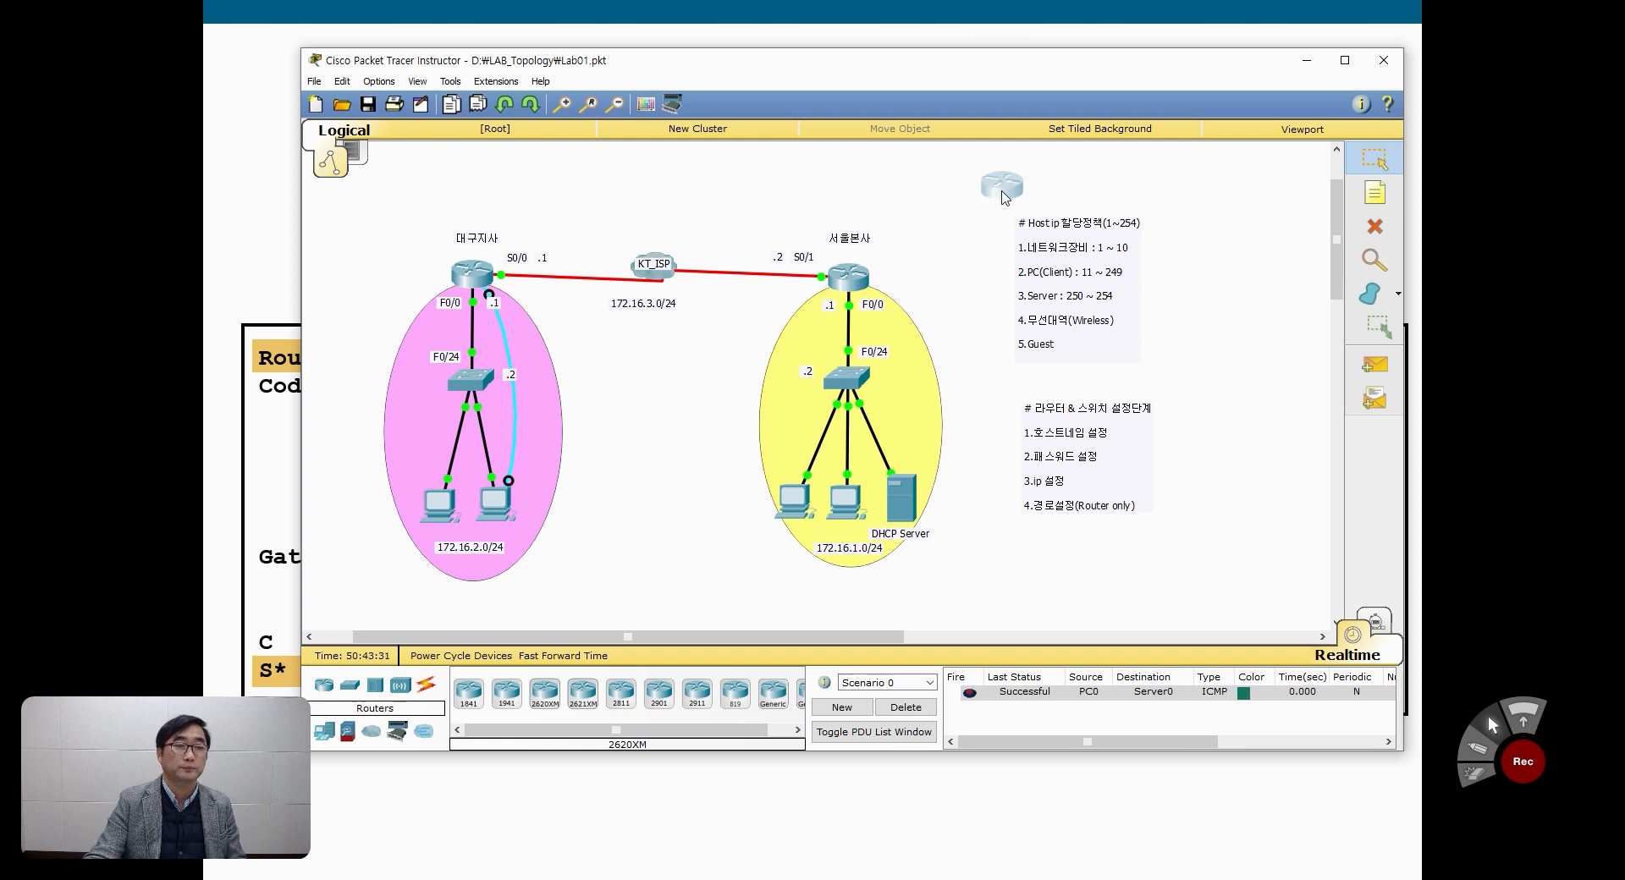
Step: Move the host IP policy note and the router and switch setup note farther right in the workspace
{"action": "left_click_drag", "start_coordinate": [1054, 266], "coordinate": [1106, 266]}
{"action": "left_click_drag", "start_coordinate": [1075, 454], "coordinate": [1115, 455]}
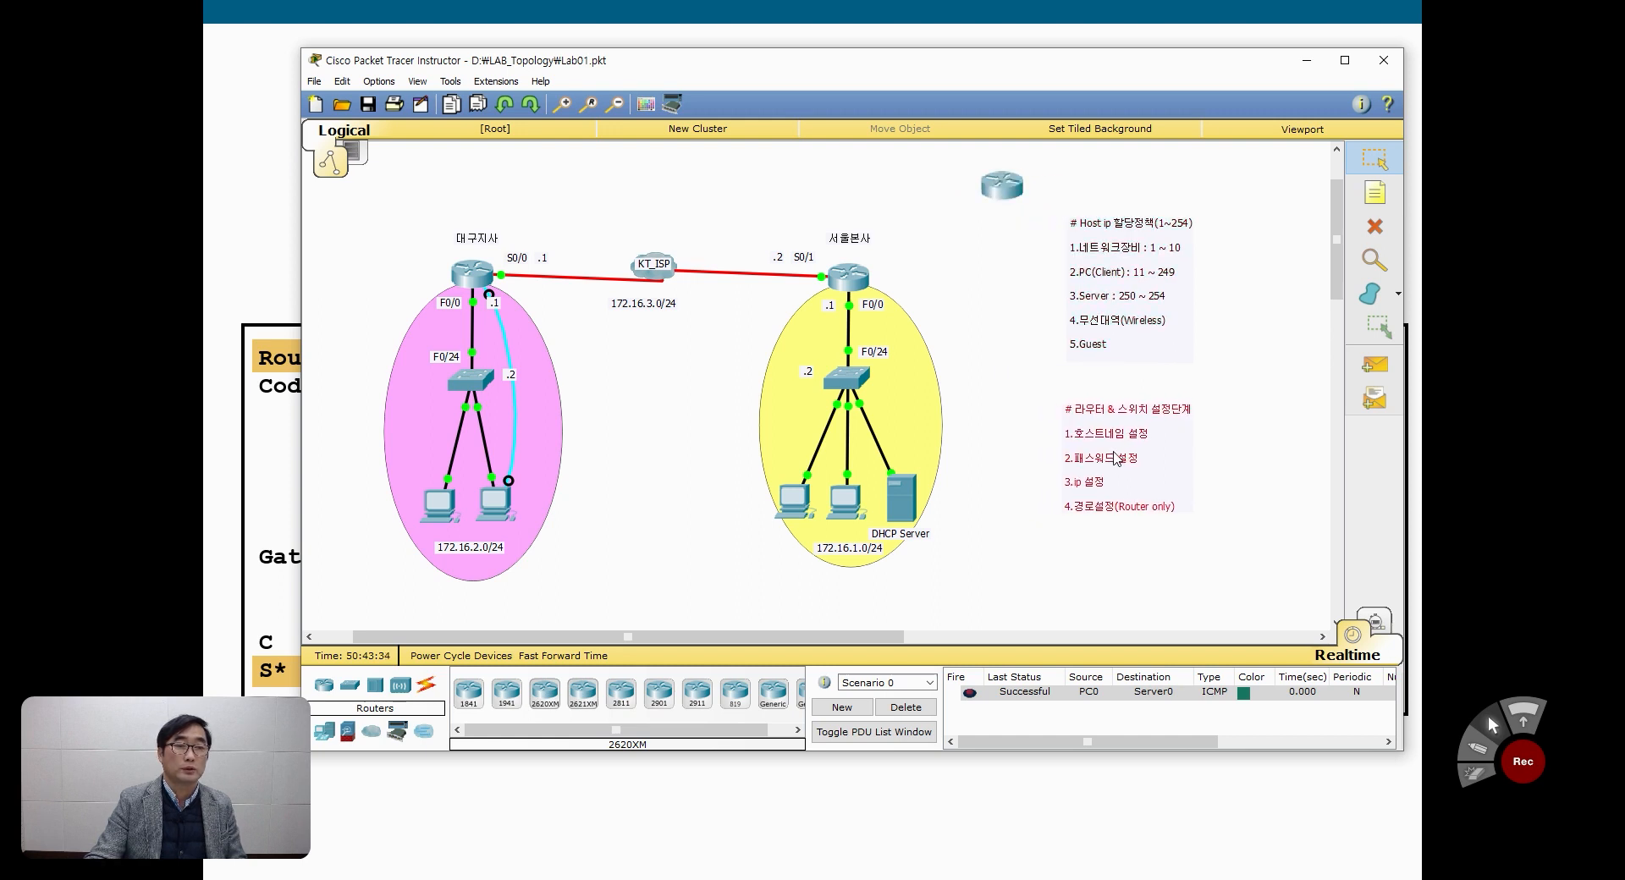
Step: Install a WIC-2T module, a WIC cover on the other WIC slot and an NM cover in the newly placed router
{"action": "left_click", "coordinate": [995, 186]}
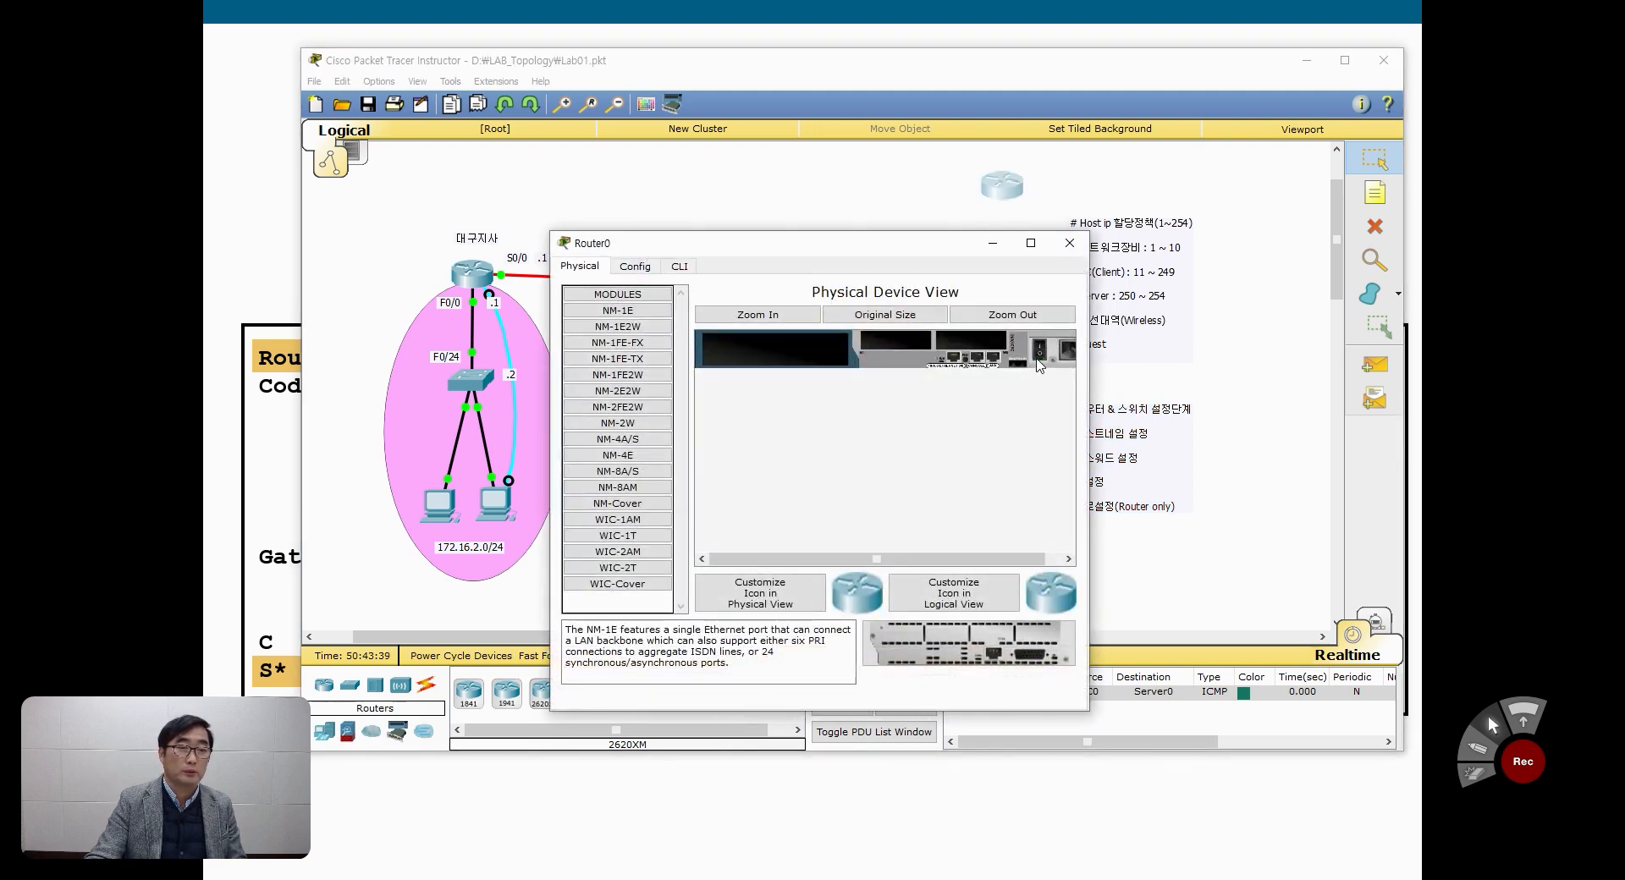
{"action": "left_click", "coordinate": [618, 568]}
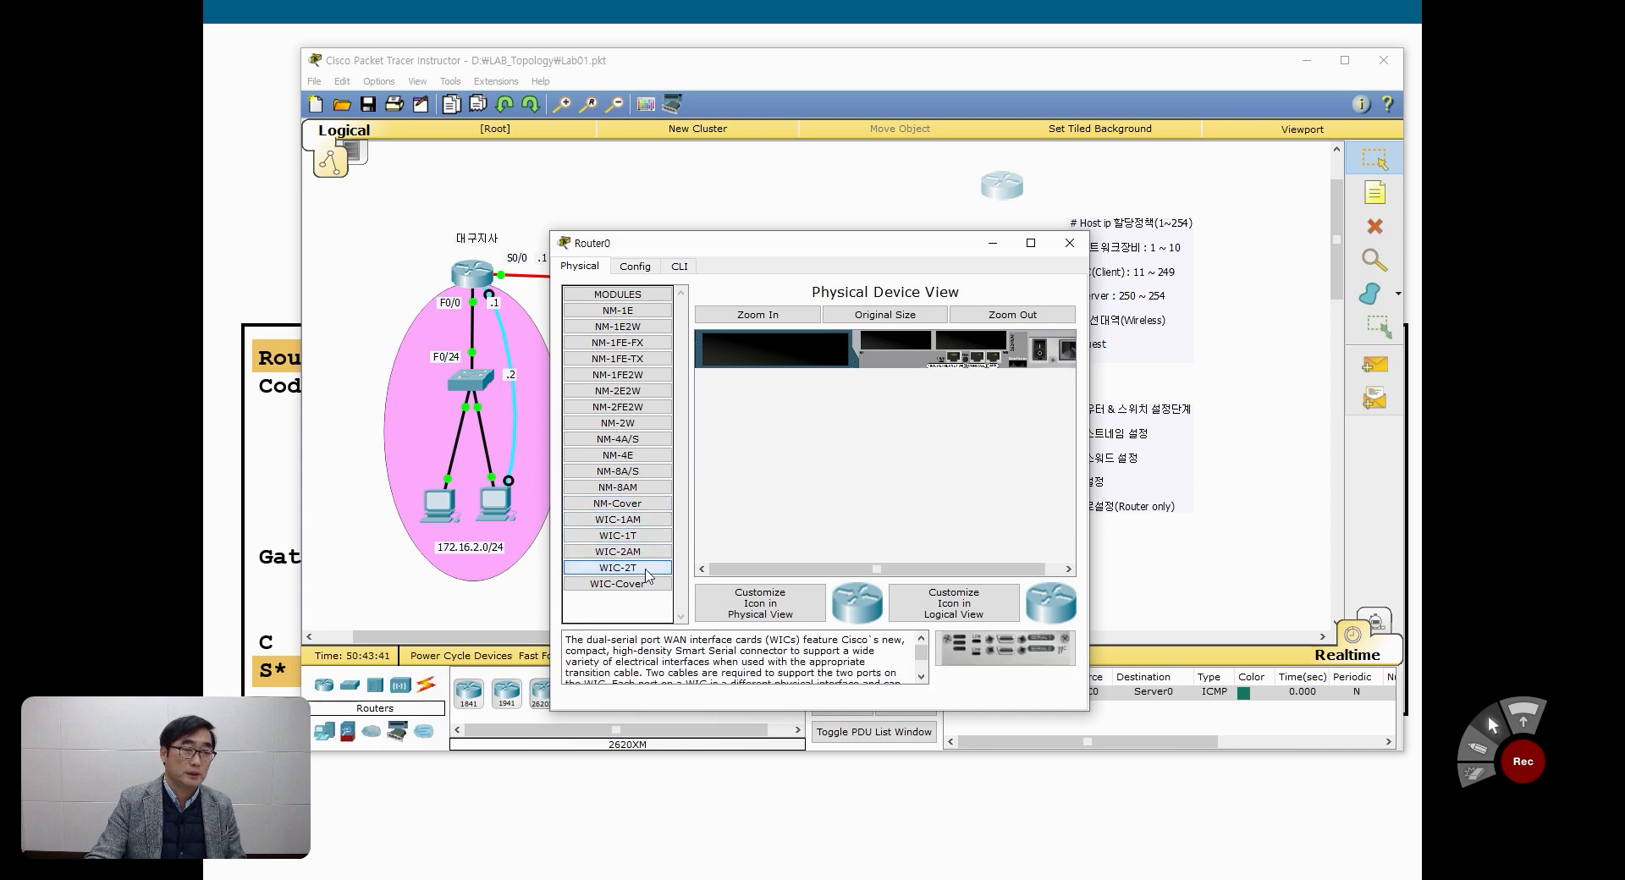
{"action": "left_click_drag", "start_coordinate": [991, 650], "coordinate": [969, 343]}
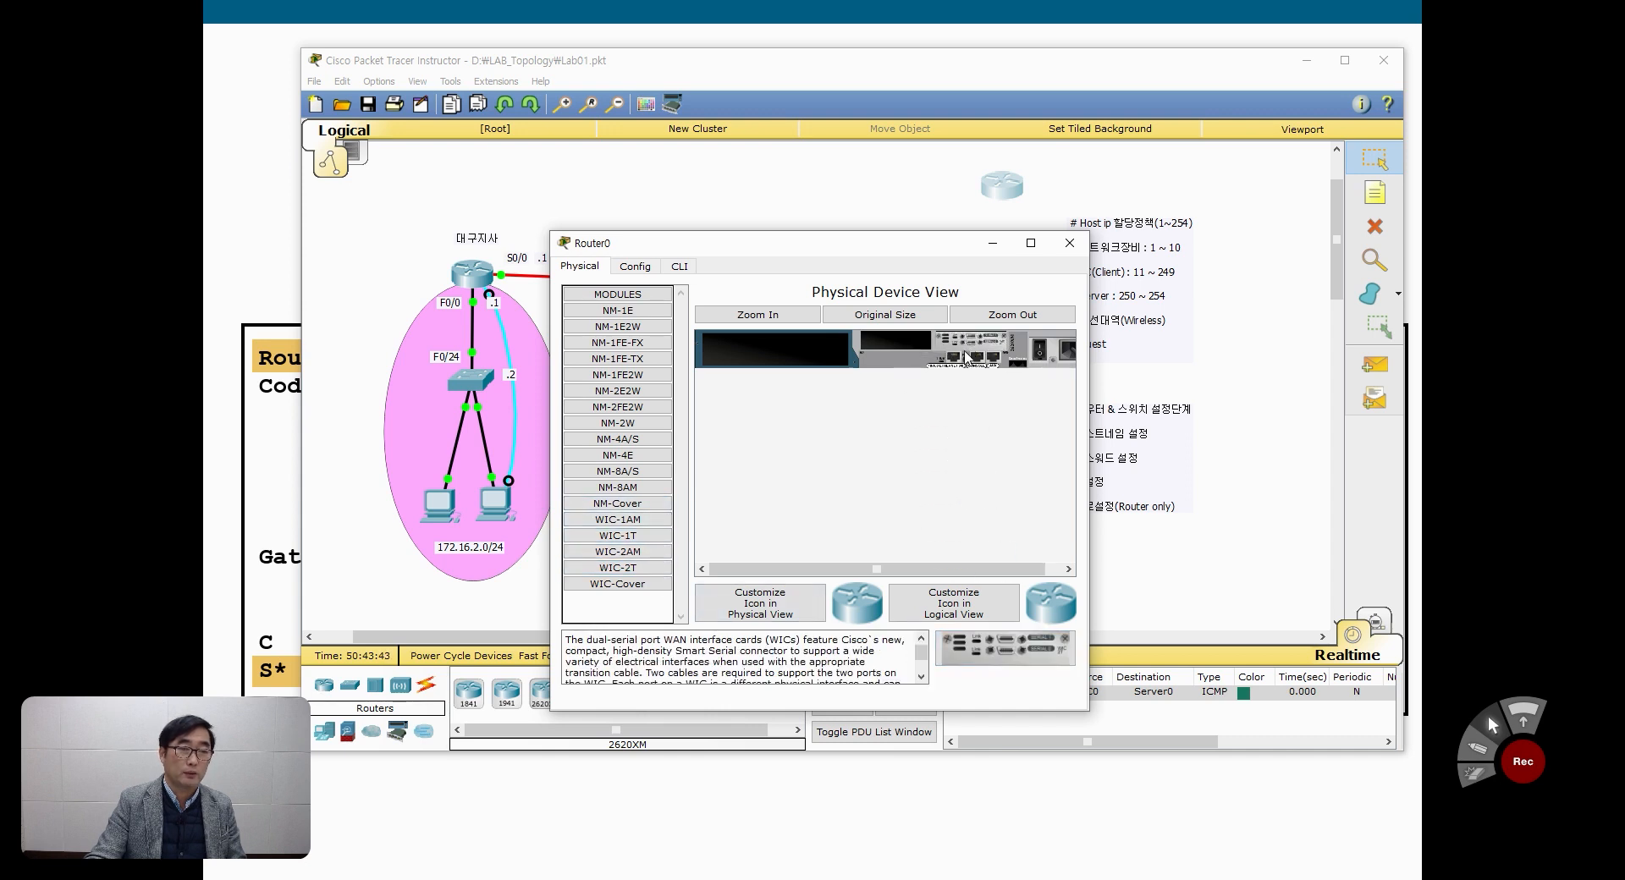
{"action": "left_click_drag", "start_coordinate": [648, 586], "coordinate": [885, 348]}
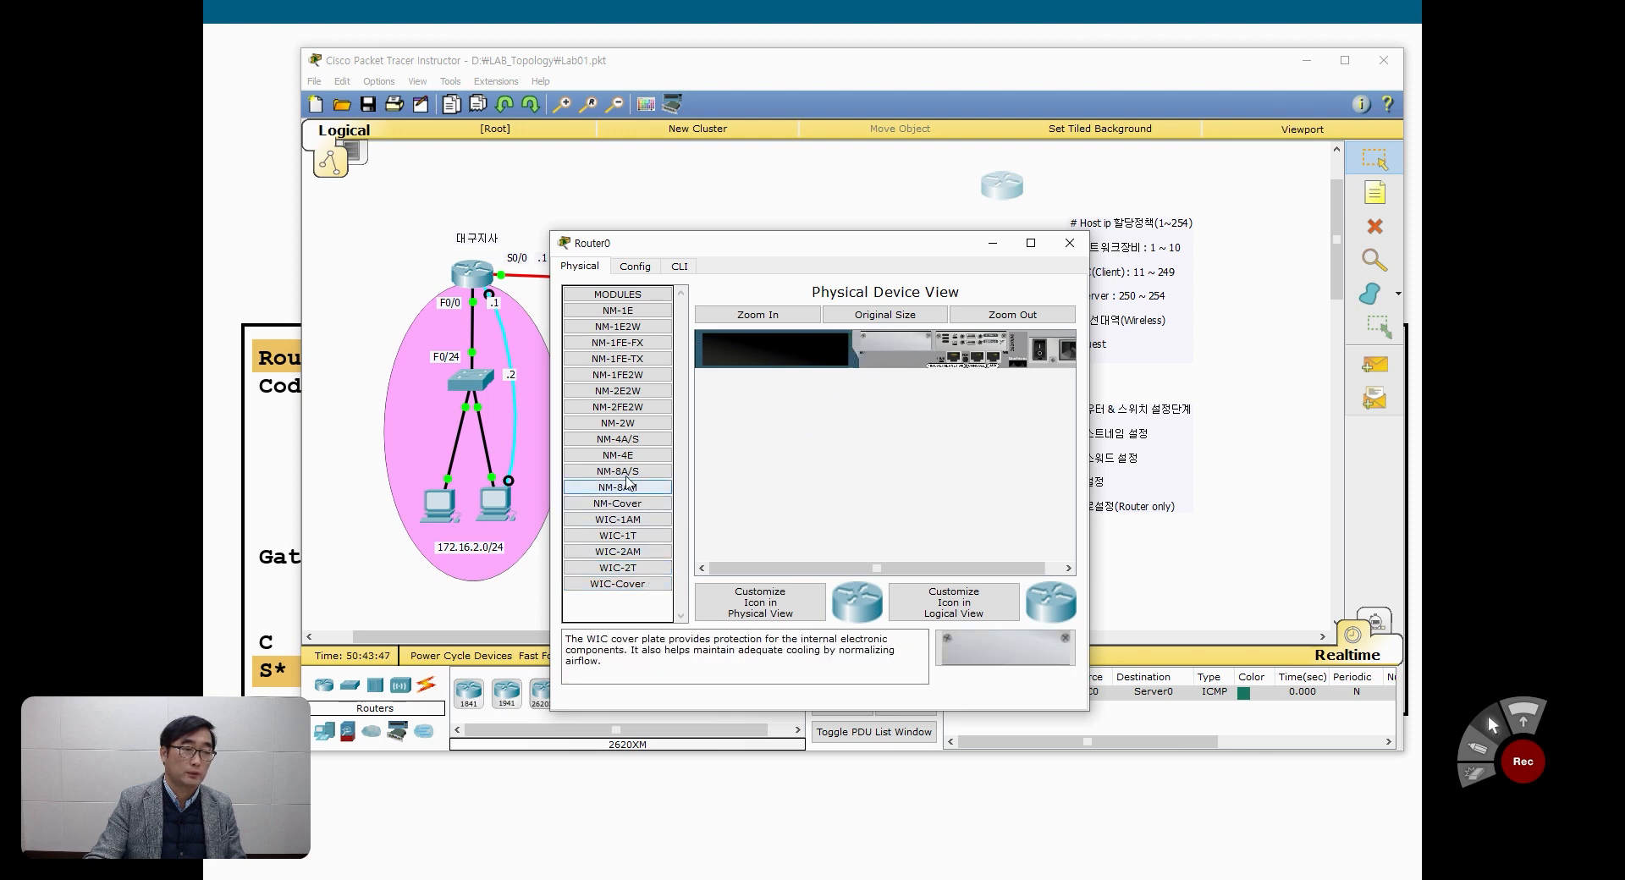
{"action": "left_click_drag", "start_coordinate": [618, 504], "coordinate": [869, 348]}
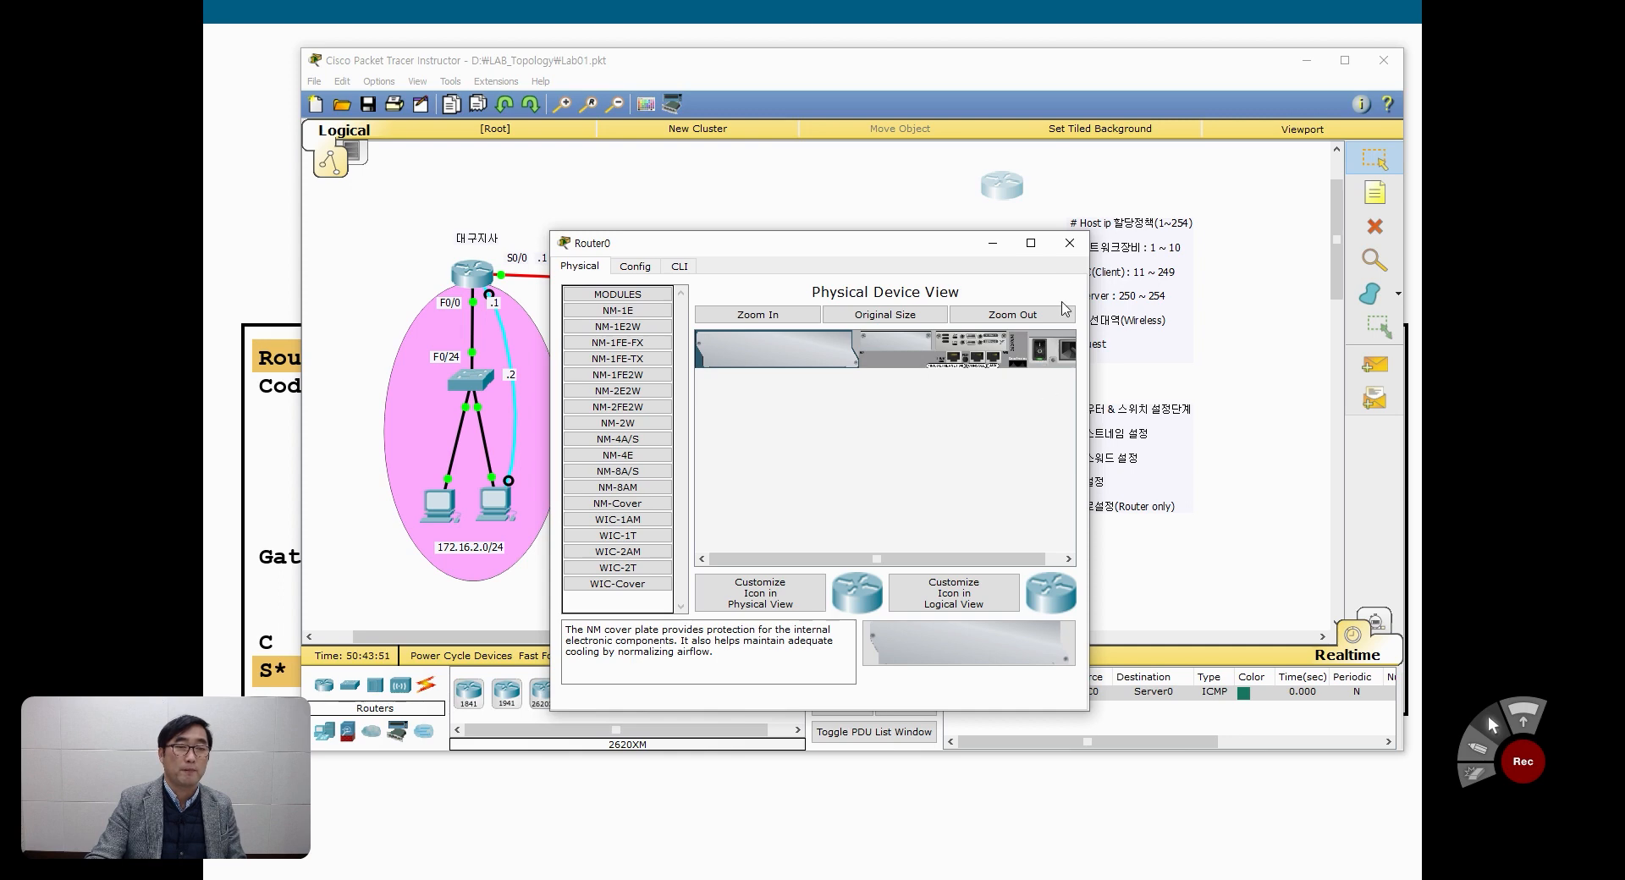
{"action": "left_click", "coordinate": [1070, 243]}
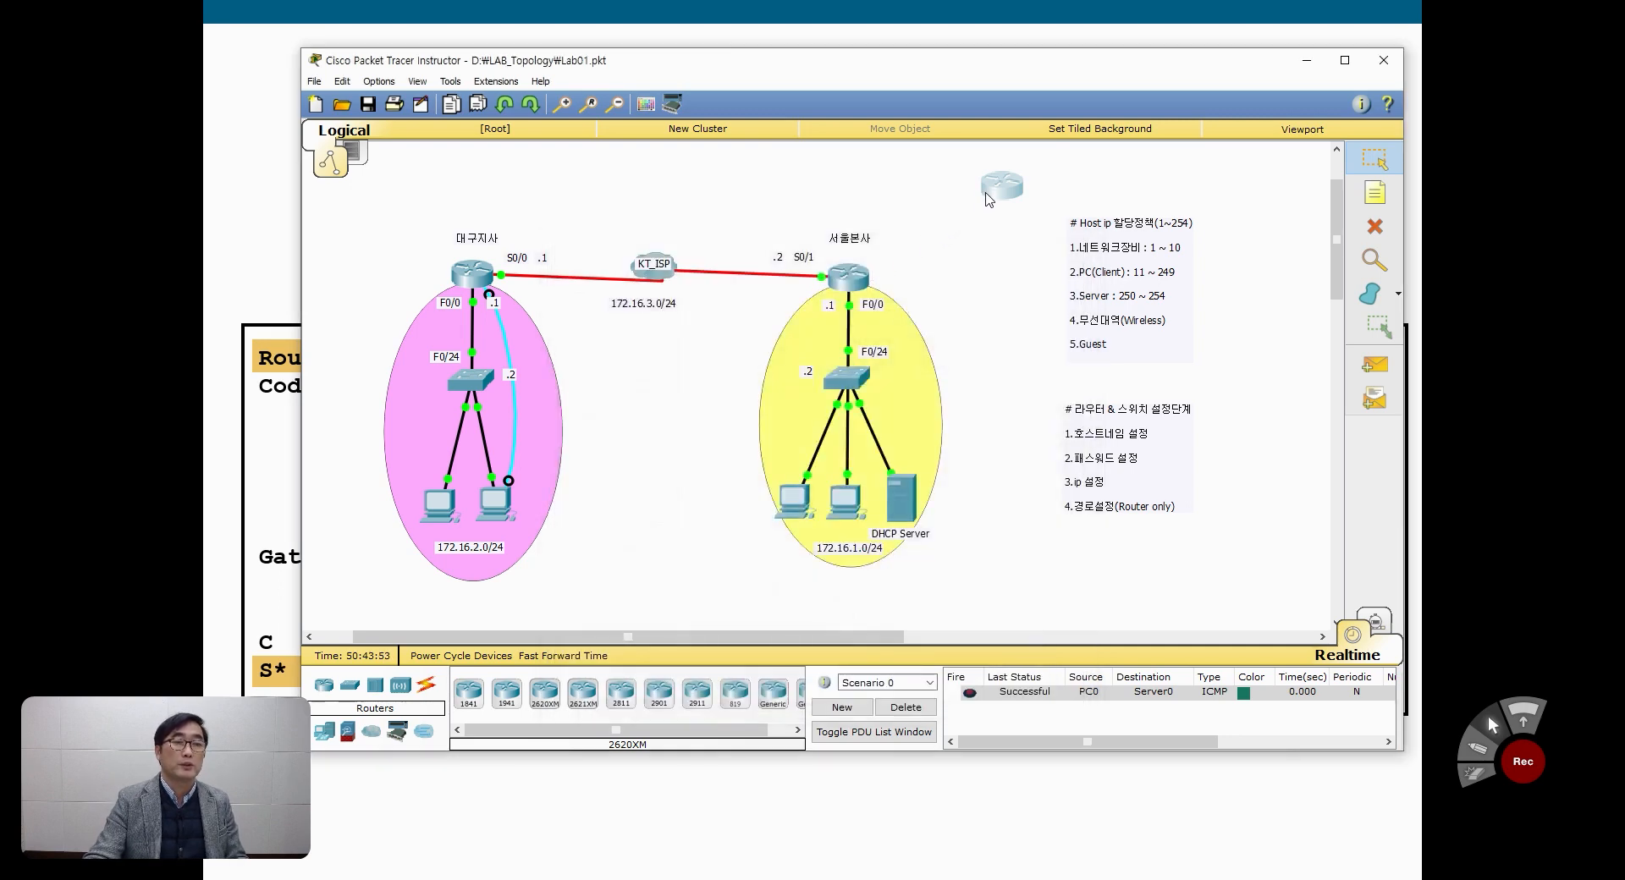
Step: Shift the new router slightly right and place a generic Cloud-PT overlapping its right side
{"action": "left_click_drag", "start_coordinate": [990, 201], "coordinate": [1010, 199]}
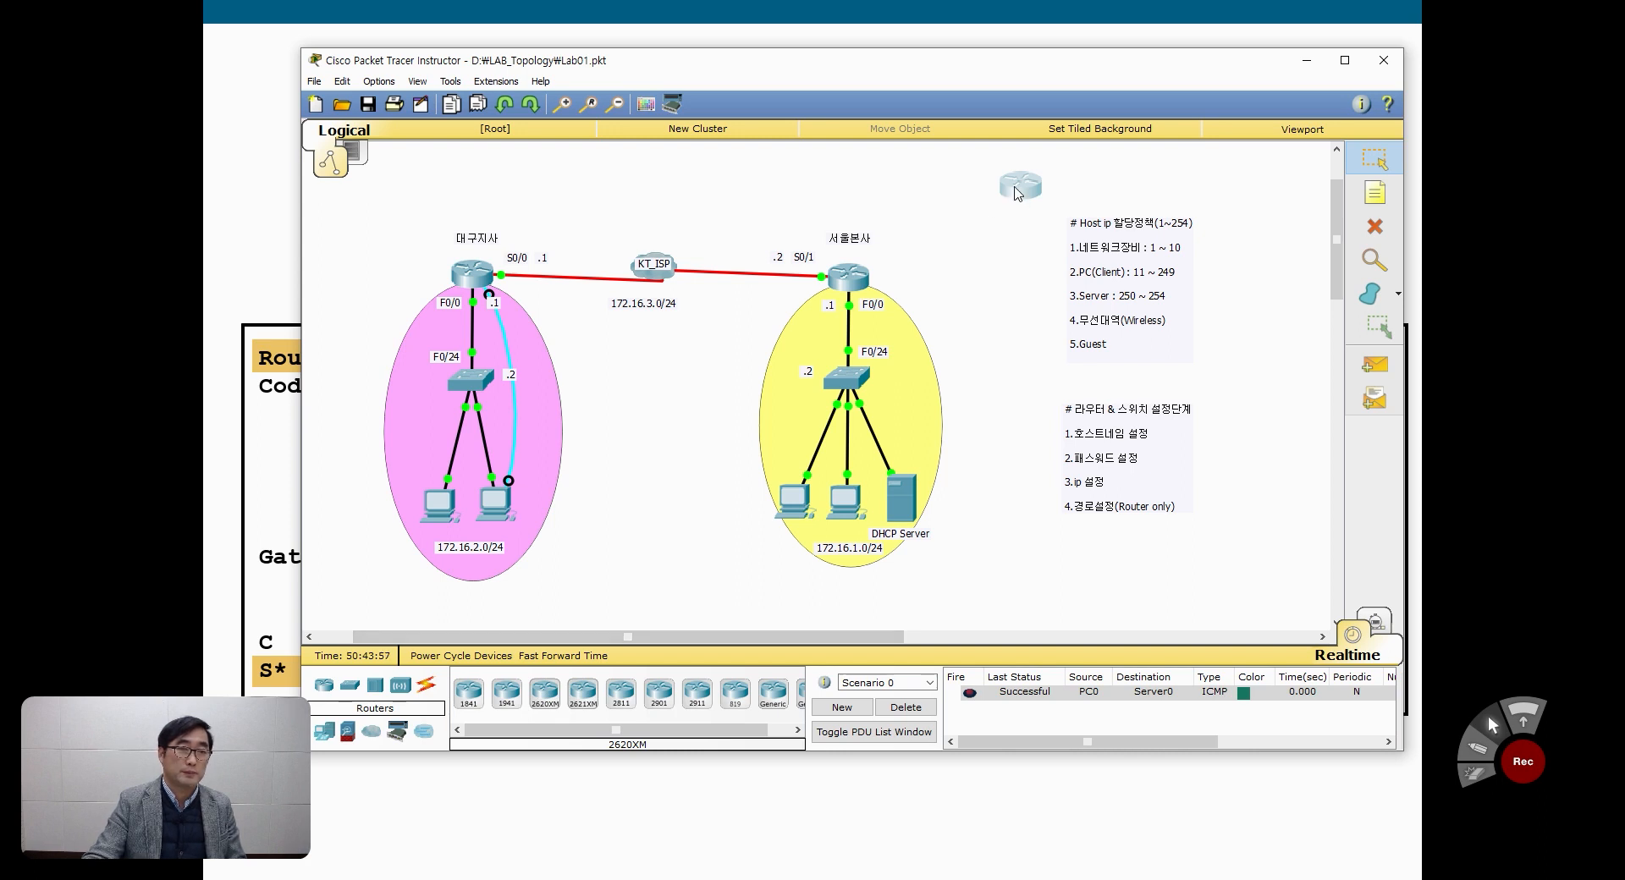
{"action": "left_click", "coordinate": [373, 733]}
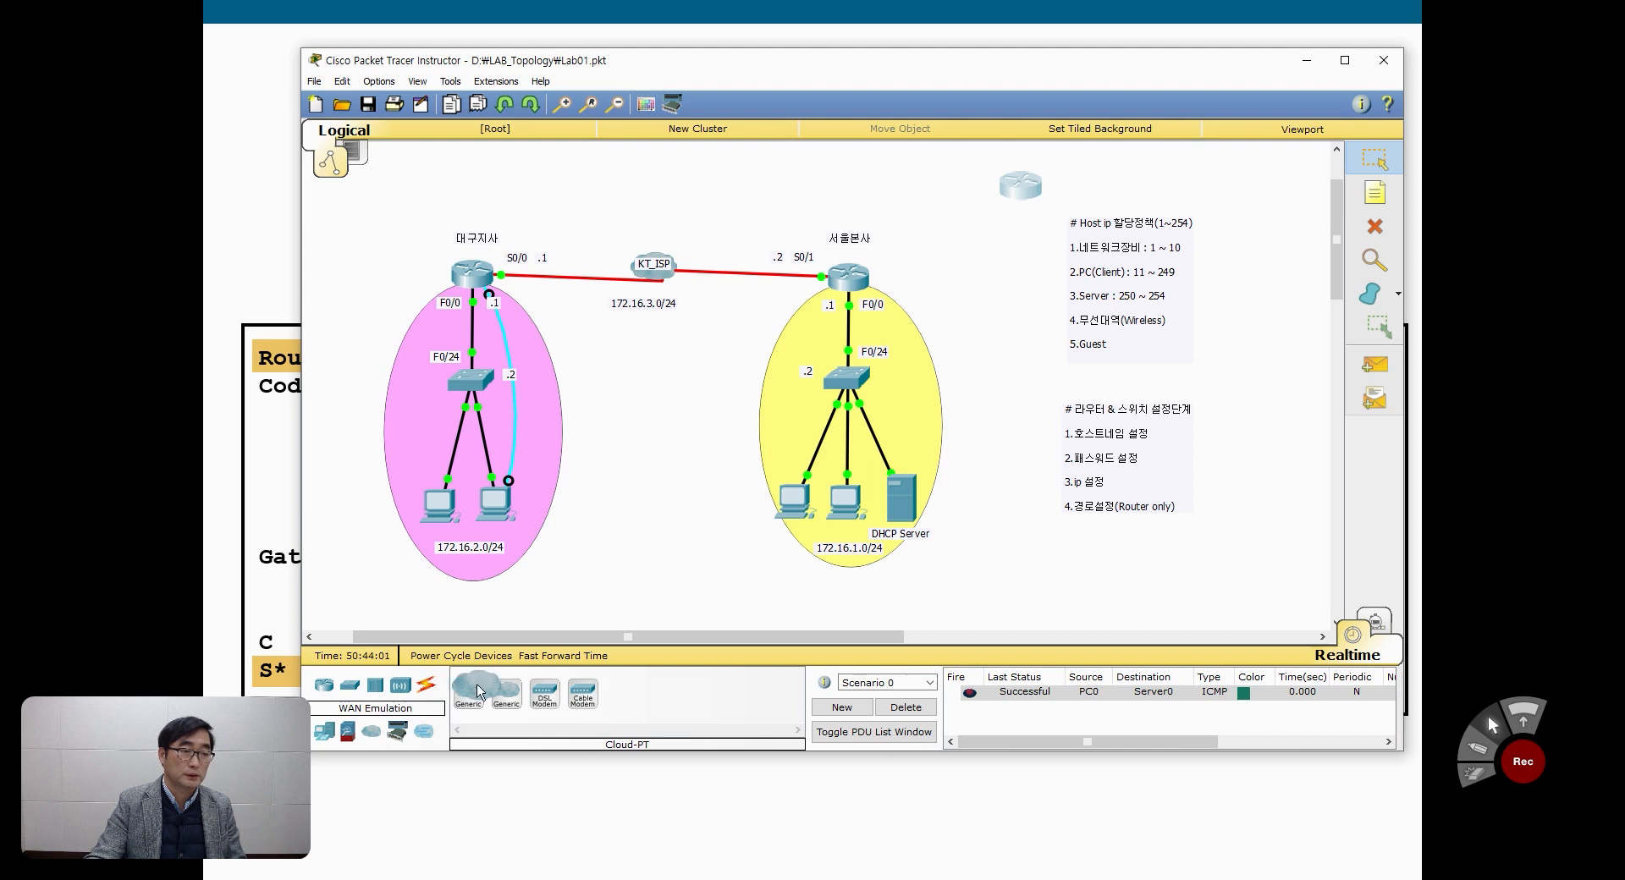
{"action": "left_click_drag", "start_coordinate": [478, 692], "coordinate": [1029, 190]}
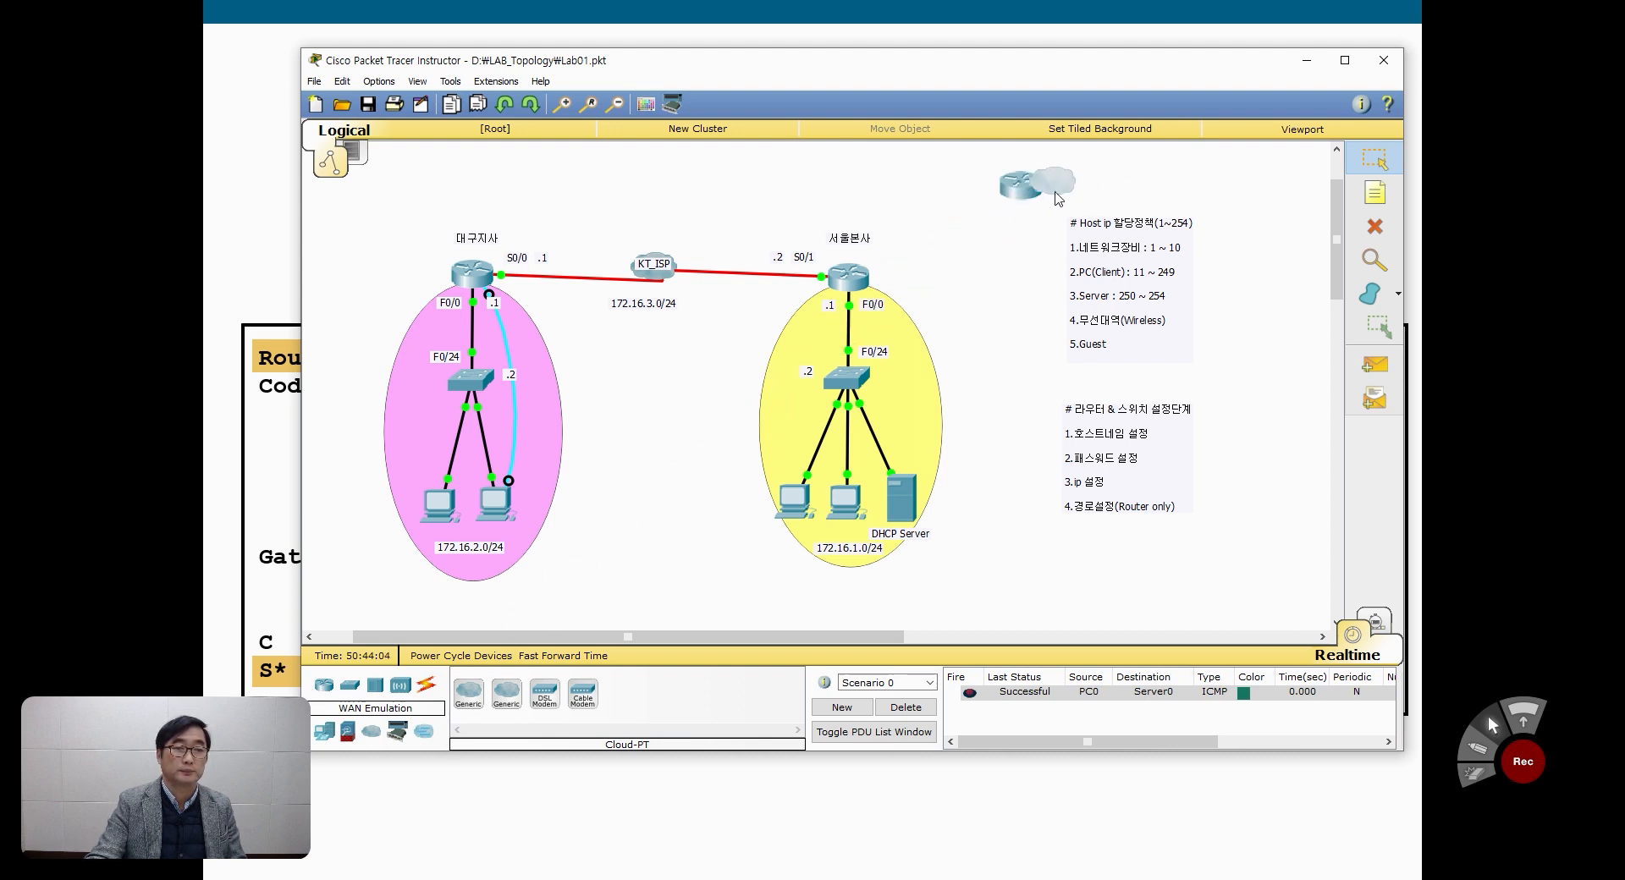
Step: Add the note ISP_KT and position it over the new cloud
{"action": "left_click", "coordinate": [1374, 193]}
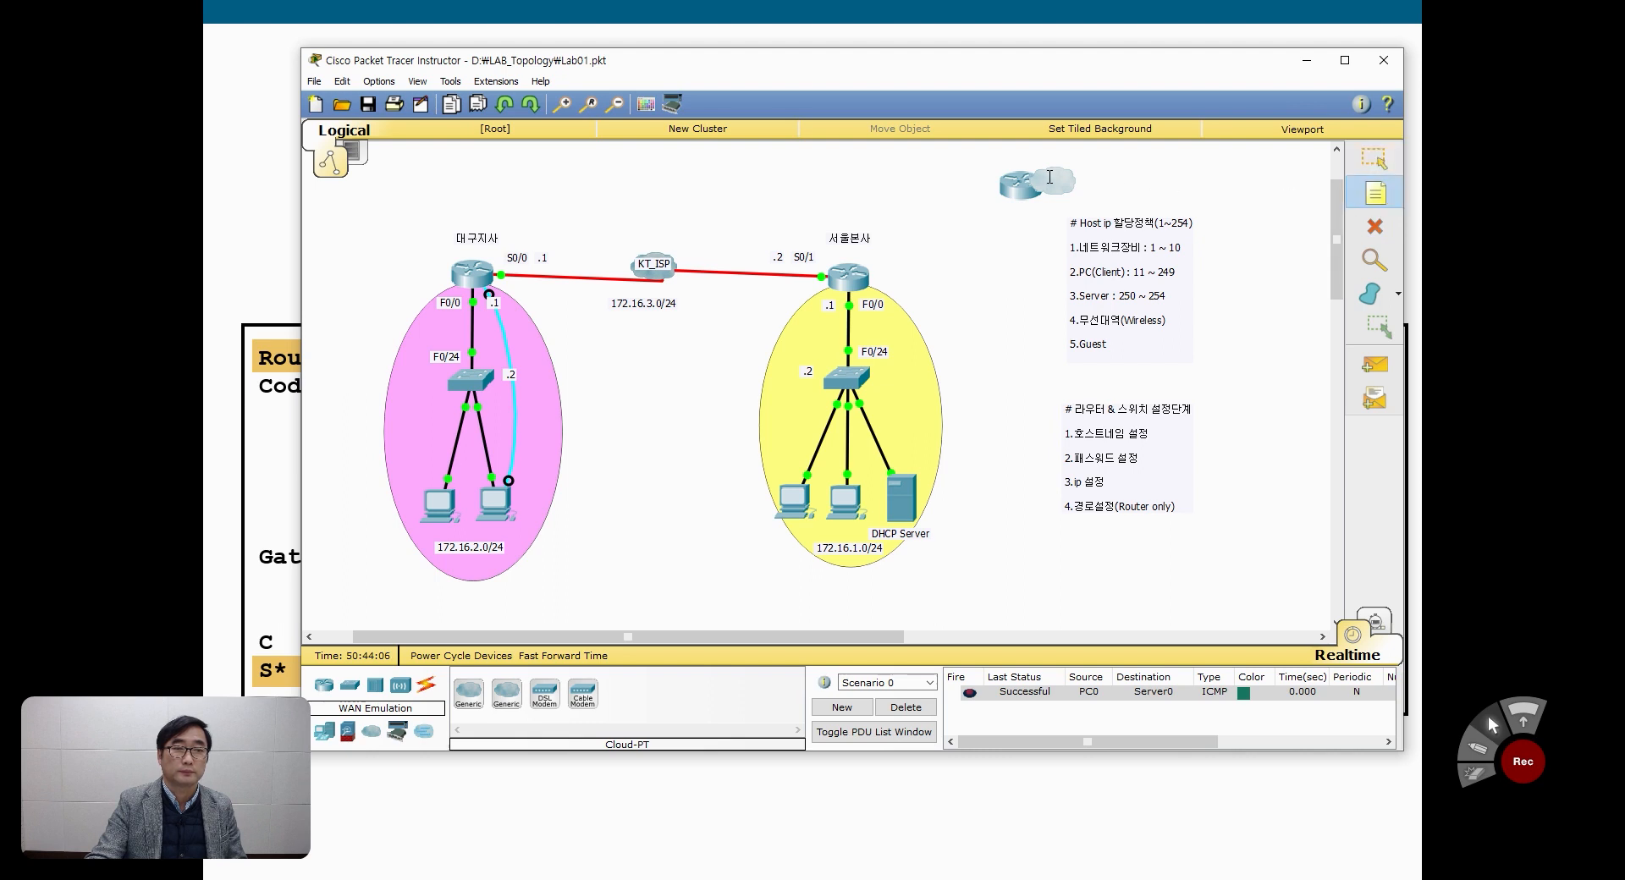
{"action": "left_click", "coordinate": [1121, 186]}
{"action": "type", "text": "ISP_KT"}
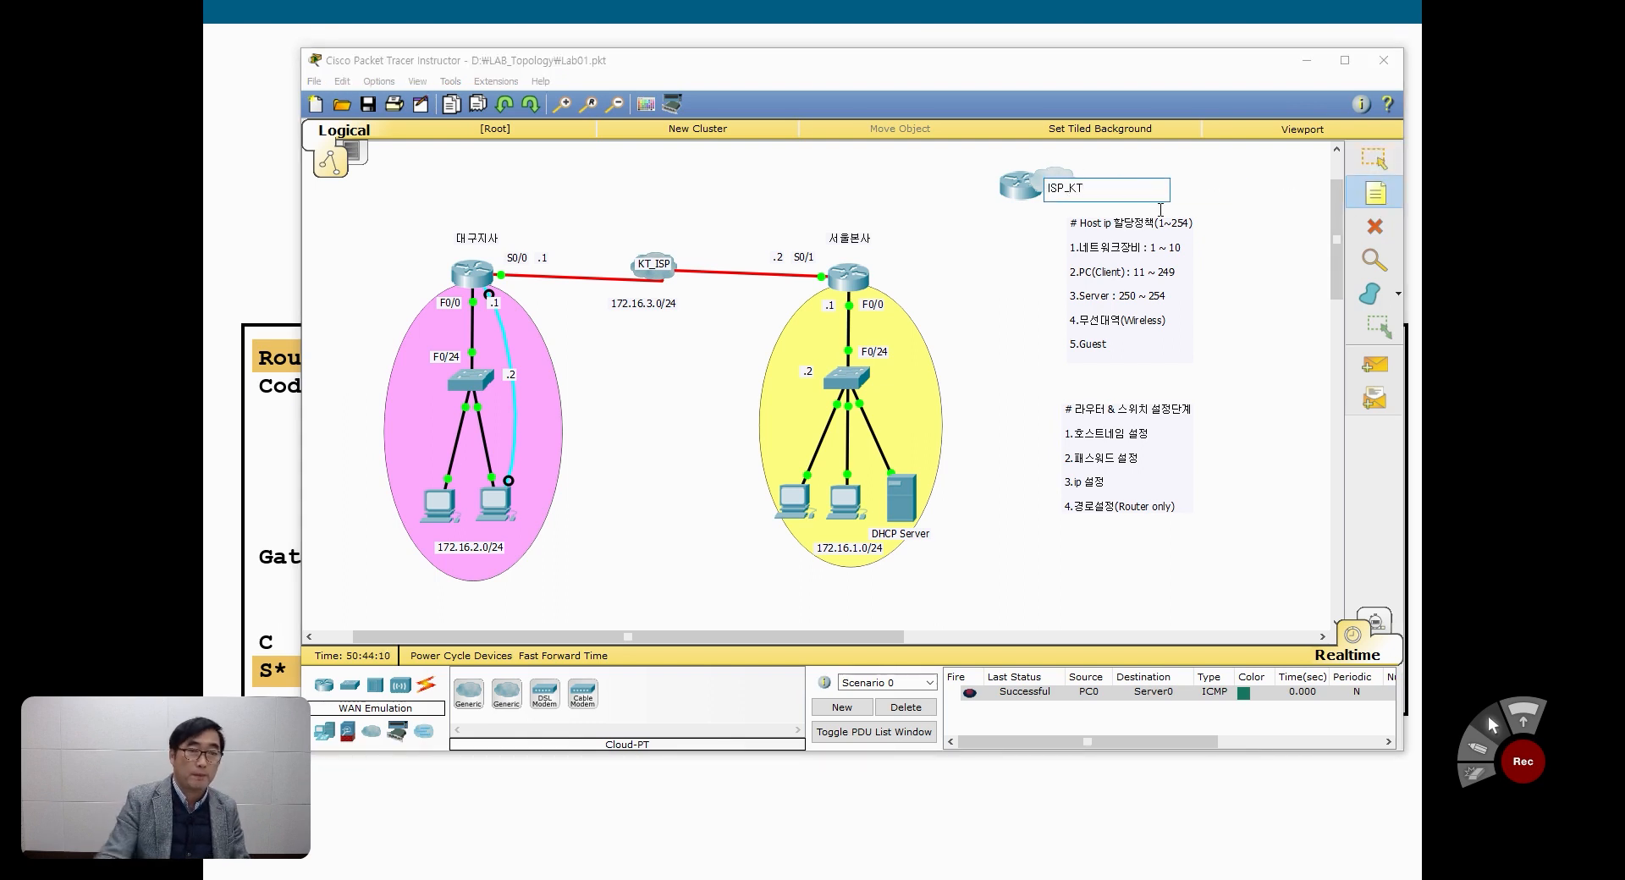
{"action": "left_click", "coordinate": [1375, 159]}
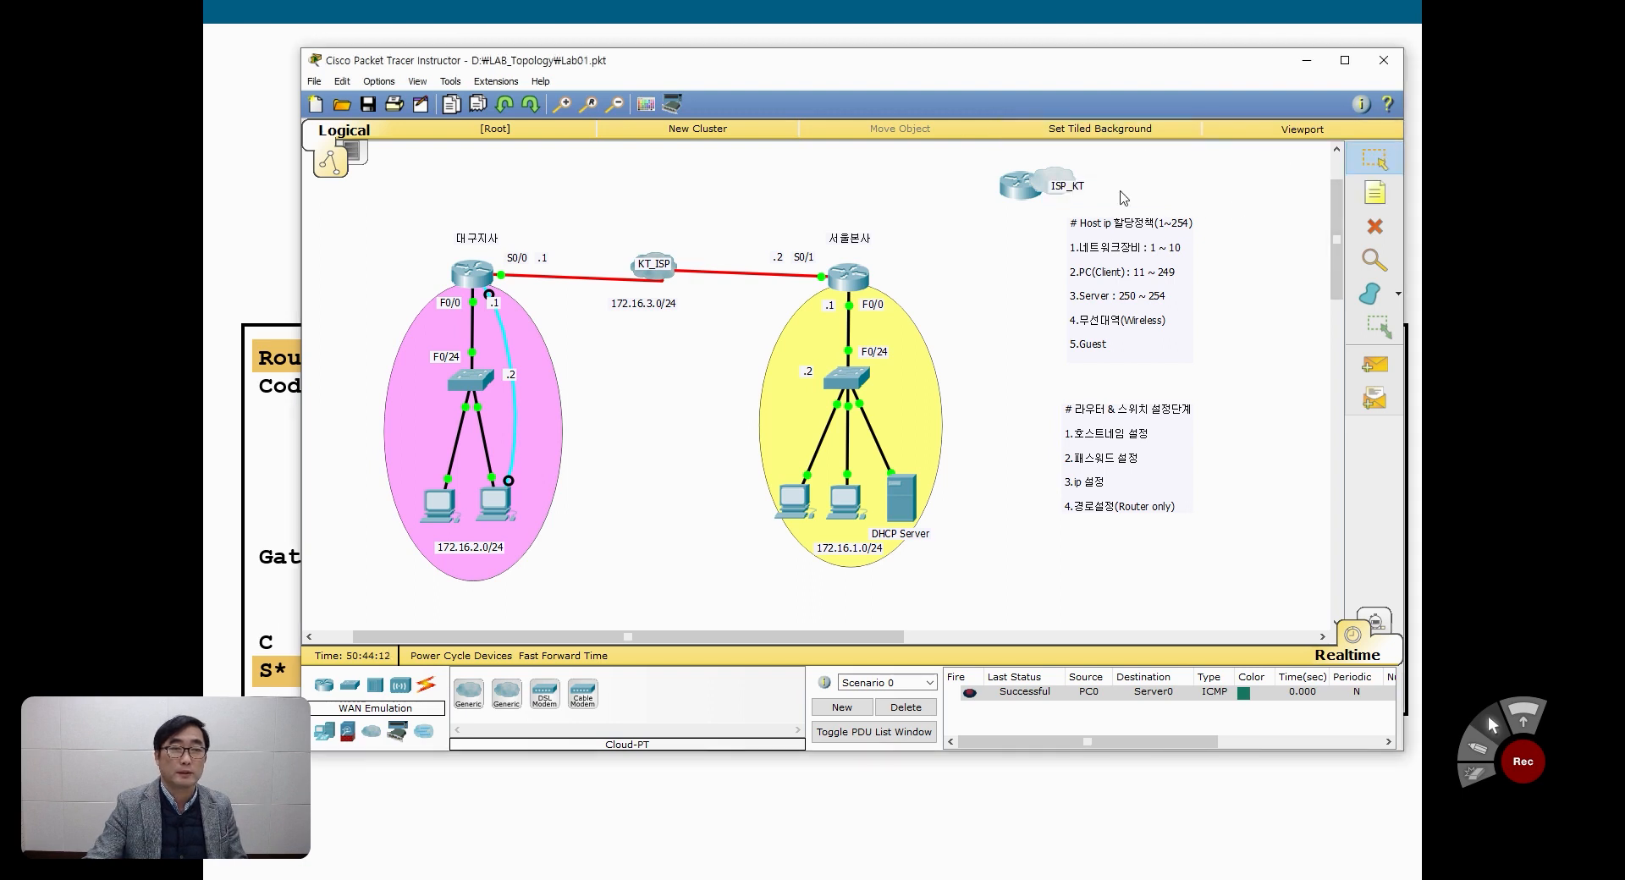
{"action": "left_click_drag", "start_coordinate": [1078, 191], "coordinate": [1080, 186]}
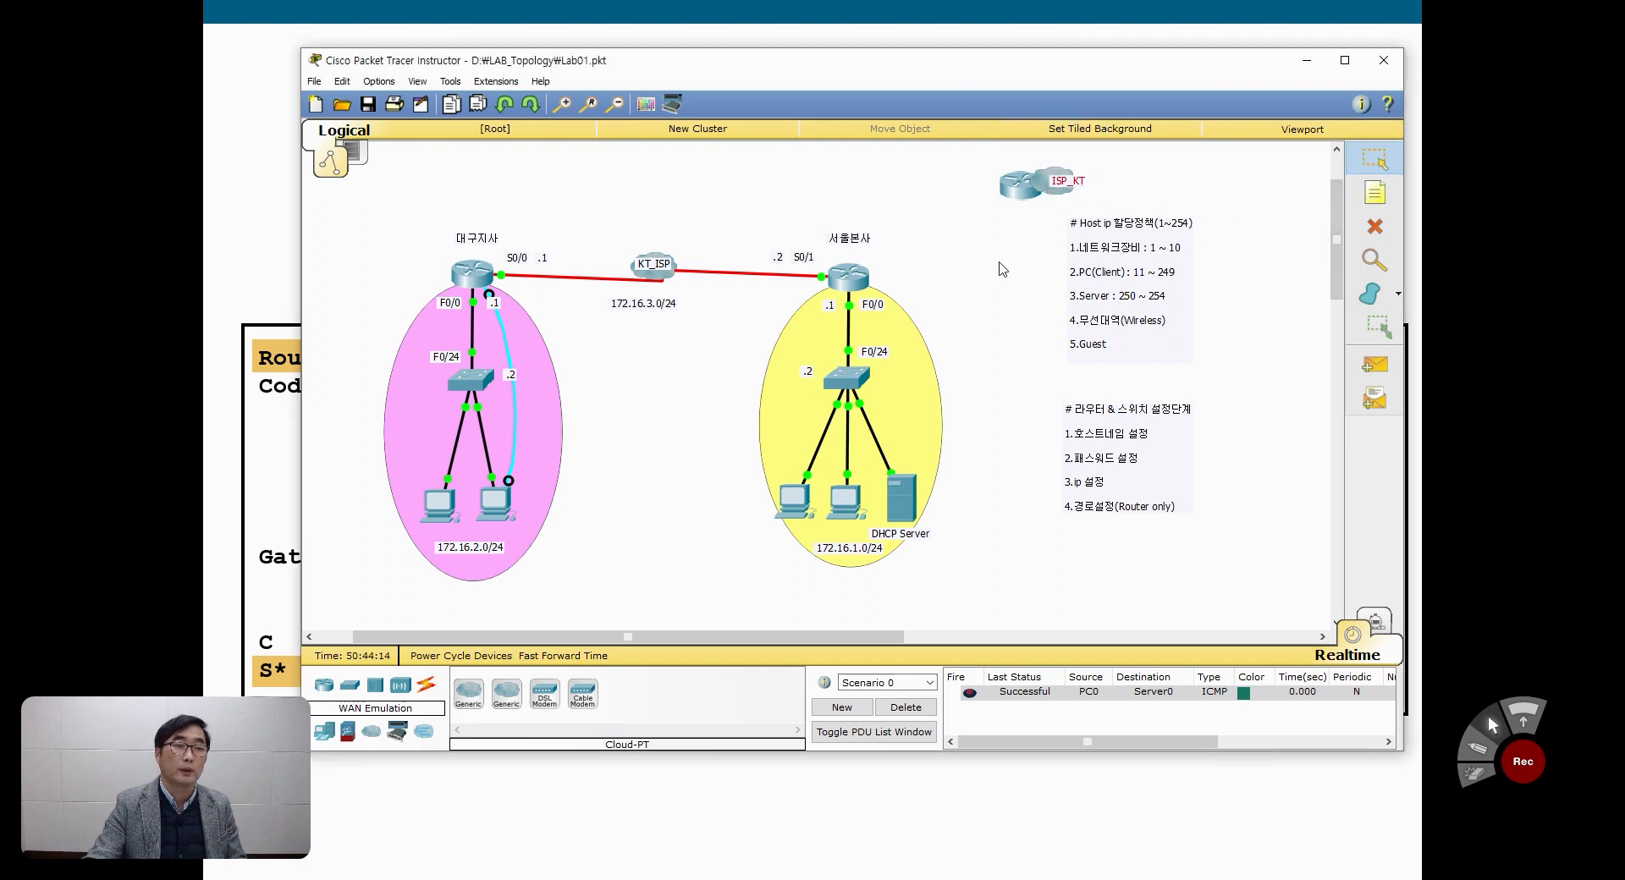
Step: Connect the 서울본사 router's Serial0/0 to the new ISP router's Serial0/1 with a Serial DCE cable
{"action": "left_click", "coordinate": [425, 685]}
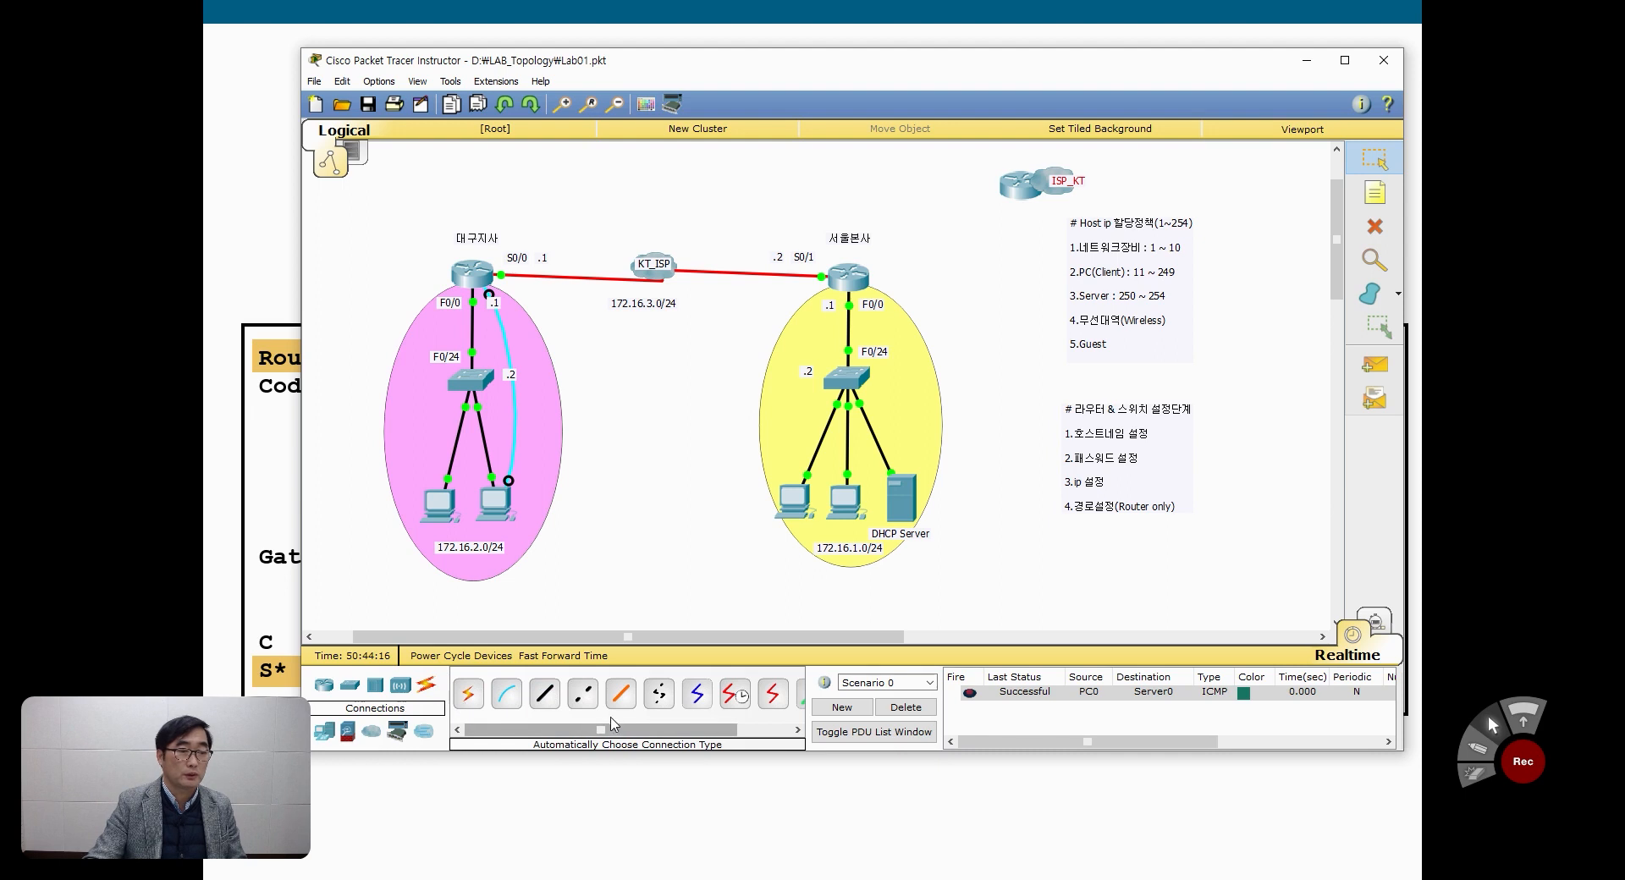
{"action": "left_click", "coordinate": [735, 694]}
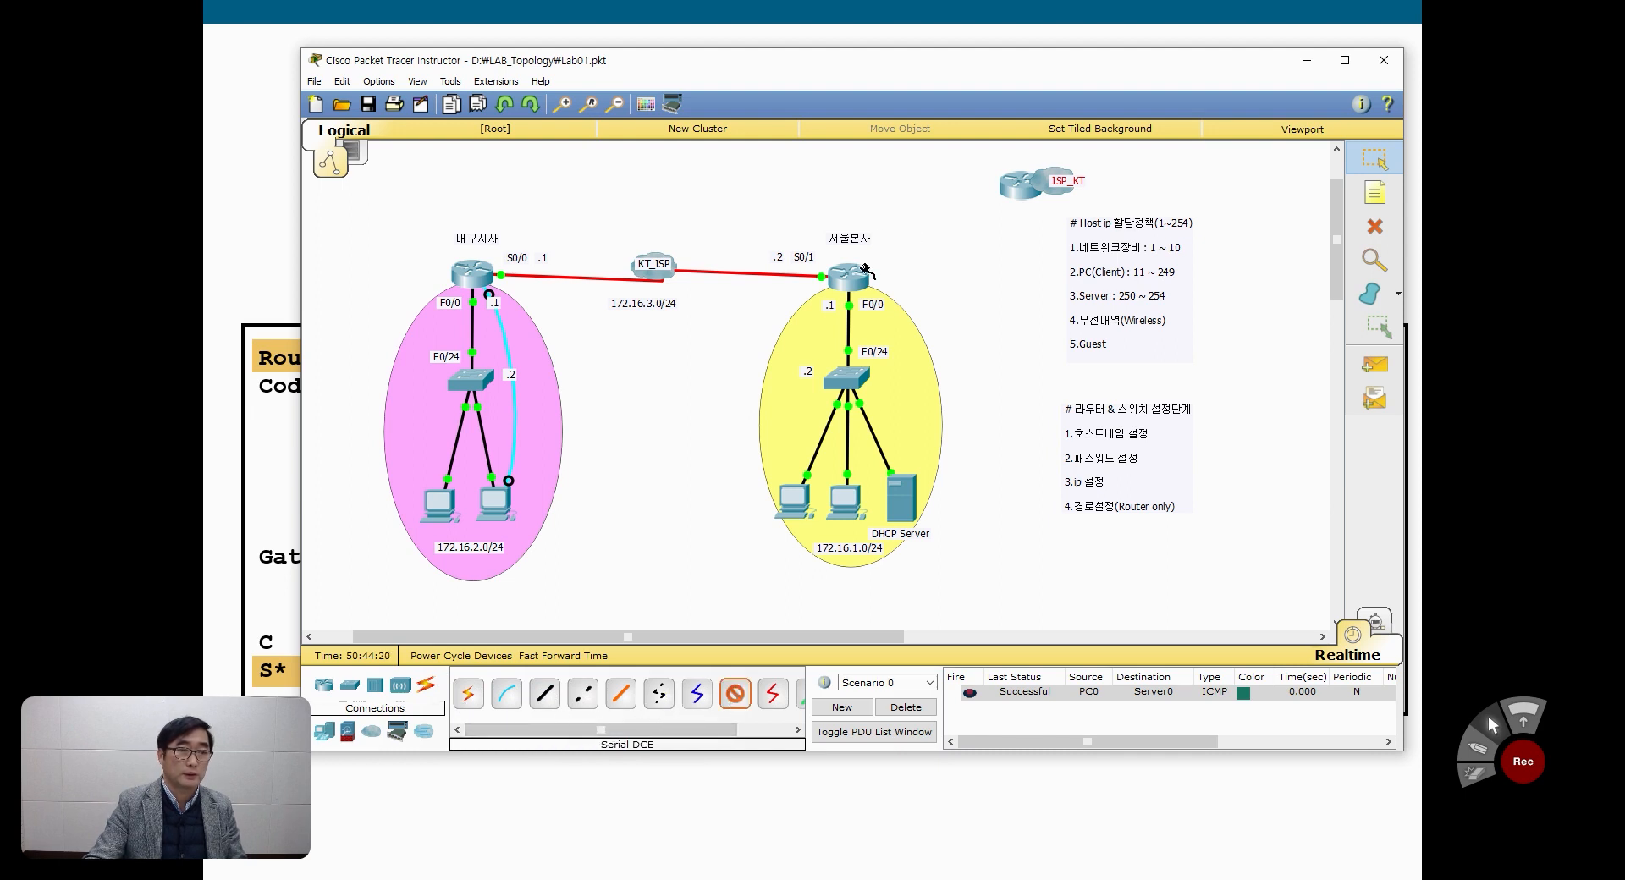
{"action": "left_click", "coordinate": [859, 269]}
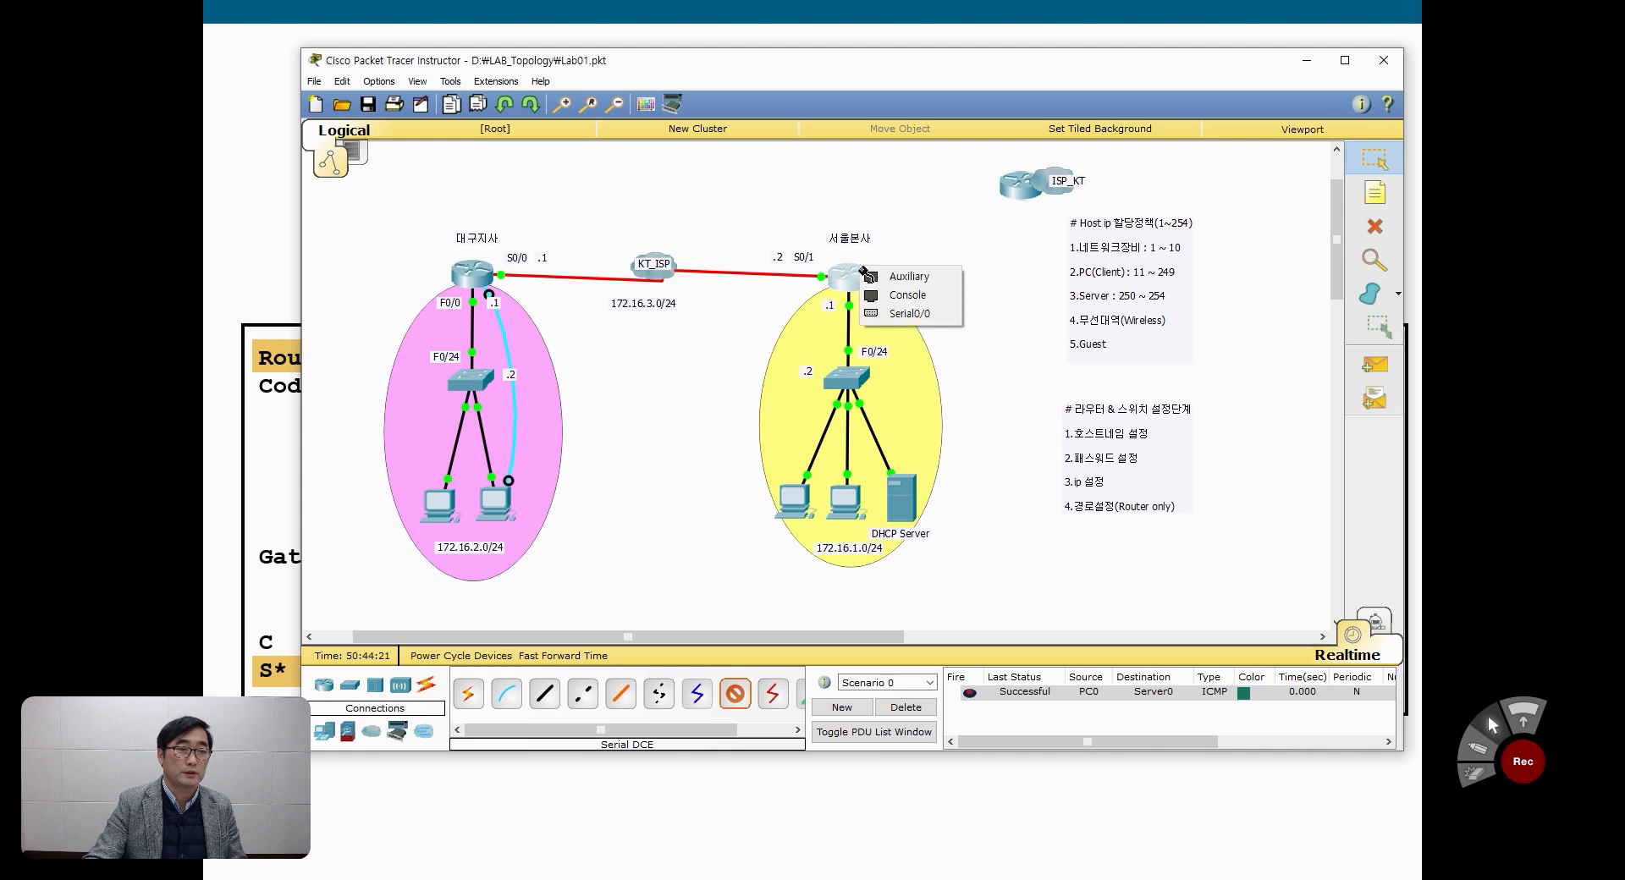
{"action": "left_click", "coordinate": [938, 315]}
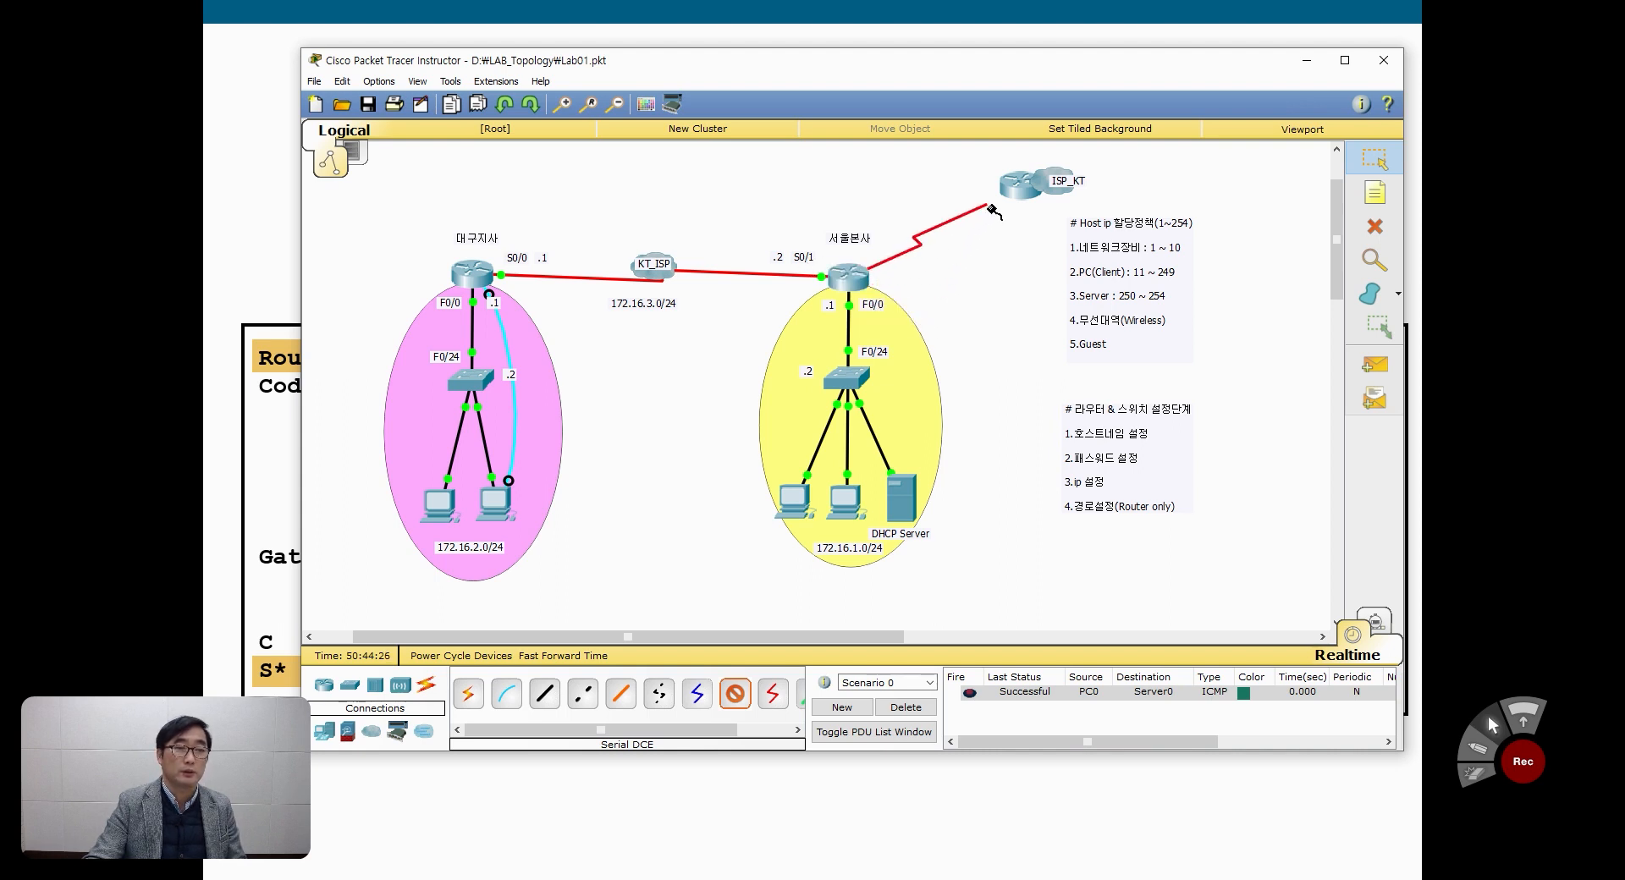
{"action": "left_click", "coordinate": [1012, 188]}
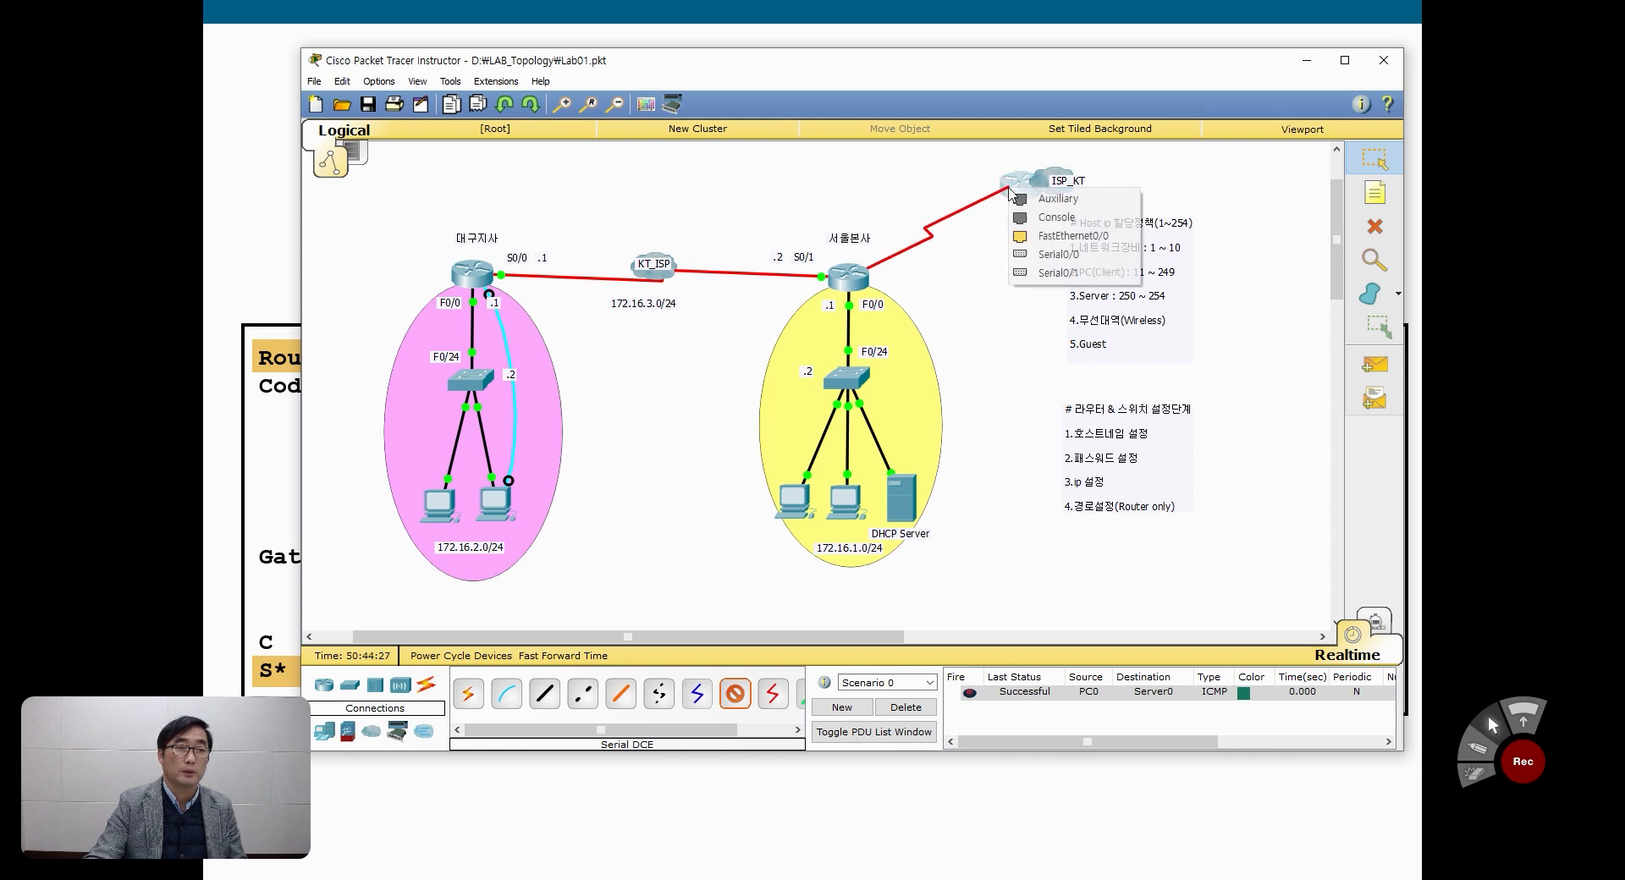
{"action": "left_click", "coordinate": [1056, 273]}
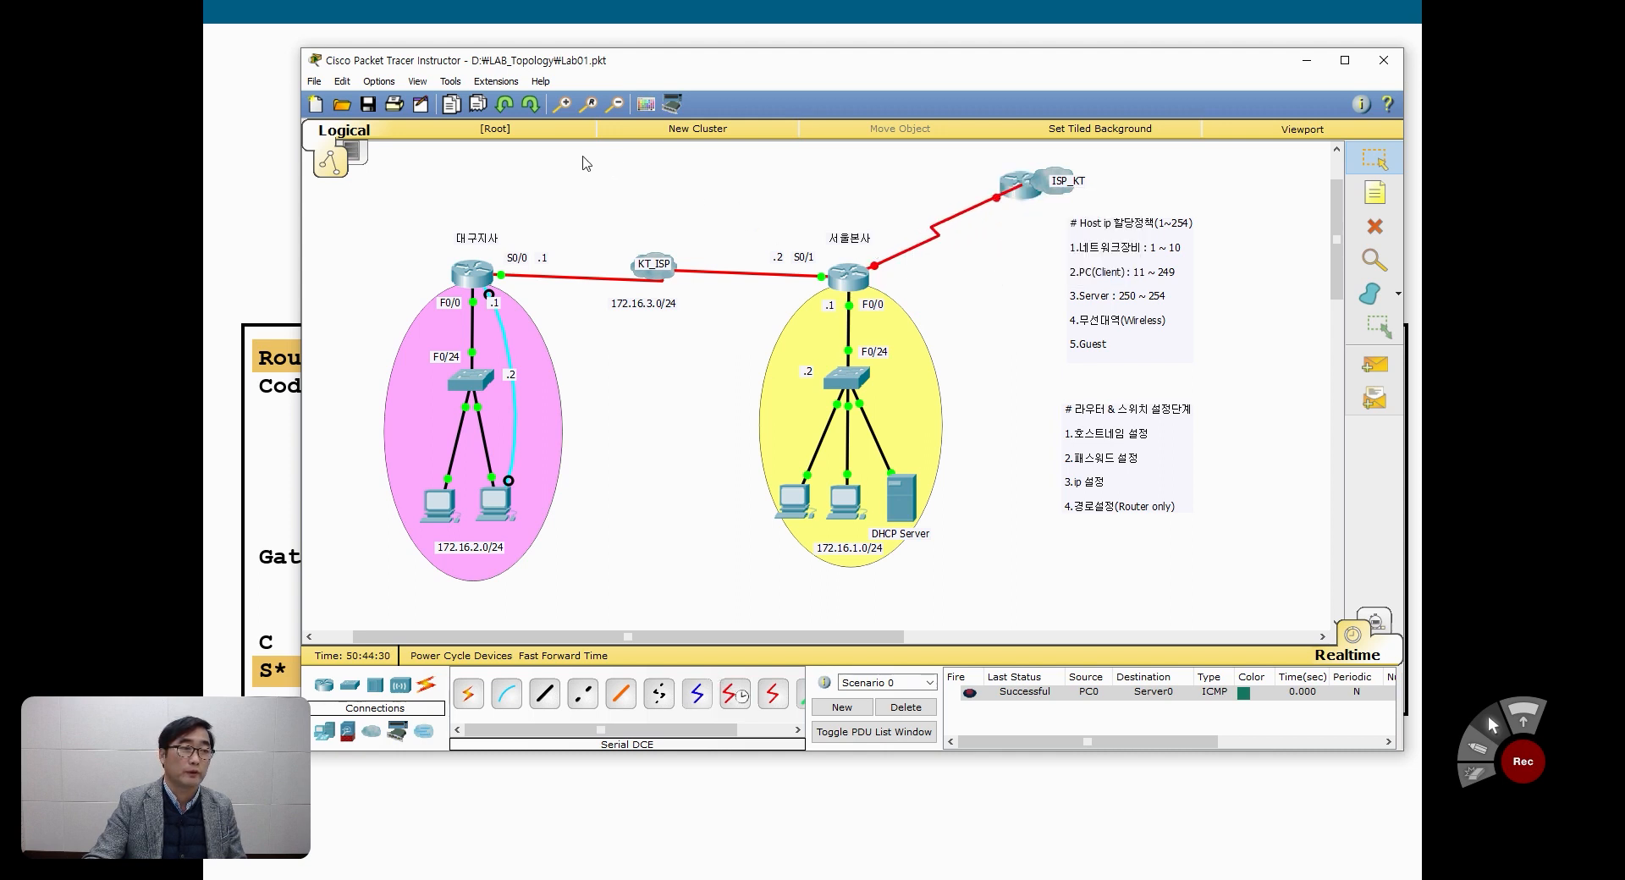
Step: Label the new serial link S0/0 beside the 서울본사 router and S0/1 beside the ISP router, adjusting both labels' positions
{"action": "left_click", "coordinate": [1376, 191]}
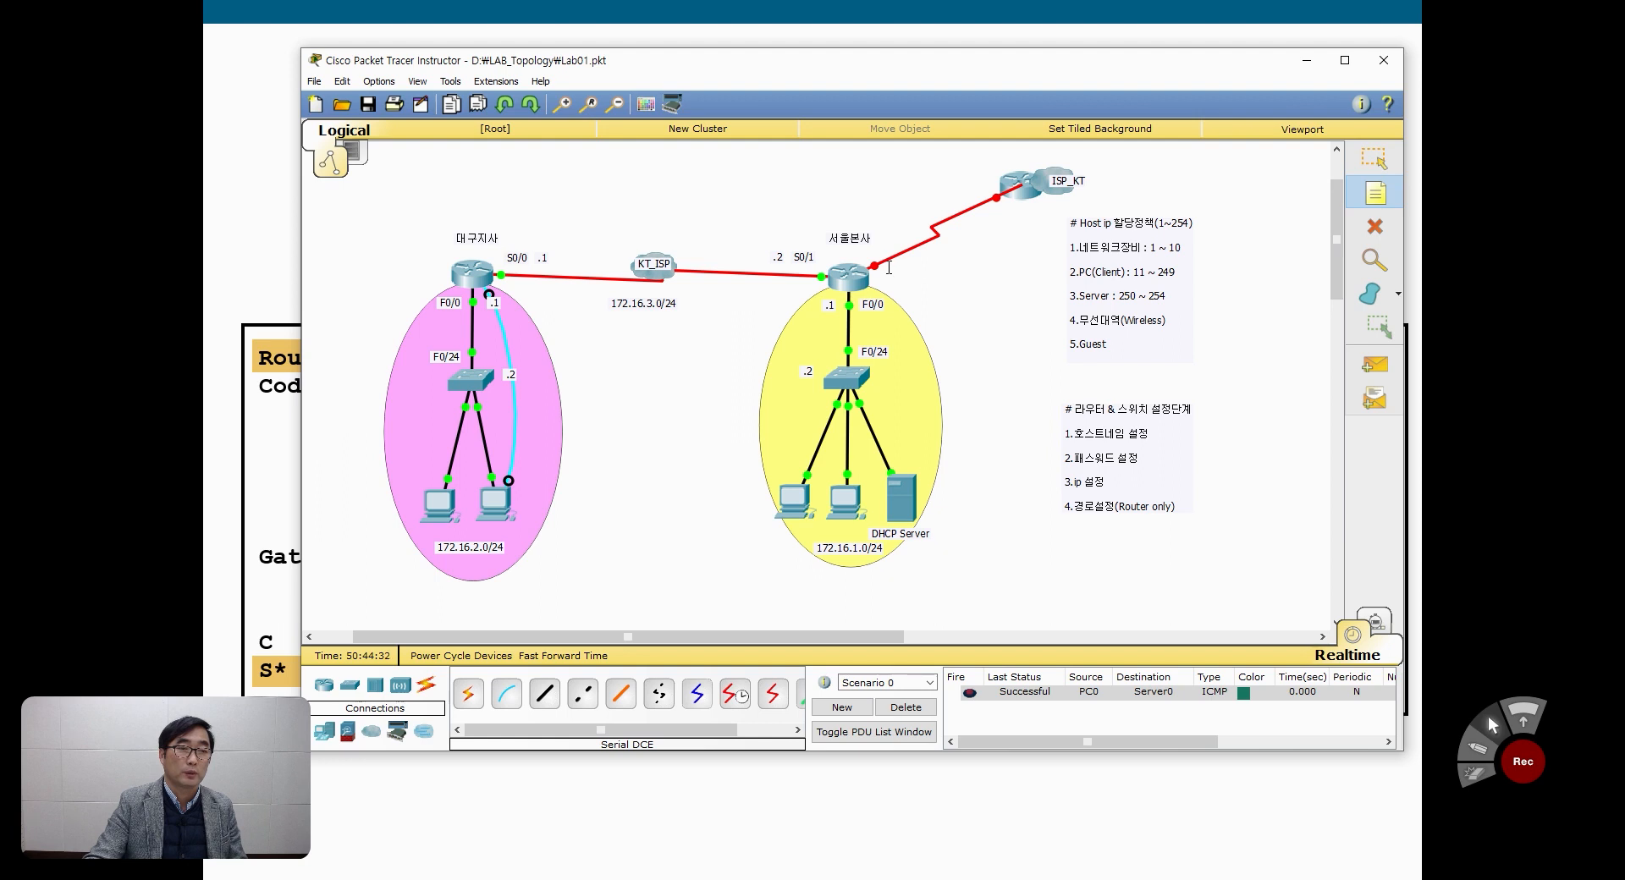
{"action": "left_click", "coordinate": [939, 263]}
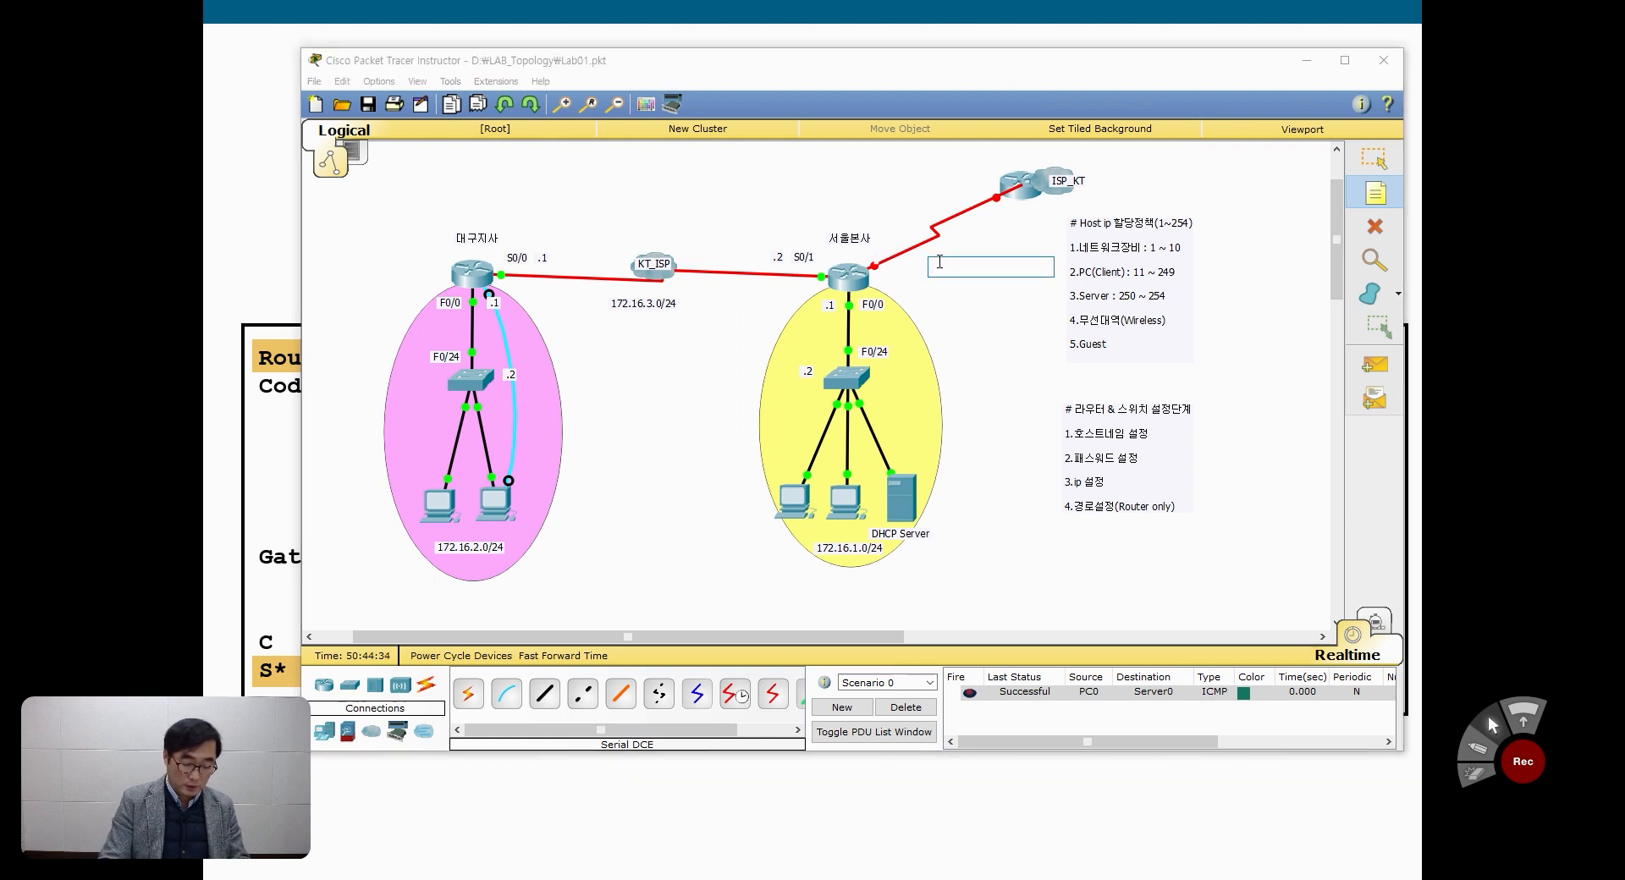
{"action": "type", "text": "S0/0"}
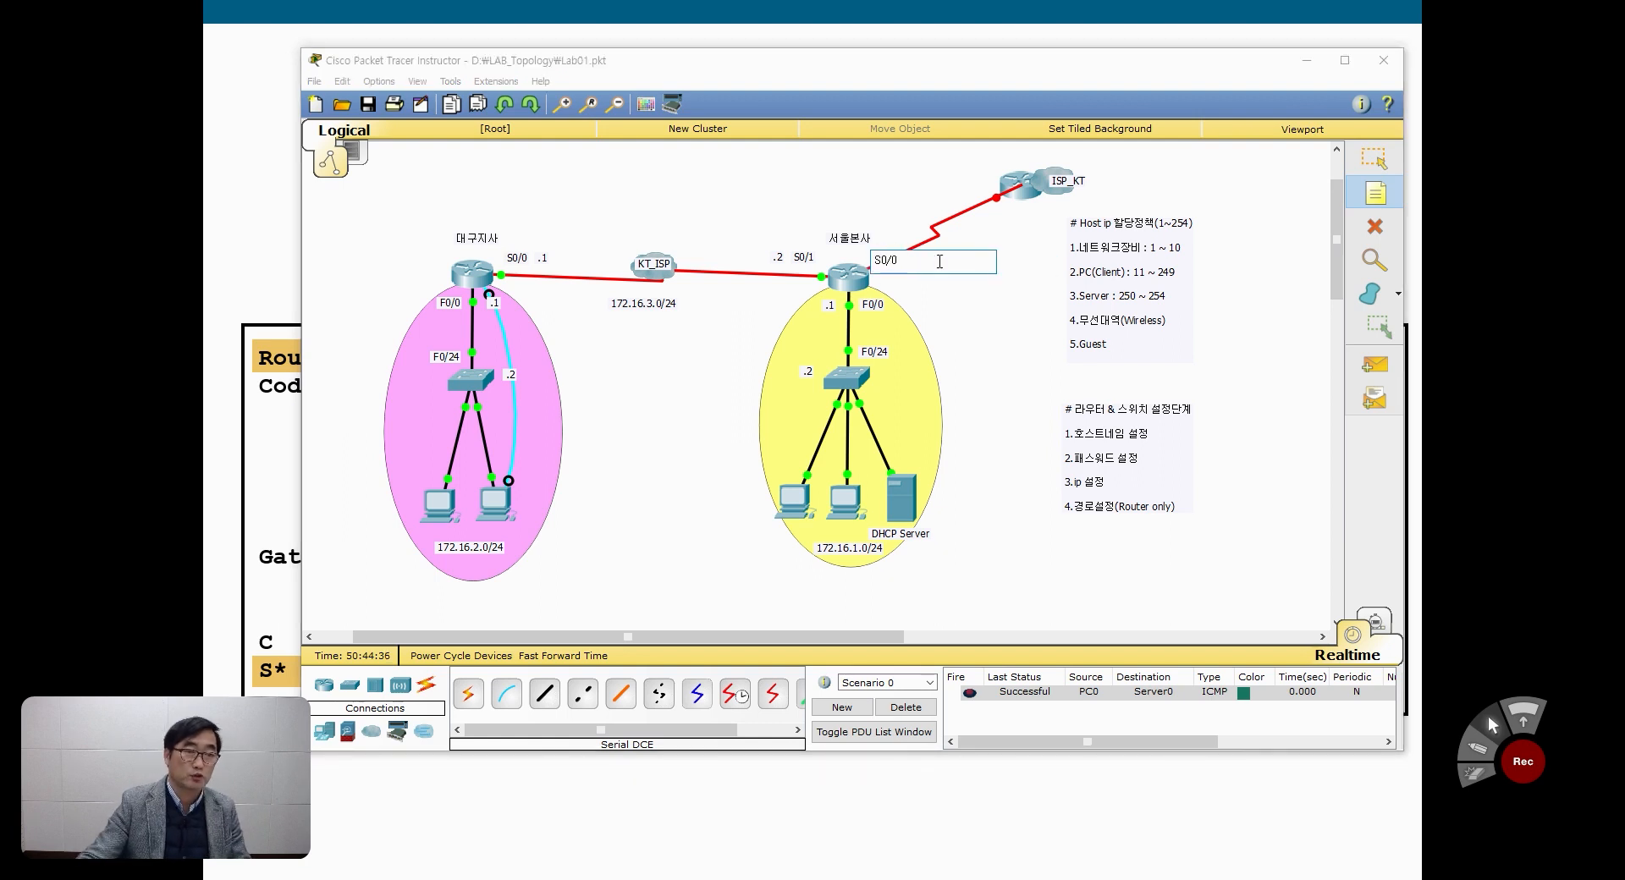
{"action": "left_click", "coordinate": [965, 185]}
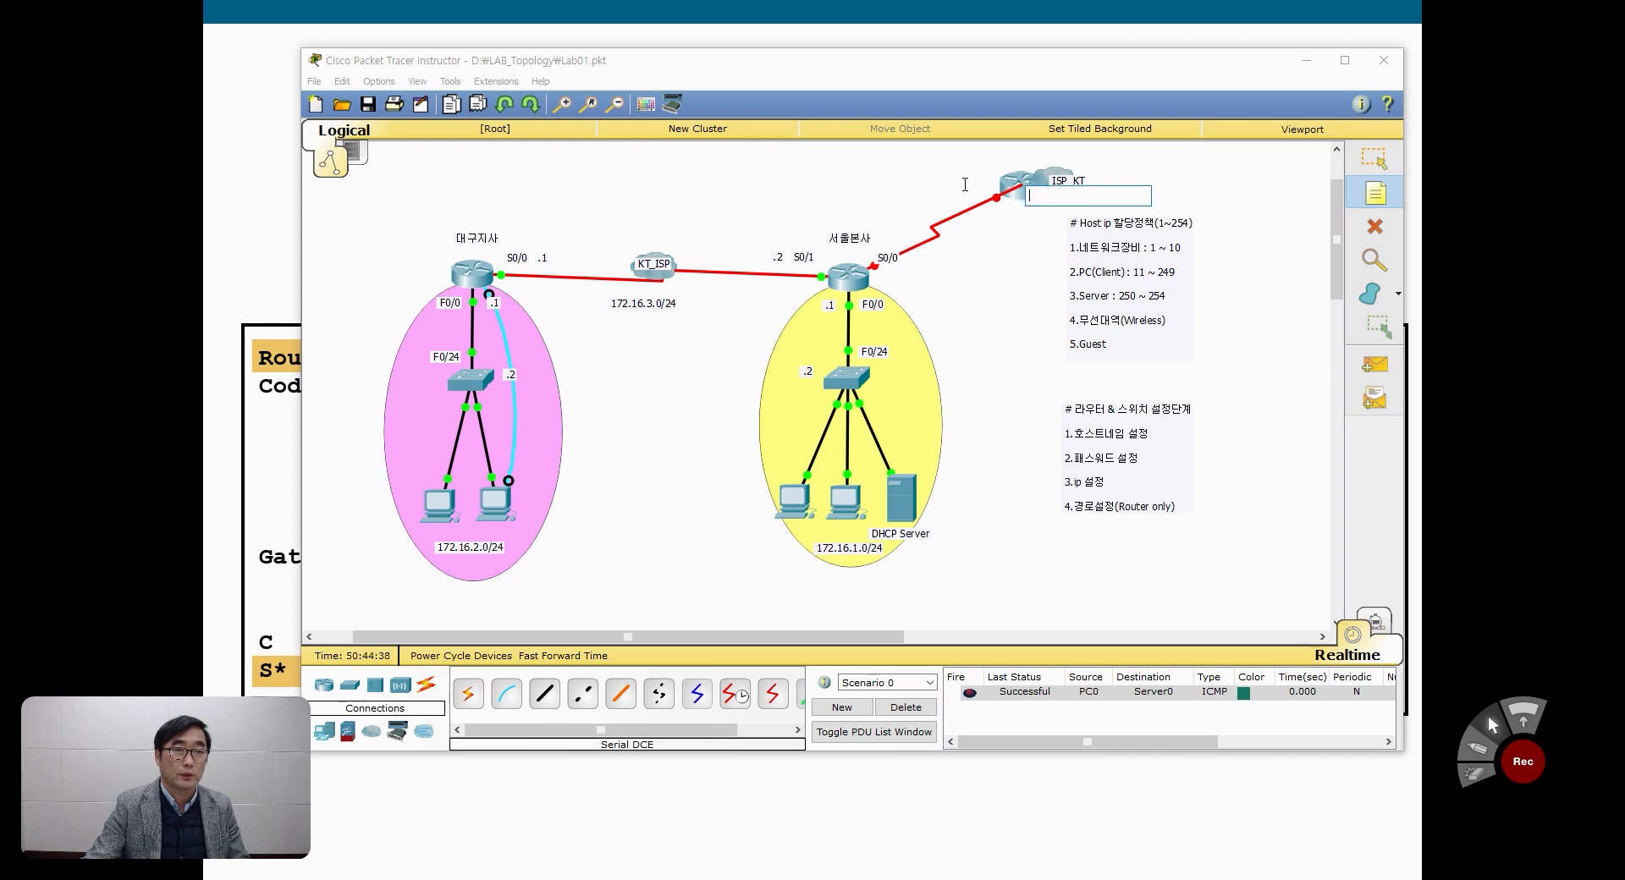
{"action": "type", "text": "S0"}
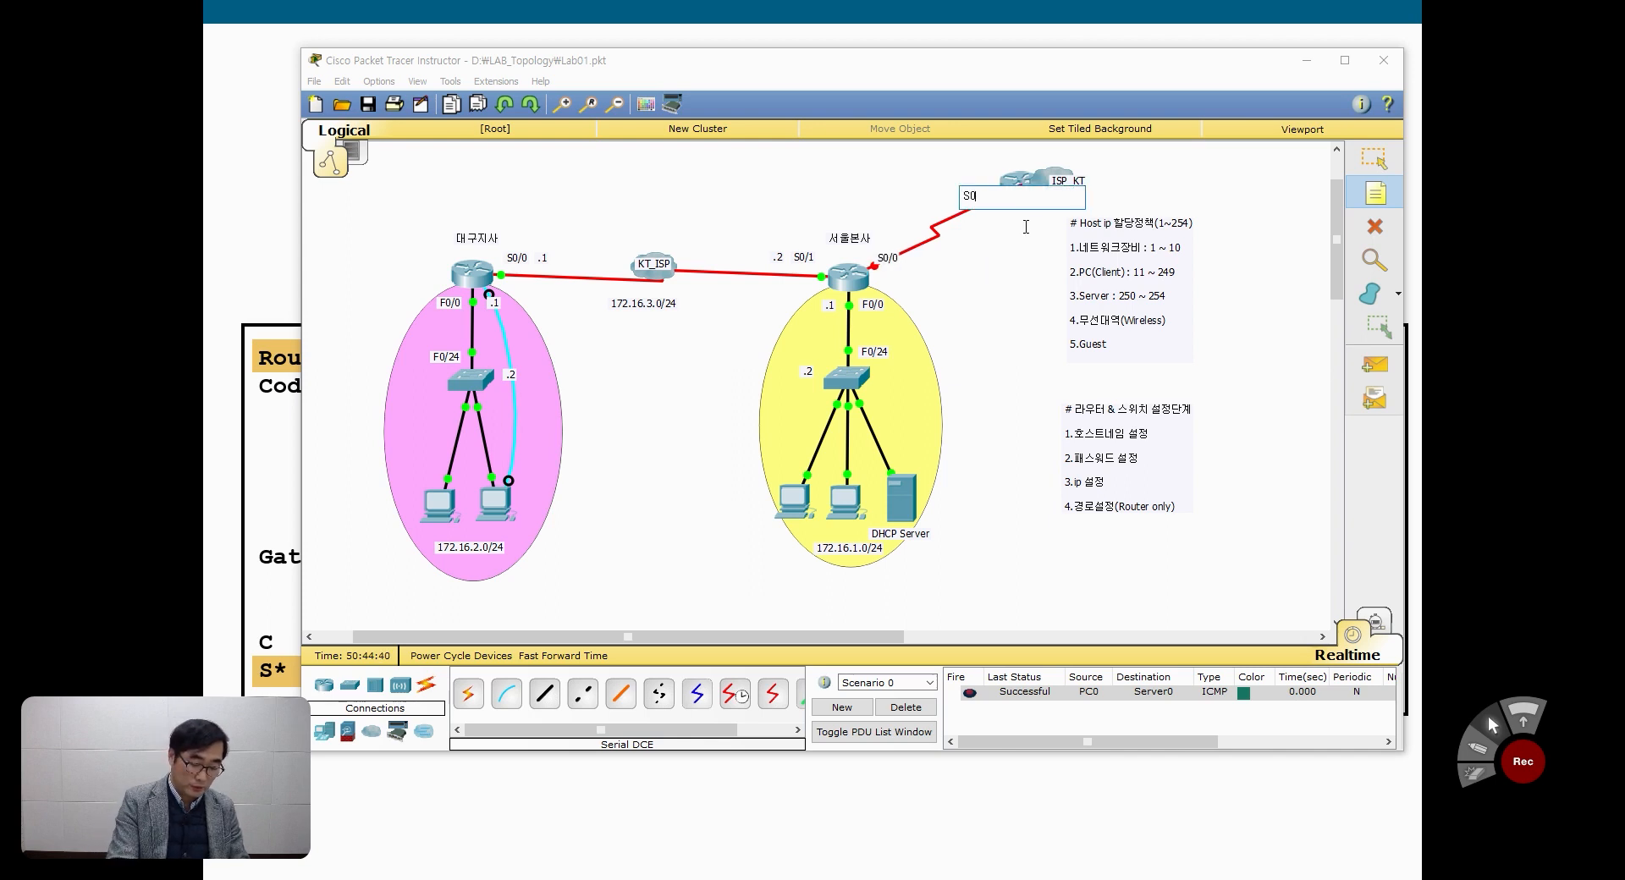
{"action": "type", "text": "/1"}
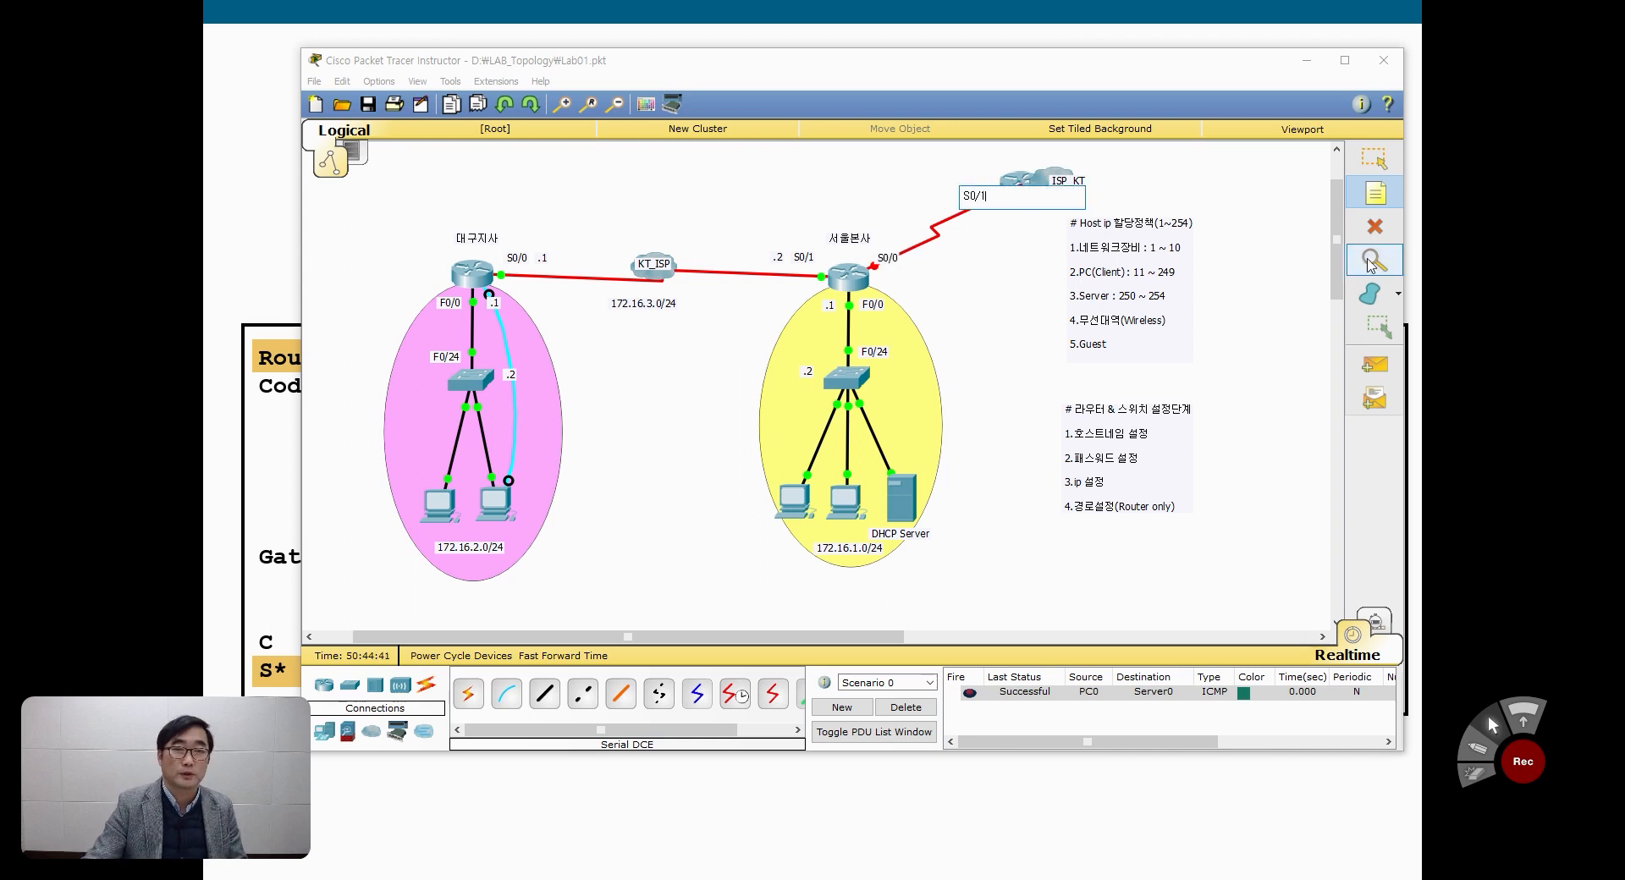
{"action": "left_click", "coordinate": [1375, 158]}
{"action": "left_click_drag", "start_coordinate": [891, 260], "coordinate": [887, 248]}
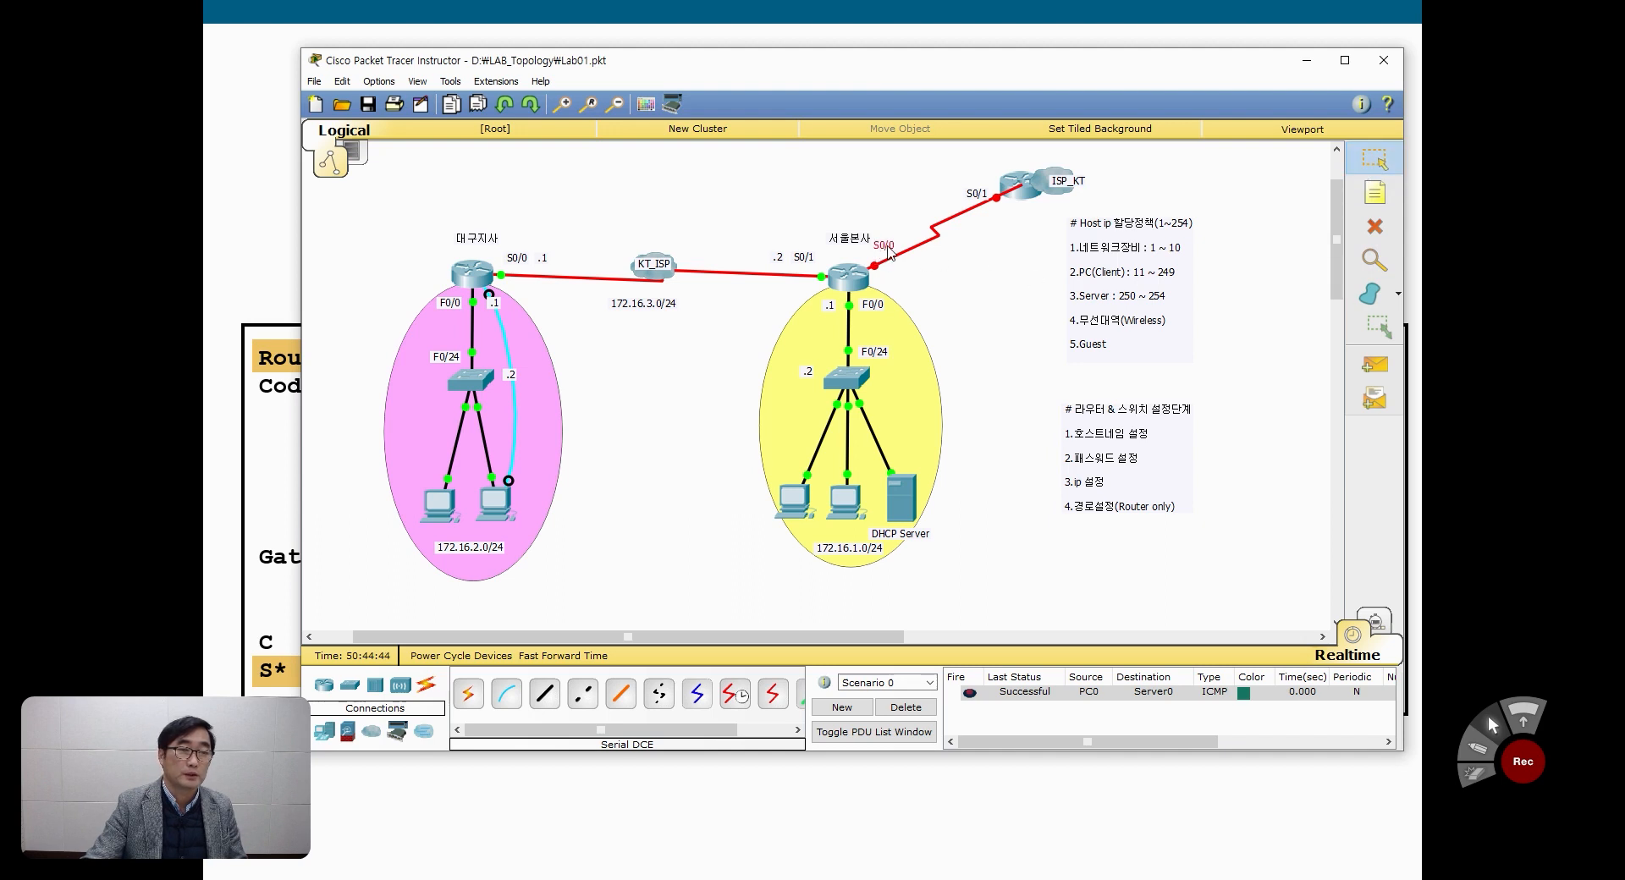
{"action": "left_click_drag", "start_coordinate": [982, 198], "coordinate": [982, 190]}
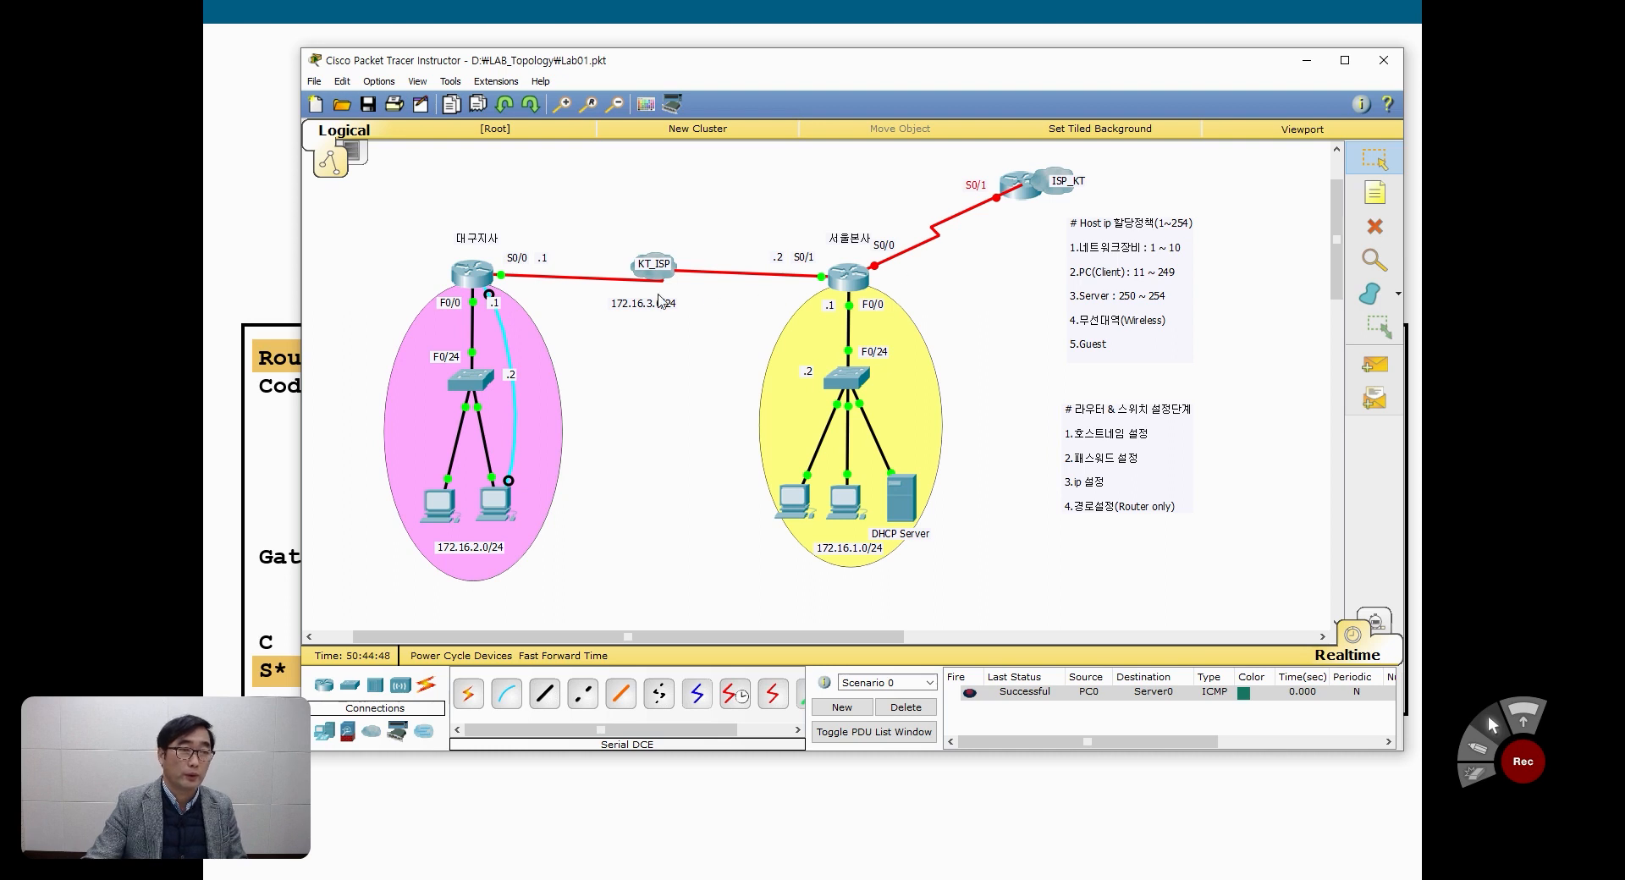
Step: Add the network note 172.16.1.0/24 just below the new serial link to the ISP router
{"action": "left_click", "coordinate": [1378, 196]}
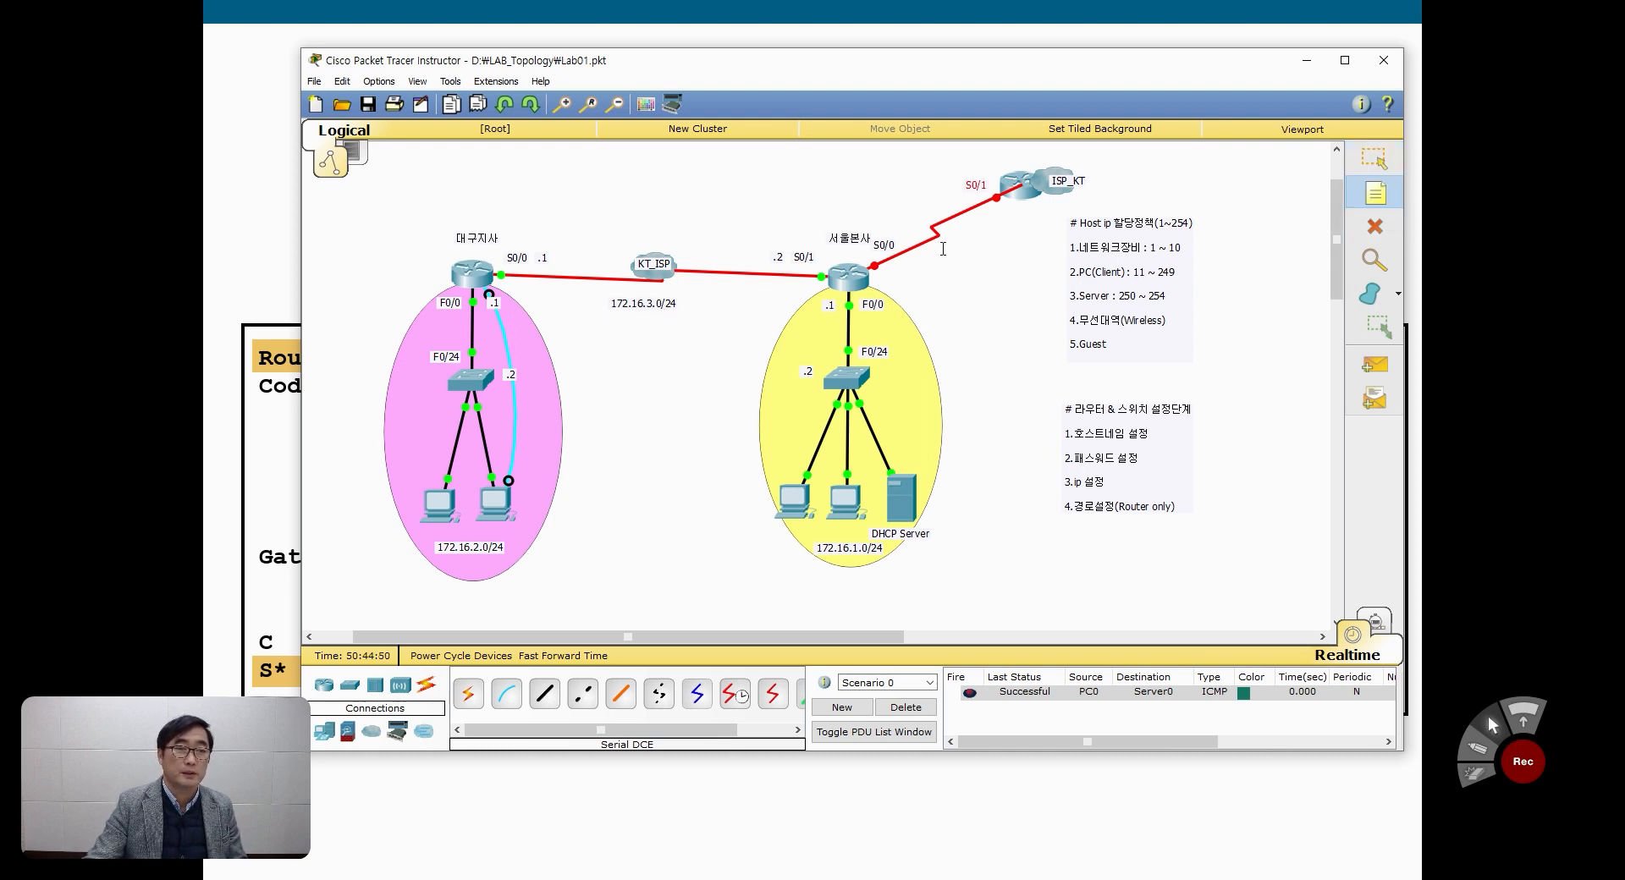
{"action": "left_click", "coordinate": [1006, 266]}
{"action": "left_click", "coordinate": [943, 249]}
{"action": "type", "text": "172."}
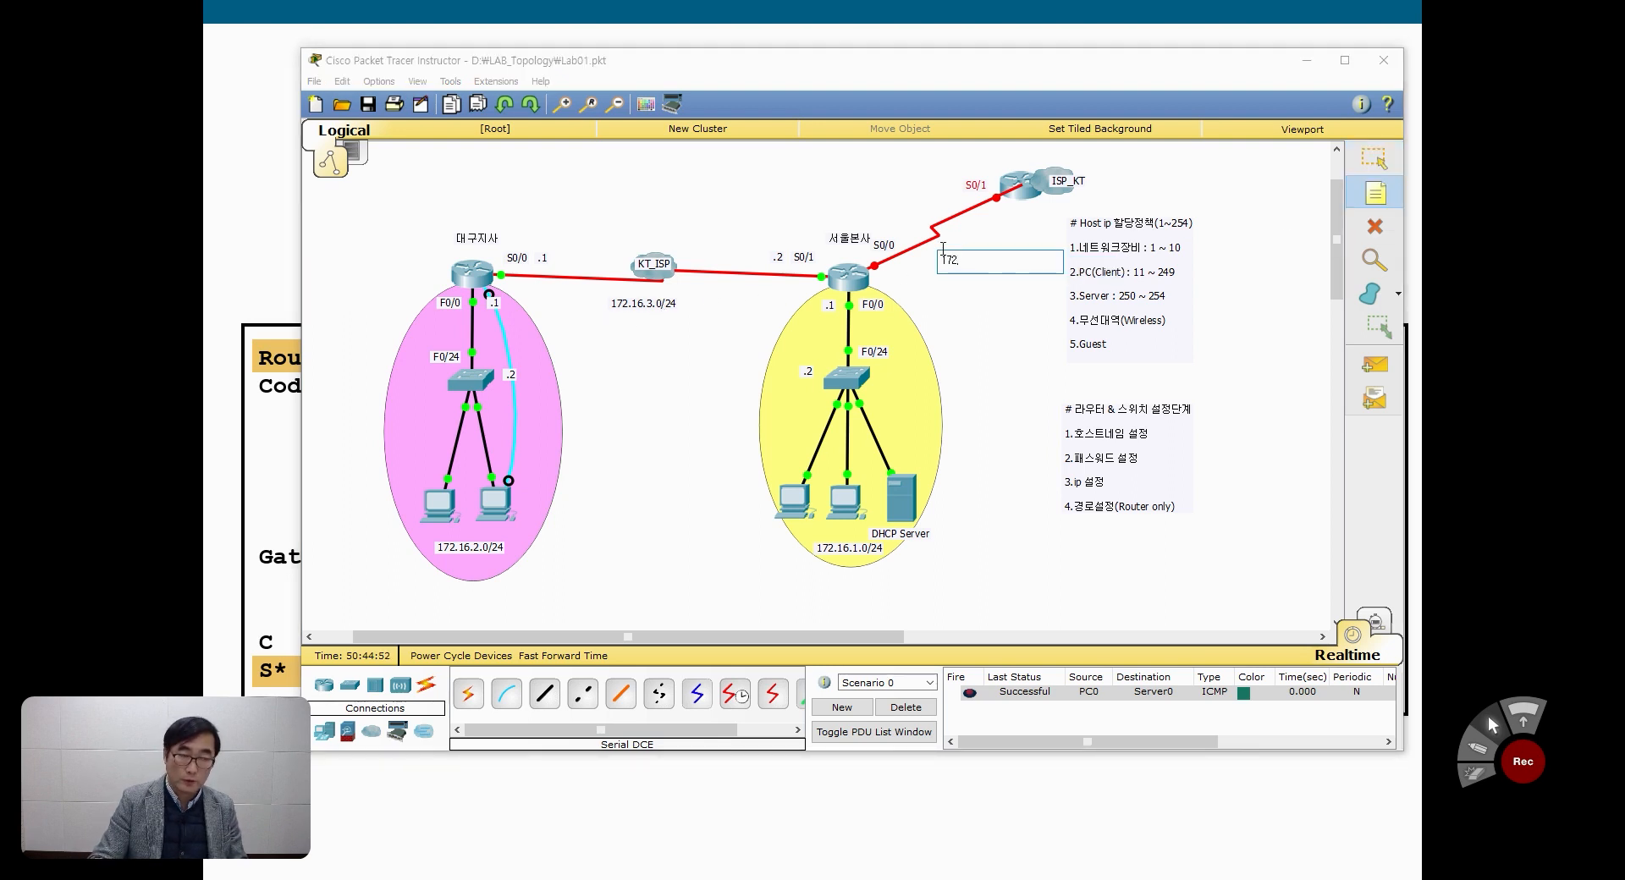
{"action": "type", "text": "16.1.0/24"}
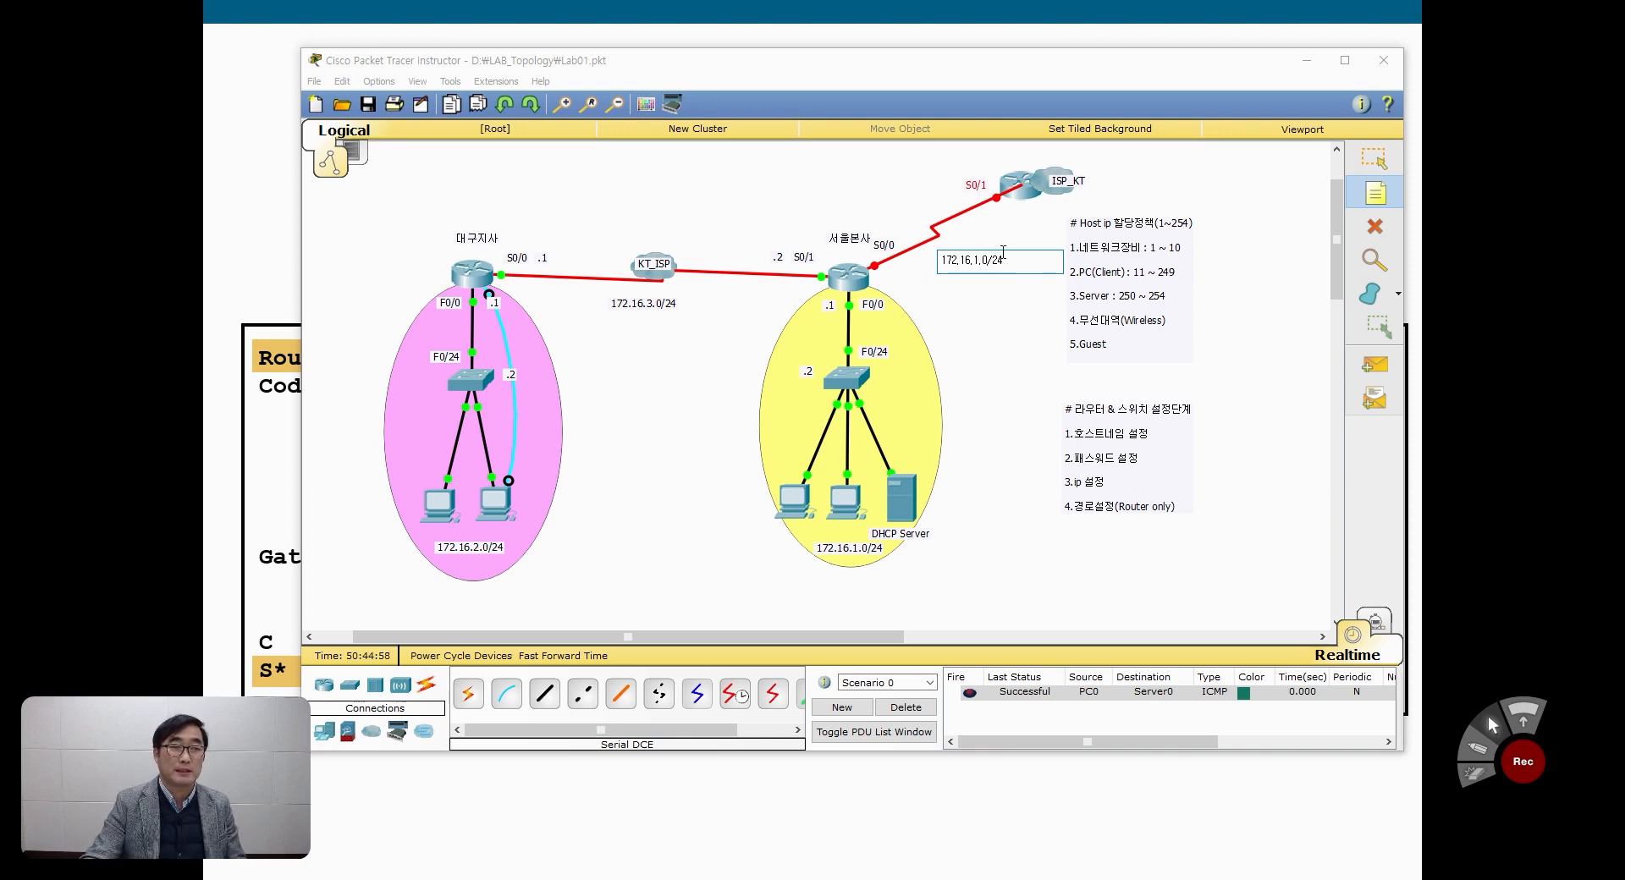
{"action": "left_click", "coordinate": [1378, 166]}
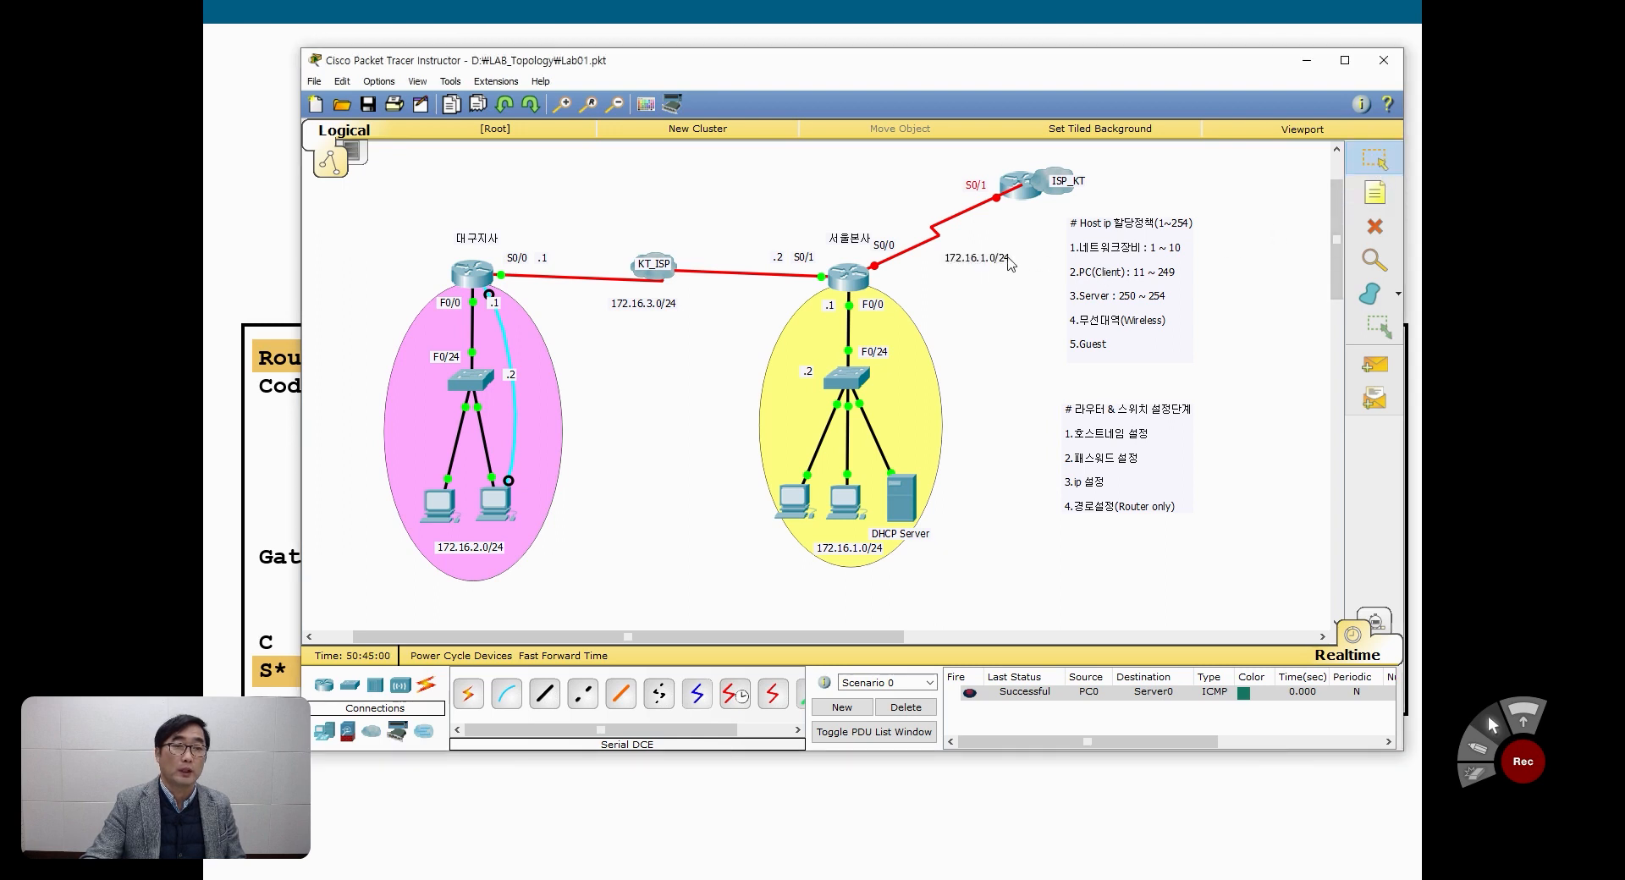
{"action": "left_click_drag", "start_coordinate": [1010, 265], "coordinate": [1006, 254]}
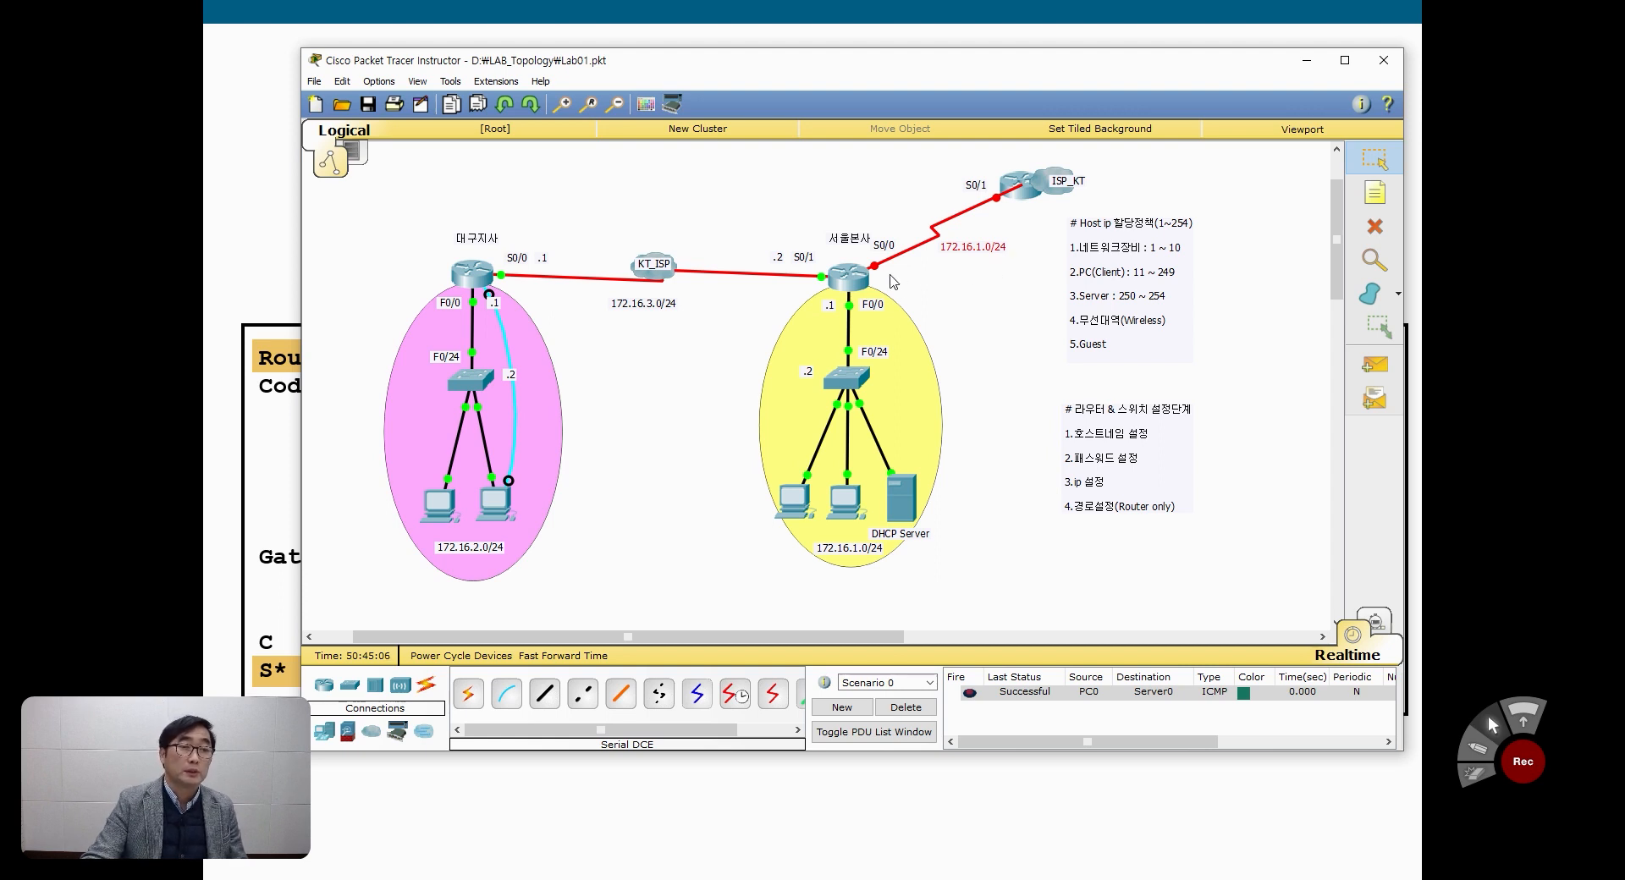
{"action": "left_click", "coordinate": [1375, 193]}
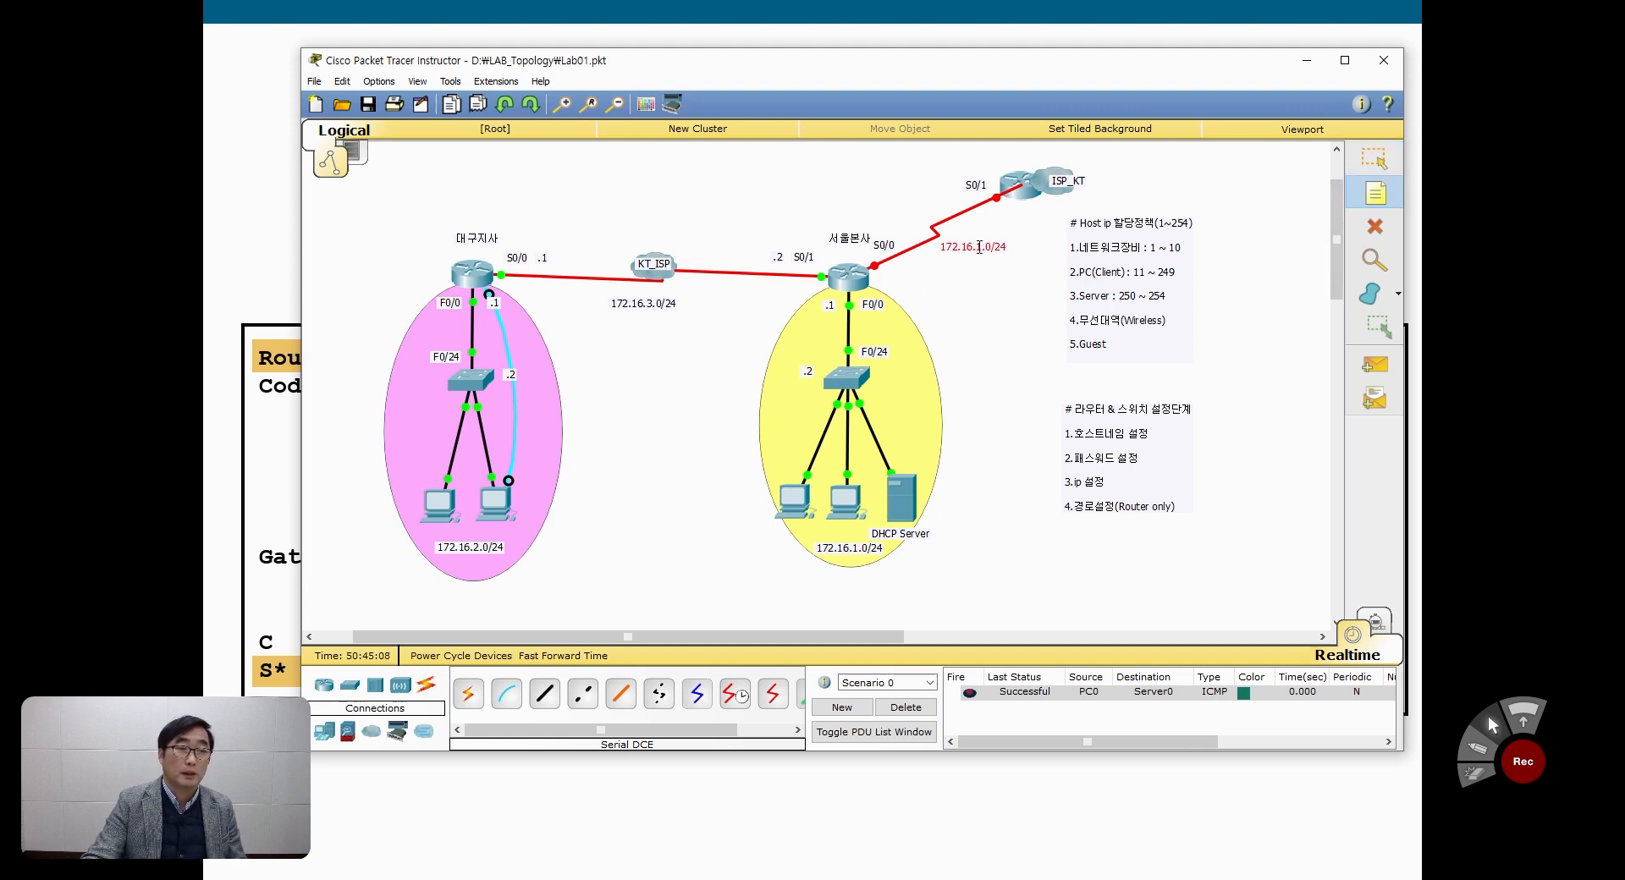
{"action": "left_click", "coordinate": [1372, 160]}
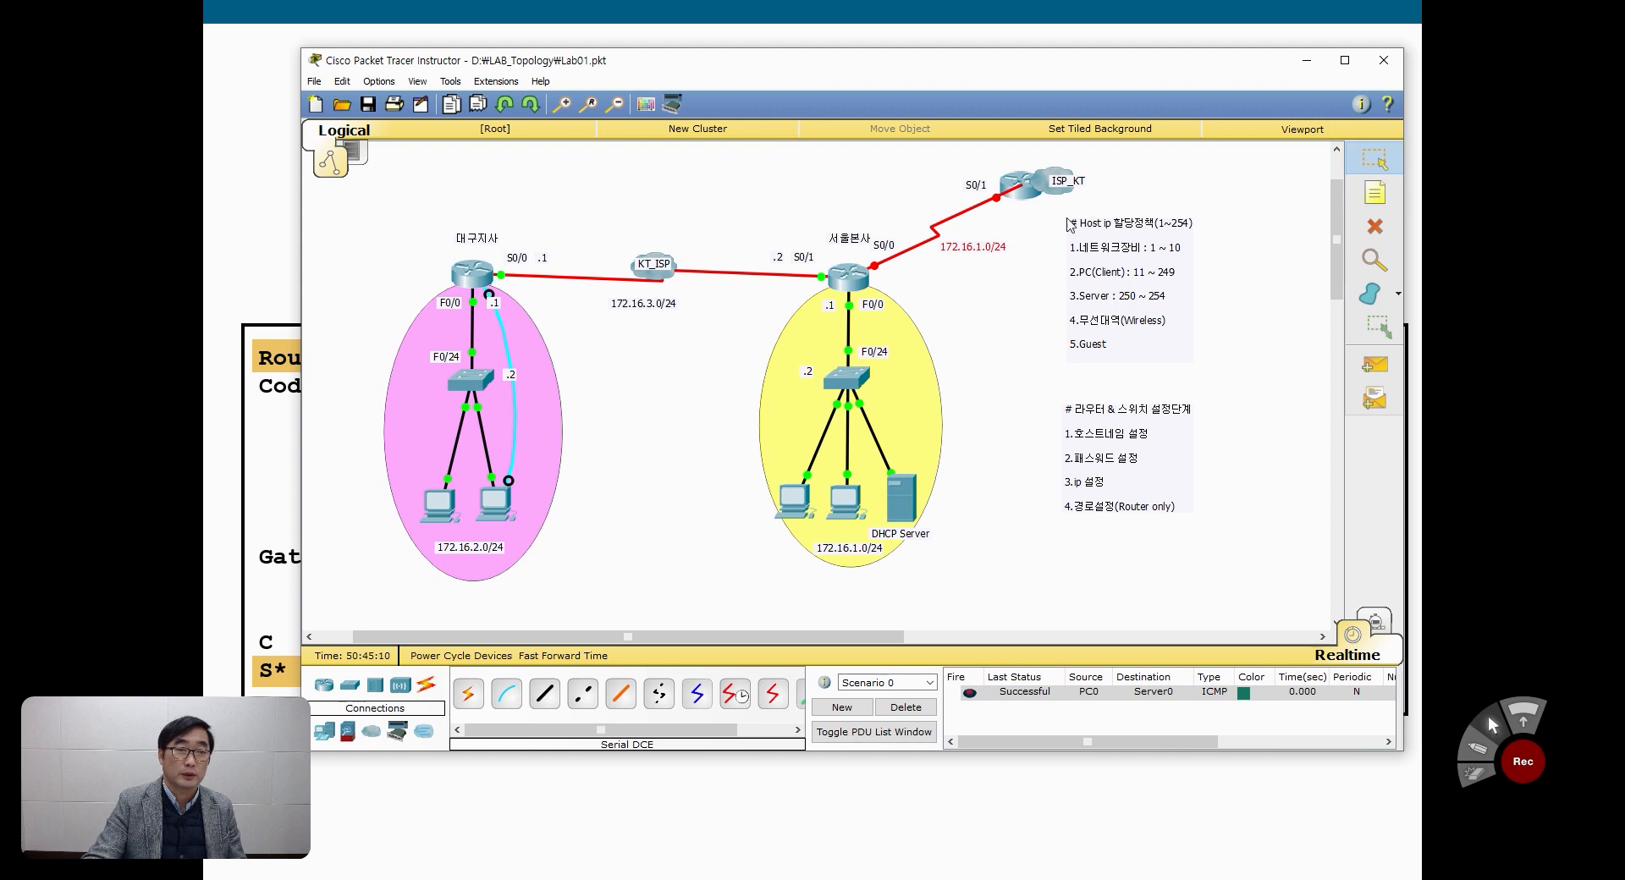
Step: Change the network note below the serial link to the ISP router to 172.16.4.0/24
{"action": "left_click", "coordinate": [983, 253]}
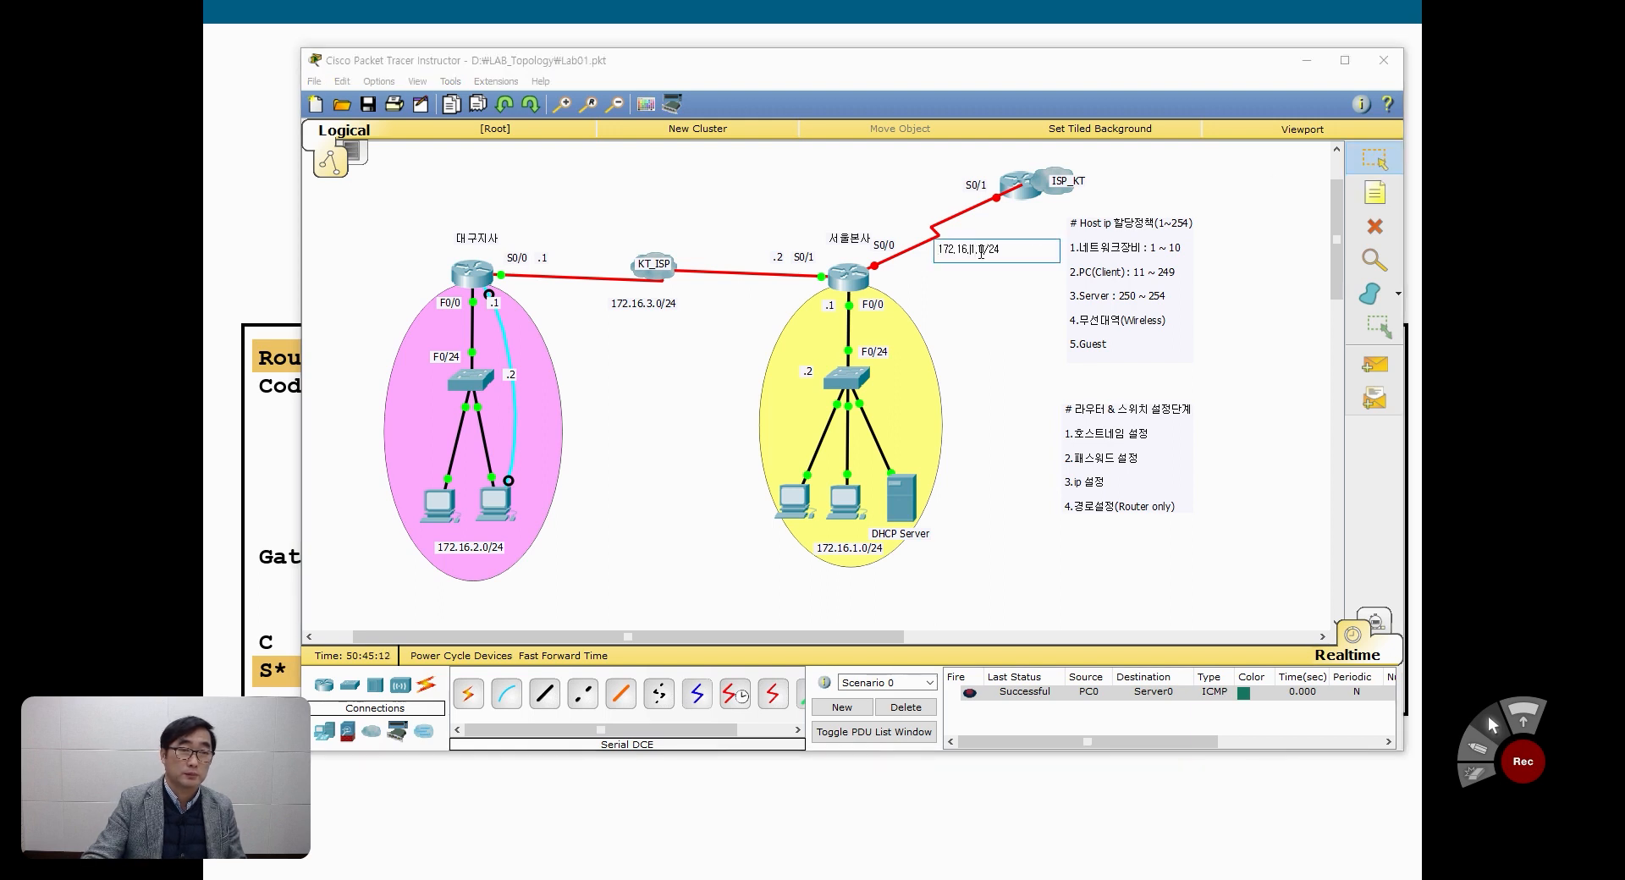
{"action": "key", "text": "BackSpace"}
{"action": "type", "text": "4"}
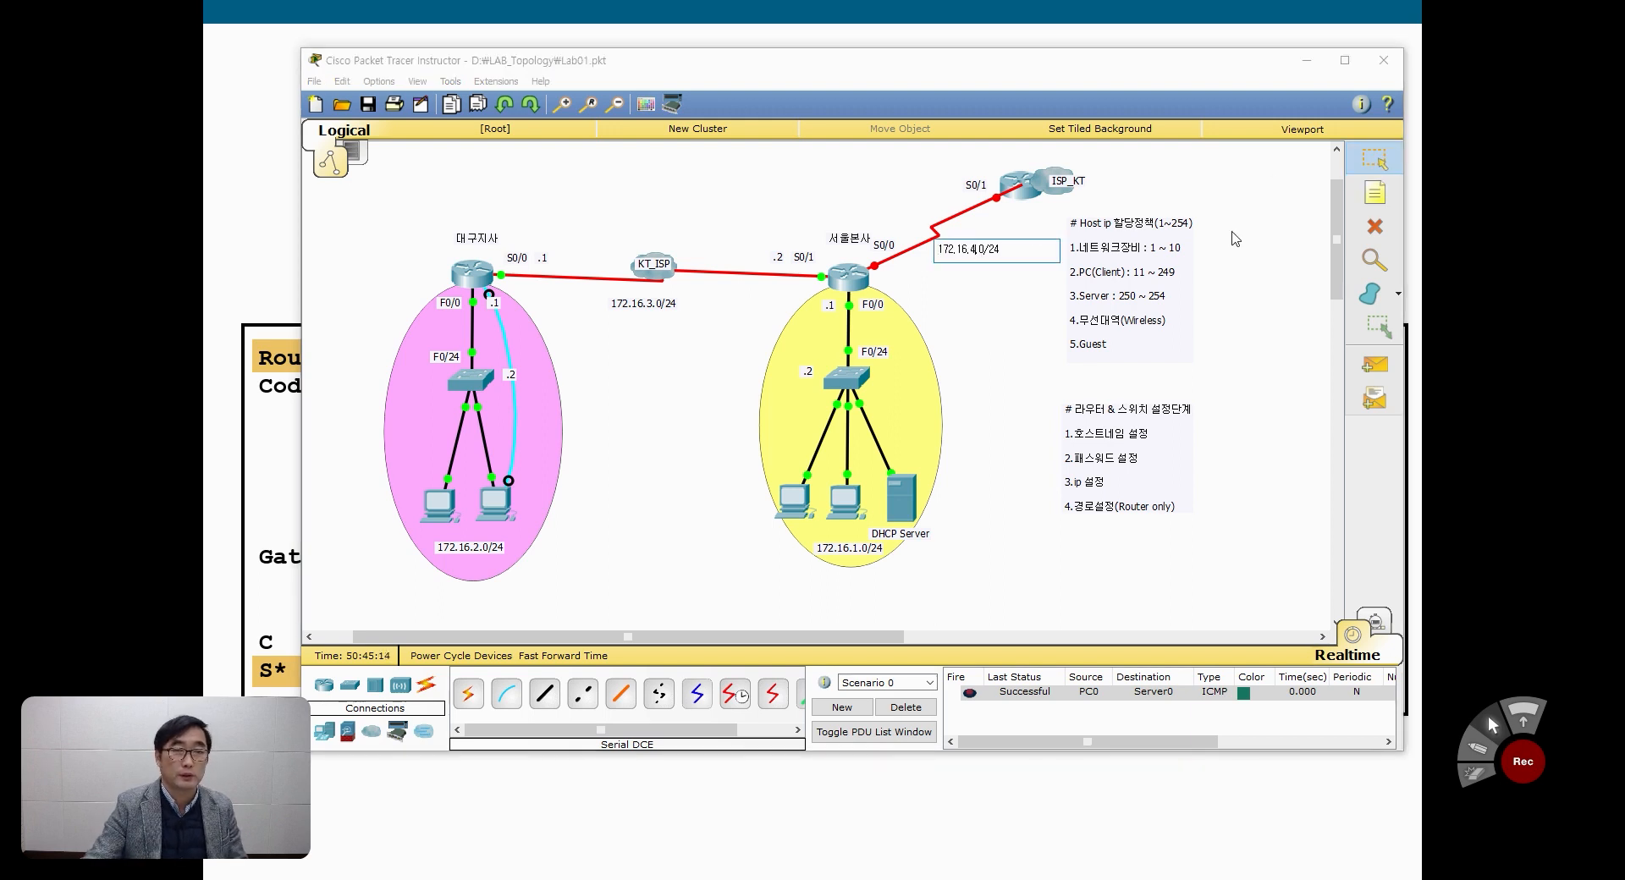
{"action": "left_click", "coordinate": [1371, 165]}
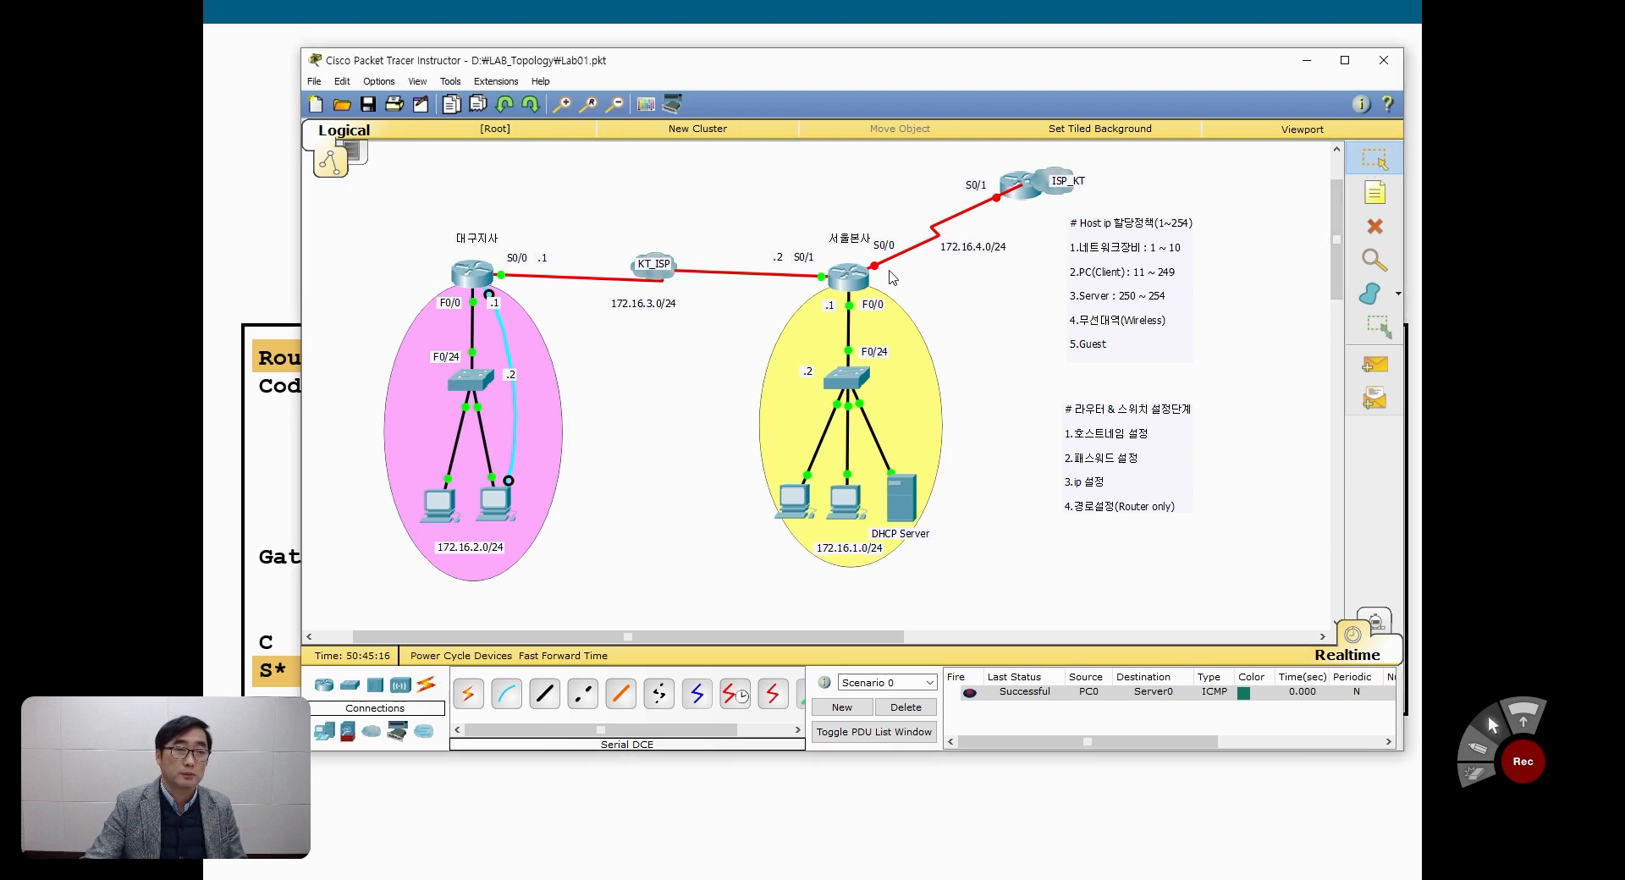
Step: Add host address notes .1 for the 서울본사 end and .2 for the ISP end of the new serial link, and position them above it
{"action": "left_click", "coordinate": [1374, 193]}
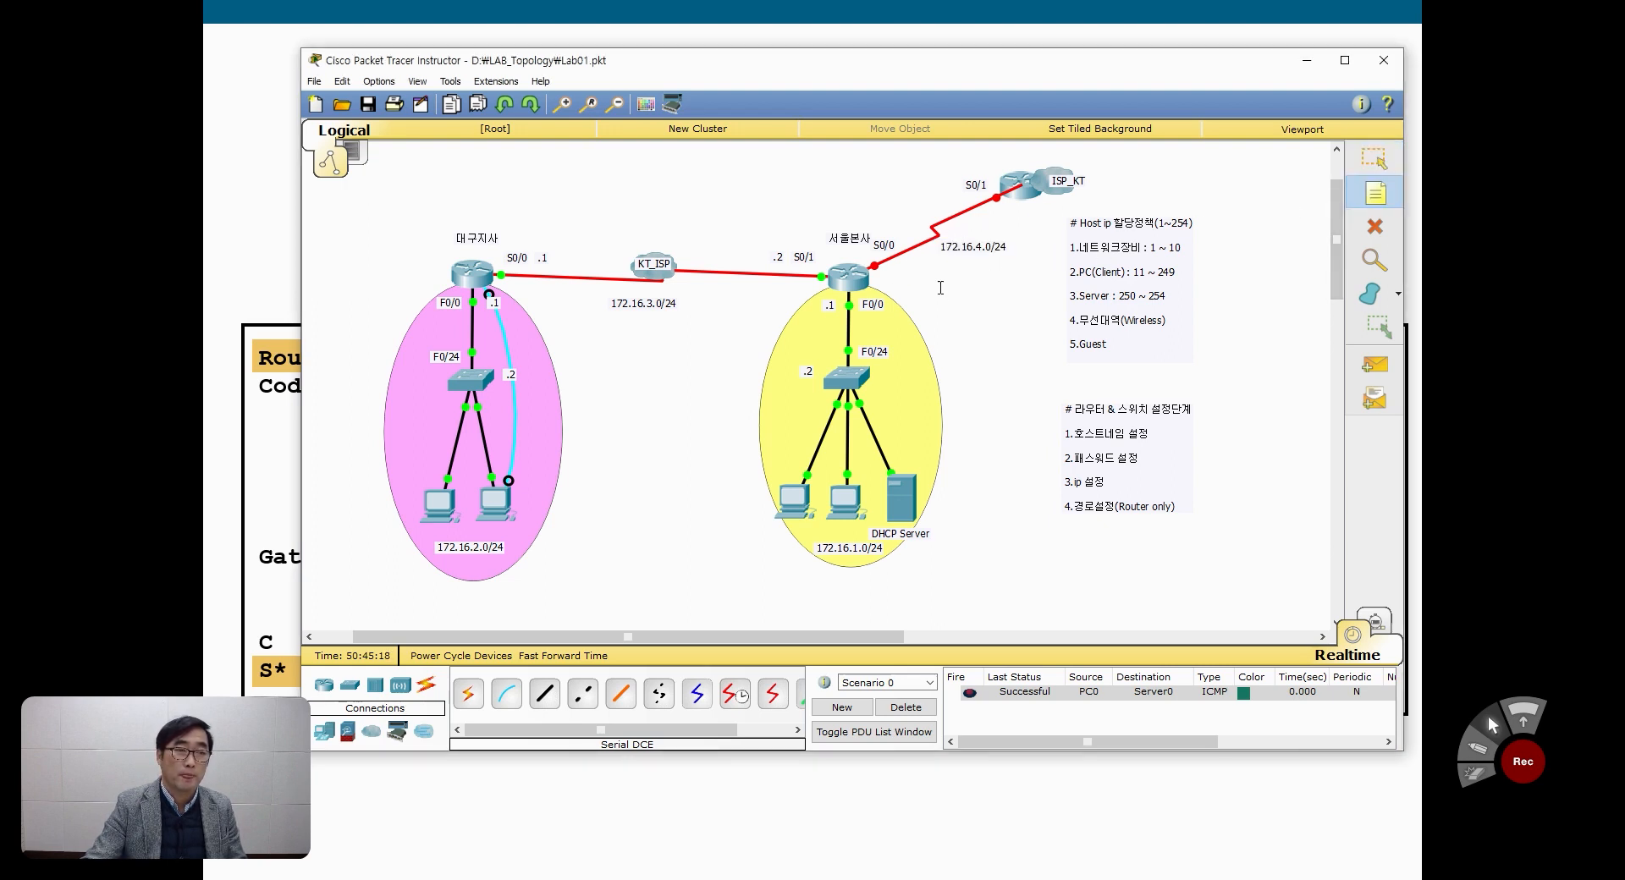
{"action": "left_click", "coordinate": [995, 291]}
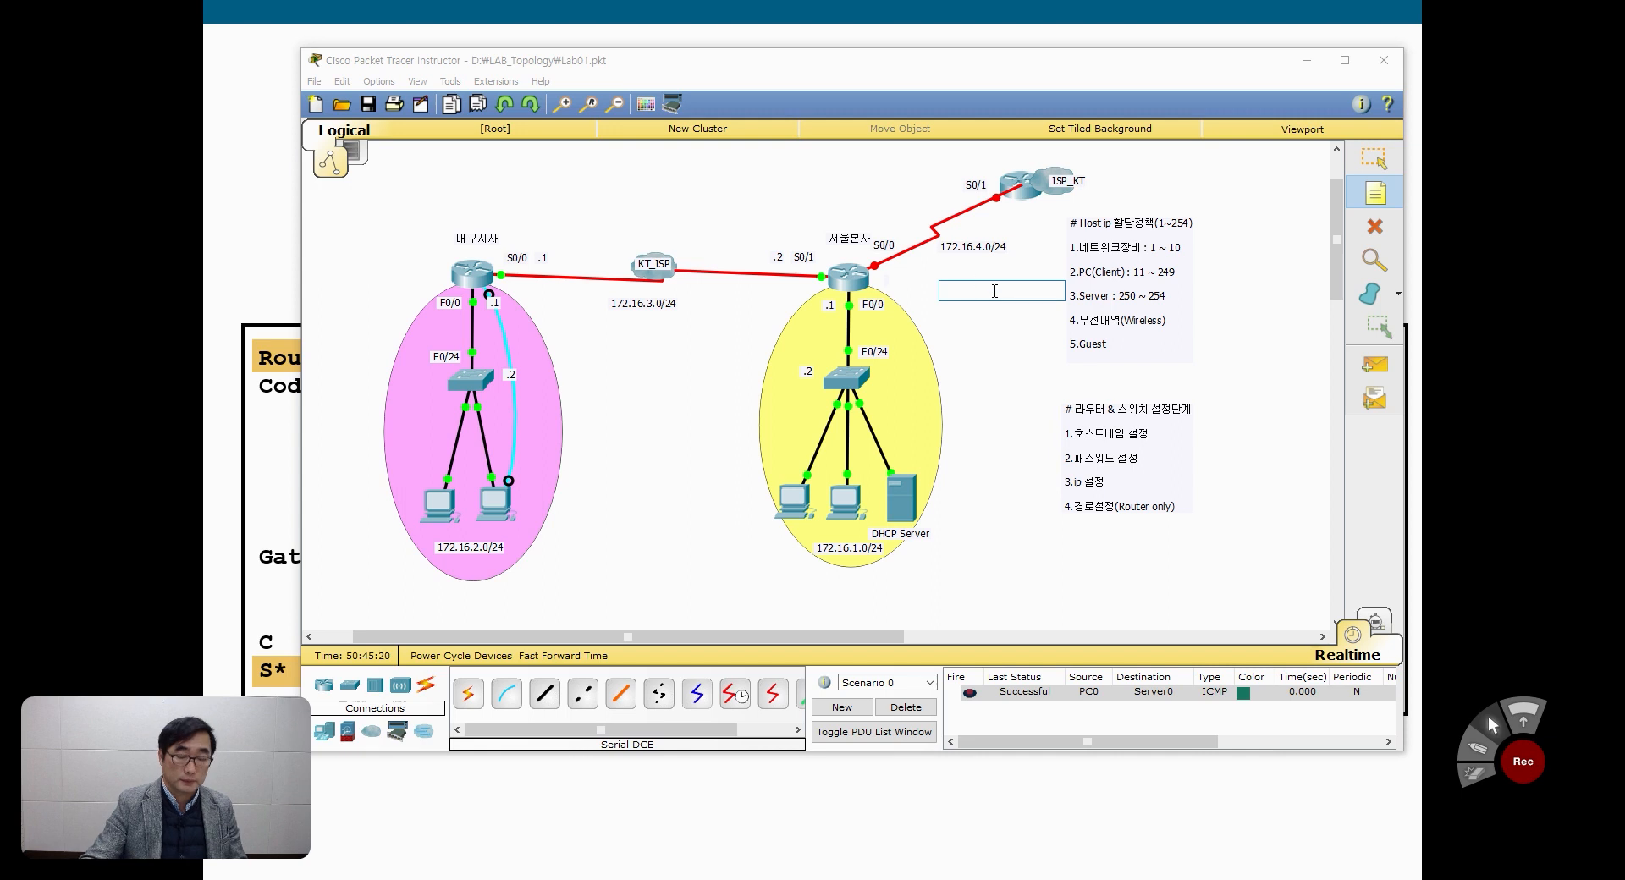
{"action": "type", "text": "."}
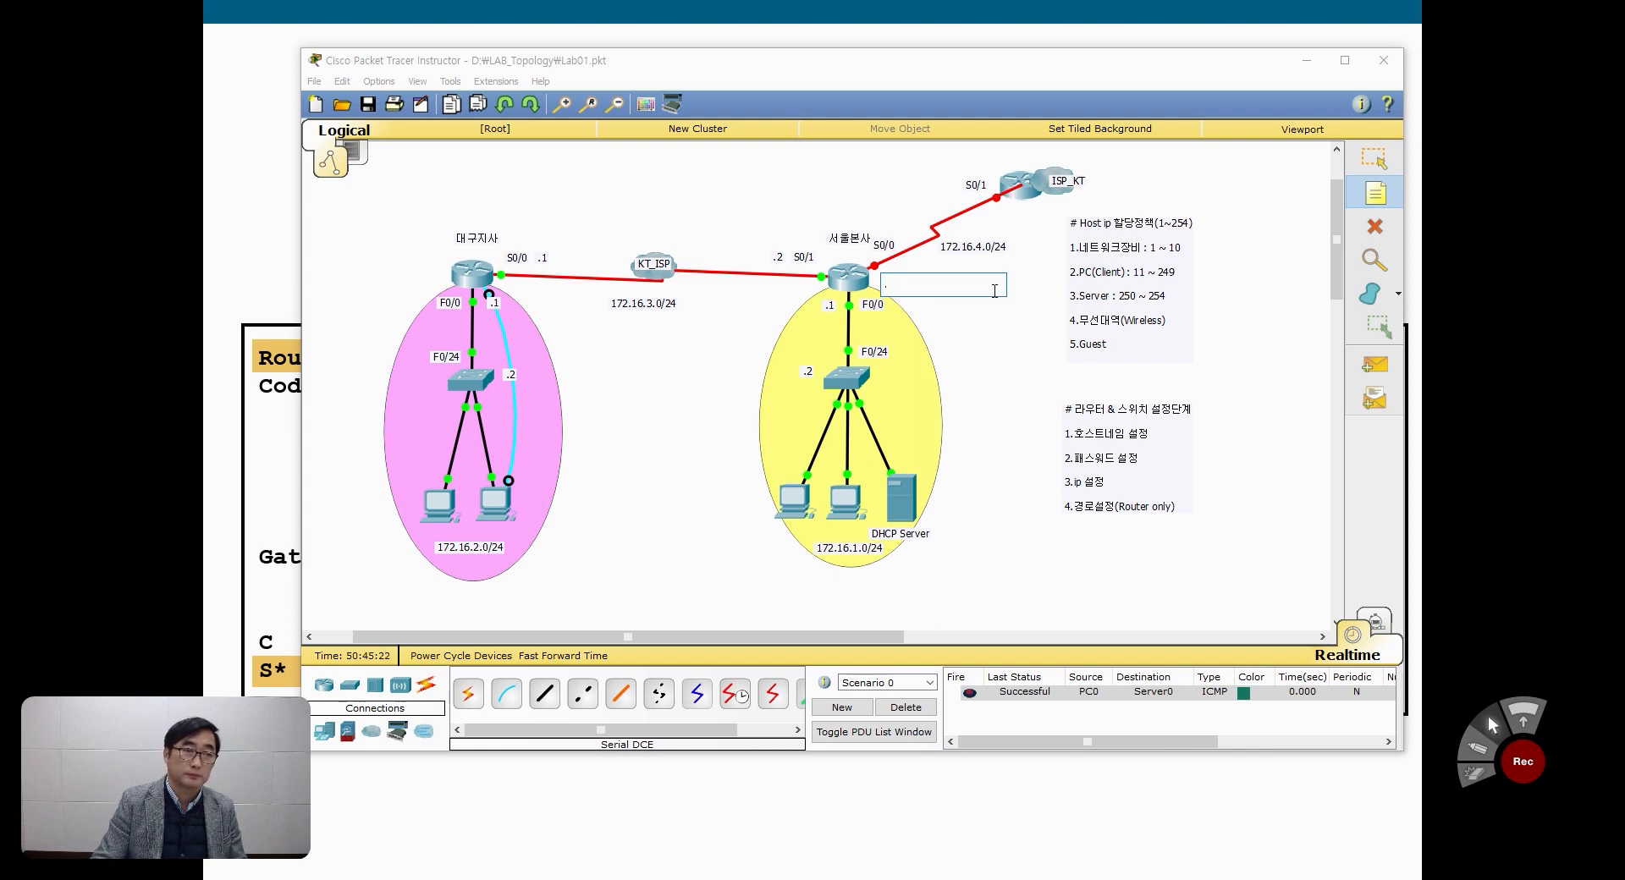
{"action": "type", "text": "1"}
{"action": "left_click", "coordinate": [995, 212]}
{"action": "type", "text": ".2"}
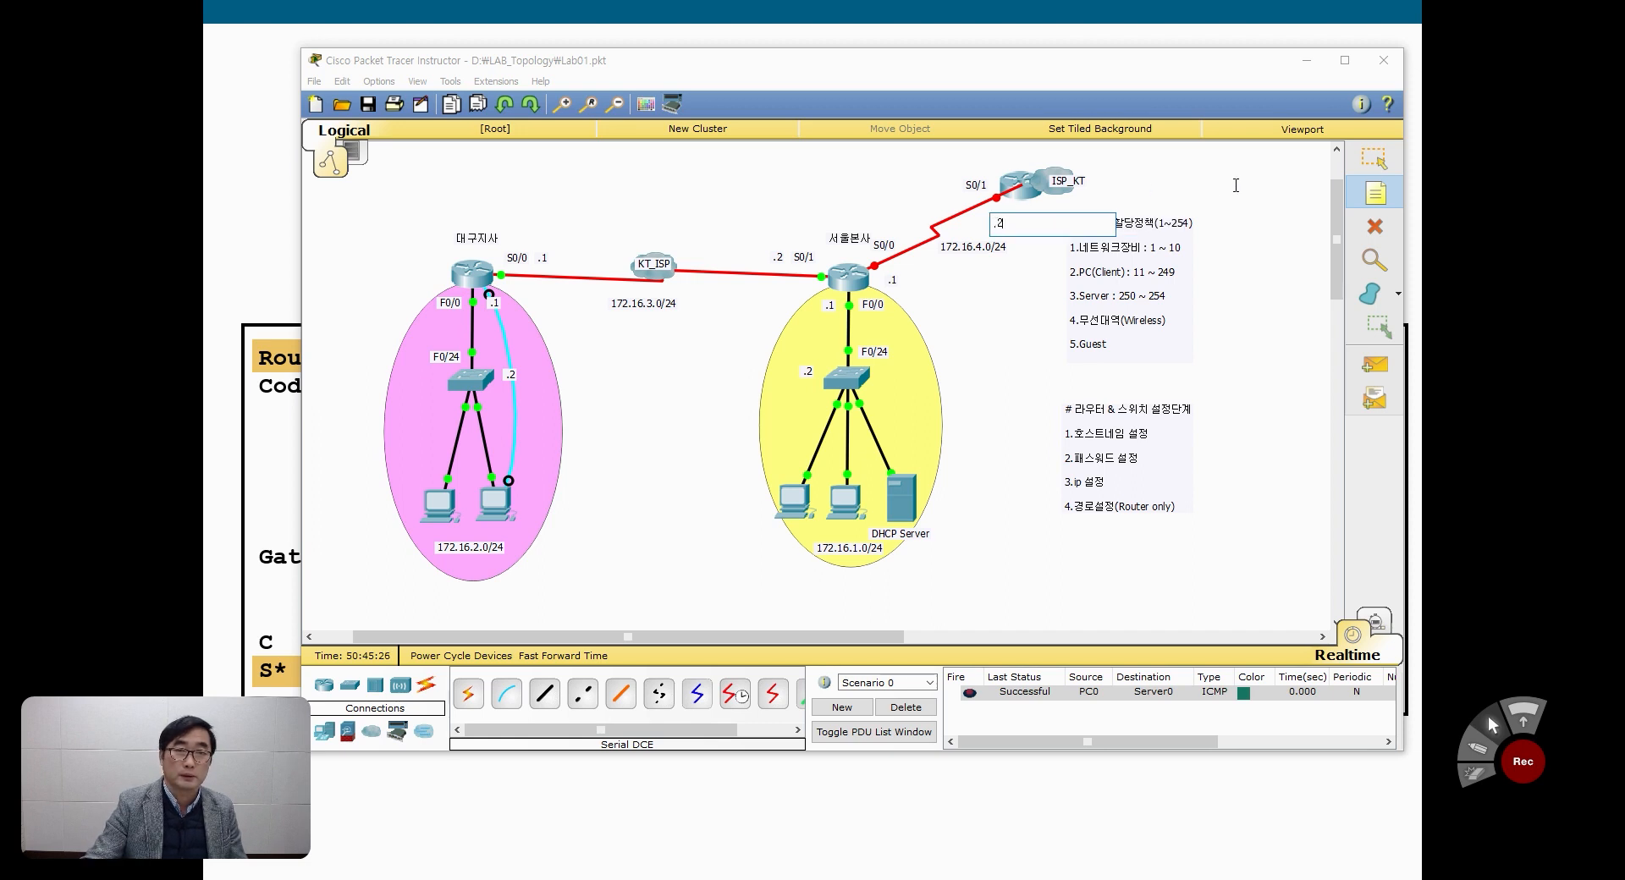
{"action": "left_click", "coordinate": [1374, 158]}
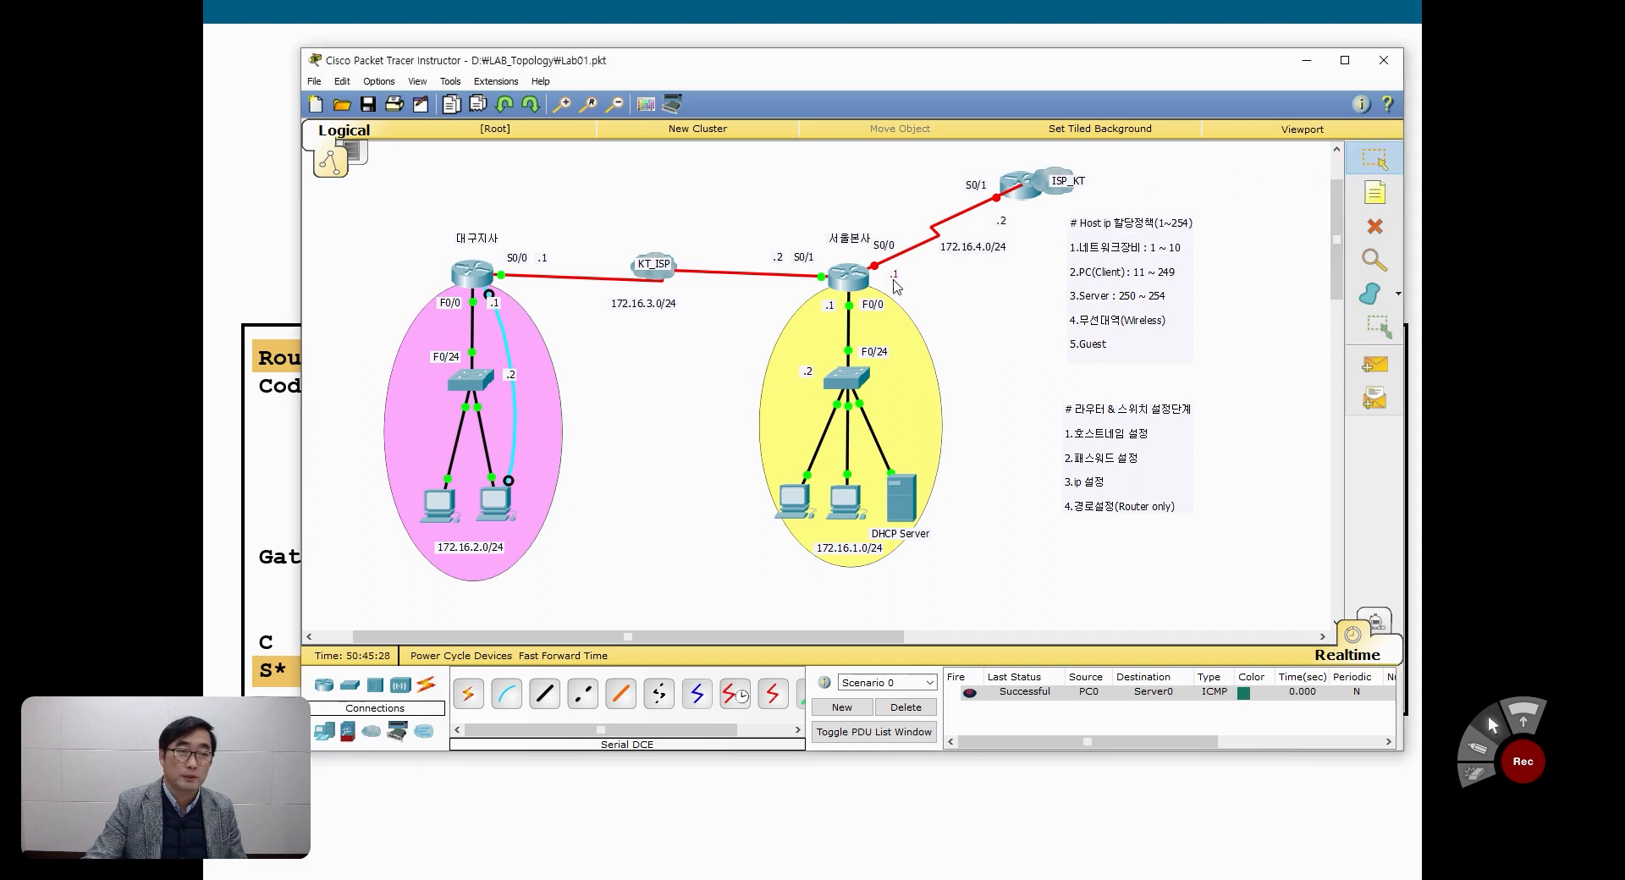
{"action": "left_click_drag", "start_coordinate": [896, 286], "coordinate": [903, 239]}
{"action": "left_click_drag", "start_coordinate": [1005, 227], "coordinate": [959, 199]}
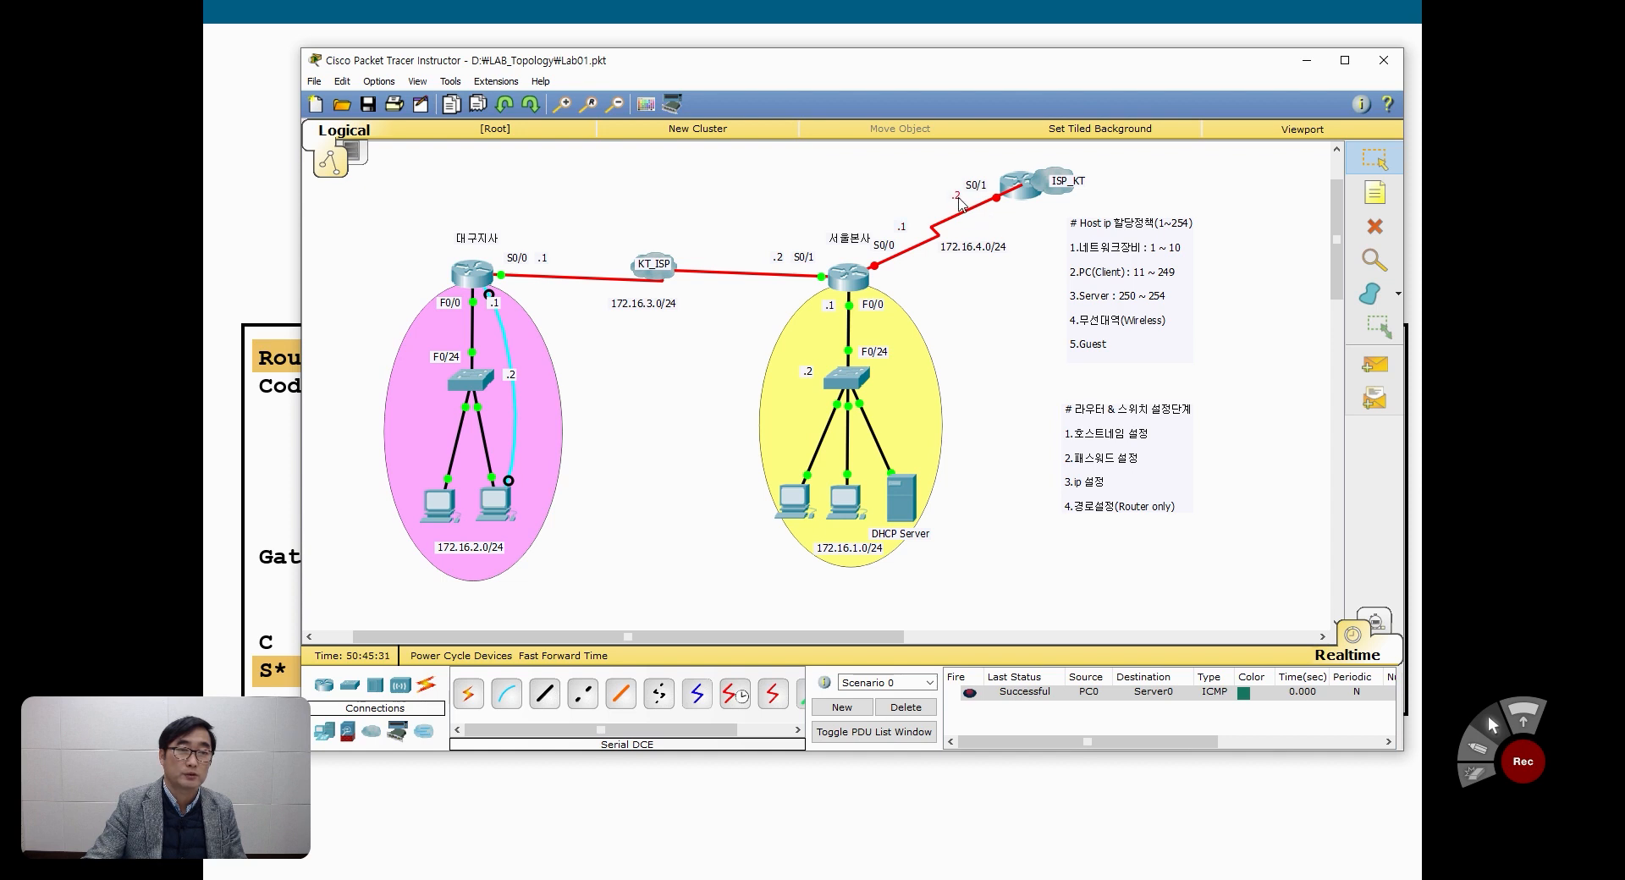
{"action": "left_click", "coordinate": [988, 362]}
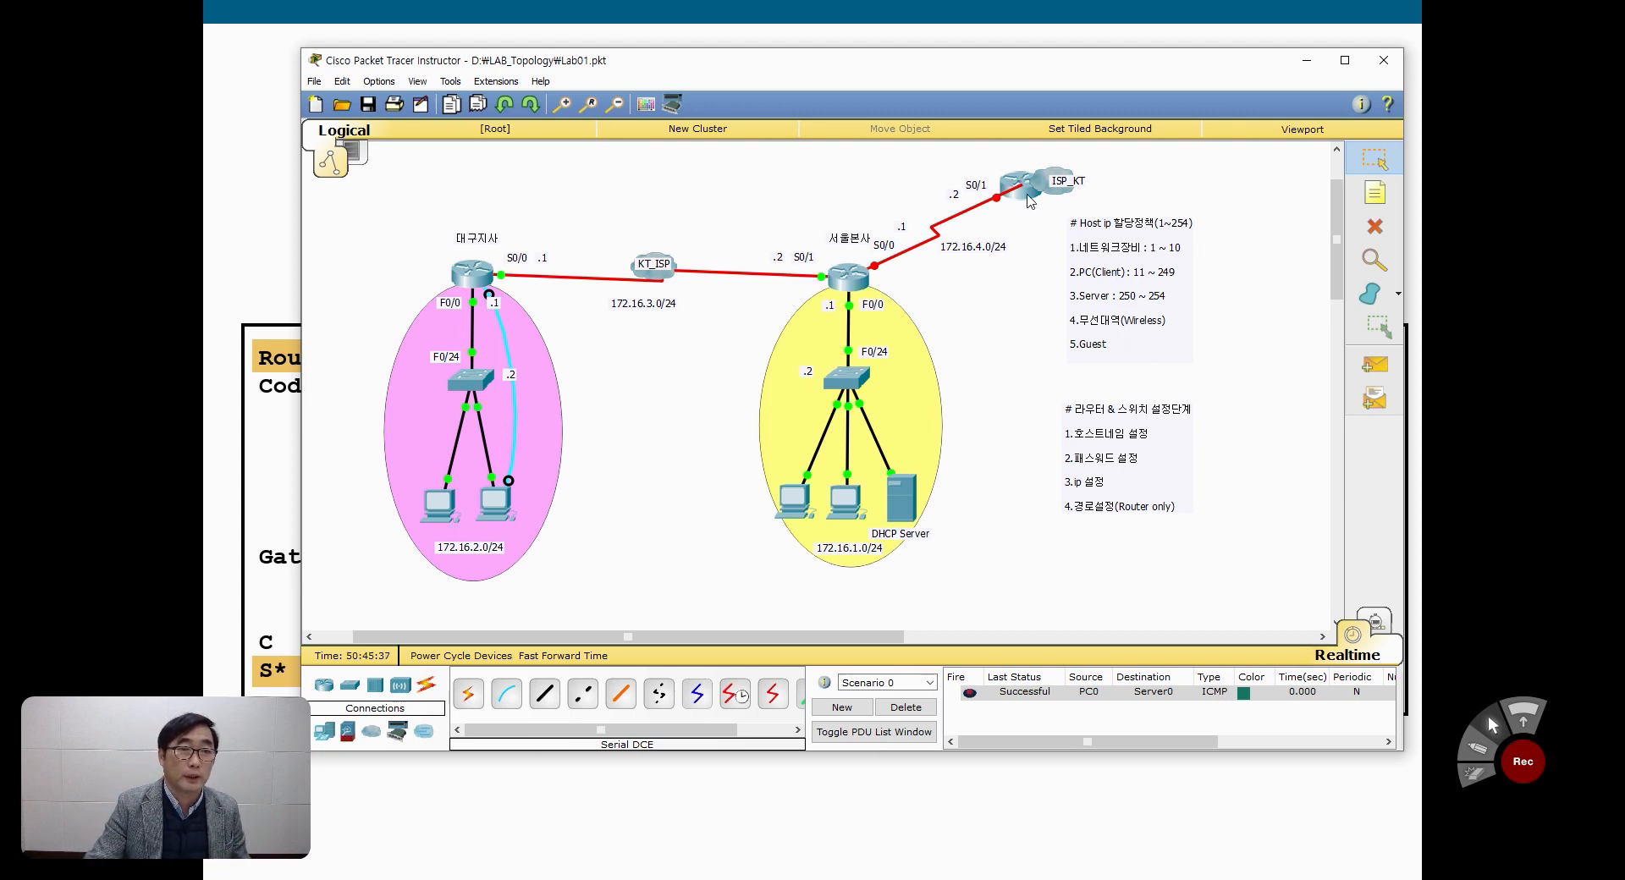
Step: Move the ISP router and its ISP_KT cloud slightly farther from the 서울본사 router, keeping the cloud beside the router
{"action": "left_click_drag", "start_coordinate": [1027, 195], "coordinate": [1084, 177]}
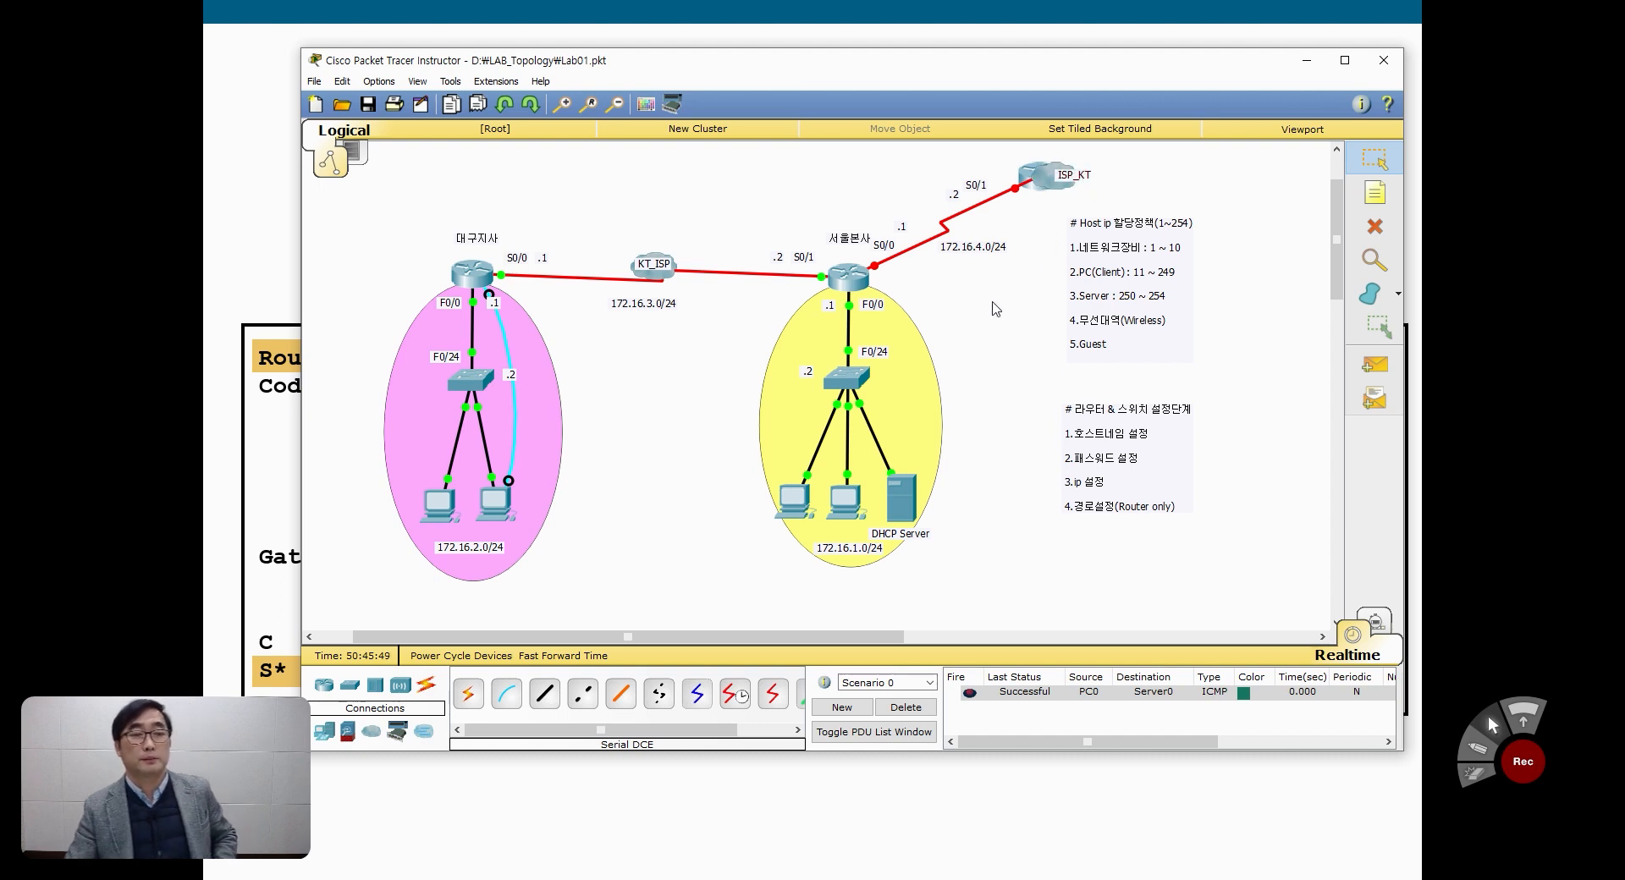
{"action": "left_click", "coordinate": [1017, 189]}
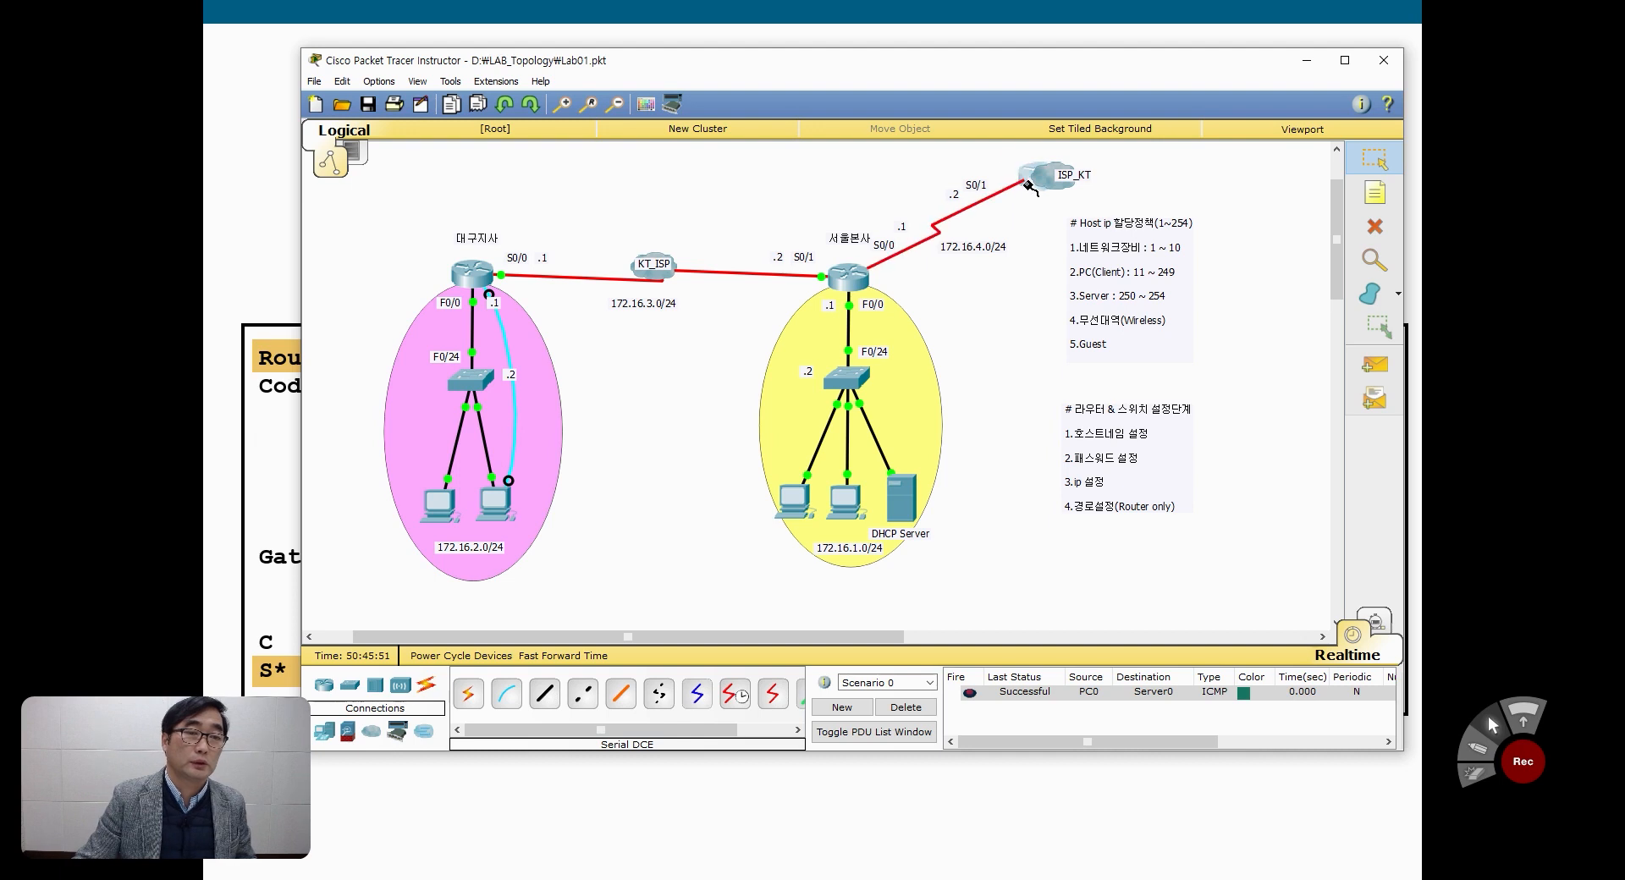
{"action": "left_click", "coordinate": [1031, 188]}
{"action": "left_click", "coordinate": [1041, 244]}
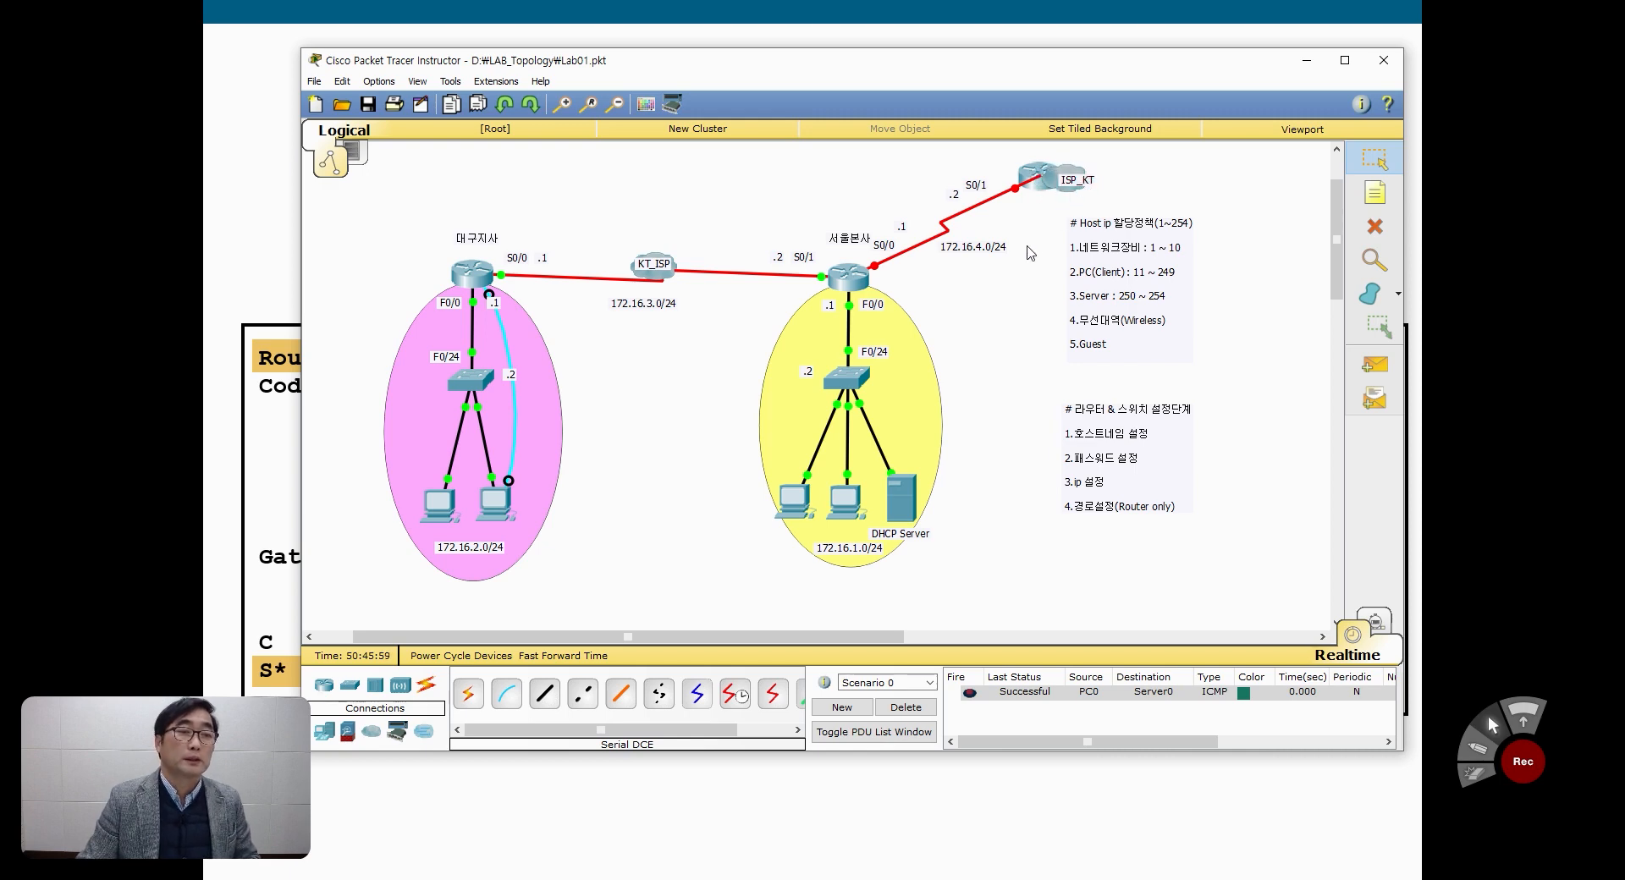
Step: Open the ISP router's command line, answer n to the configuration dialog and enter privileged mode with en
{"action": "left_click", "coordinate": [1027, 176]}
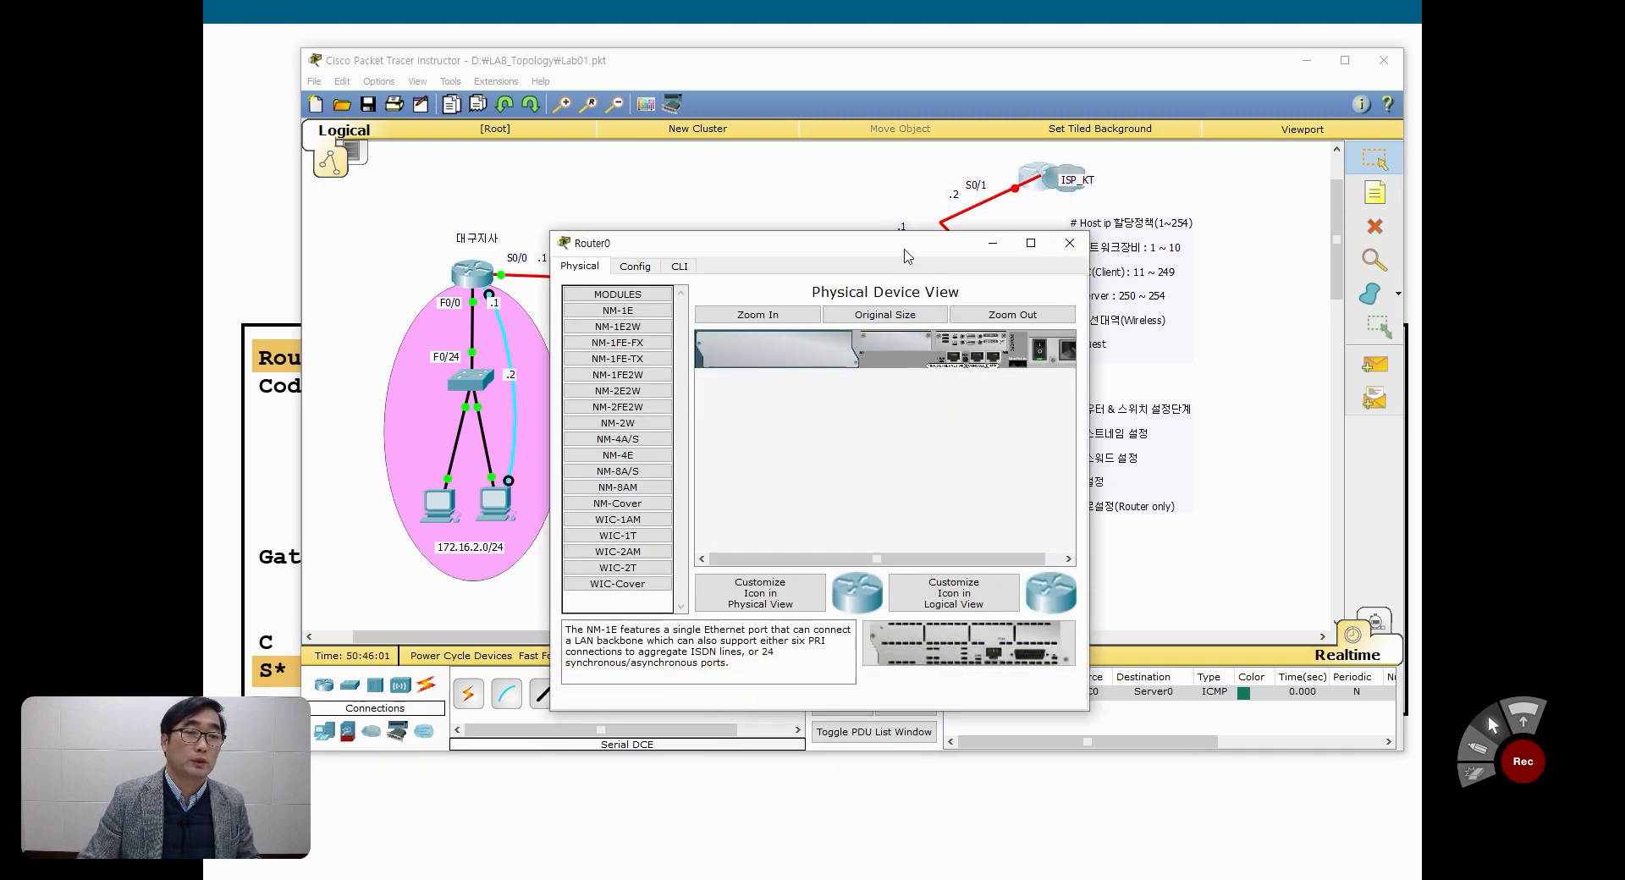
{"action": "left_click_drag", "start_coordinate": [907, 256], "coordinate": [992, 242]}
{"action": "left_click", "coordinate": [766, 262]}
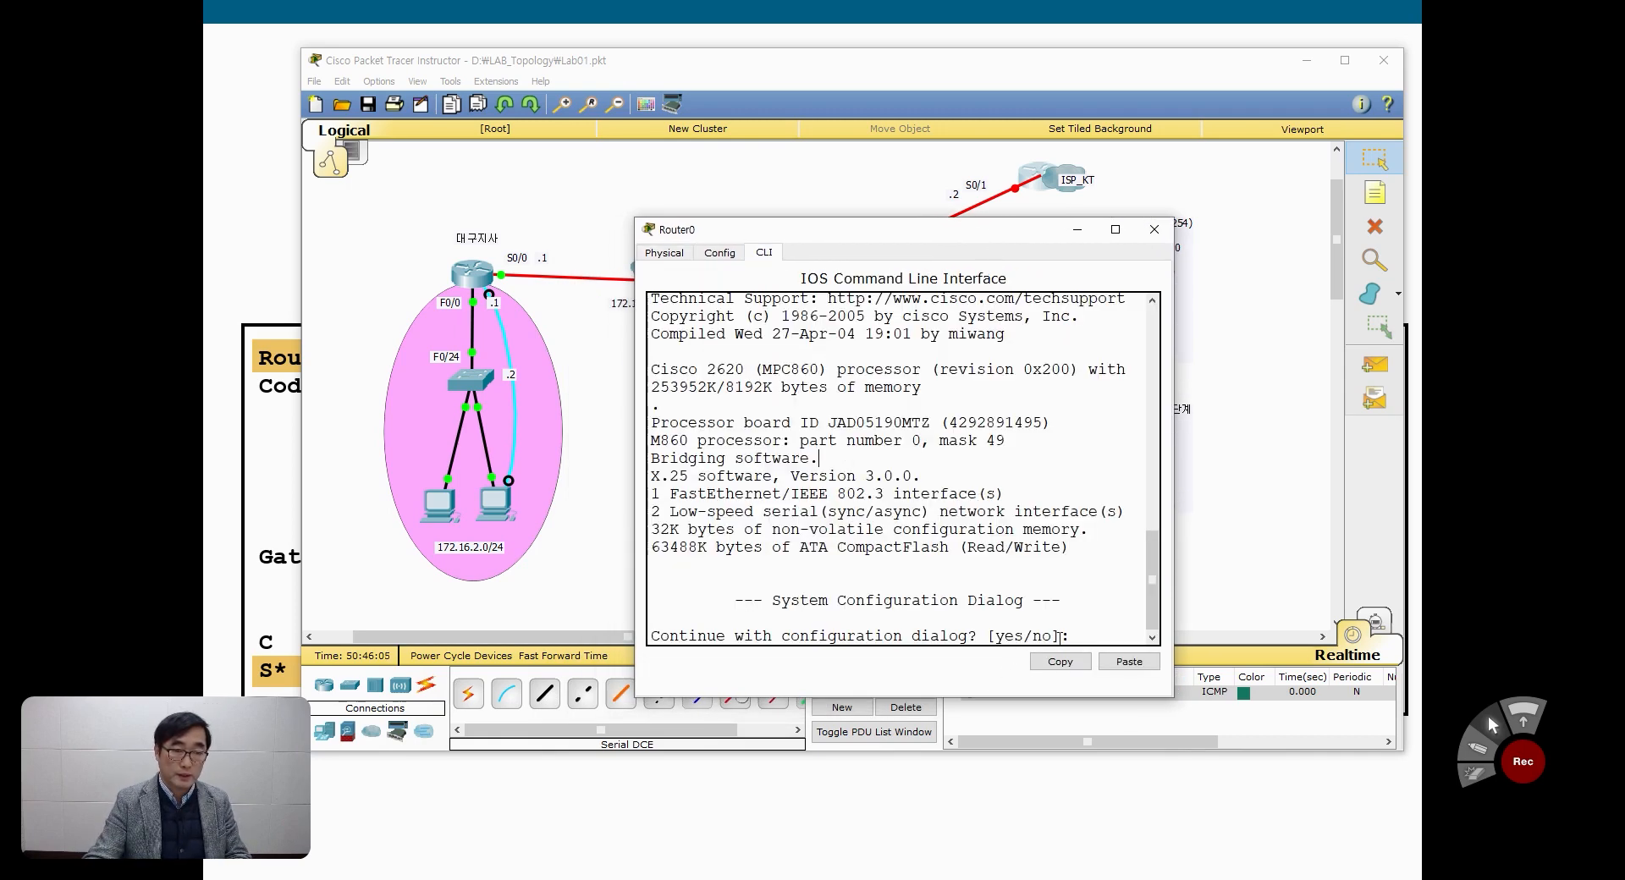
{"action": "type", "text": "n"}
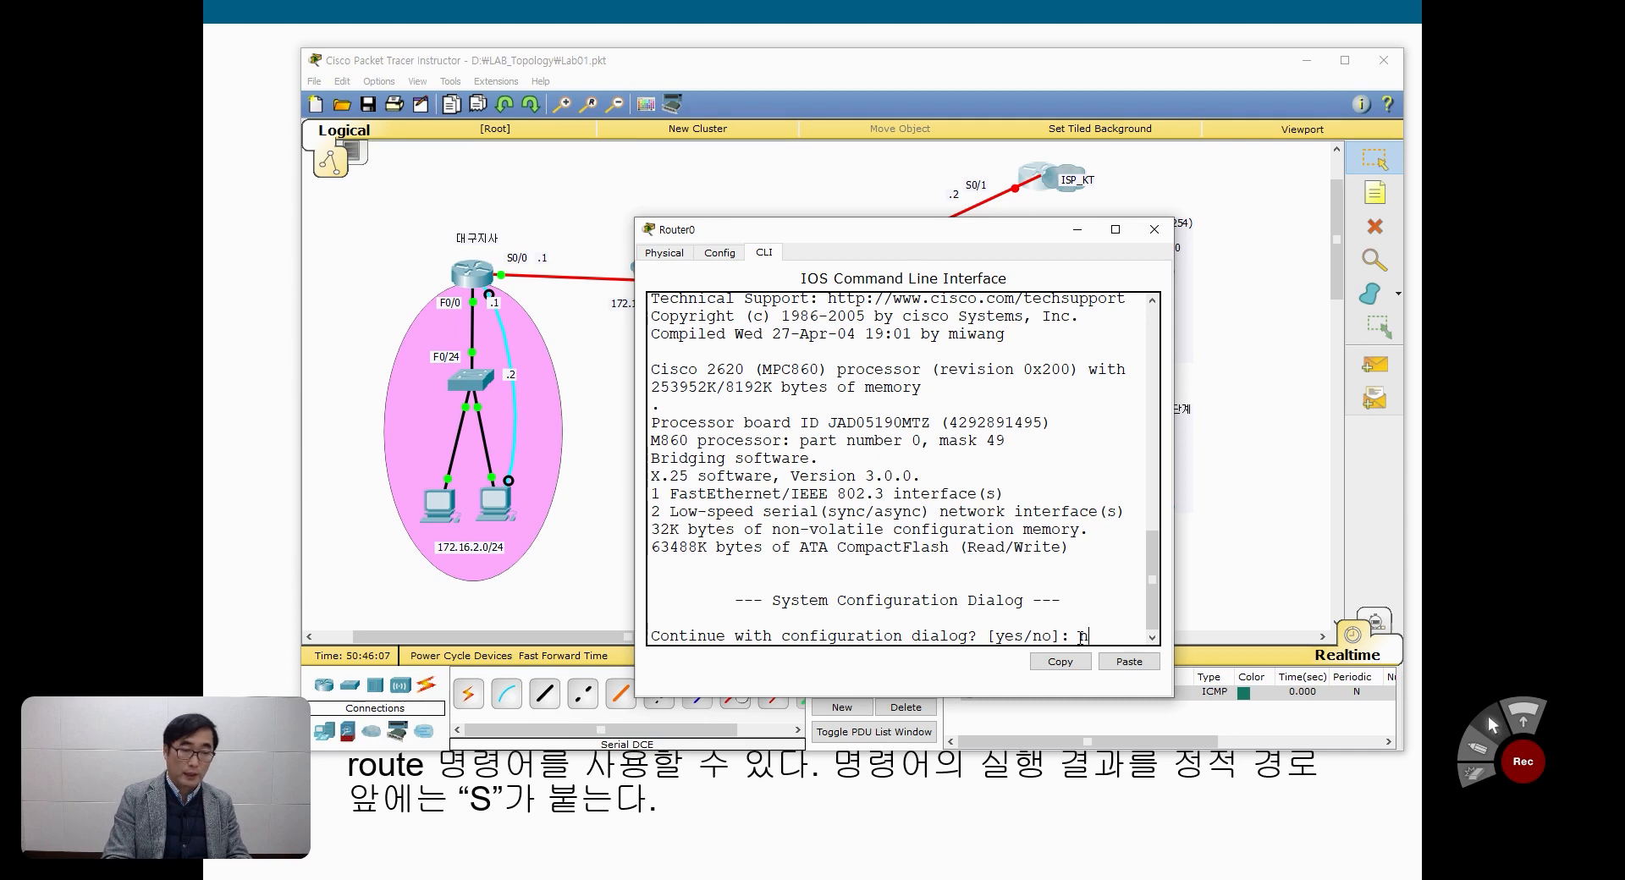
{"action": "key", "text": "Return"}
{"action": "key", "text": "Return"}
{"action": "key", "text": "Return"}
{"action": "type", "text": "en"}
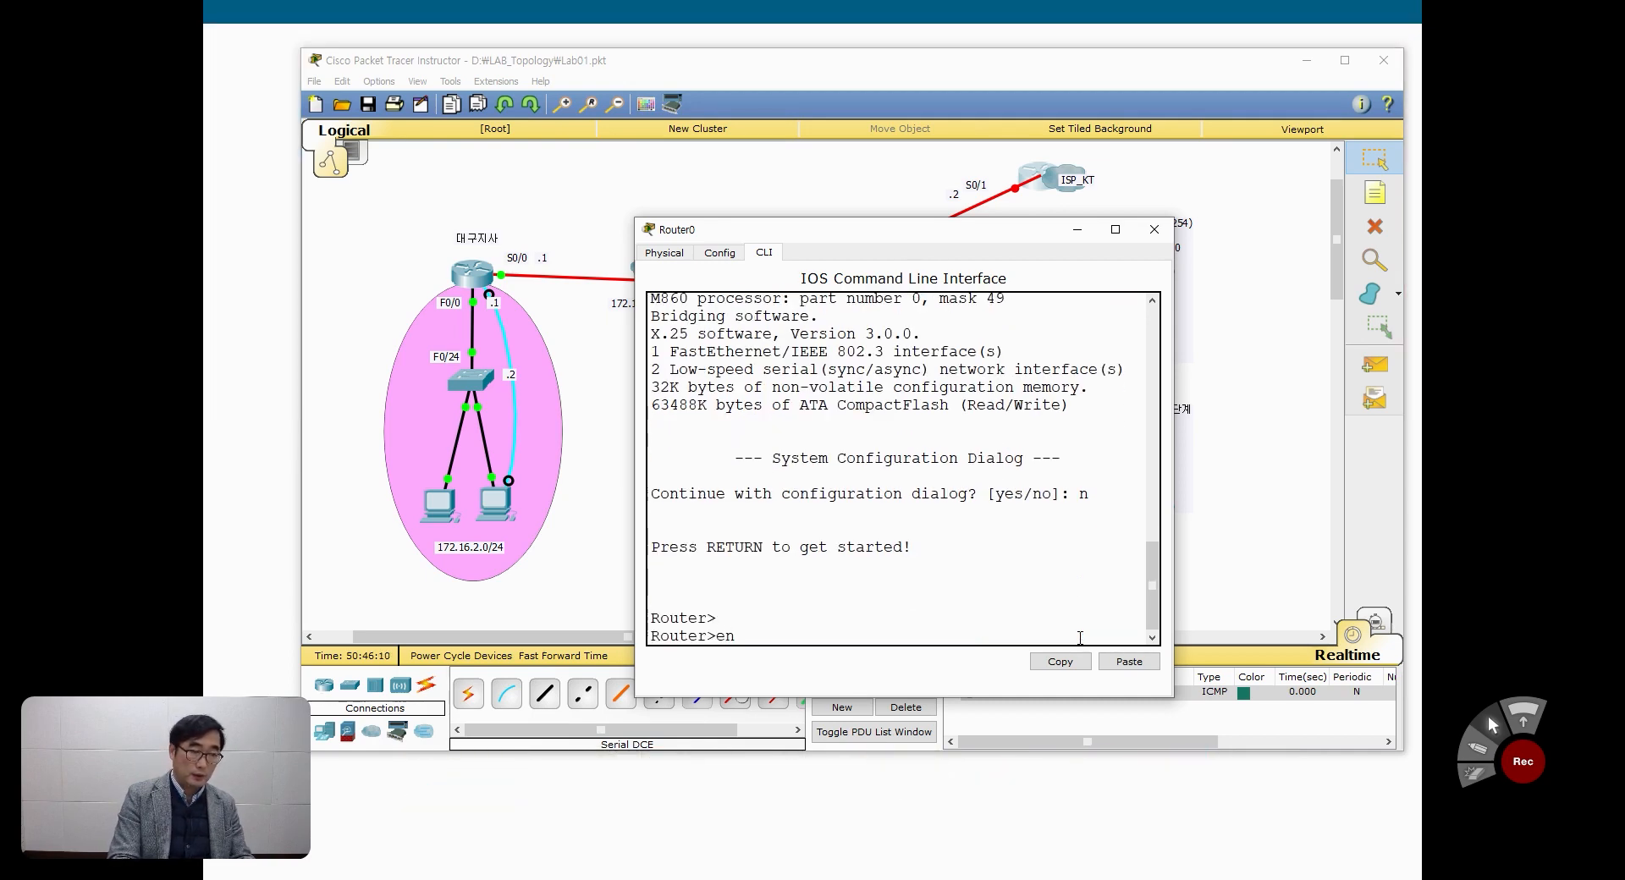
{"action": "key", "text": "Return"}
Step: Try to enter configuration mode with conft and abort the domain lookup it starts
{"action": "type", "text": "conf"}
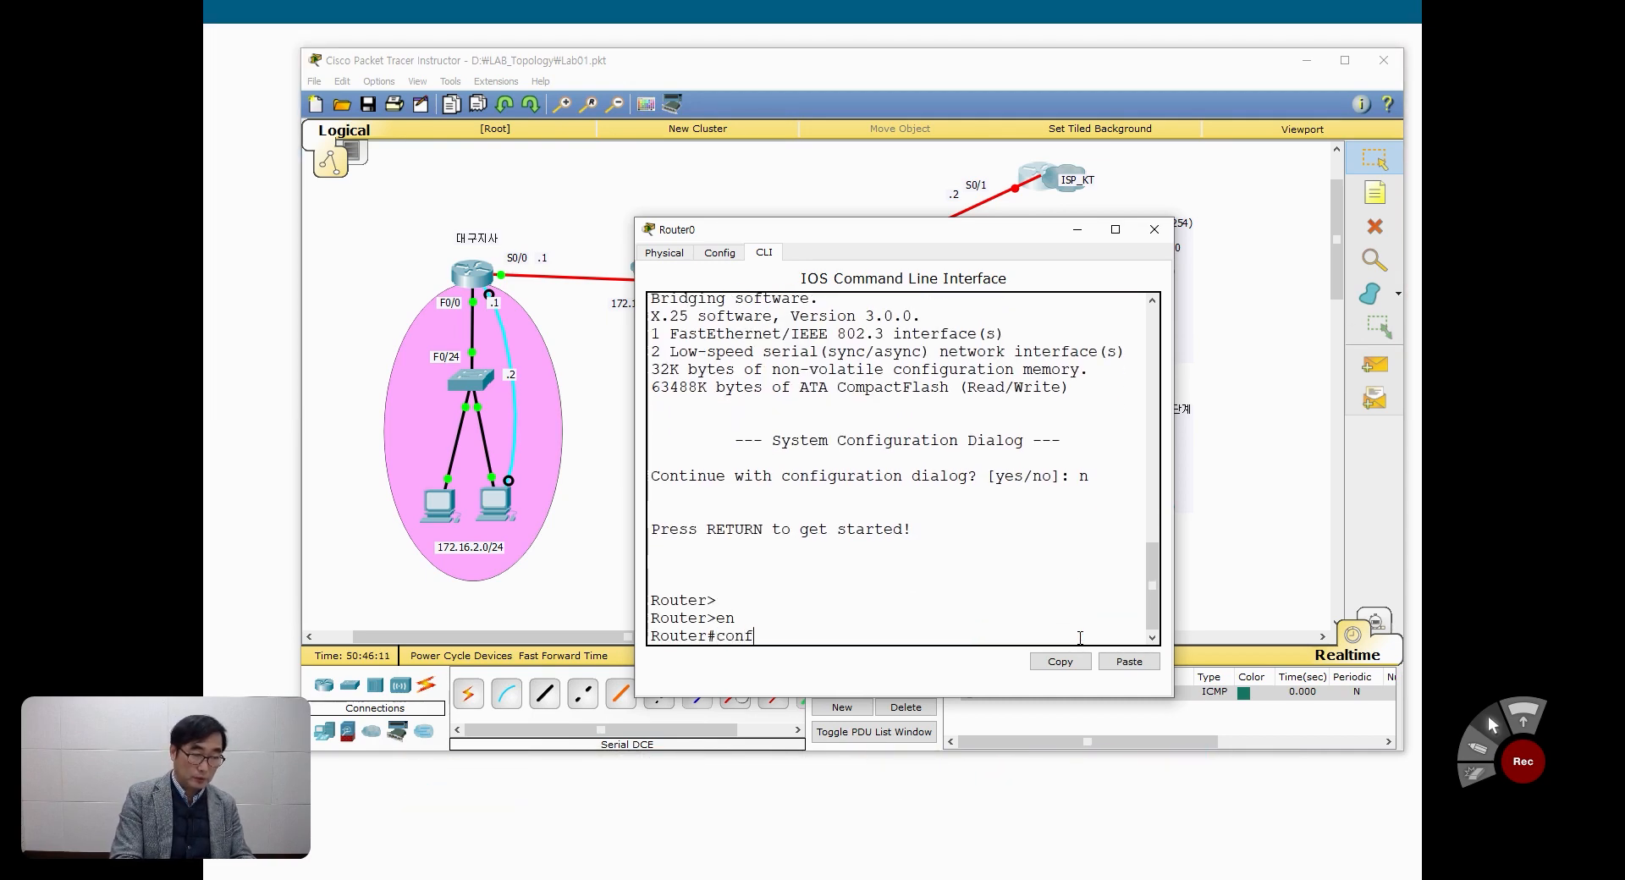
{"action": "type", "text": "t"}
{"action": "key", "text": "Return"}
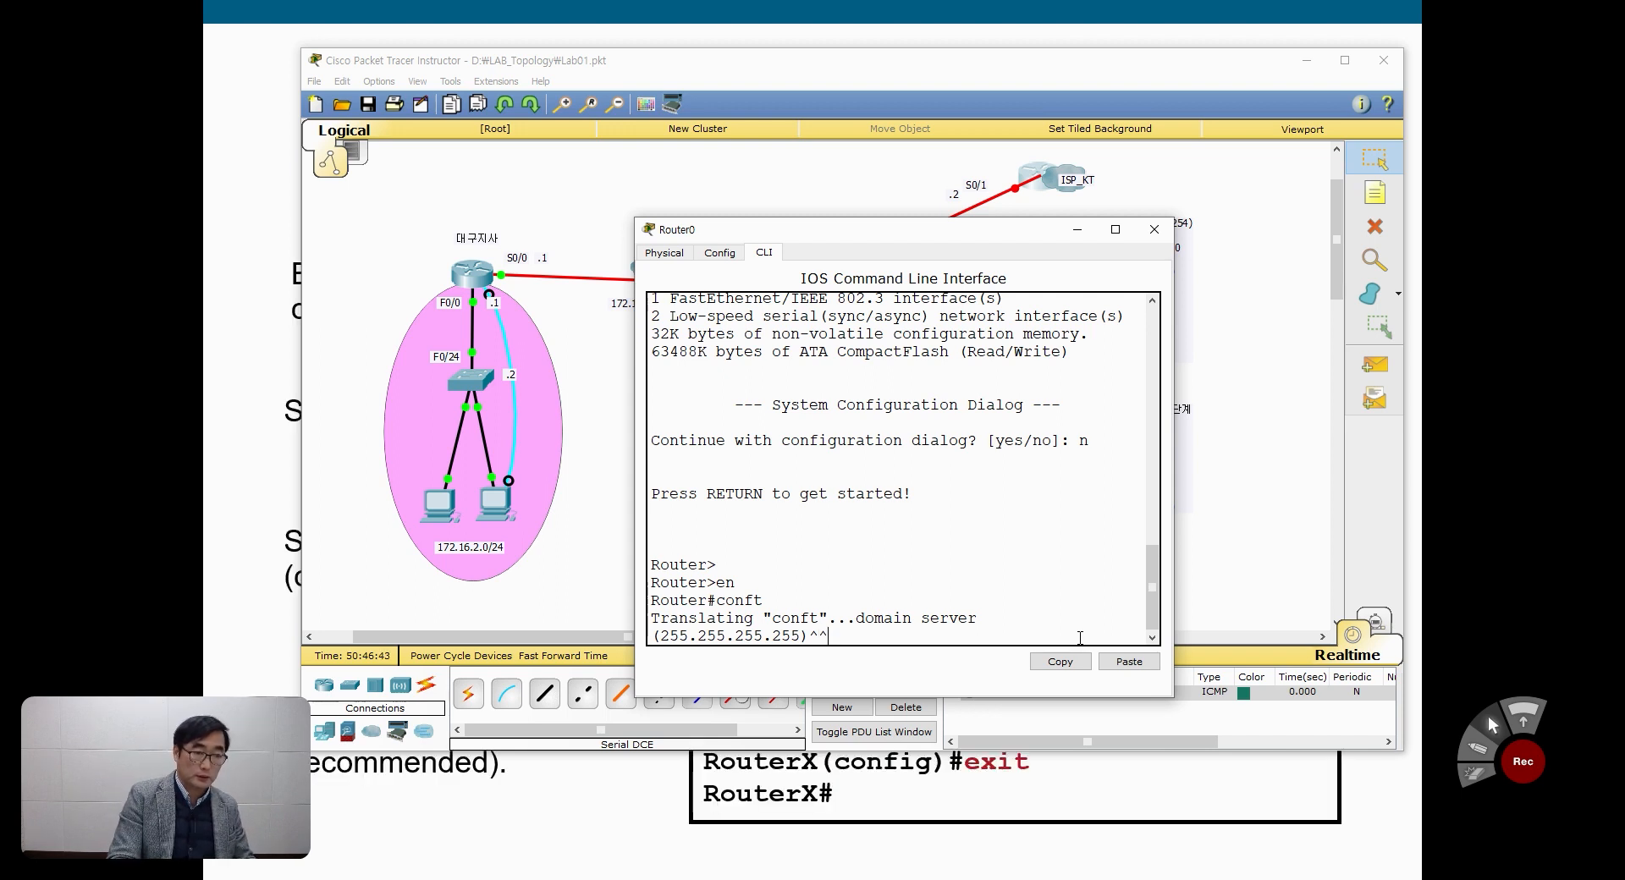
{"action": "key", "text": "ctrl+shift+6"}
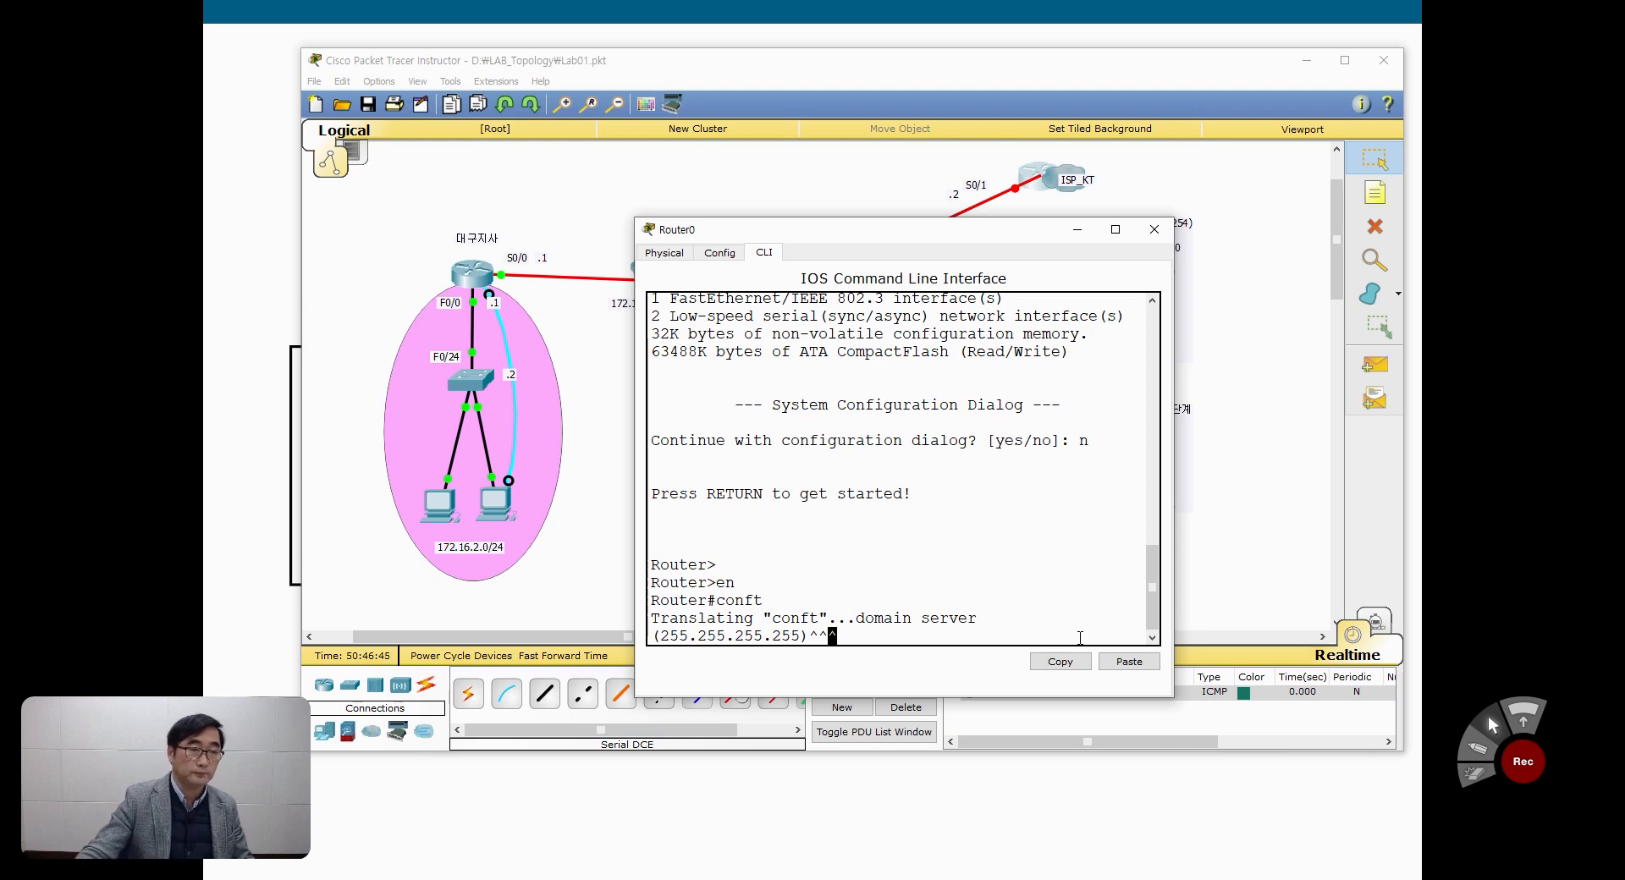
{"action": "scroll", "coordinate": [980, 397], "scroll_direction": "up", "scroll_amount": 2}
{"action": "key", "text": "Return"}
{"action": "type", "text": "en"}
{"action": "key", "text": "Return"}
{"action": "type", "text": "conft"}
{"action": "key", "text": "Return"}
{"action": "key", "text": "ctrl+shift+6"}
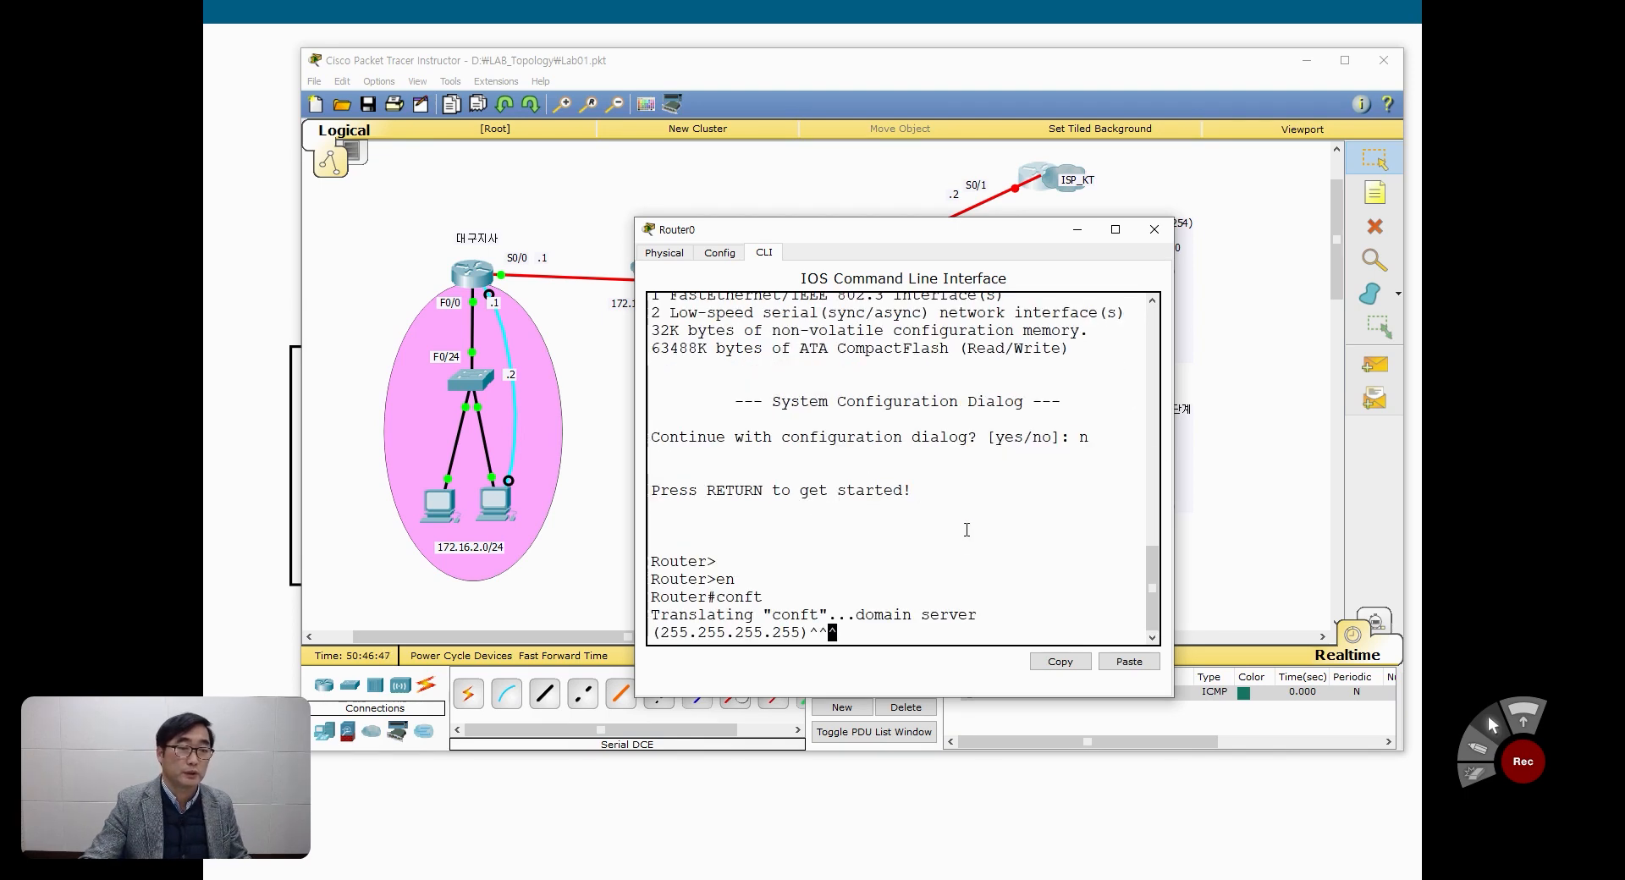
{"action": "scroll", "coordinate": [854, 395], "scroll_direction": "up", "scroll_amount": 7}
{"action": "scroll", "coordinate": [827, 408], "scroll_direction": "down", "scroll_amount": 5}
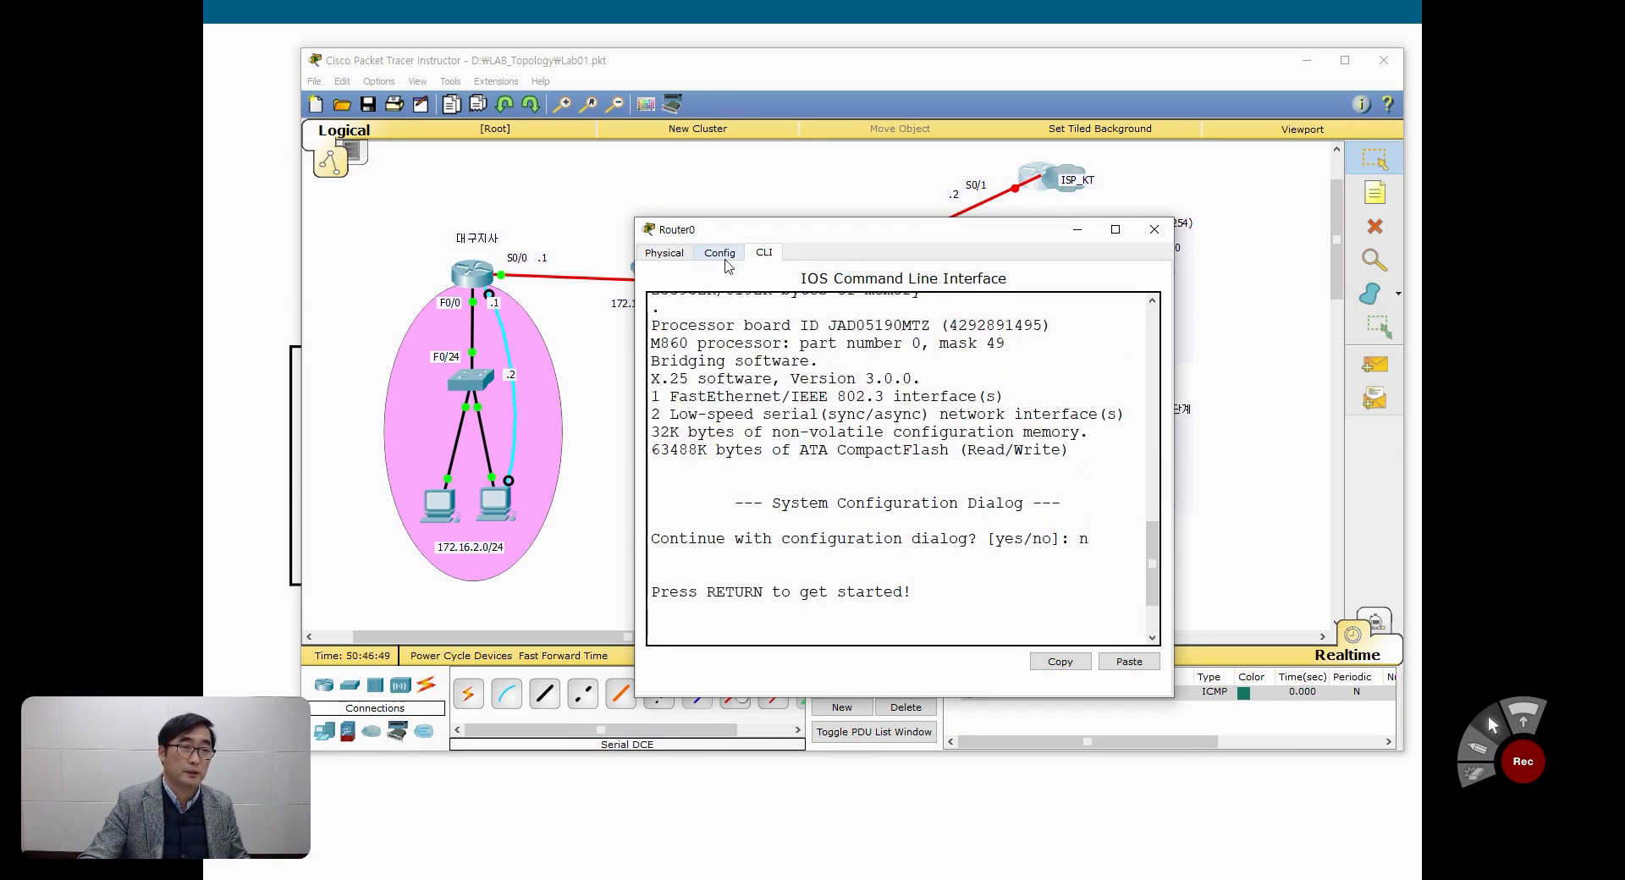
Step: Power-cycle the ISP router in its physical view and return to its command line
{"action": "left_click", "coordinate": [663, 253]}
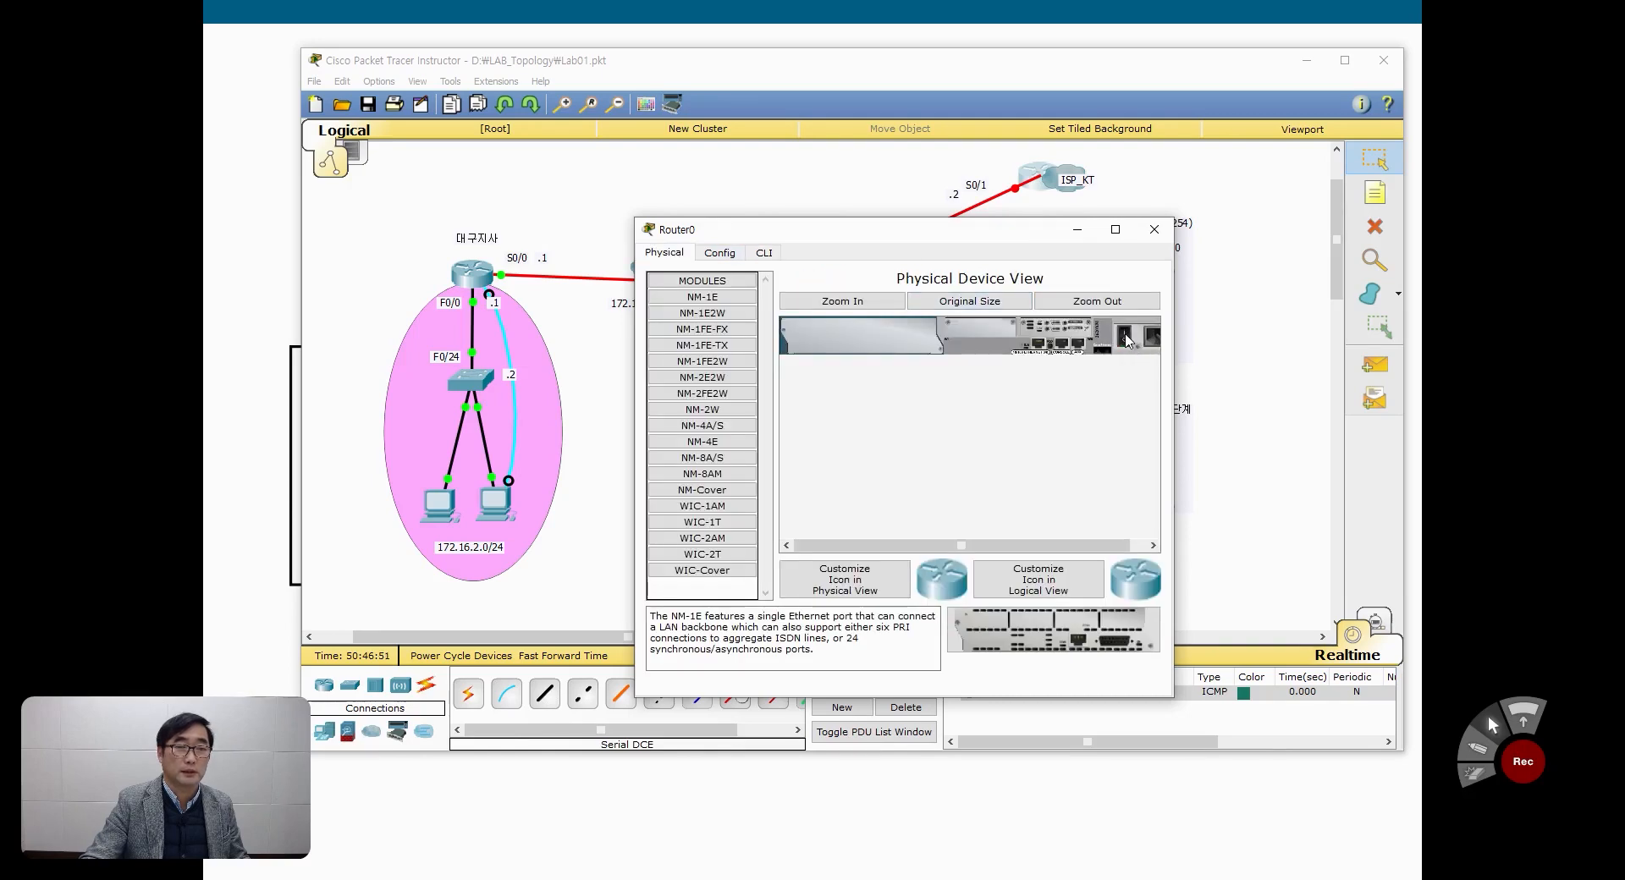
{"action": "left_click", "coordinate": [764, 253]}
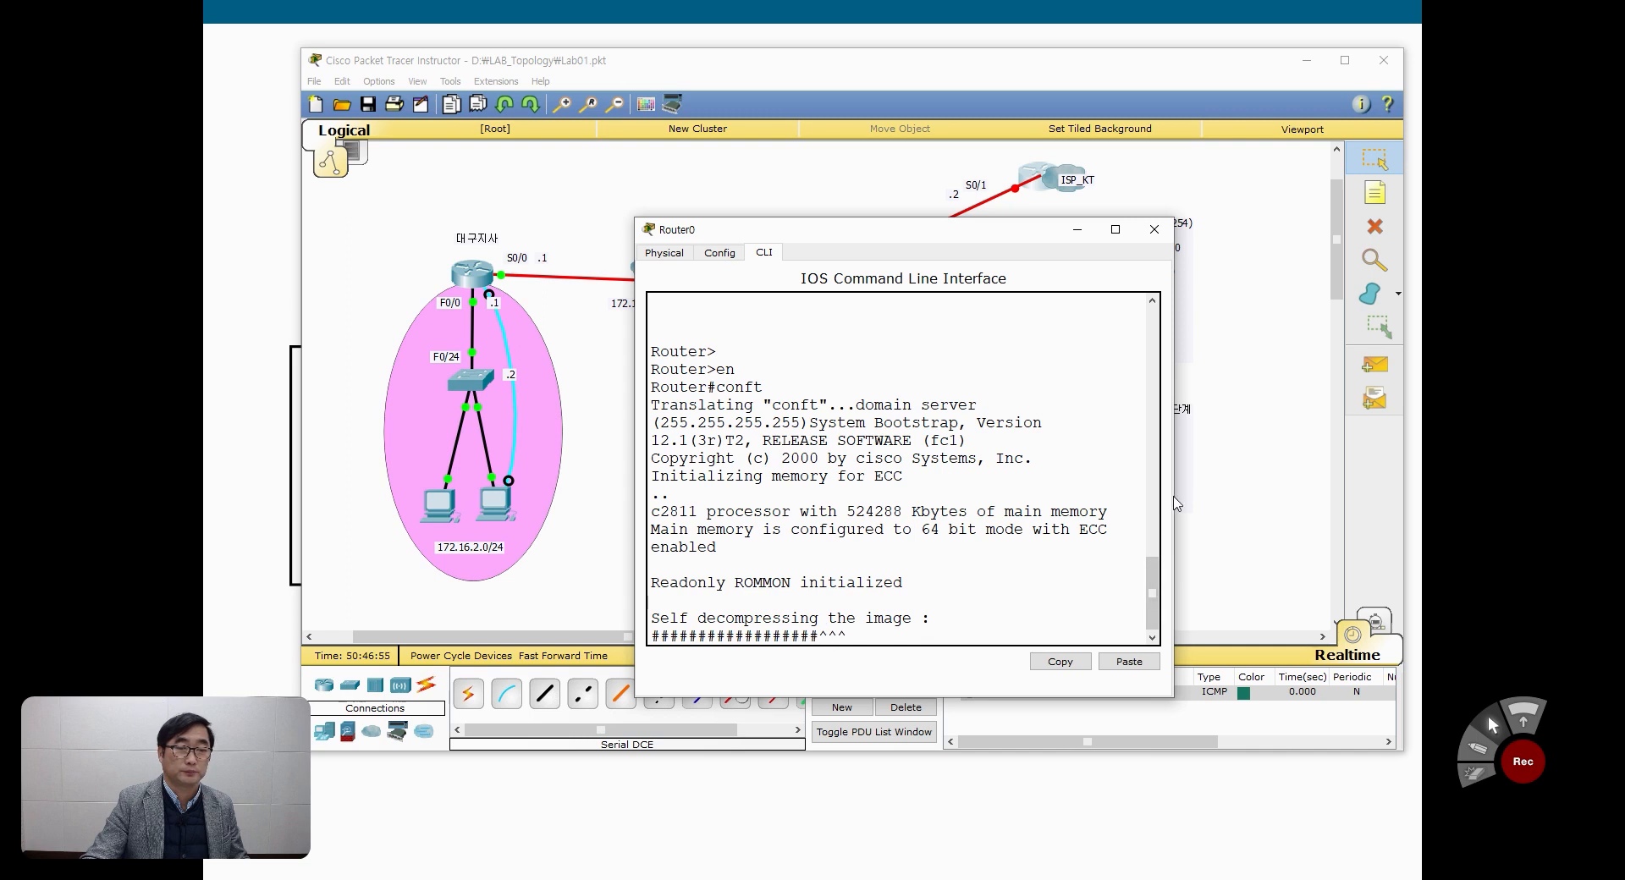
{"action": "left_click_drag", "start_coordinate": [1019, 235], "coordinate": [1067, 216]}
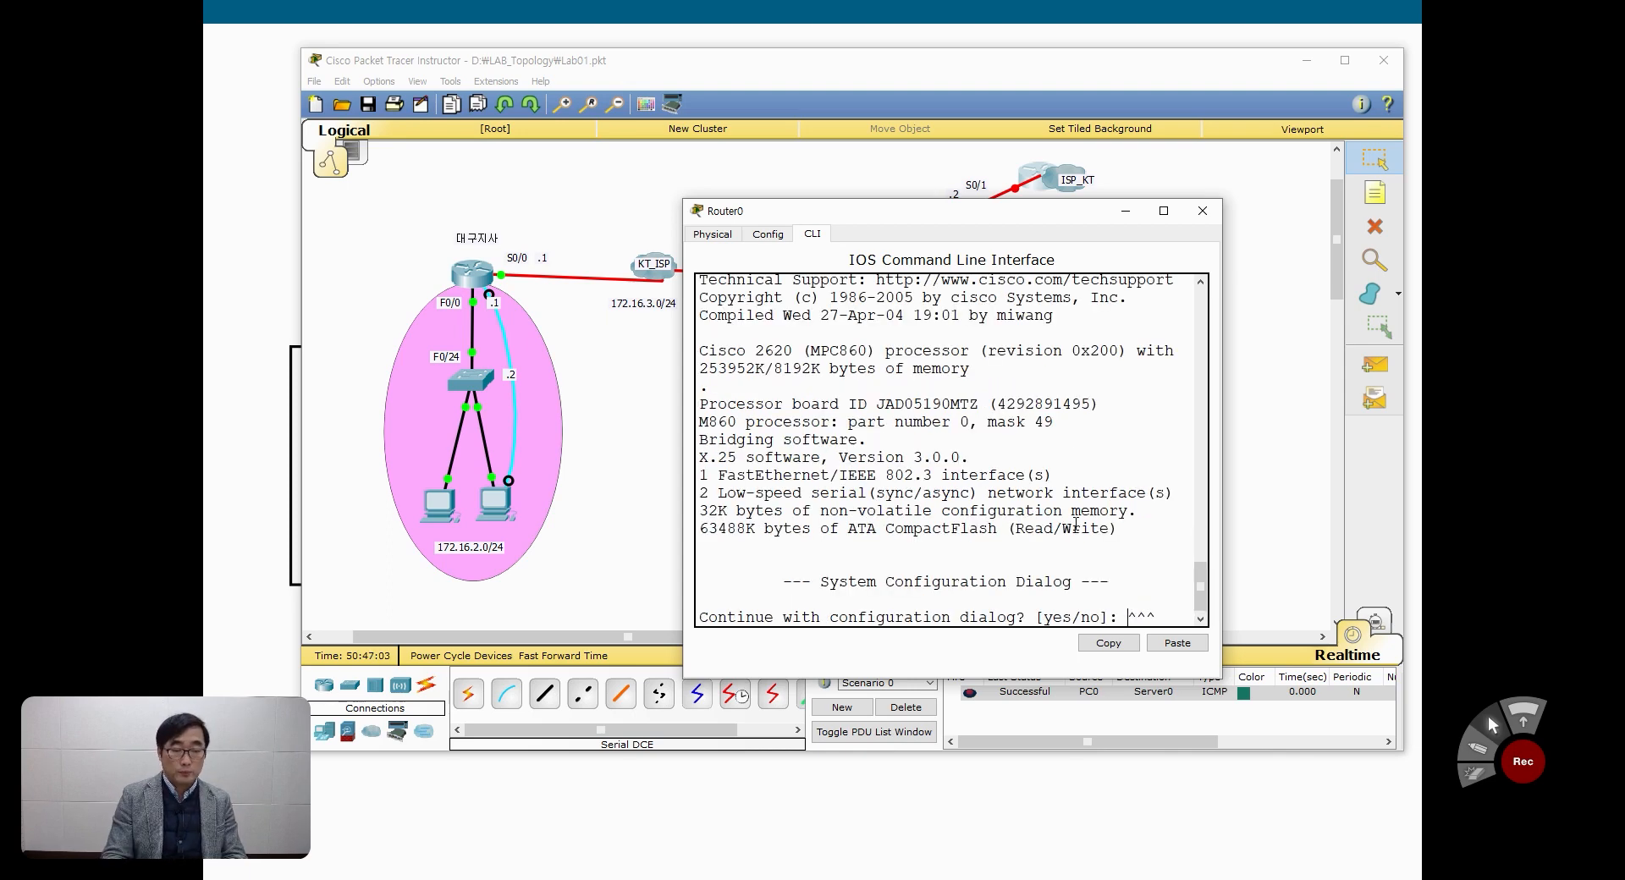
Step: Answer no to the configuration dialog, then enter privileged mode with en and global configuration mode with conf t
{"action": "type", "text": "no"}
{"action": "key", "text": "Return"}
{"action": "key", "text": "Return"}
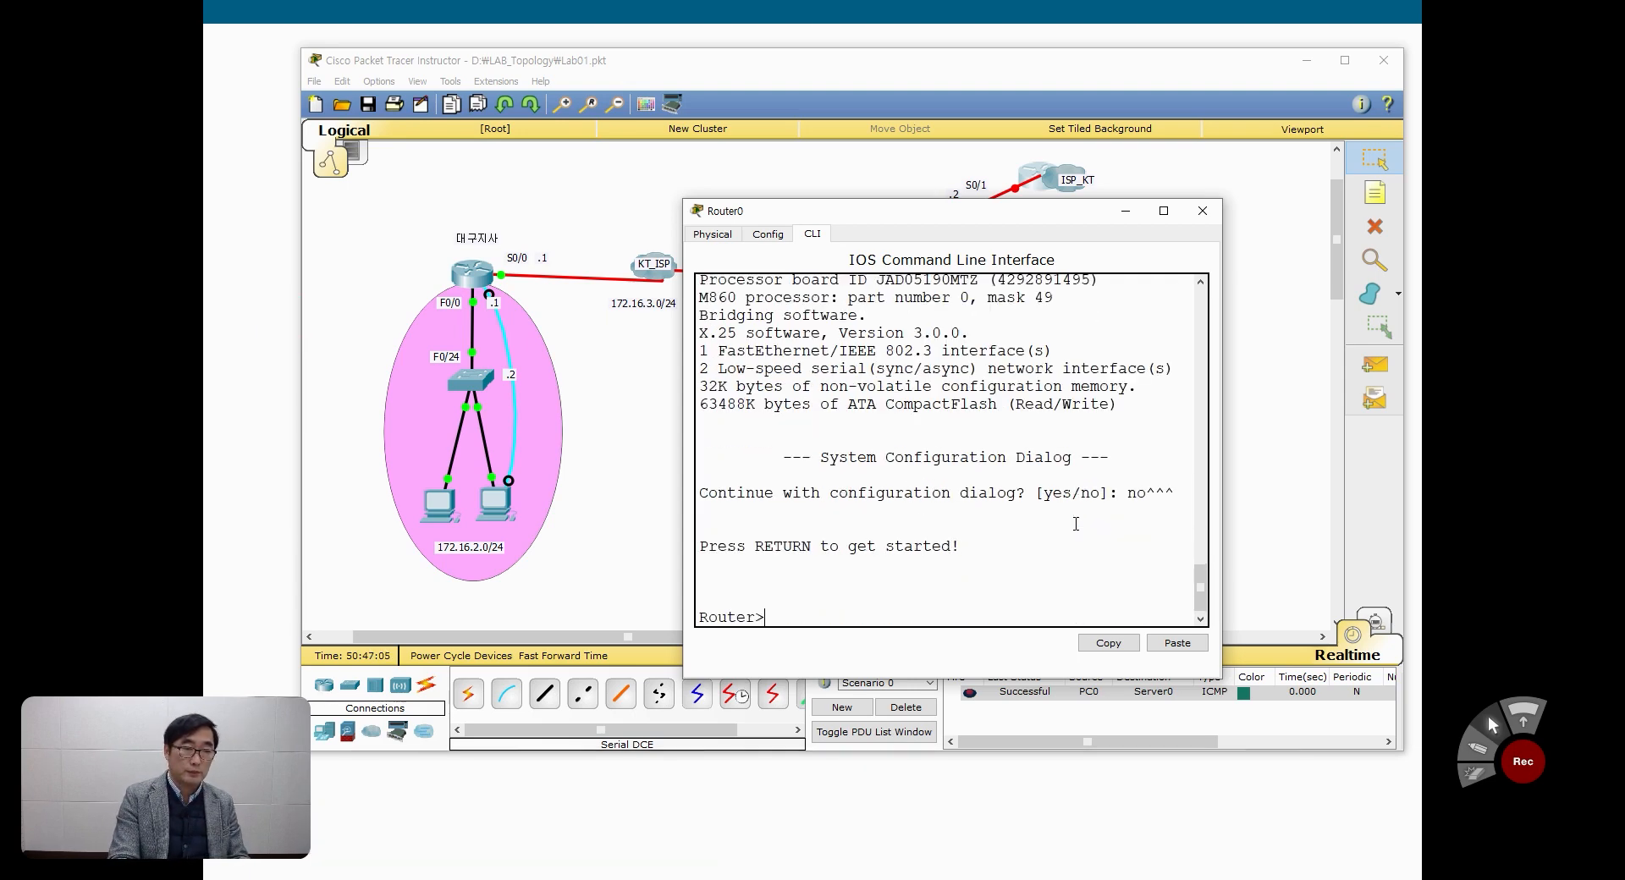
{"action": "type", "text": "en"}
{"action": "key", "text": "Return"}
{"action": "type", "text": "c"}
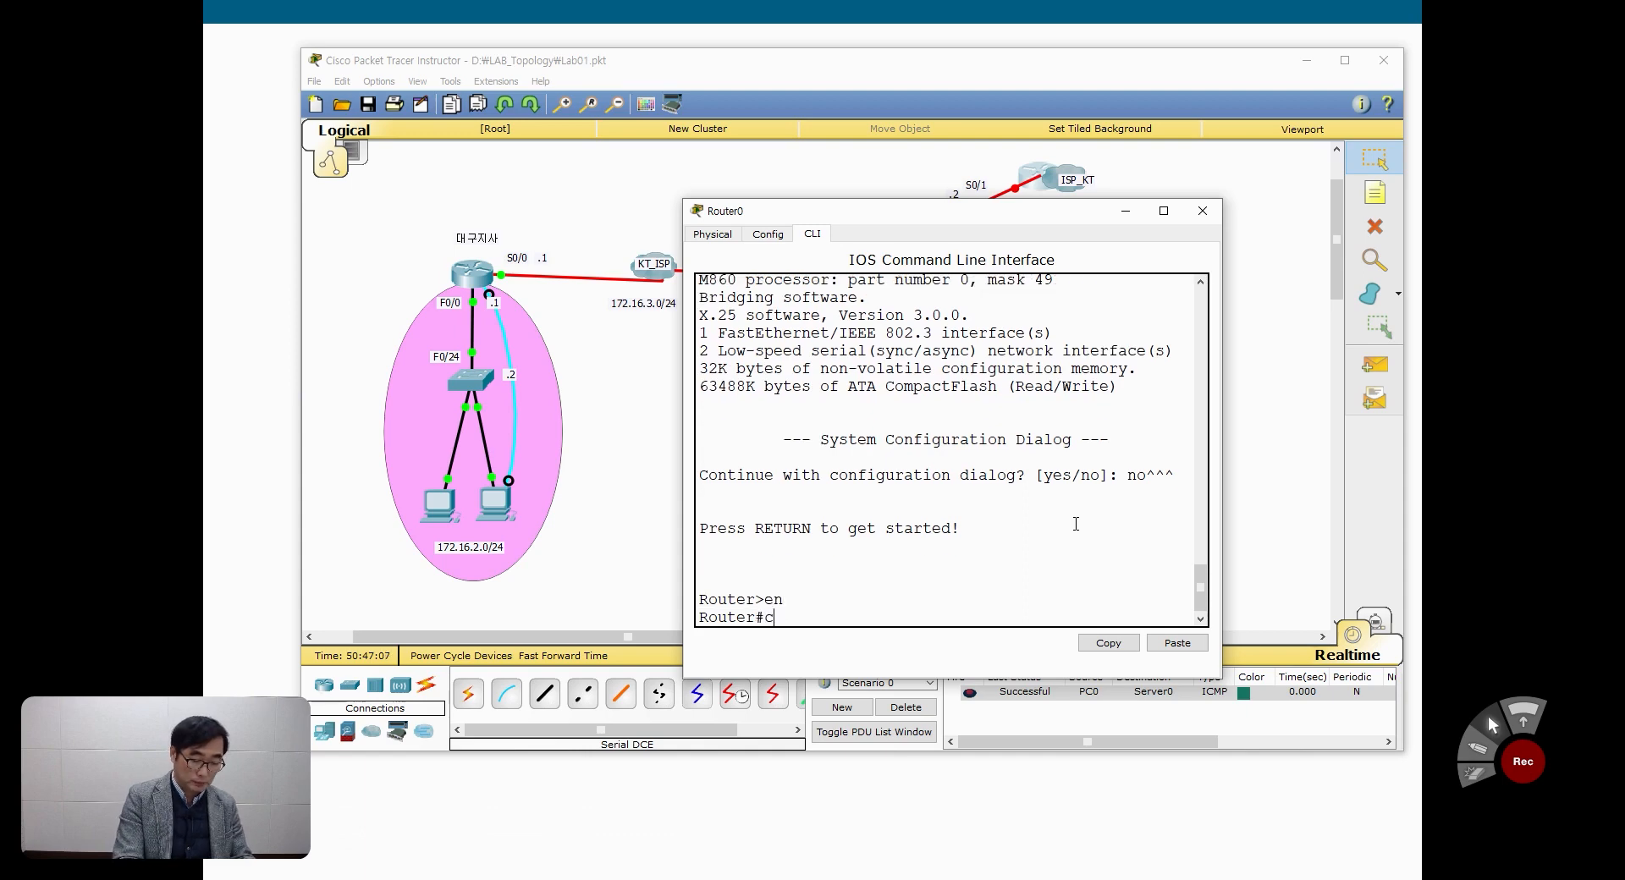
{"action": "type", "text": "onf t"}
{"action": "key", "text": "Return"}
Step: Set the ISP router's hostname to ISP_KT
{"action": "type", "text": "hos"}
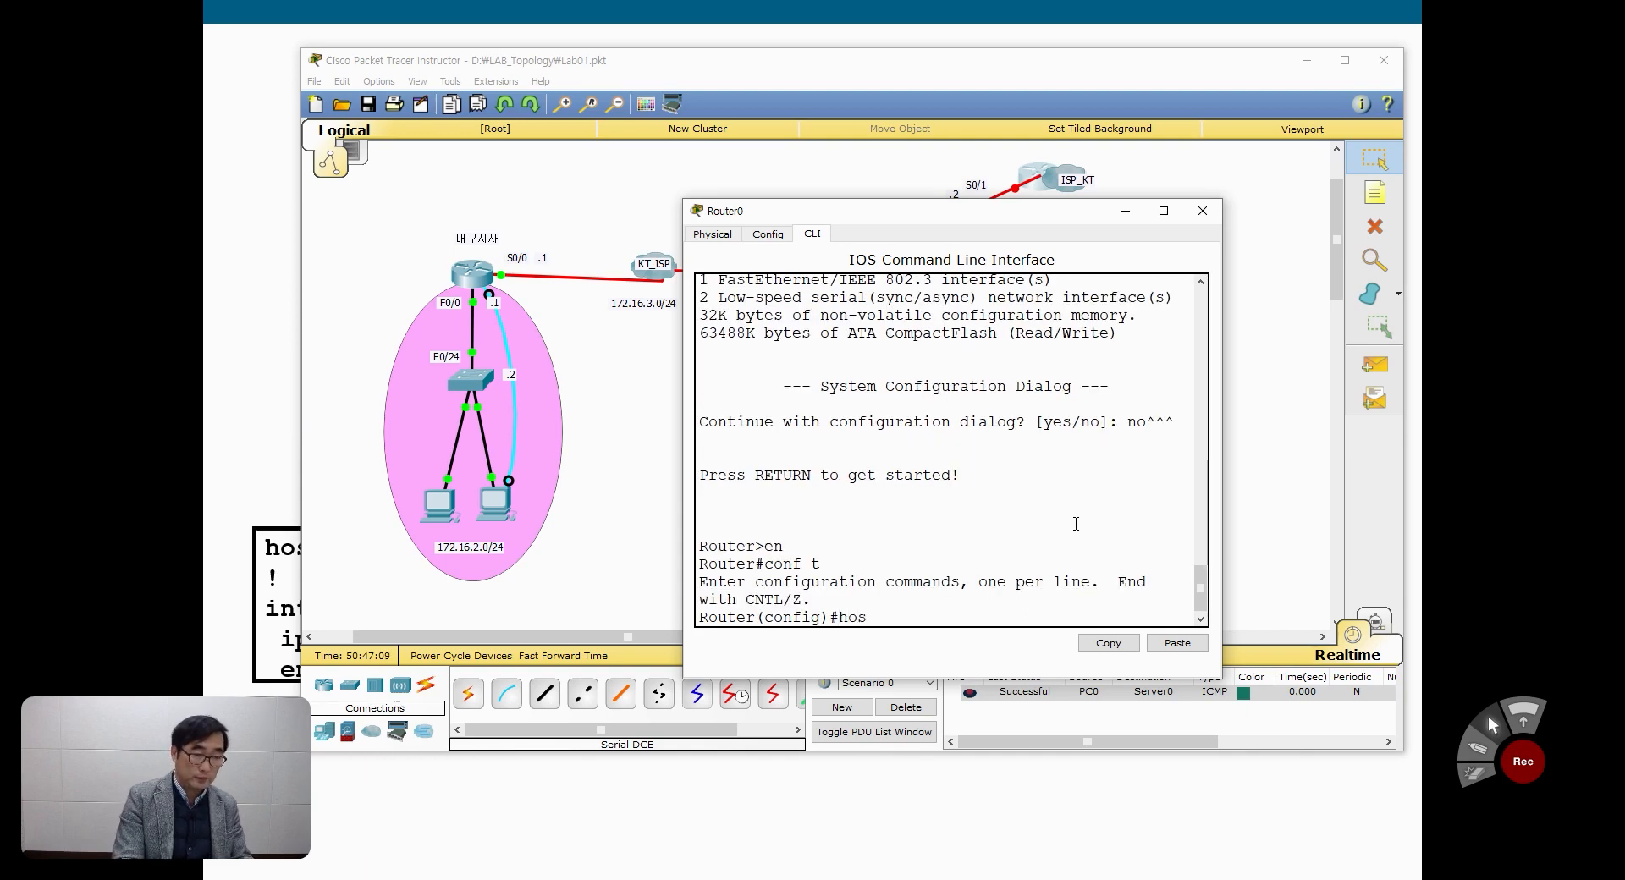
{"action": "key", "text": "Tab"}
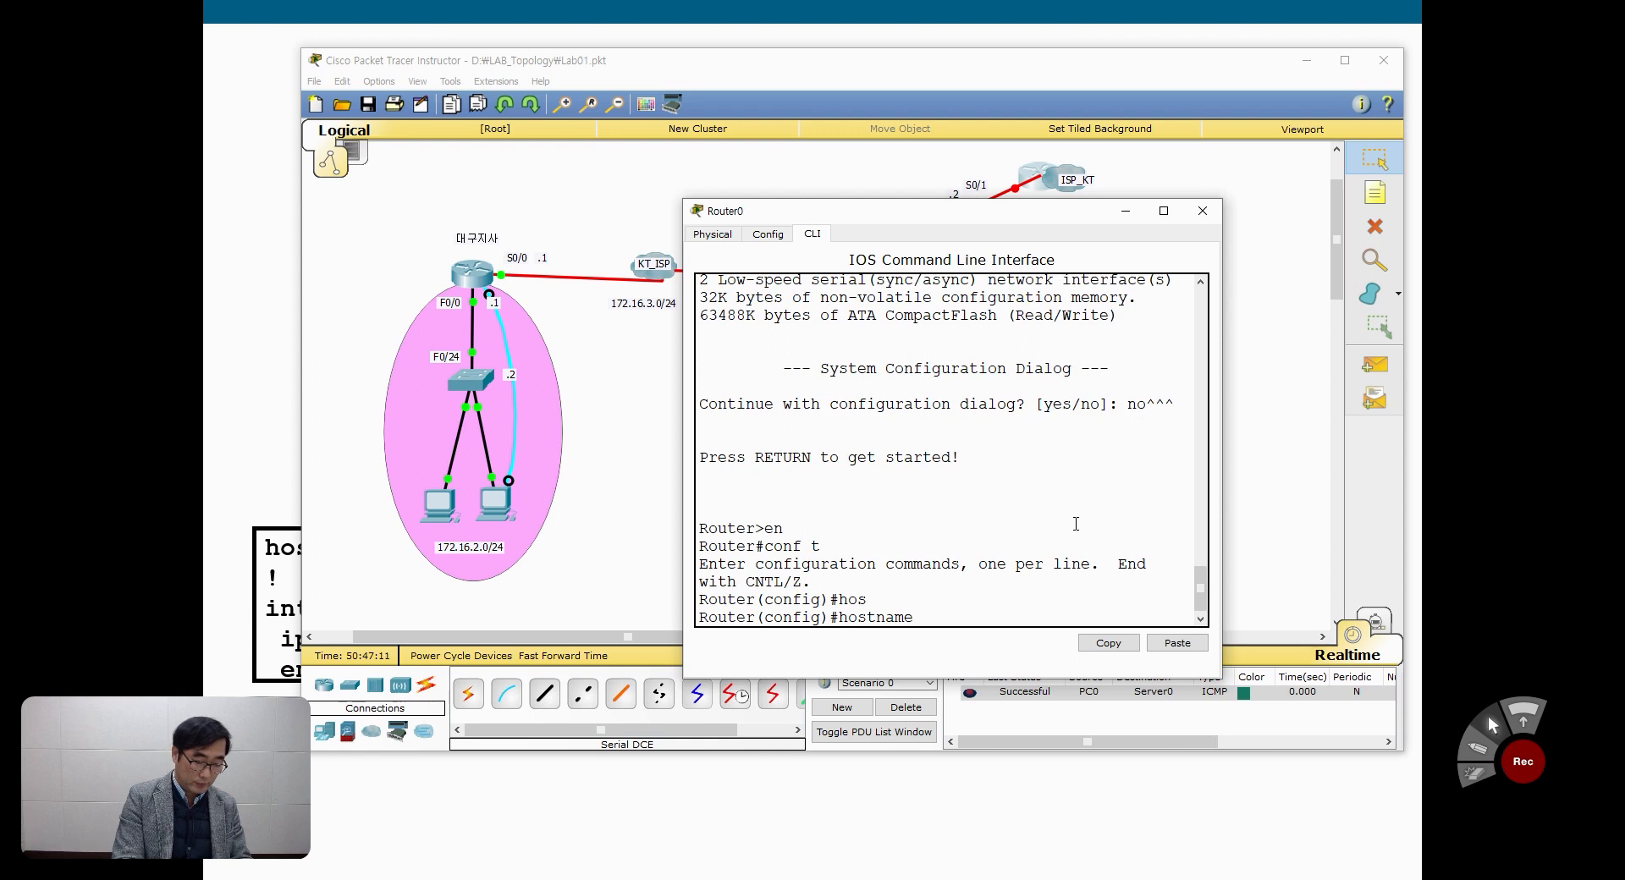
{"action": "type", "text": "ISP"}
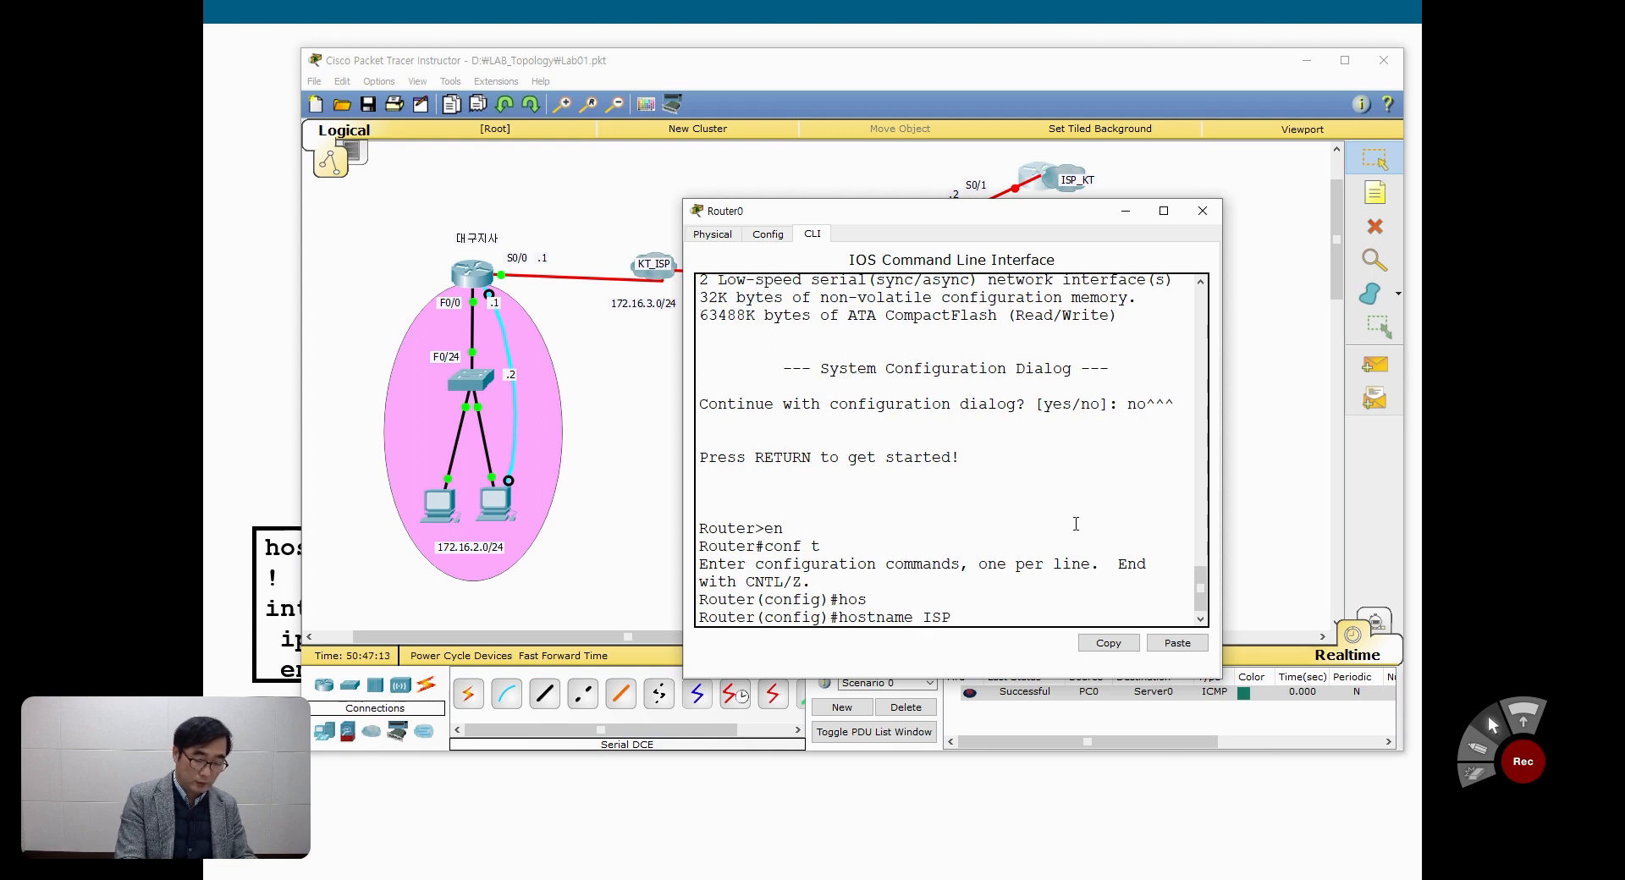
{"action": "type", "text": "_KY"}
{"action": "key", "text": "BackSpace"}
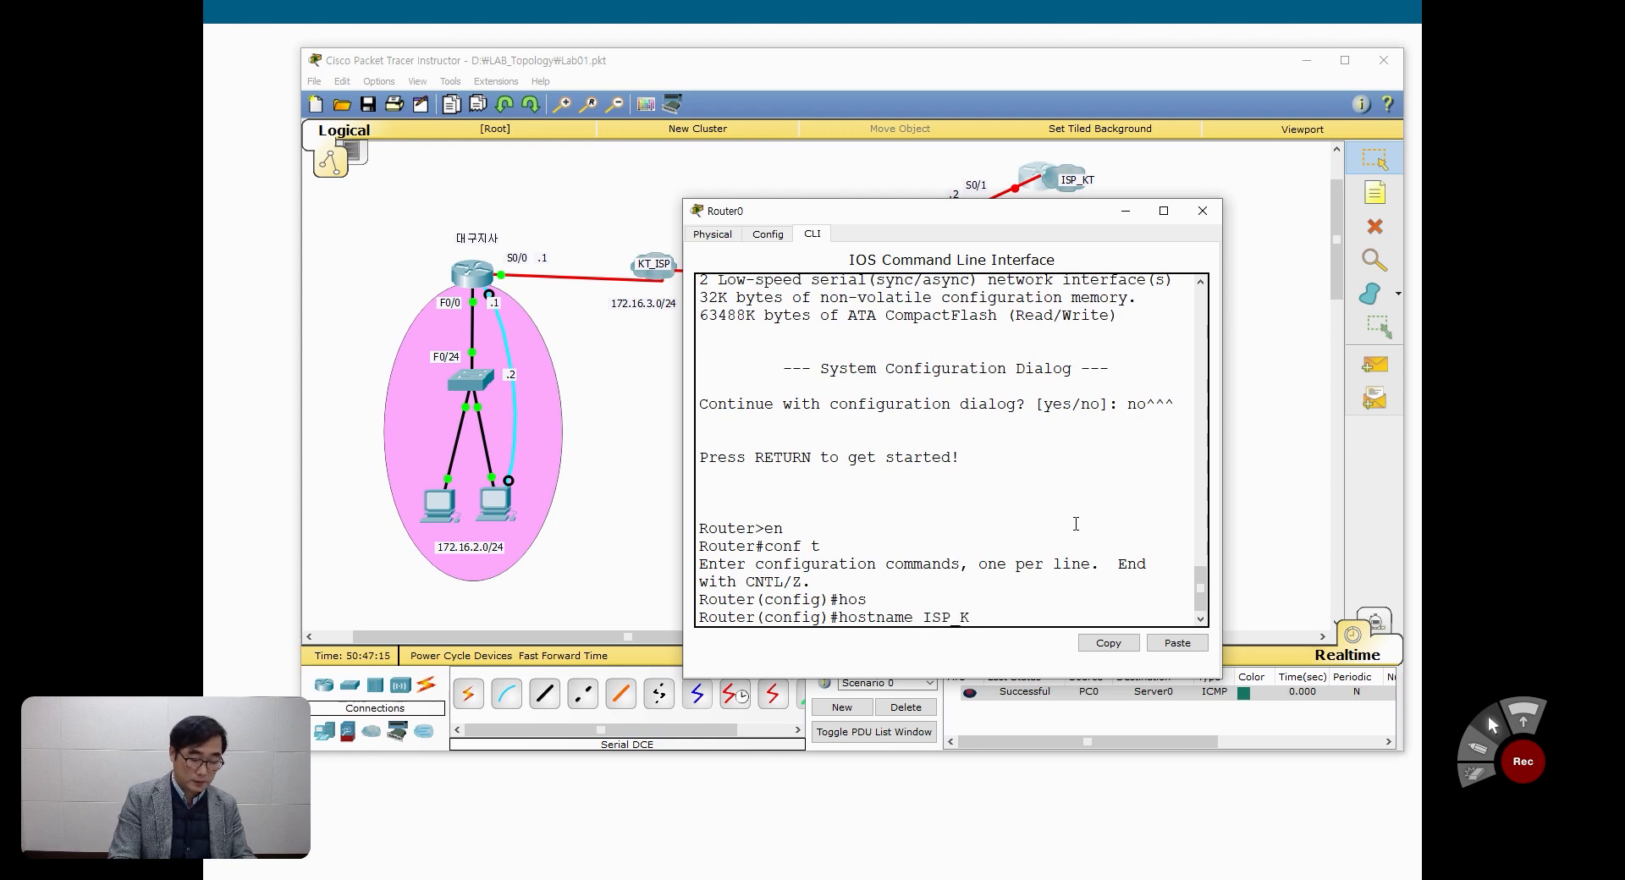
{"action": "type", "text": "T"}
{"action": "key", "text": "Return"}
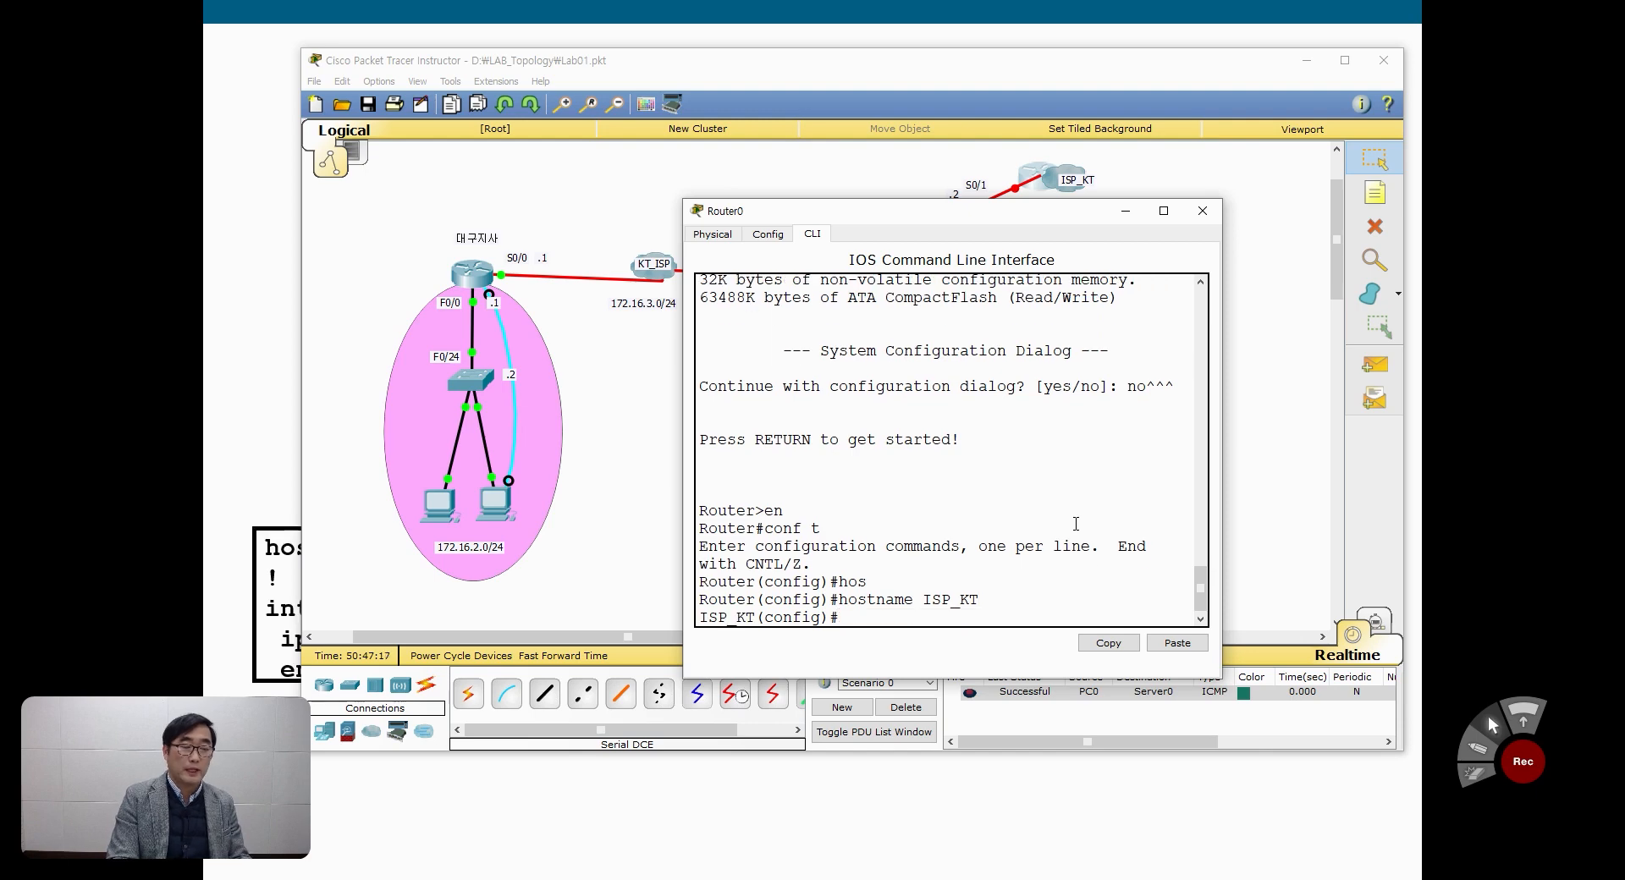
Step: Move the S0/1 and .2 labels closer to the ISP router and bring its command line window back up
{"action": "left_click_drag", "start_coordinate": [1095, 211], "coordinate": [1105, 289]}
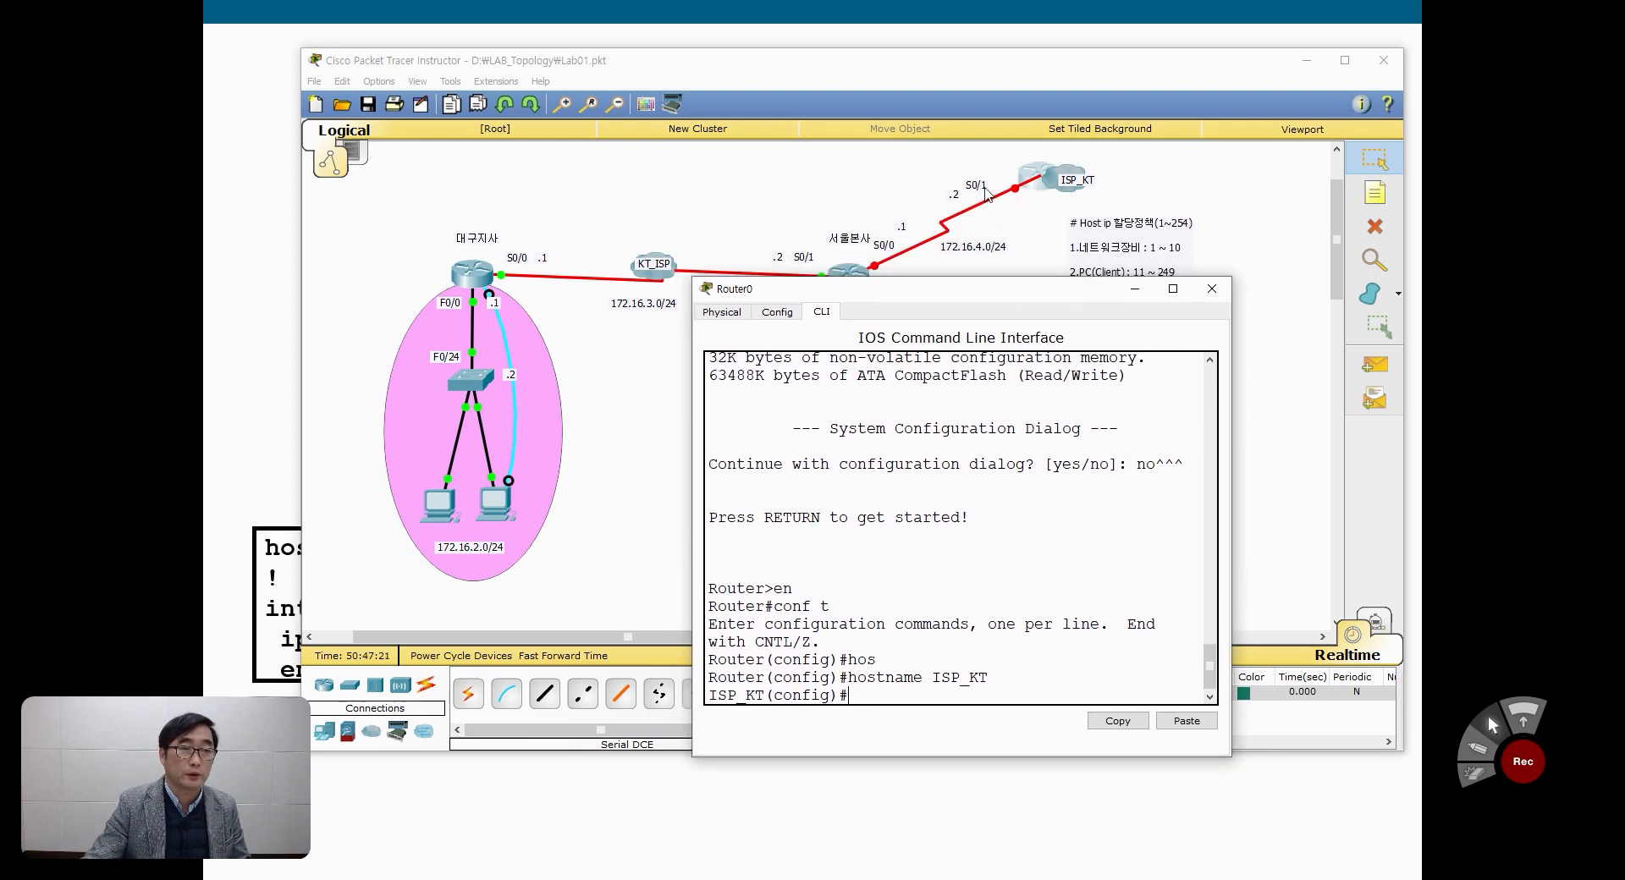
{"action": "left_click", "coordinate": [997, 190]}
{"action": "left_click_drag", "start_coordinate": [957, 199], "coordinate": [967, 195]}
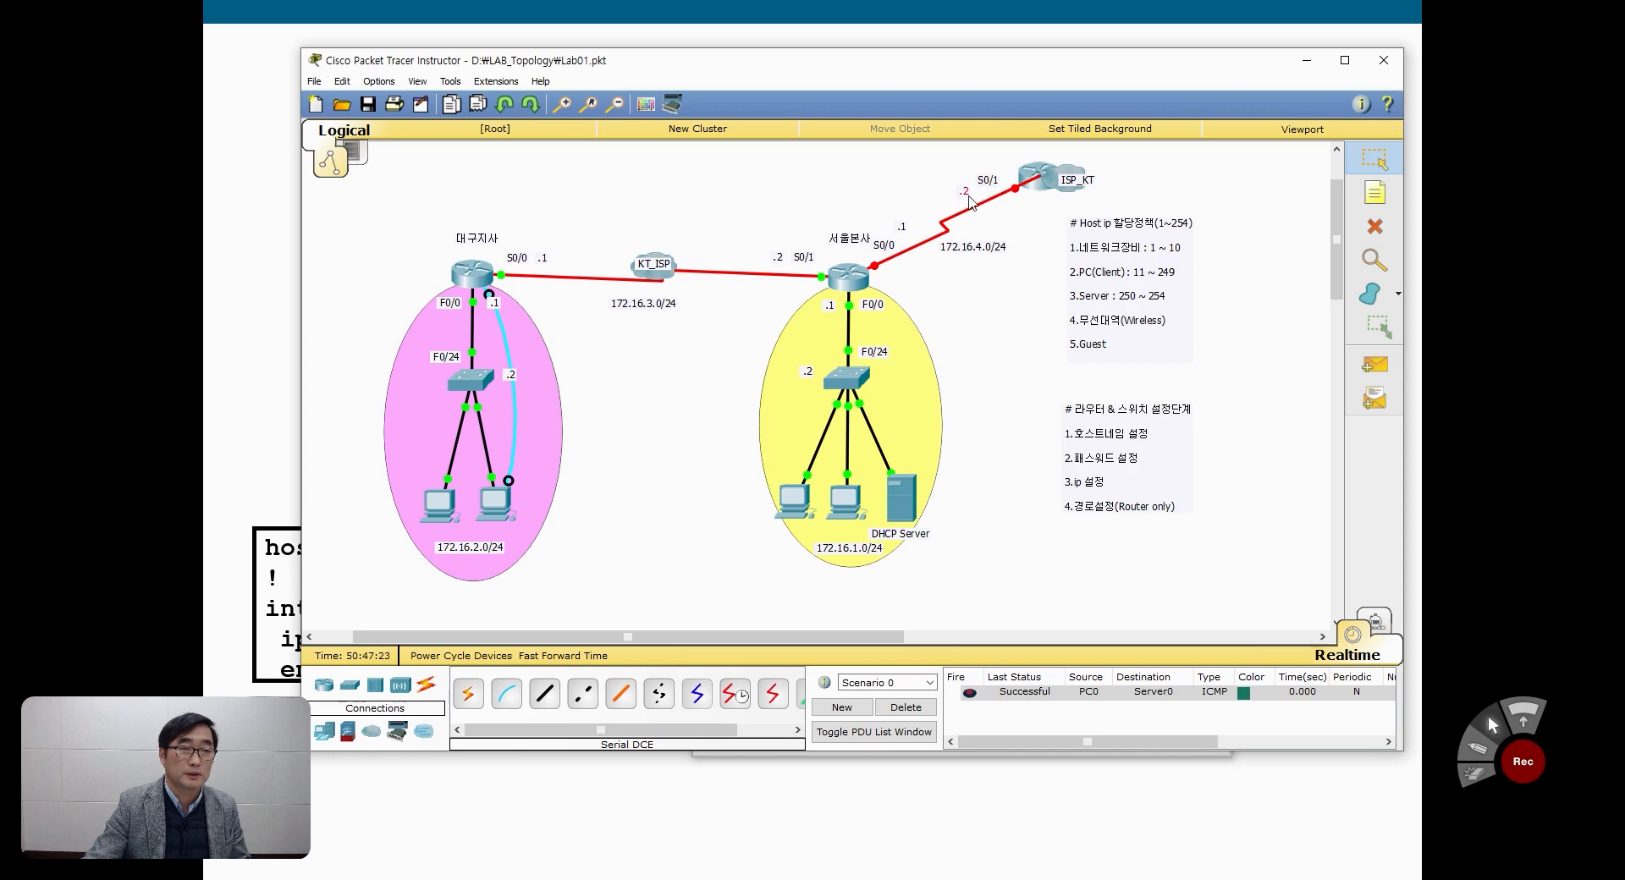
{"action": "left_click", "coordinate": [1036, 178]}
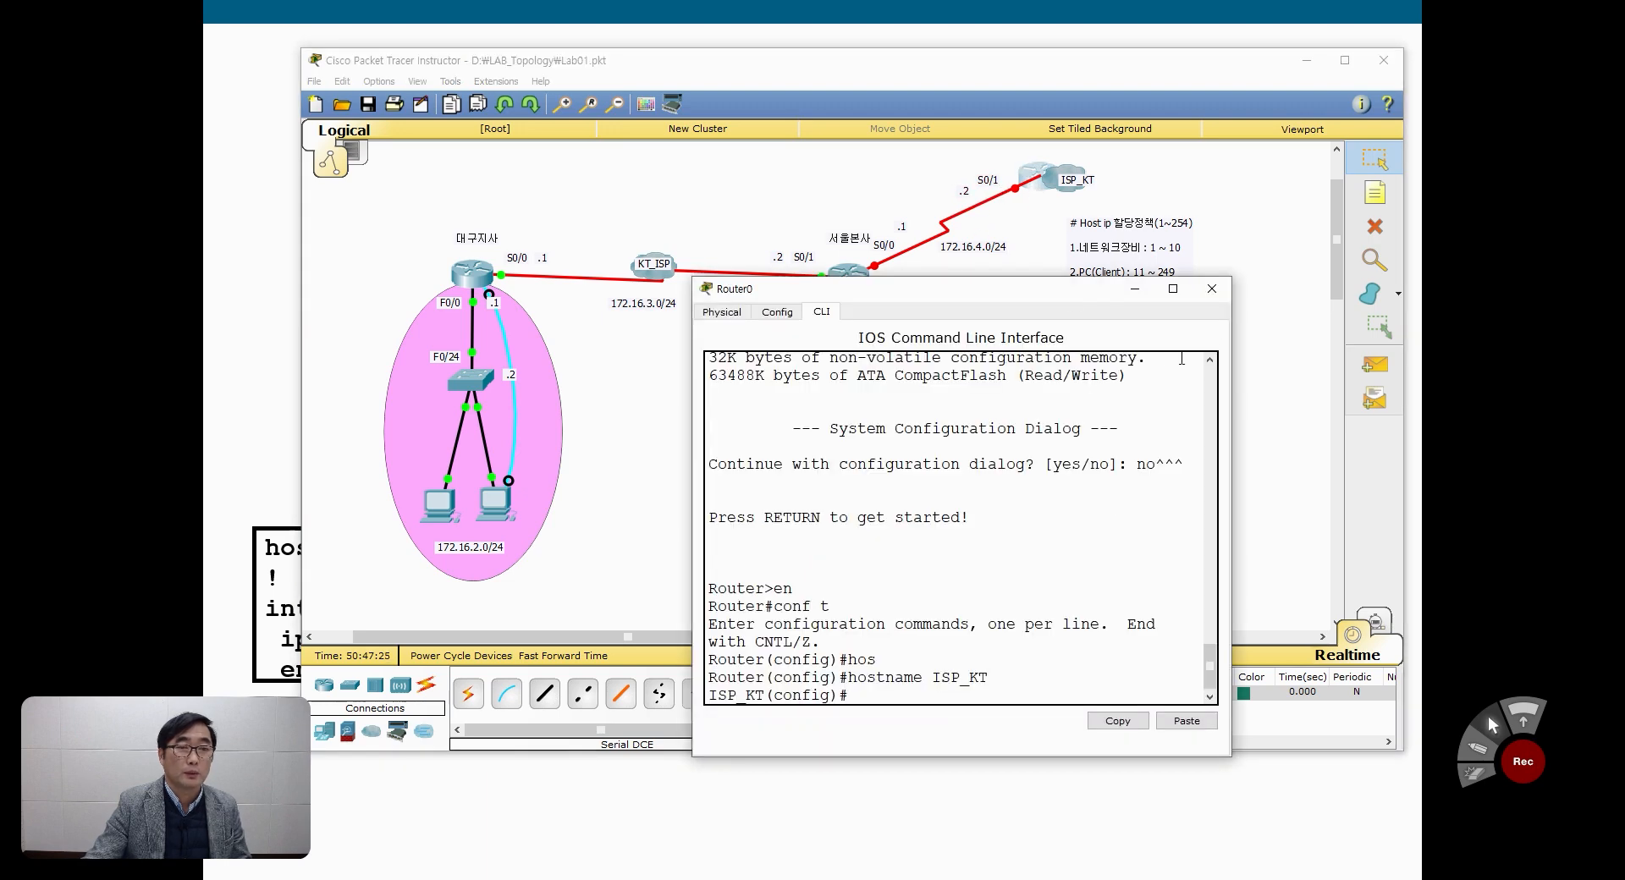
Step: Add a note reading L0 150.150.150.1/32 beside the ISP_KT router and shift it slightly away from the router's name
{"action": "left_click", "coordinate": [1212, 291]}
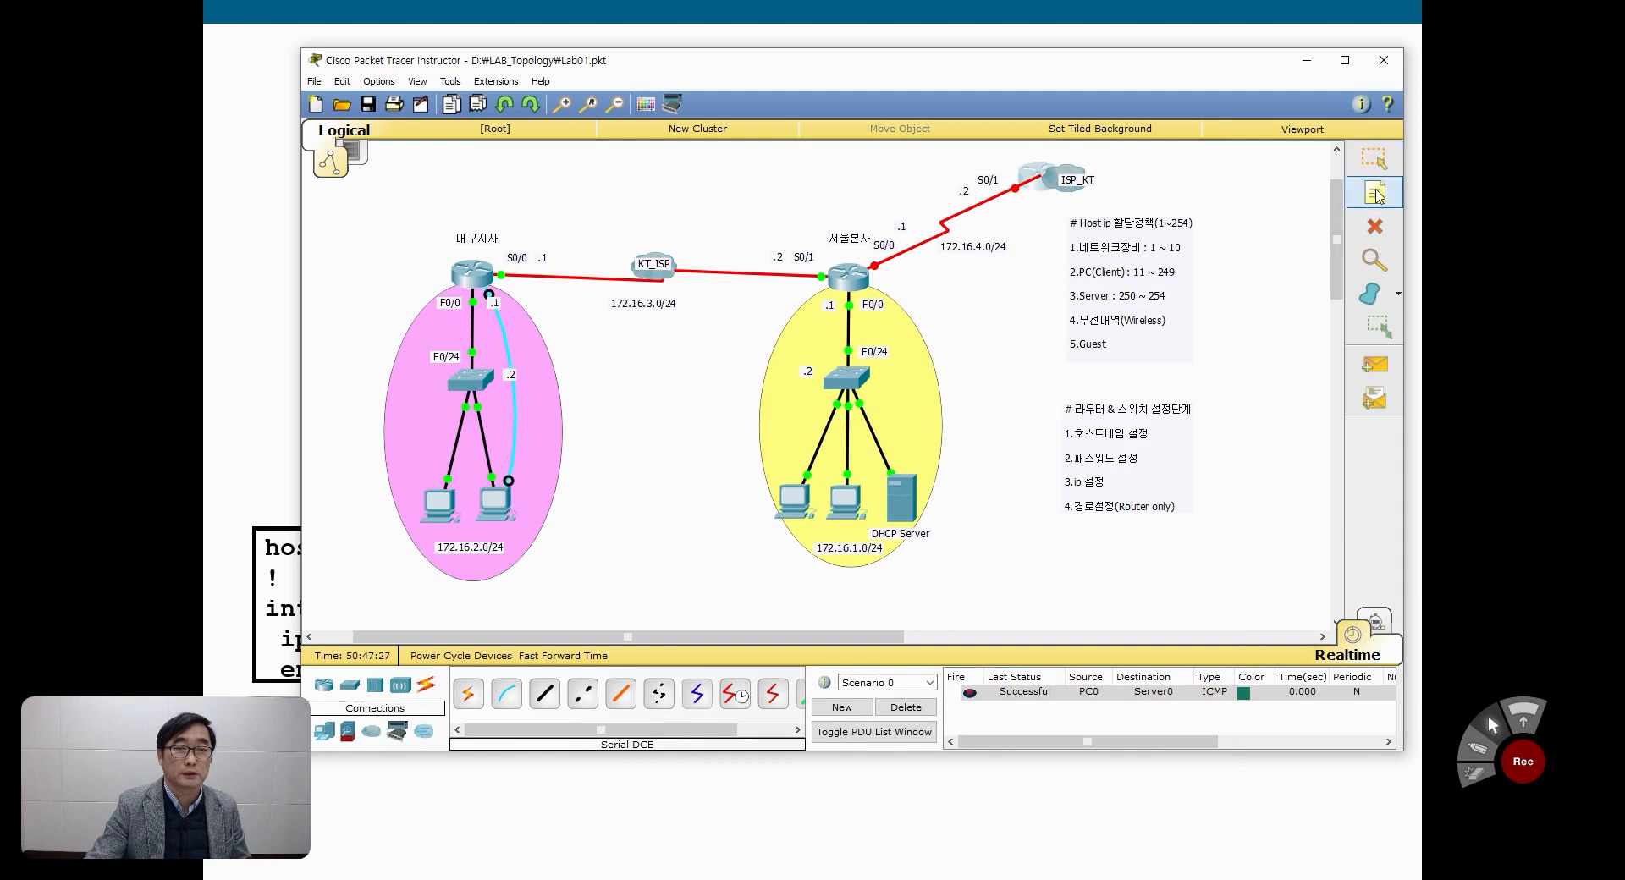
{"action": "left_click", "coordinate": [1069, 153]}
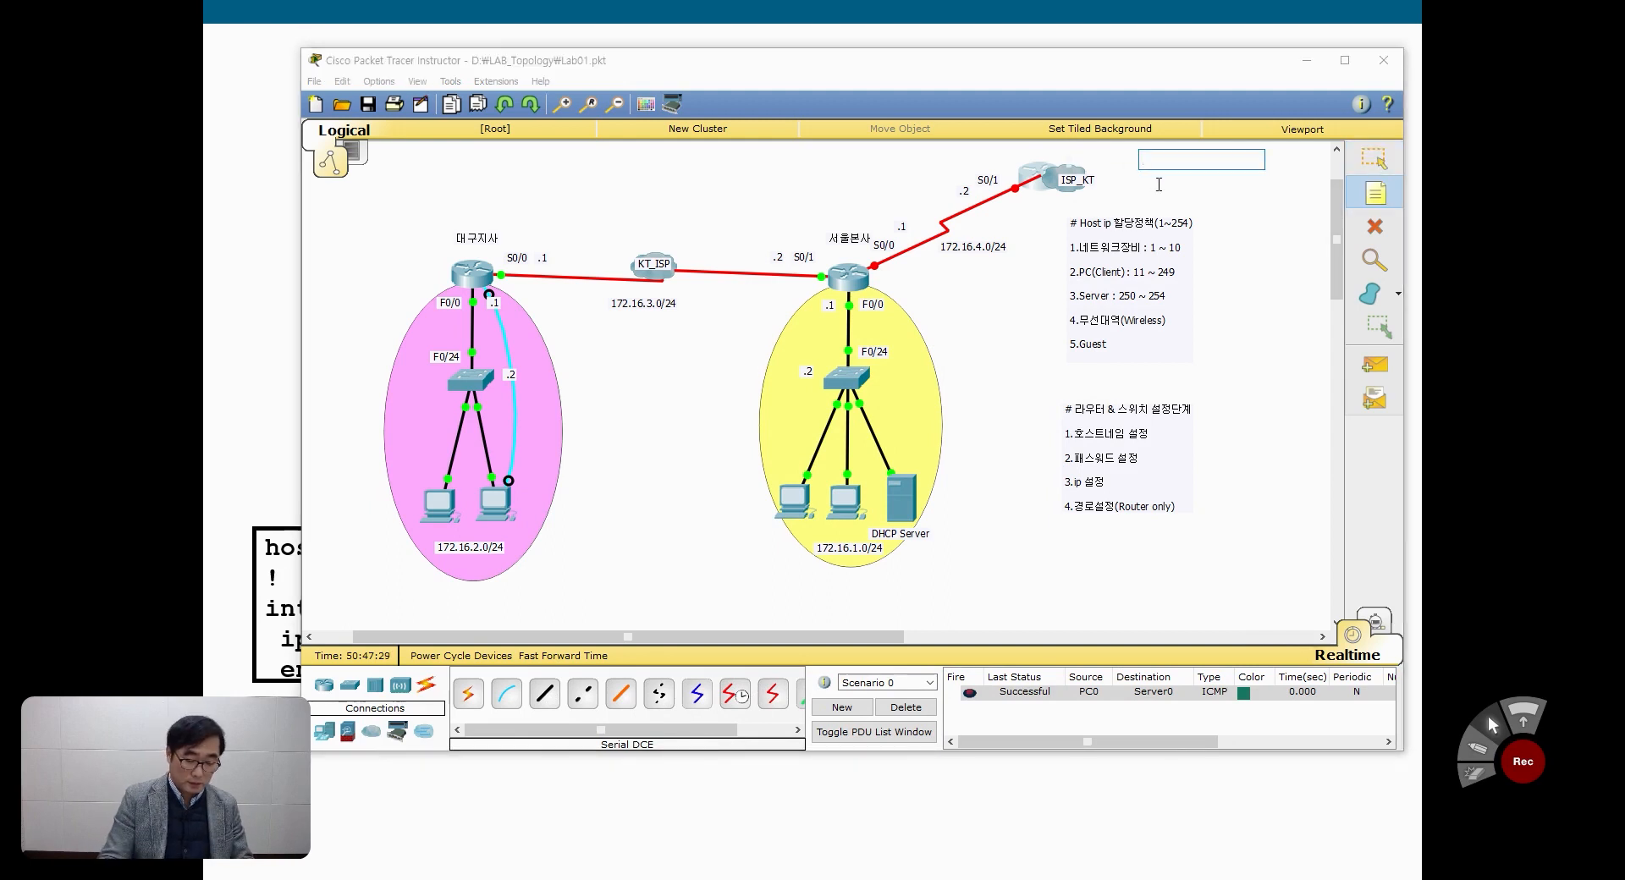
{"action": "type", "text": "ㄴ"}
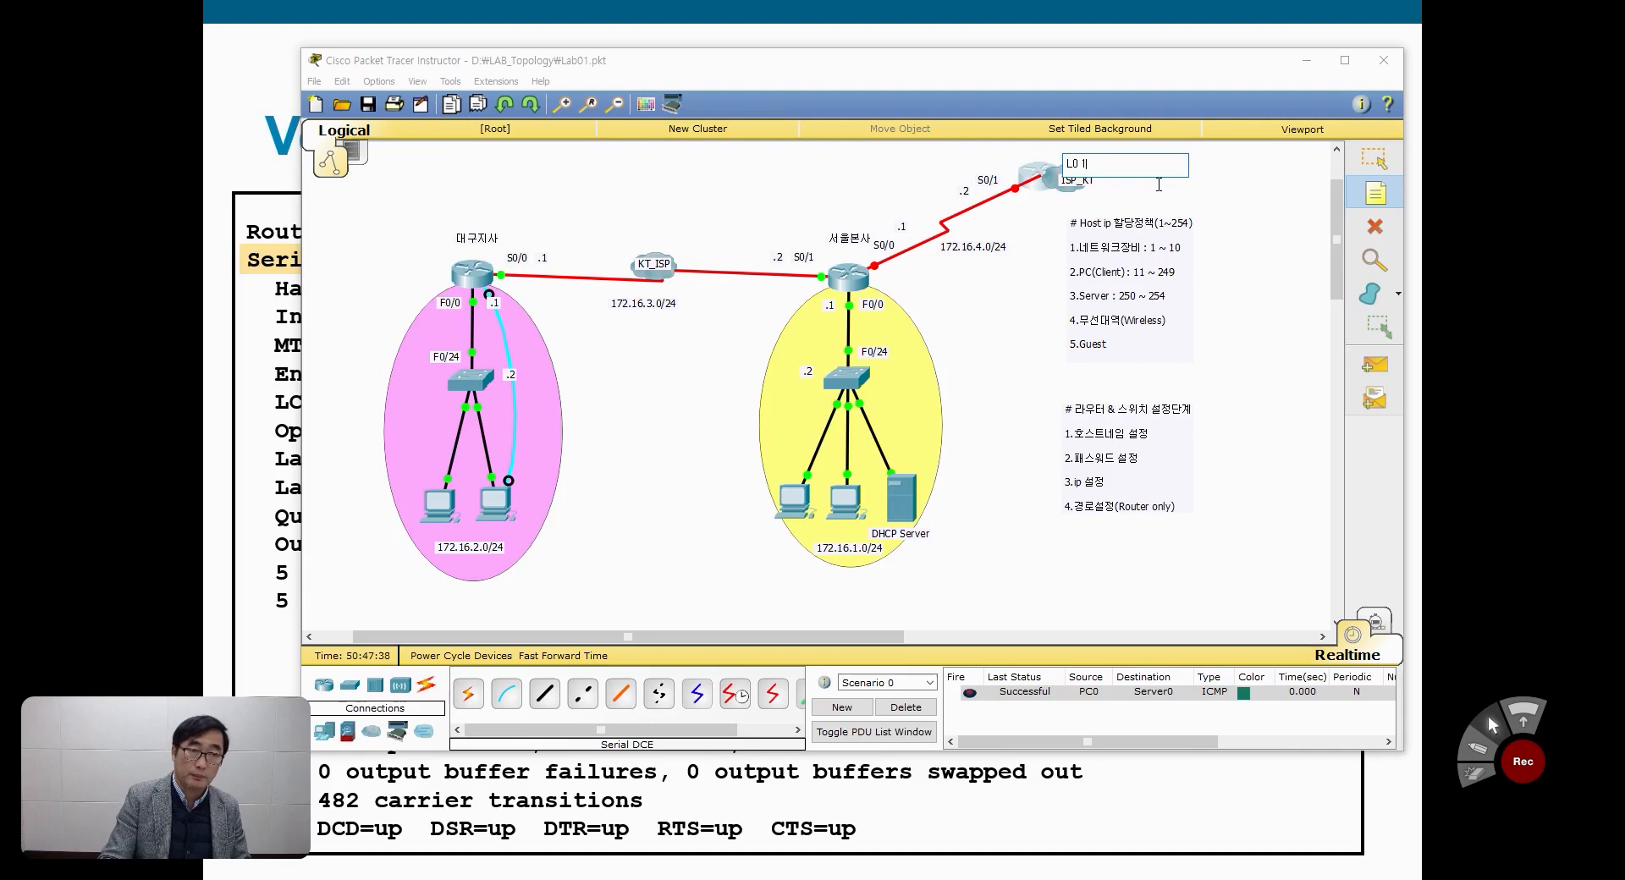
{"action": "type", "text": "50,150,150"}
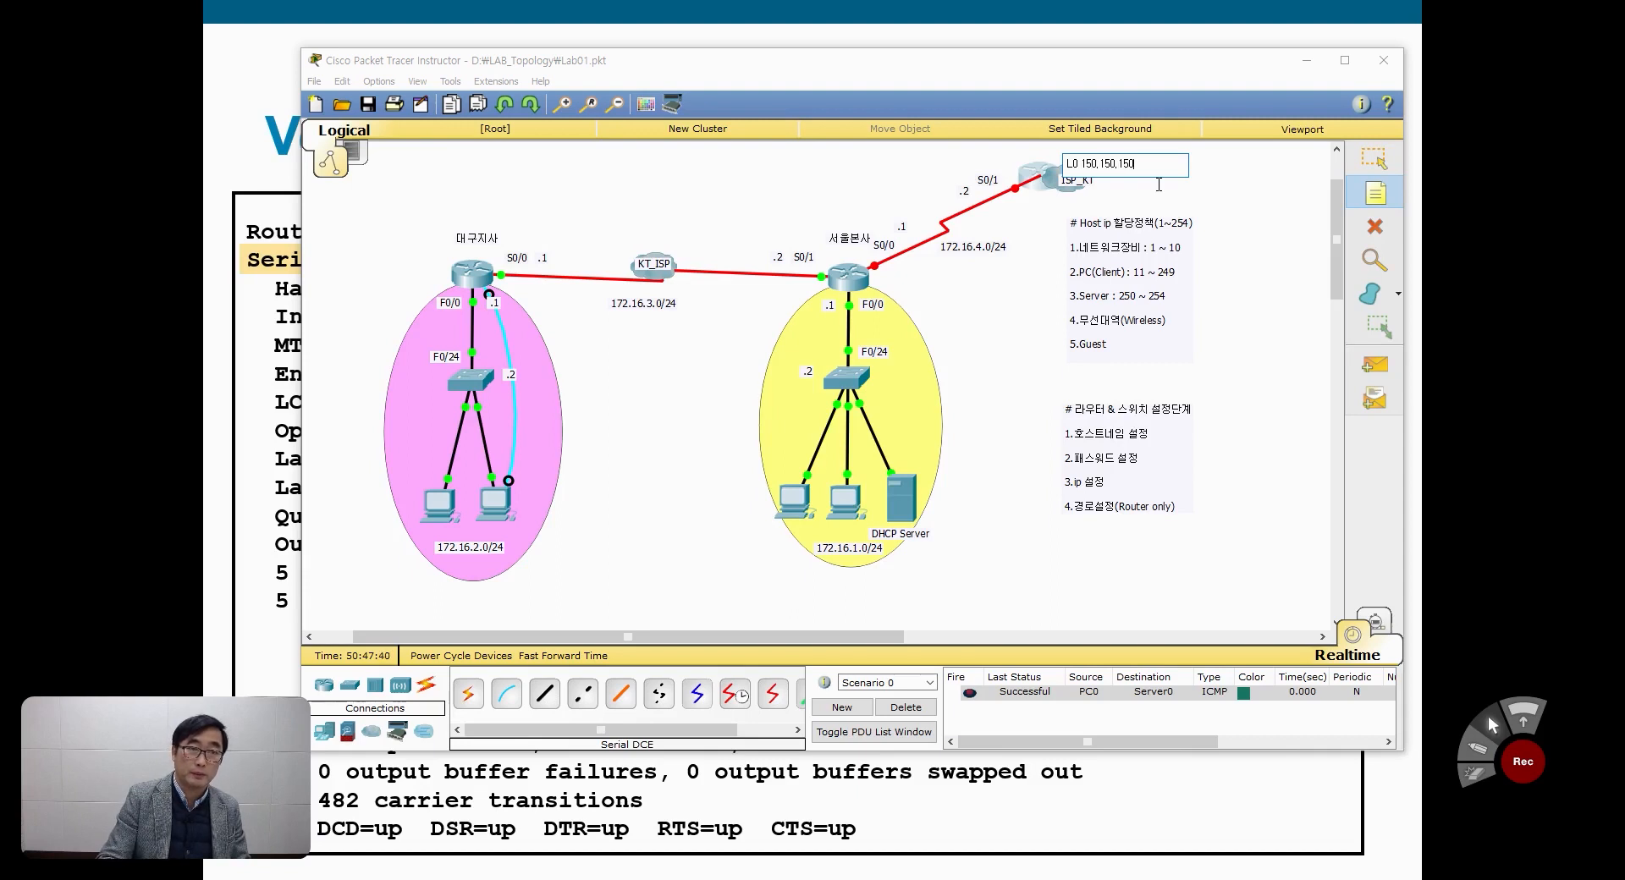
{"action": "type", "text": ".1/32"}
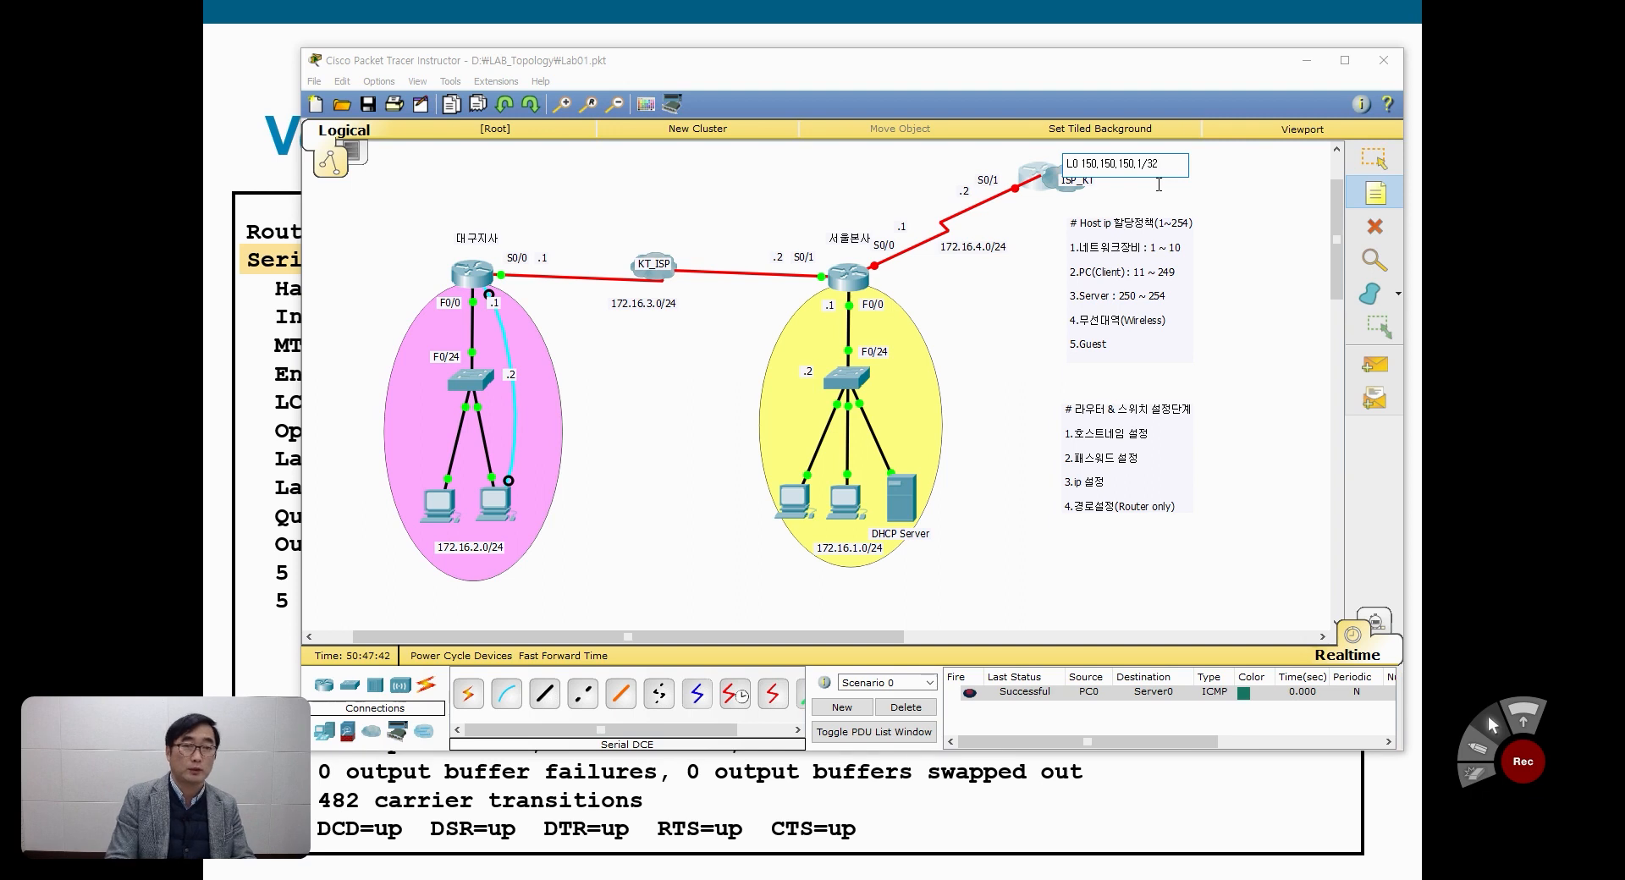
{"action": "key", "text": "Escape"}
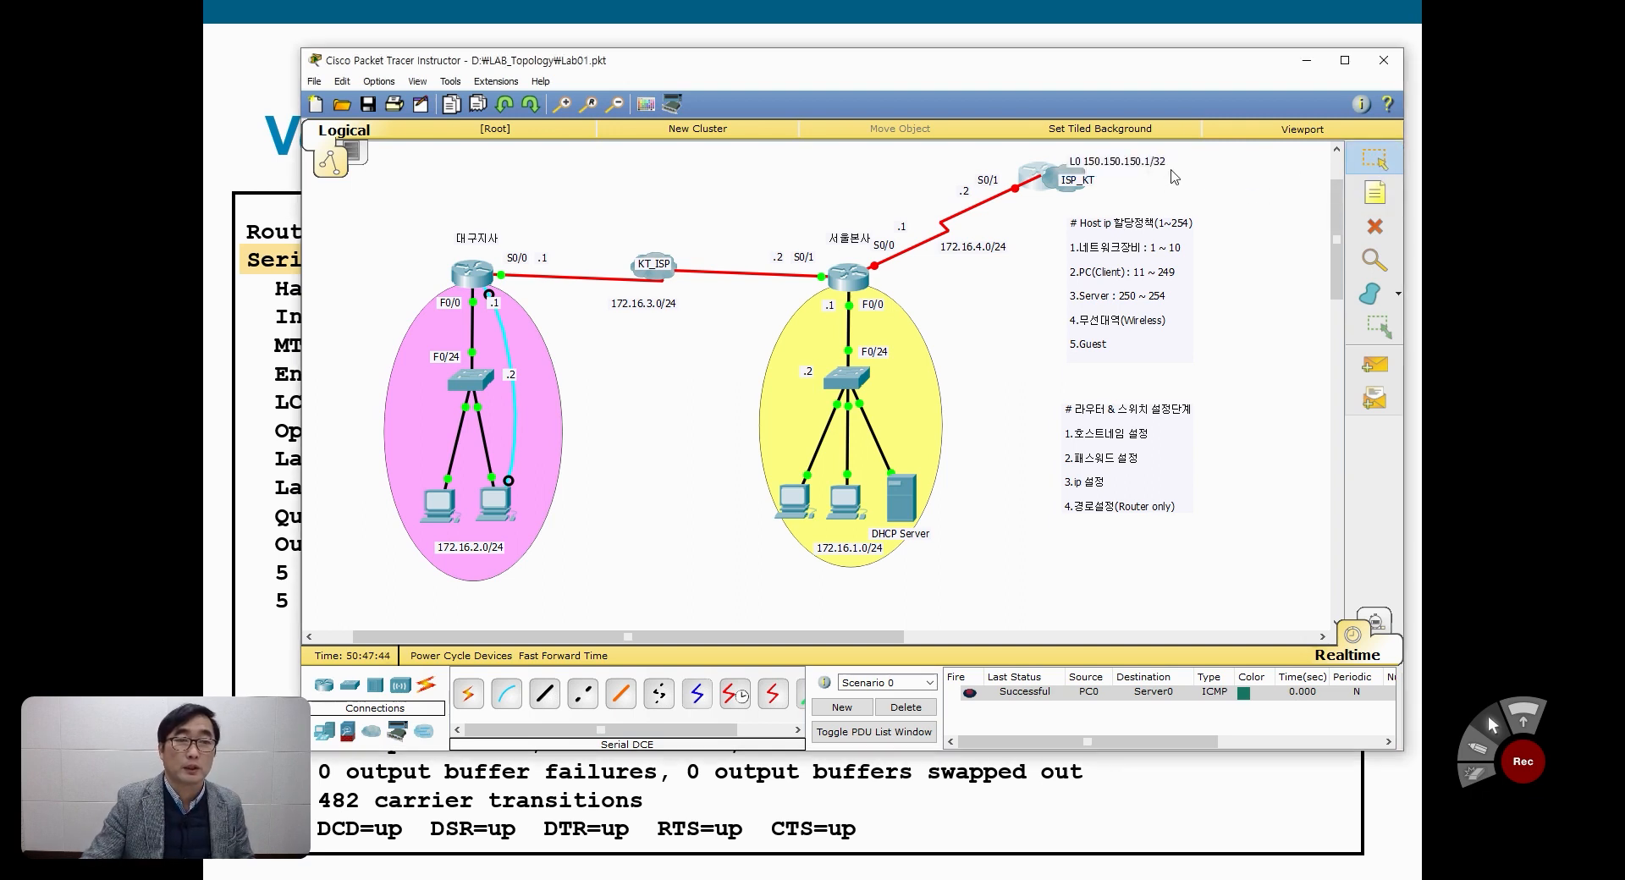
{"action": "left_click_drag", "start_coordinate": [1175, 173], "coordinate": [1178, 176]}
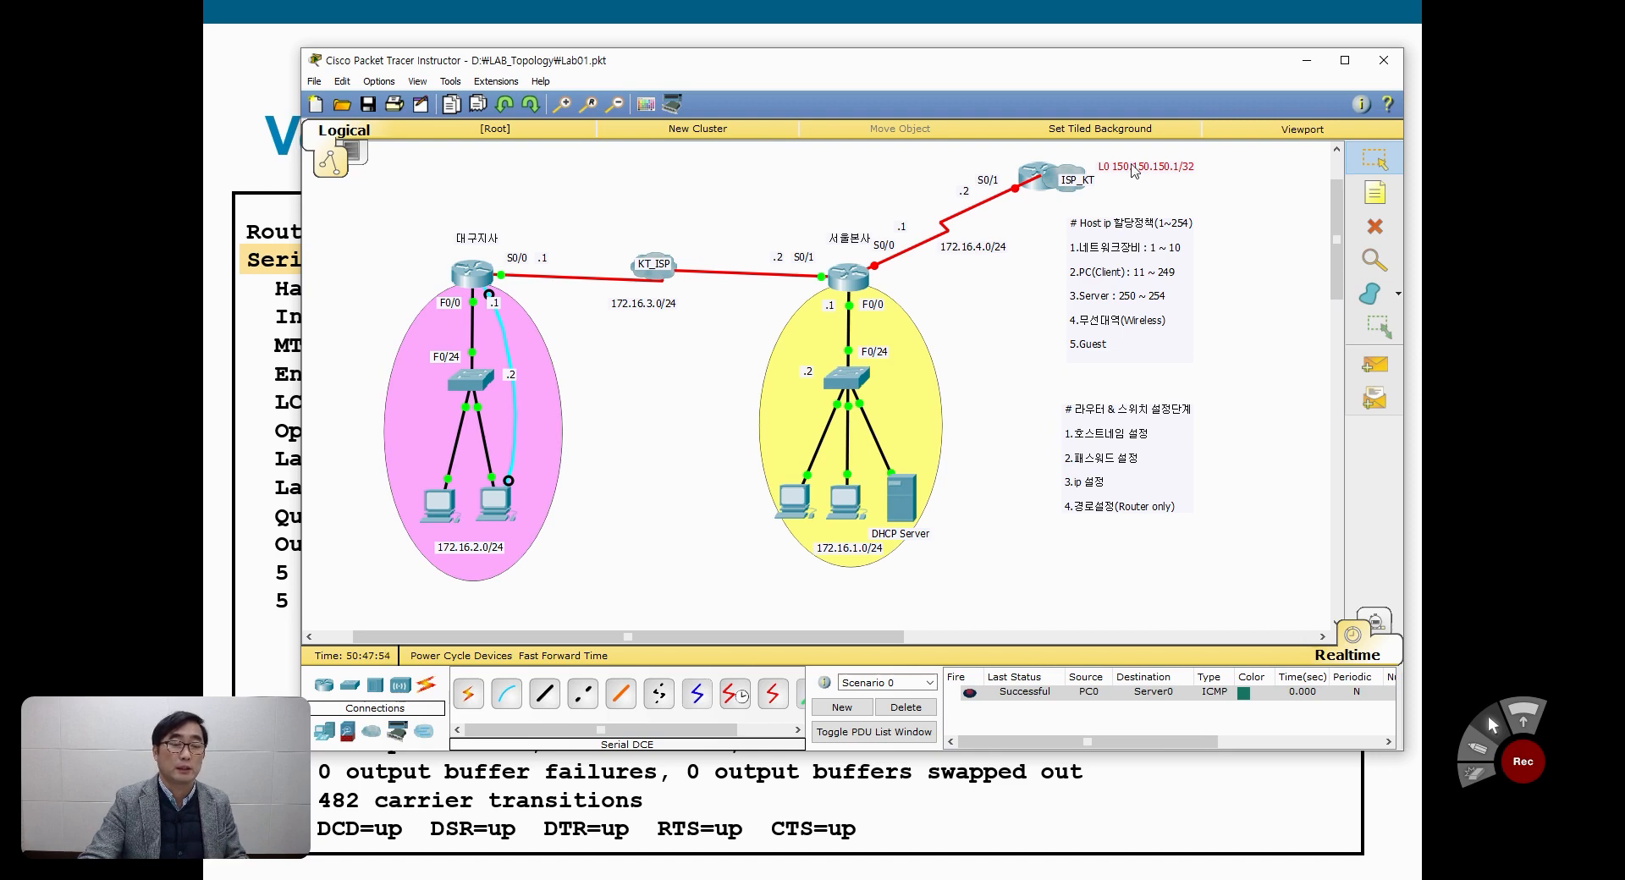
Step: Create loopback interface 0 from the ISP_KT router's command line, using the inline help to check the allowed interface numbers
{"action": "left_click", "coordinate": [1039, 177]}
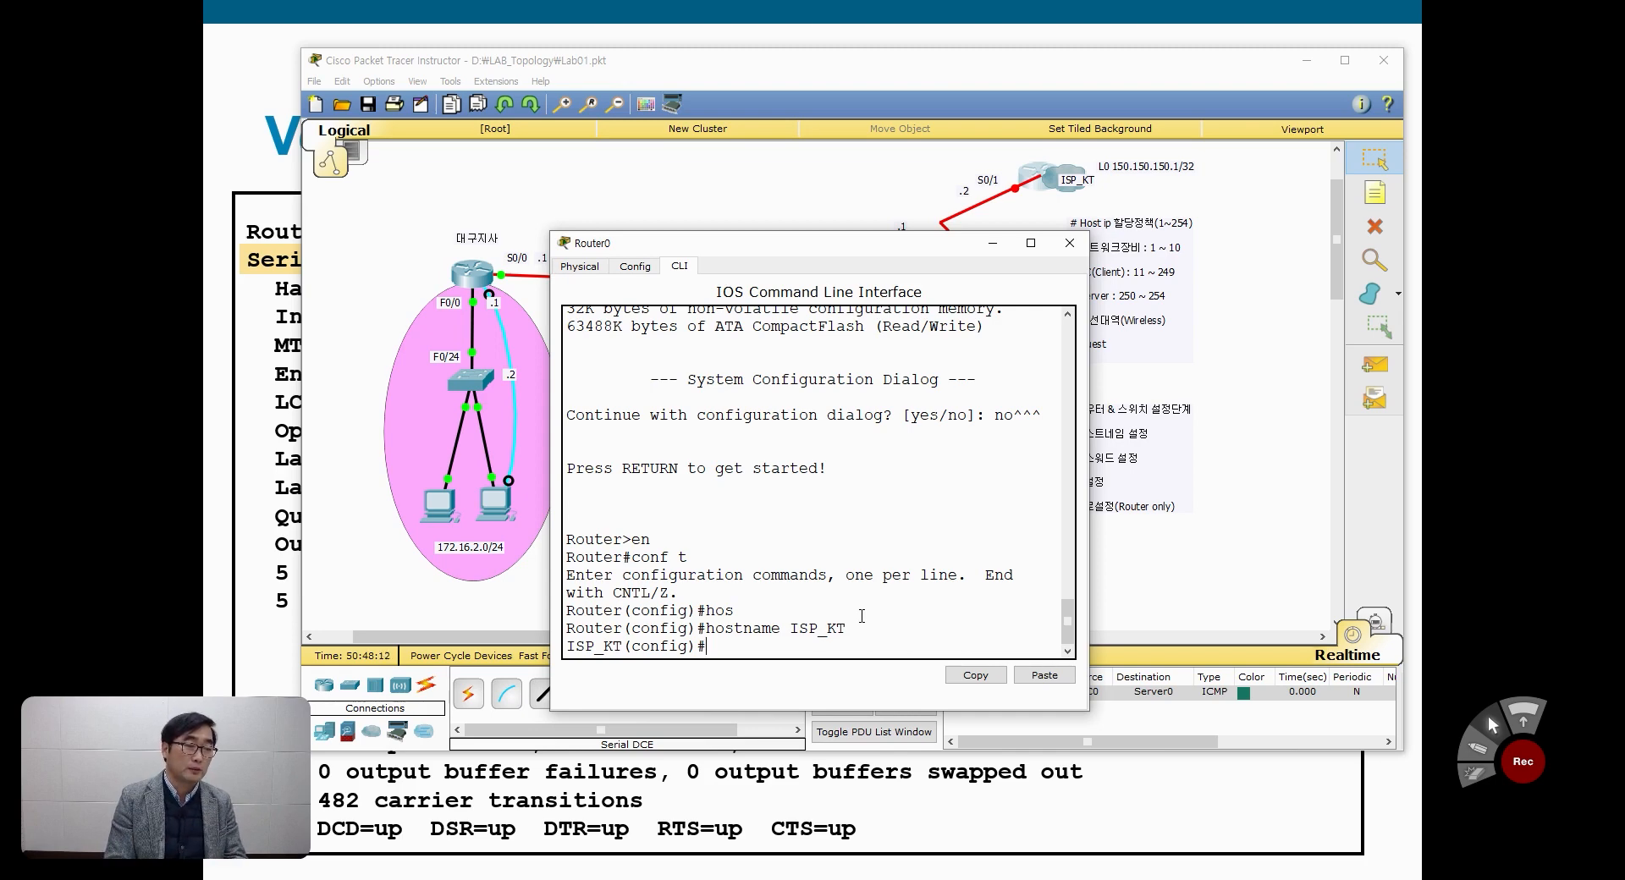
{"action": "type", "text": "int"}
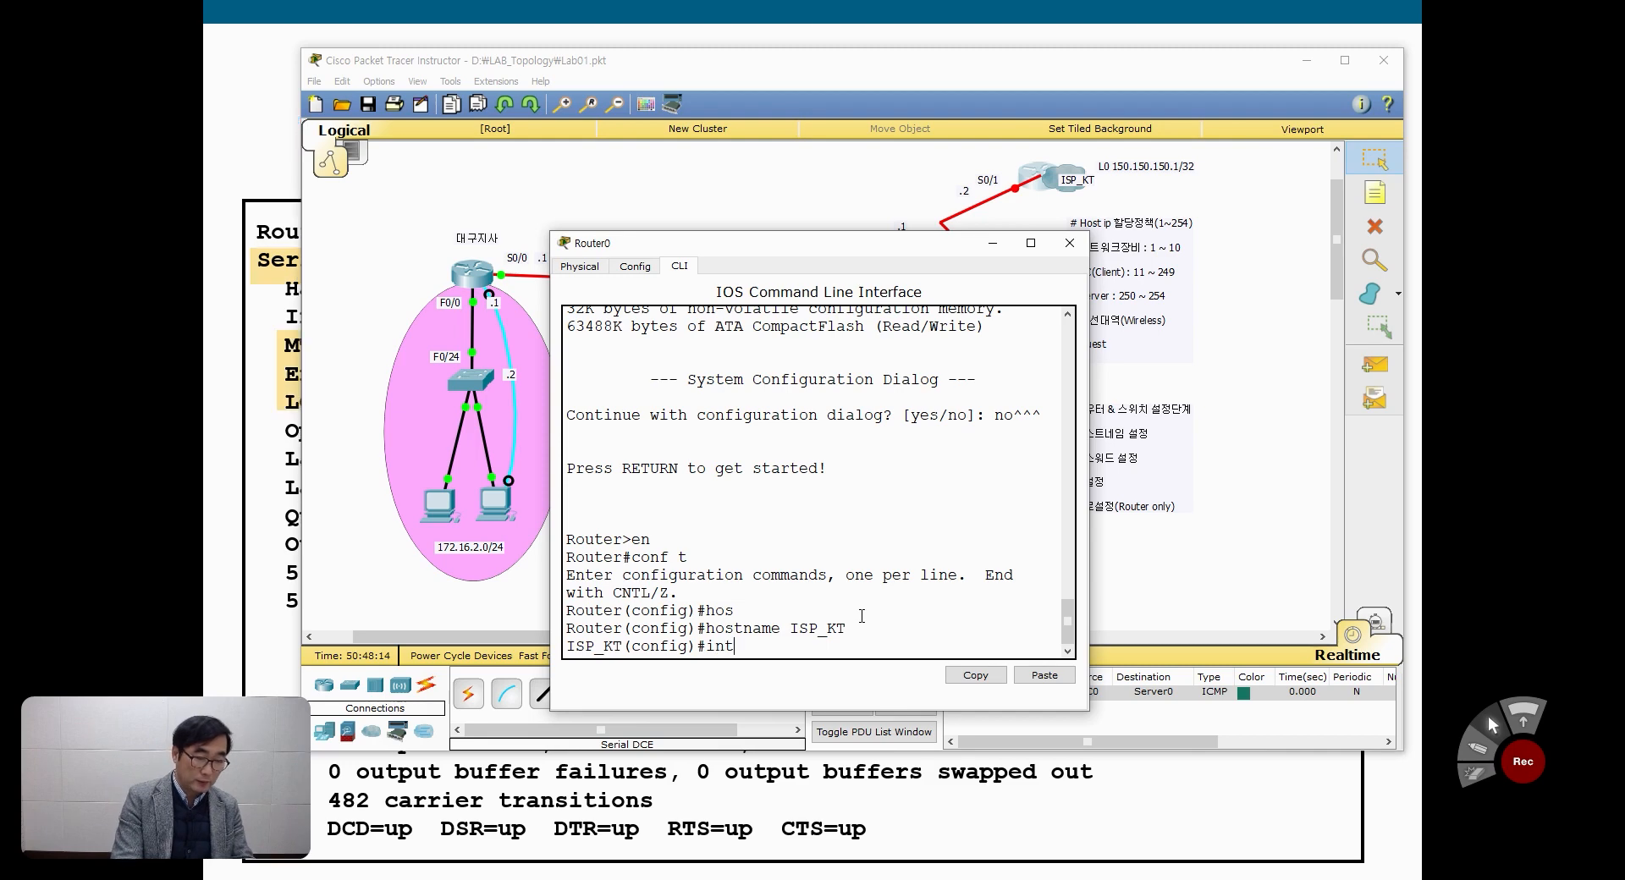
{"action": "key", "text": "Tab"}
{"action": "type", "text": "l"}
{"action": "key", "text": "Tab"}
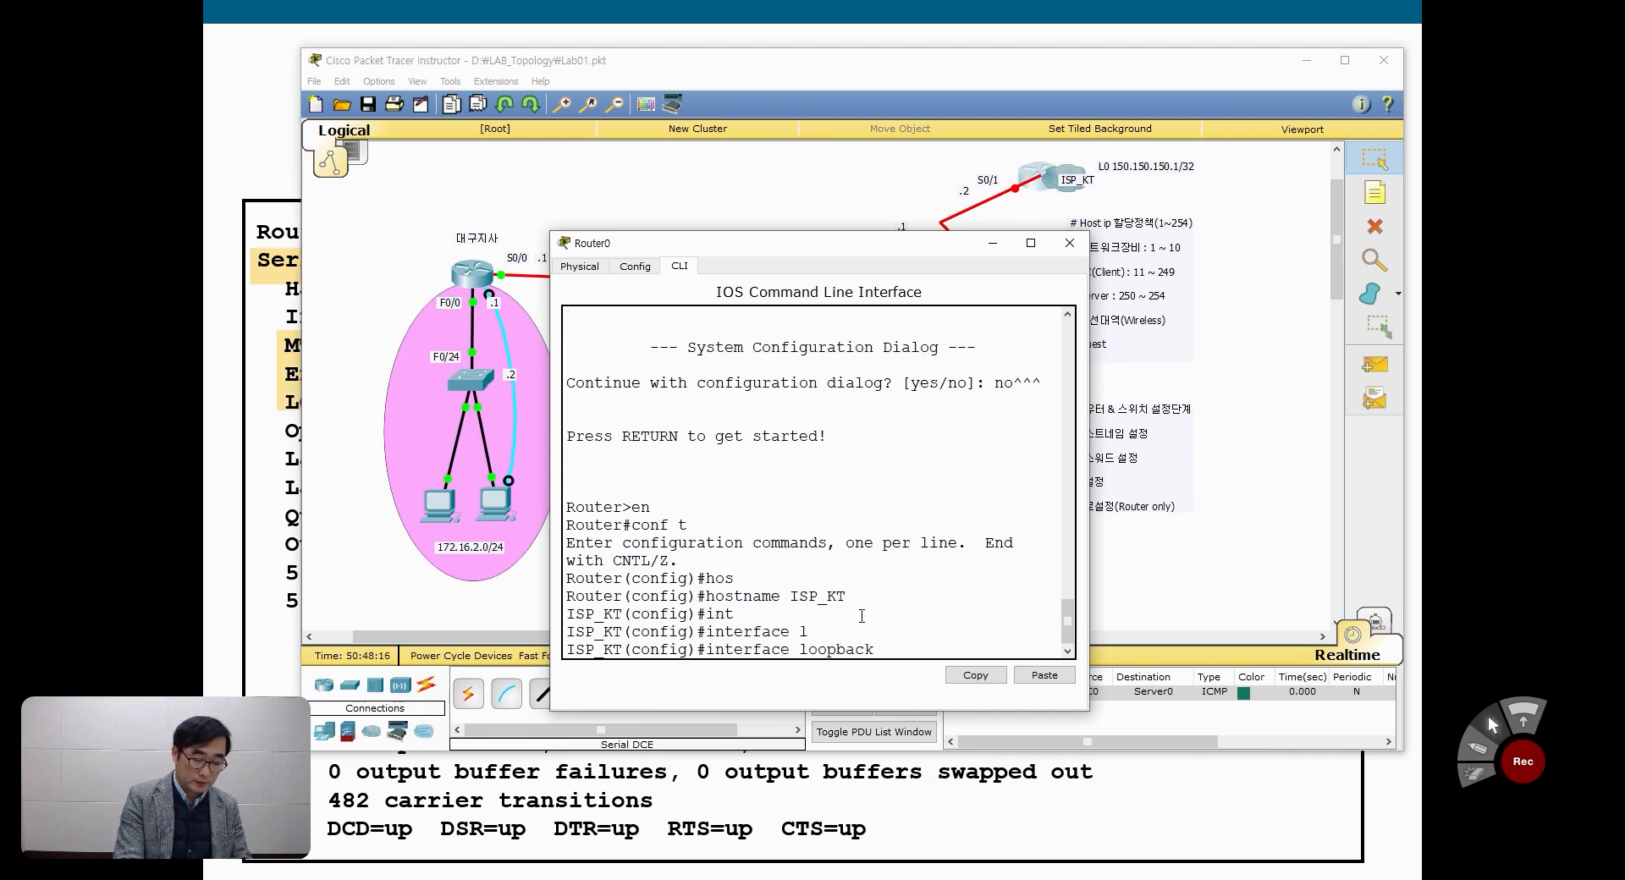
{"action": "type", "text": "?"}
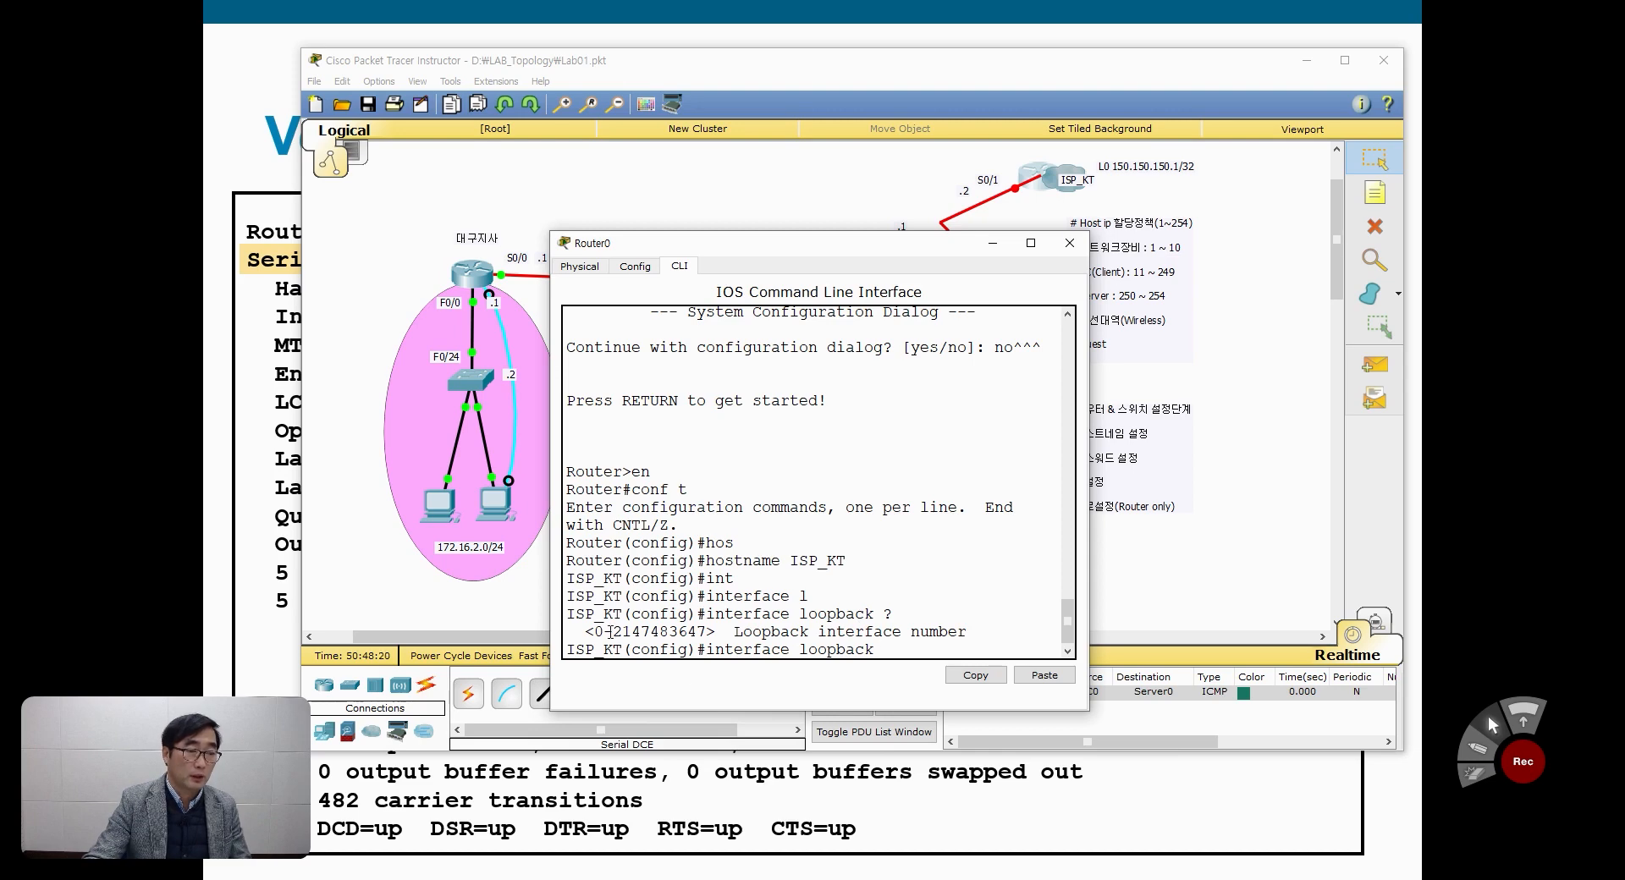
{"action": "left_click_drag", "start_coordinate": [611, 631], "coordinate": [707, 629]}
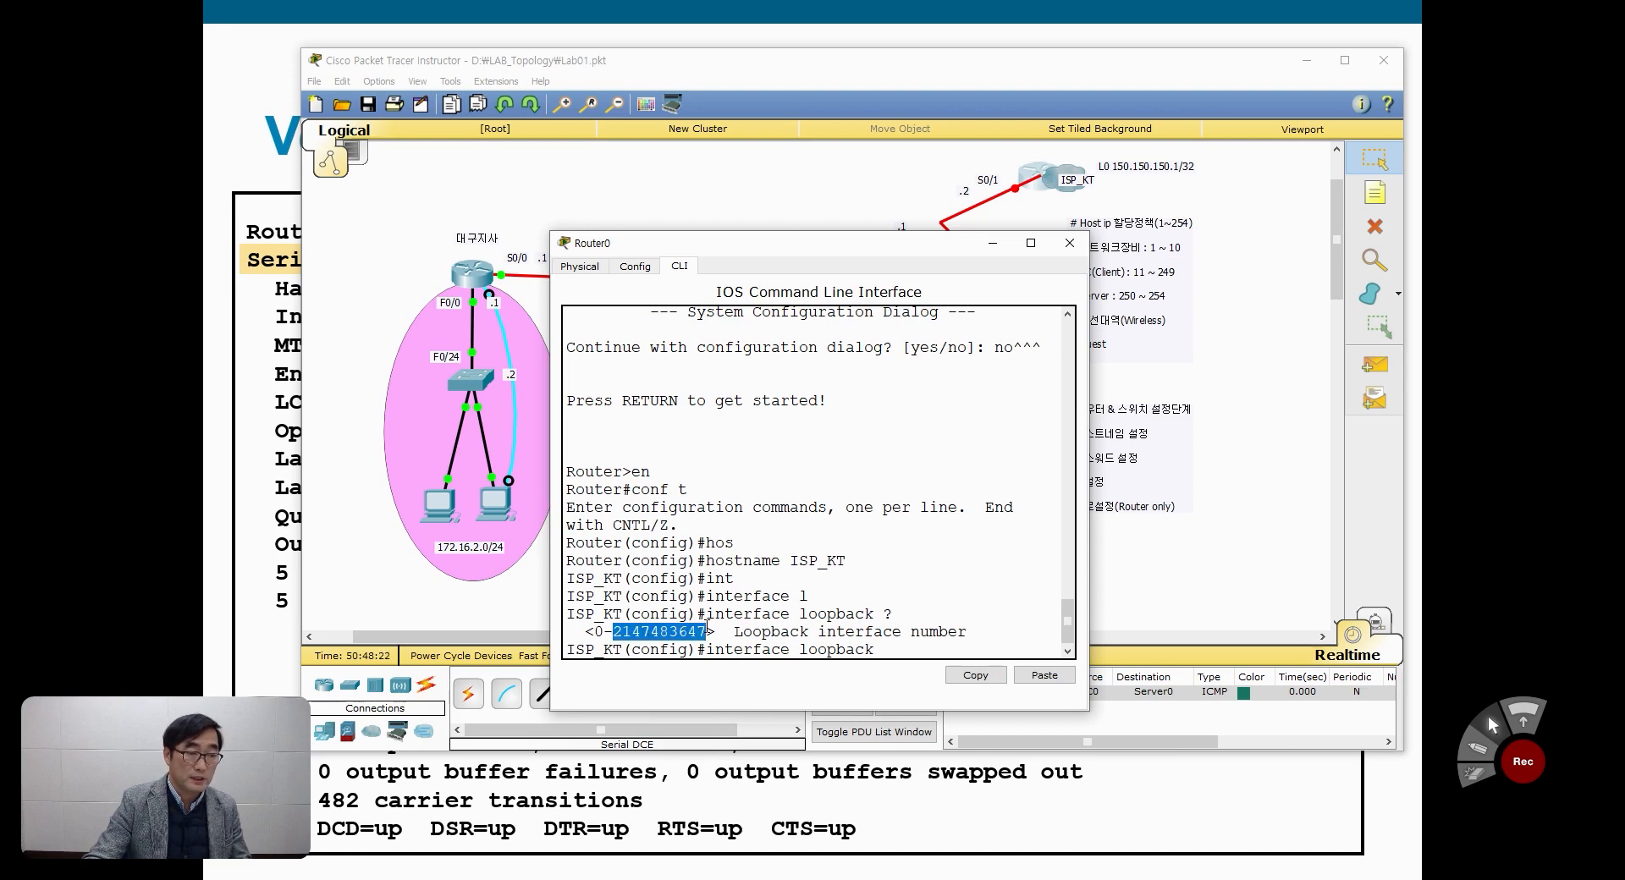
{"action": "left_click", "coordinate": [954, 651]}
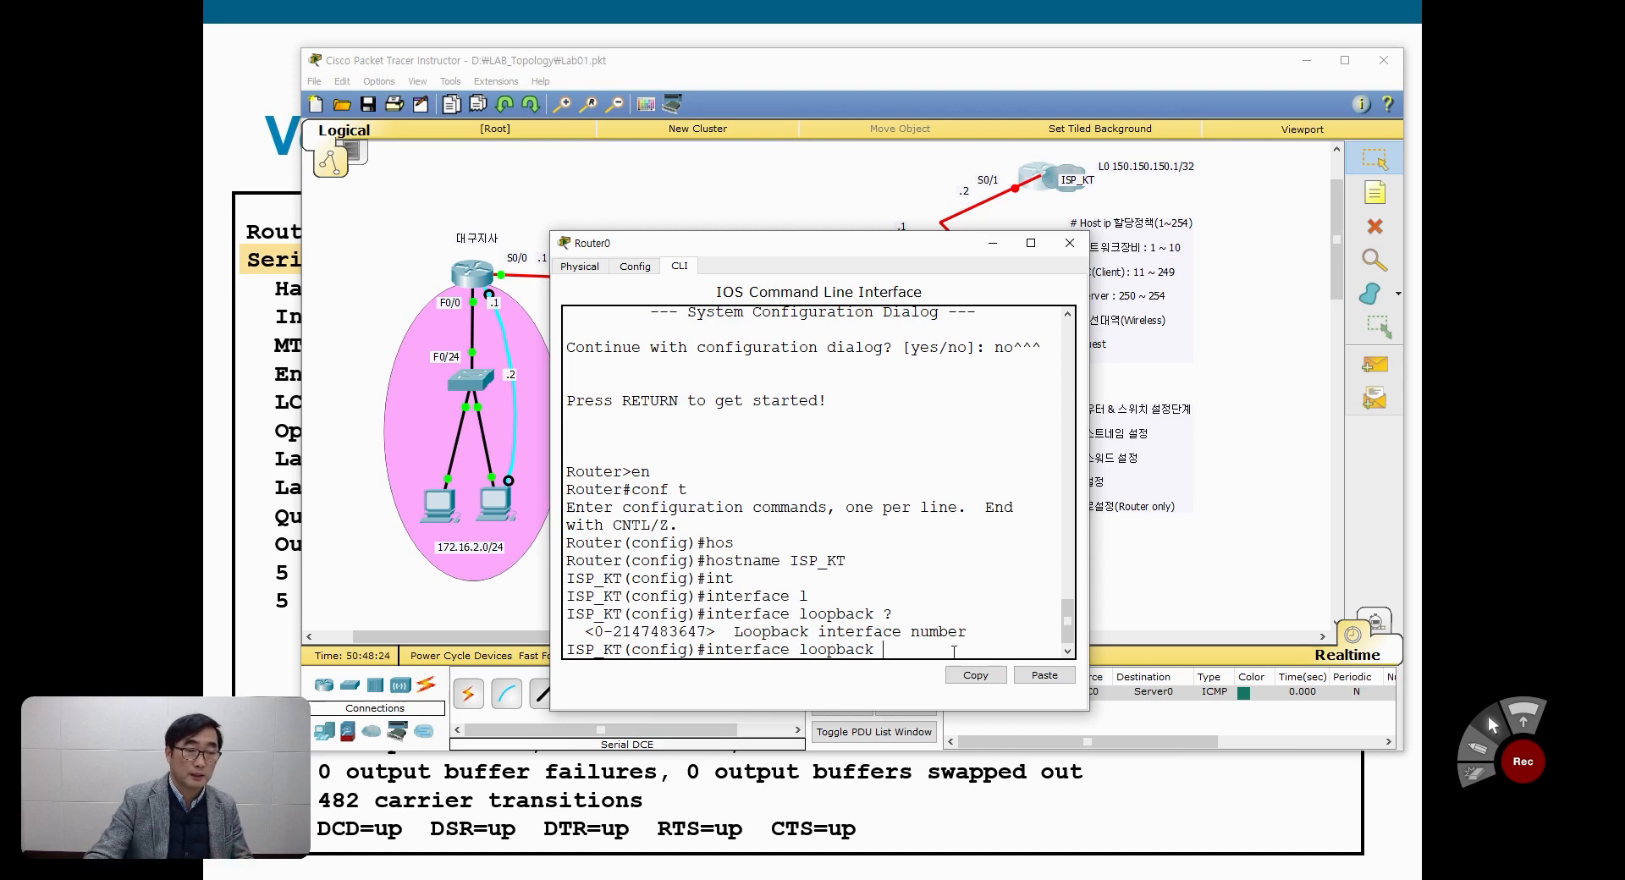
{"action": "type", "text": "0"}
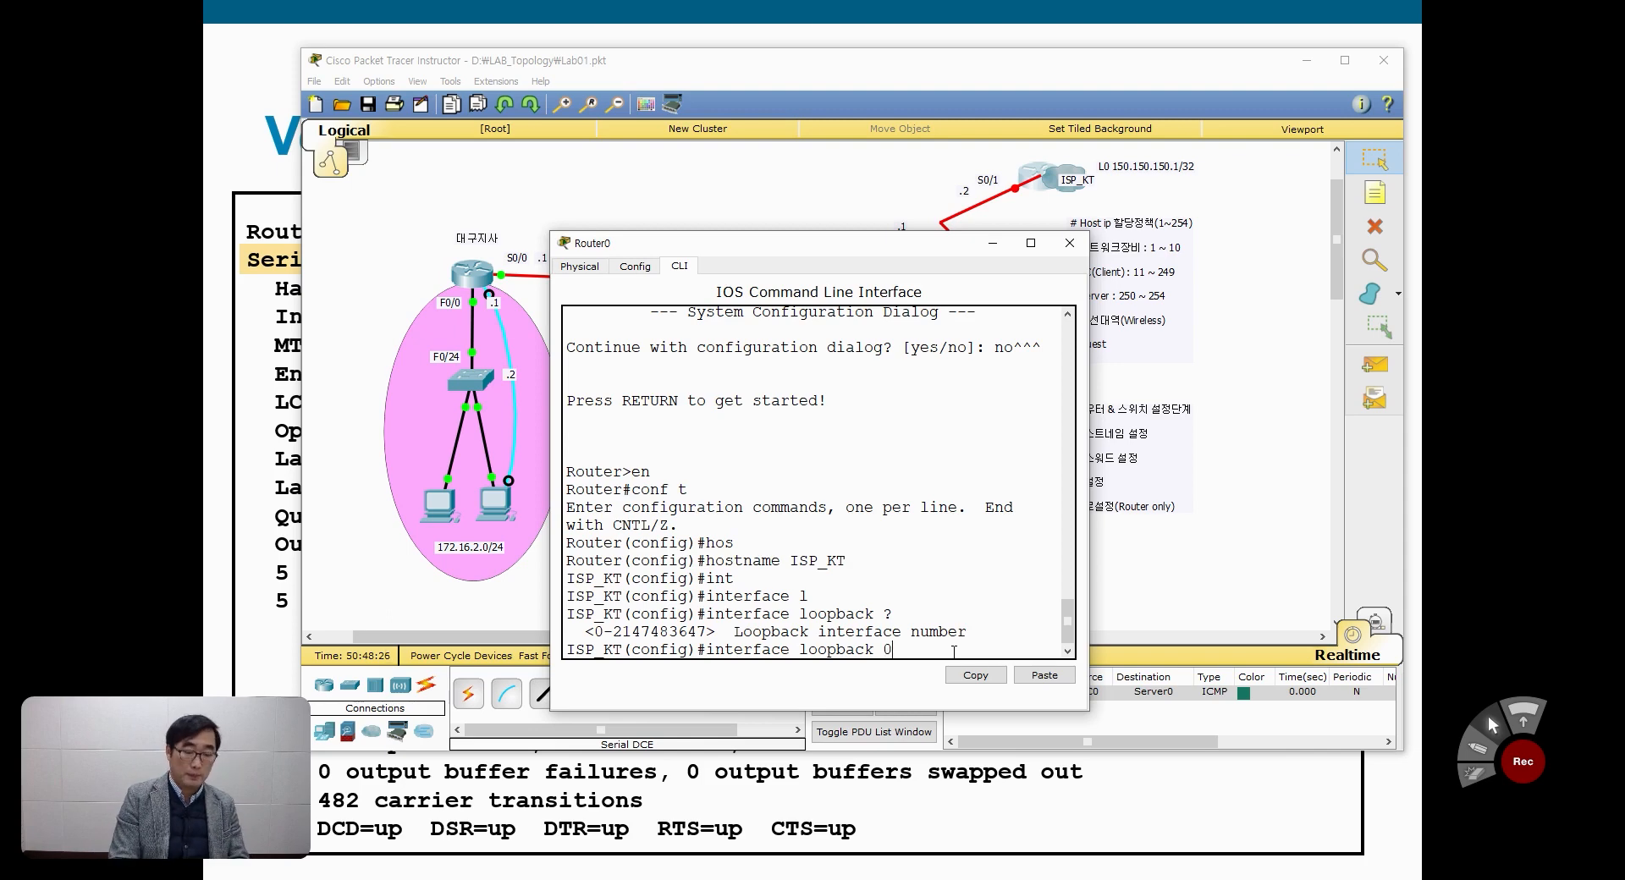
{"action": "key", "text": "Return"}
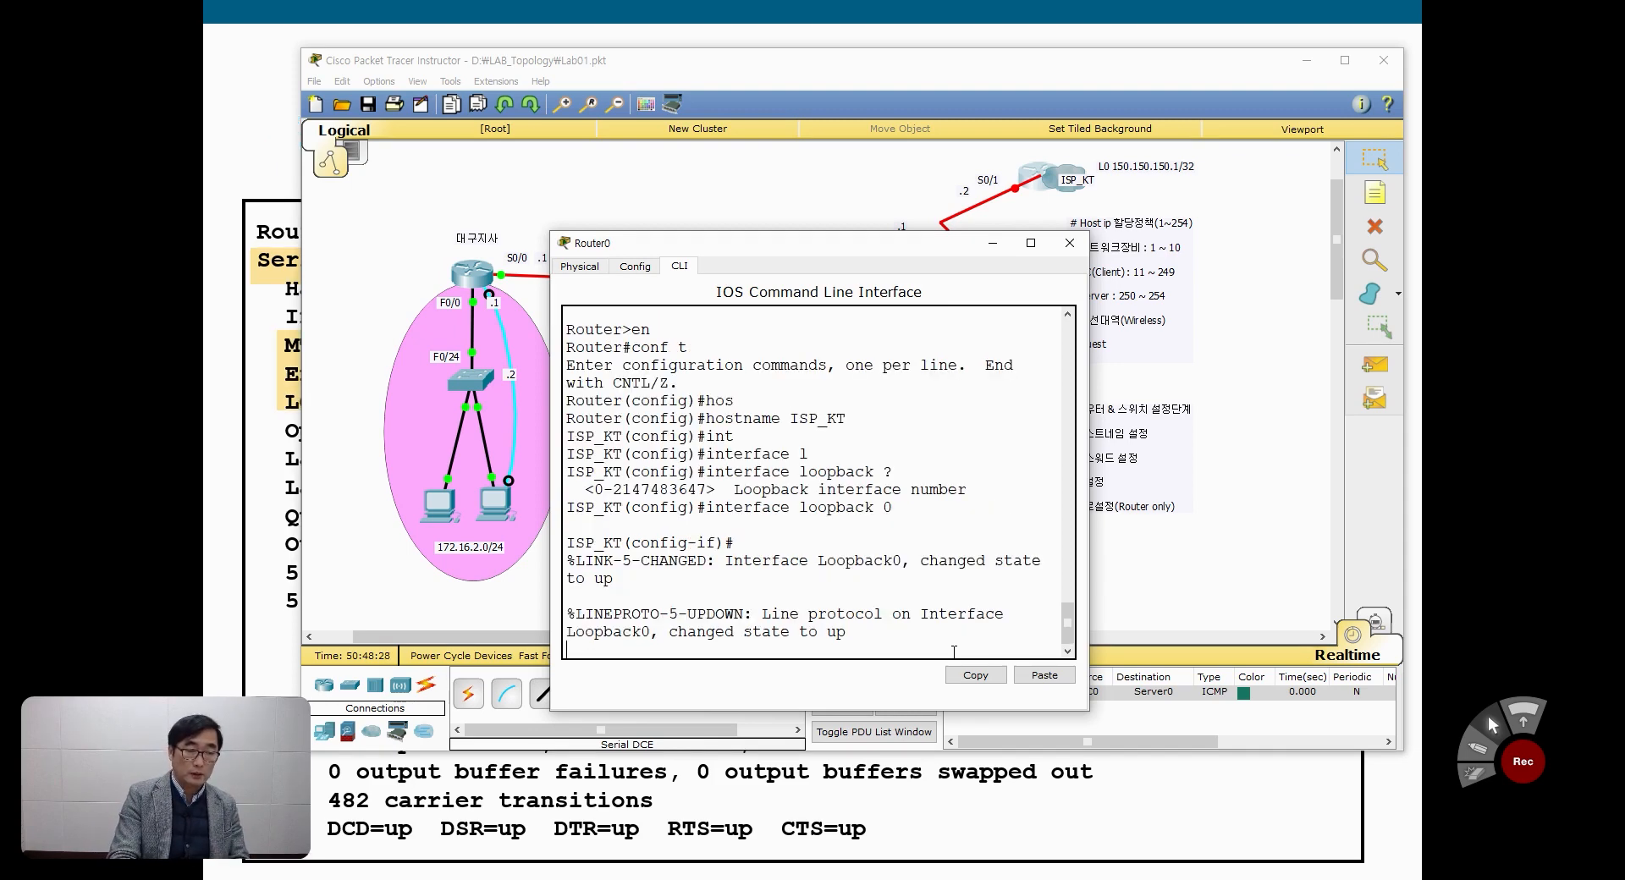
{"action": "key", "text": "Return"}
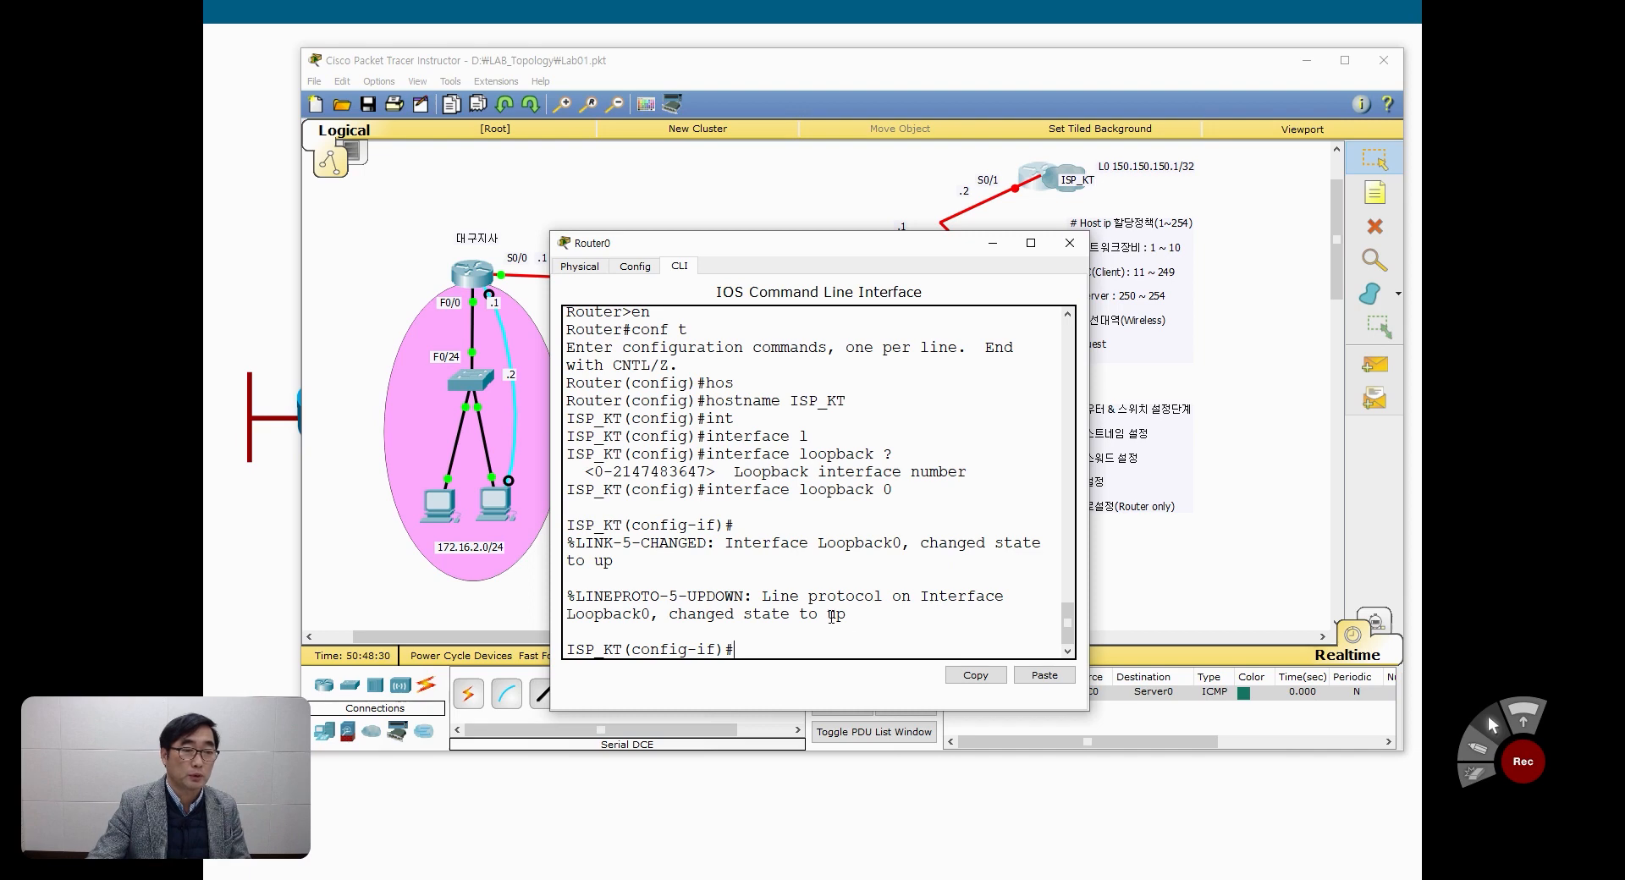
{"action": "left_click_drag", "start_coordinate": [827, 615], "coordinate": [849, 615]}
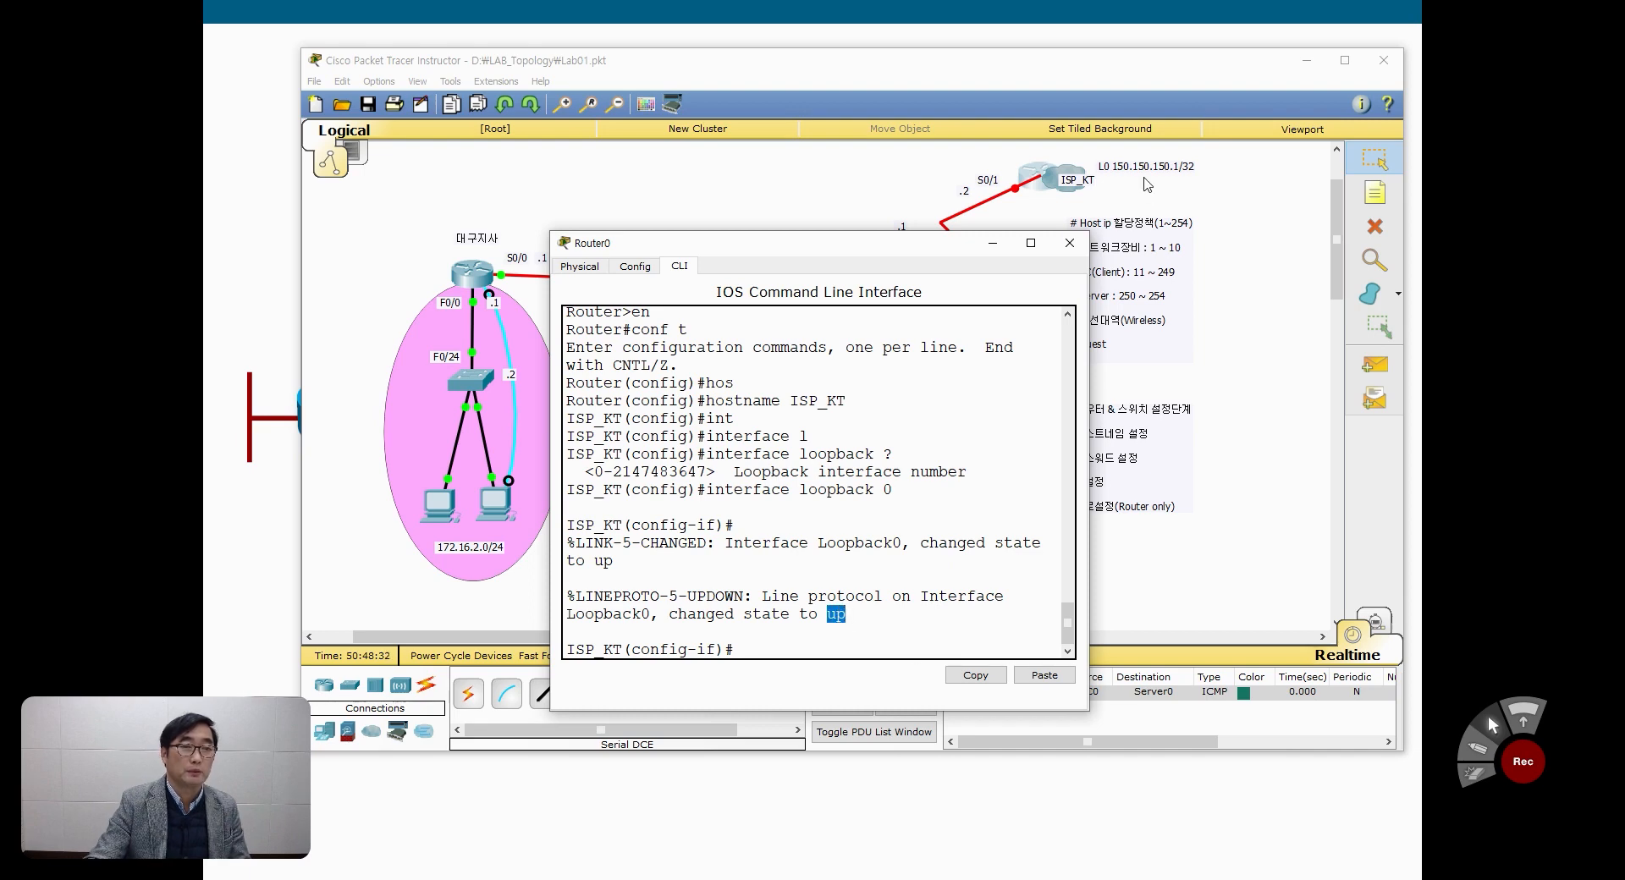
Step: Nudge the L0 150.150.150.1/32 note slightly upward and return to the ISP_KT router's command prompt
{"action": "left_click_drag", "start_coordinate": [1143, 168], "coordinate": [1140, 164]}
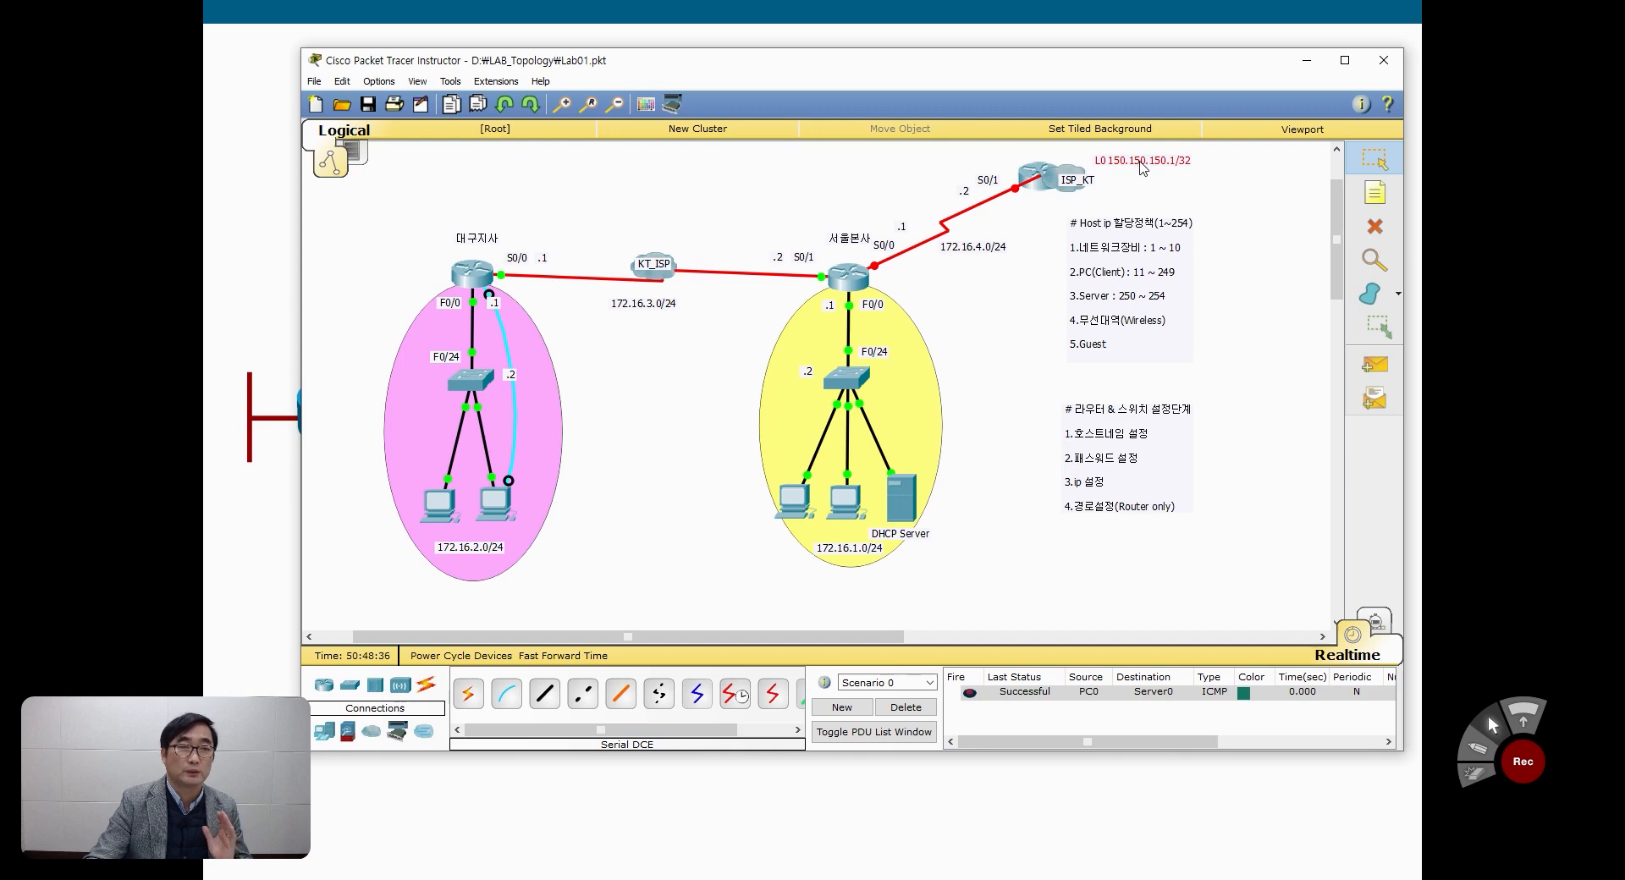
{"action": "left_click", "coordinate": [1043, 184]}
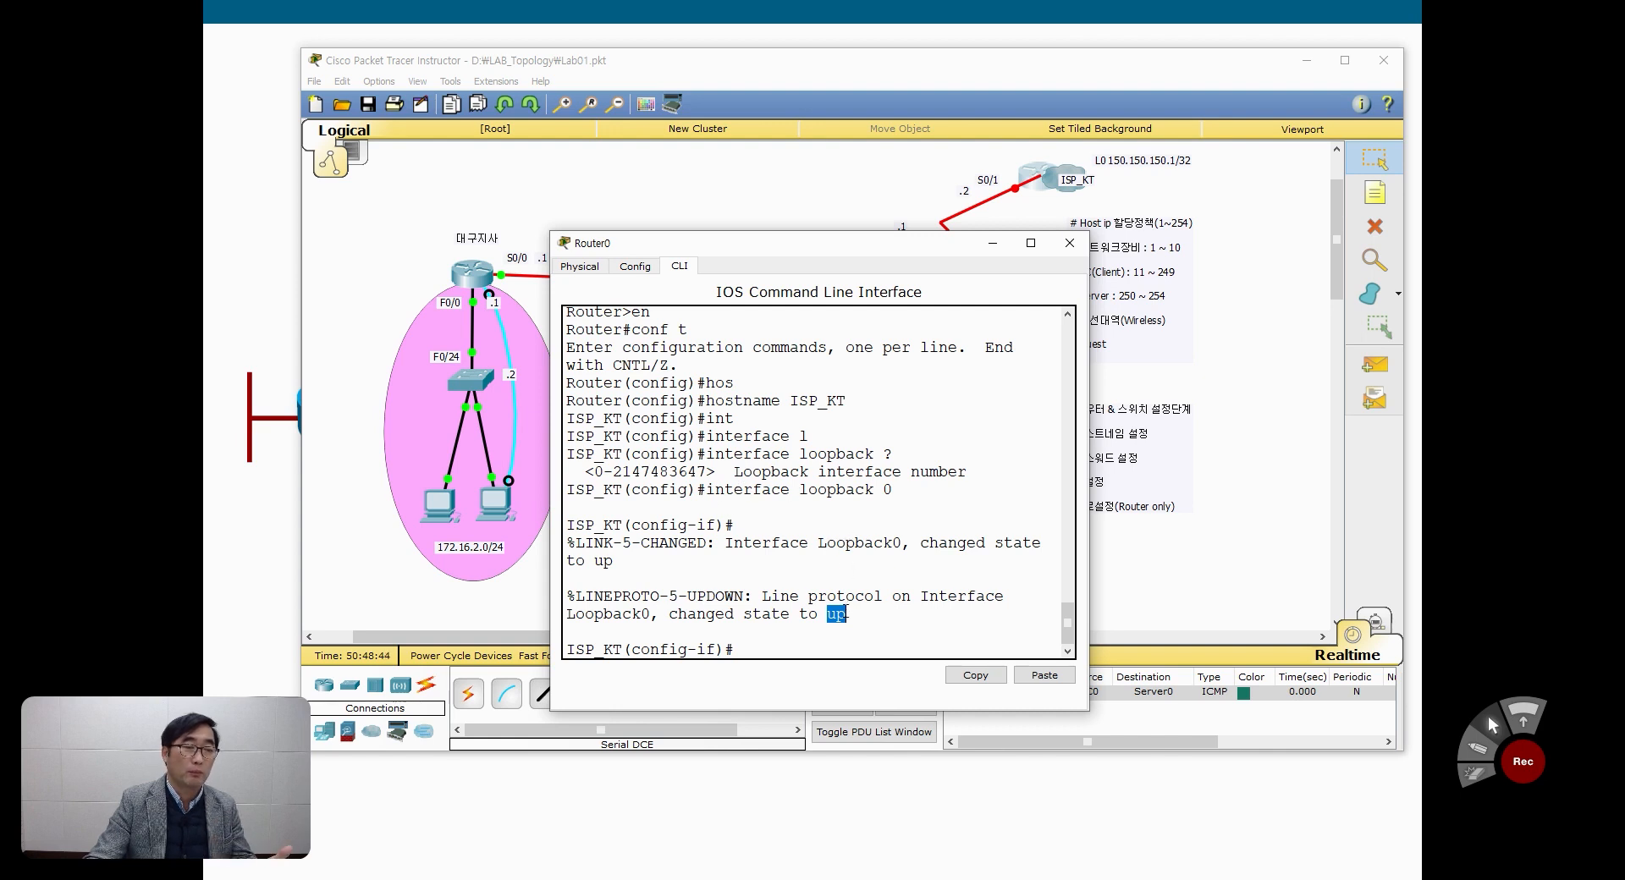
{"action": "left_click", "coordinate": [774, 646]}
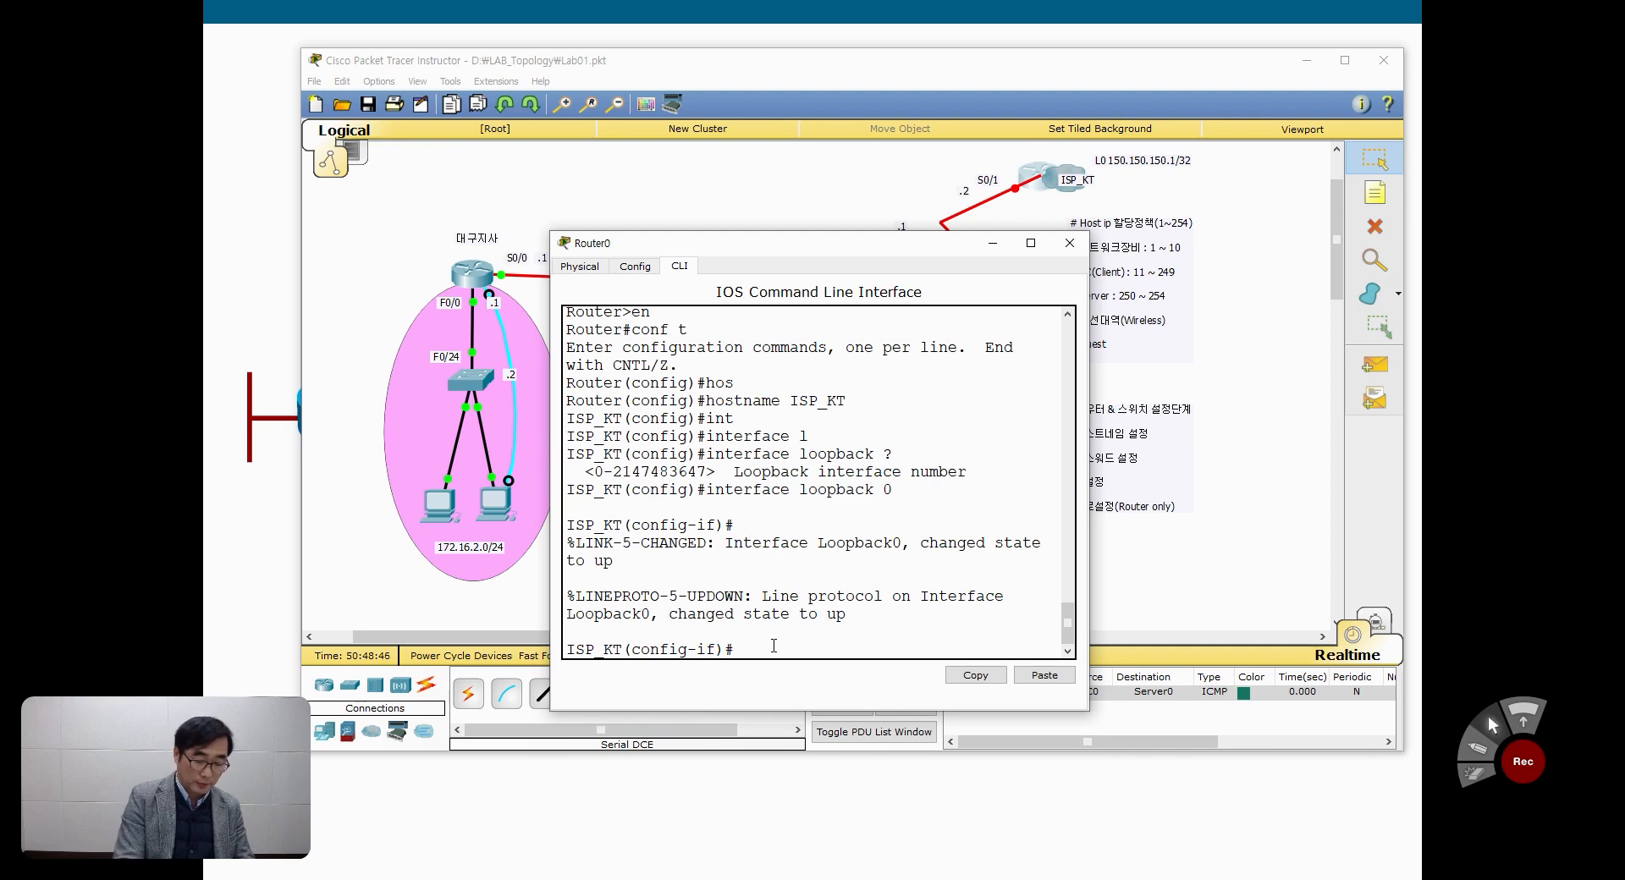
Step: Write the ip address command for loopback 0 with 150.150.150.1 and mask 255.255.255.255, and widen the command line window to review it
{"action": "type", "text": "ip add"}
{"action": "key", "text": "Tab"}
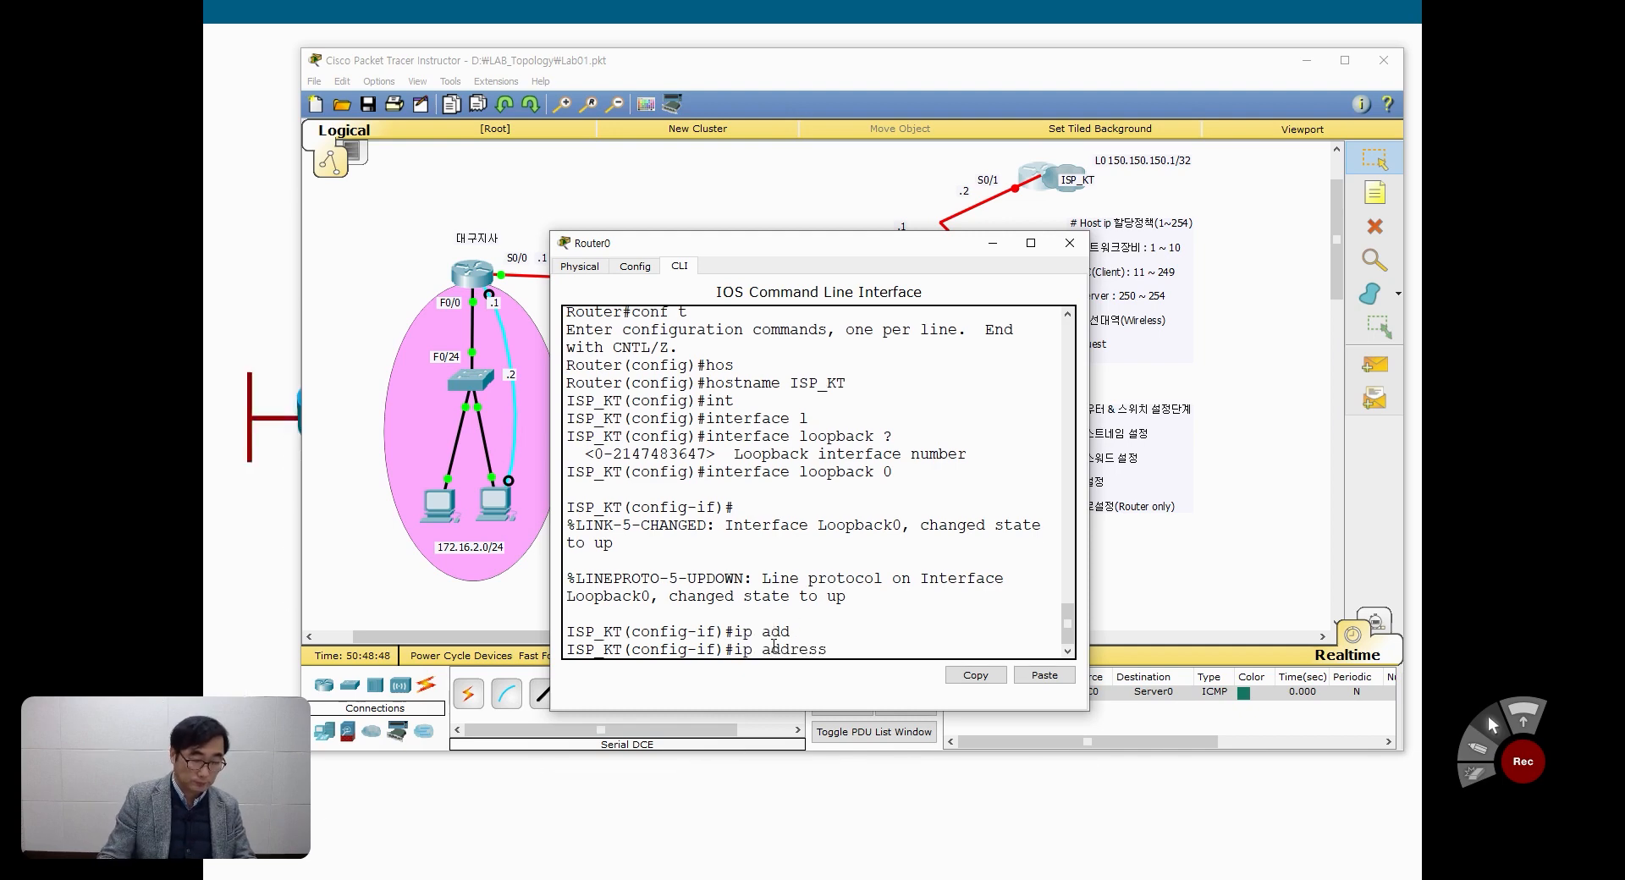
{"action": "type", "text": "150.150"}
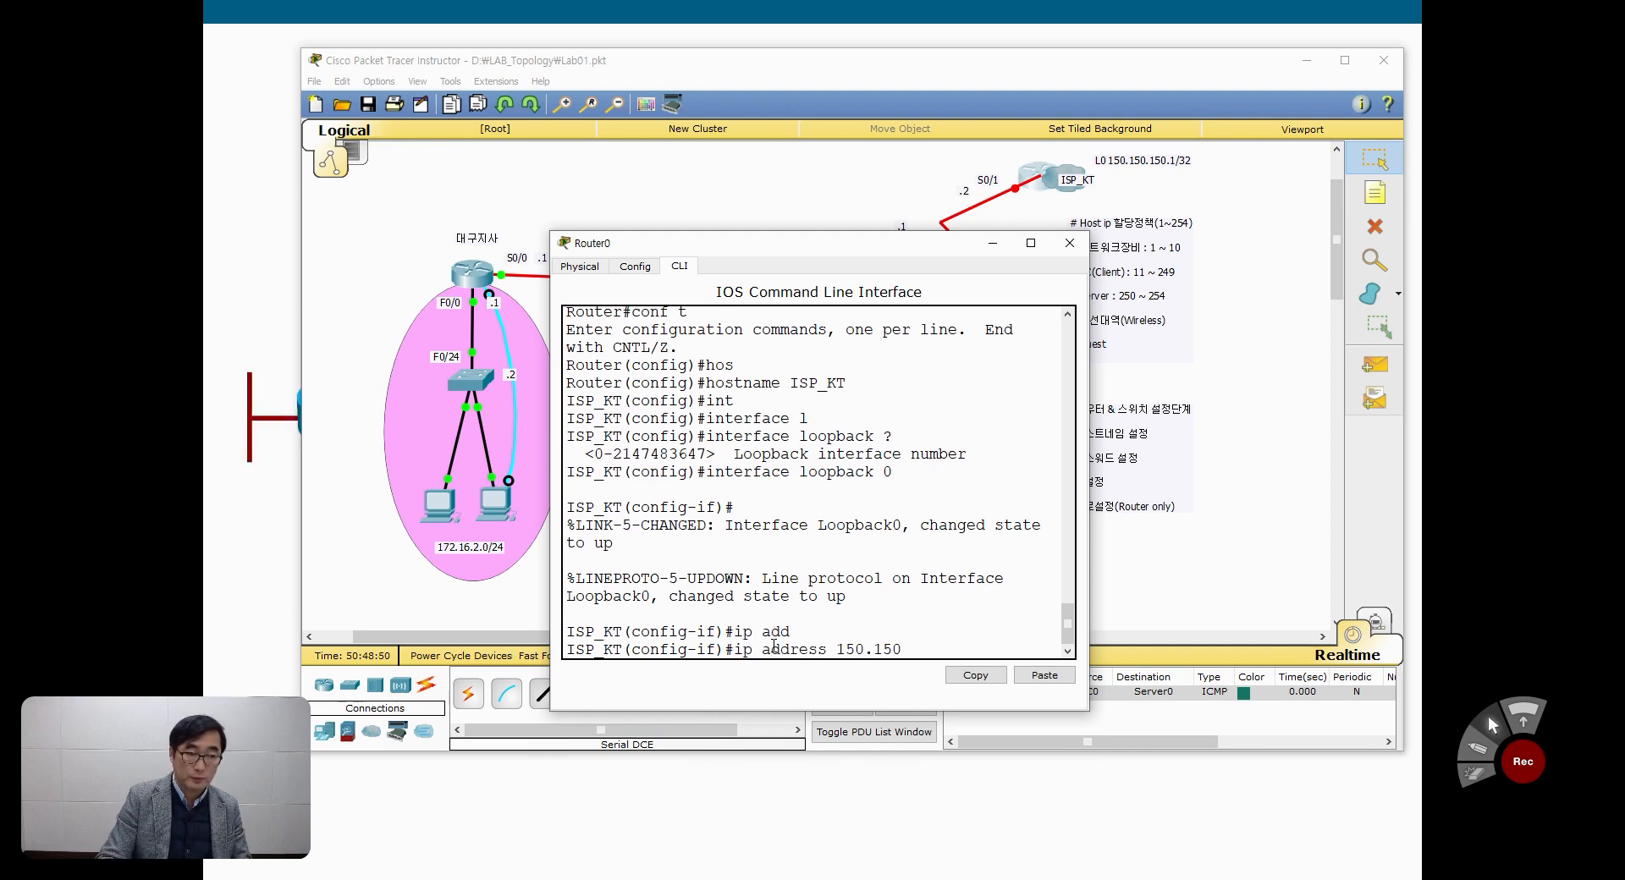
{"action": "type", "text": ".150.1 255.255.55"}
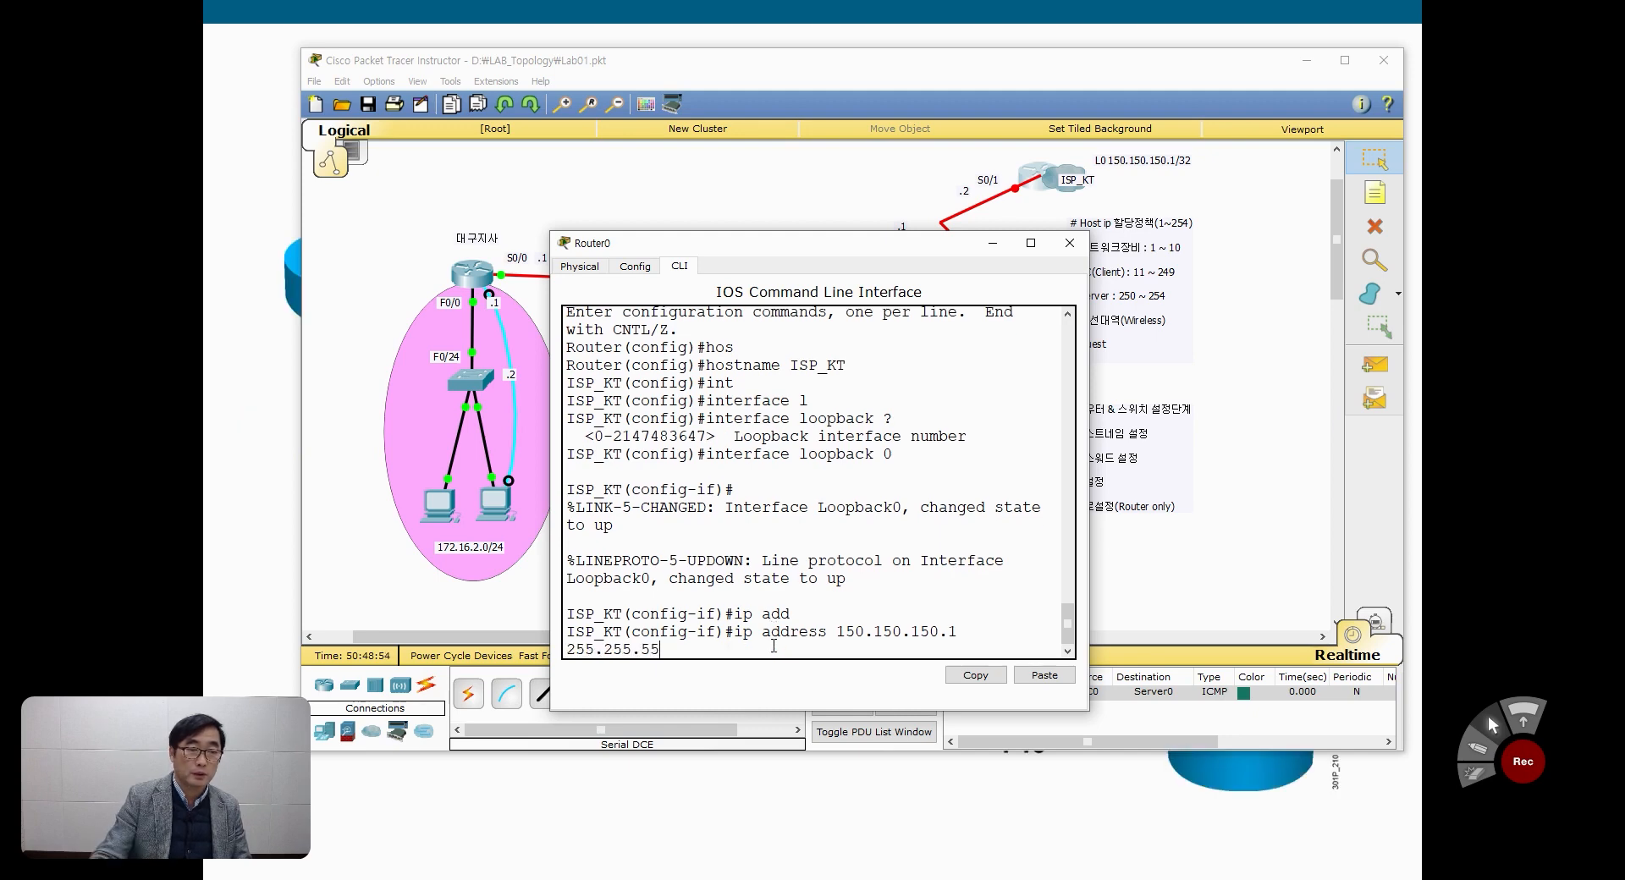
{"action": "key", "text": "BackSpace"}
{"action": "key", "text": "BackSpace"}
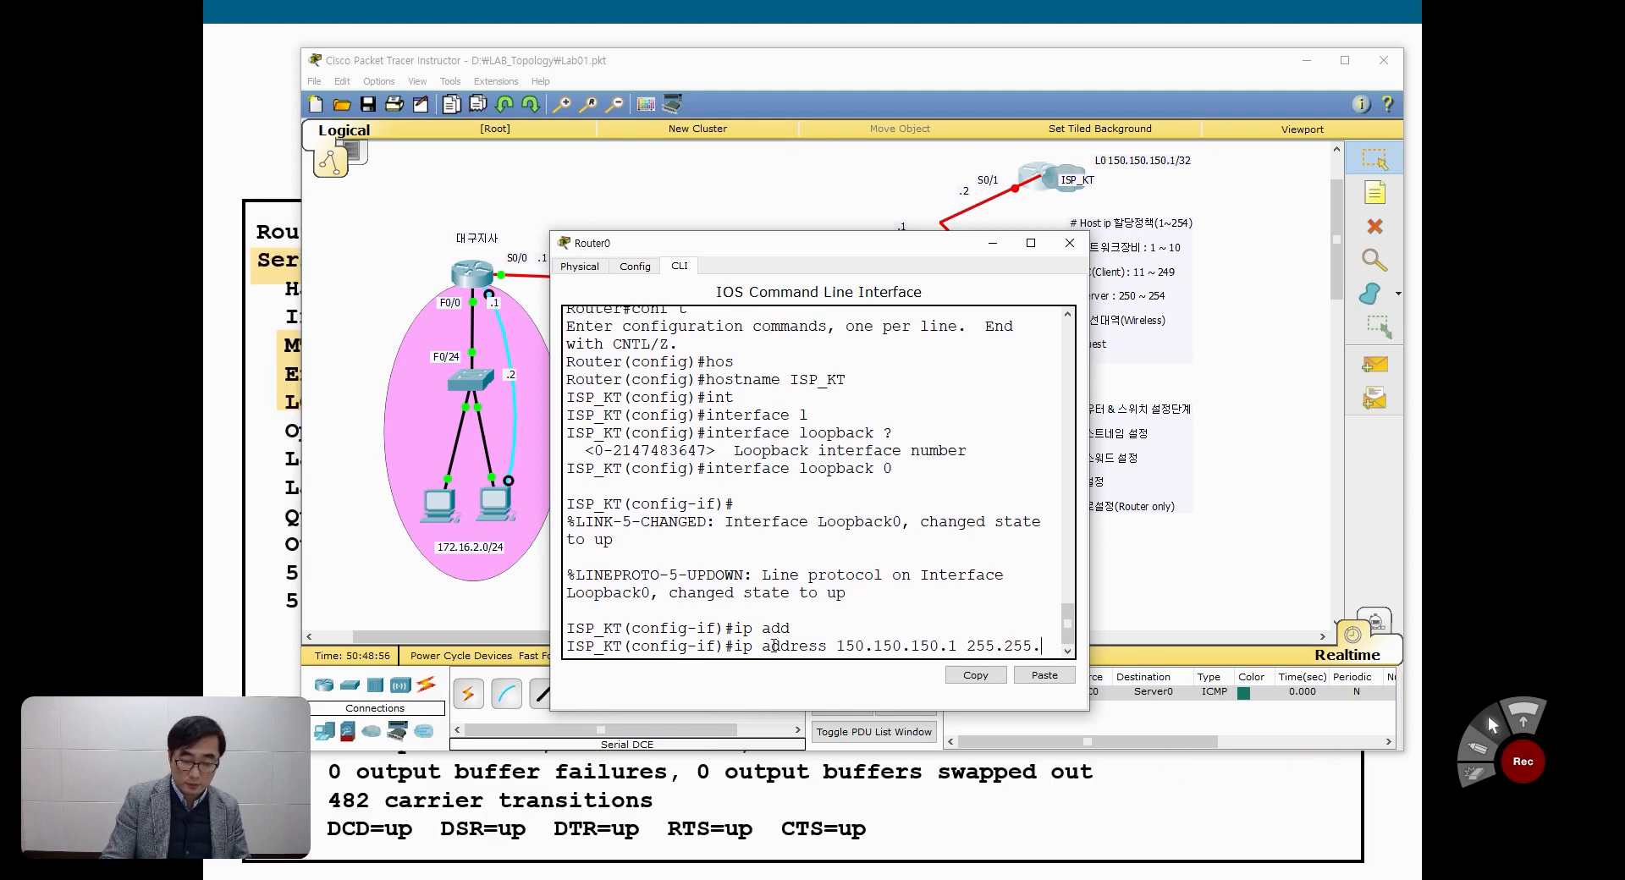
{"action": "type", "text": "255.255"}
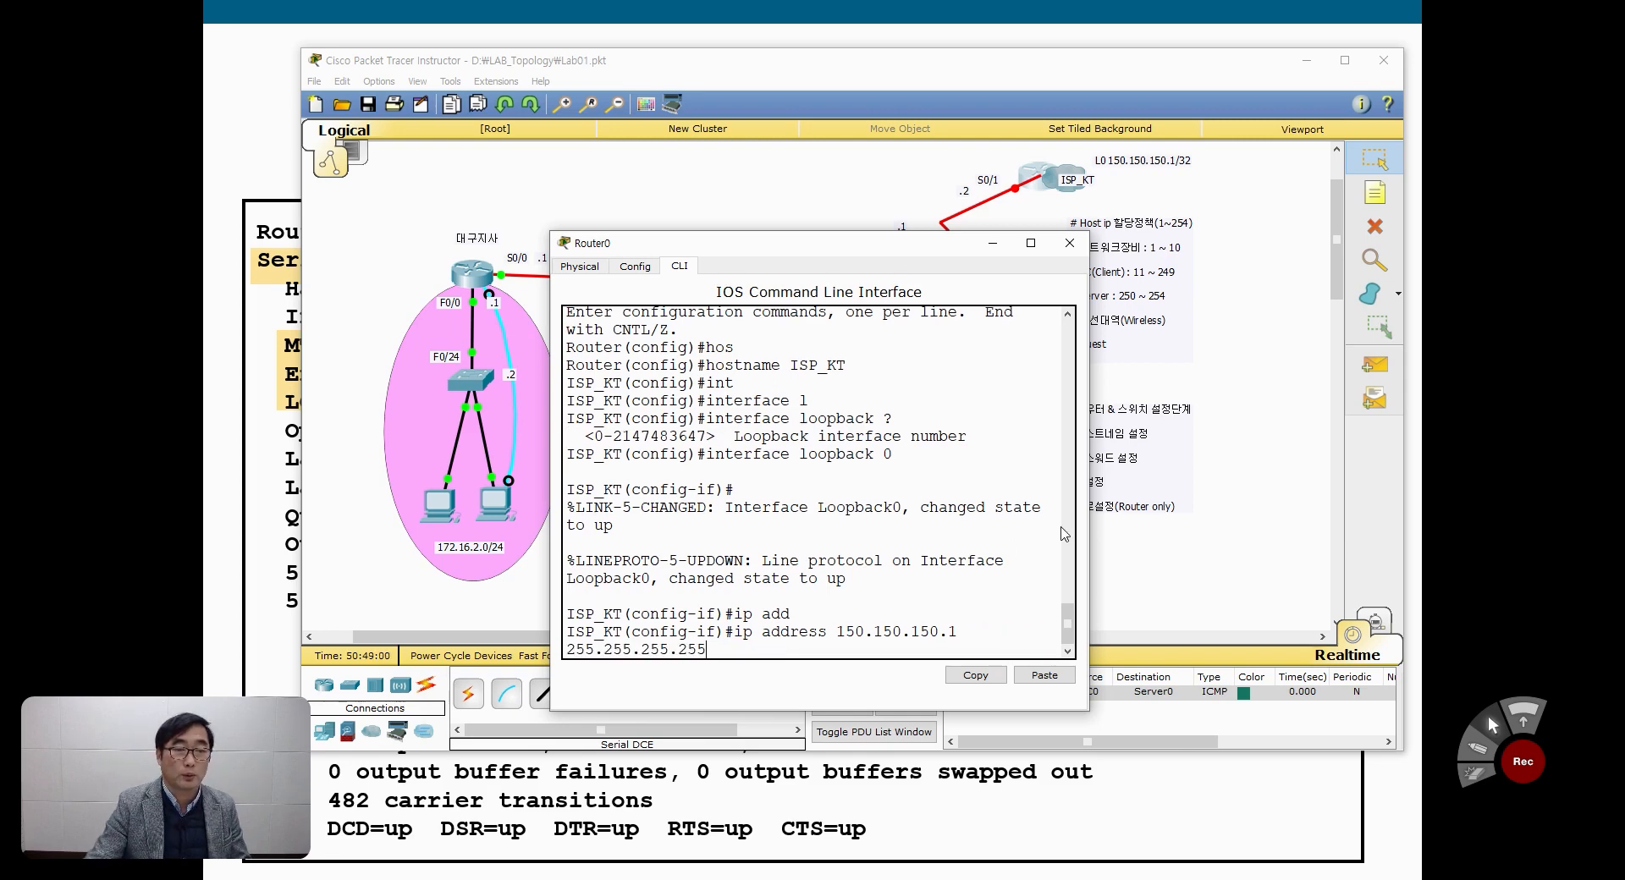
{"action": "left_click_drag", "start_coordinate": [1089, 533], "coordinate": [1210, 522]}
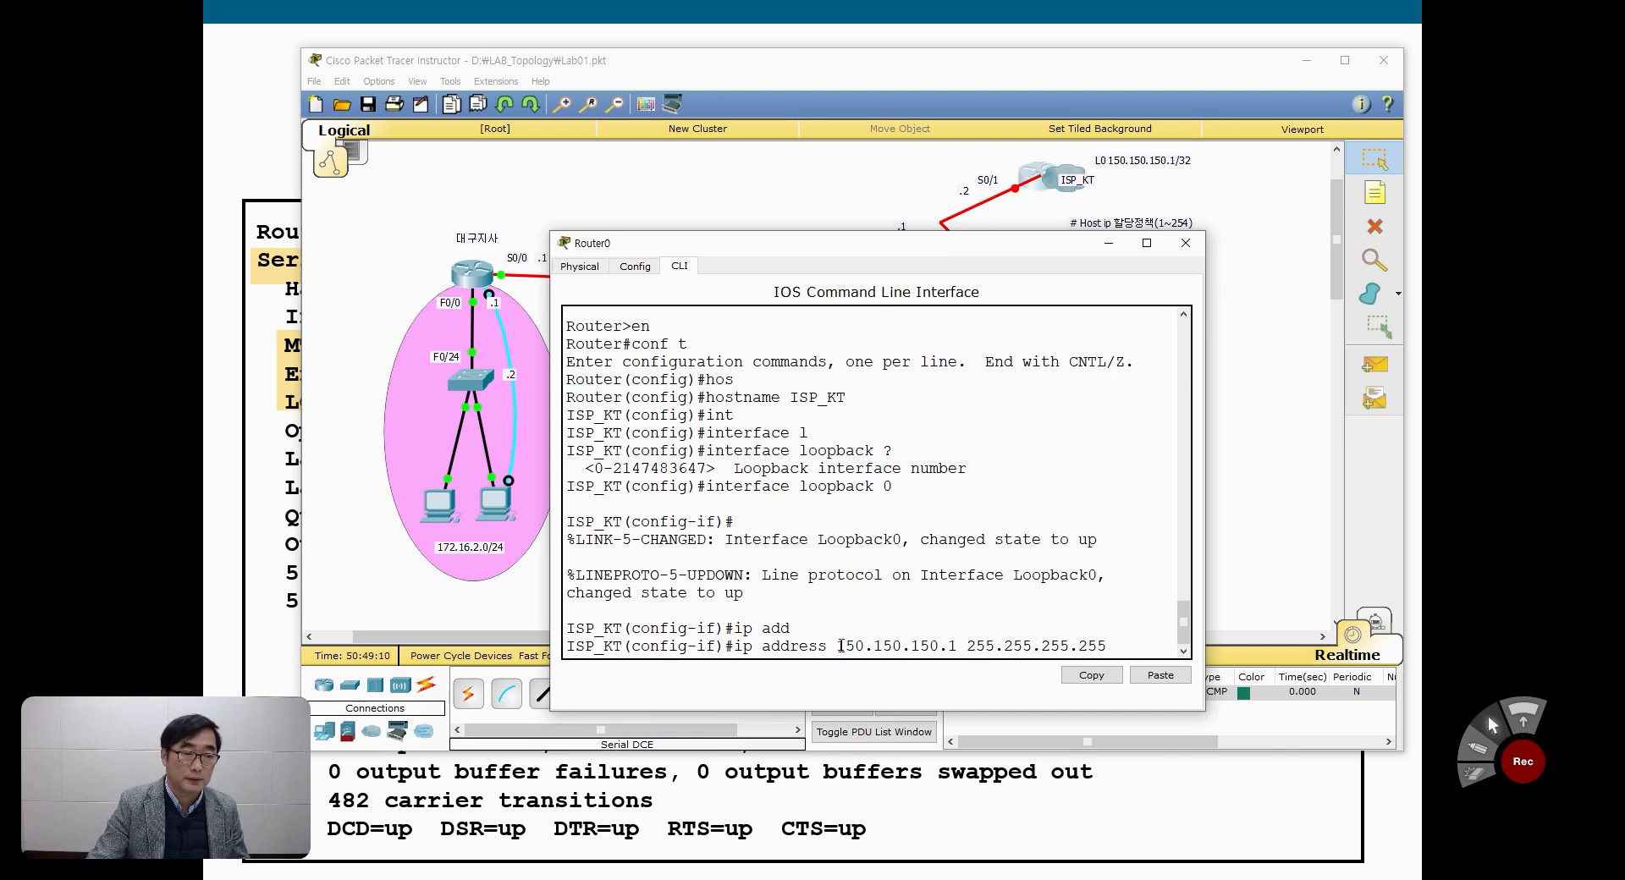
{"action": "left_click_drag", "start_coordinate": [838, 646], "coordinate": [1107, 649]}
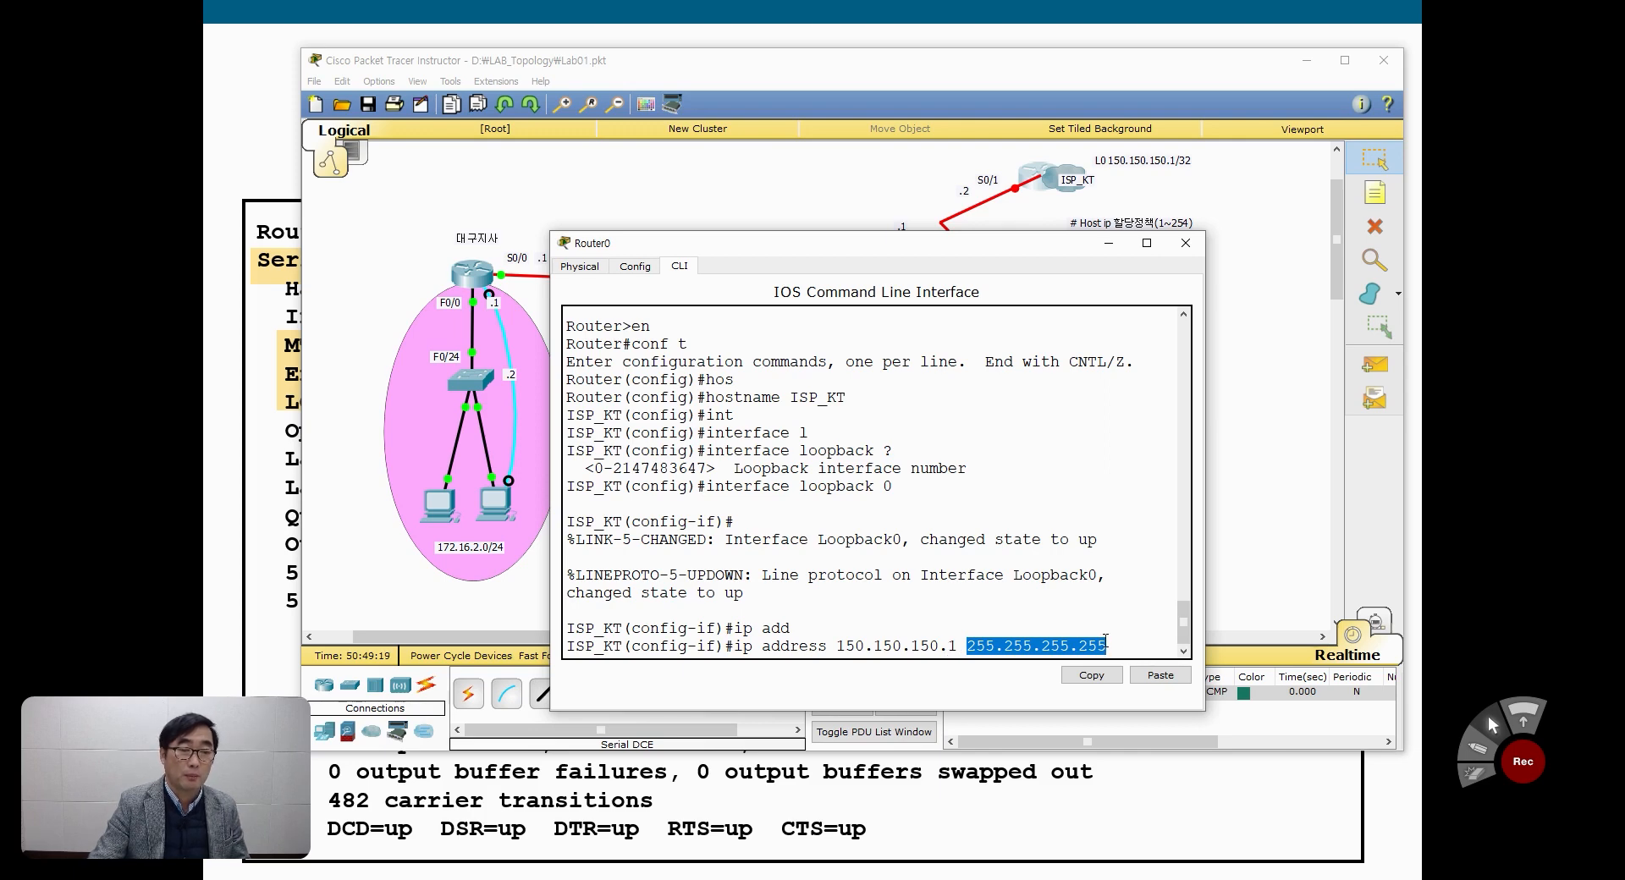
{"action": "left_click", "coordinate": [1116, 637]}
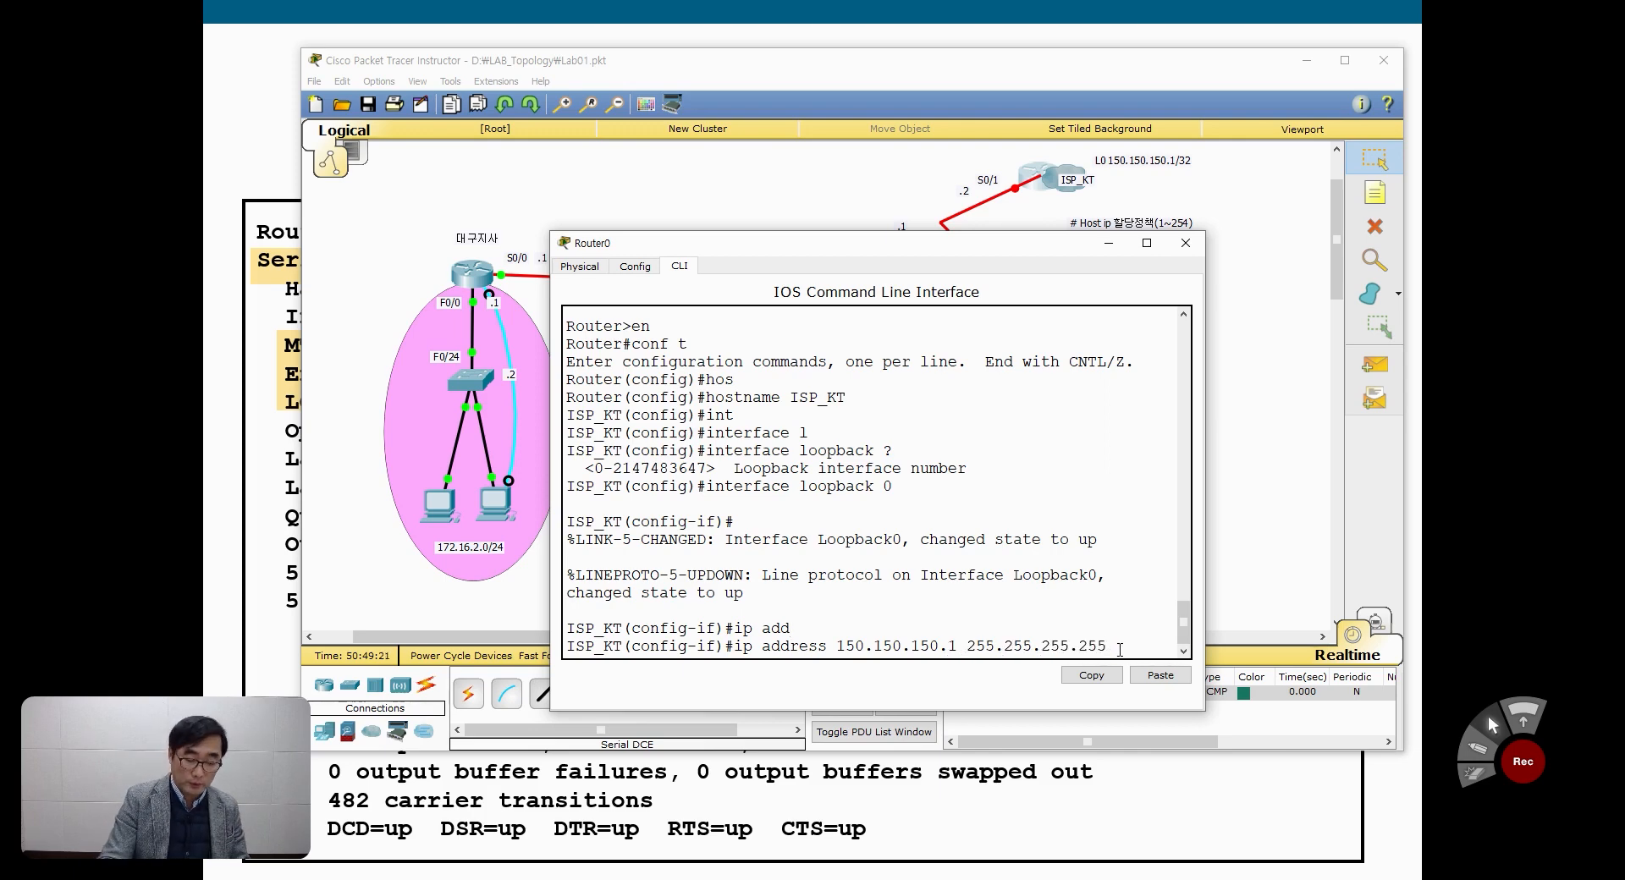
Step: Try 255.255.255.0 as the mask in the pending ip address command and restore it to 255.255.255.255
{"action": "key", "text": "BackSpace"}
{"action": "key", "text": "BackSpace"}
{"action": "key", "text": "BackSpace"}
{"action": "type", "text": "0"}
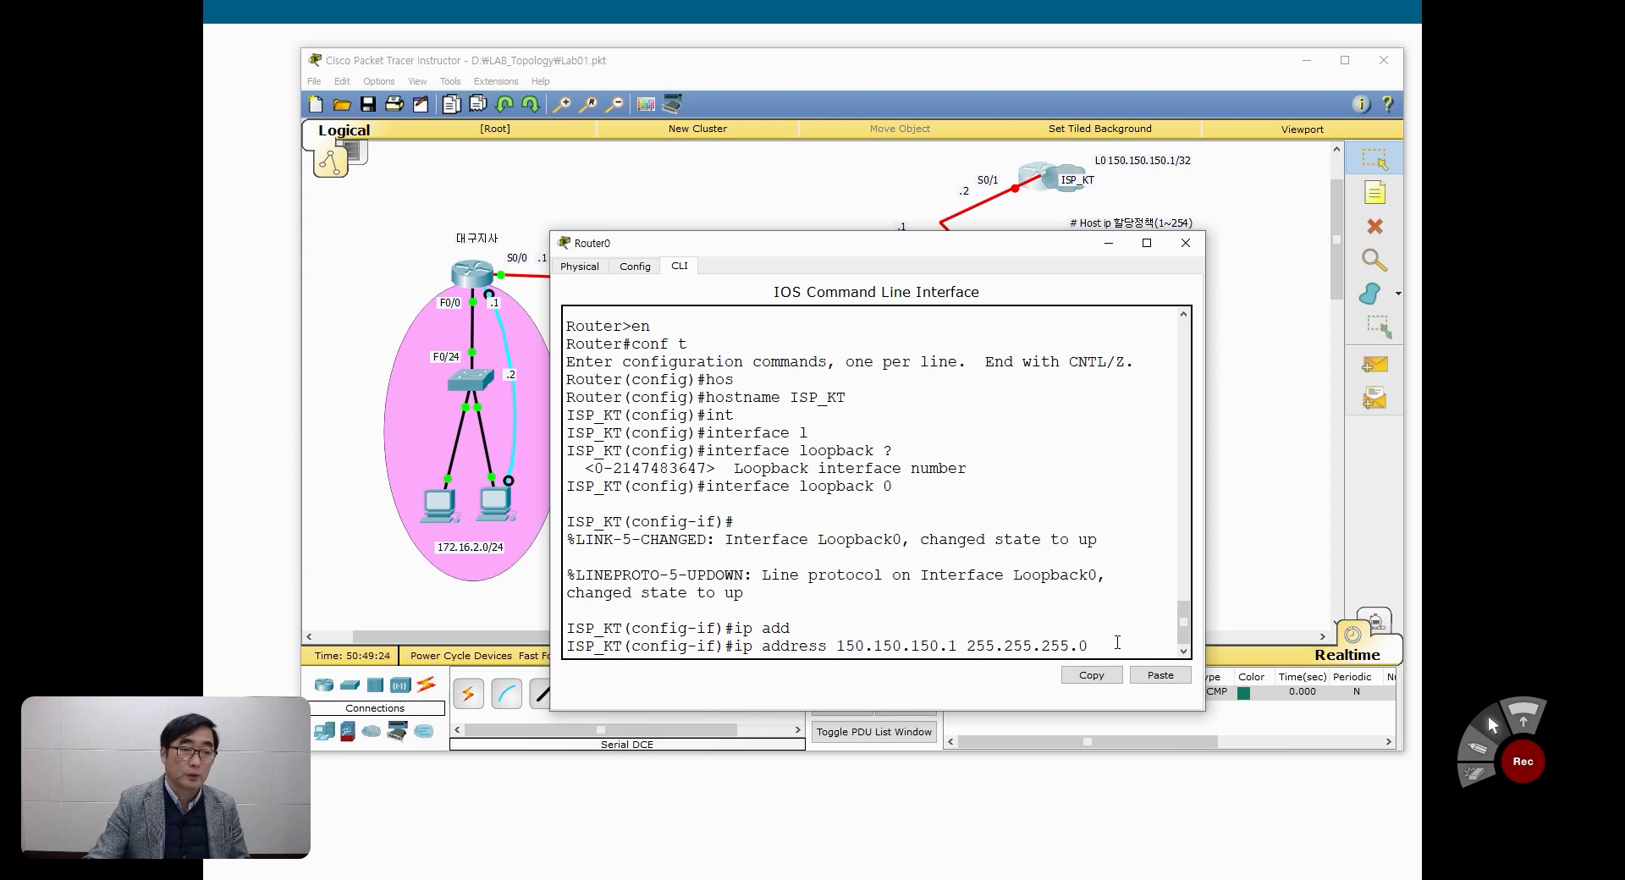
{"action": "left_click_drag", "start_coordinate": [947, 648], "coordinate": [957, 648]}
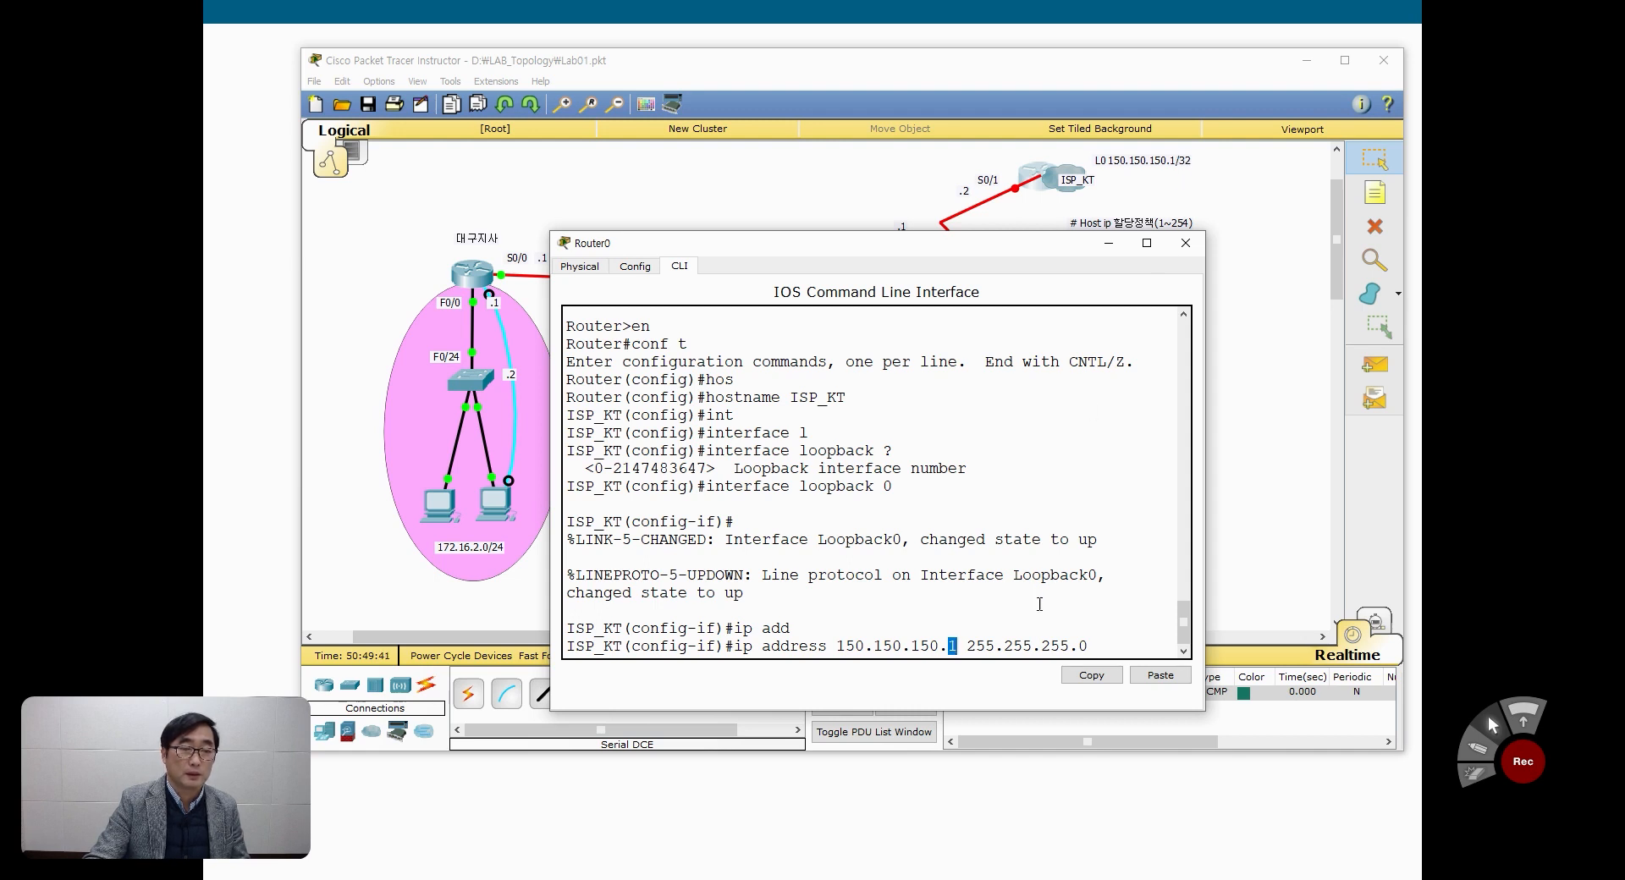
{"action": "key", "text": "End"}
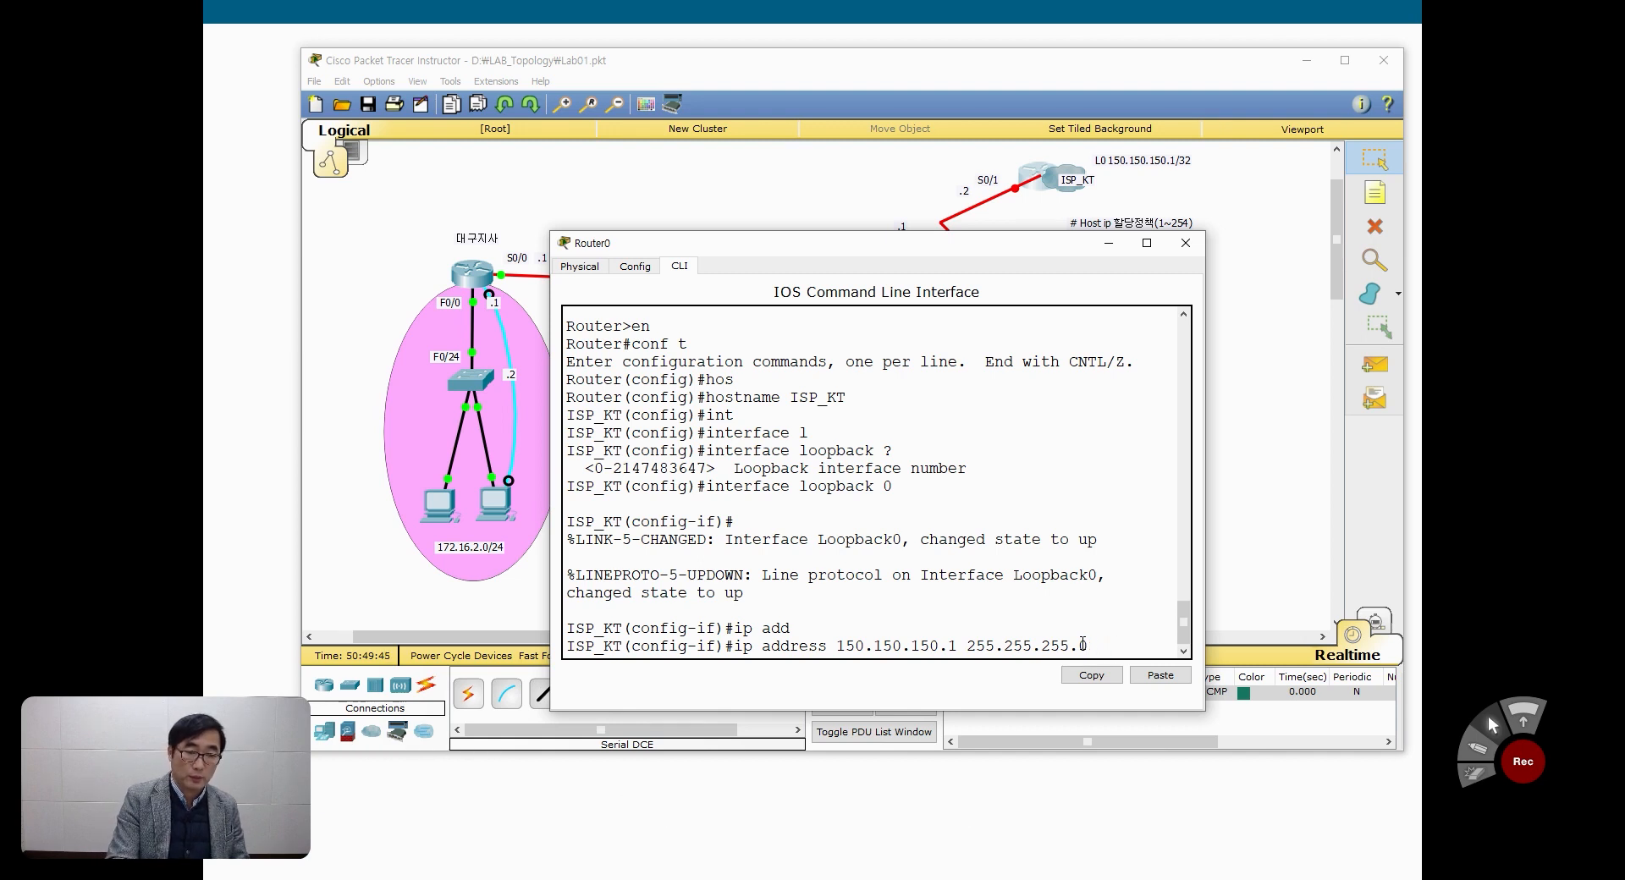
{"action": "key", "text": "BackSpace"}
{"action": "type", "text": "255"}
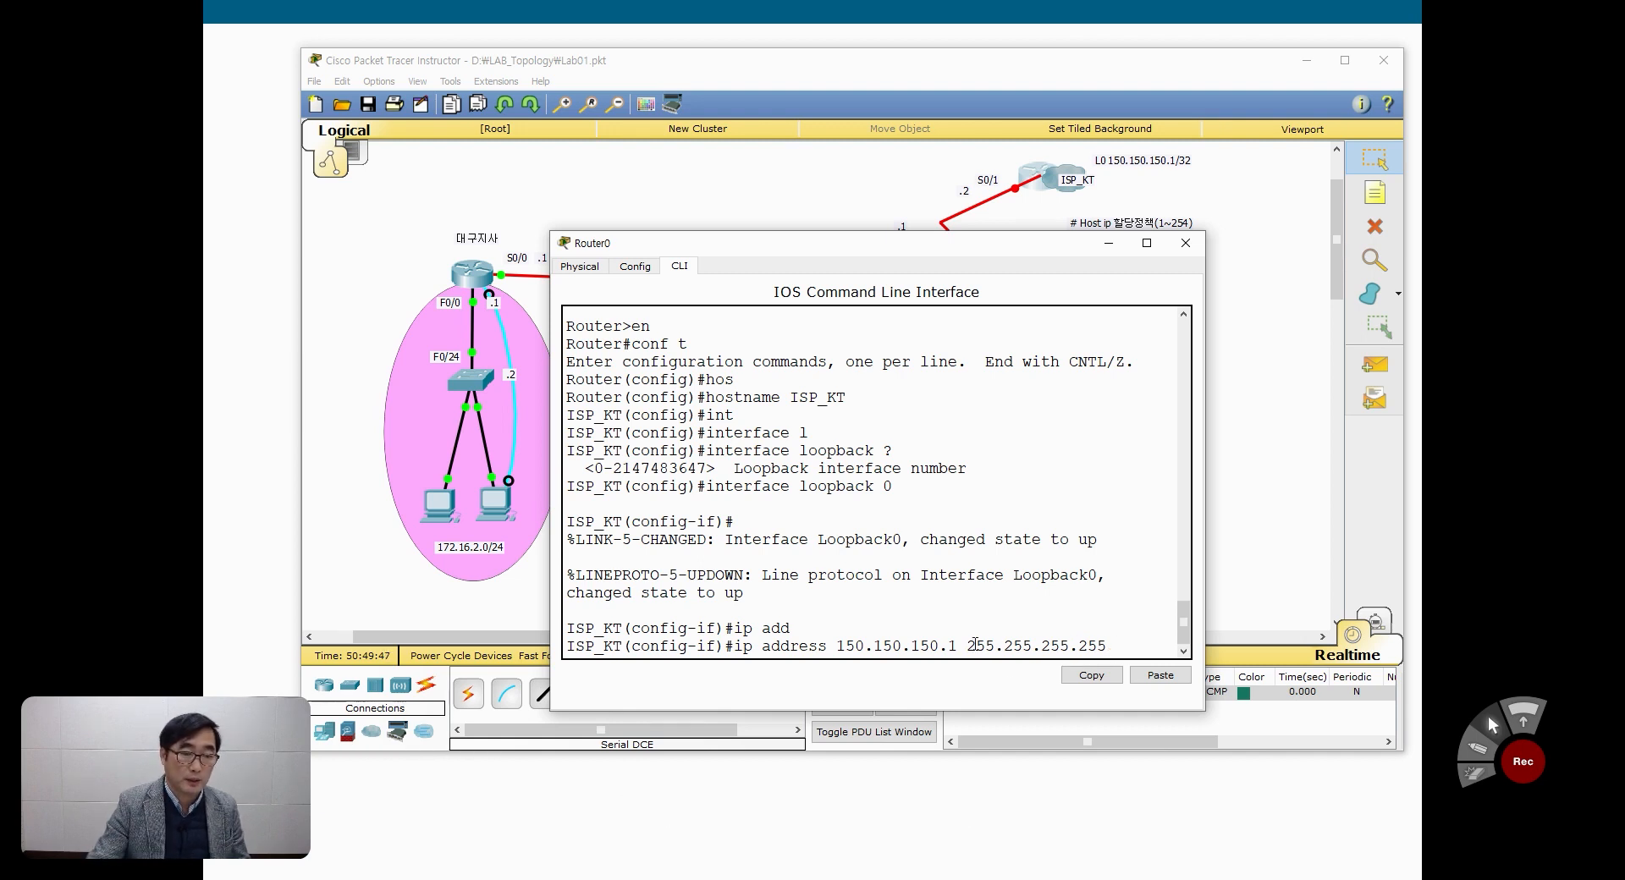
Step: Submit the pending command assigning 150.150.150.1 with mask 255.255.255.255 to loopback 0
{"action": "key", "text": "Left"}
{"action": "key", "text": "Left"}
{"action": "key", "text": "Left"}
{"action": "key", "text": "Left"}
{"action": "key", "text": "Left"}
{"action": "key", "text": "Left"}
{"action": "key", "text": "Left"}
{"action": "key", "text": "Left"}
{"action": "key", "text": "Left"}
{"action": "key", "text": "Left"}
{"action": "key", "text": "Left"}
{"action": "key", "text": "Left"}
{"action": "key", "text": "Left"}
{"action": "key", "text": "Left"}
{"action": "key", "text": "Left"}
{"action": "key", "text": "Left"}
{"action": "key", "text": "Left"}
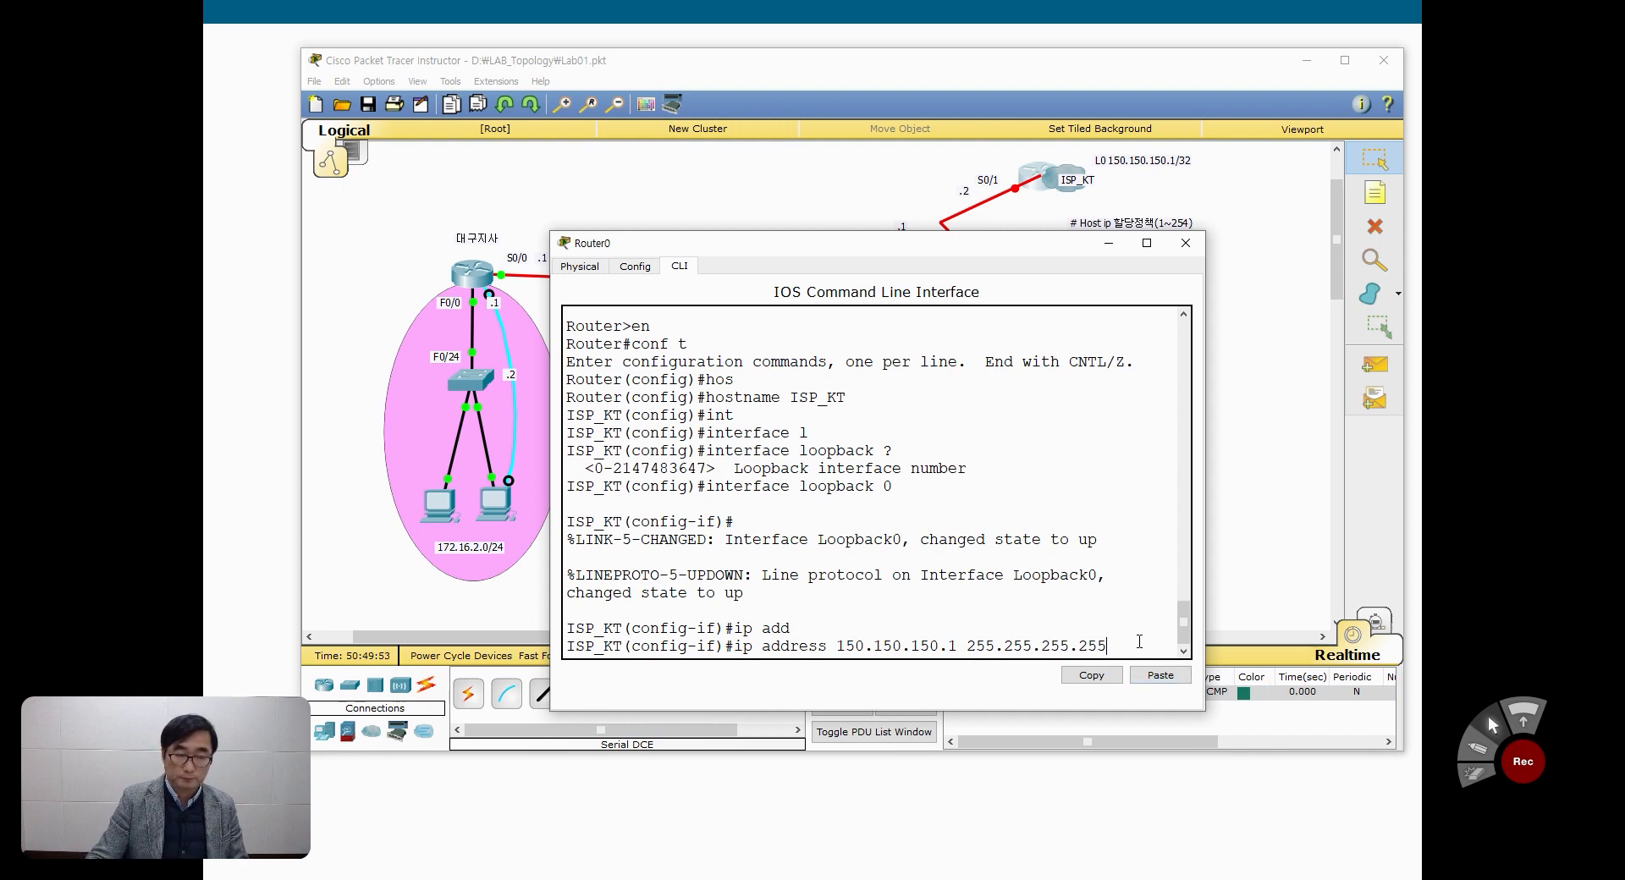
{"action": "key", "text": "Return"}
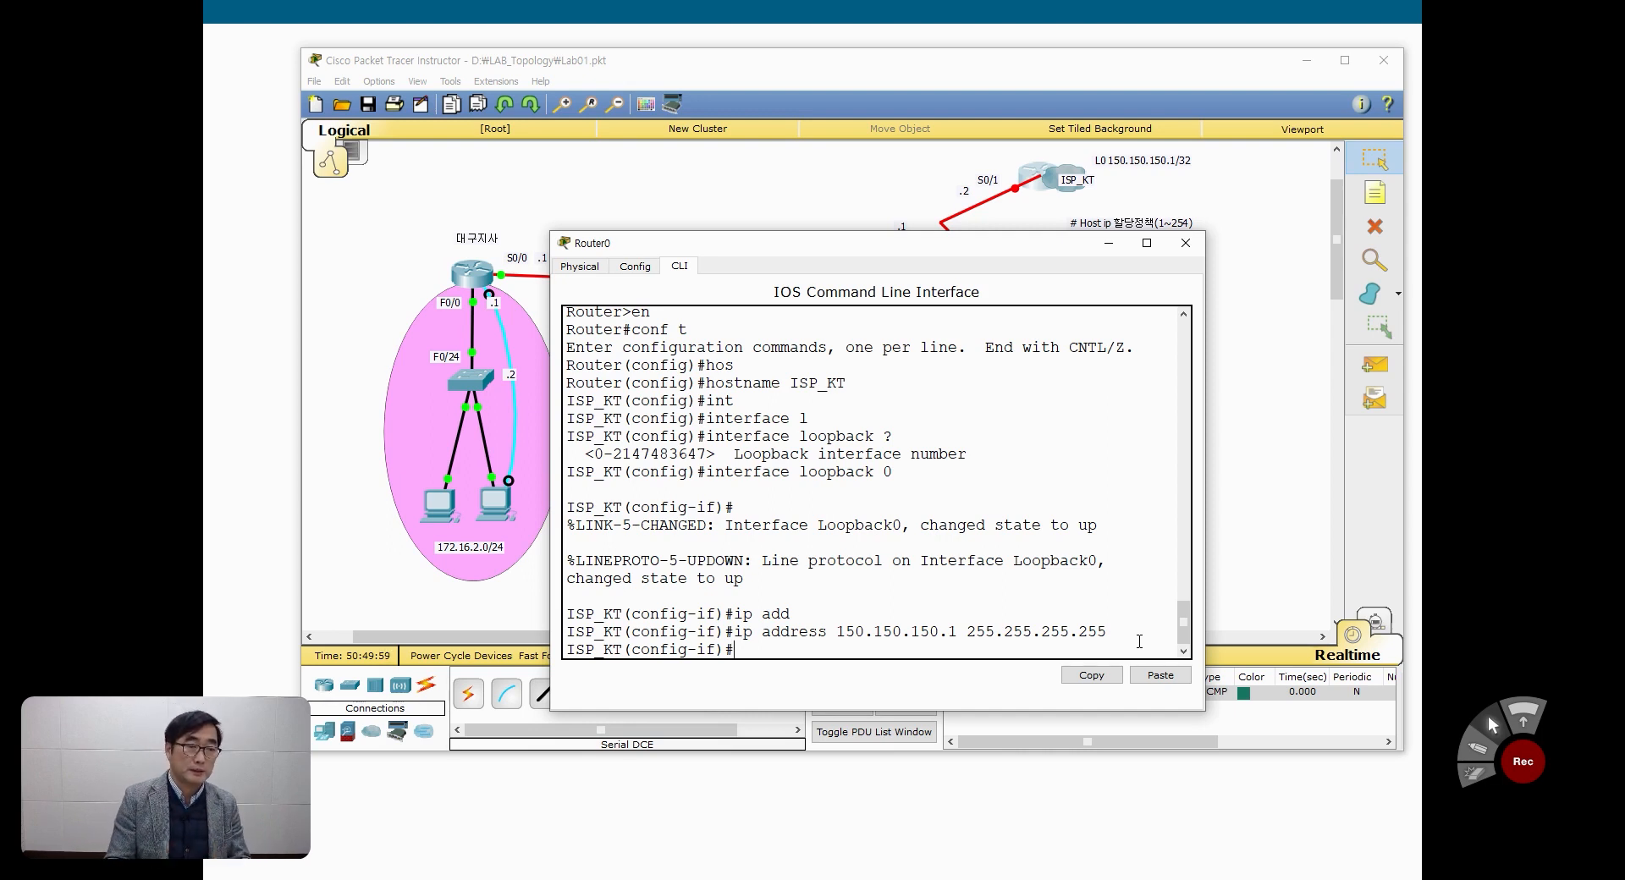
Step: Enter interface configuration mode for serial 0/1 on ISP_KT and highlight the config-if part of the prompts
{"action": "type", "text": "int s"}
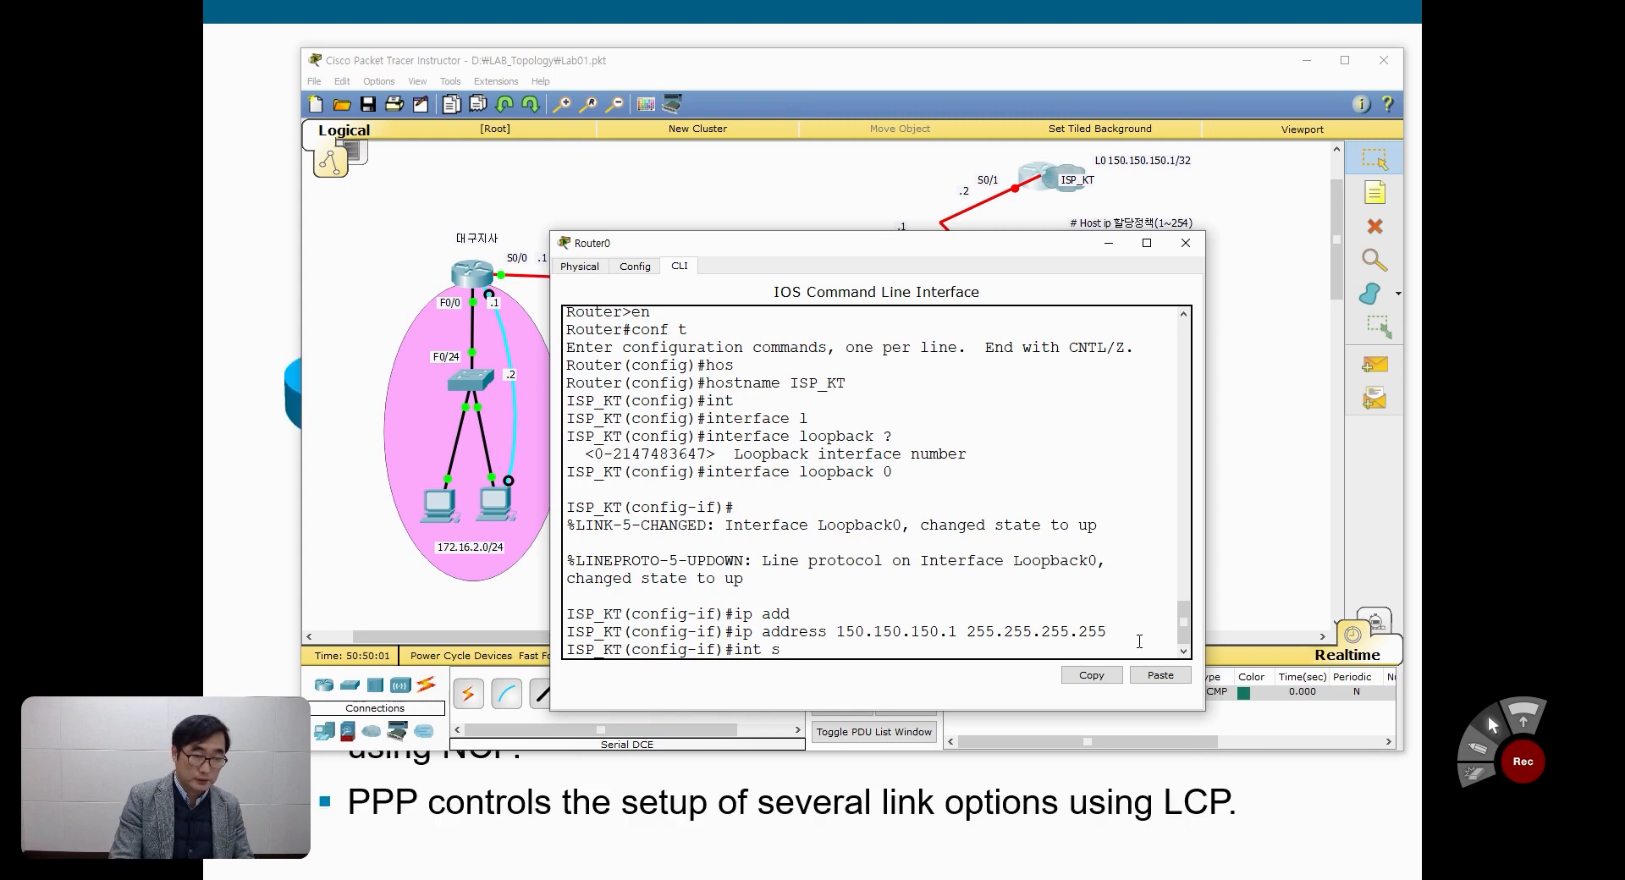
{"action": "type", "text": "0/"}
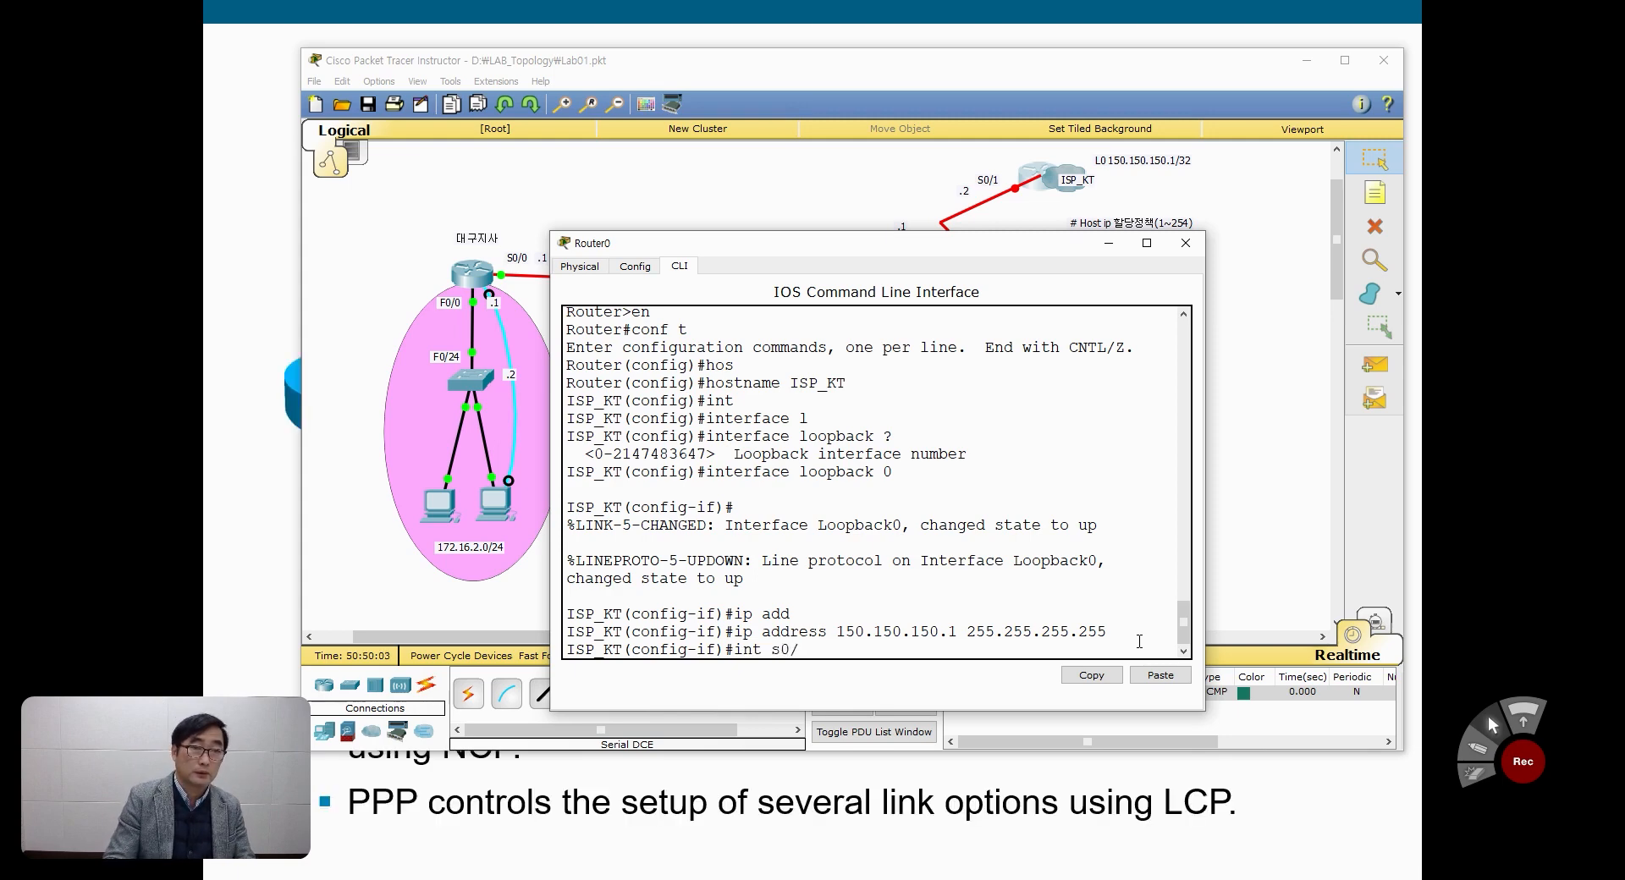
{"action": "type", "text": "1"}
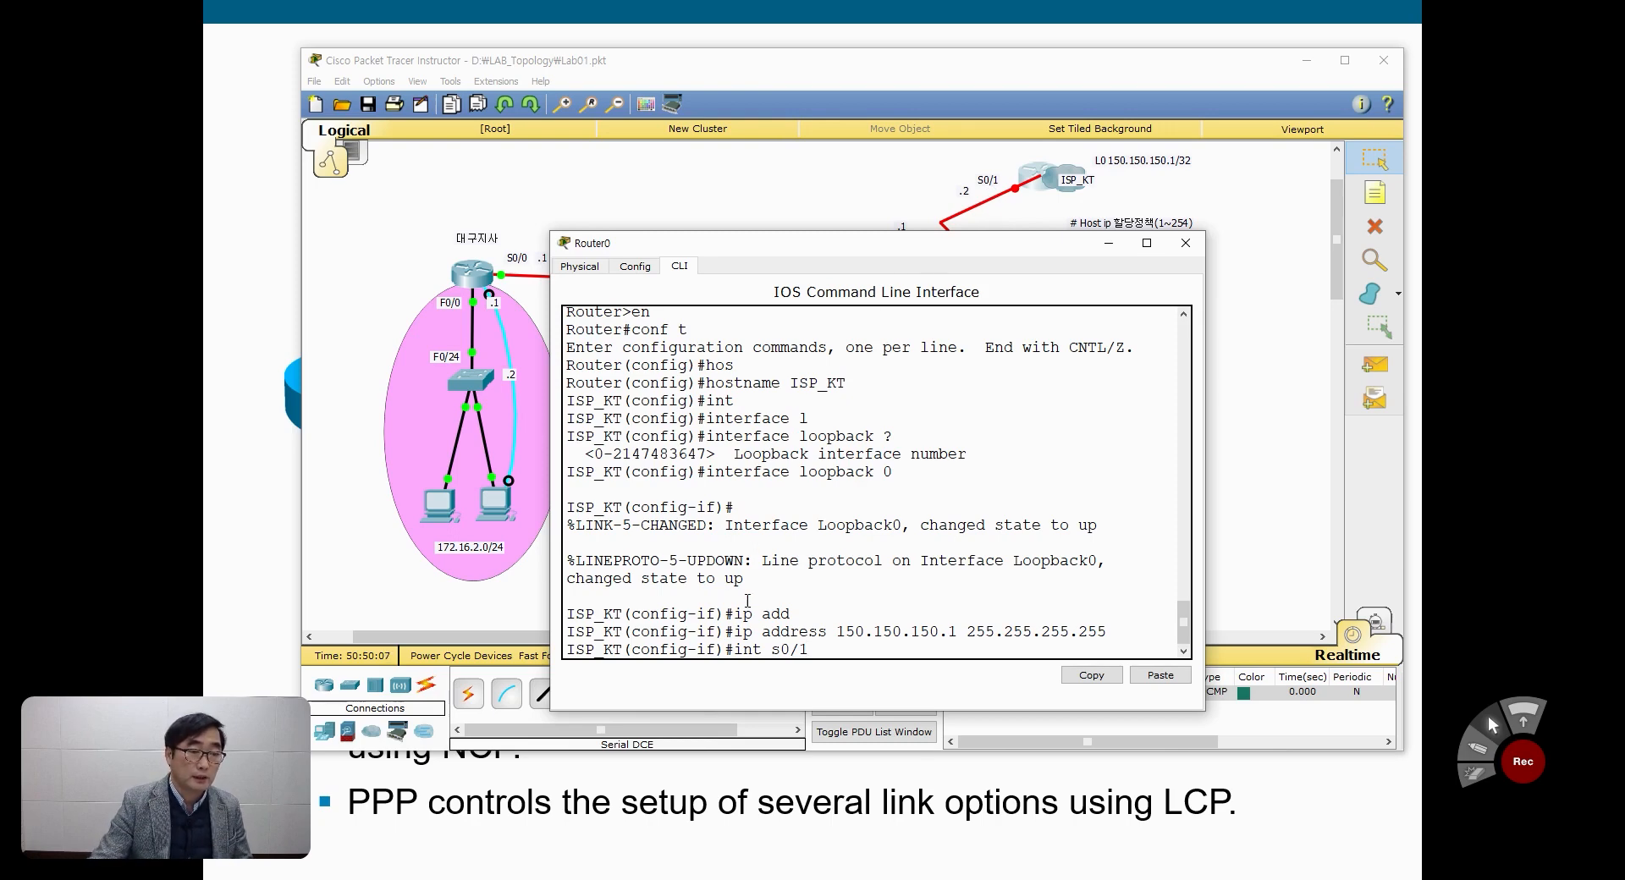
{"action": "left_click_drag", "start_coordinate": [736, 649], "coordinate": [805, 648]}
{"action": "left_click", "coordinate": [823, 647]}
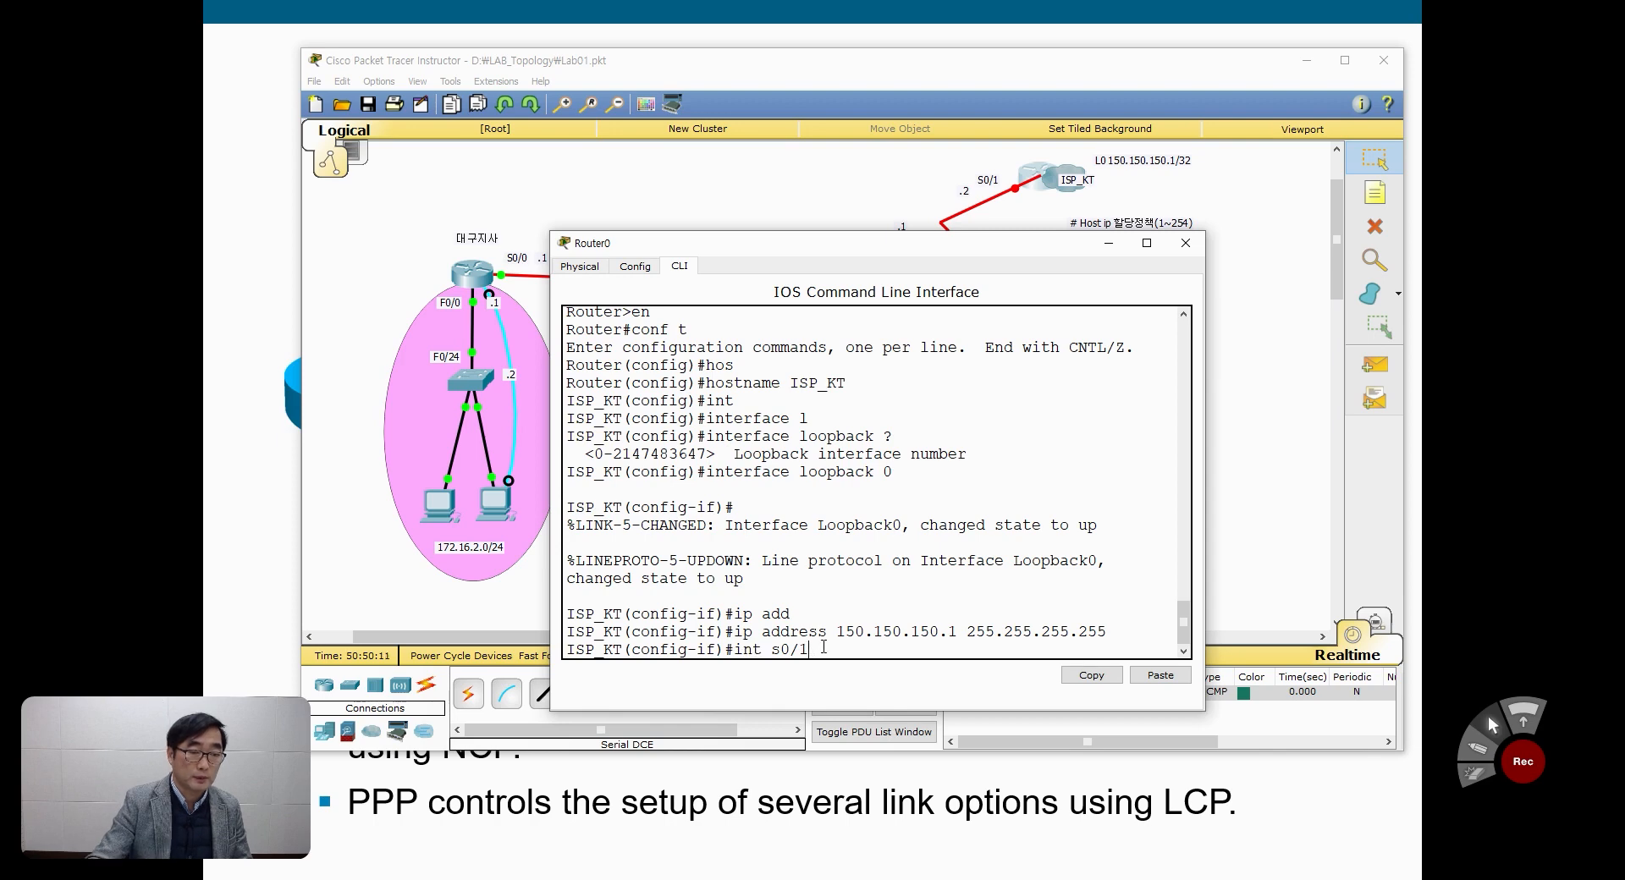
{"action": "key", "text": "Return"}
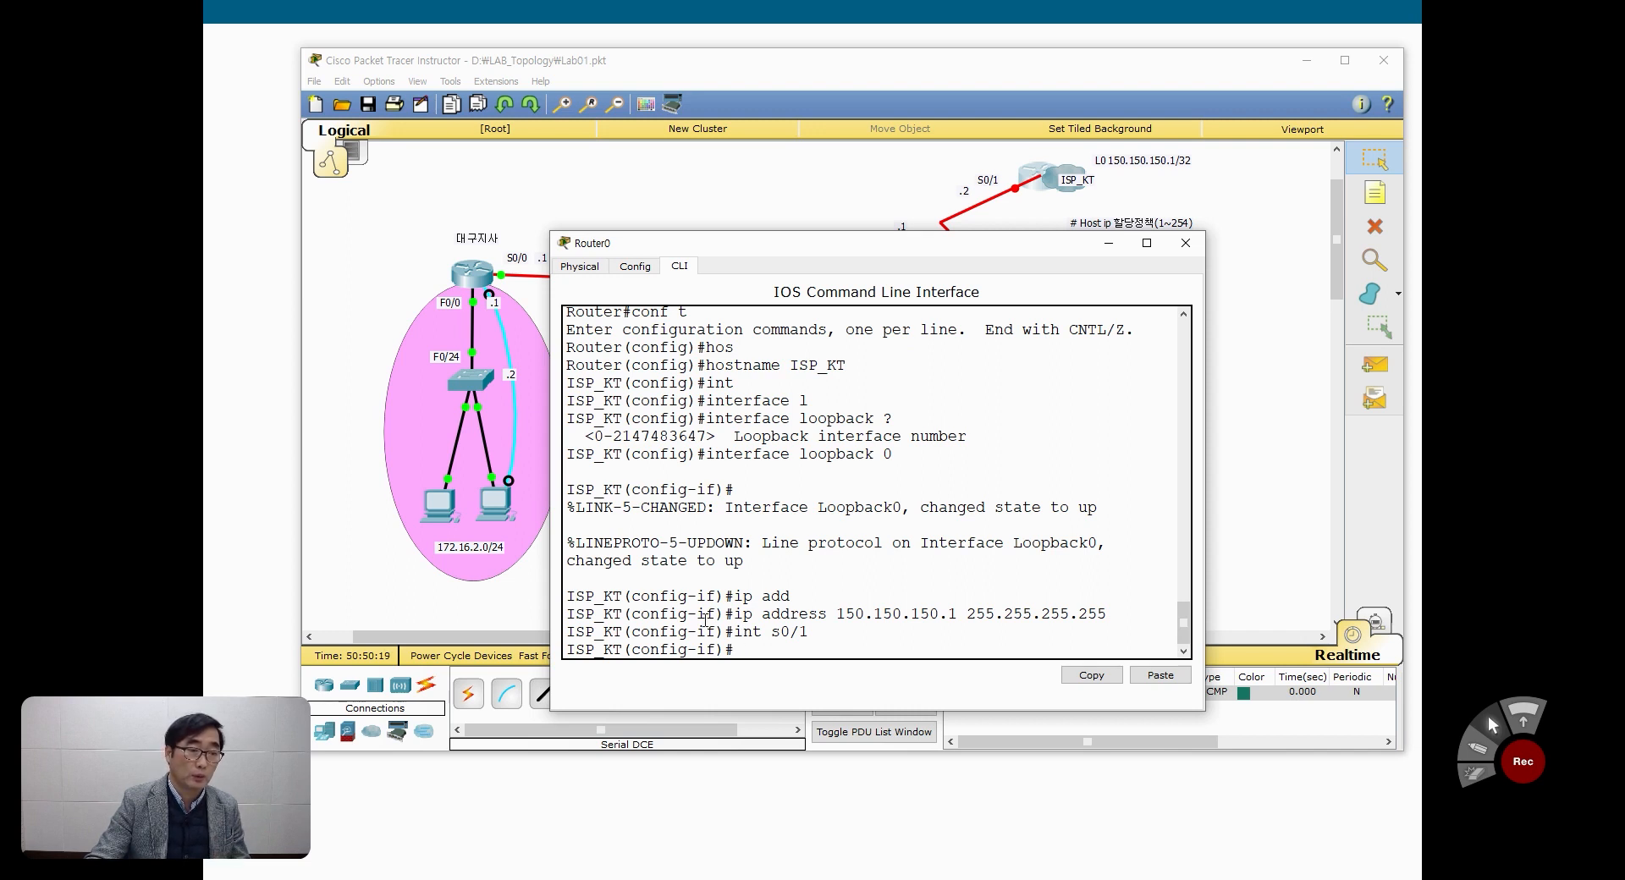
{"action": "left_click_drag", "start_coordinate": [699, 631], "coordinate": [720, 631]}
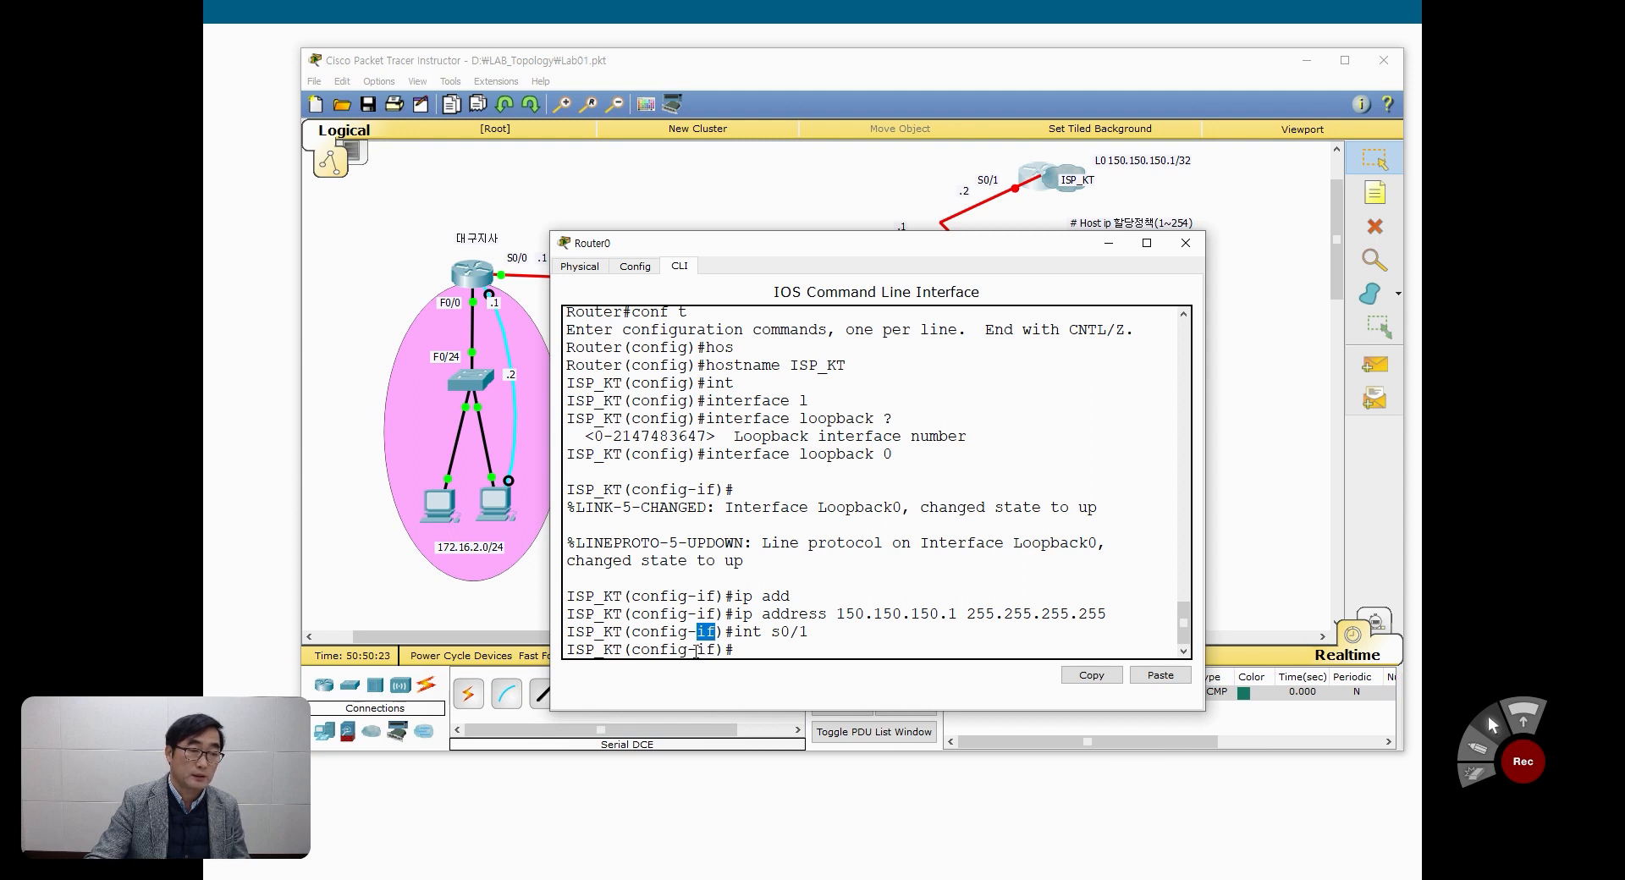
{"action": "left_click_drag", "start_coordinate": [700, 650], "coordinate": [717, 649]}
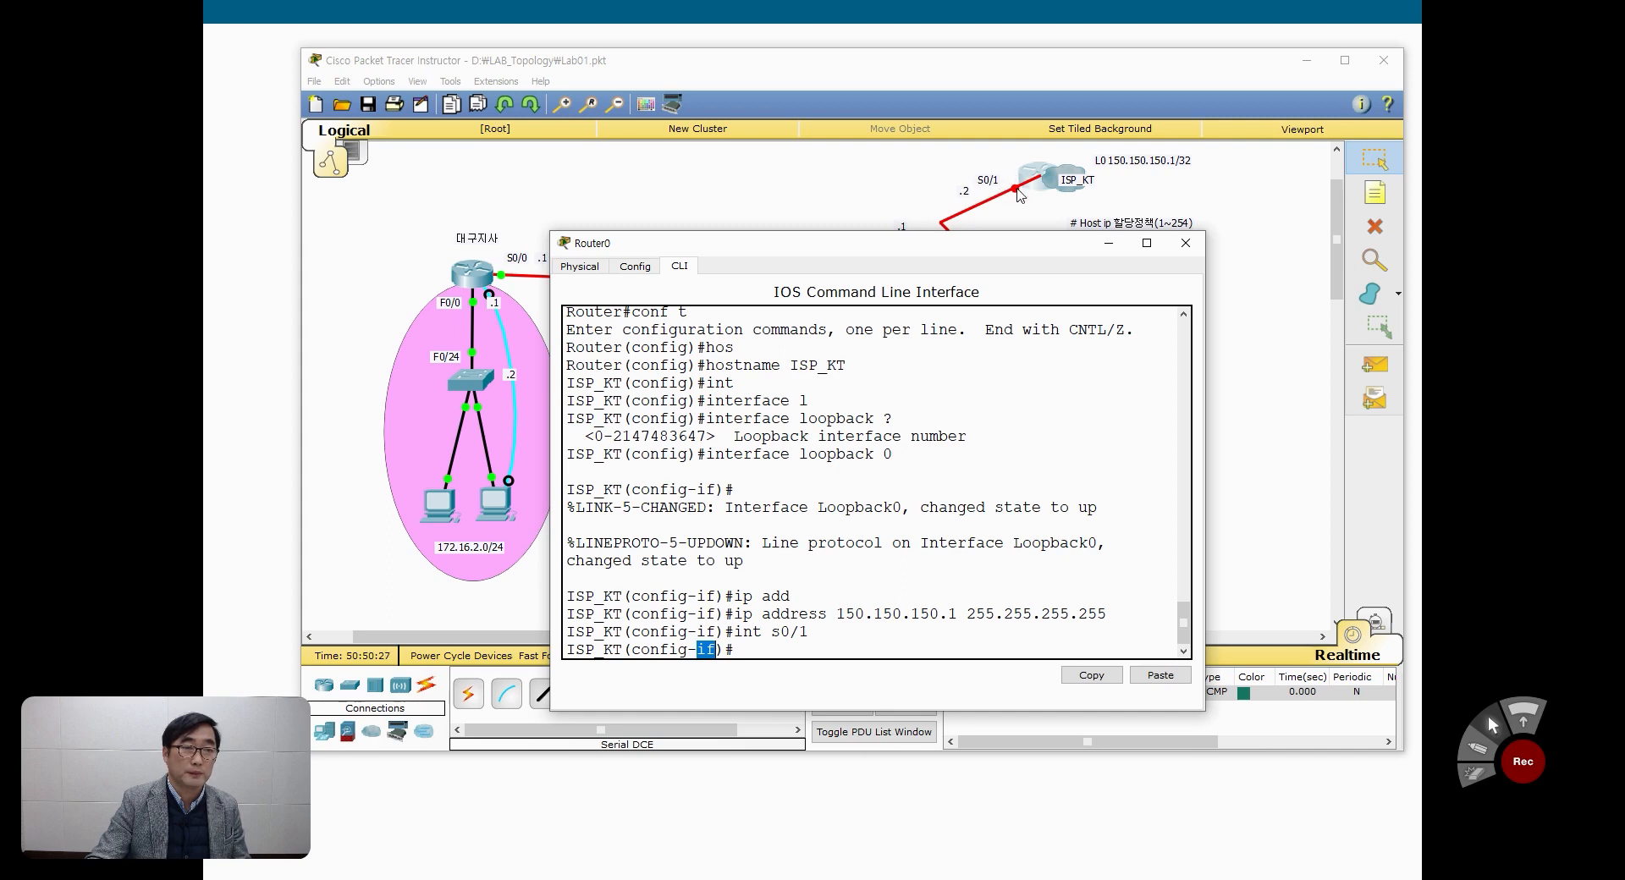
Step: Try the command ip route 172.16.4.2 255.255.255.0 in the serial 0/1 configuration of ISP_KT
{"action": "left_click", "coordinate": [770, 647]}
{"action": "type", "text": "i"}
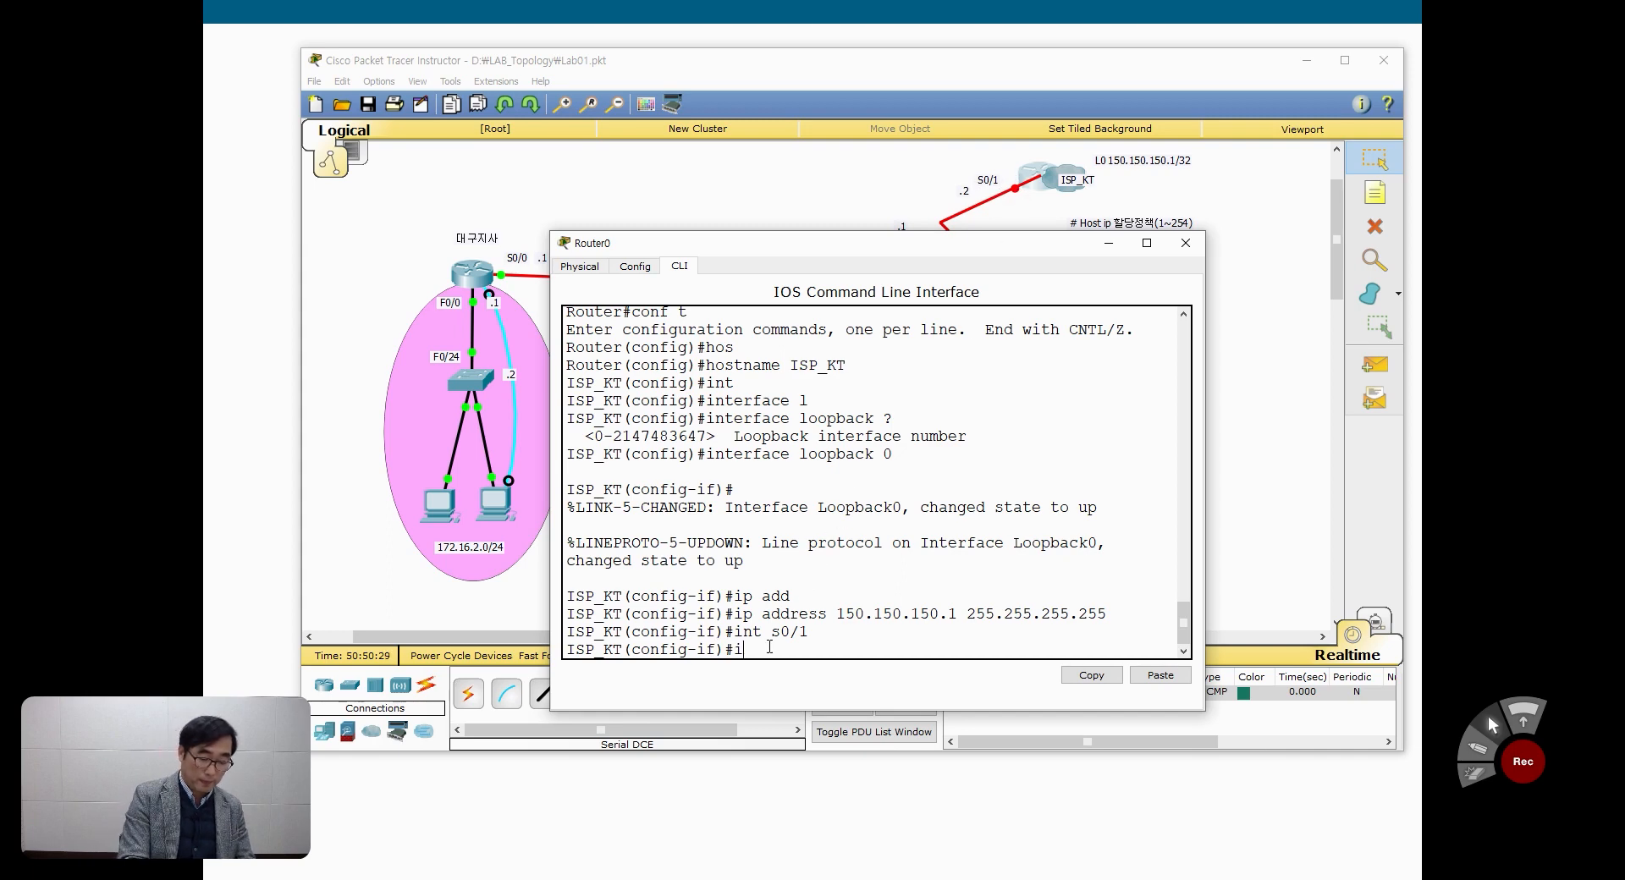
{"action": "type", "text": "p route"}
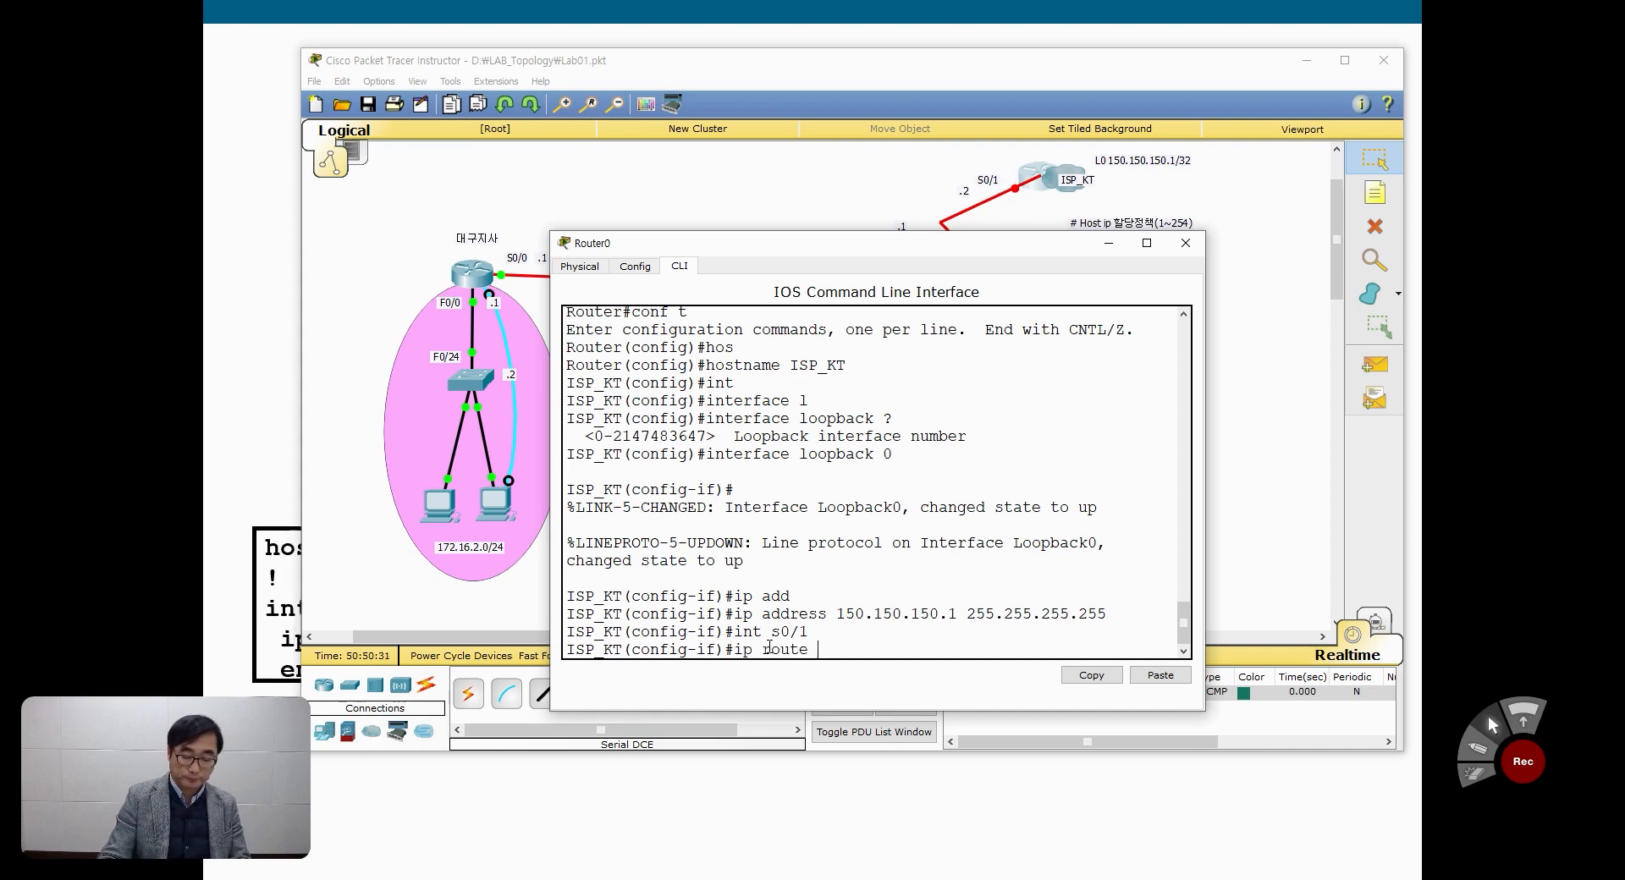
{"action": "type", "text": " 172.16.4."}
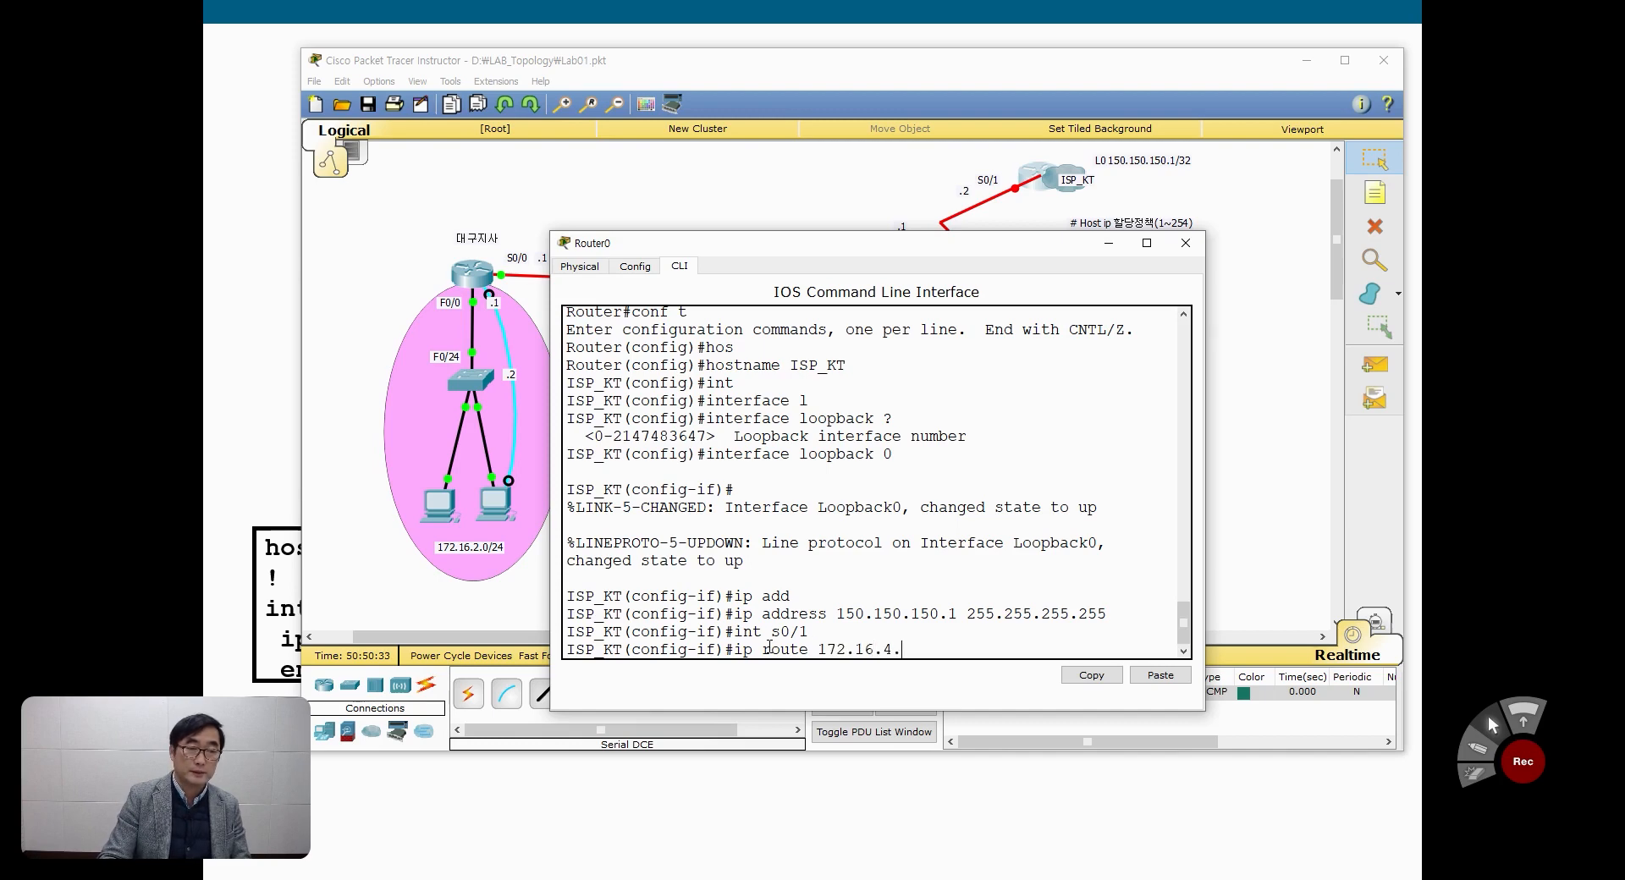
{"action": "type", "text": "2 255.255.2"}
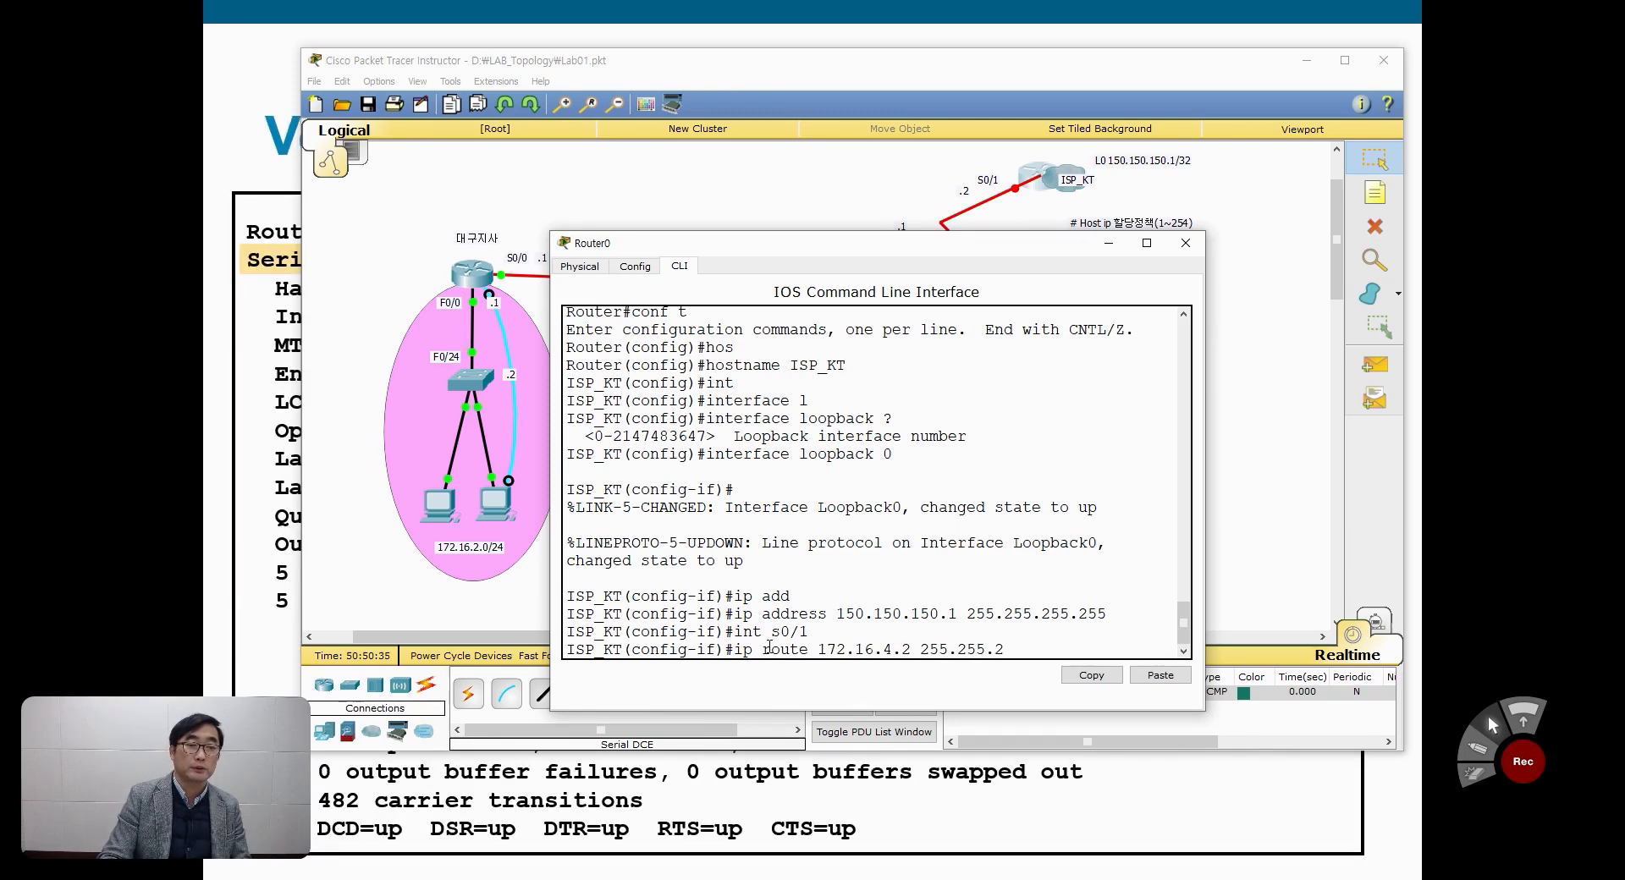
{"action": "type", "text": "55"}
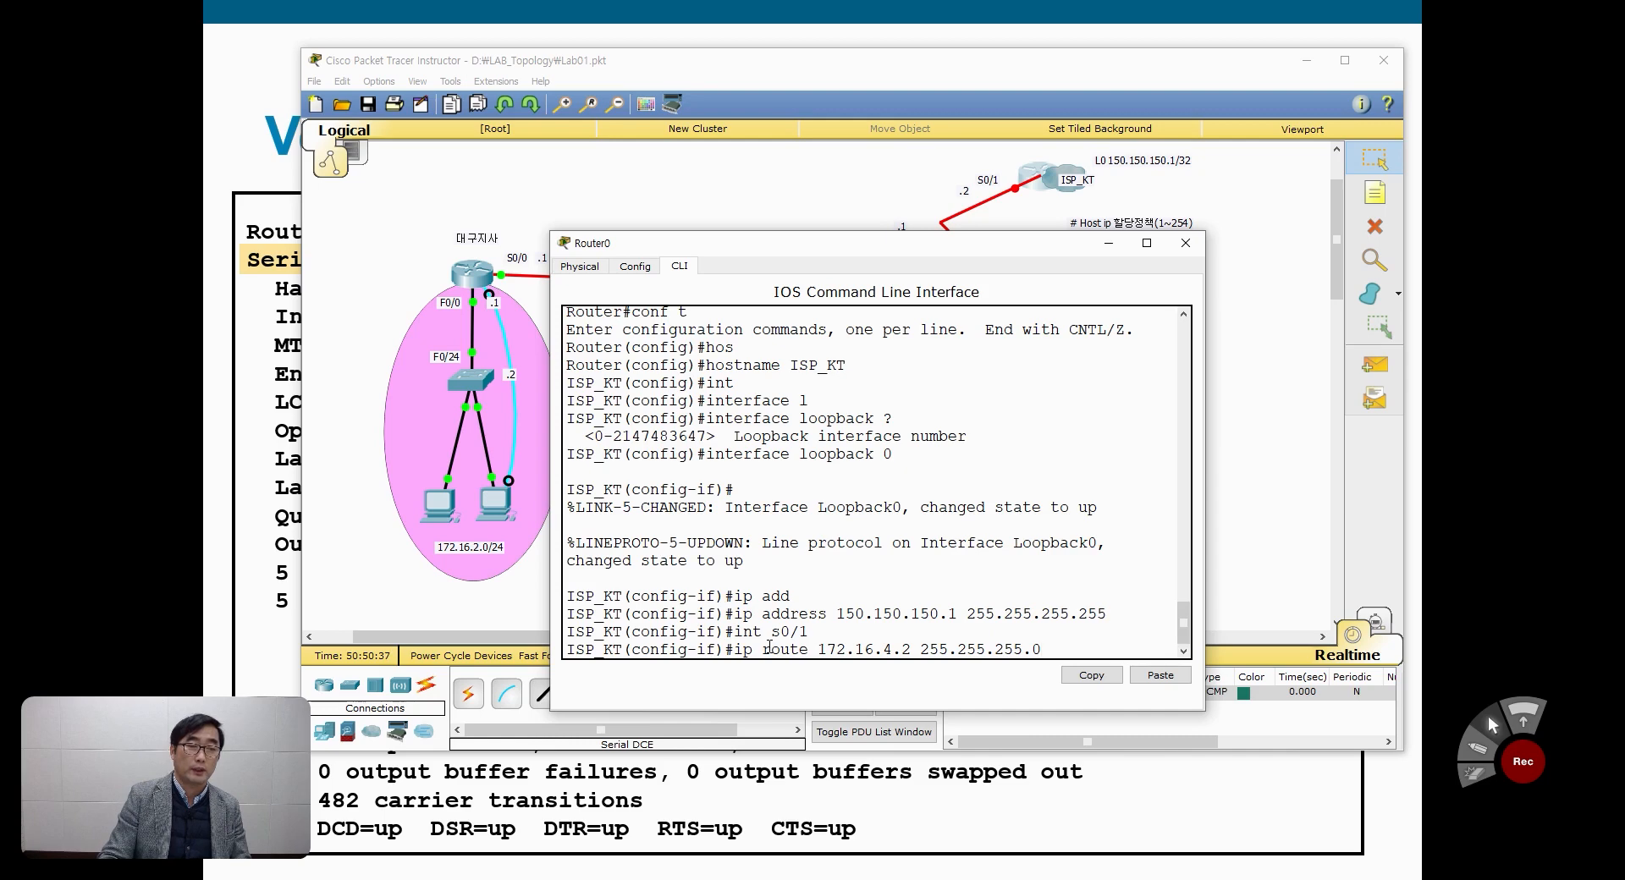
{"action": "type", "text": ".0"}
{"action": "key", "text": "Return"}
Step: Recall the last command, replace route with address, and assign 172.16.4.2 with mask 255.255.255.0 to serial 0/1
{"action": "key", "text": "Up"}
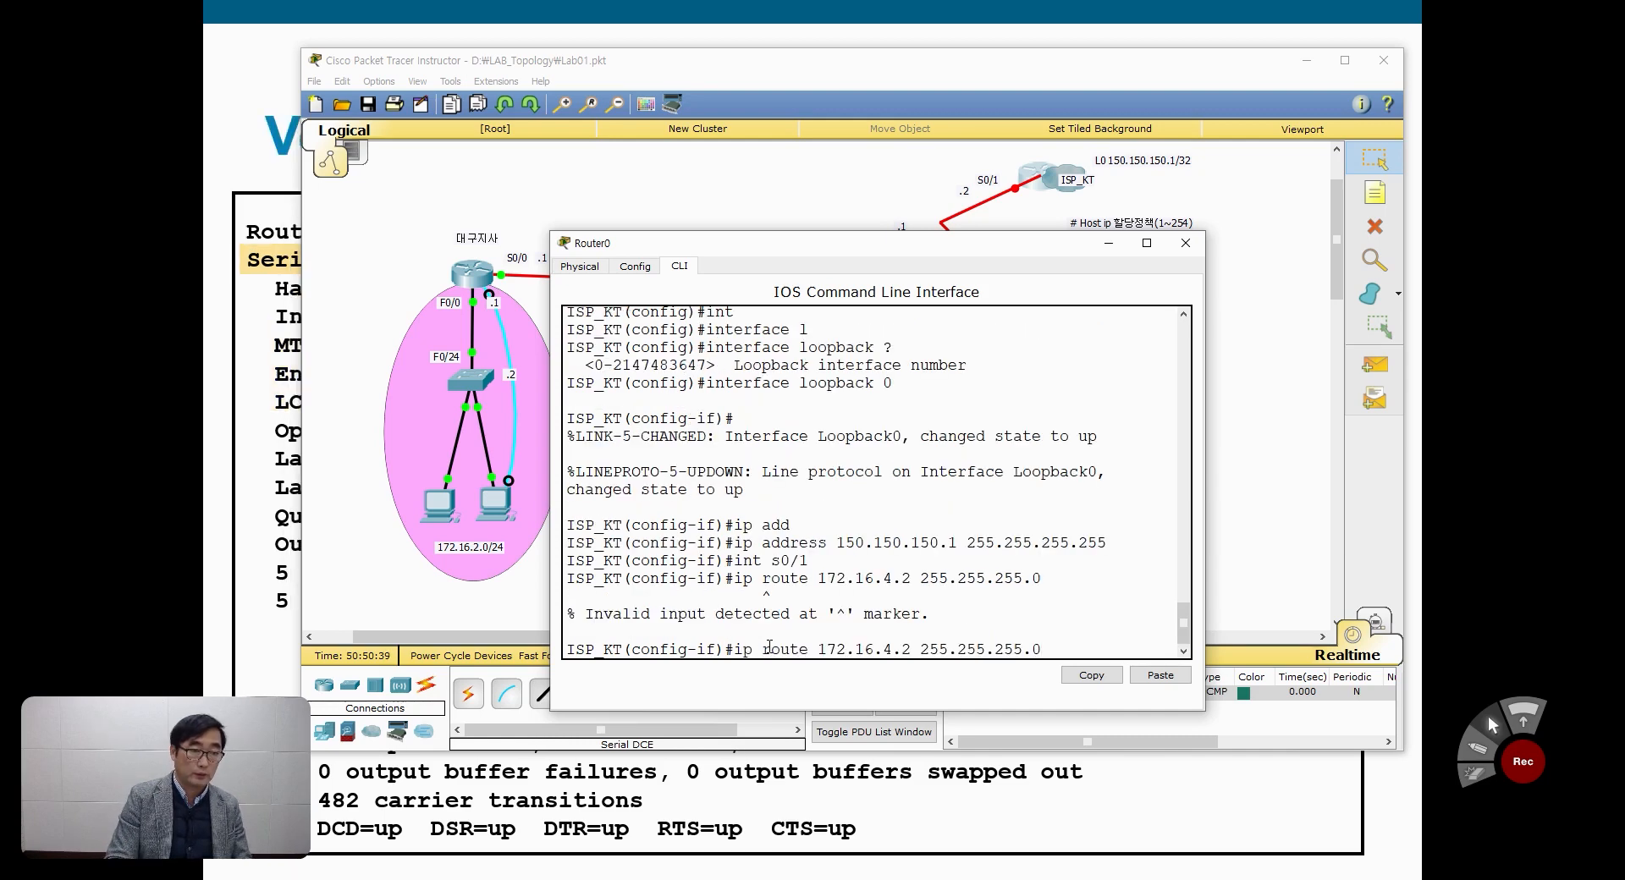
{"action": "key", "text": "Left"}
{"action": "key", "text": "Left"}
{"action": "key", "text": "Left"}
{"action": "key", "text": "Left"}
{"action": "key", "text": "Left"}
{"action": "key", "text": "Left"}
{"action": "key", "text": "Left"}
{"action": "key", "text": "Left"}
{"action": "key", "text": "Left"}
{"action": "key", "text": "Left"}
{"action": "key", "text": "Left"}
{"action": "key", "text": "Left"}
{"action": "key", "text": "Left"}
{"action": "key", "text": "Left"}
{"action": "key", "text": "Left"}
{"action": "key", "text": "Left"}
{"action": "key", "text": "Left"}
{"action": "key", "text": "Left"}
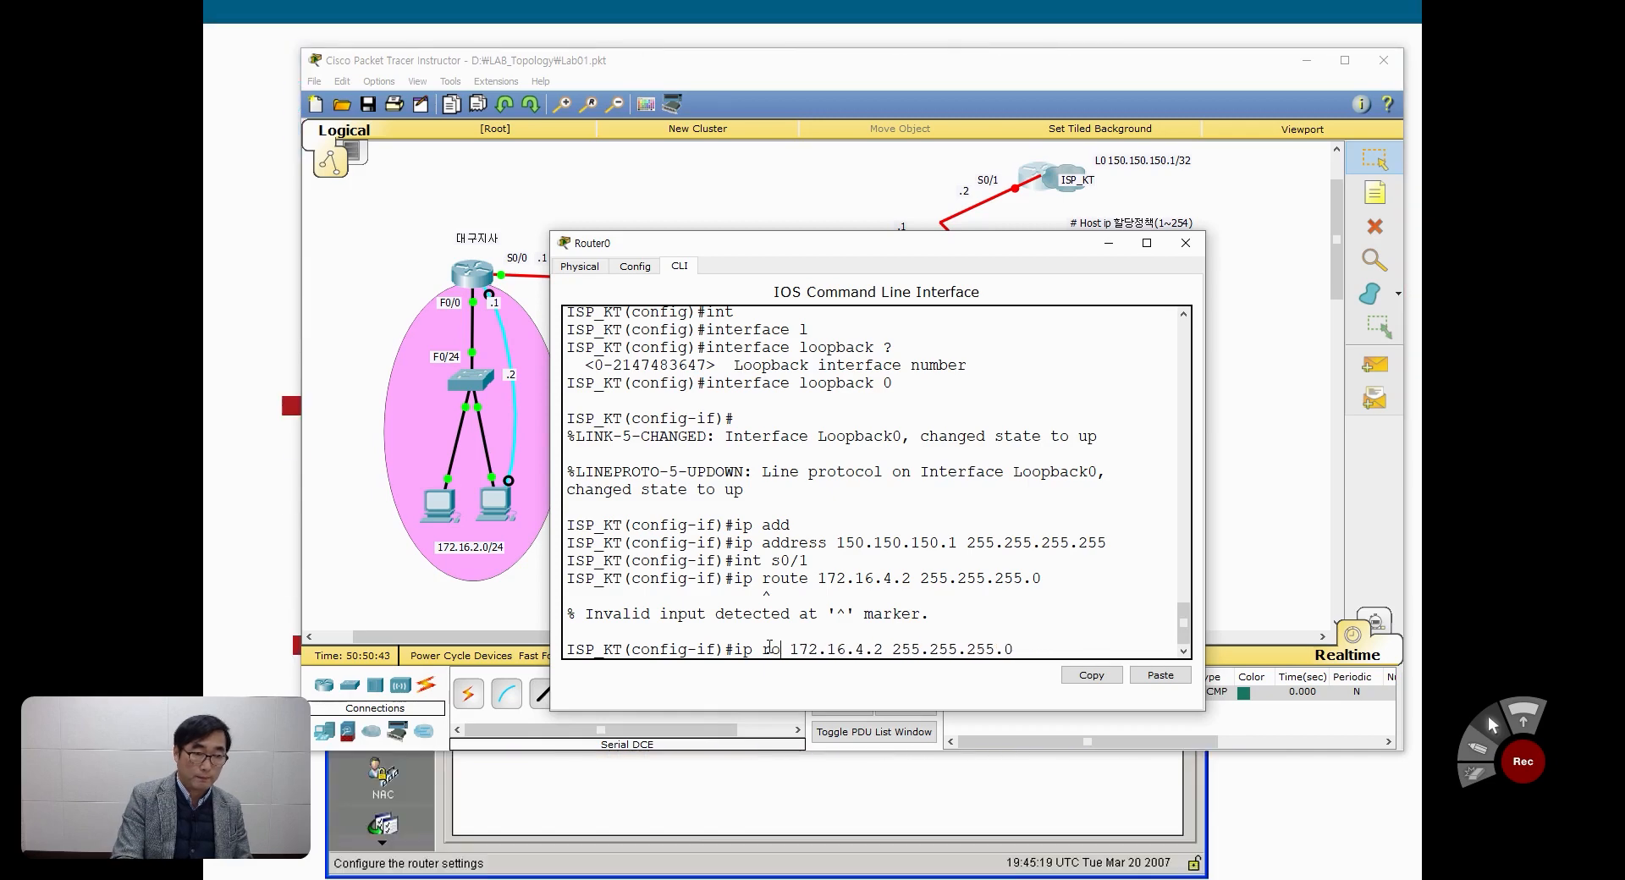
{"action": "key", "text": "BackSpace"}
{"action": "key", "text": "BackSpace"}
{"action": "key", "text": "BackSpace"}
{"action": "key", "text": "BackSpace"}
{"action": "key", "text": "BackSpace"}
{"action": "type", "text": "address"}
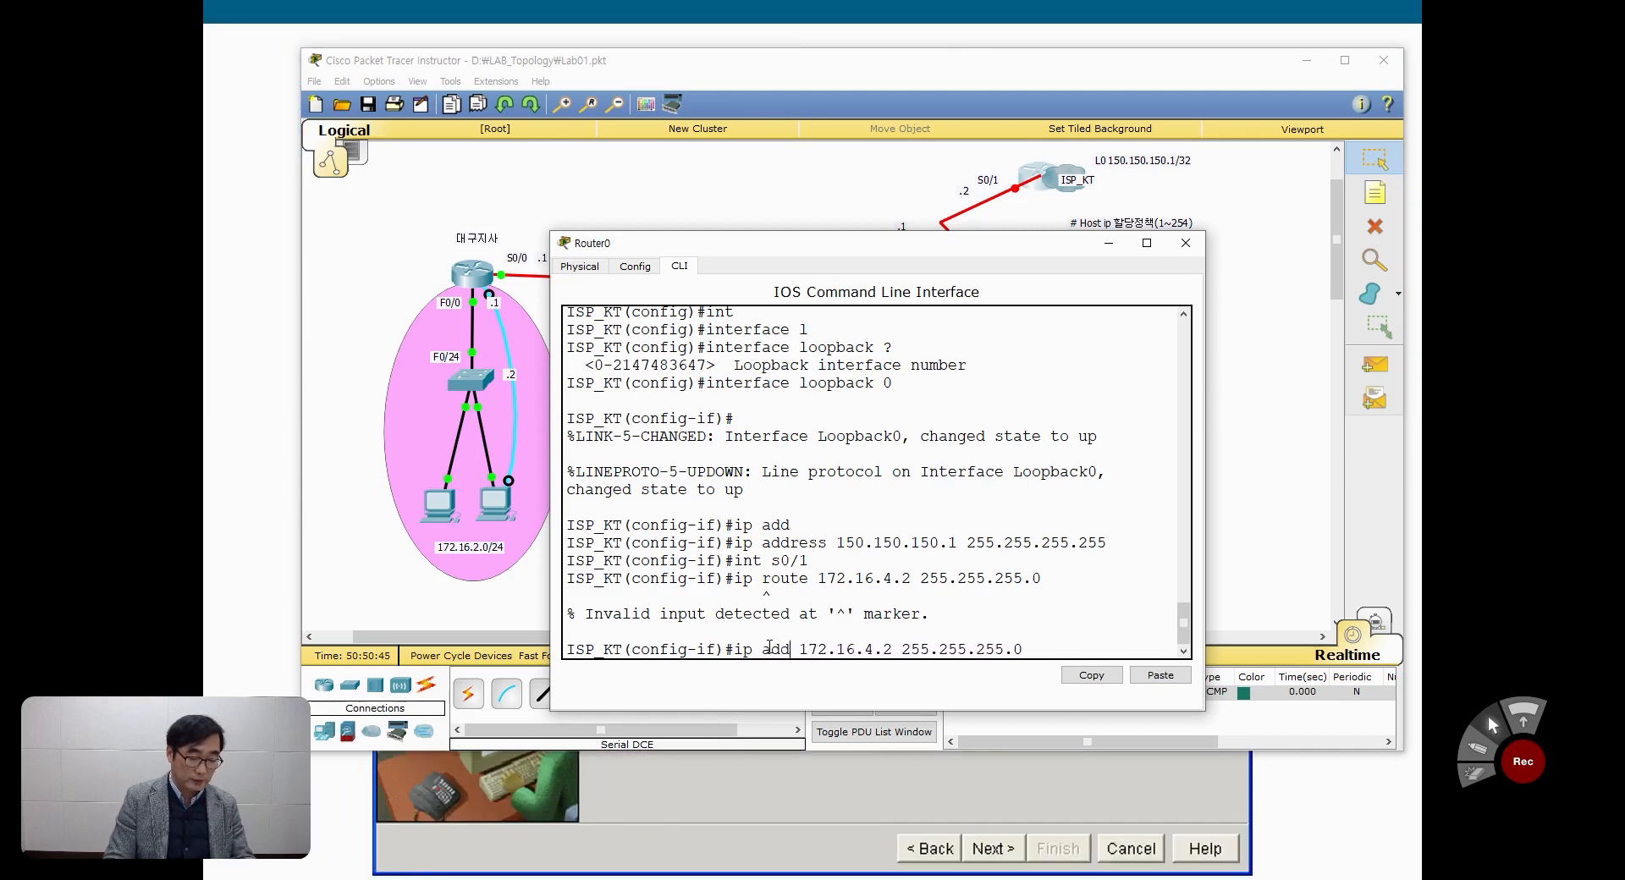
{"action": "key", "text": "Return"}
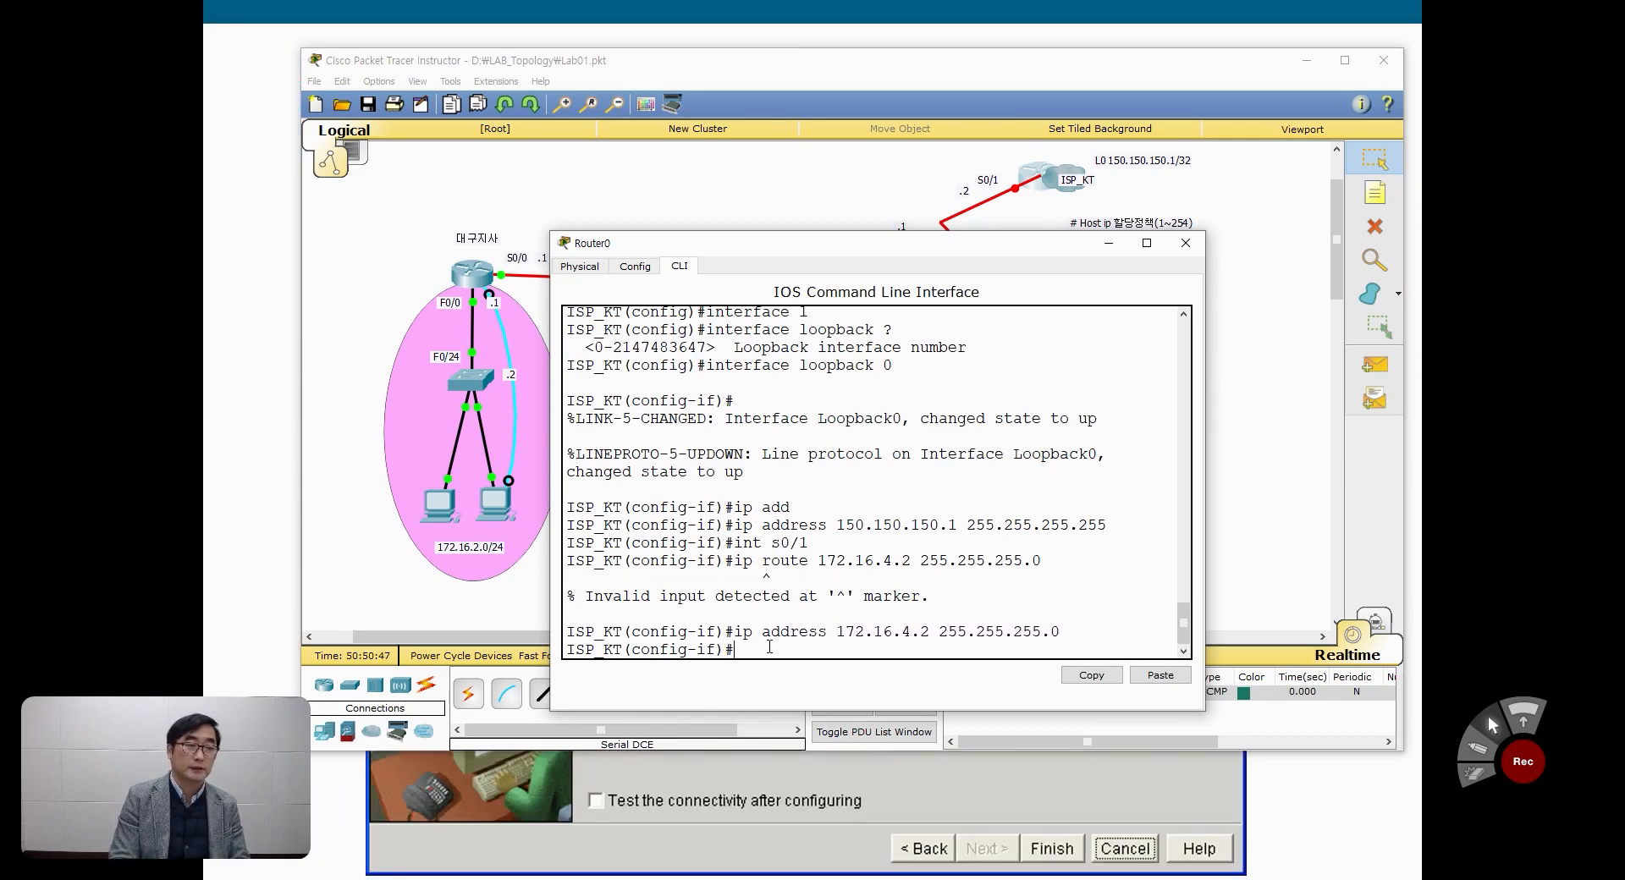
Step: Enable ISP_KT's serial 0/1 interface with the no shutdown command
{"action": "type", "text": "no sh"}
{"action": "key", "text": "Tab"}
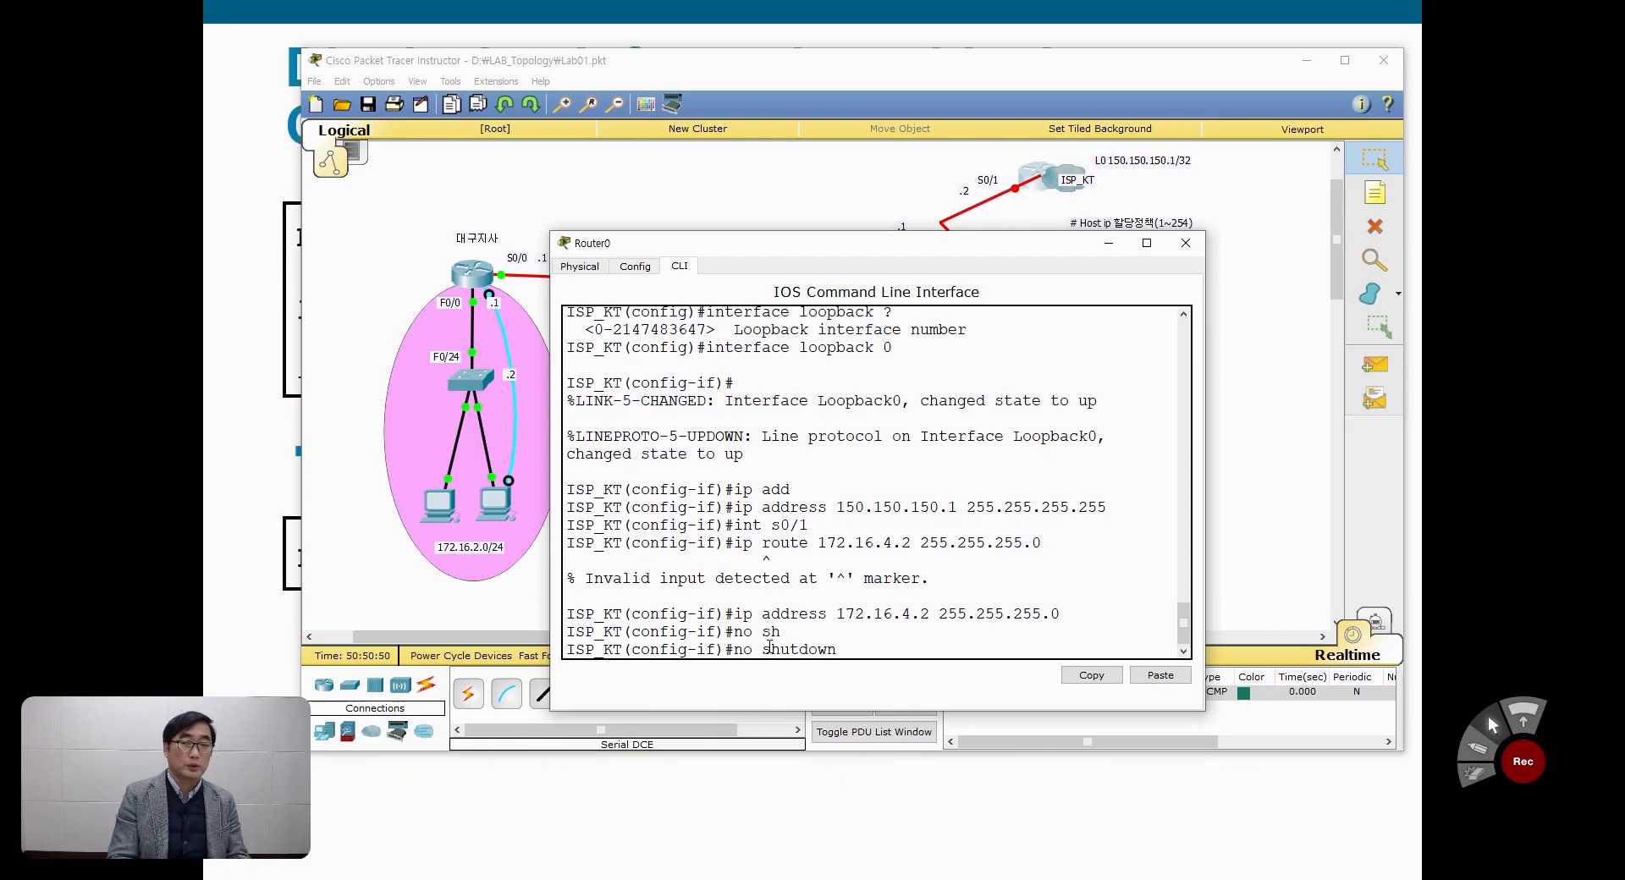
{"action": "key", "text": "Return"}
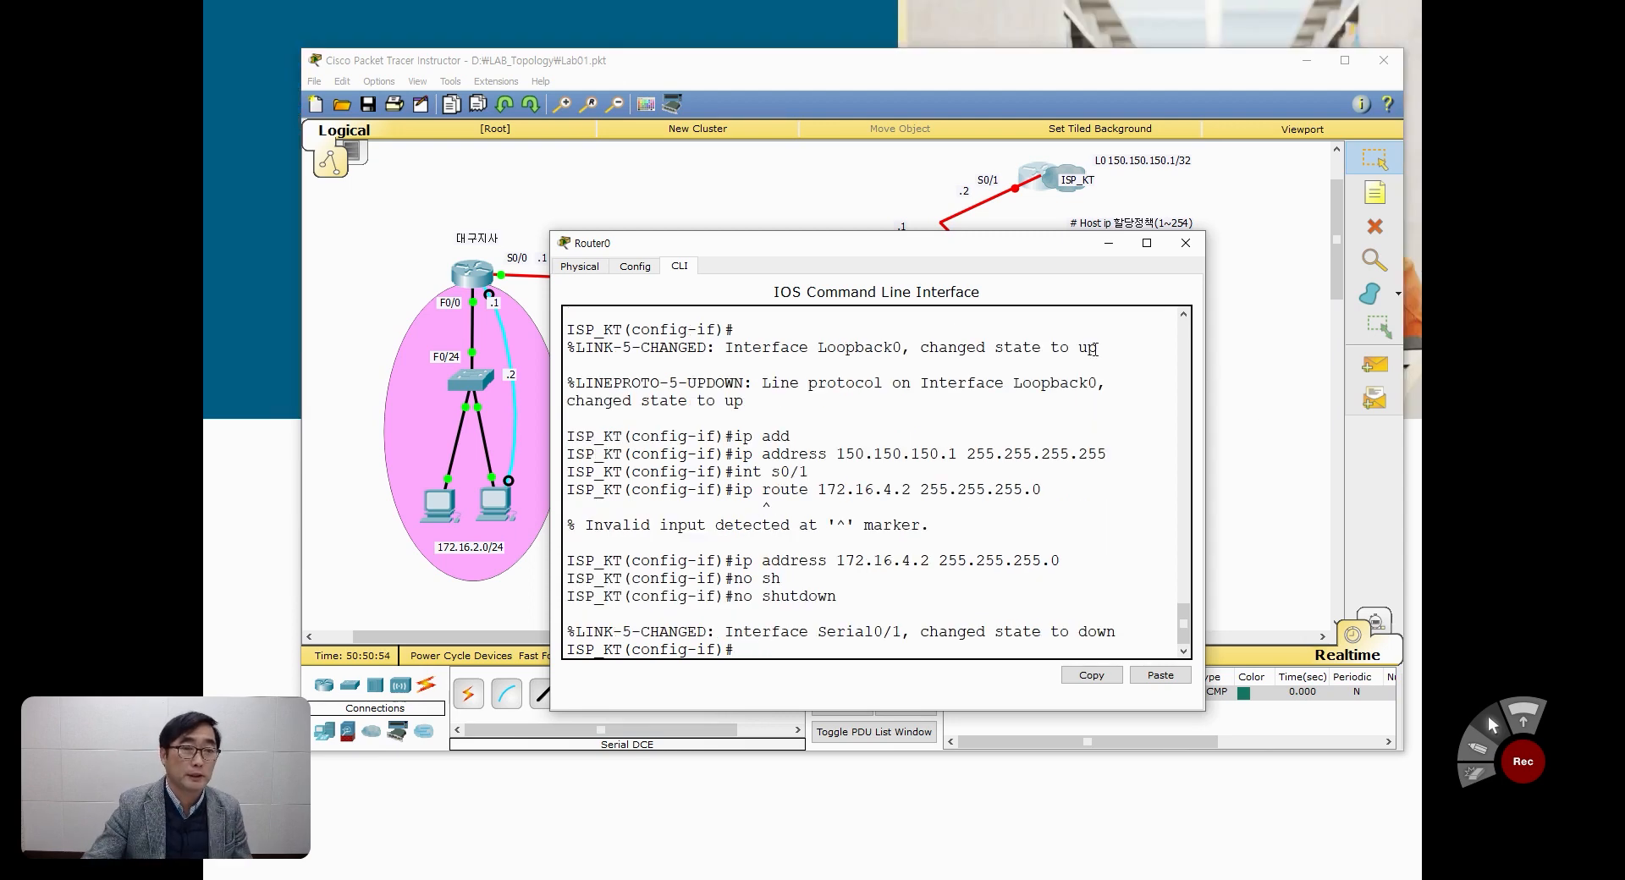
Step: Open the 서울본사 router's command line, enter privileged mode with the enable password, and start global configuration
{"action": "left_click_drag", "start_coordinate": [978, 245], "coordinate": [992, 363]}
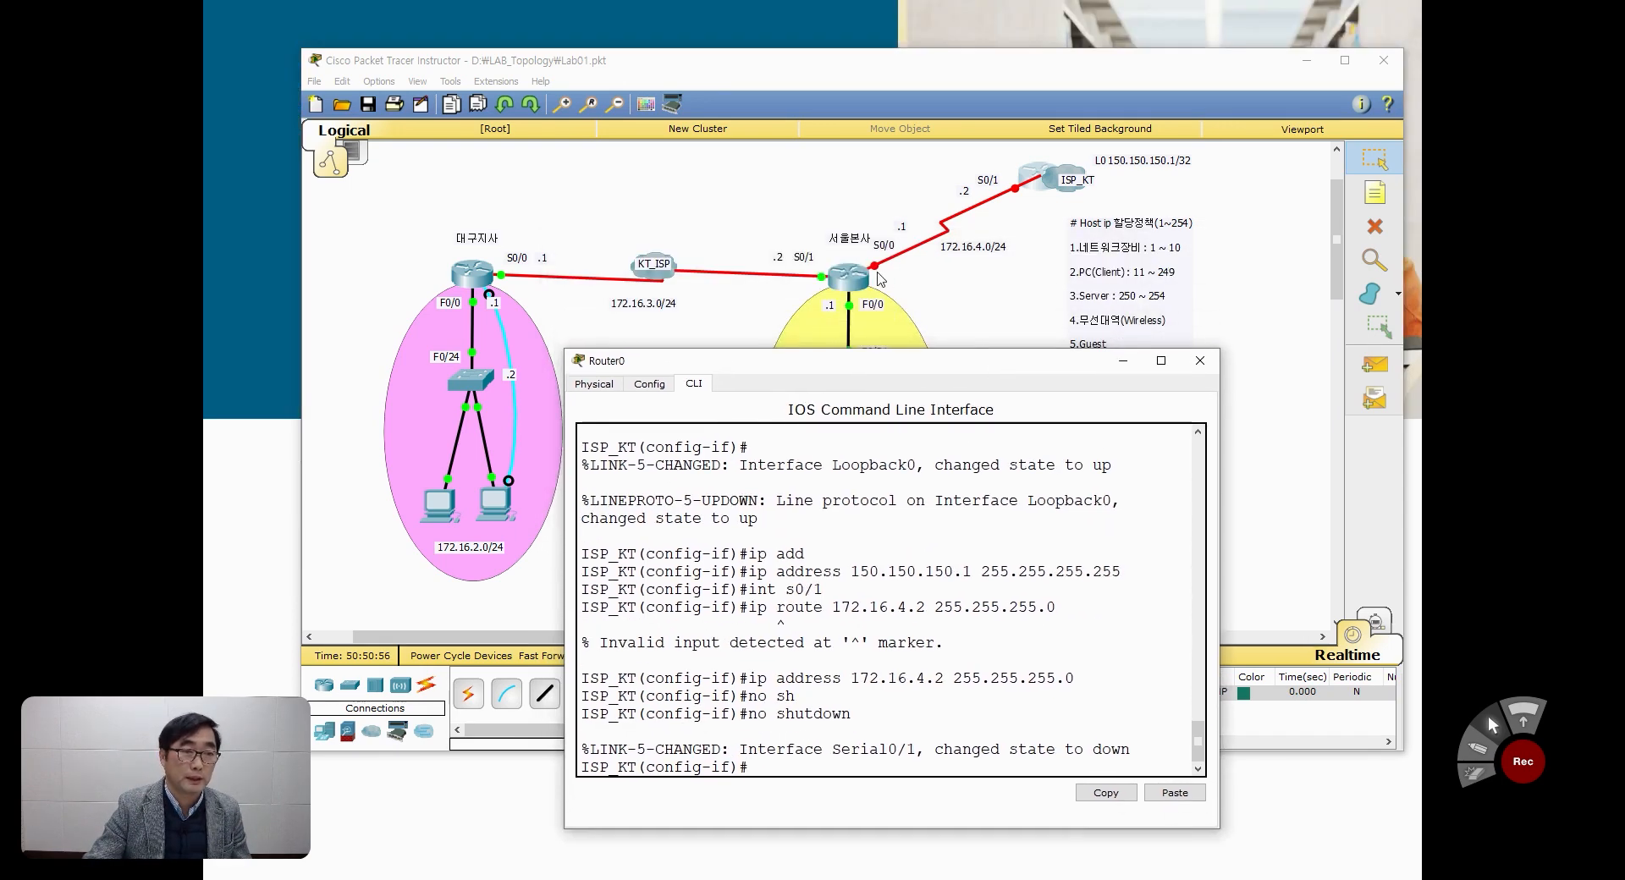
{"action": "left_click", "coordinate": [849, 277]}
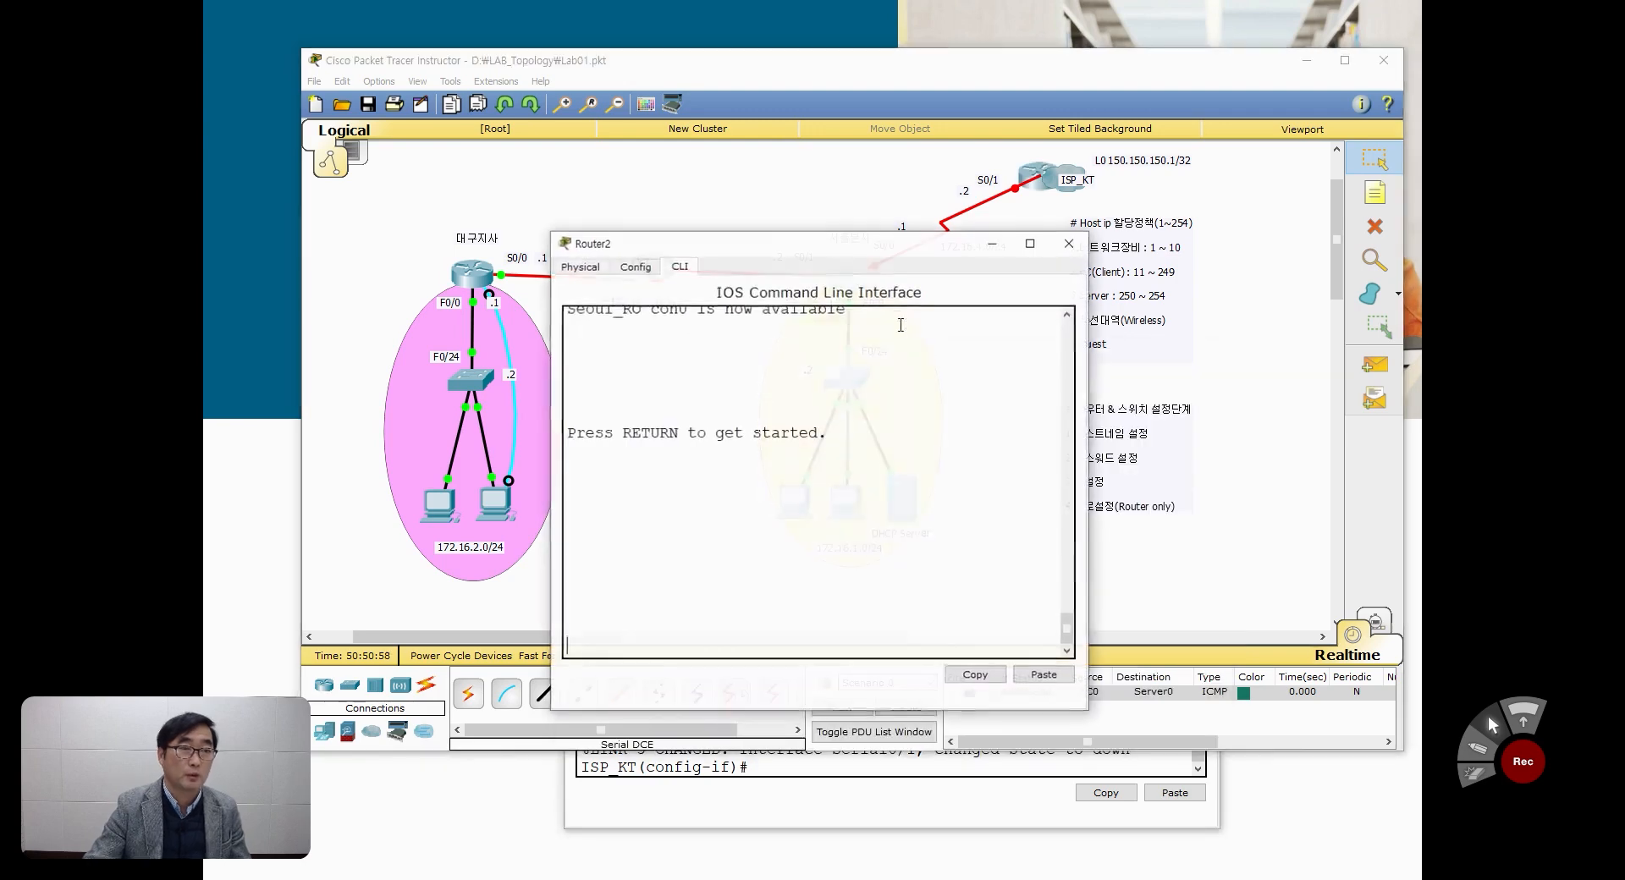
{"action": "key", "text": "Return"}
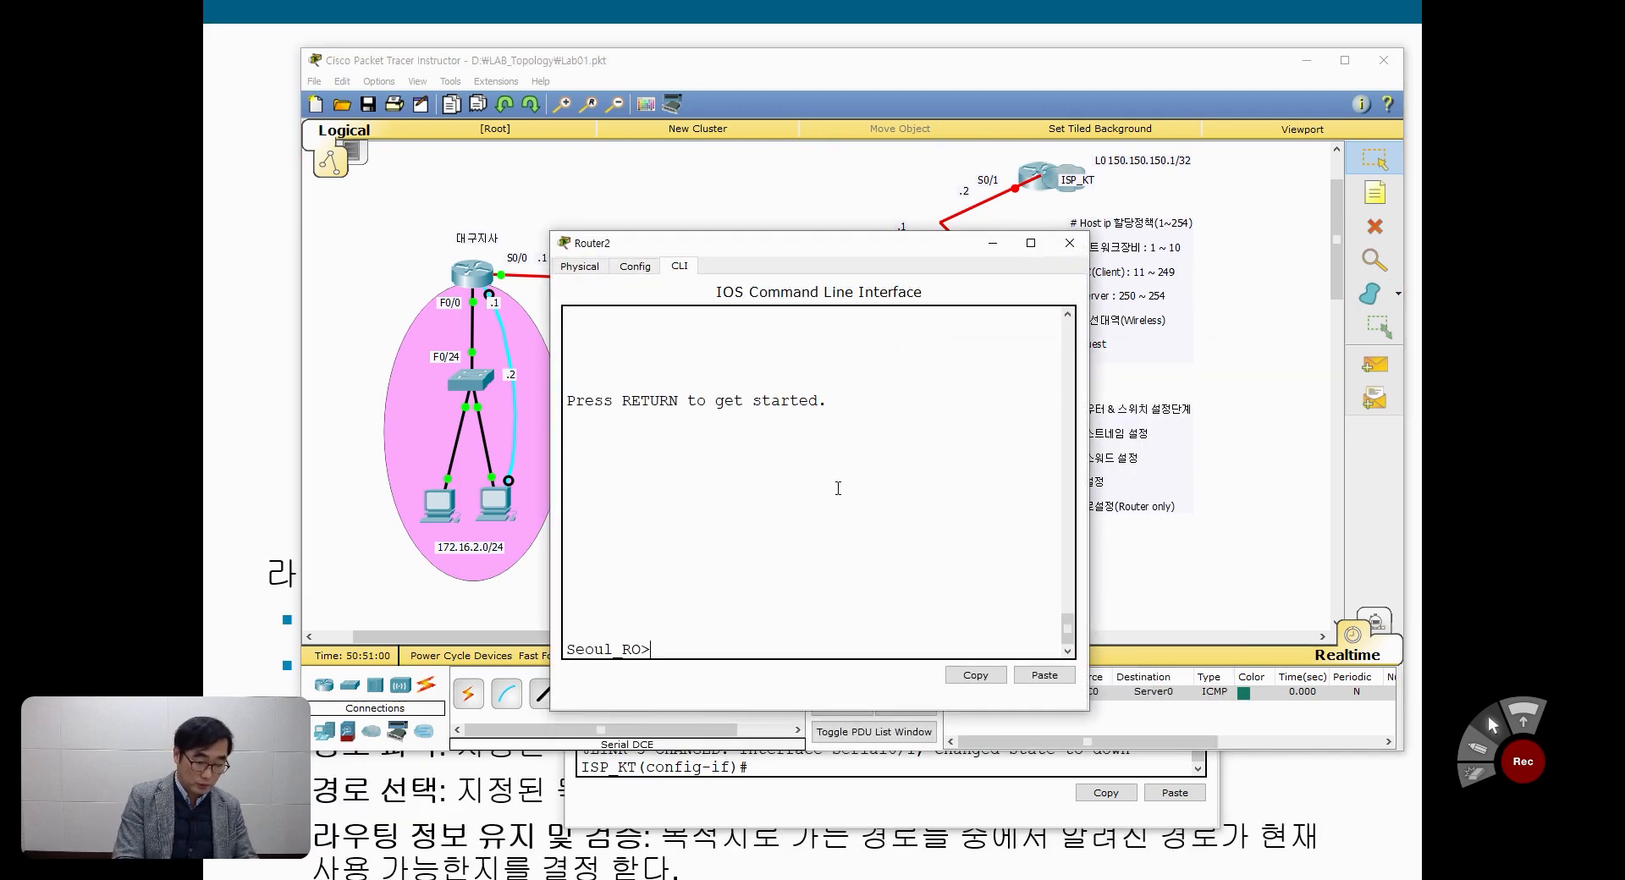
{"action": "type", "text": "en"}
{"action": "key", "text": "Return"}
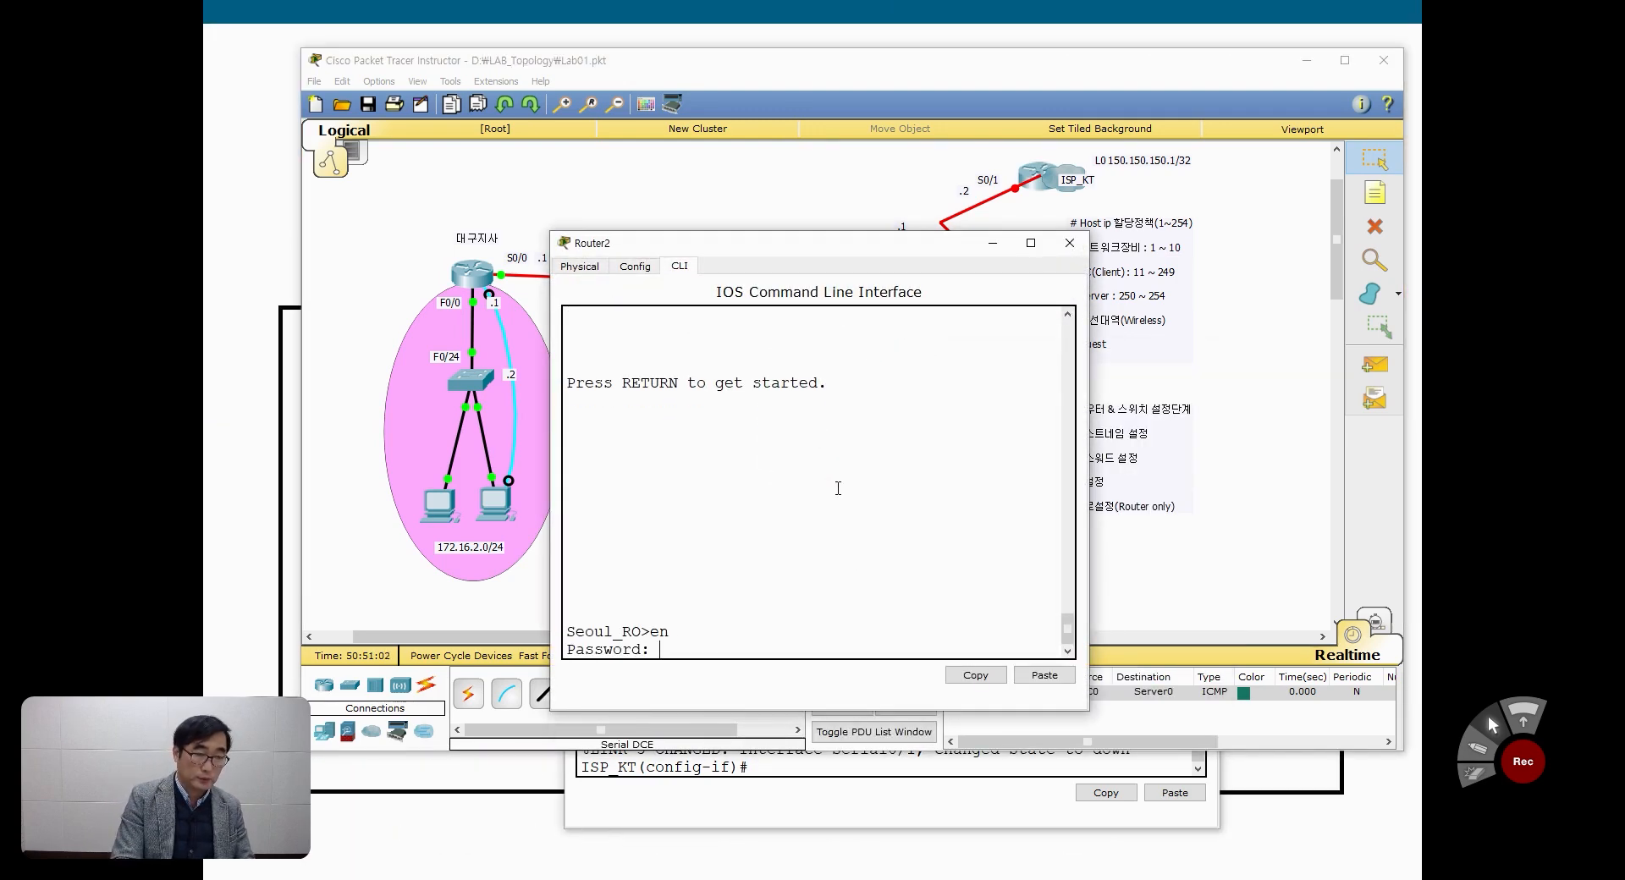
{"action": "key", "text": "Return"}
{"action": "type", "text": "conf t"}
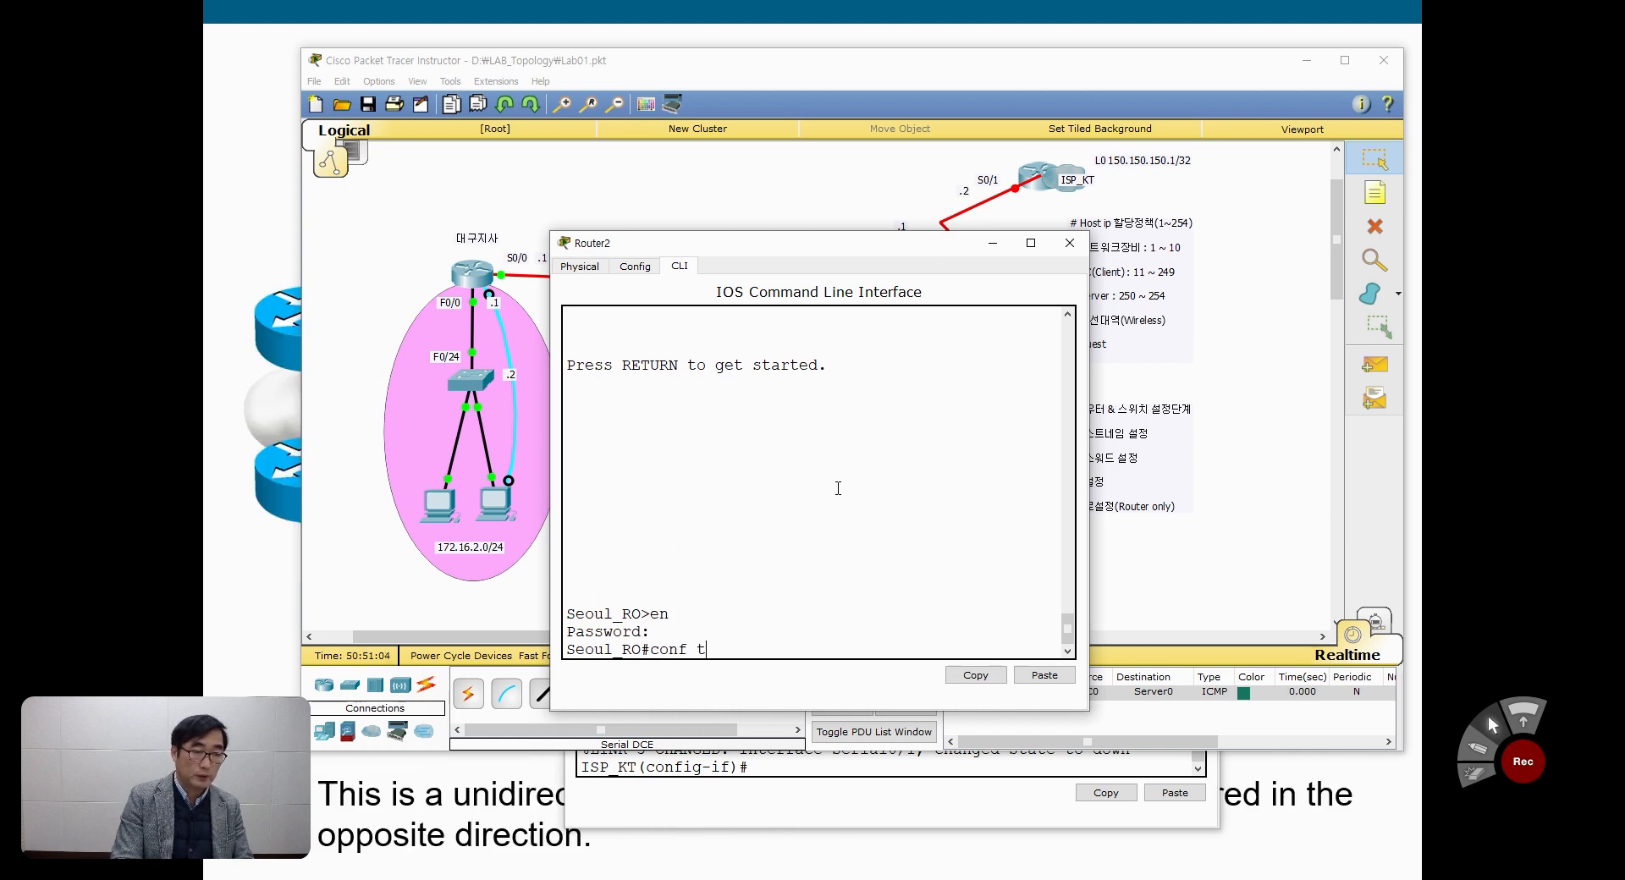
{"action": "key", "text": "Return"}
Step: Enter interface configuration mode for serial 0/0 on the 서울본사 router, keeping the link labels in the topology uncovered
{"action": "type", "text": "int"}
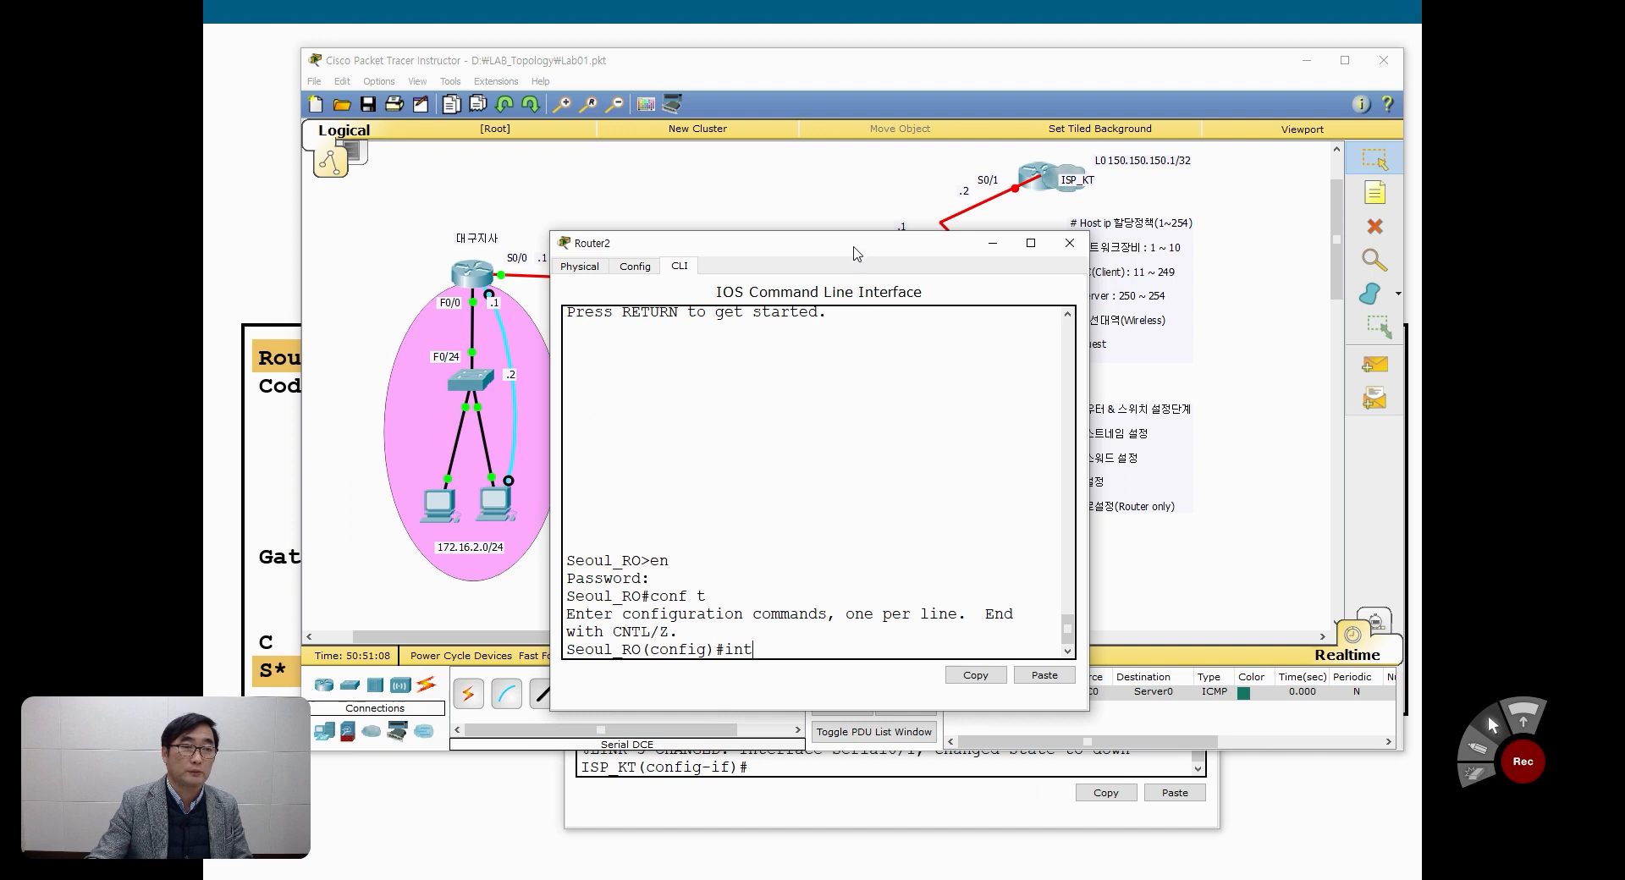
{"action": "left_click_drag", "start_coordinate": [856, 251], "coordinate": [855, 317]}
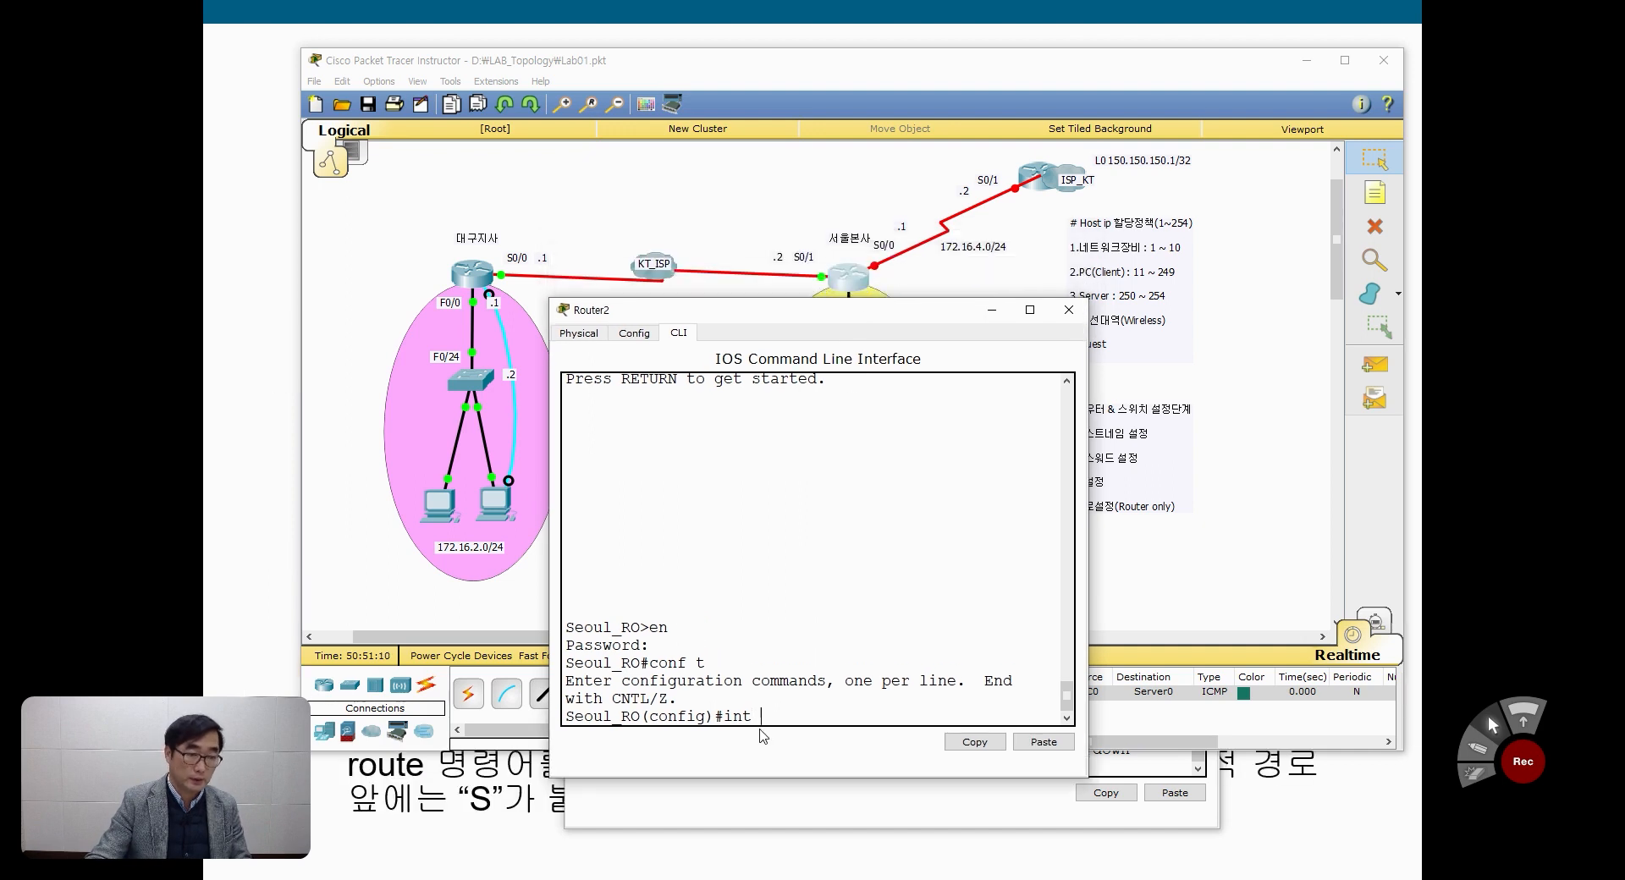
{"action": "type", "text": "s0/0"}
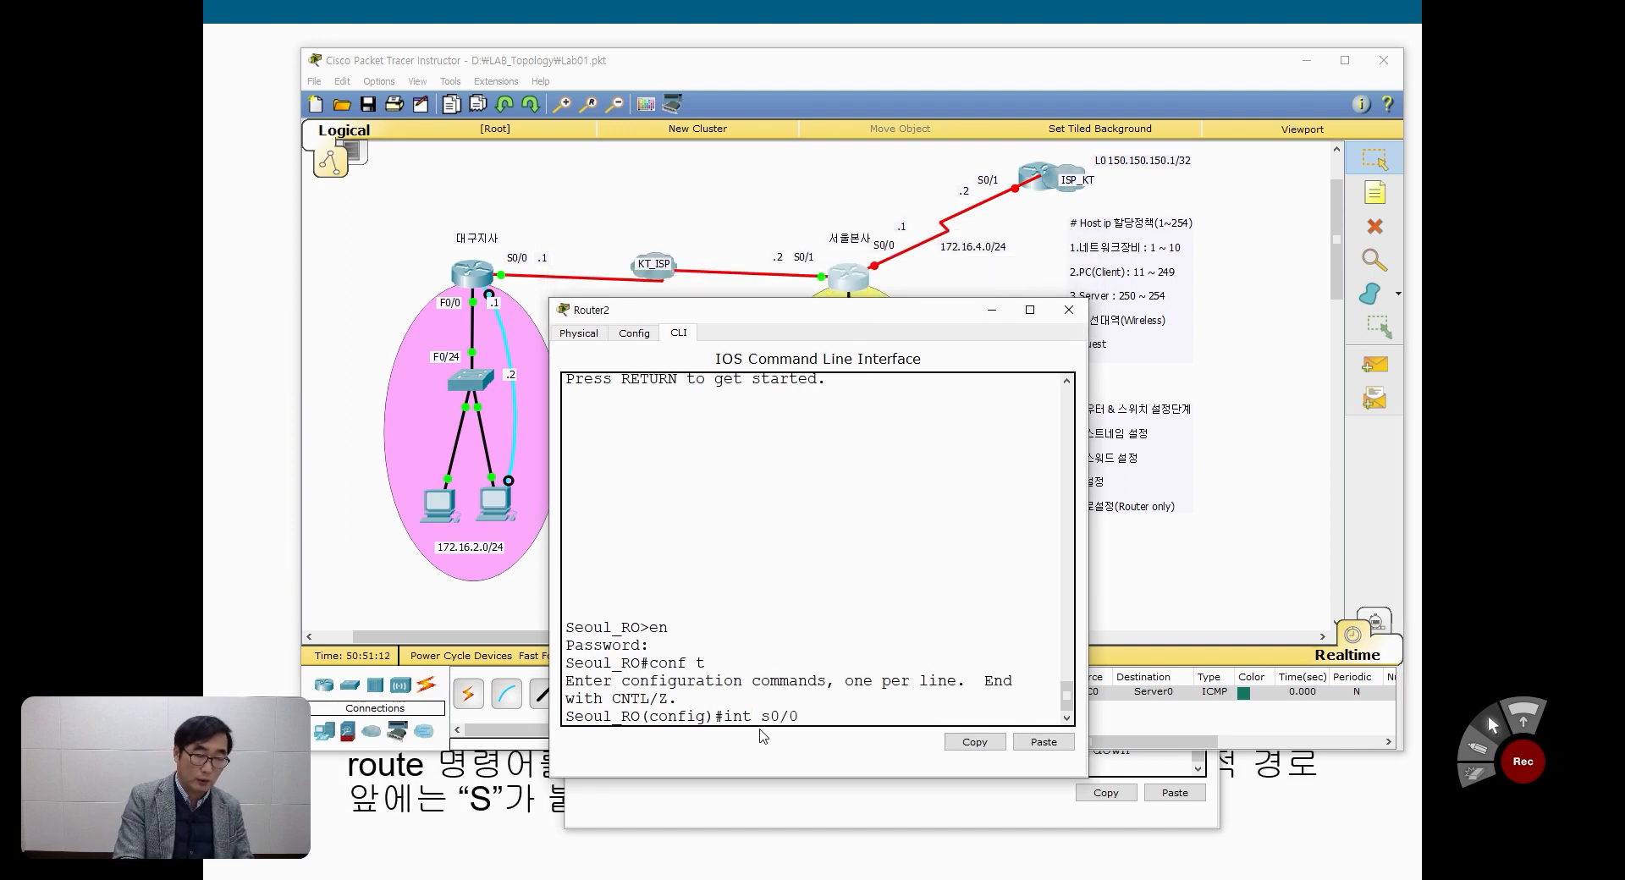
{"action": "key", "text": "Return"}
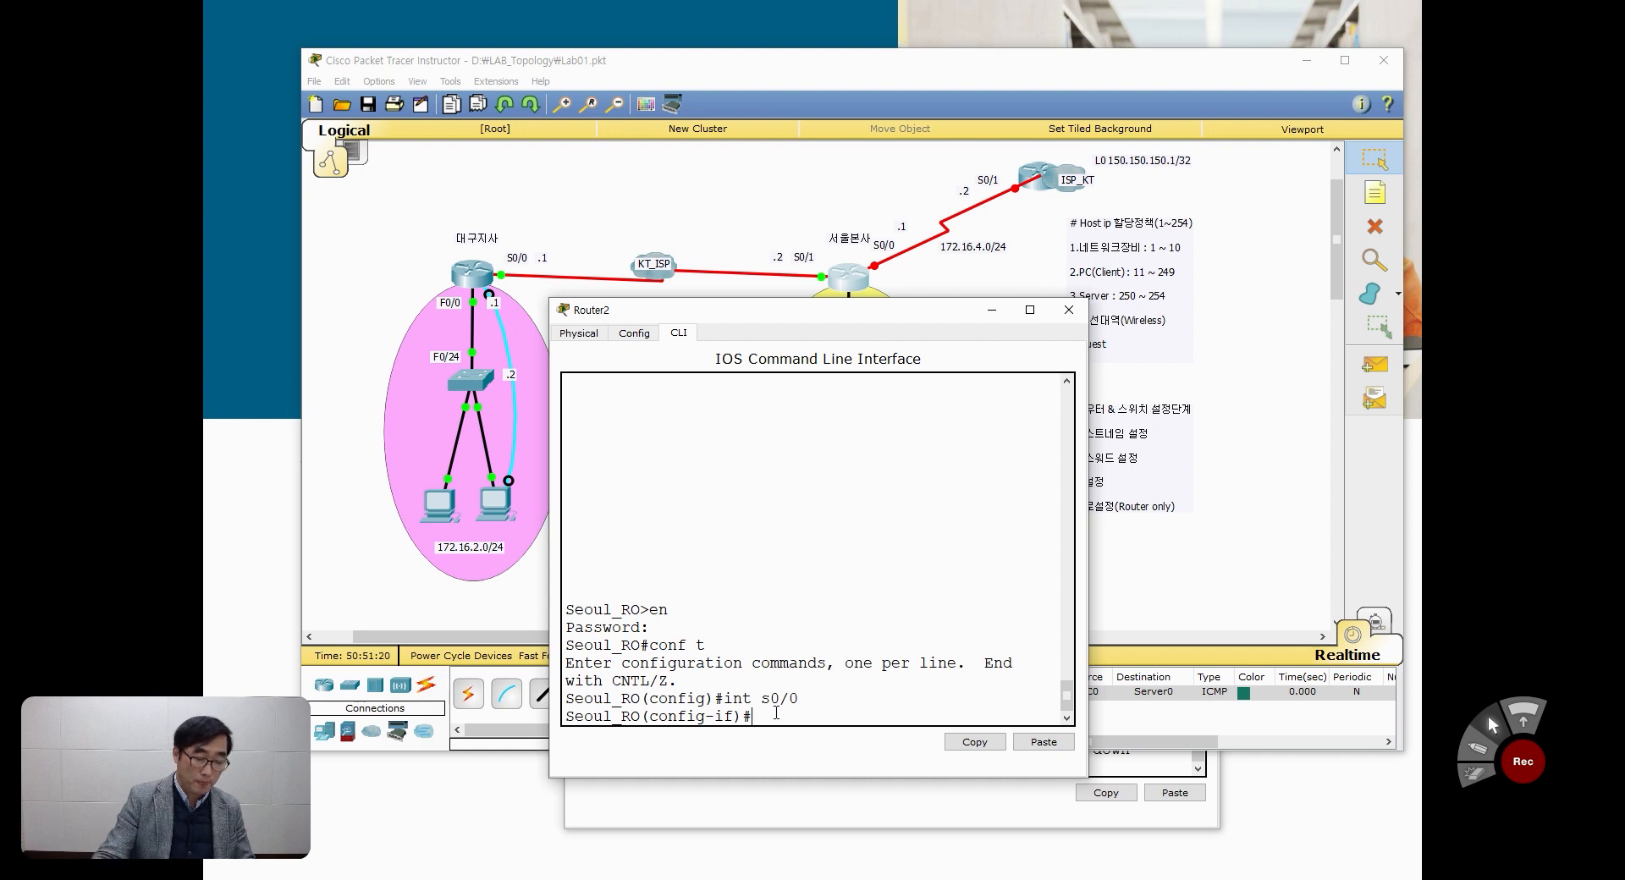
Step: Assign IP address 172.16.4.1 with mask 255.255.255.0 to the 서울본사 router's serial 0/0
{"action": "type", "text": "dd 172.16."}
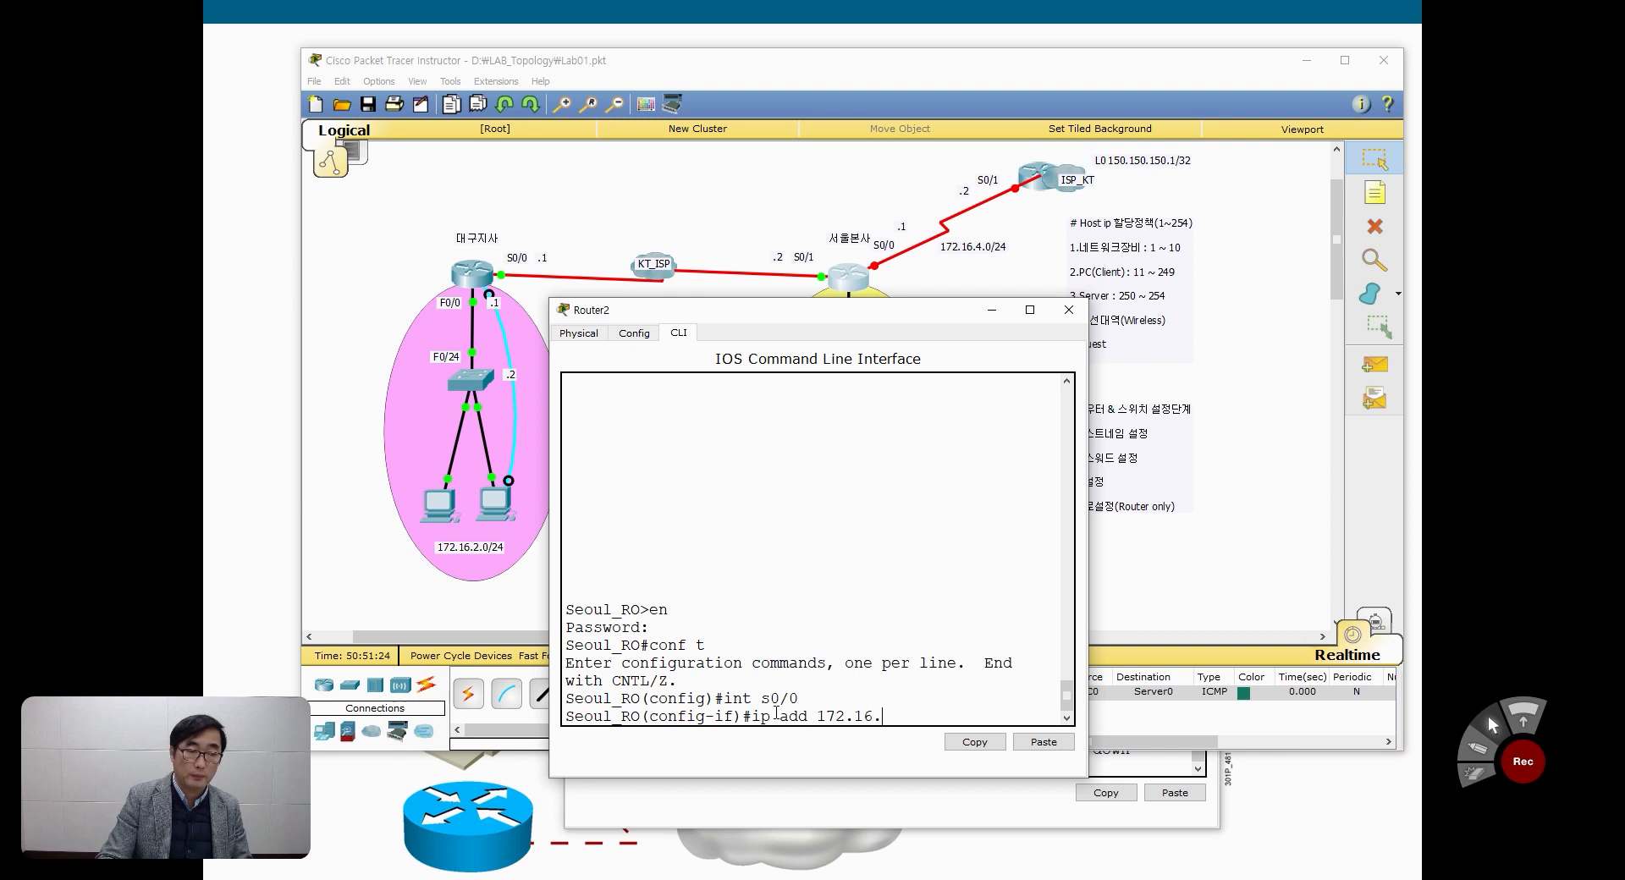
{"action": "type", "text": "4.1 "}
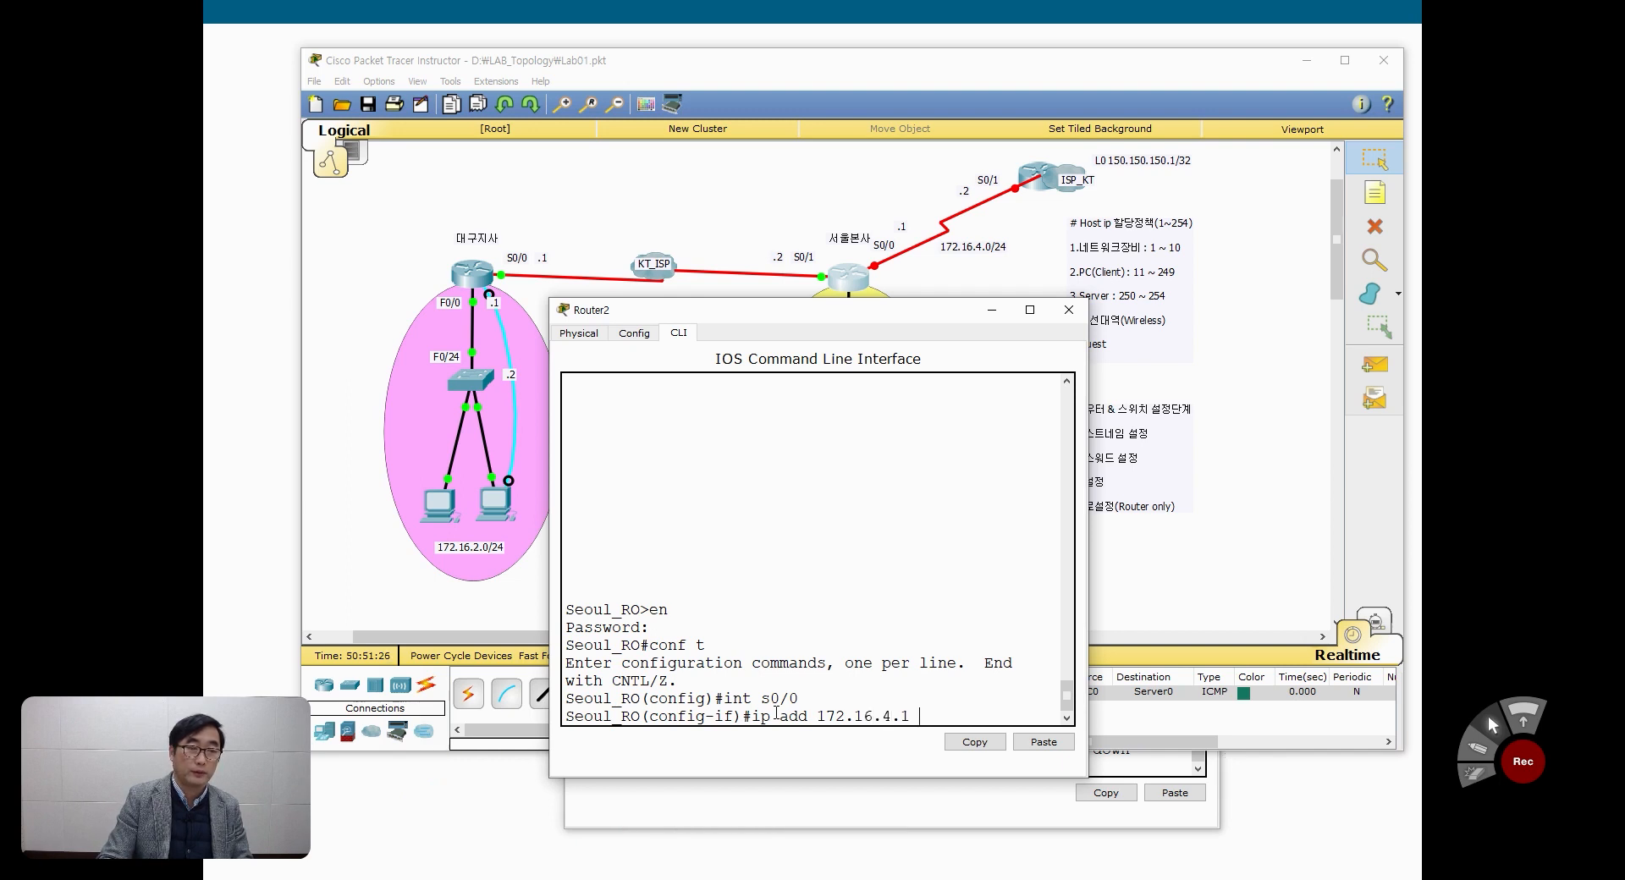
{"action": "type", "text": "255.255.25"}
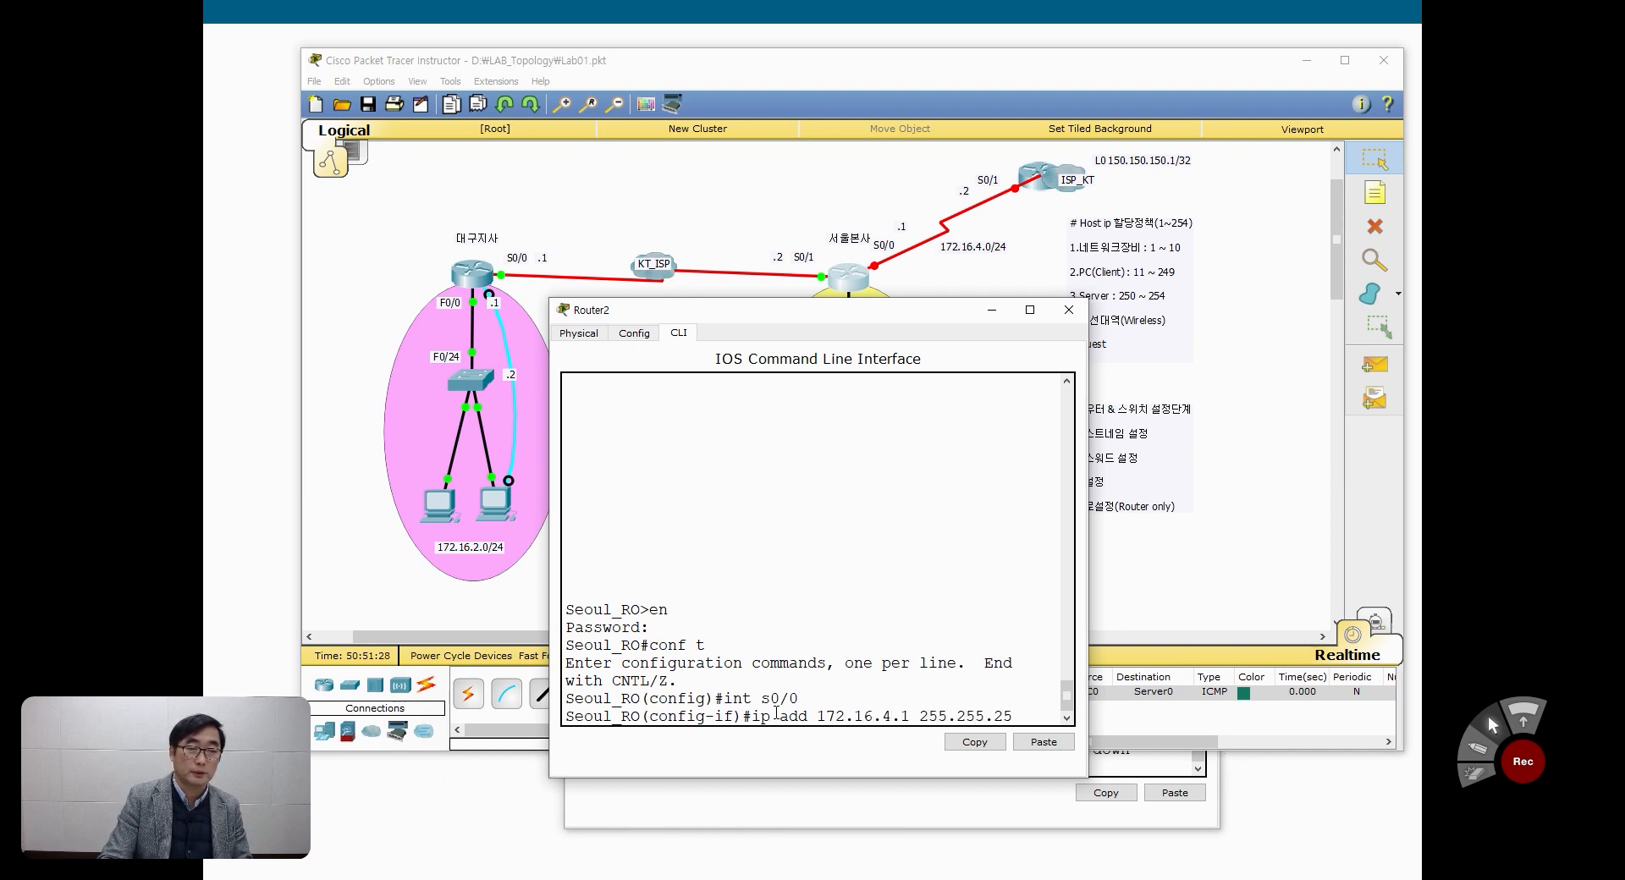
{"action": "type", "text": "5.0"}
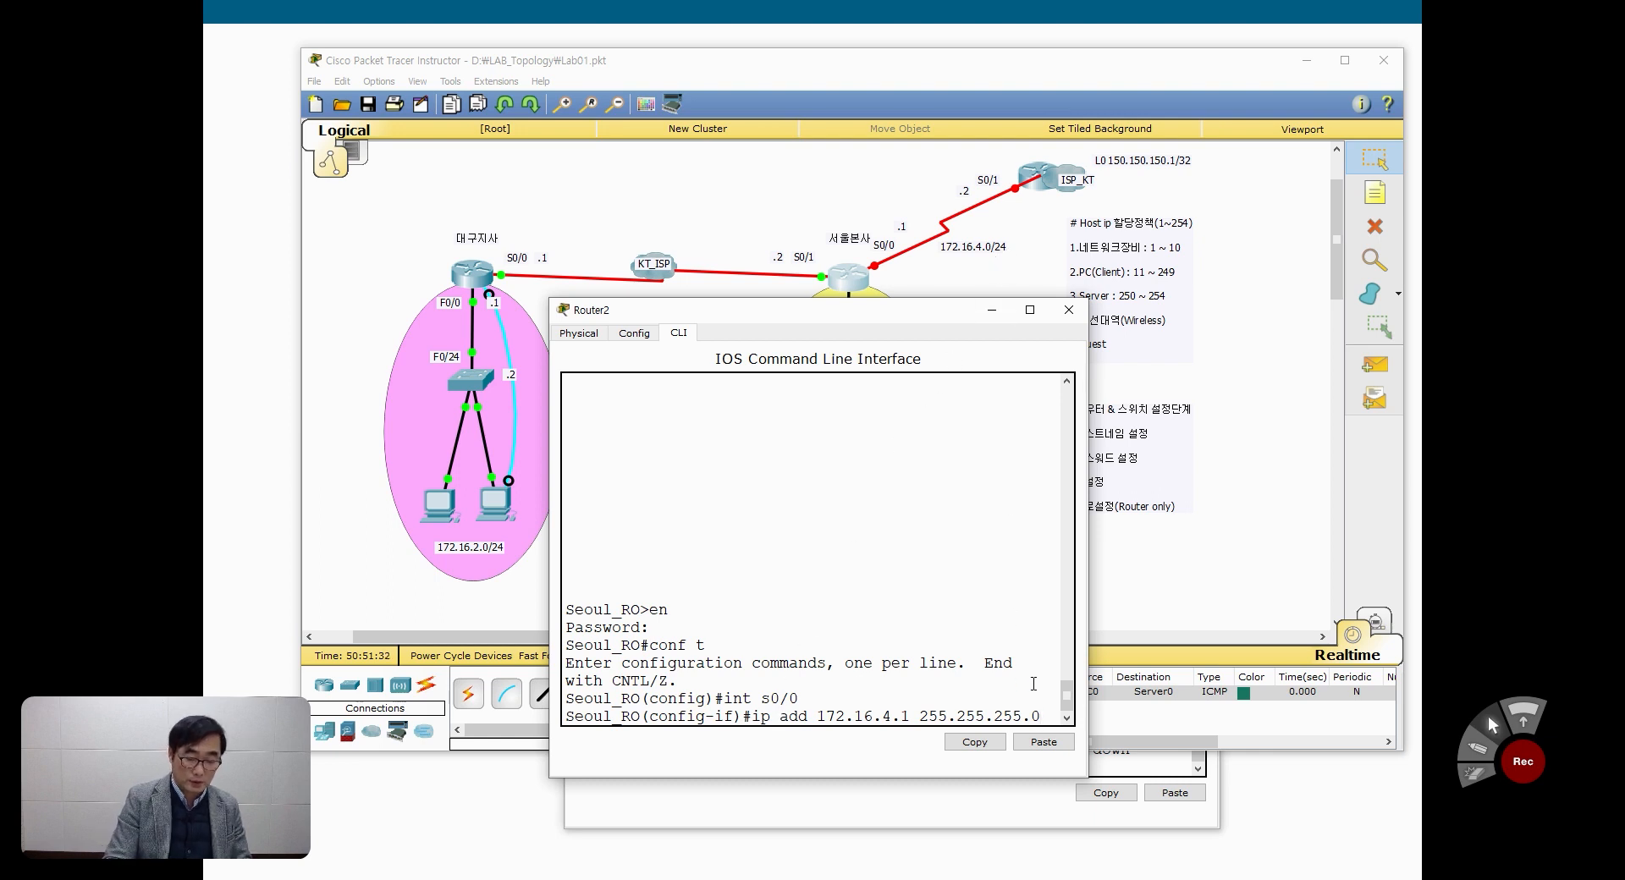
{"action": "key", "text": "Return"}
Step: Enable the 서울본사 router's serial 0/0 with no shutdown and widen its command line window
{"action": "type", "text": "no sh"}
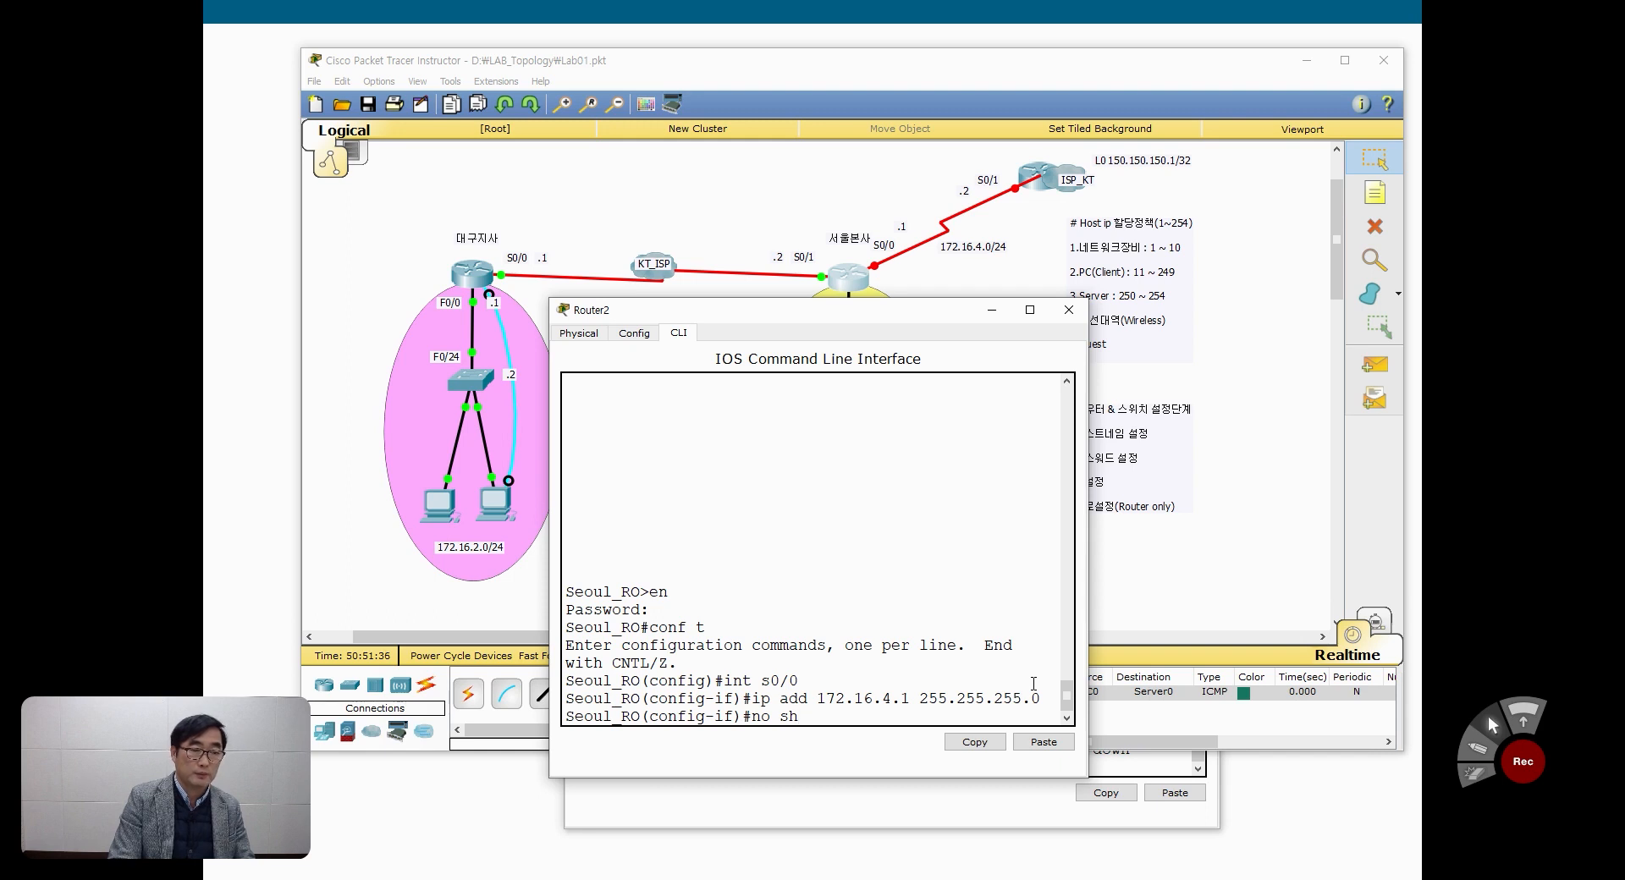
{"action": "key", "text": "Tab"}
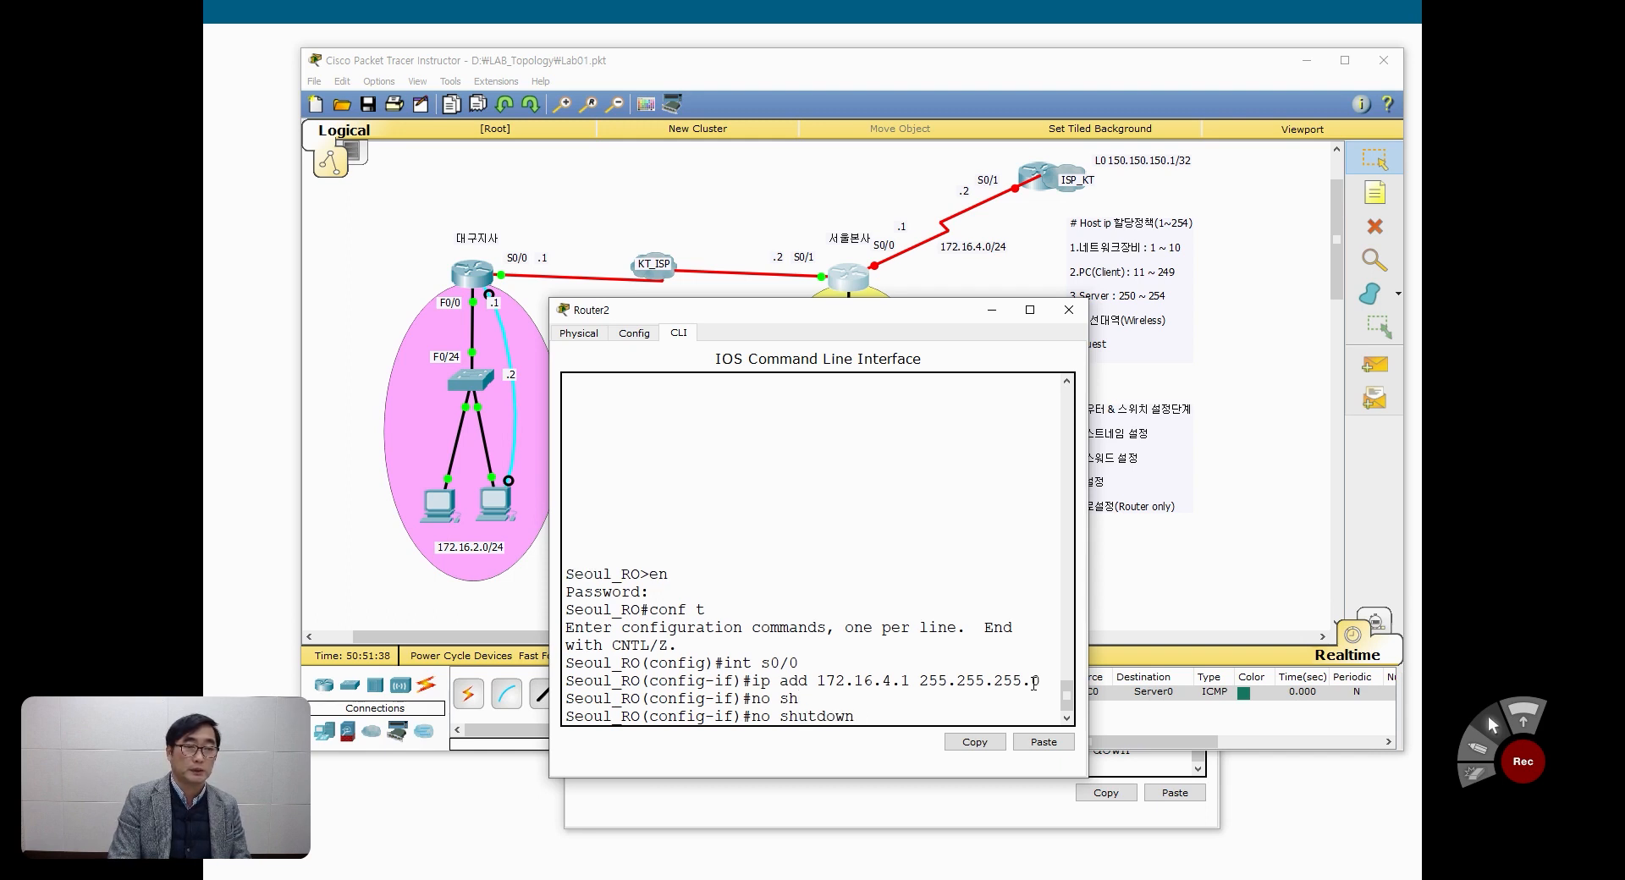
{"action": "key", "text": "Return"}
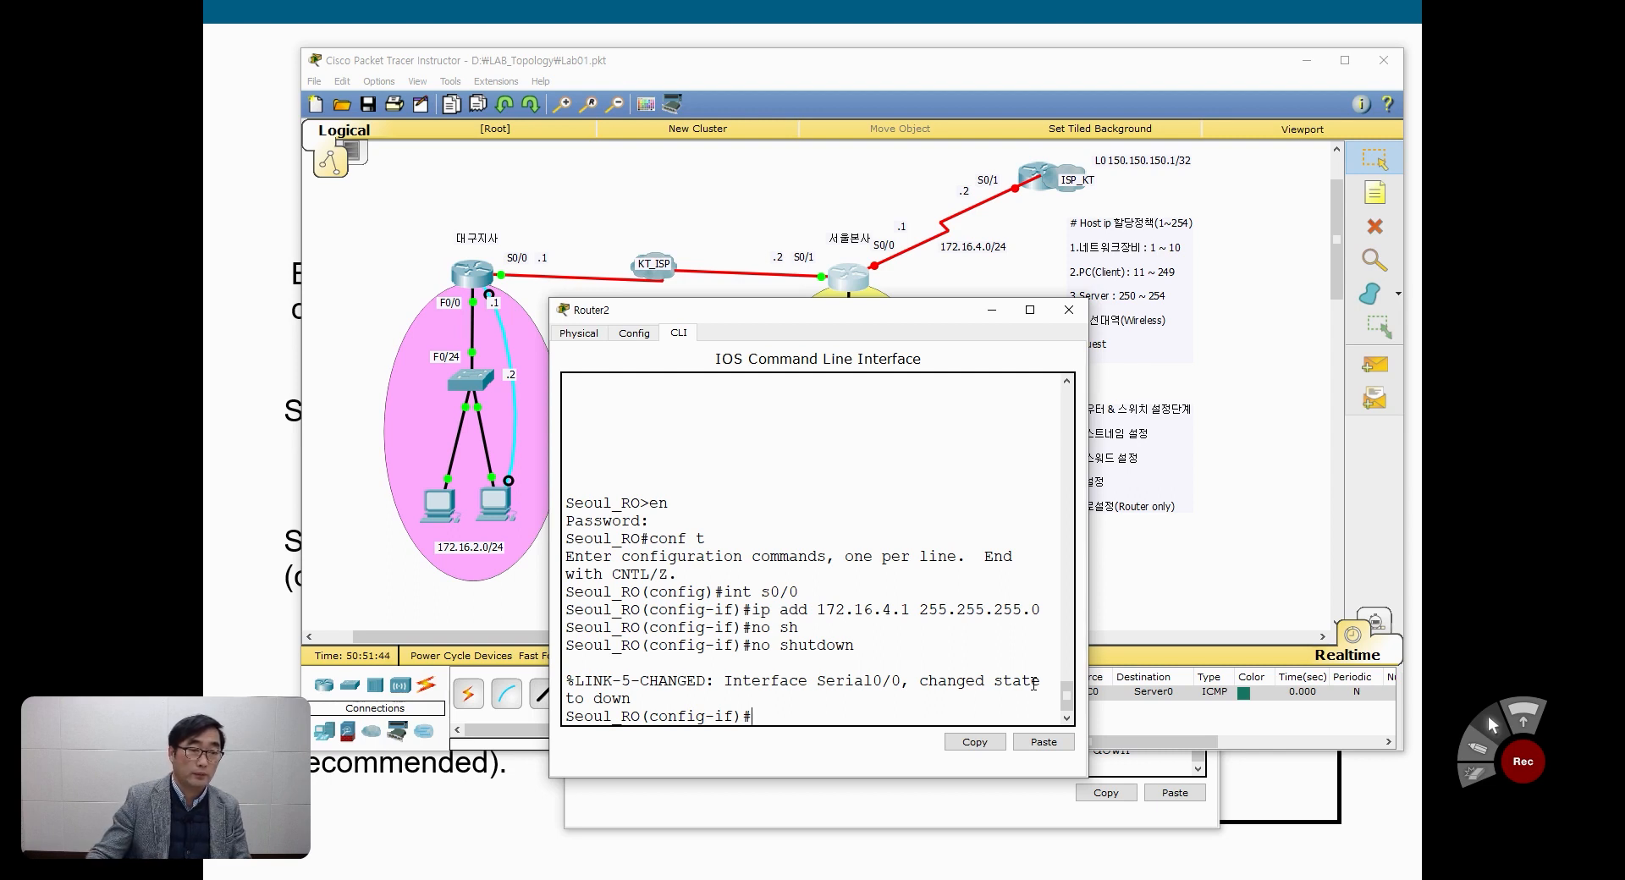
{"action": "left_click_drag", "start_coordinate": [1087, 574], "coordinate": [1253, 576]}
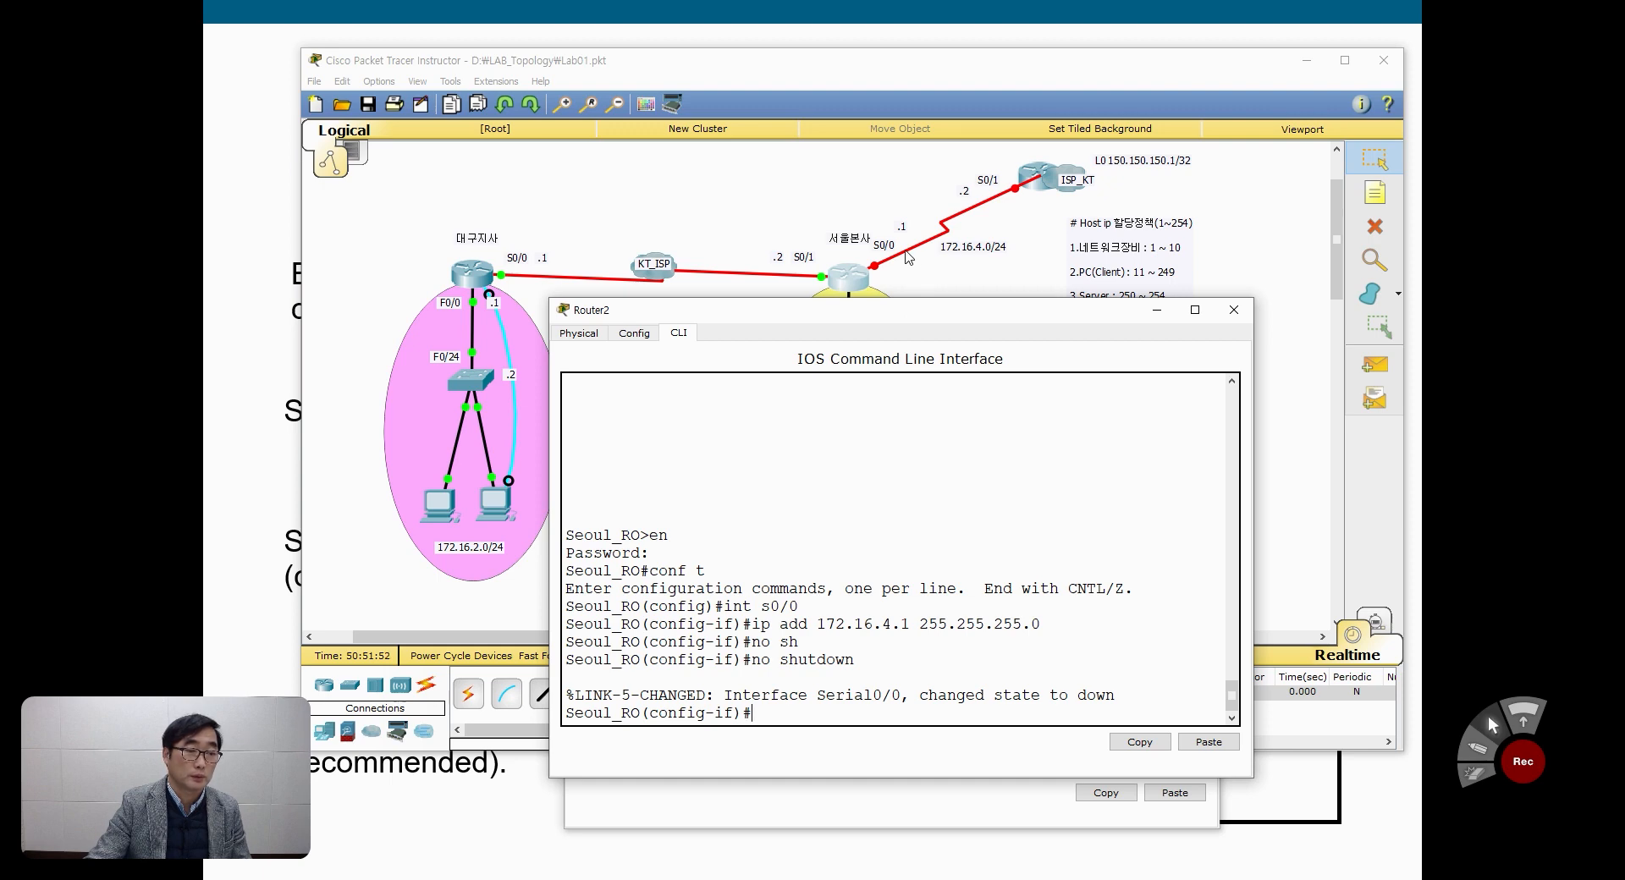
Step: Replug both ends of the 172.16.4.0/24 serial cable, at 서울본사 and at ISP_KT's Serial0/1, closing both routers' windows
{"action": "left_click", "coordinate": [1233, 310]}
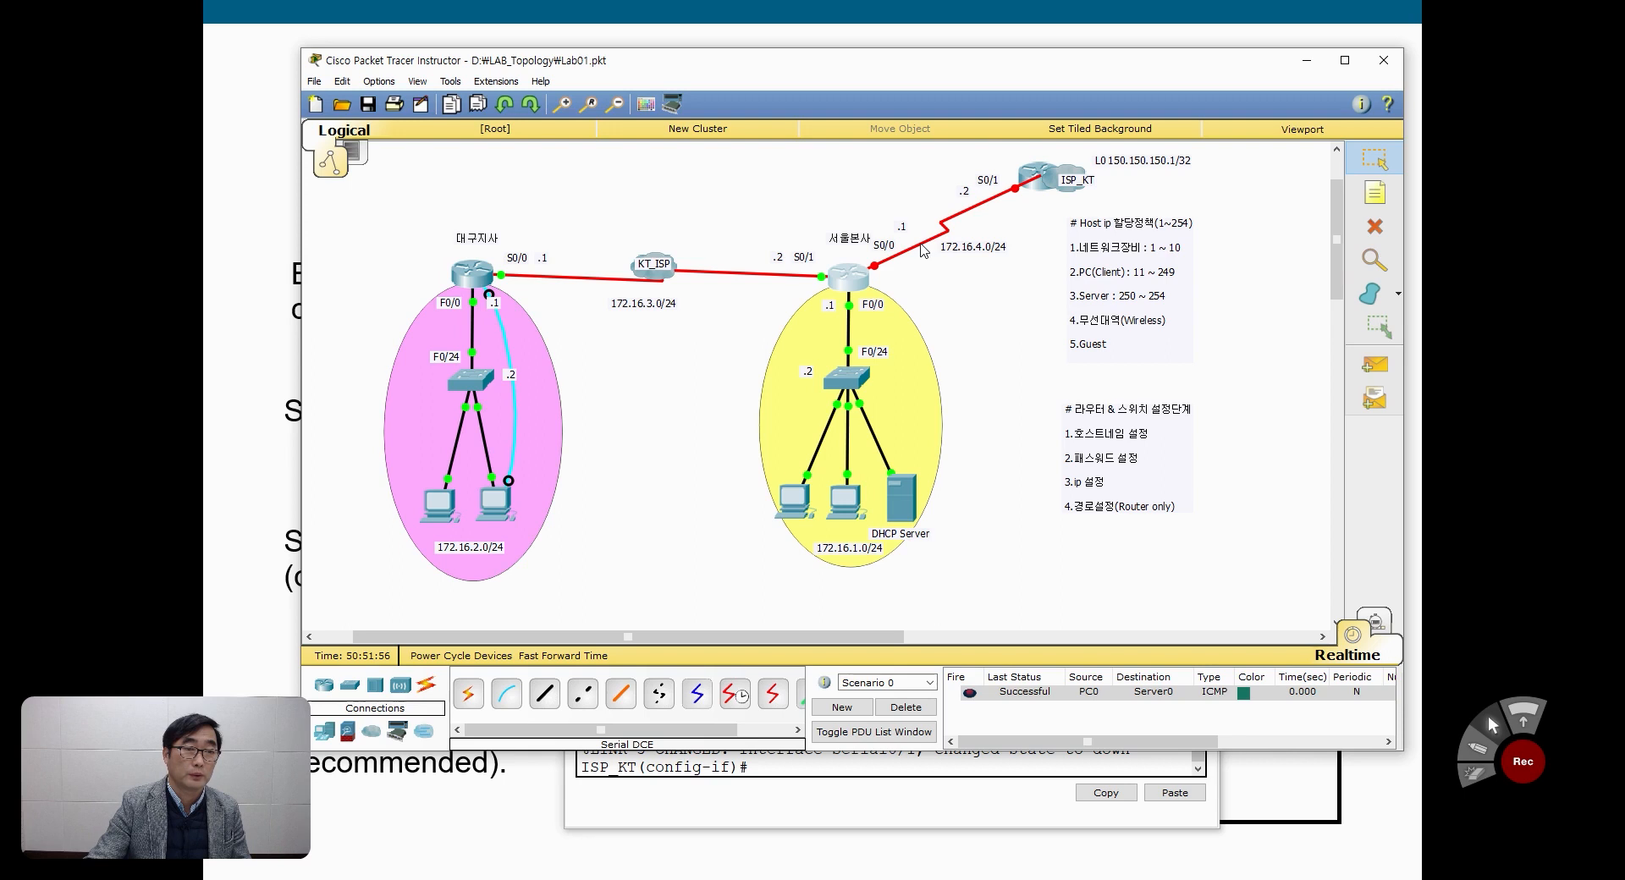
{"action": "left_click", "coordinate": [860, 282]}
{"action": "left_click", "coordinate": [901, 324]}
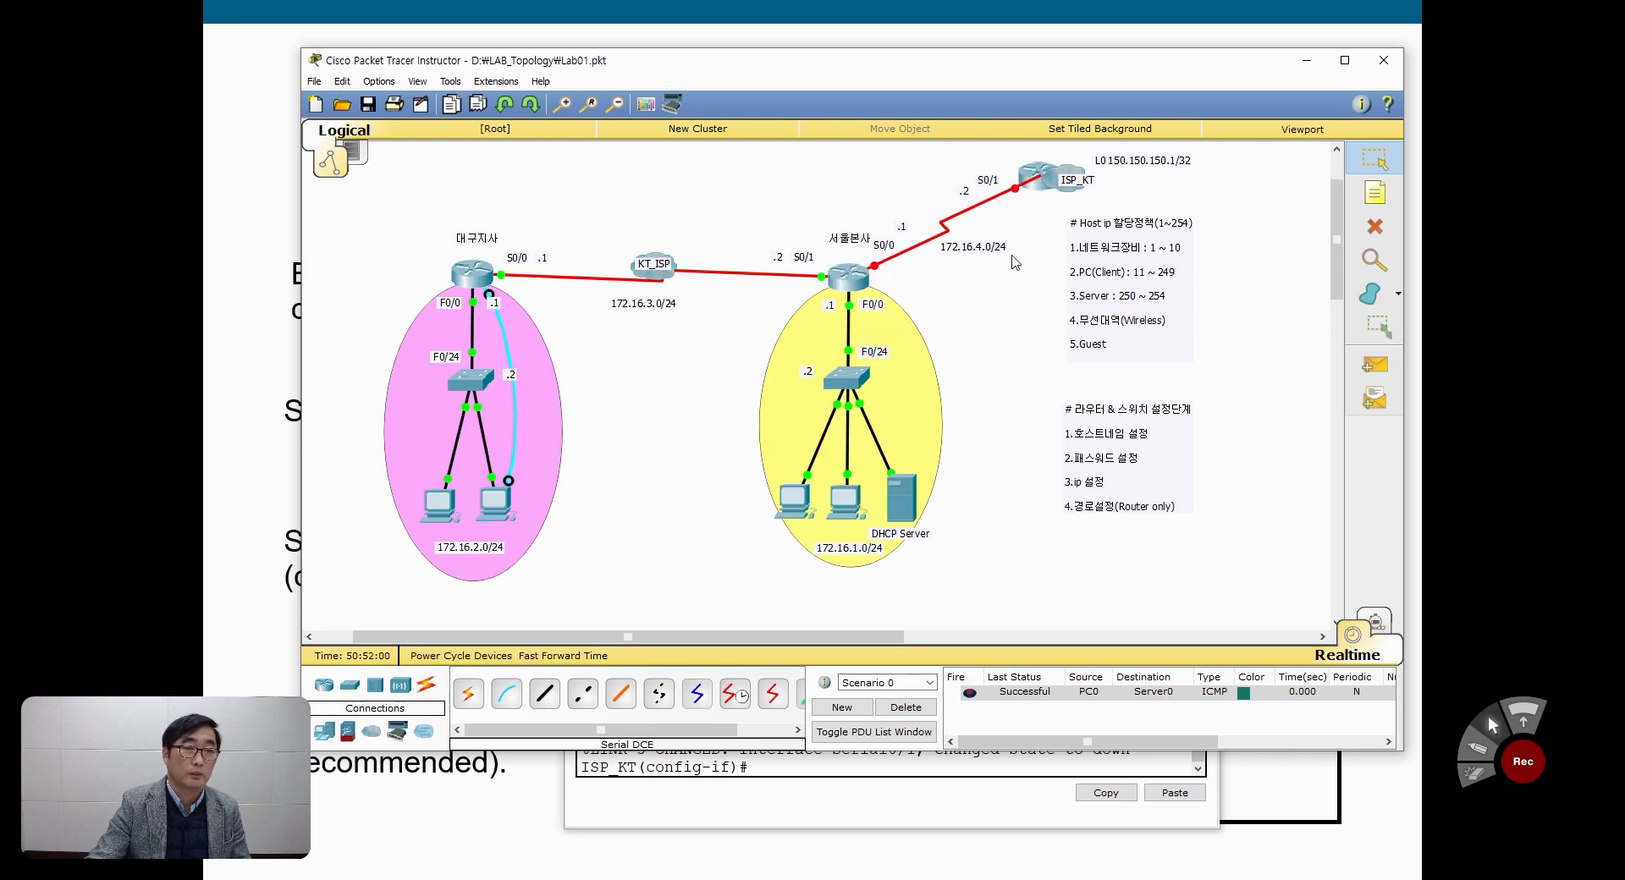
{"action": "left_click", "coordinate": [1034, 185]}
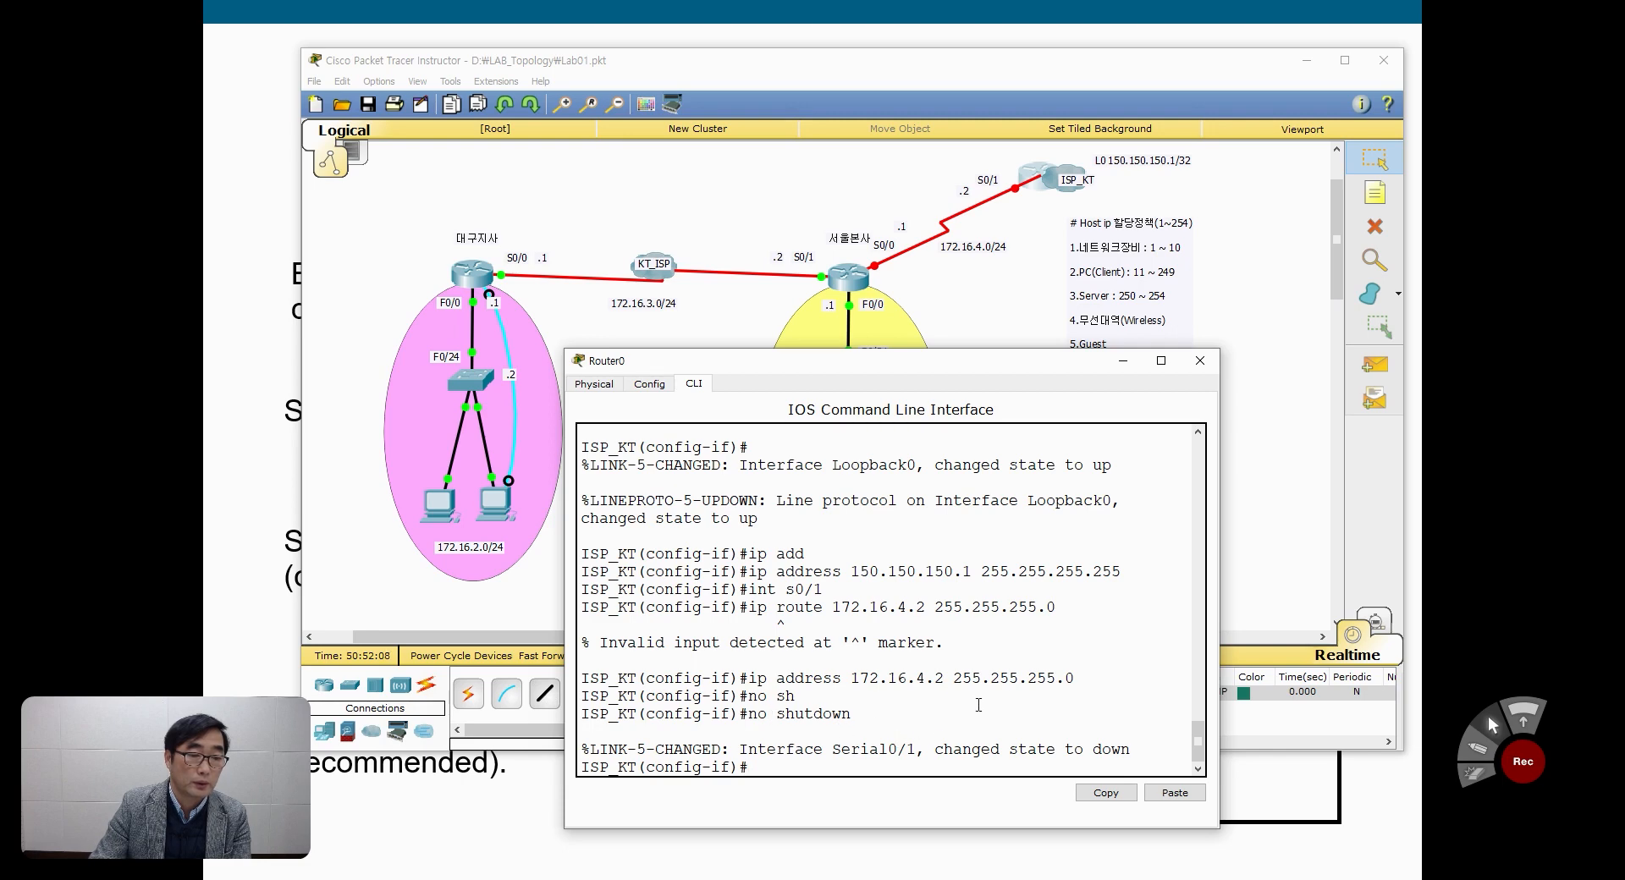
{"action": "left_click", "coordinate": [1200, 361]}
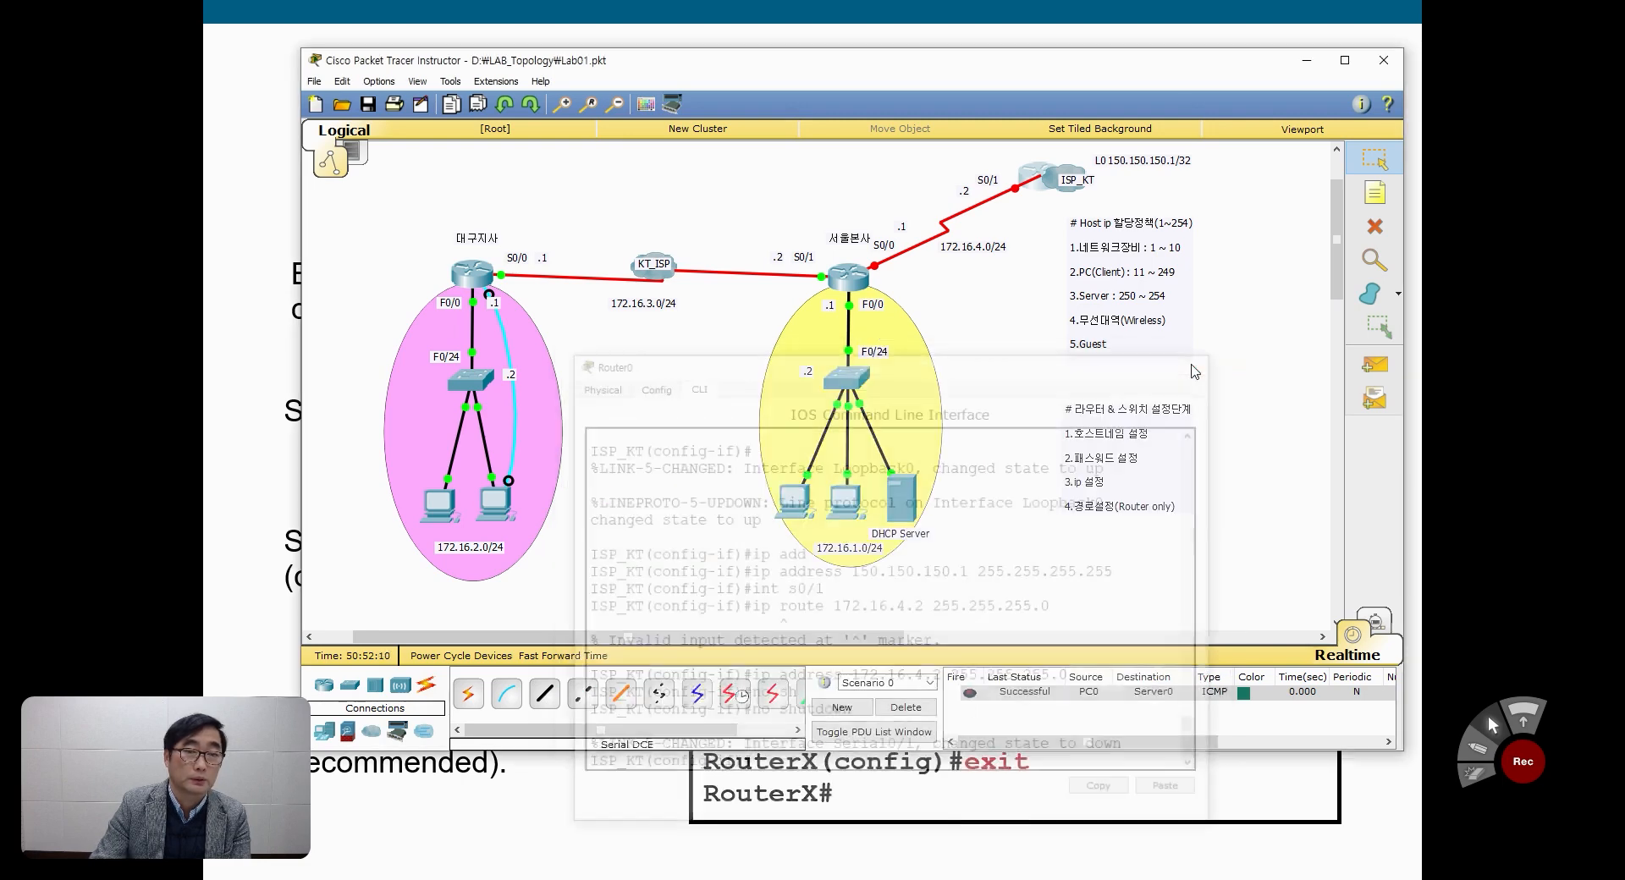
{"action": "left_click", "coordinate": [1027, 180]}
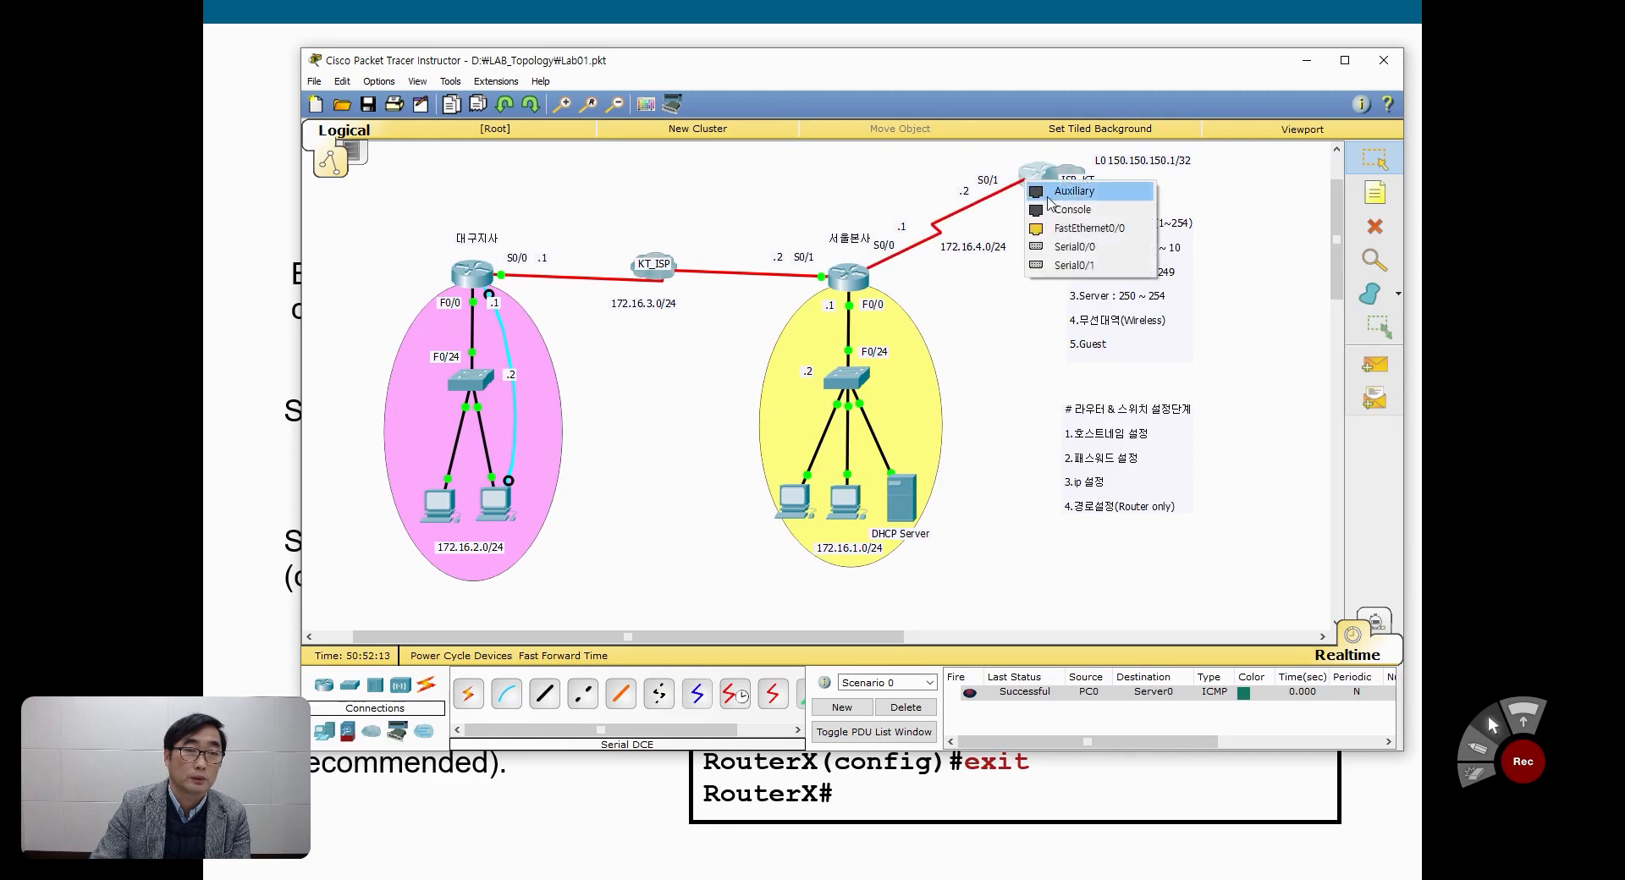
{"action": "left_click", "coordinate": [1073, 266]}
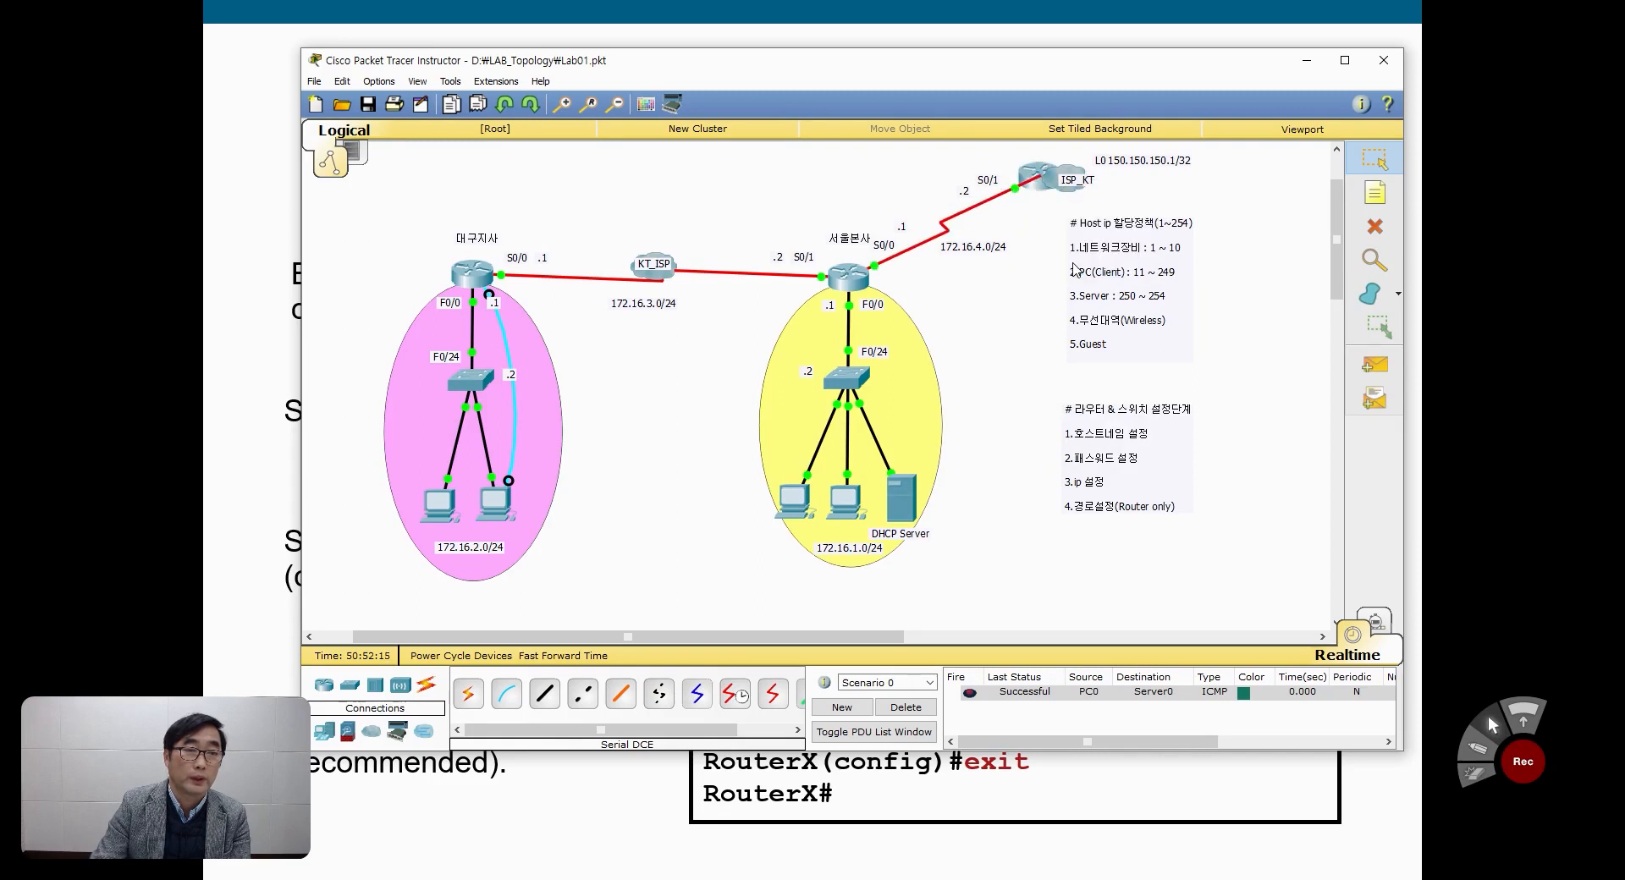
Step: Move the ISP_KT end of the 172.16.4.0/24 serial cable to Serial0/0
{"action": "left_click", "coordinate": [1016, 190]}
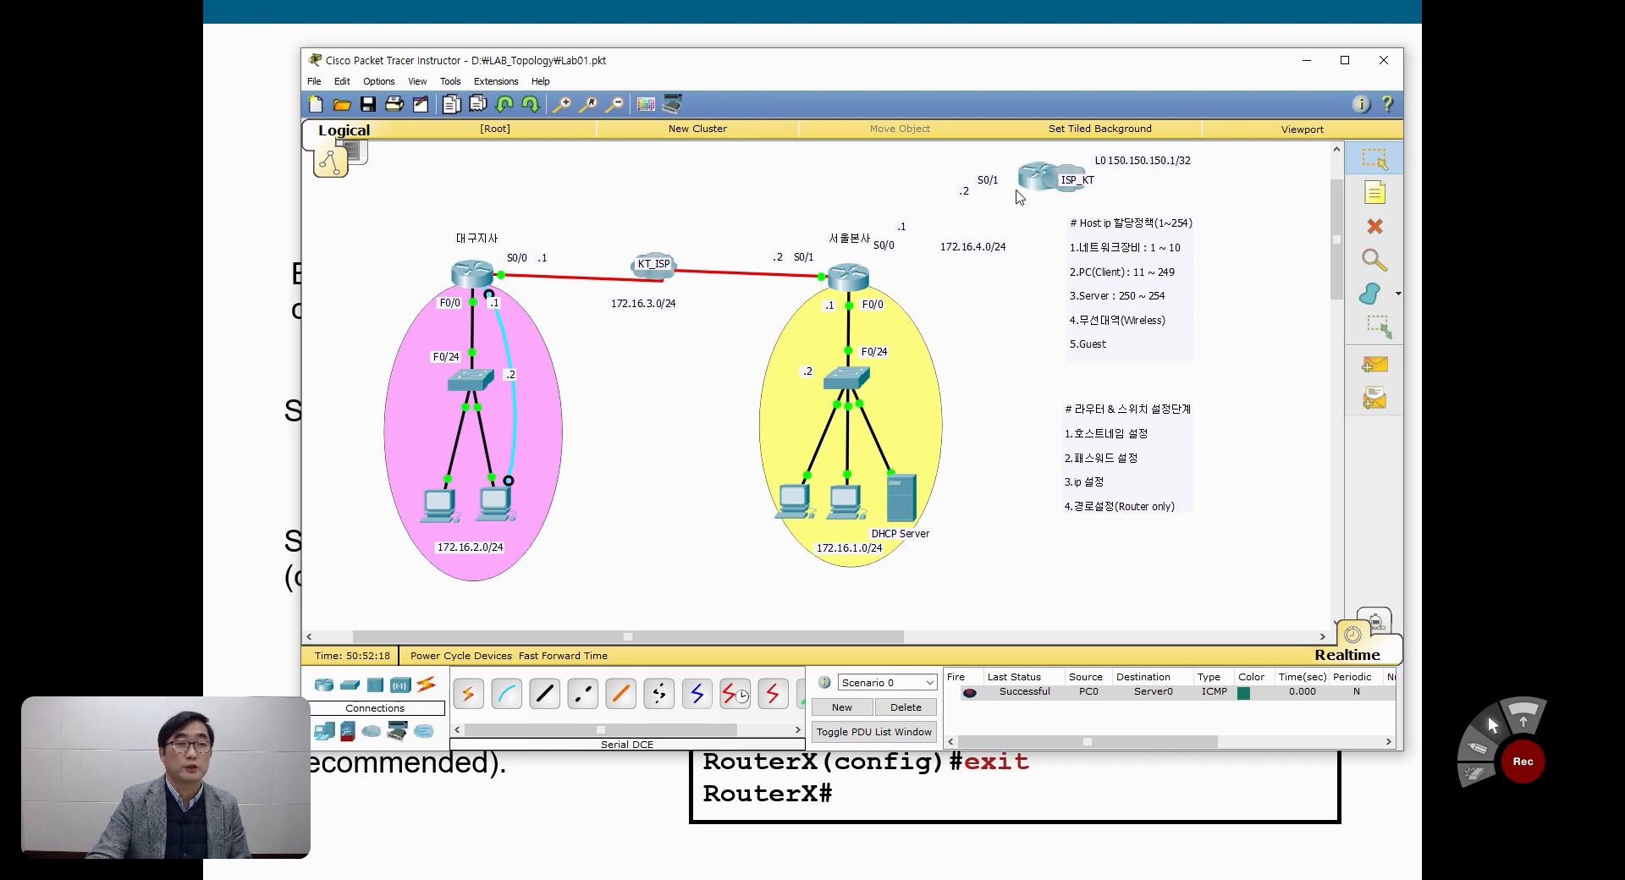
{"action": "left_click", "coordinate": [1029, 180]}
{"action": "left_click", "coordinate": [1063, 251]}
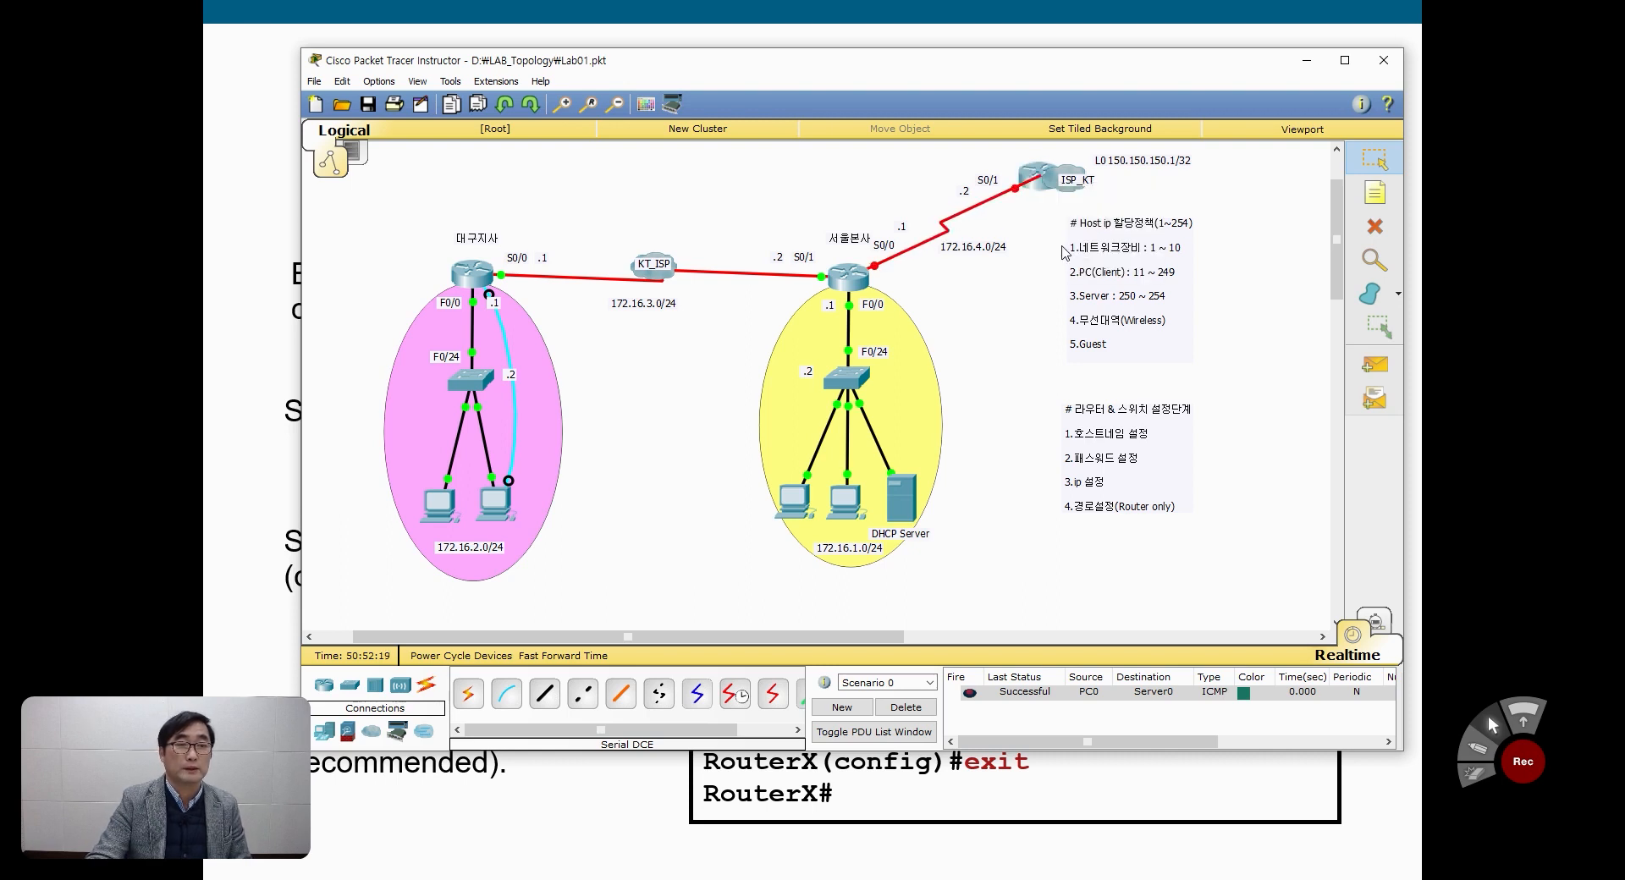
Step: Reattach the ISP_KT end of the 172.16.4.0/24 serial cable to Serial0/1
{"action": "left_click", "coordinate": [1014, 189]}
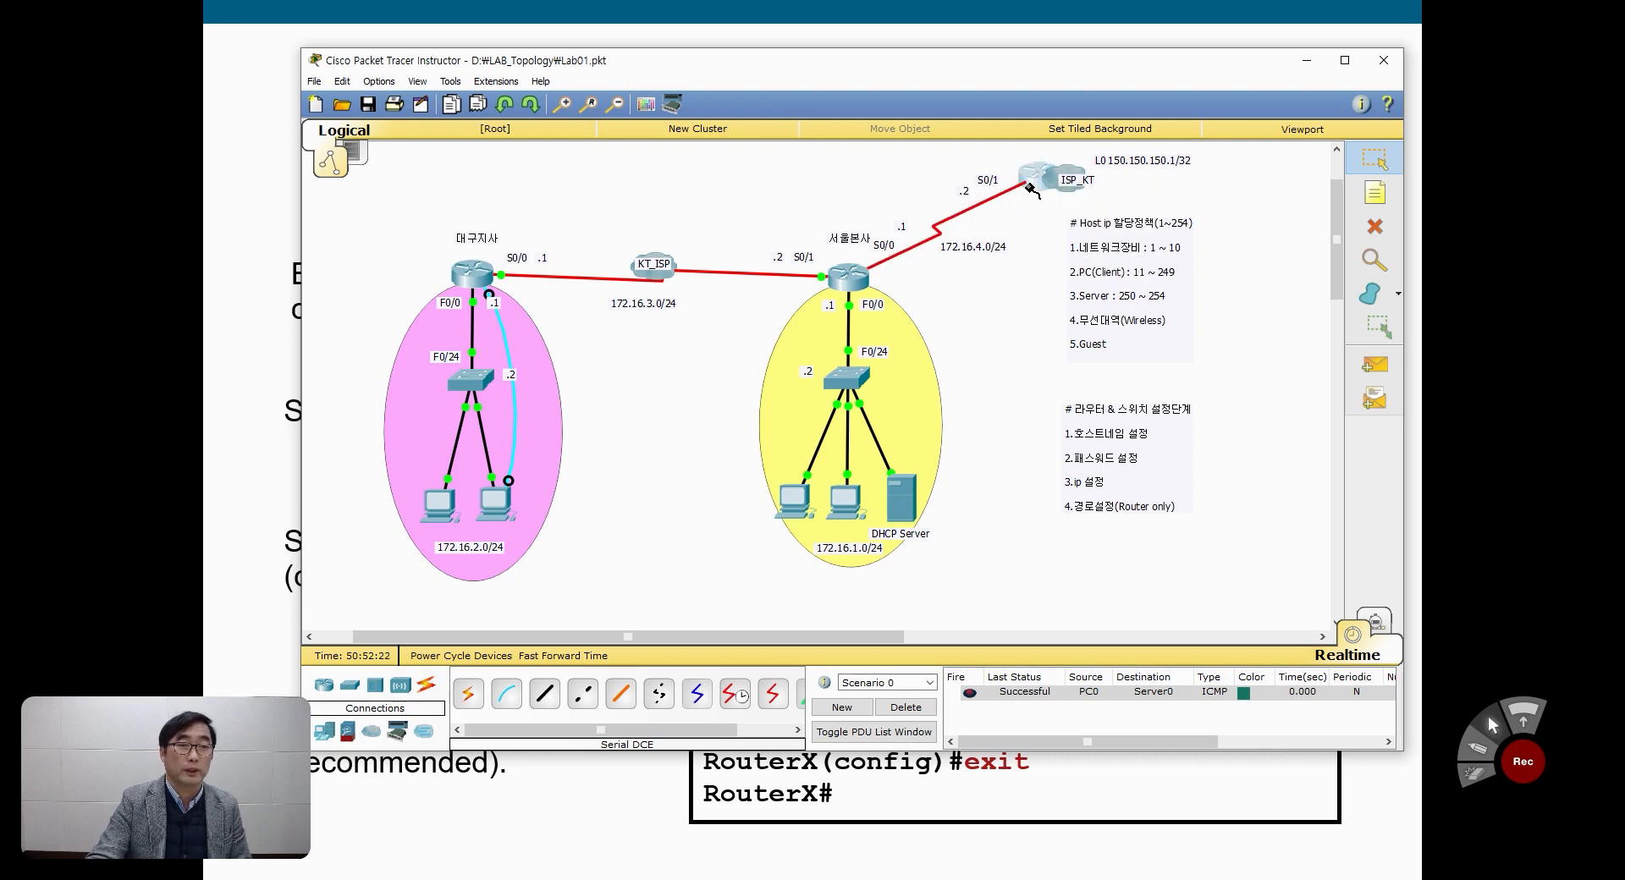
{"action": "left_click", "coordinate": [1028, 181]}
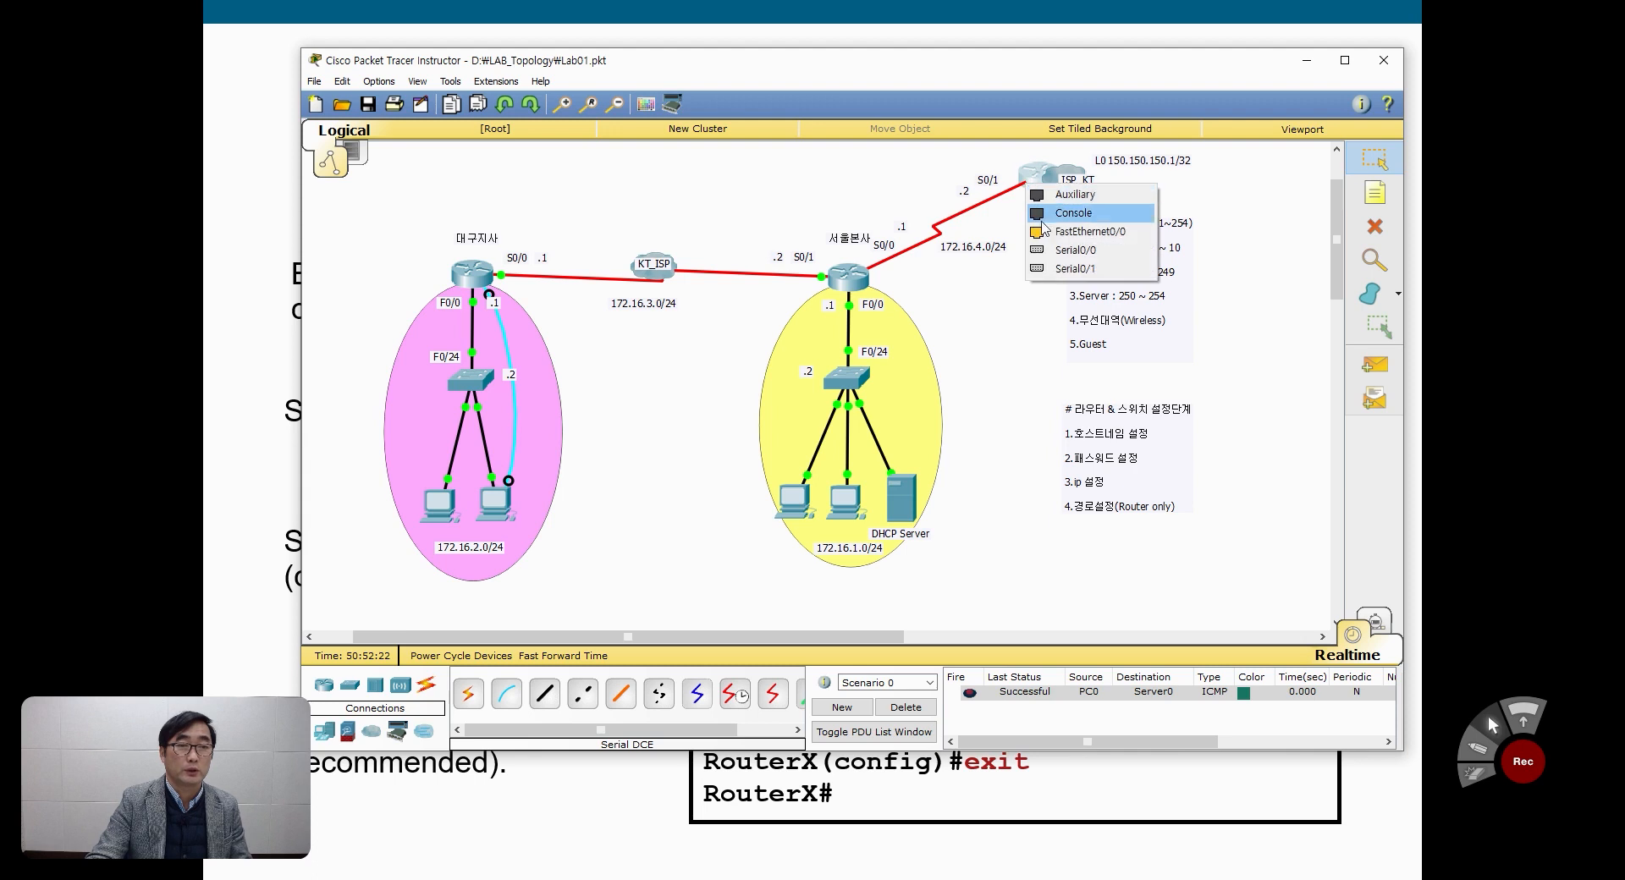
{"action": "left_click", "coordinate": [1063, 269]}
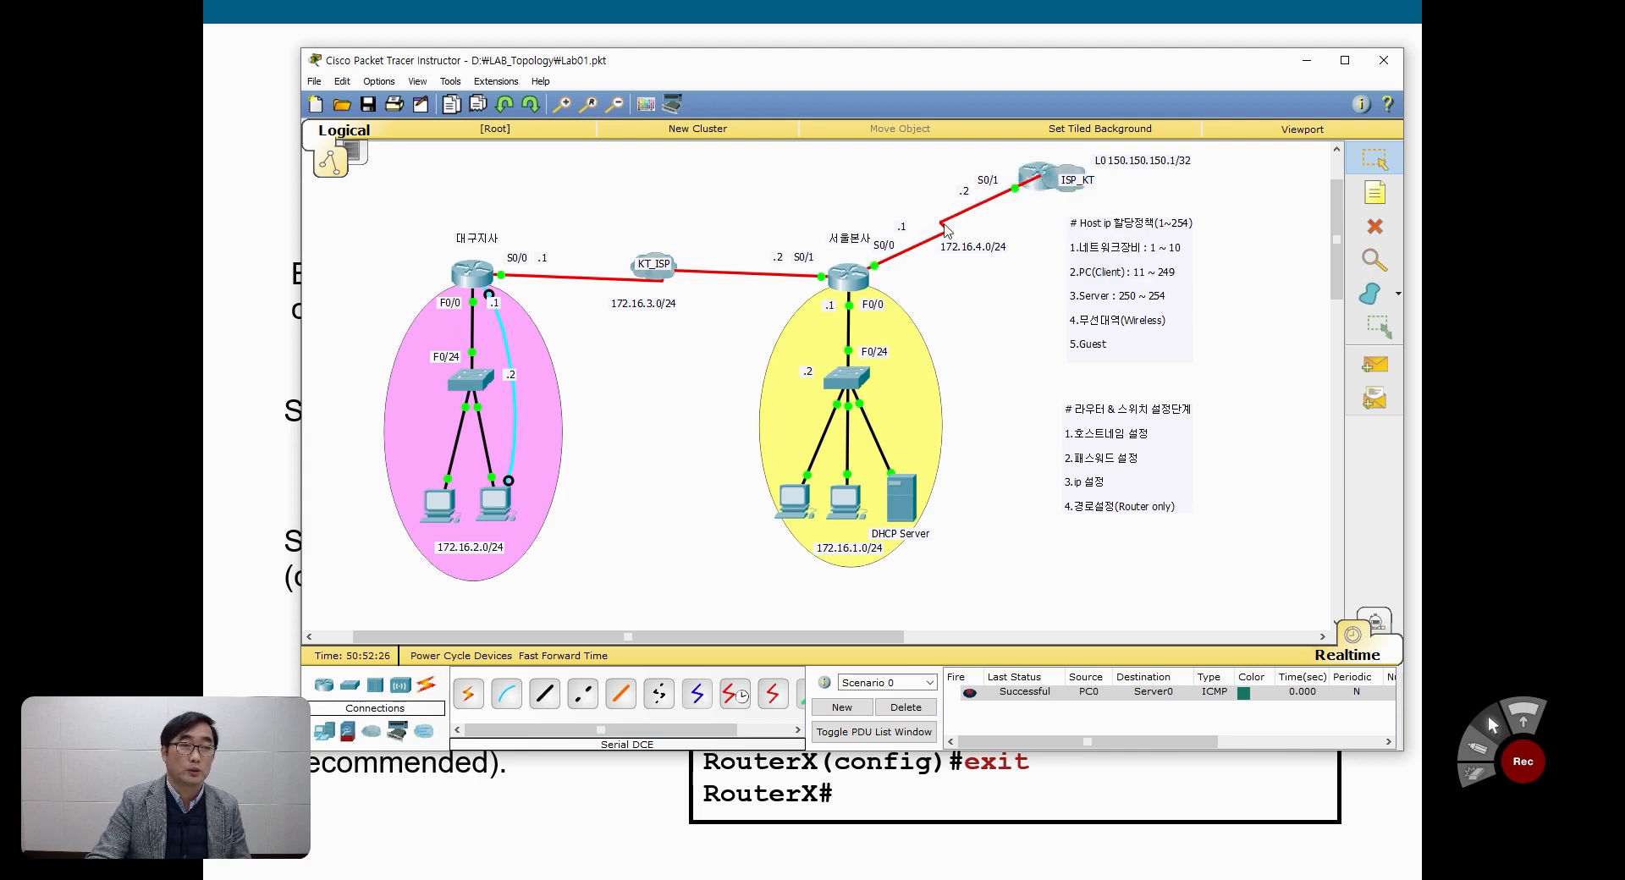
Step: Shift the ISP_KT-side link labels clear of the cable and place a WAN cloud on the link between 서울본사 and ISP_KT
{"action": "left_click_drag", "start_coordinate": [987, 181], "coordinate": [971, 188]}
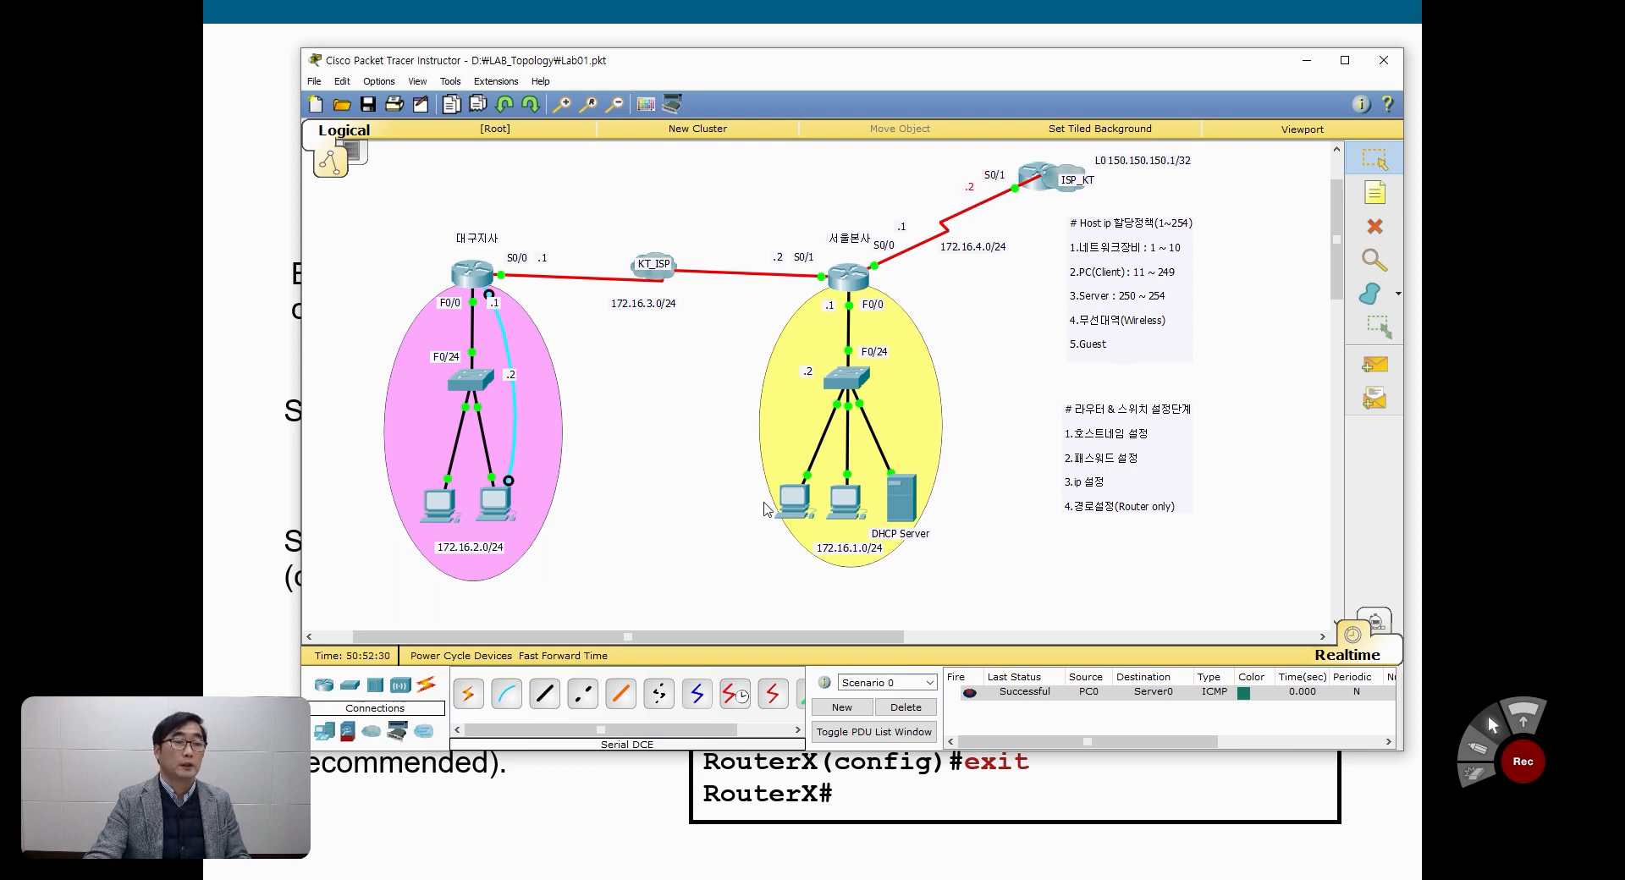
{"action": "left_click", "coordinate": [371, 731]}
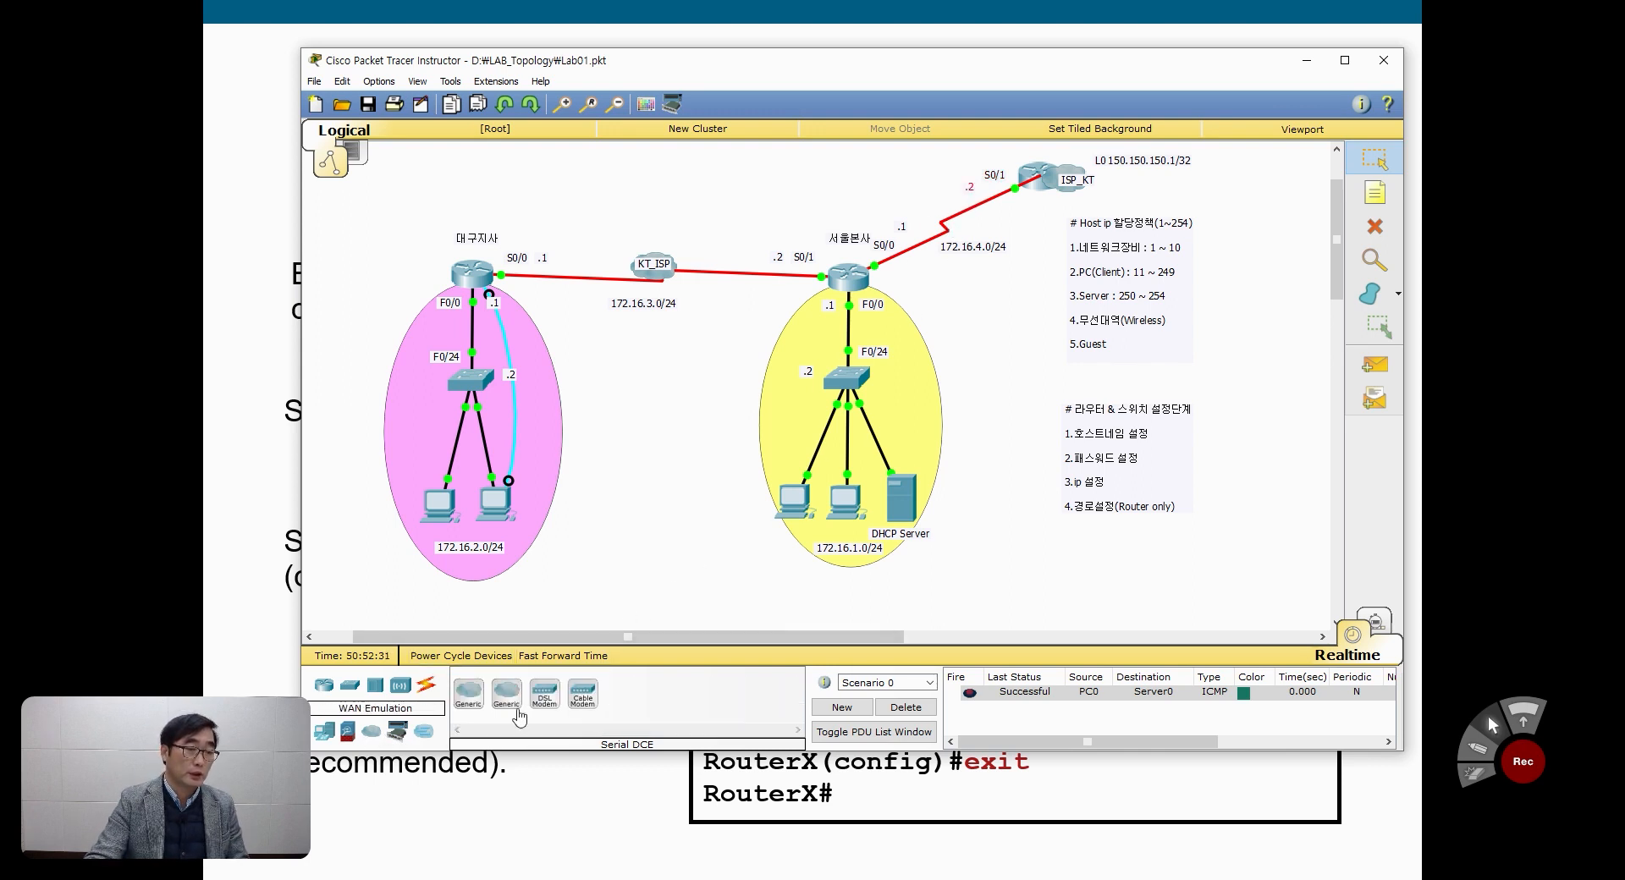
{"action": "left_click", "coordinate": [468, 692]}
{"action": "left_click", "coordinate": [691, 474]}
{"action": "left_click_drag", "start_coordinate": [692, 475], "coordinate": [939, 215]}
{"action": "left_click", "coordinate": [984, 368]}
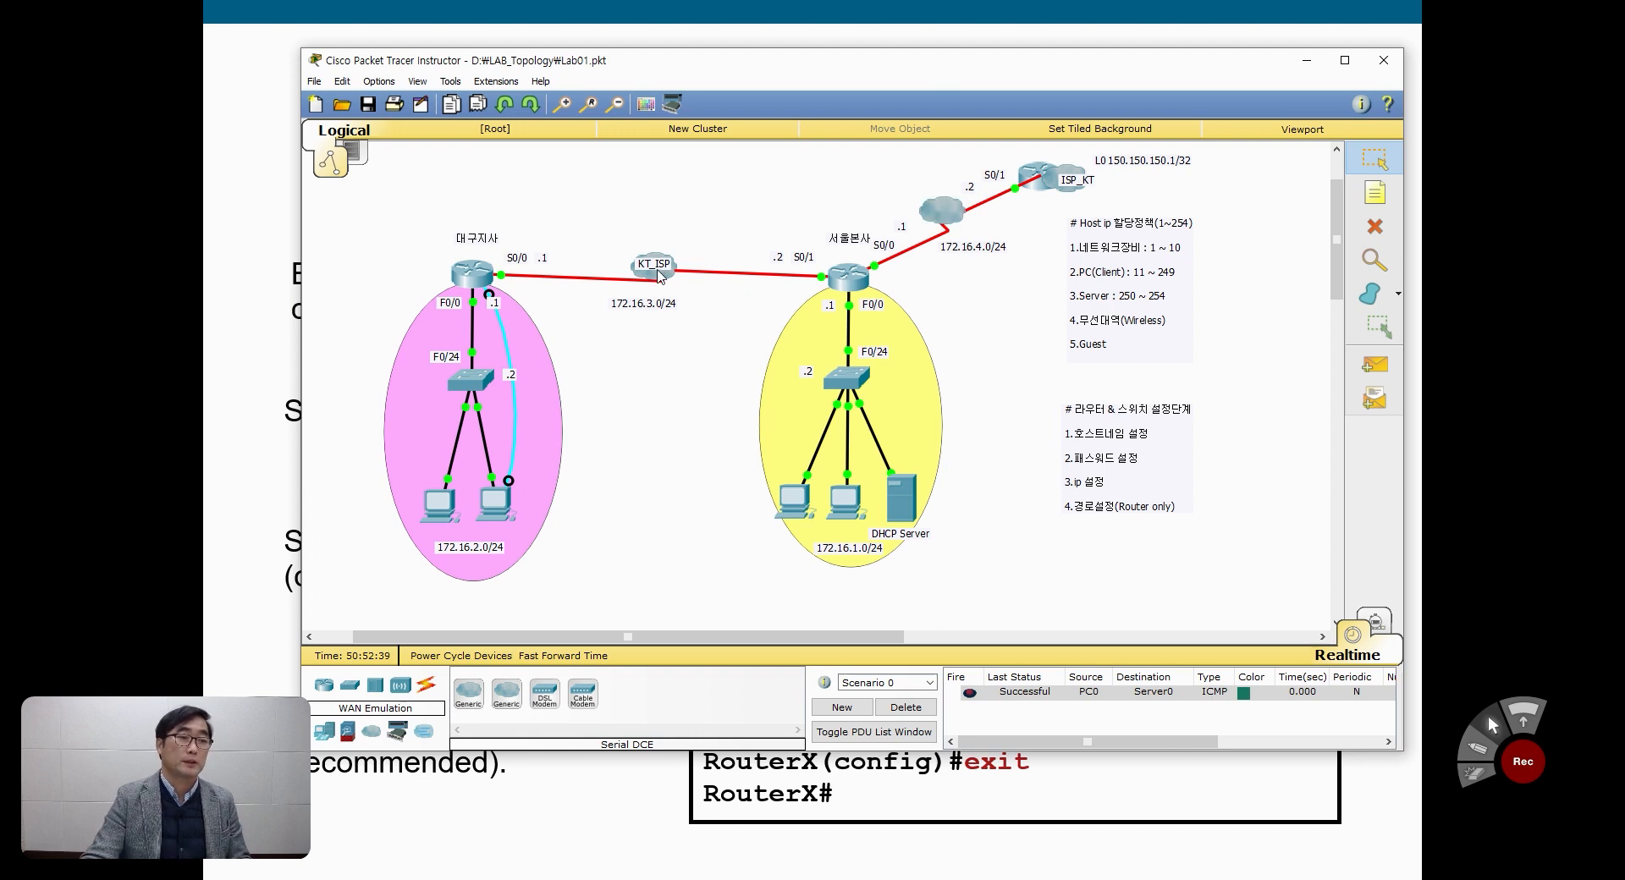
Step: Duplicate the KT_ISP label and place the copy on the new cloud between 서울본사 and ISP_KT
{"action": "key", "text": "ctrl+c"}
{"action": "key", "text": "ctrl+v"}
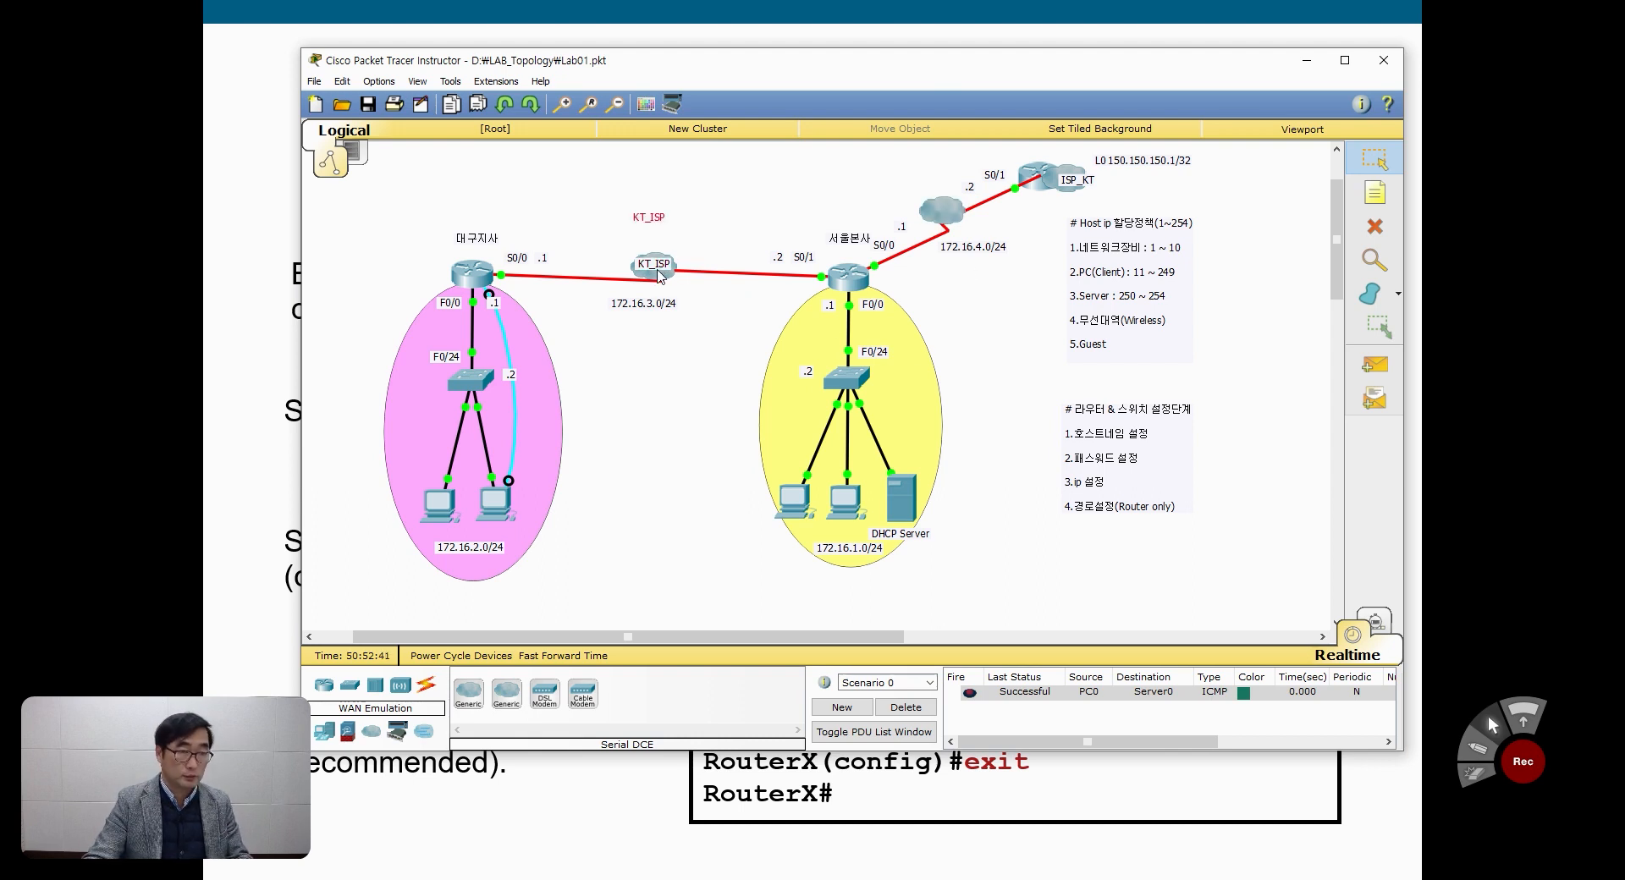
{"action": "left_click", "coordinate": [656, 267]}
{"action": "left_click_drag", "start_coordinate": [651, 216], "coordinate": [946, 205]}
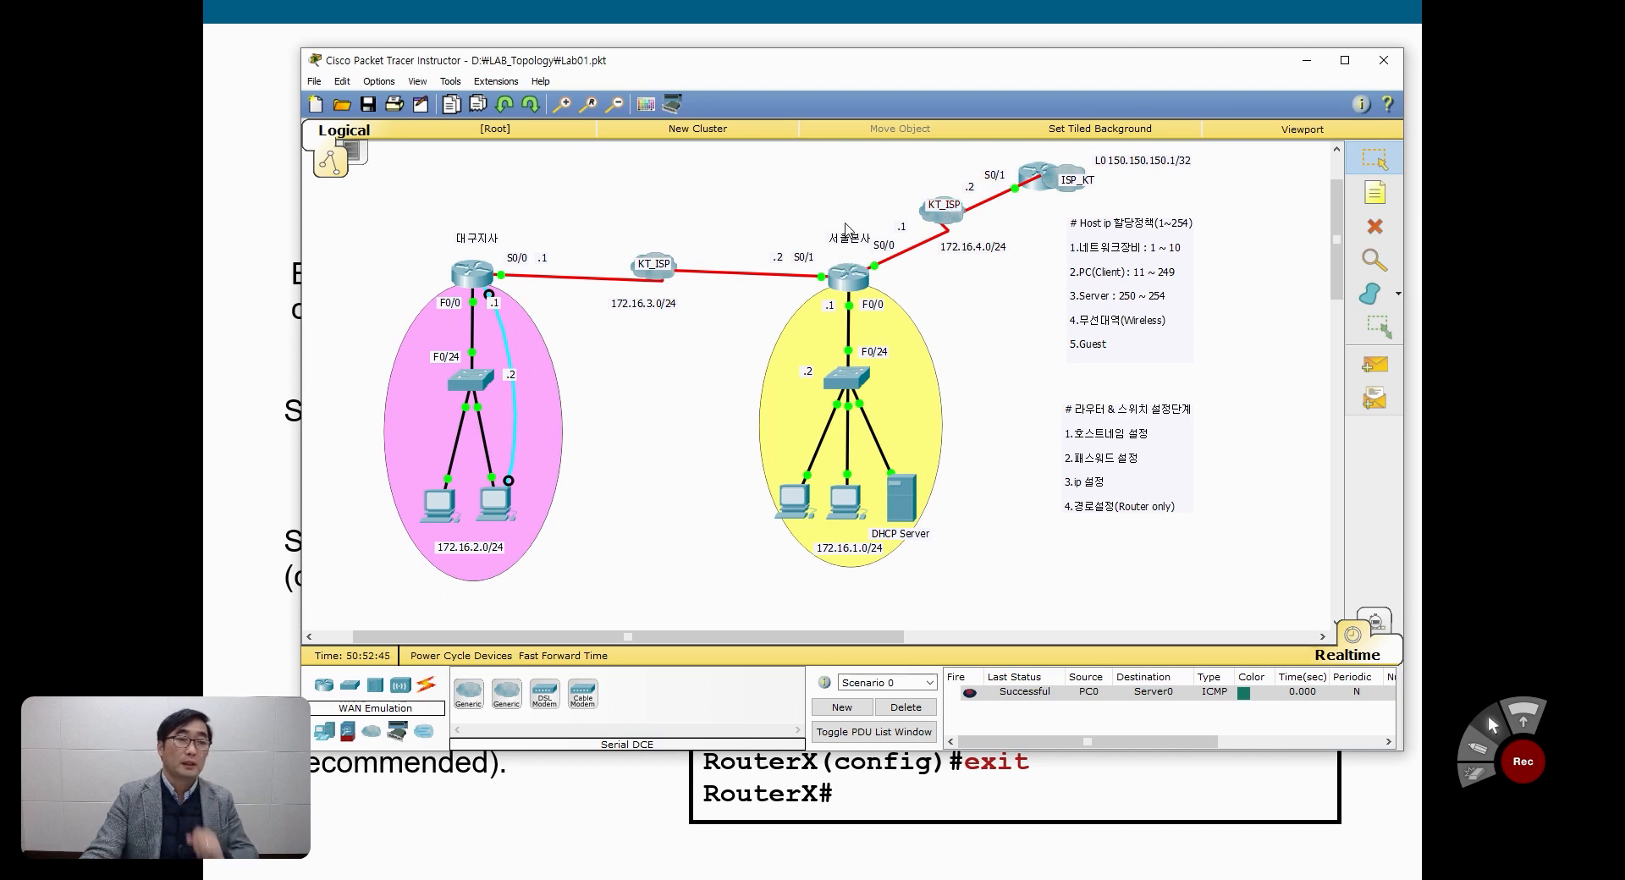
Step: Open the ISP_KT router's command line, widen its window and move it clear of the topology's links
{"action": "left_click", "coordinate": [1046, 194]}
{"action": "left_click_drag", "start_coordinate": [929, 252], "coordinate": [1122, 272]}
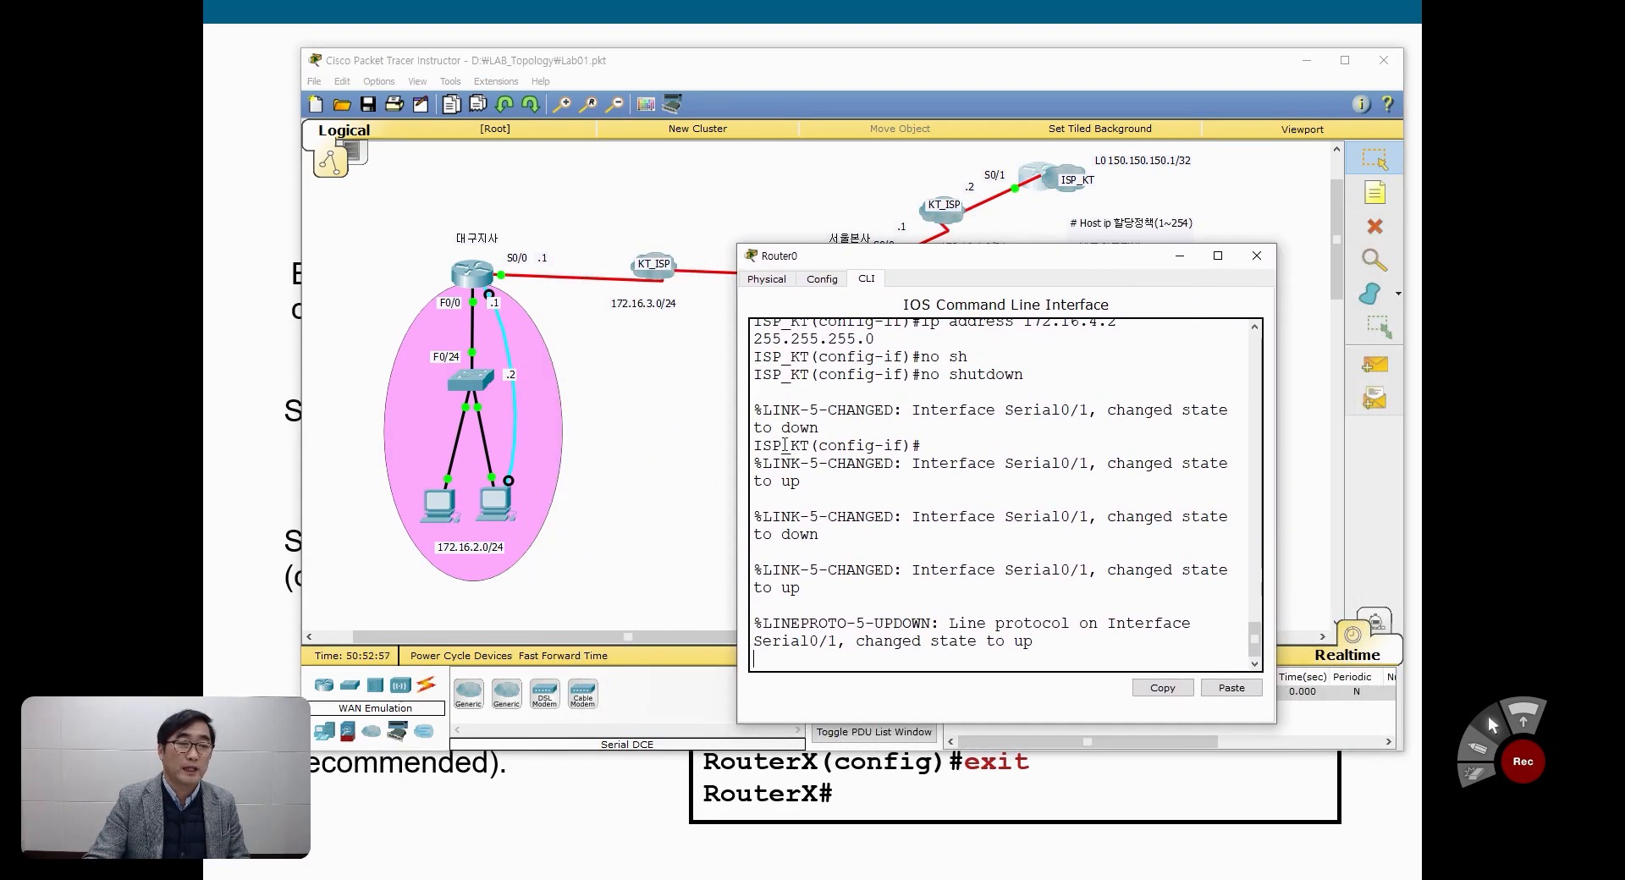
{"action": "left_click_drag", "start_coordinate": [735, 459], "coordinate": [509, 476]}
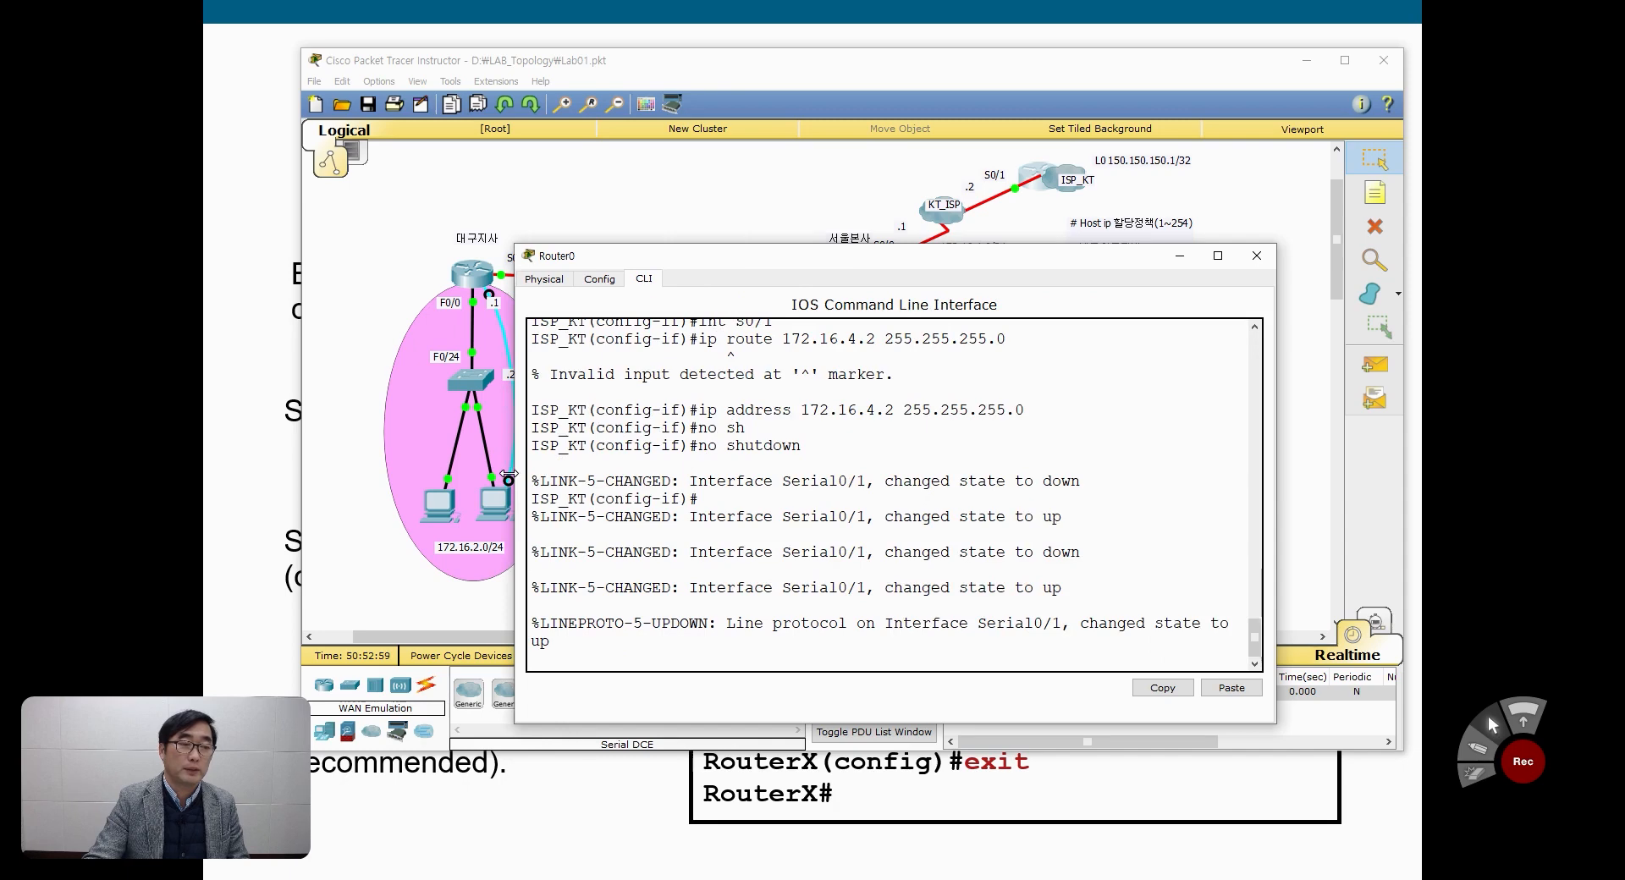
{"action": "left_click_drag", "start_coordinate": [904, 256], "coordinate": [915, 560]}
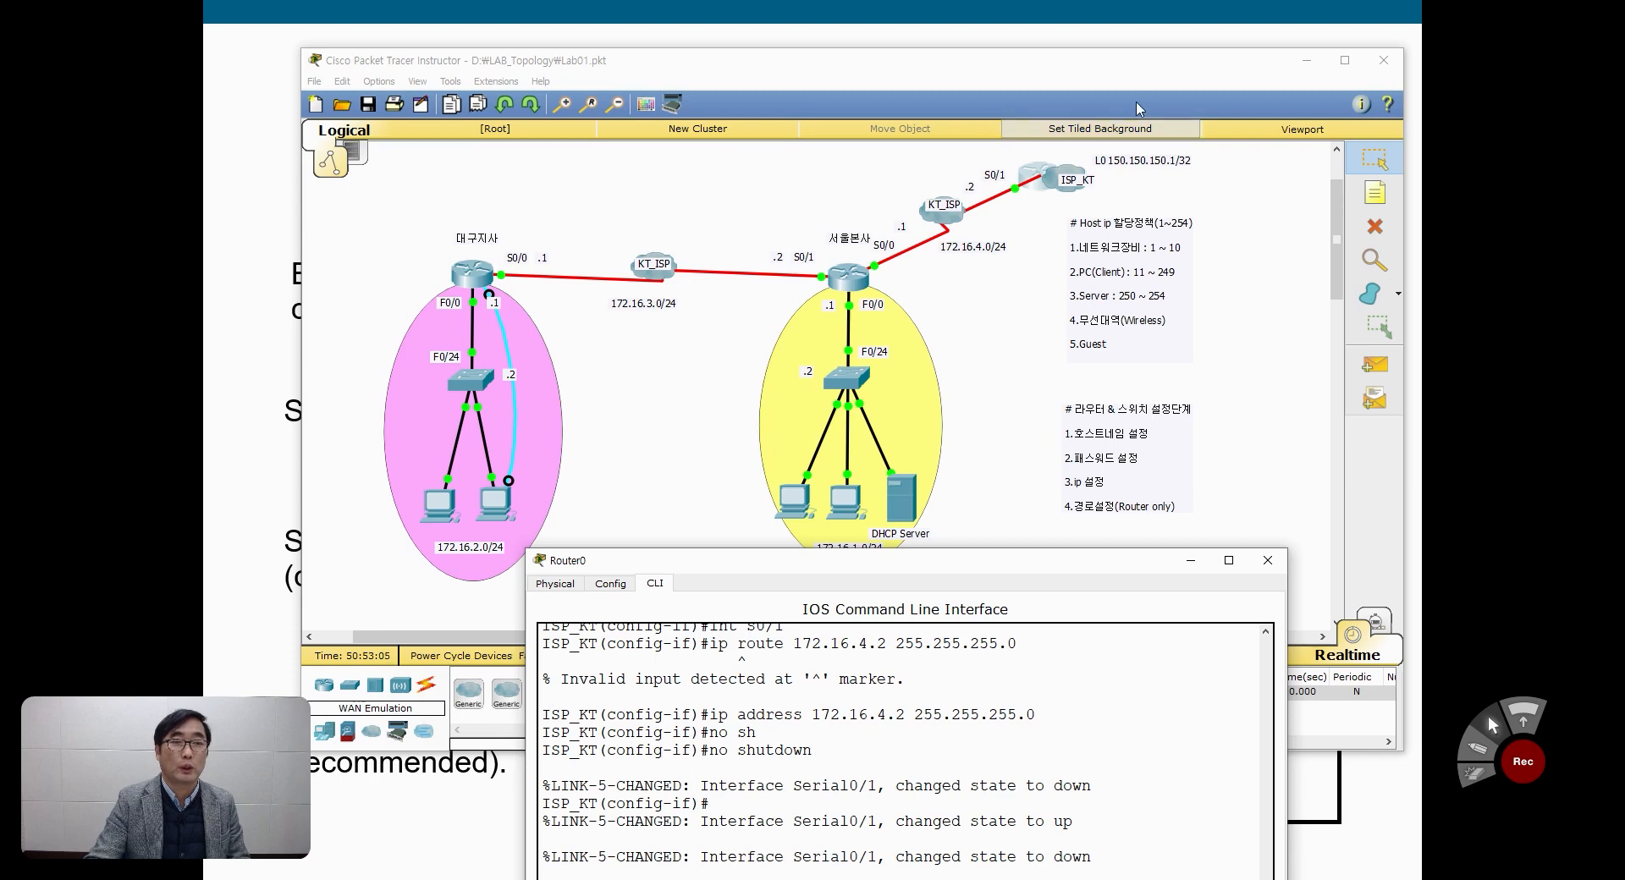
{"action": "left_click", "coordinate": [1478, 748]}
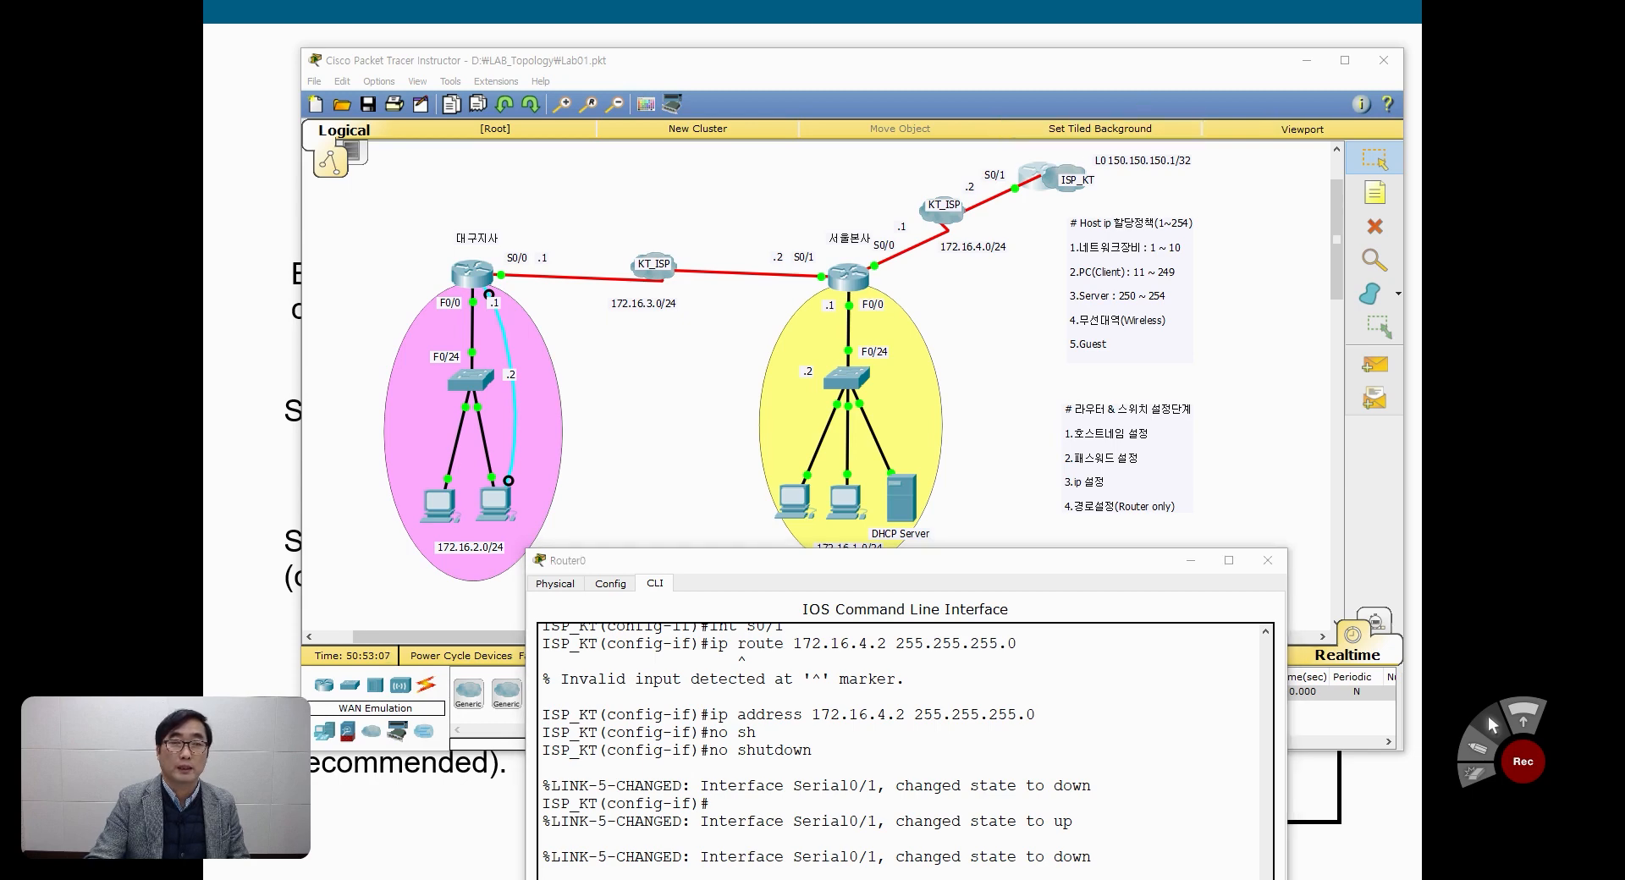
{"action": "mouse_move", "coordinate": [1063, 176]}
{"action": "left_mouse_down"}
{"action": "mouse_move", "coordinate": [1111, 131]}
{"action": "mouse_move", "coordinate": [1116, 144]}
{"action": "mouse_move", "coordinate": [1155, 127]}
{"action": "mouse_move", "coordinate": [1113, 127]}
{"action": "left_mouse_up"}
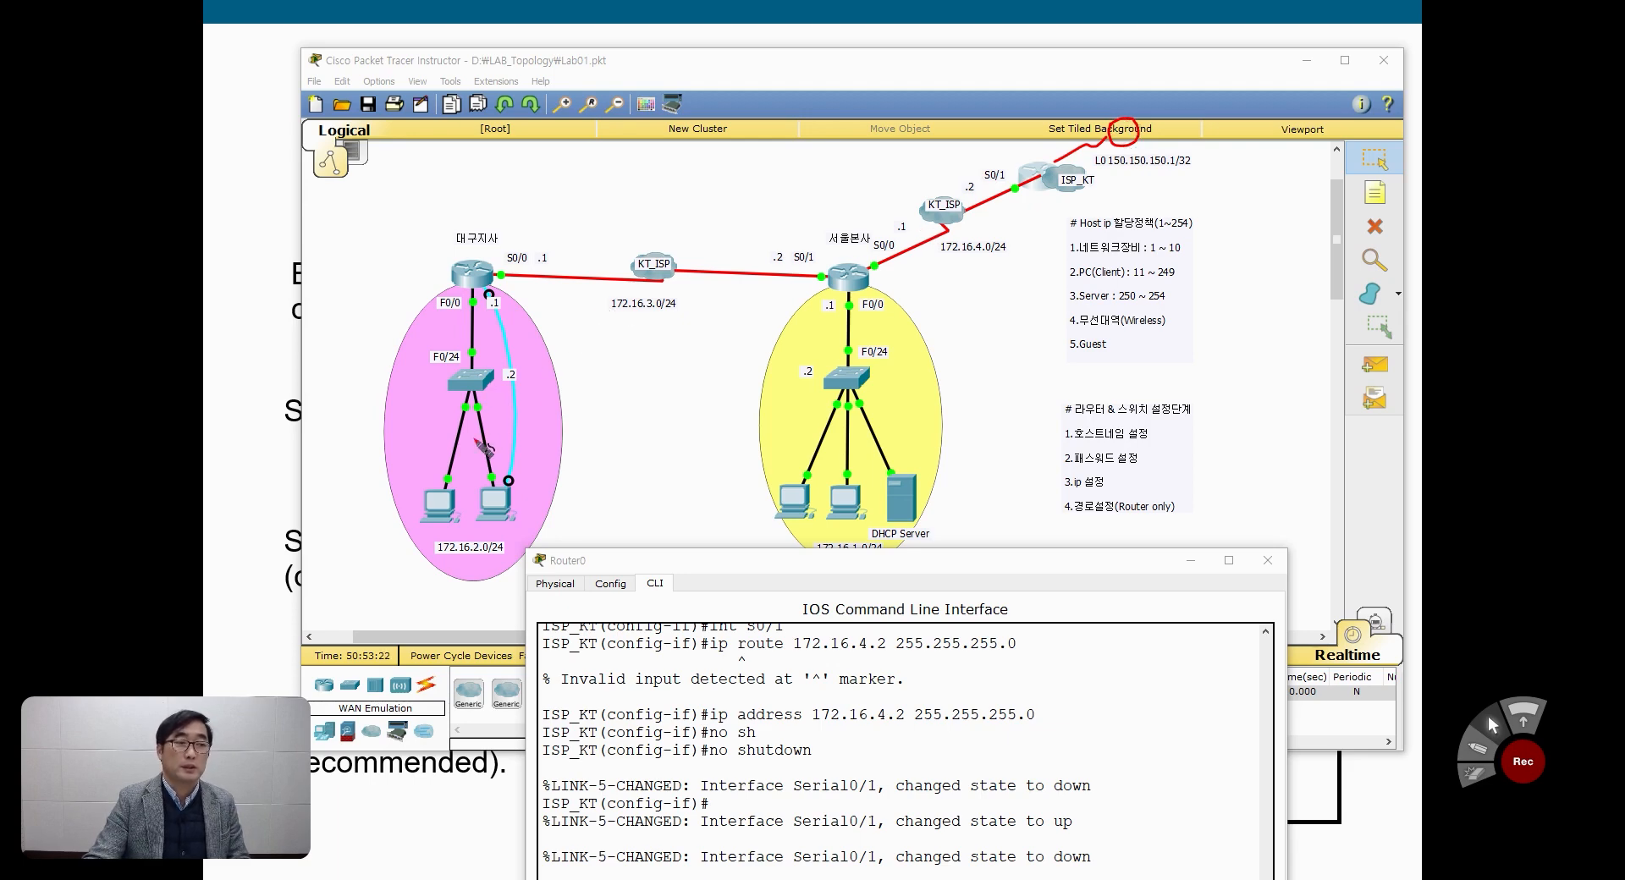
{"action": "left_click_drag", "start_coordinate": [437, 496], "coordinate": [461, 312]}
{"action": "mouse_move", "coordinate": [506, 265]}
{"action": "left_mouse_down"}
{"action": "mouse_move", "coordinate": [757, 246]}
{"action": "mouse_move", "coordinate": [794, 263]}
{"action": "mouse_move", "coordinate": [1091, 110]}
{"action": "mouse_move", "coordinate": [1093, 137]}
{"action": "mouse_move", "coordinate": [1139, 173]}
{"action": "mouse_move", "coordinate": [1073, 179]}
{"action": "mouse_move", "coordinate": [969, 278]}
{"action": "mouse_move", "coordinate": [899, 278]}
{"action": "left_mouse_up"}
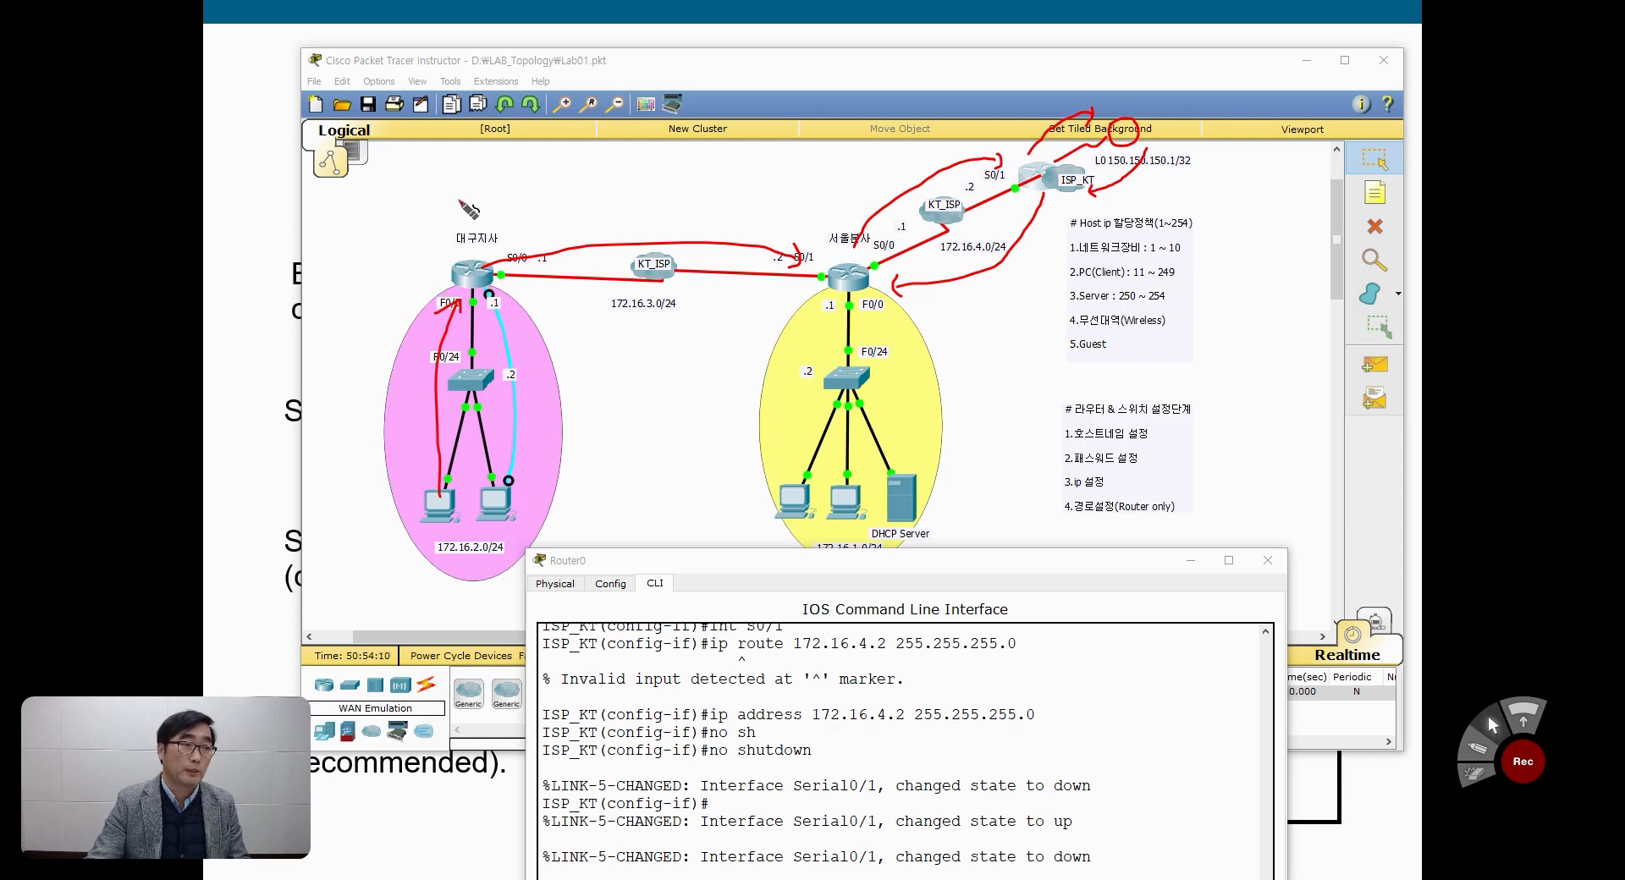
{"action": "mouse_move", "coordinate": [460, 192]}
{"action": "left_mouse_down"}
{"action": "mouse_move", "coordinate": [455, 213]}
{"action": "mouse_move", "coordinate": [474, 210]}
{"action": "mouse_move", "coordinate": [473, 189]}
{"action": "mouse_move", "coordinate": [489, 212]}
{"action": "mouse_move", "coordinate": [499, 191]}
{"action": "mouse_move", "coordinate": [491, 210]}
{"action": "left_mouse_up"}
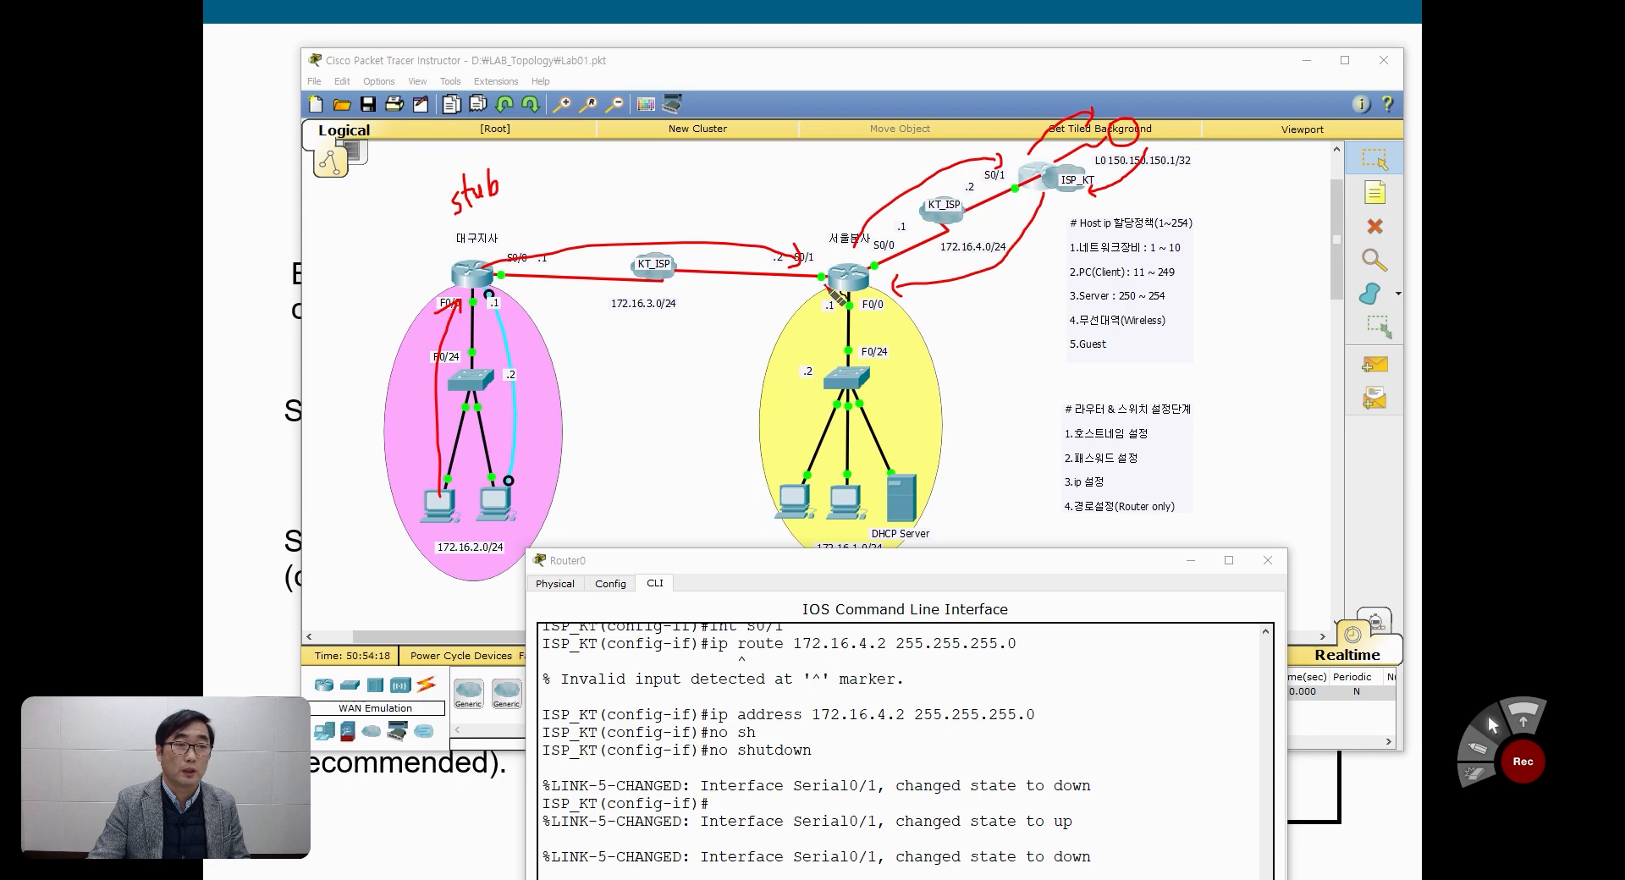
{"action": "left_click_drag", "start_coordinate": [826, 289], "coordinate": [780, 302]}
{"action": "left_click_drag", "start_coordinate": [877, 252], "coordinate": [904, 234]}
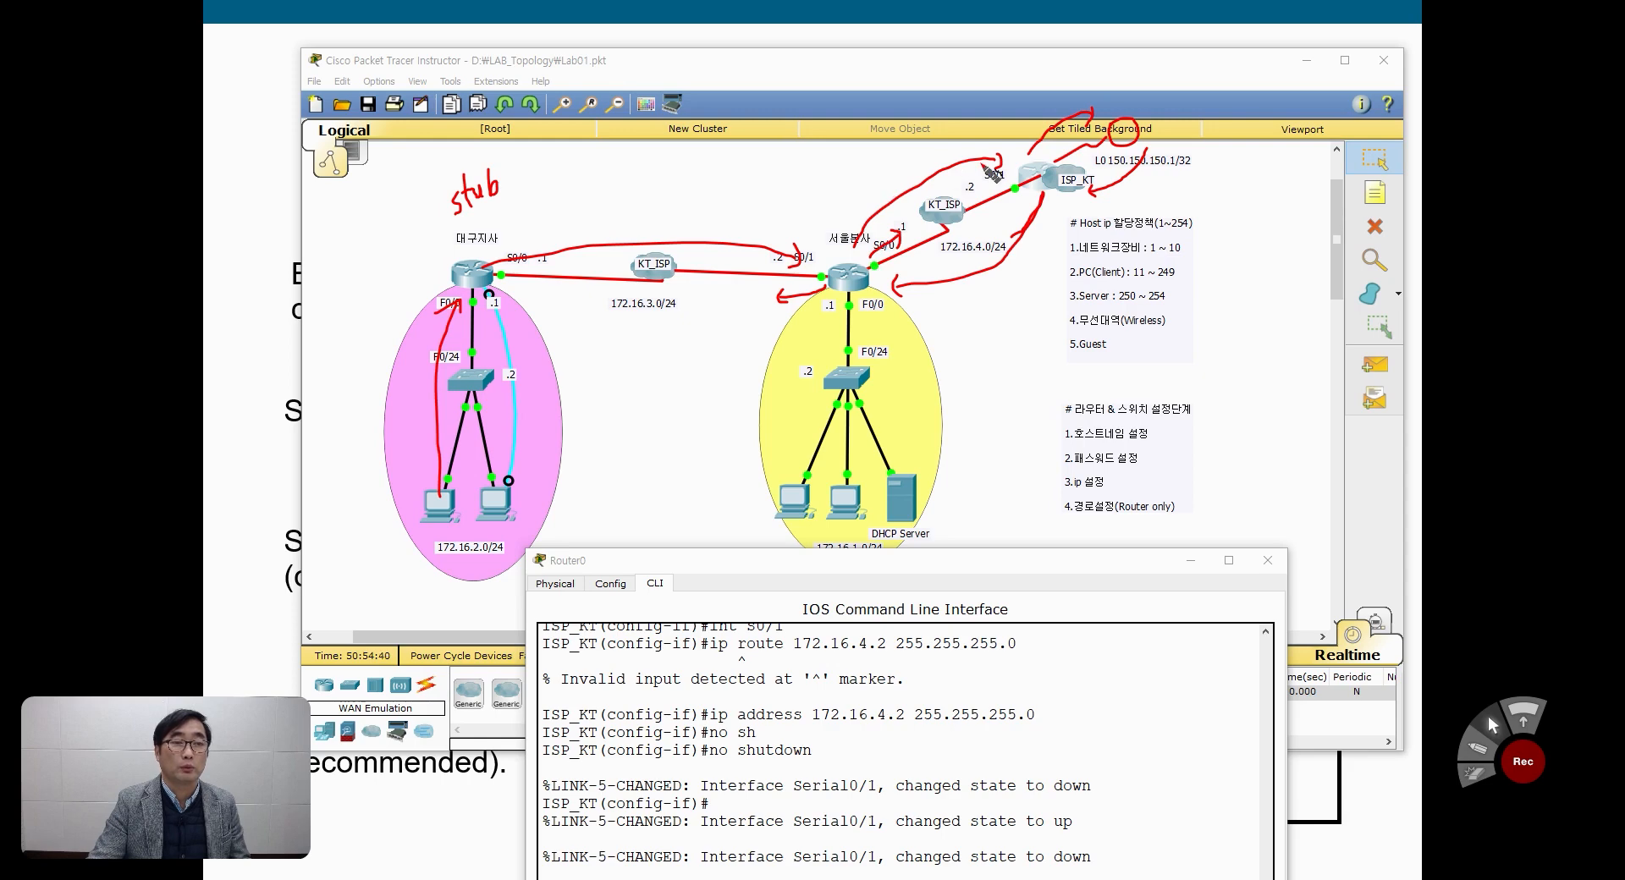
{"action": "mouse_move", "coordinate": [902, 160]}
{"action": "left_mouse_down"}
{"action": "mouse_move", "coordinate": [894, 176]}
{"action": "mouse_move", "coordinate": [907, 157]}
{"action": "left_mouse_up"}
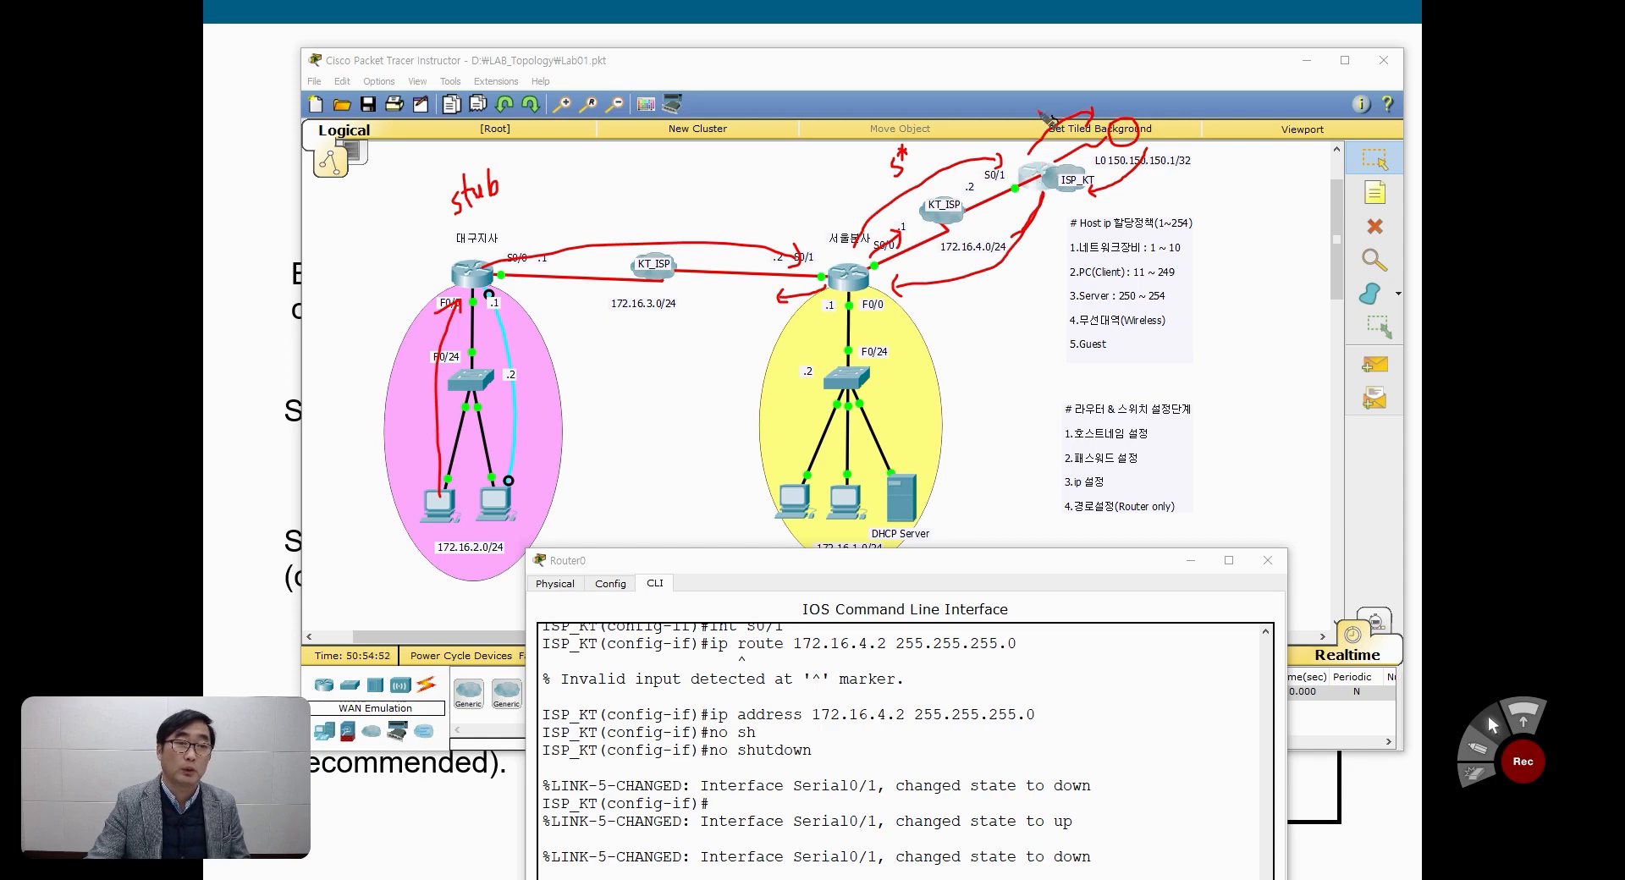
{"action": "mouse_move", "coordinate": [1020, 100]}
{"action": "left_mouse_down"}
{"action": "mouse_move", "coordinate": [1023, 123]}
{"action": "mouse_move", "coordinate": [1035, 105]}
{"action": "left_mouse_up"}
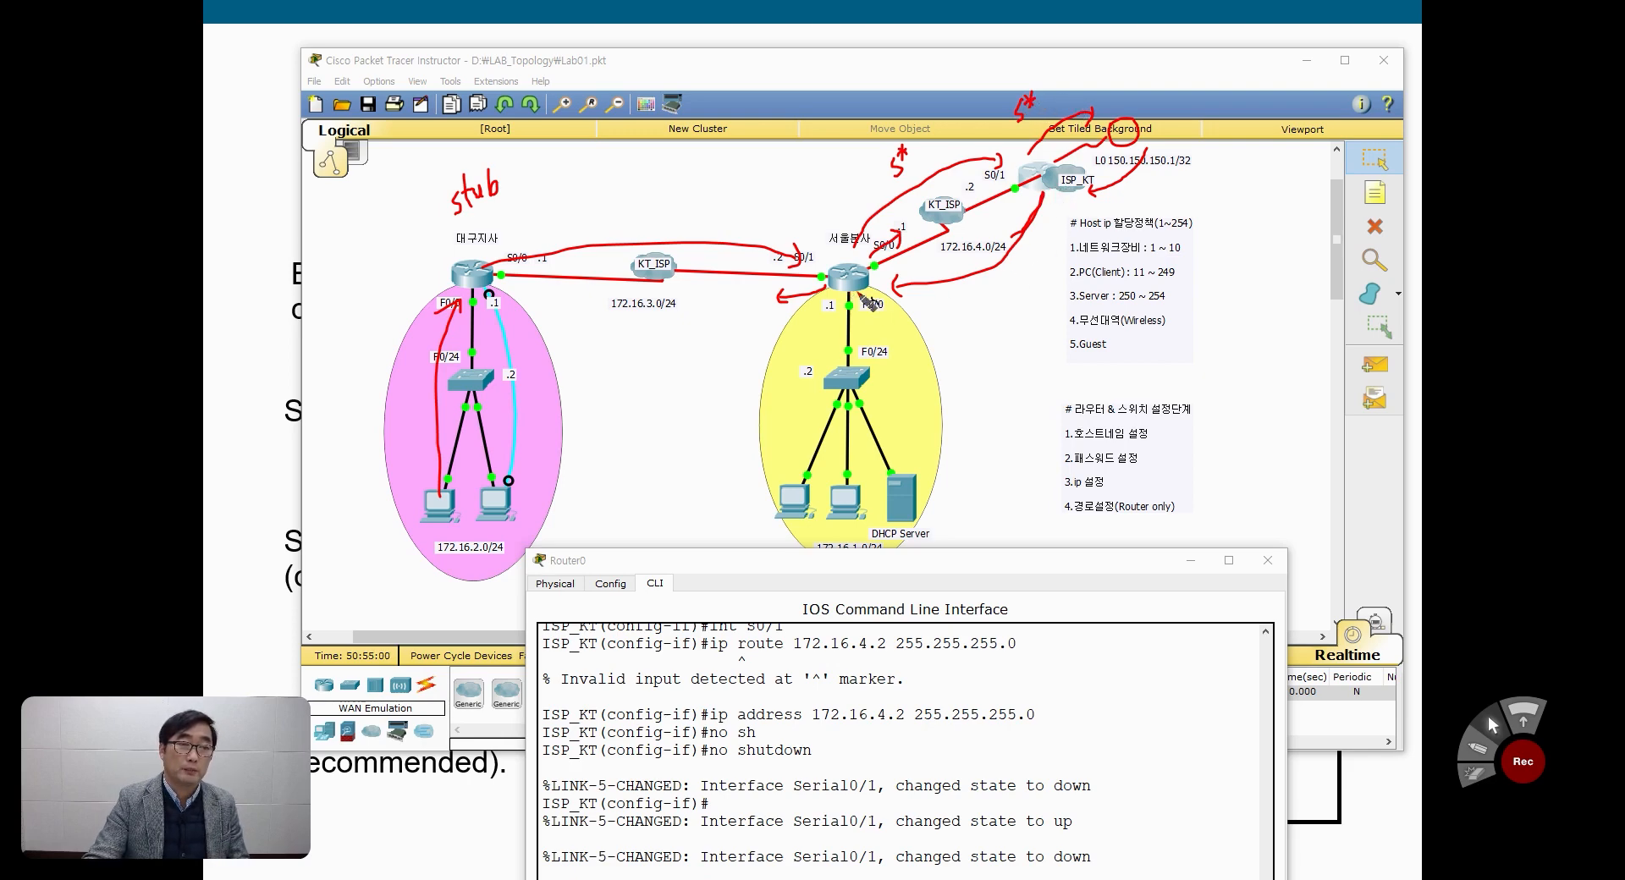
{"action": "mouse_move", "coordinate": [972, 286]}
{"action": "left_mouse_down"}
{"action": "mouse_move", "coordinate": [1012, 294]}
{"action": "mouse_move", "coordinate": [1034, 272]}
{"action": "mouse_move", "coordinate": [996, 289]}
{"action": "mouse_move", "coordinate": [1041, 286]}
{"action": "mouse_move", "coordinate": [1055, 252]}
{"action": "mouse_move", "coordinate": [1057, 269]}
{"action": "left_mouse_up"}
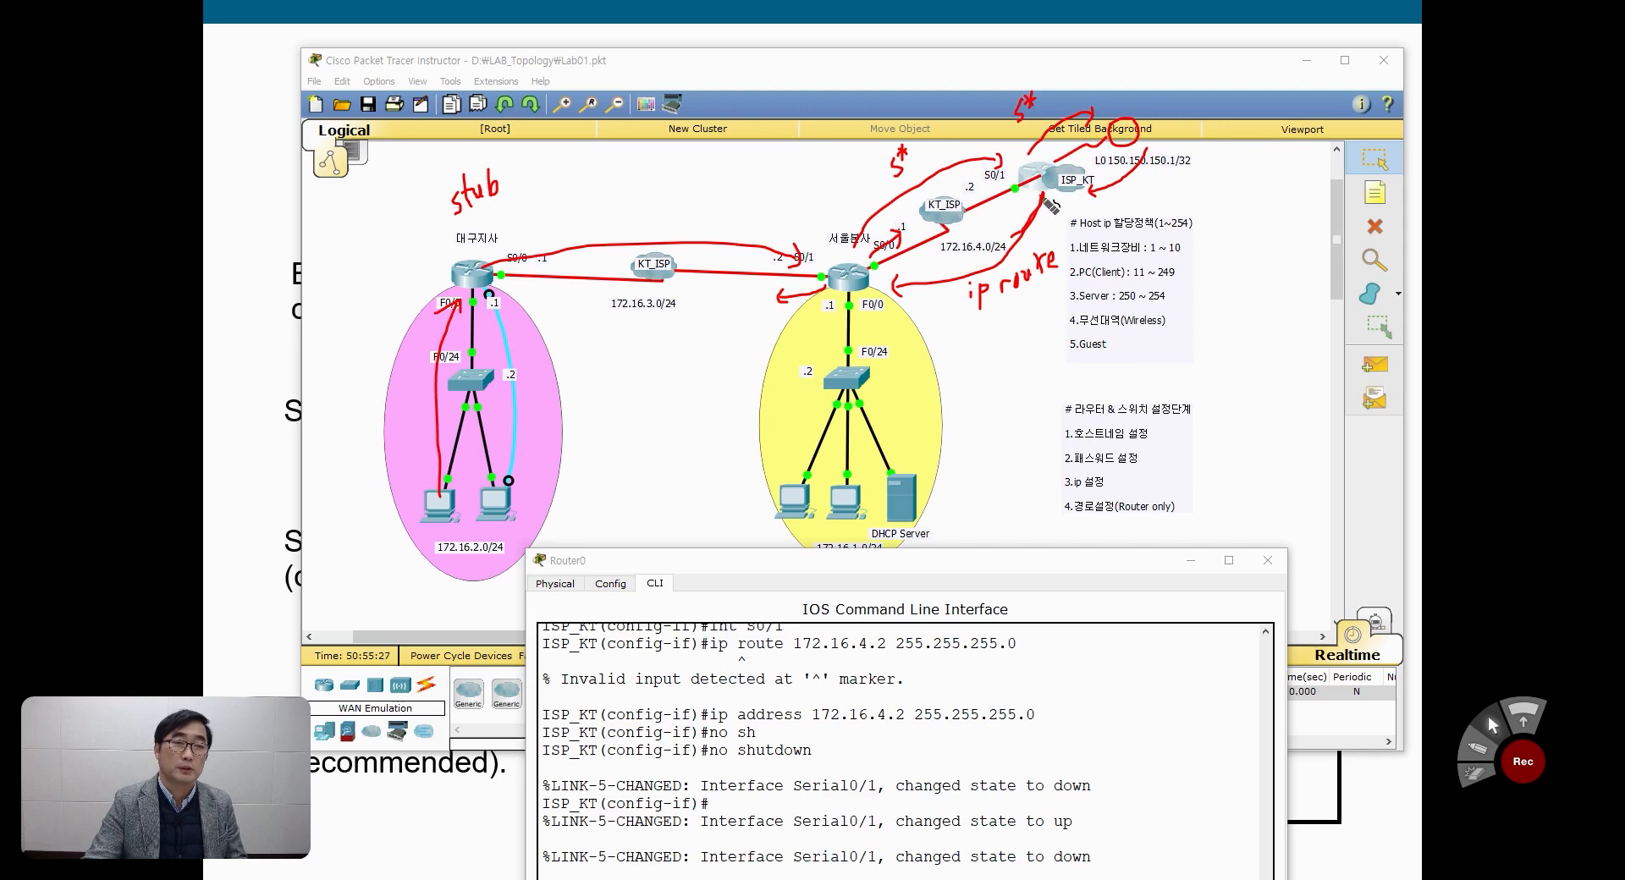
{"action": "mouse_move", "coordinate": [1050, 201]}
{"action": "left_mouse_down"}
{"action": "mouse_move", "coordinate": [1026, 187]}
{"action": "mouse_move", "coordinate": [1038, 161]}
{"action": "mouse_move", "coordinate": [1058, 174]}
{"action": "mouse_move", "coordinate": [1052, 197]}
{"action": "left_mouse_up"}
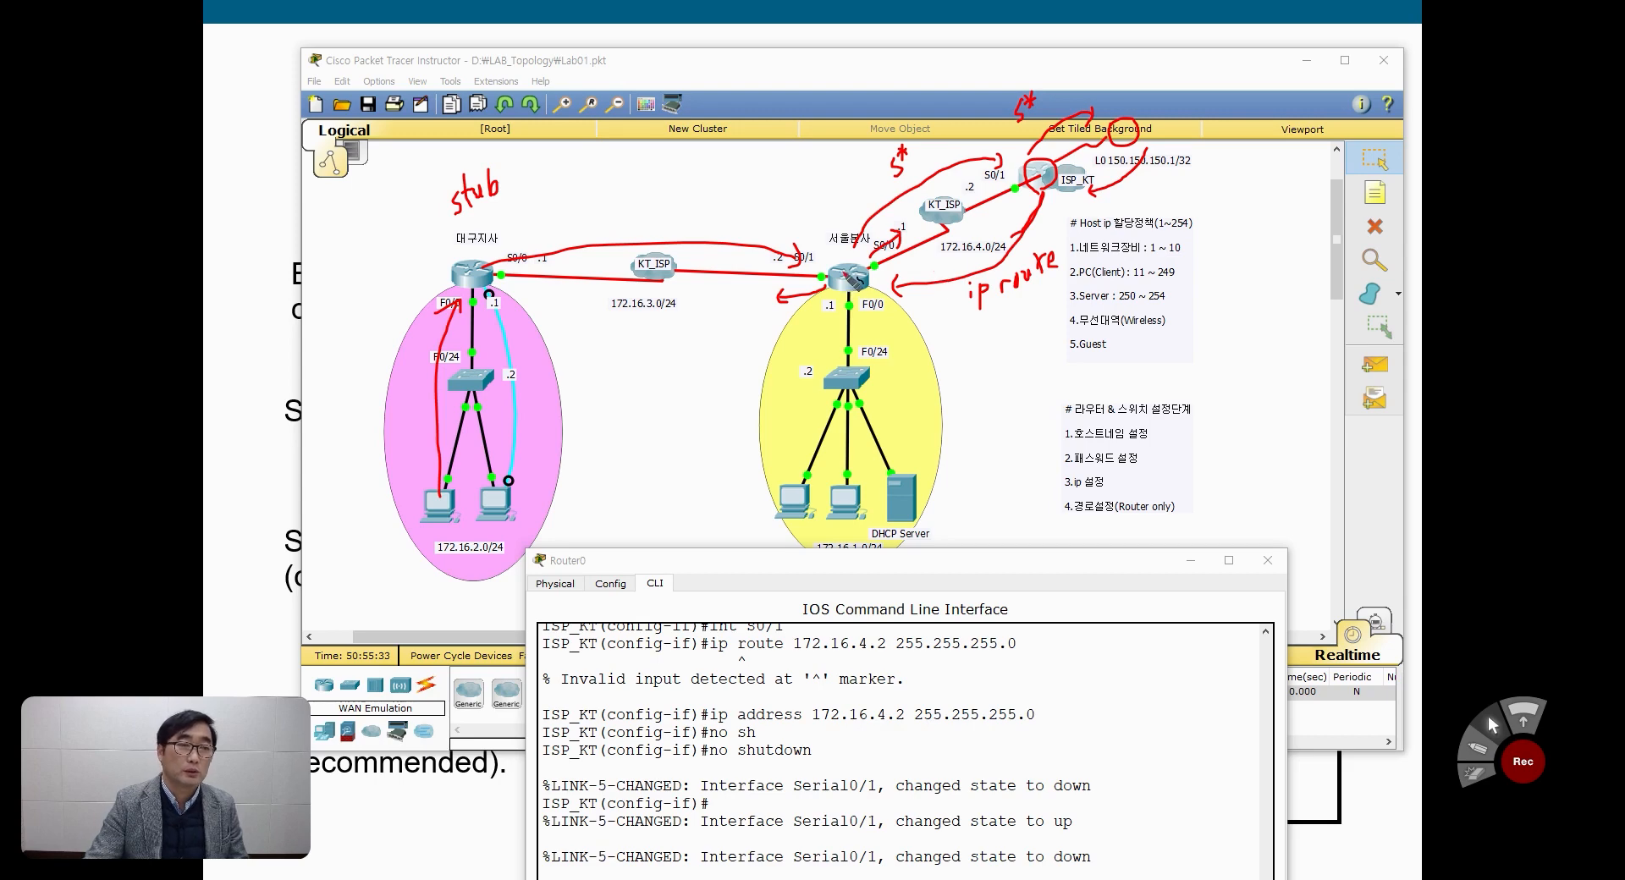
{"action": "mouse_move", "coordinate": [748, 307]}
{"action": "left_mouse_down"}
{"action": "mouse_move", "coordinate": [731, 298]}
{"action": "mouse_move", "coordinate": [743, 311]}
{"action": "left_mouse_up"}
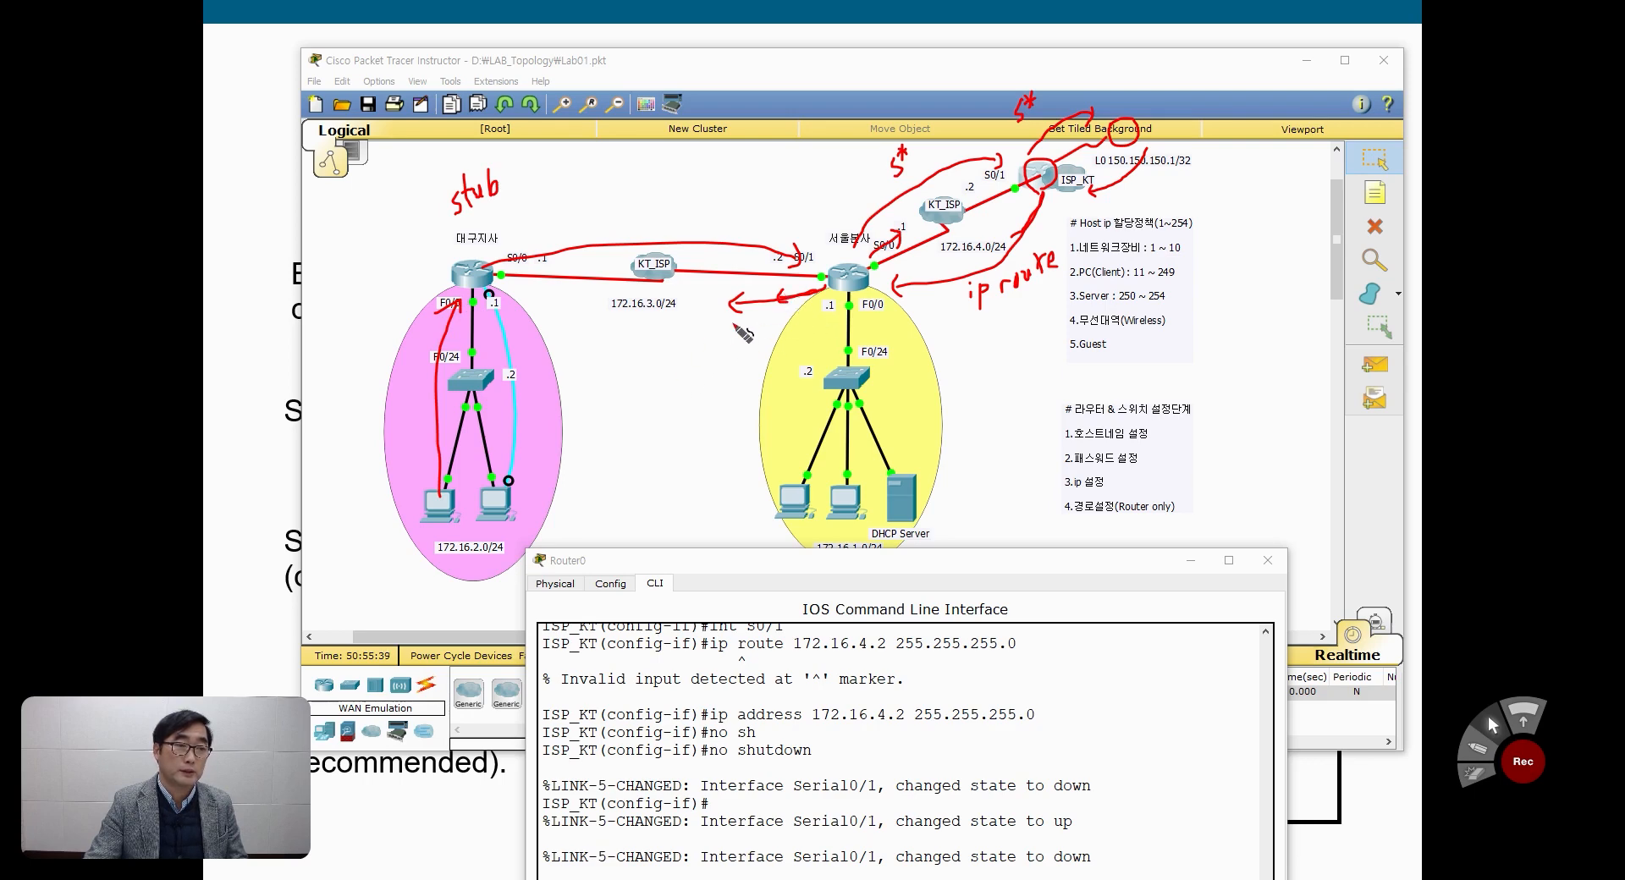
{"action": "mouse_move", "coordinate": [909, 176]}
{"action": "left_mouse_down"}
{"action": "mouse_move", "coordinate": [887, 180]}
{"action": "mouse_move", "coordinate": [903, 135]}
{"action": "mouse_move", "coordinate": [923, 188]}
{"action": "left_mouse_up"}
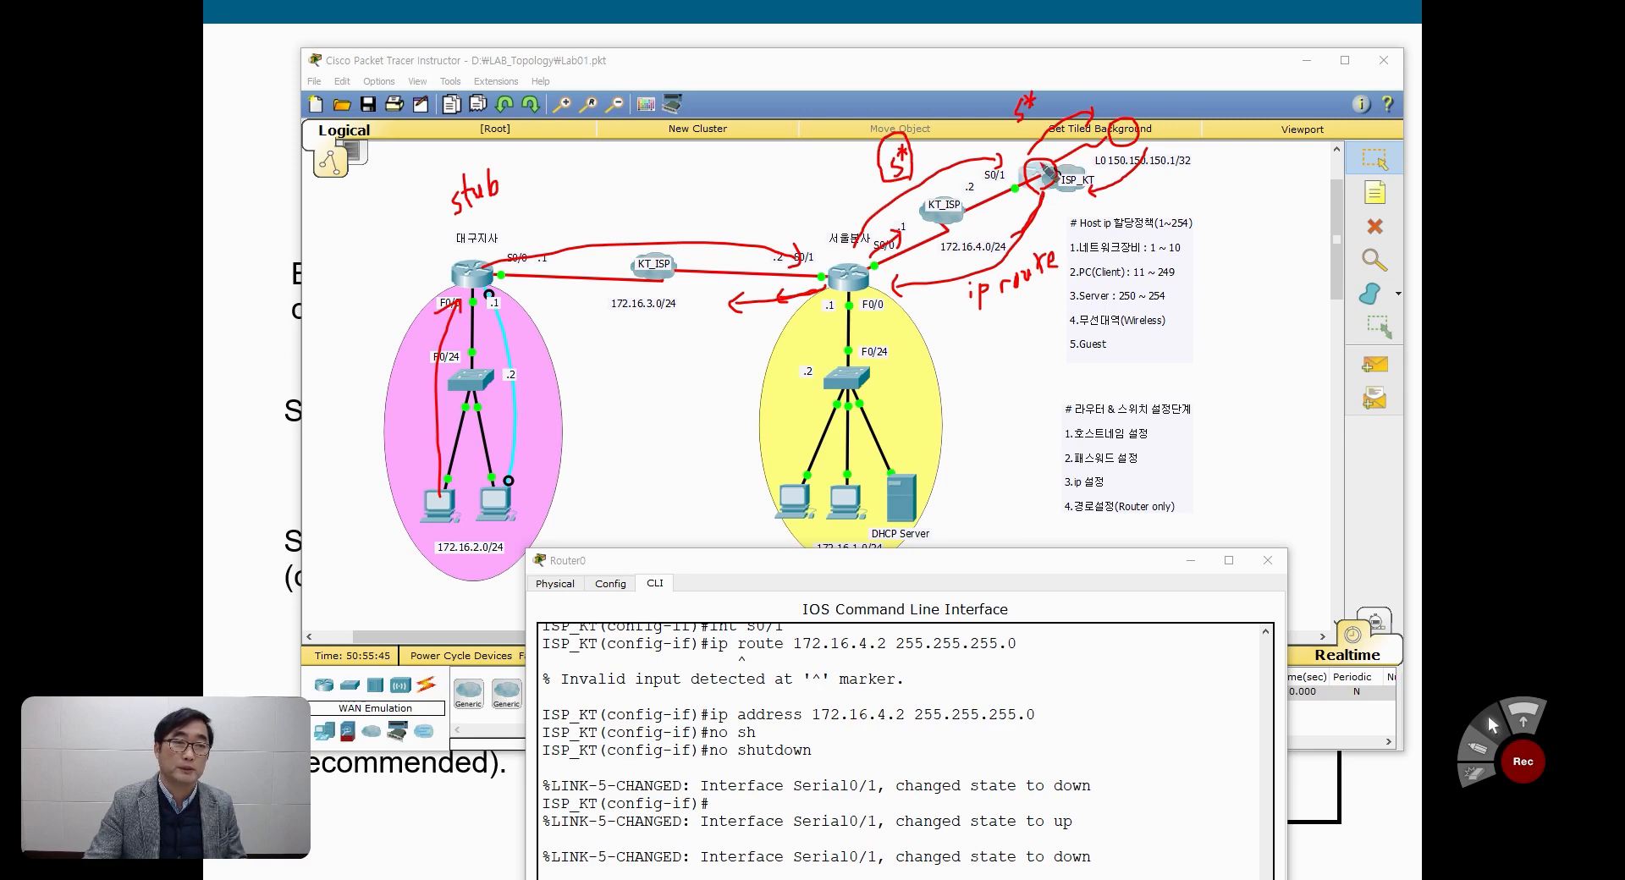
{"action": "key", "text": "Escape"}
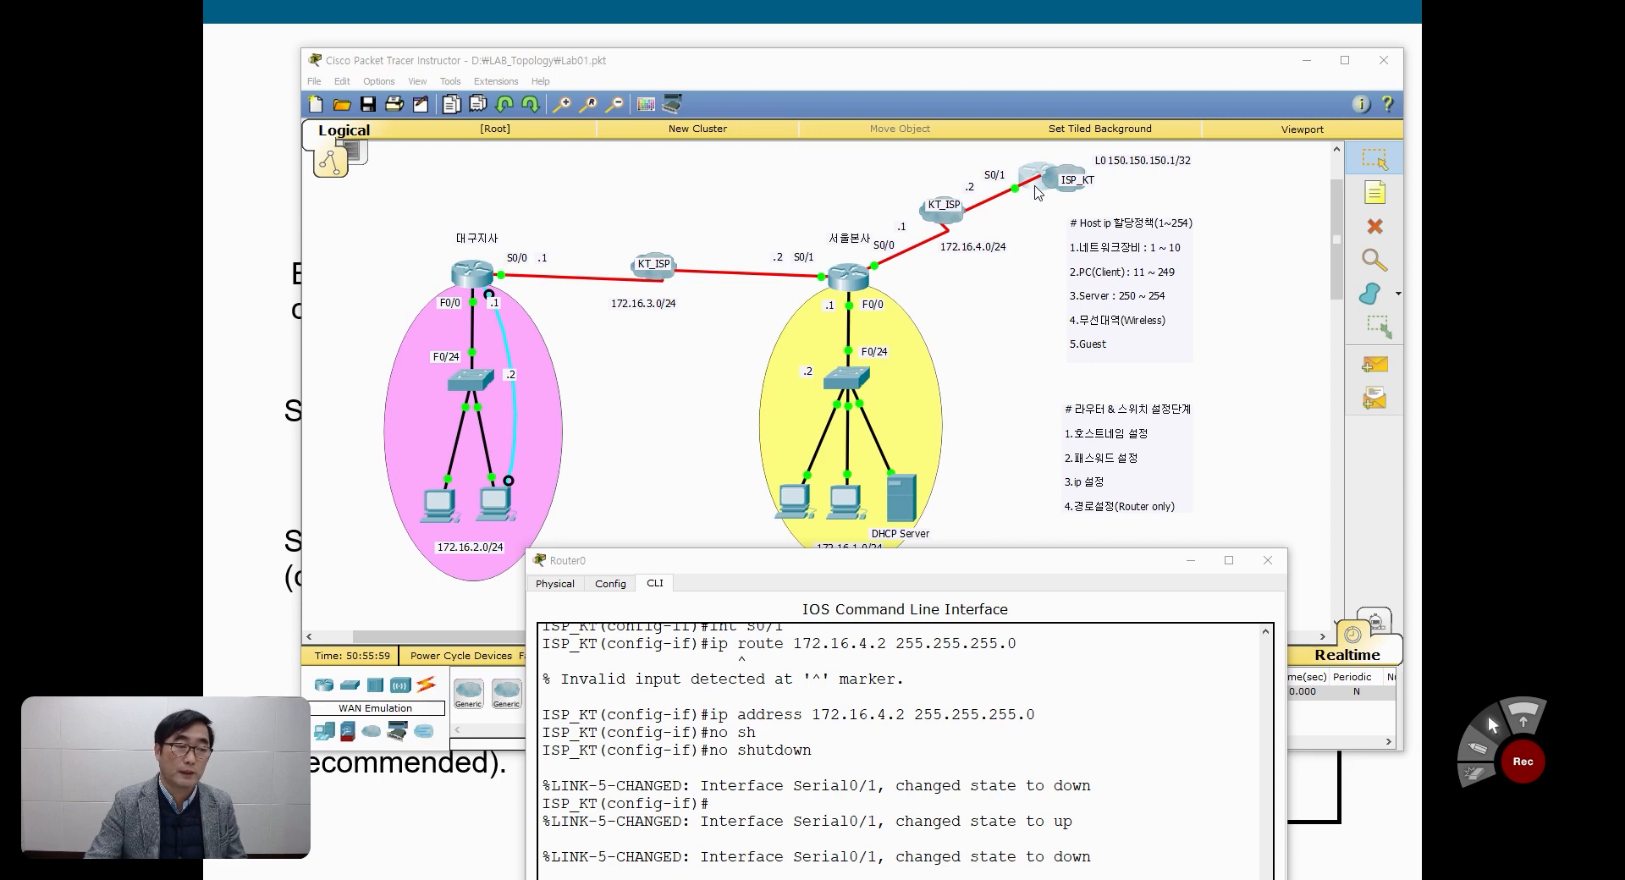
Step: Leave interface configuration on ISP_KT and add the static route ip route 172.16.0.0 255.255.0.0 172.16.4.0
{"action": "left_click_drag", "start_coordinate": [908, 561], "coordinate": [914, 187]}
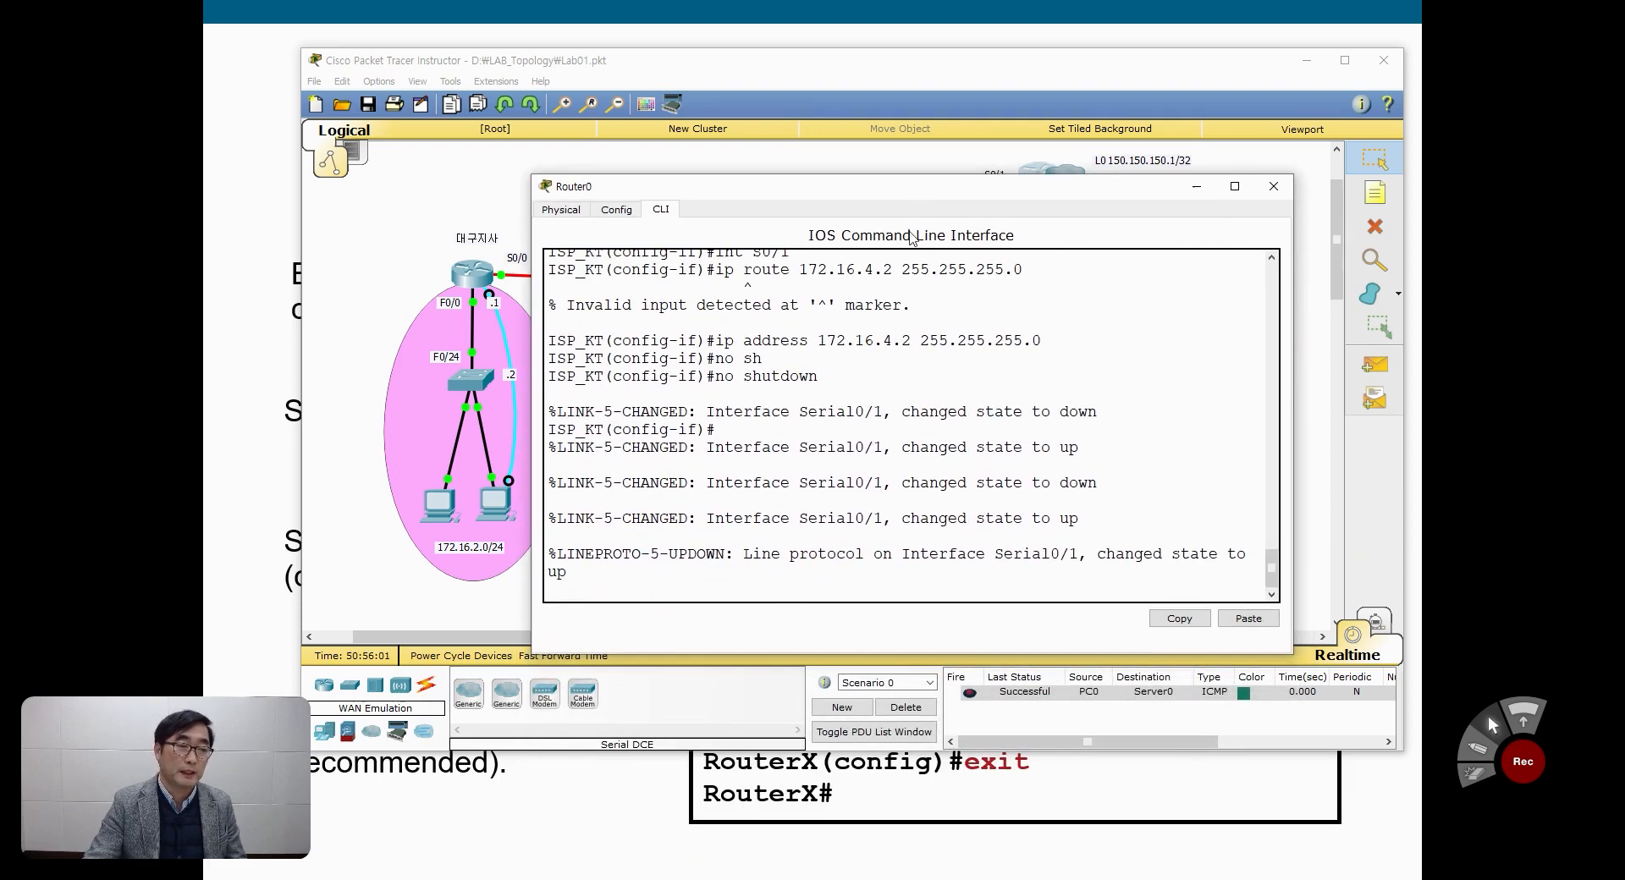
{"action": "key", "text": "Return"}
{"action": "key", "text": "Return"}
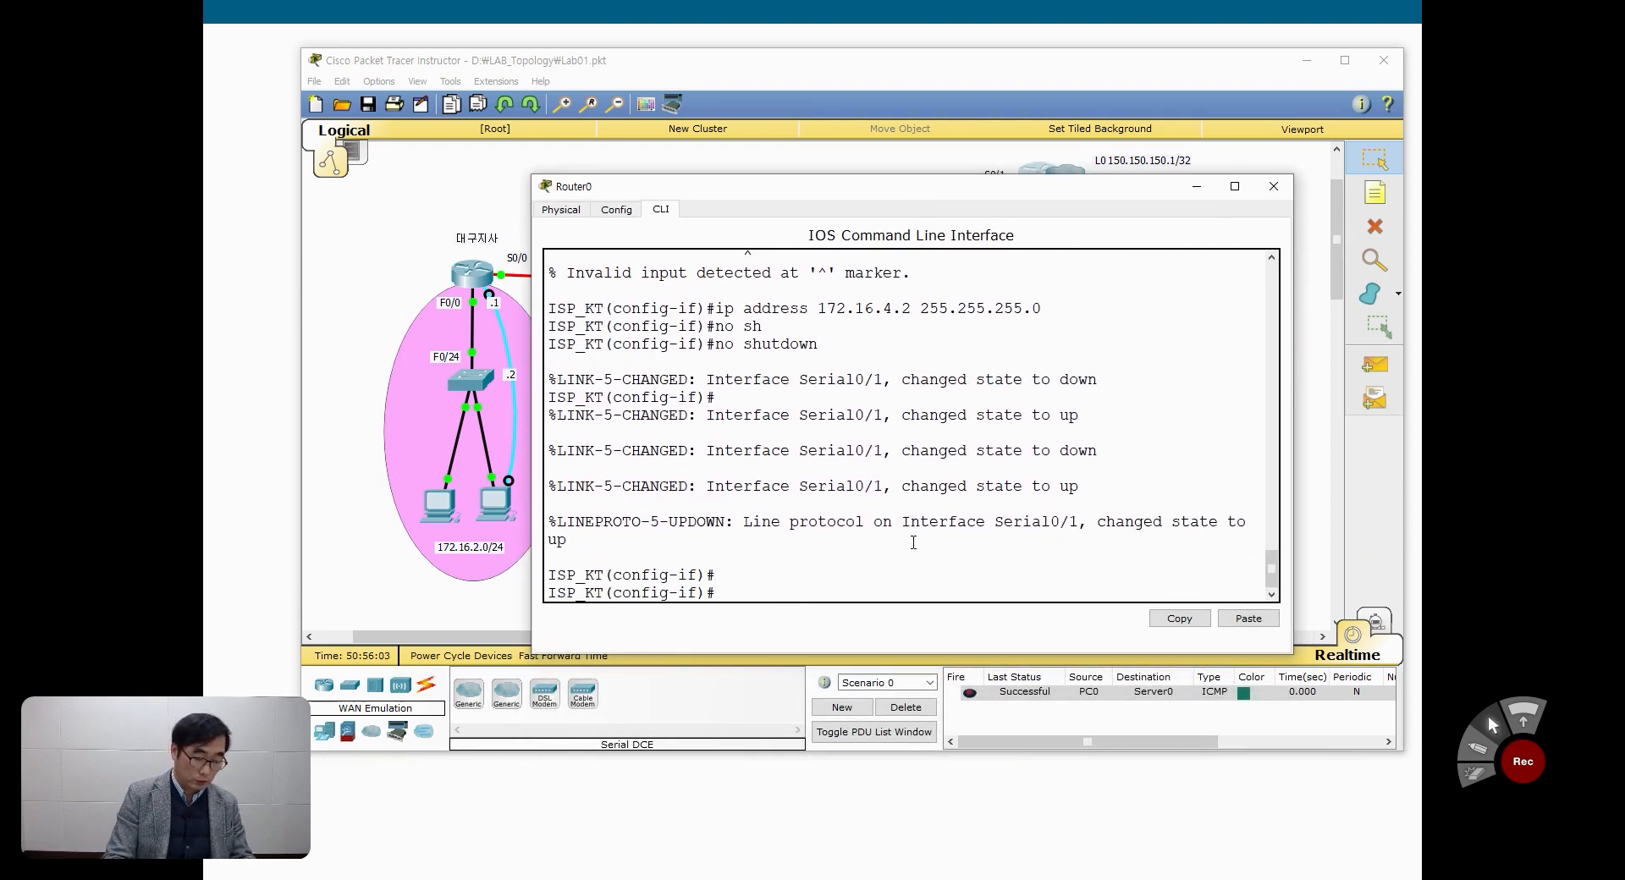
{"action": "type", "text": "exit"}
{"action": "key", "text": "Return"}
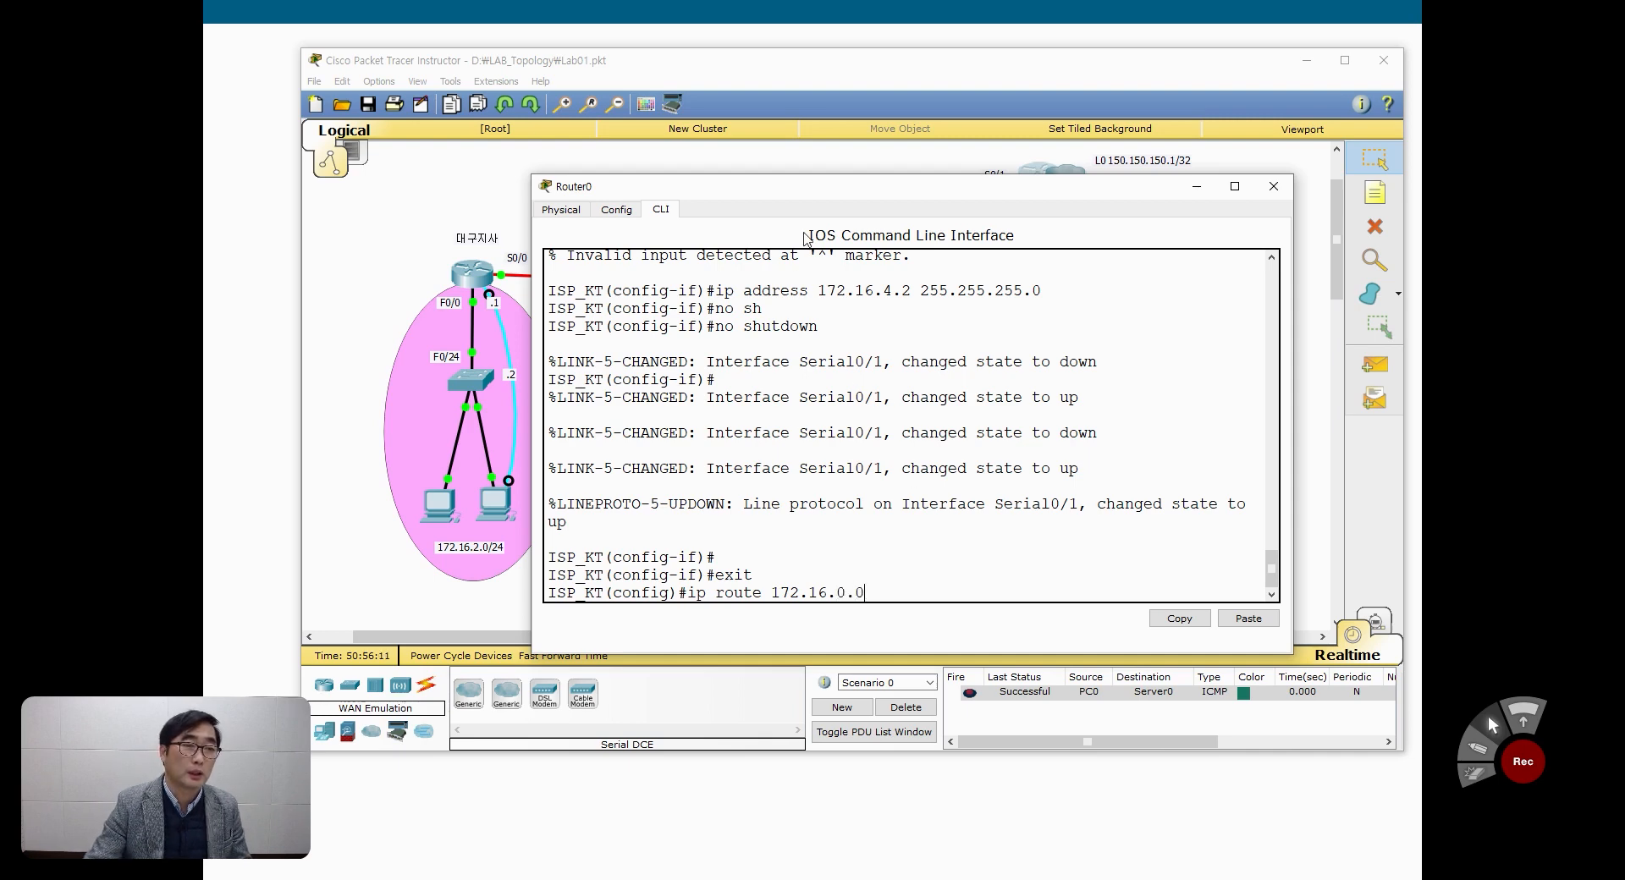
{"action": "left_click_drag", "start_coordinate": [787, 195], "coordinate": [833, 584]}
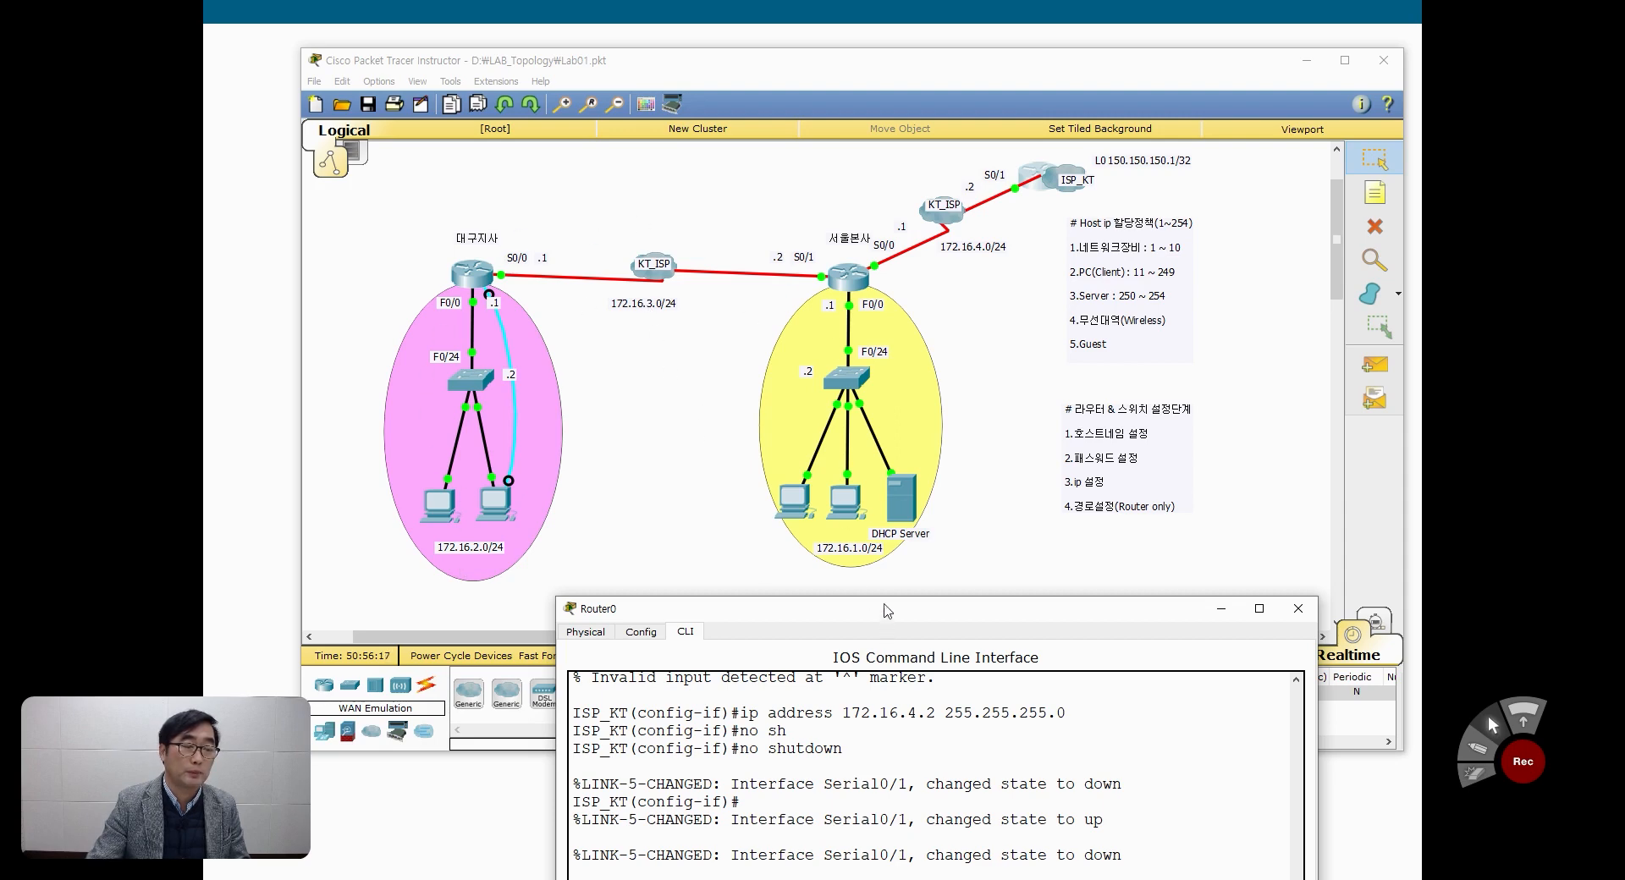
{"action": "left_click_drag", "start_coordinate": [887, 611], "coordinate": [890, 290]}
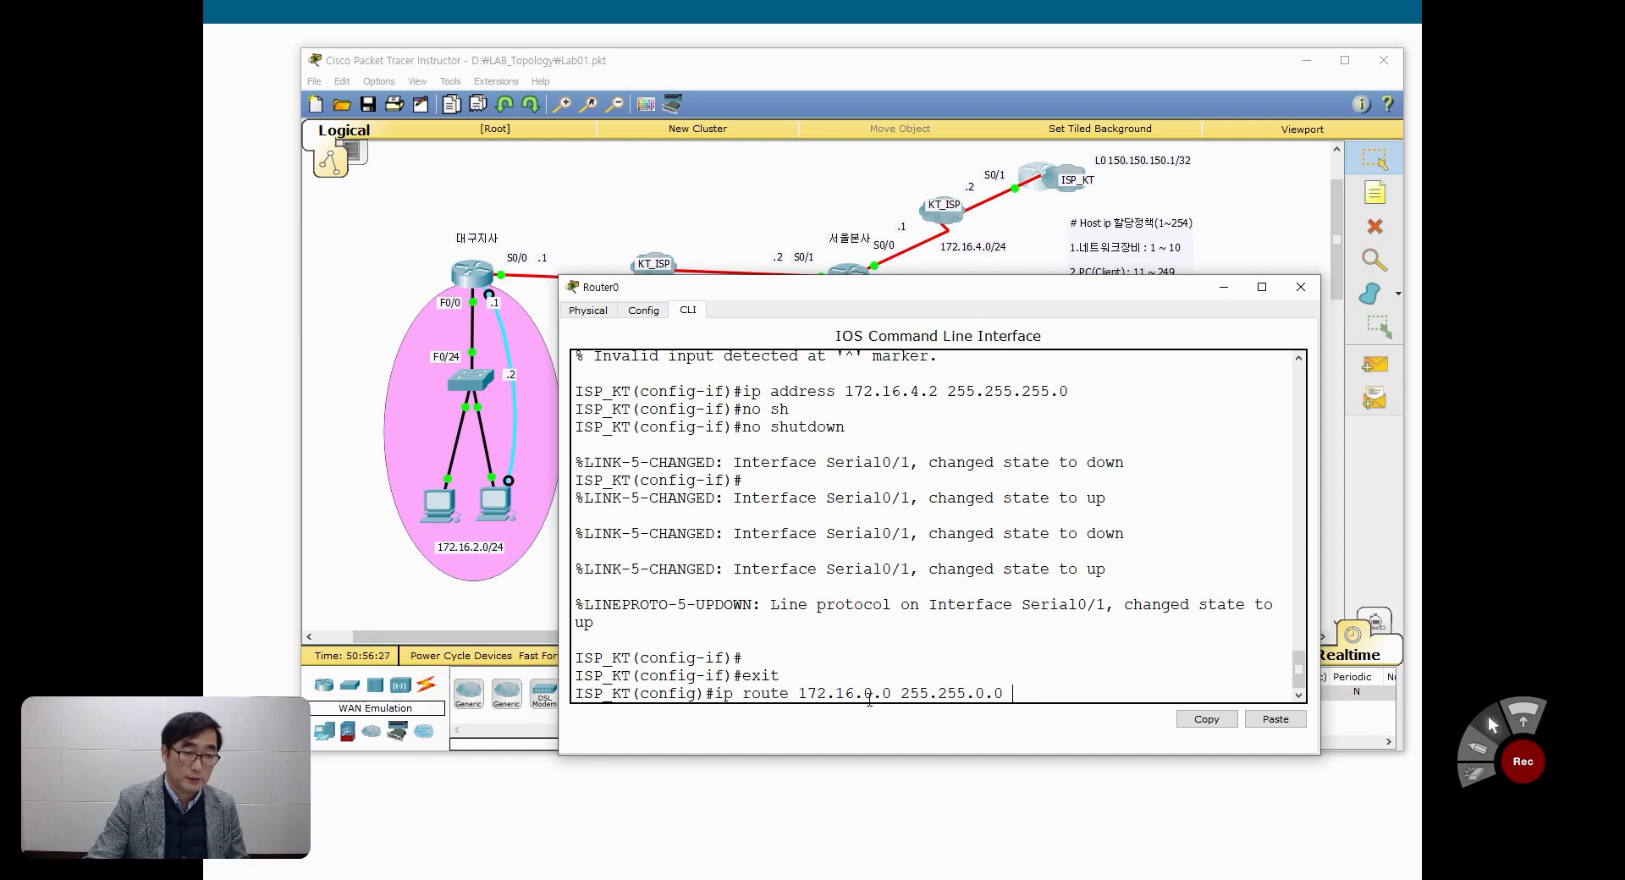
{"action": "left_click_drag", "start_coordinate": [831, 301], "coordinate": [896, 358]}
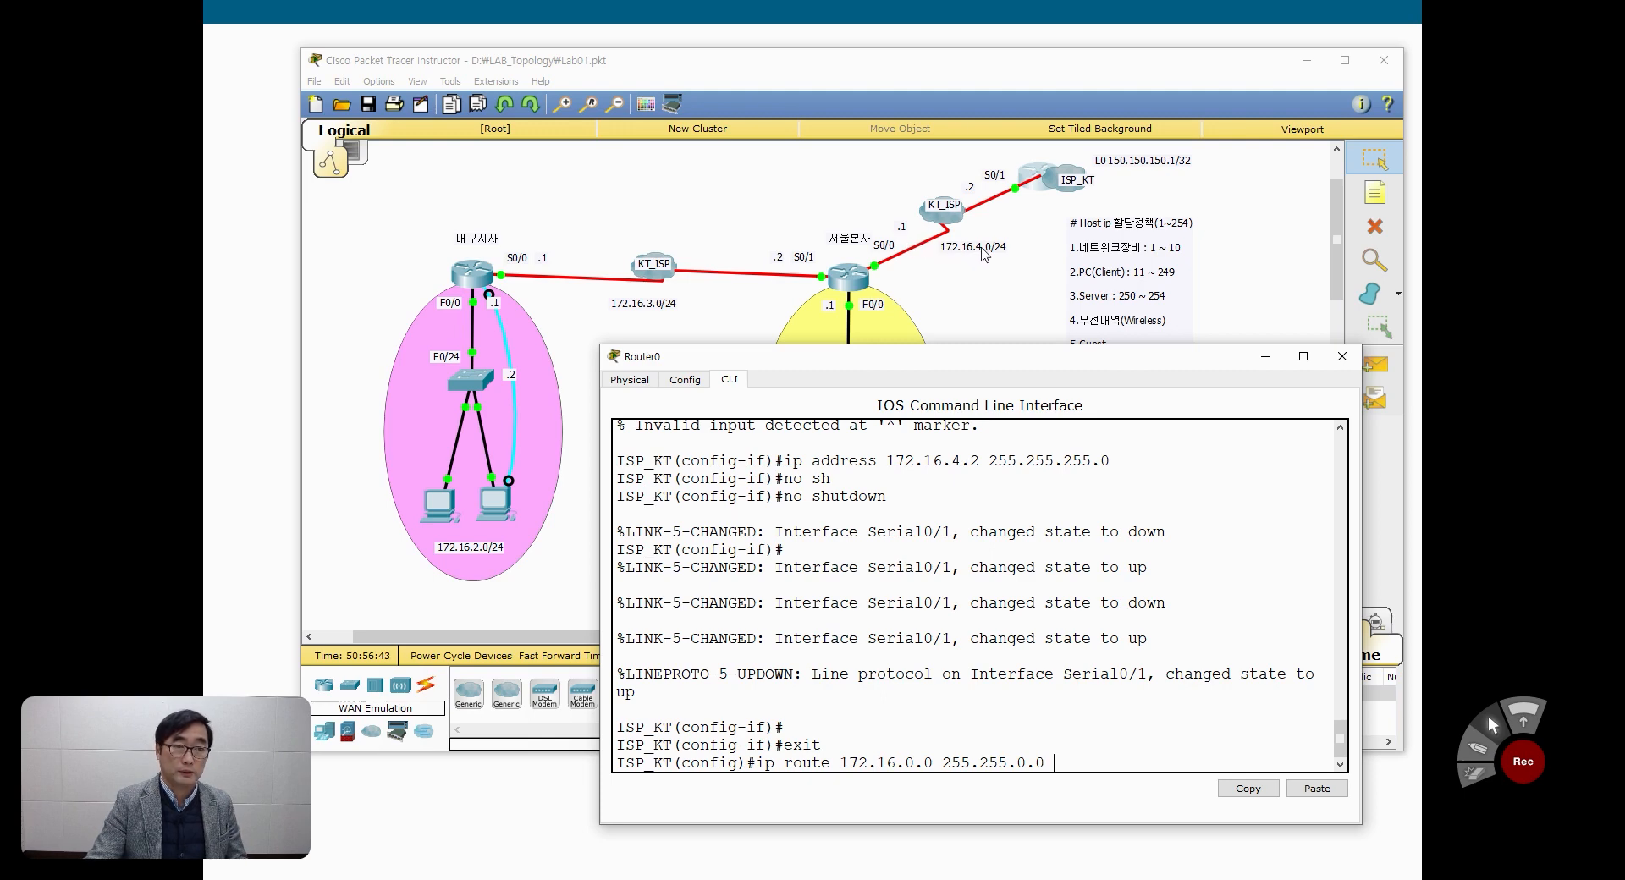
{"action": "left_click_drag", "start_coordinate": [985, 359], "coordinate": [988, 275]}
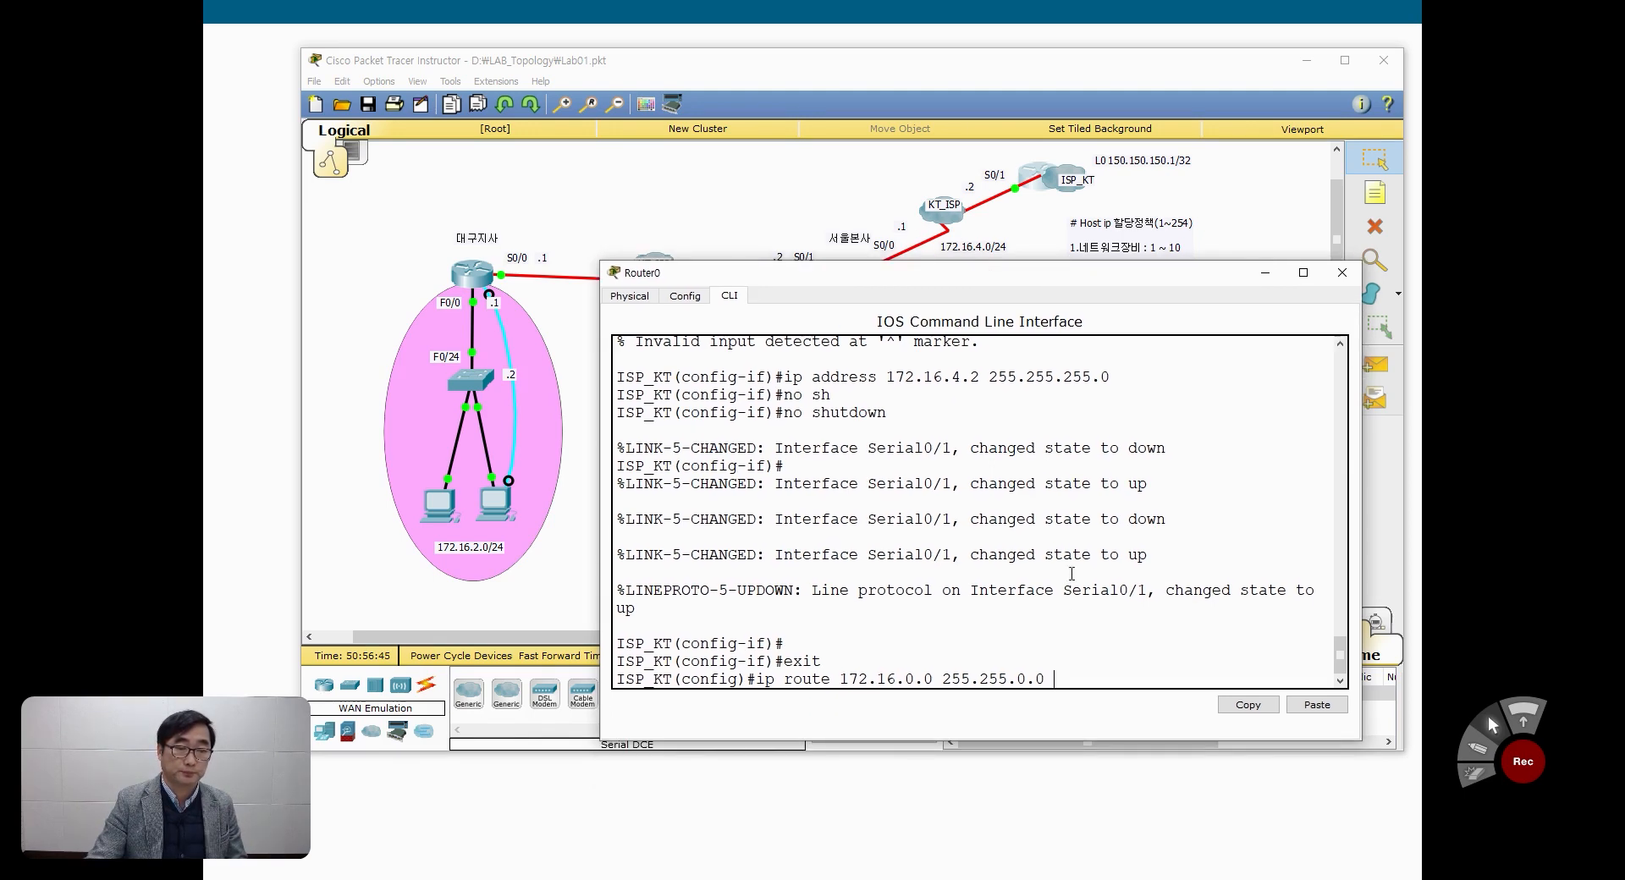
{"action": "type", "text": ".16.4.0"}
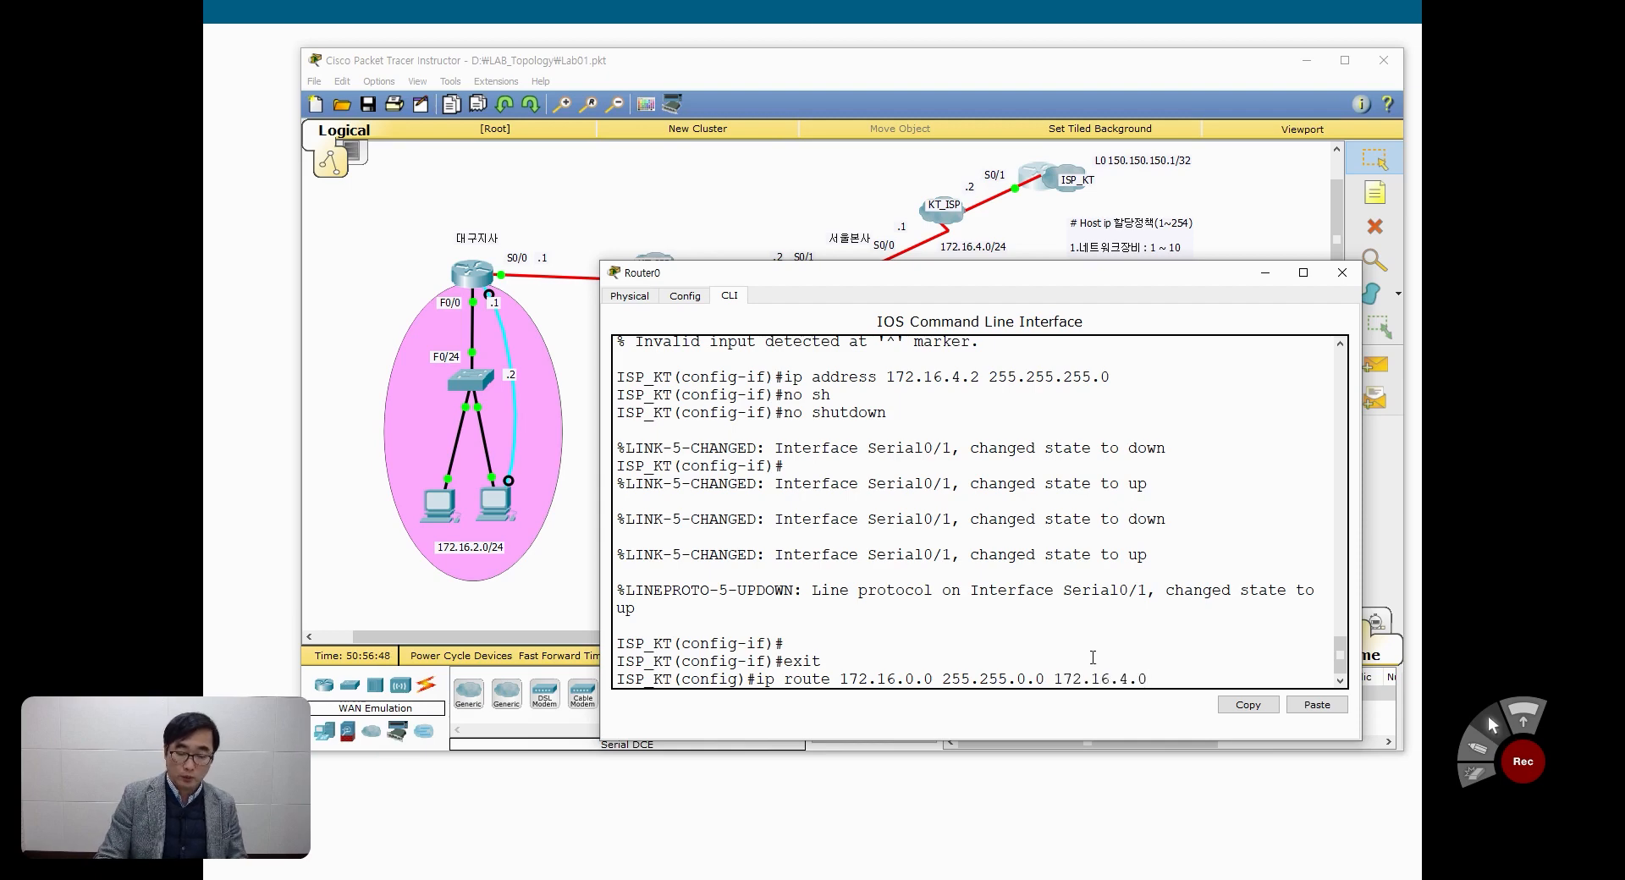
{"action": "key", "text": "Return"}
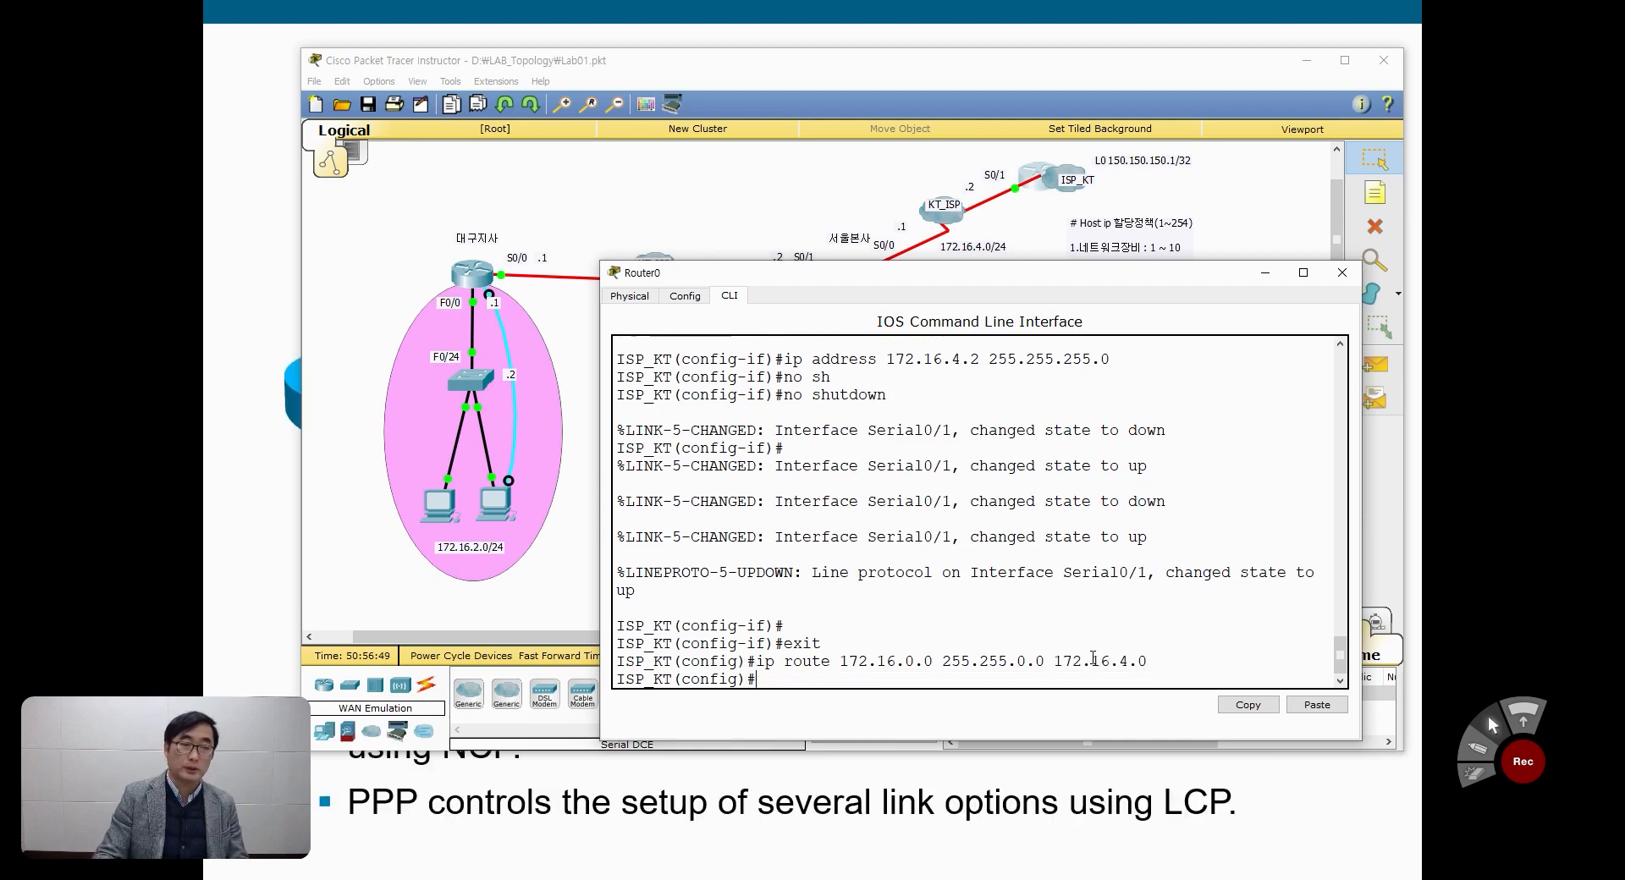
Step: Return ISP_KT to privileged mode, display its IP routing table and highlight the static route entry
{"action": "key", "text": "ctrl+z"}
{"action": "key", "text": "Return"}
{"action": "type", "text": "s"}
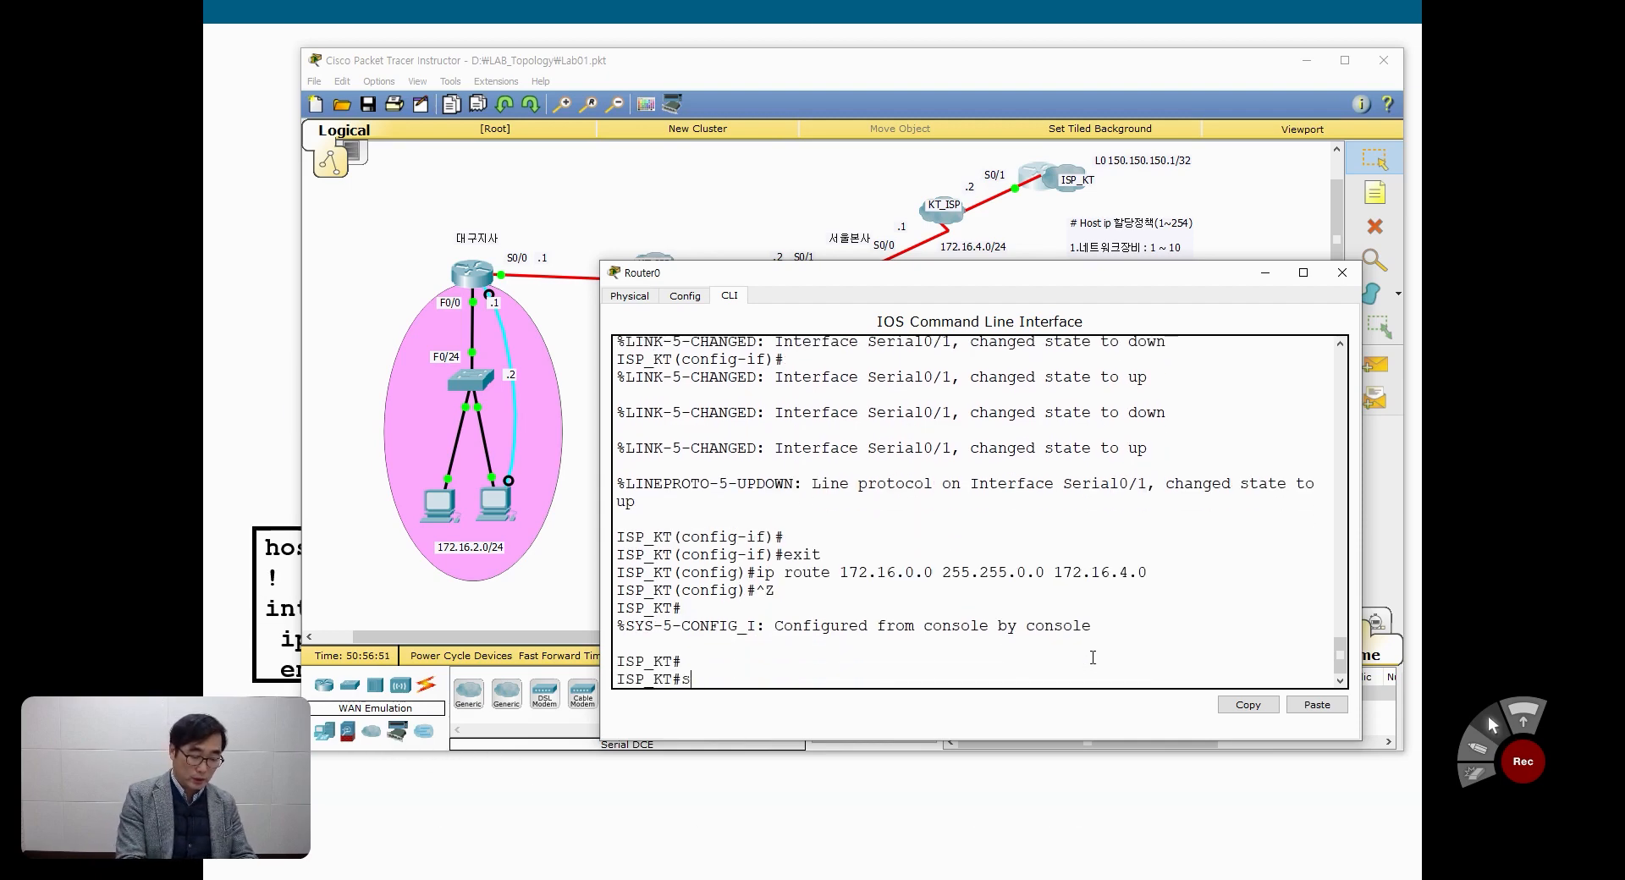
{"action": "type", "text": "h ip ro"}
{"action": "key", "text": "Tab"}
{"action": "key", "text": "Return"}
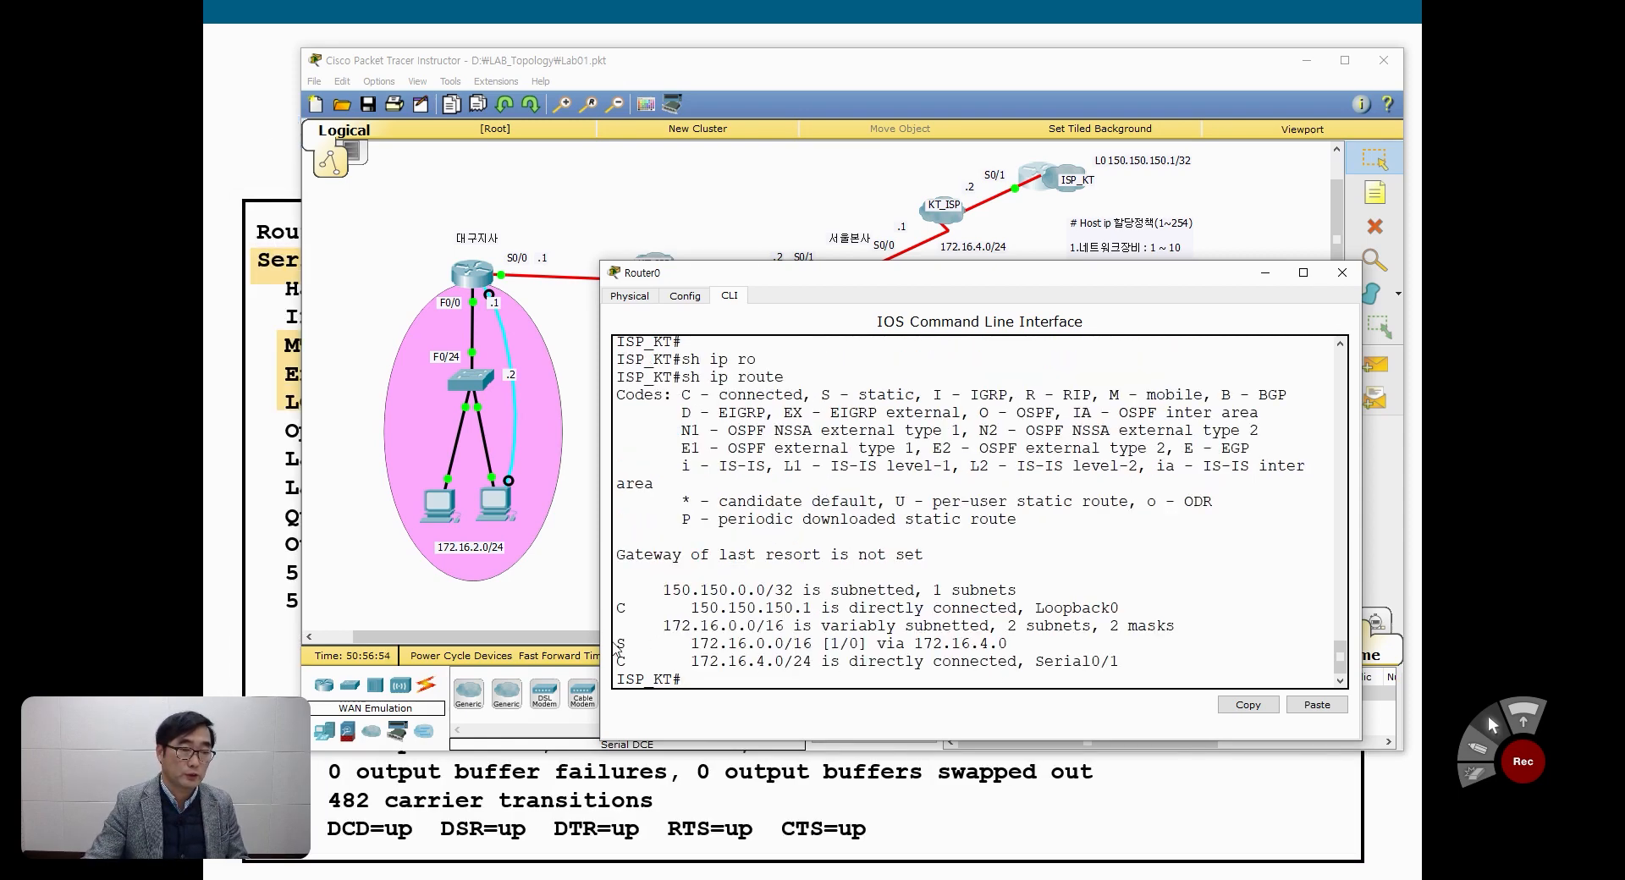
{"action": "left_click_drag", "start_coordinate": [618, 645], "coordinate": [1015, 647]}
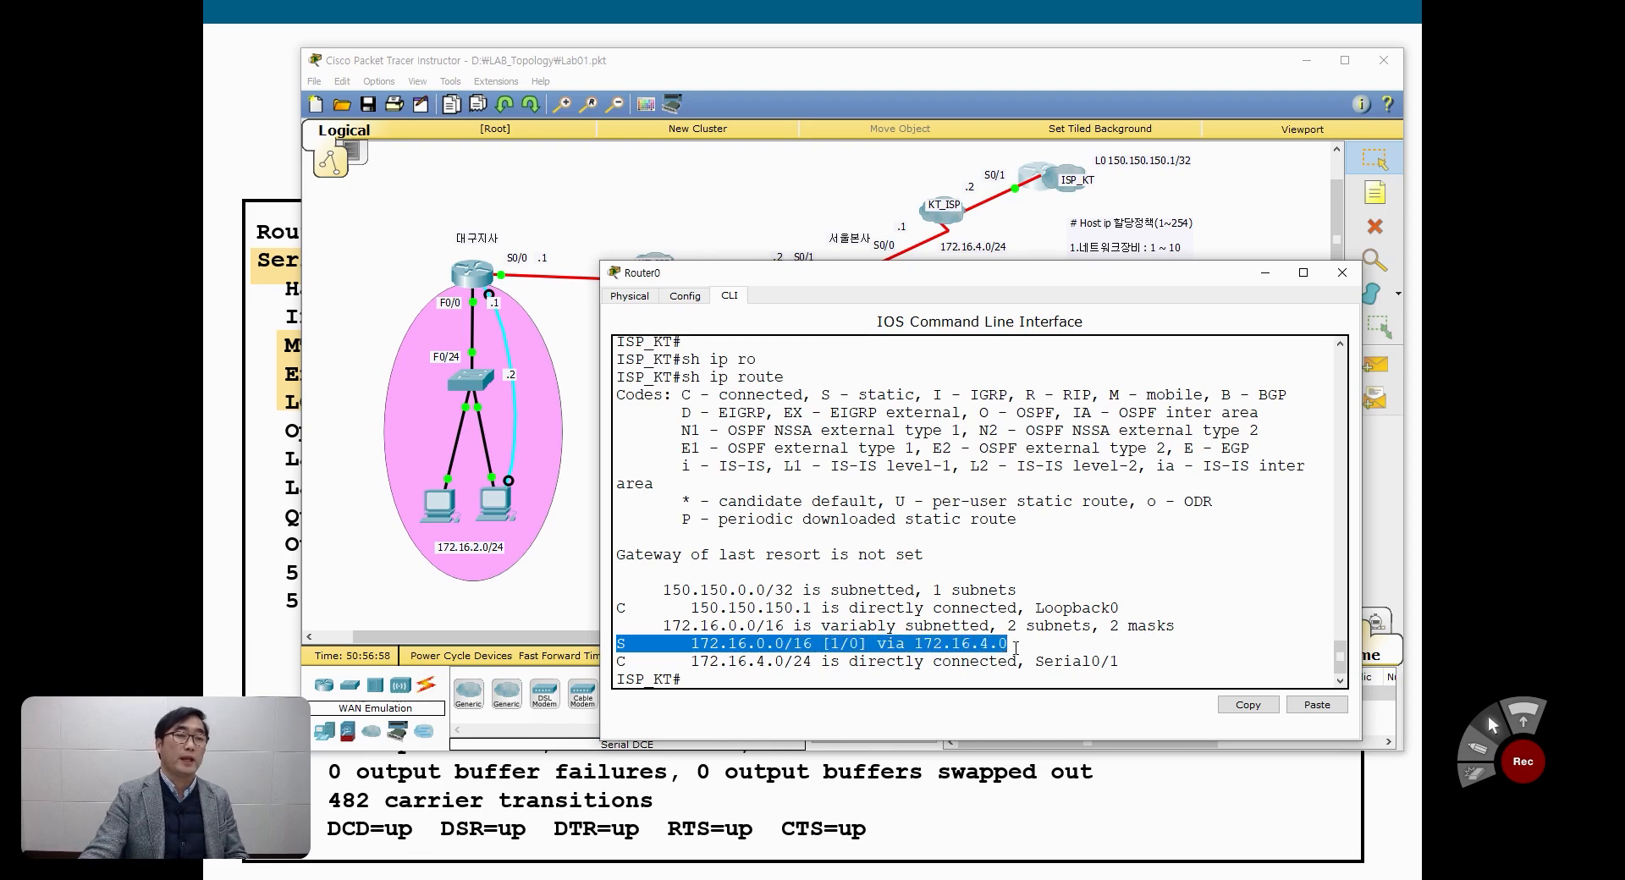
{"action": "left_click_drag", "start_coordinate": [942, 273], "coordinate": [955, 519]}
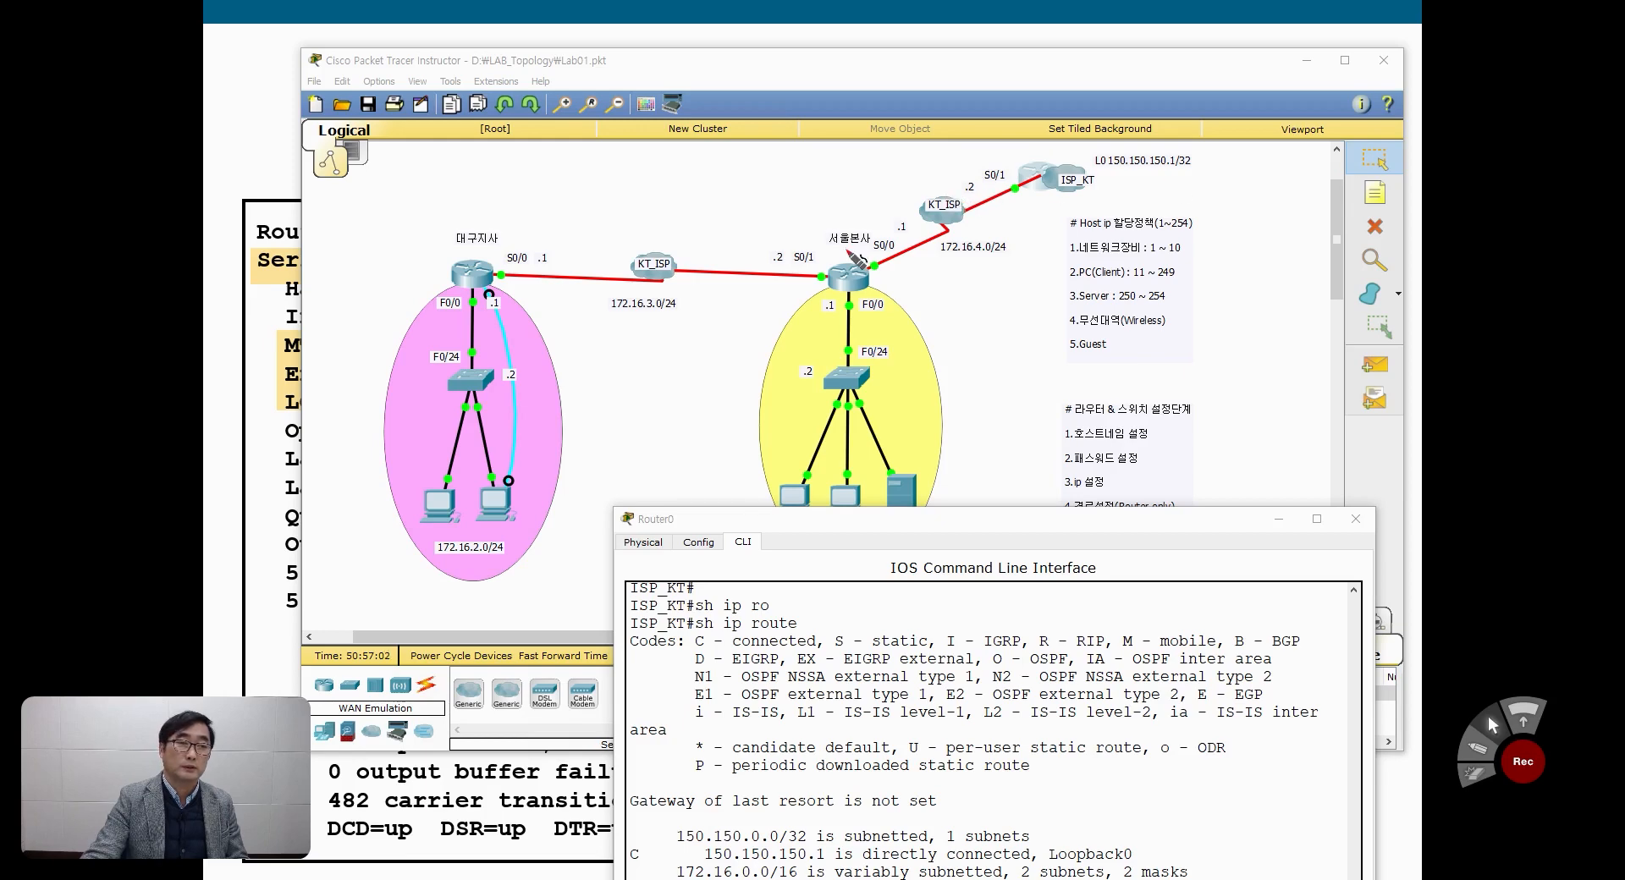
{"action": "mouse_move", "coordinate": [855, 254]}
{"action": "left_mouse_down"}
{"action": "mouse_move", "coordinate": [899, 192]}
{"action": "mouse_move", "coordinate": [1003, 156]}
{"action": "mouse_move", "coordinate": [1021, 174]}
{"action": "mouse_move", "coordinate": [1092, 118]}
{"action": "mouse_move", "coordinate": [1169, 105]}
{"action": "mouse_move", "coordinate": [1151, 188]}
{"action": "mouse_move", "coordinate": [1074, 192]}
{"action": "left_mouse_up"}
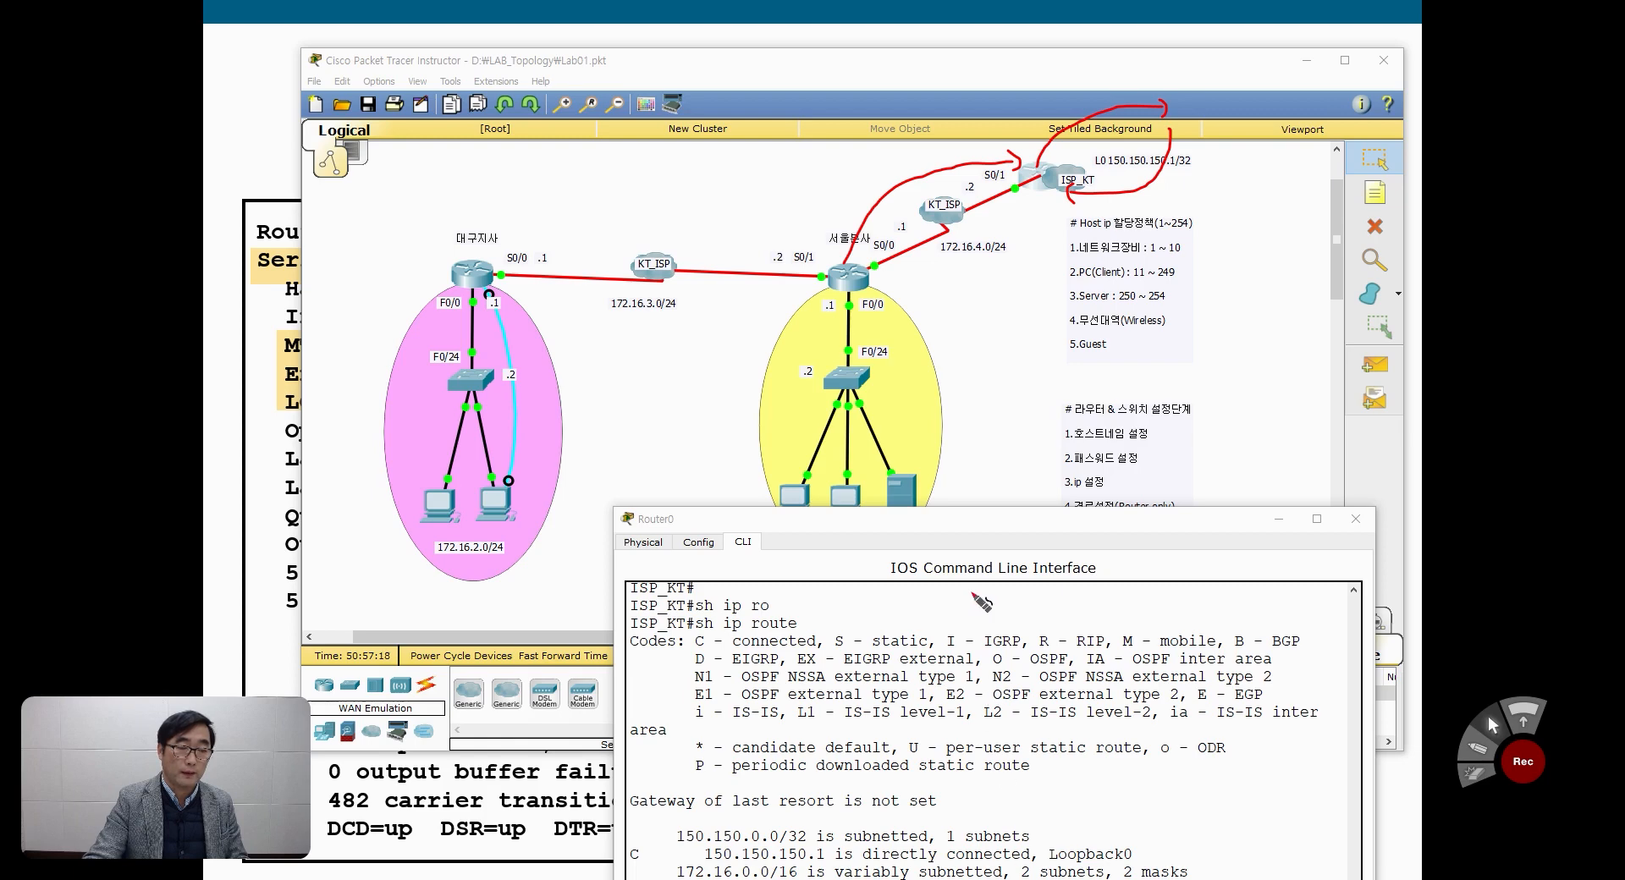
{"action": "mouse_move", "coordinate": [1016, 188]}
{"action": "left_mouse_down"}
{"action": "mouse_move", "coordinate": [1037, 201]}
{"action": "mouse_move", "coordinate": [991, 254]}
{"action": "mouse_move", "coordinate": [897, 275]}
{"action": "mouse_move", "coordinate": [902, 288]}
{"action": "left_mouse_up"}
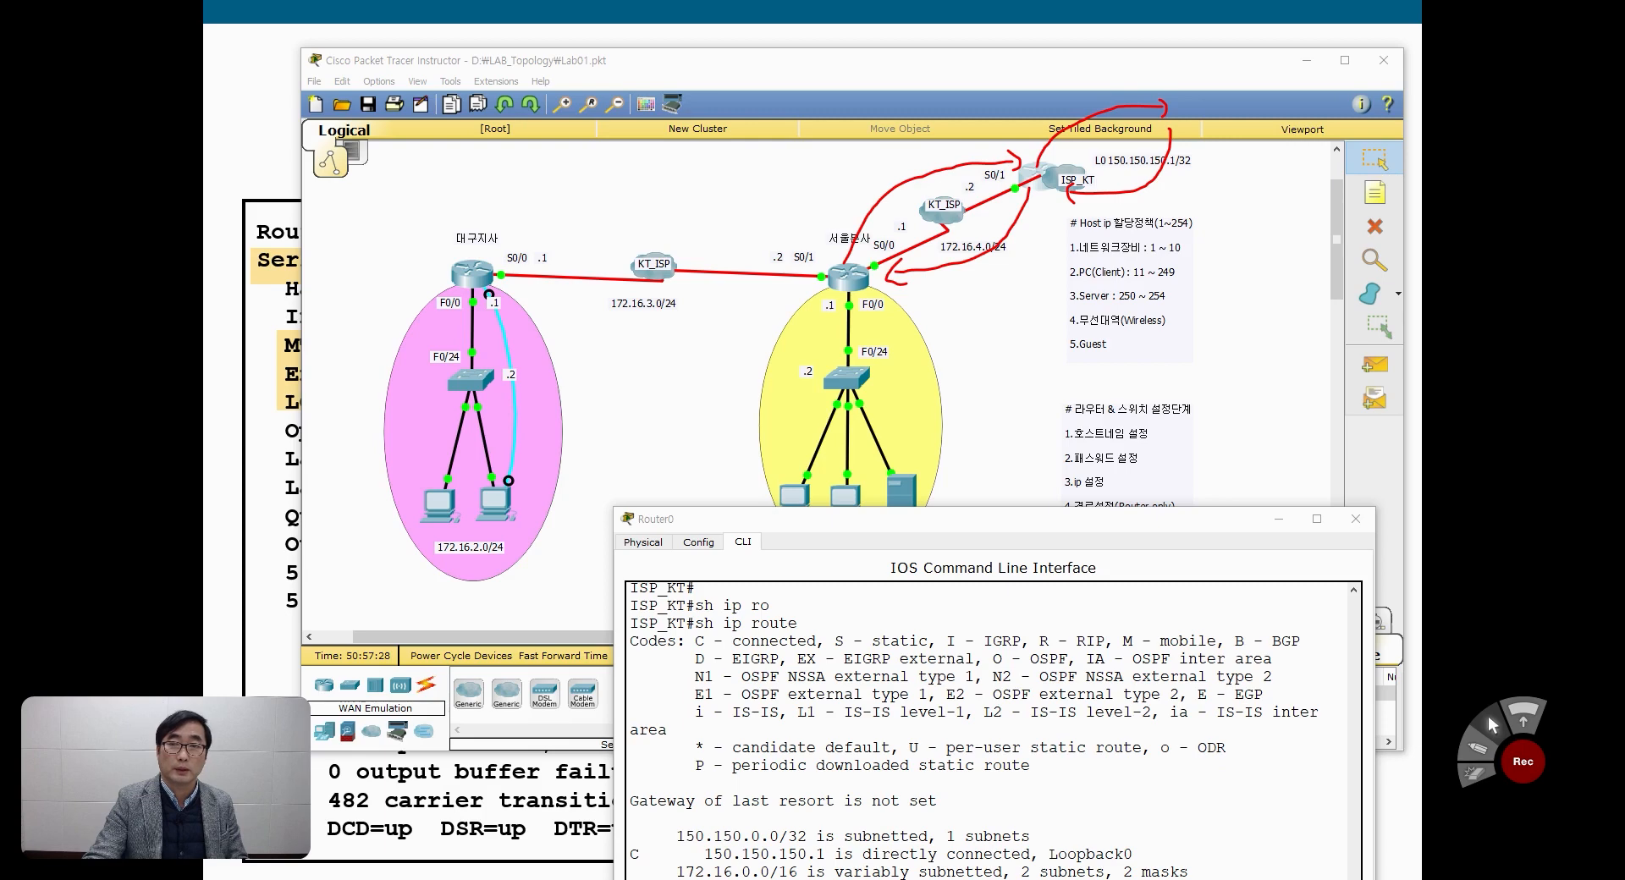
{"action": "left_click", "coordinate": [1491, 725]}
Step: Examine the next-hop address of ISP_KT's static route in the routing table and in the ip route command entered for it
{"action": "left_click_drag", "start_coordinate": [847, 519], "coordinate": [803, 296]}
{"action": "left_click_drag", "start_coordinate": [588, 668], "coordinate": [980, 669]}
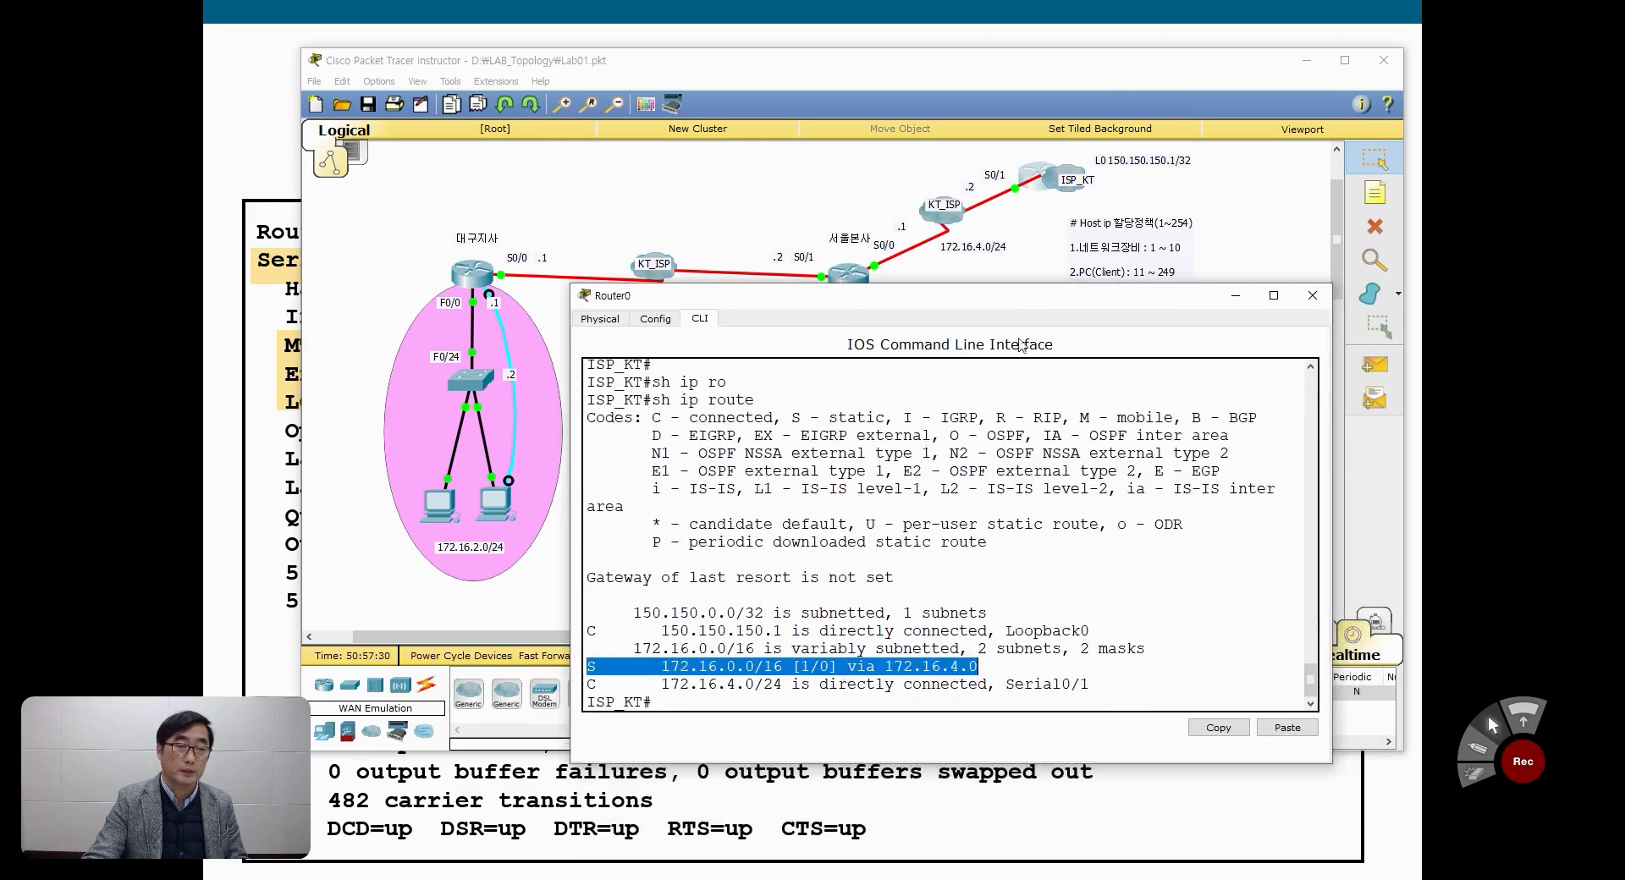
{"action": "left_click", "coordinate": [1010, 688]}
{"action": "scroll", "coordinate": [1010, 688], "scroll_direction": "up", "scroll_amount": 4}
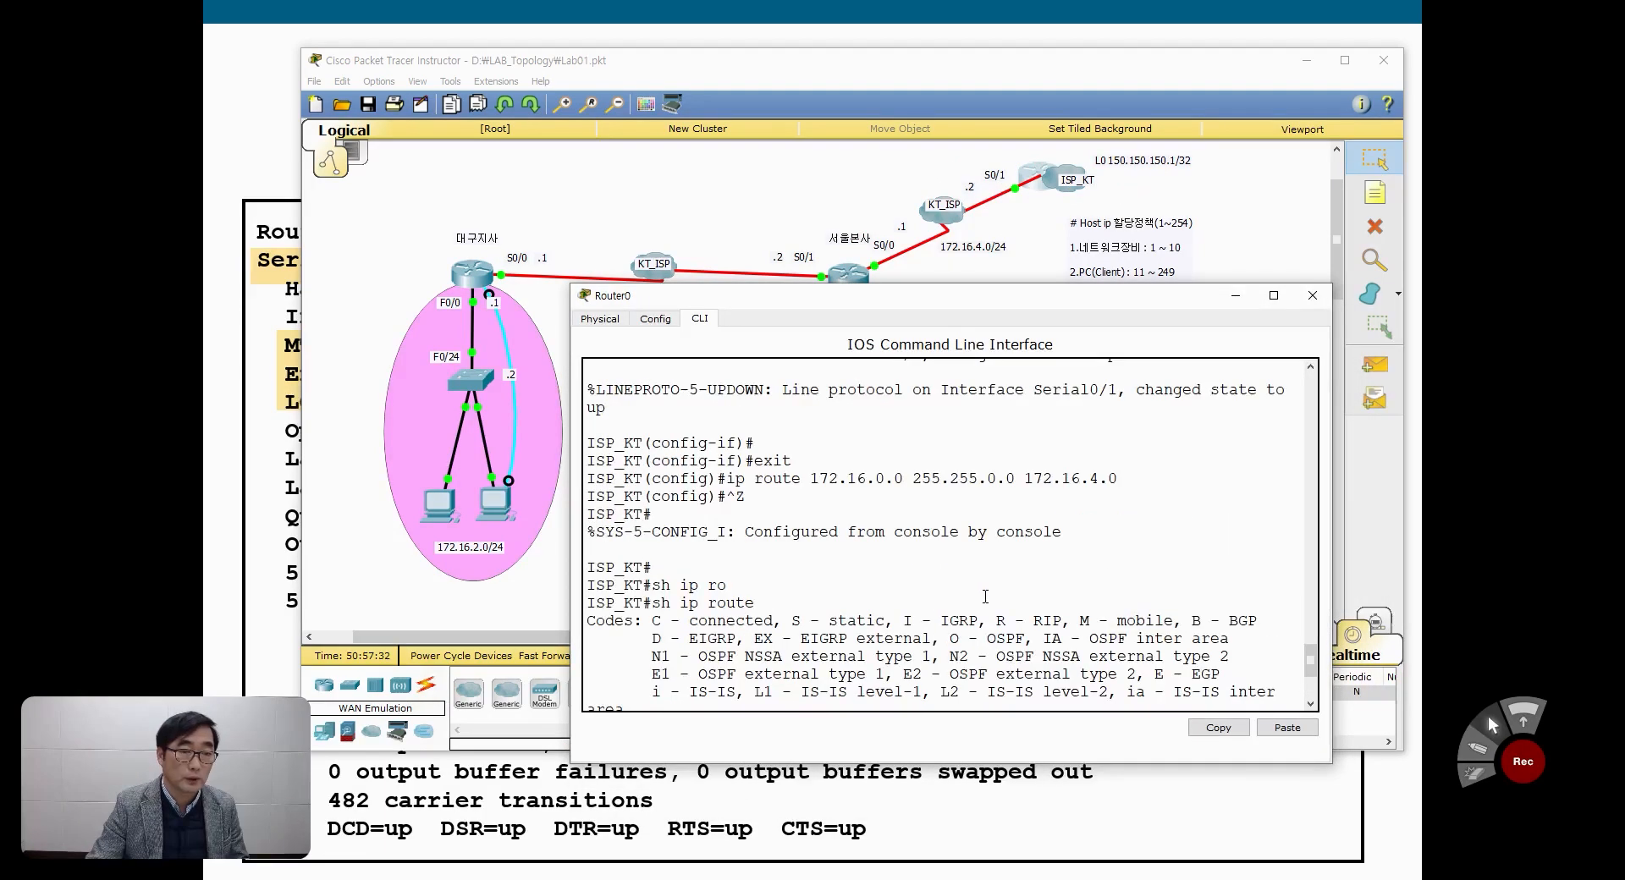
{"action": "double_click", "coordinate": [1112, 480]}
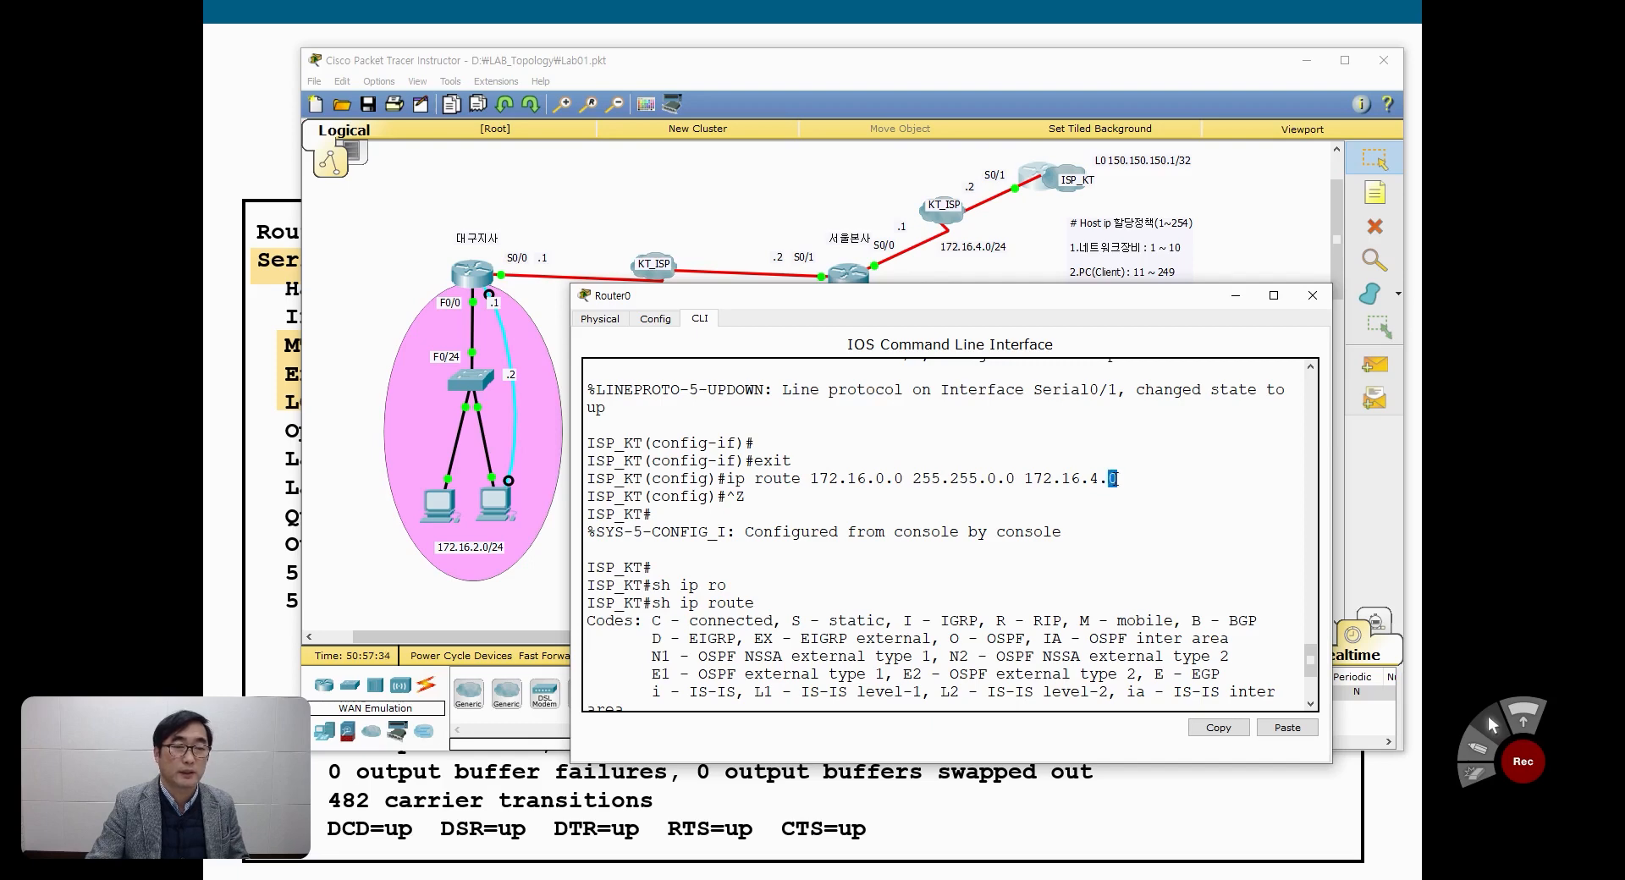
{"action": "scroll", "coordinate": [995, 552], "scroll_direction": "down", "scroll_amount": 3}
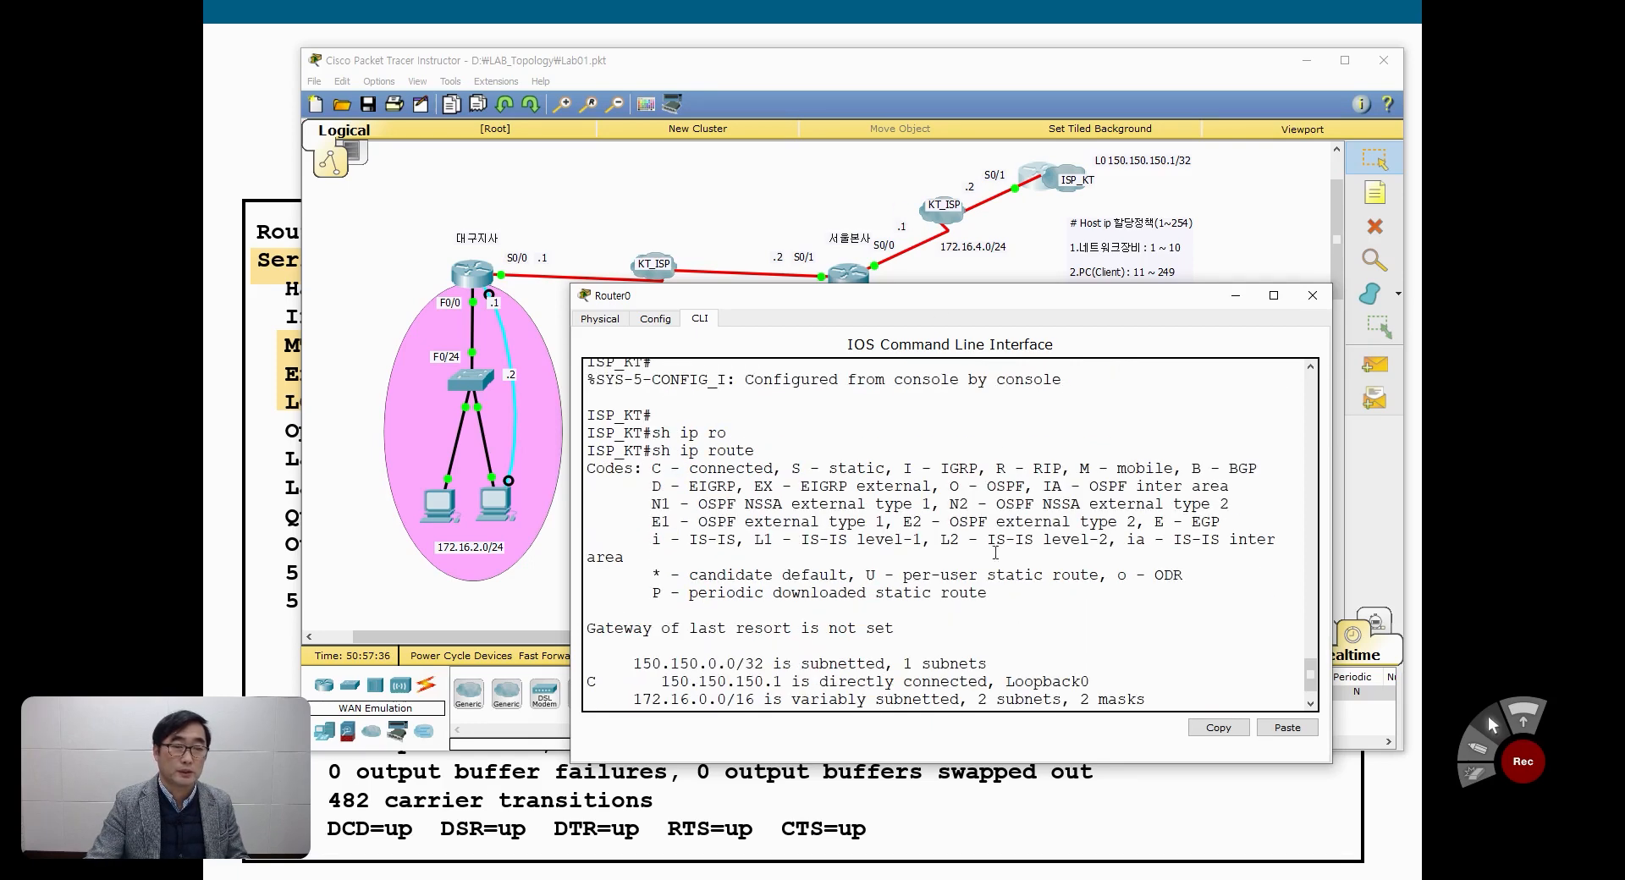
{"action": "scroll", "coordinate": [990, 703], "scroll_direction": "down", "scroll_amount": 1}
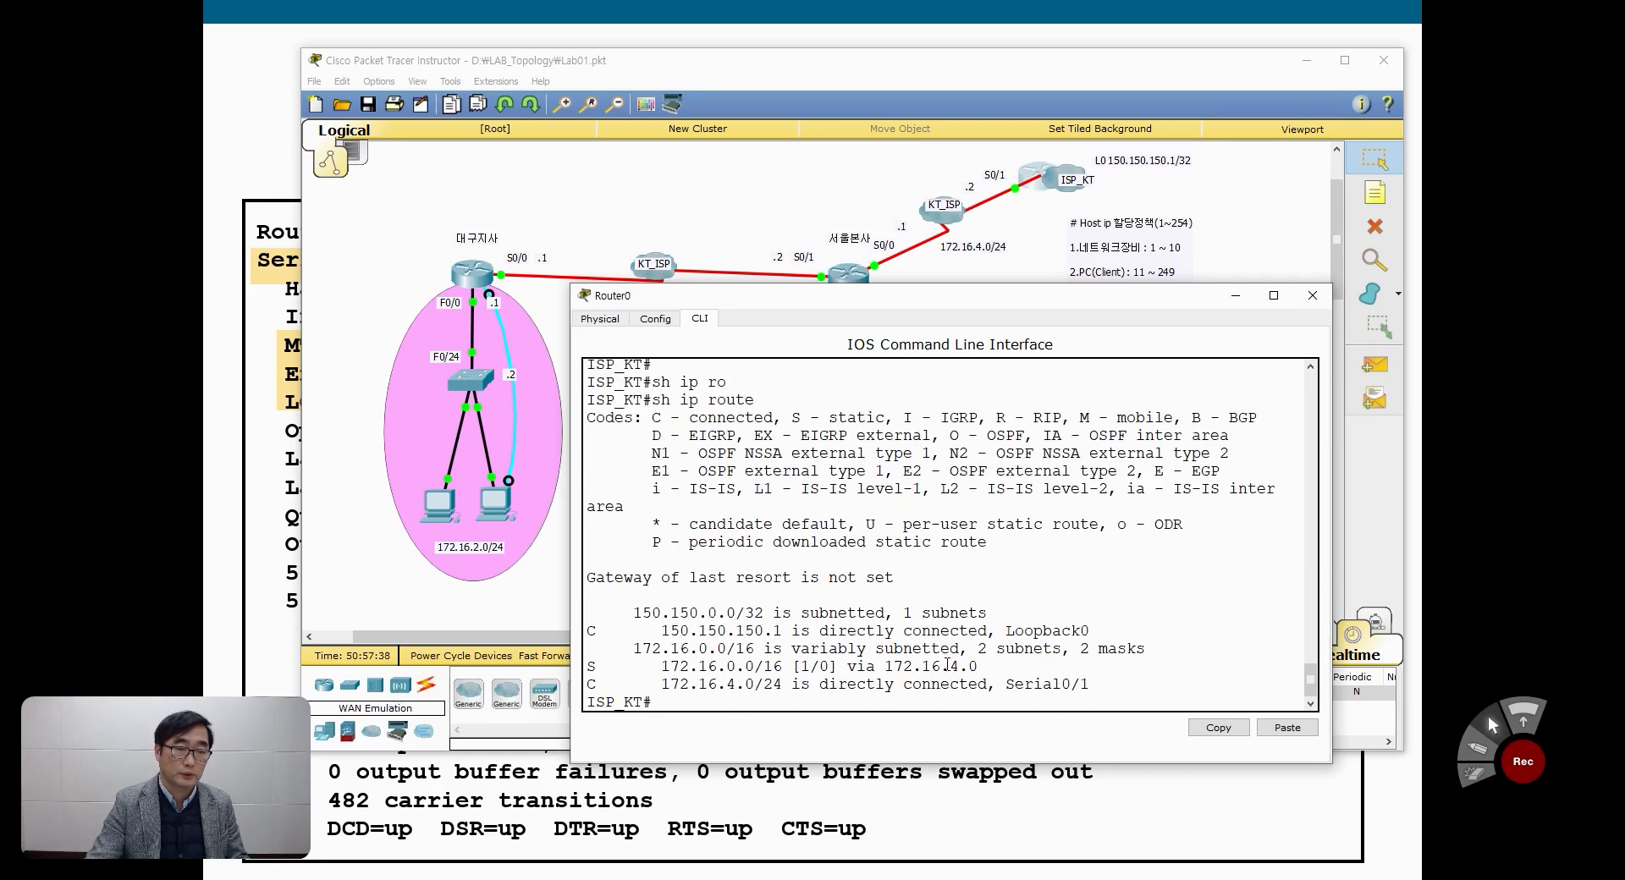
{"action": "left_click_drag", "start_coordinate": [948, 666], "coordinate": [981, 666]}
{"action": "scroll", "coordinate": [980, 661], "scroll_direction": "down", "scroll_amount": 1}
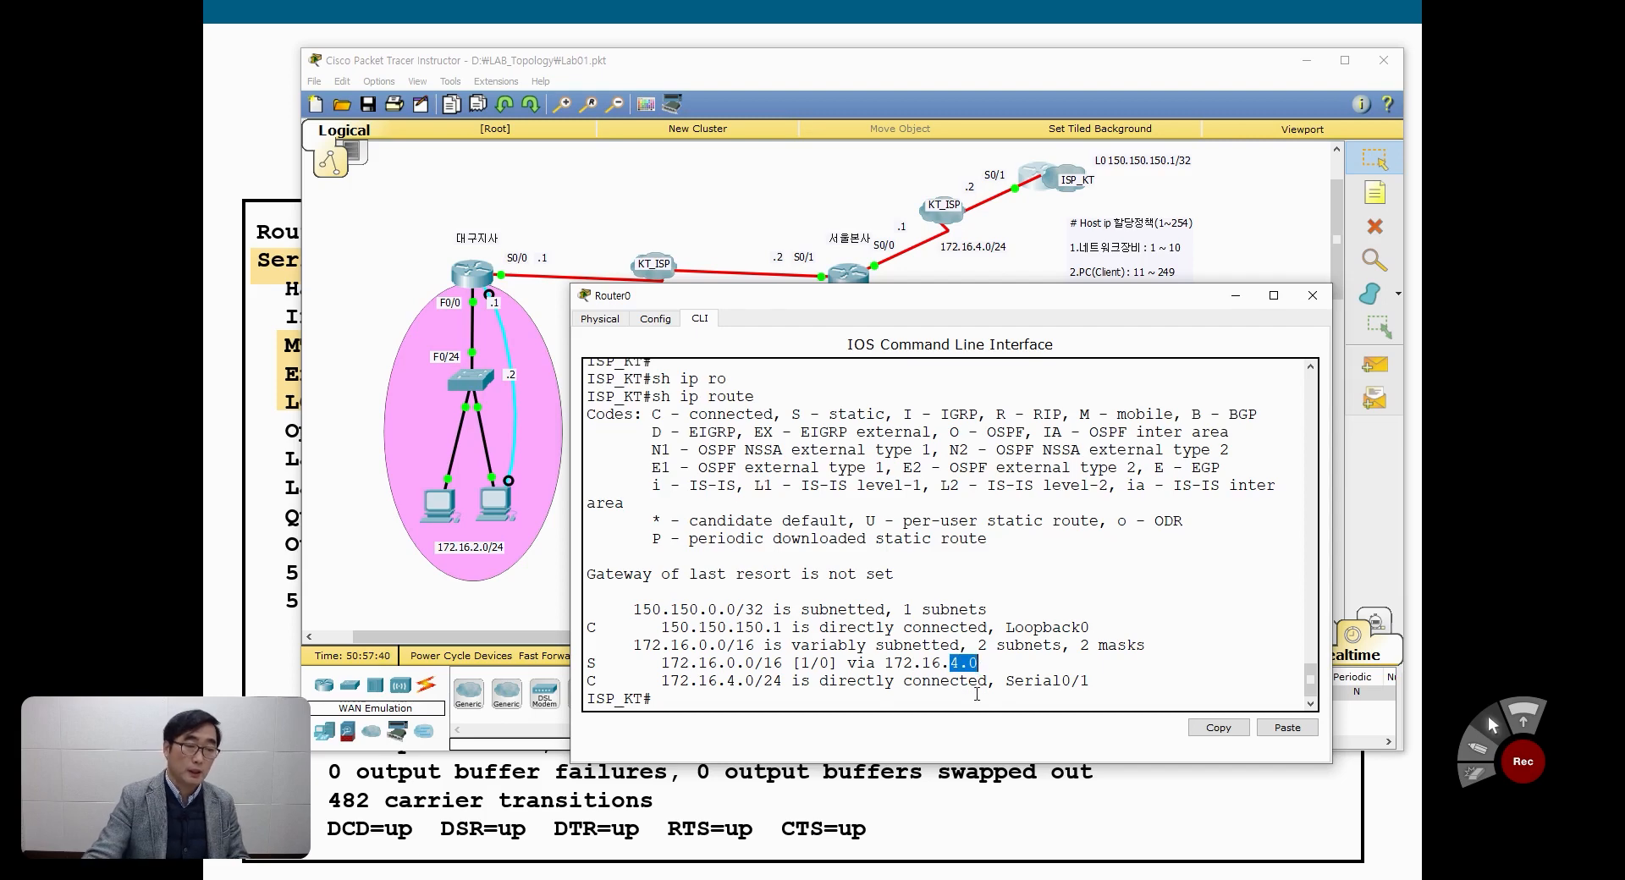
Step: Remove the static route from ISP_KT in global configuration with no ip route 172.16.0.0 255.255.0.0 172.16.4.0
{"action": "key", "text": "Return"}
{"action": "type", "text": "conf t"}
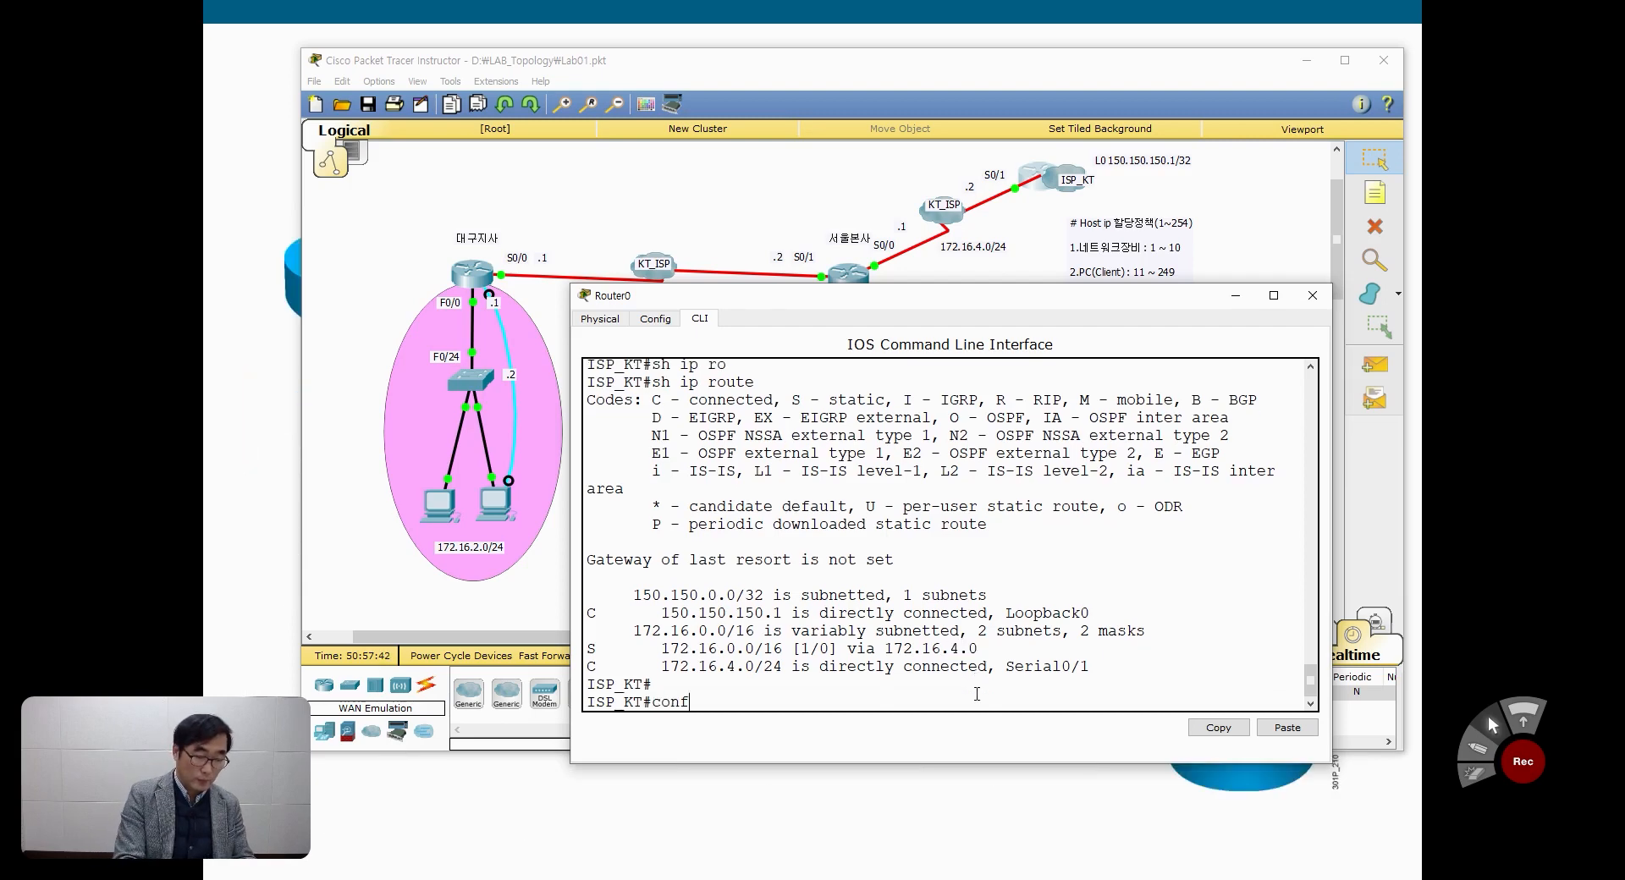
{"action": "key", "text": "Return"}
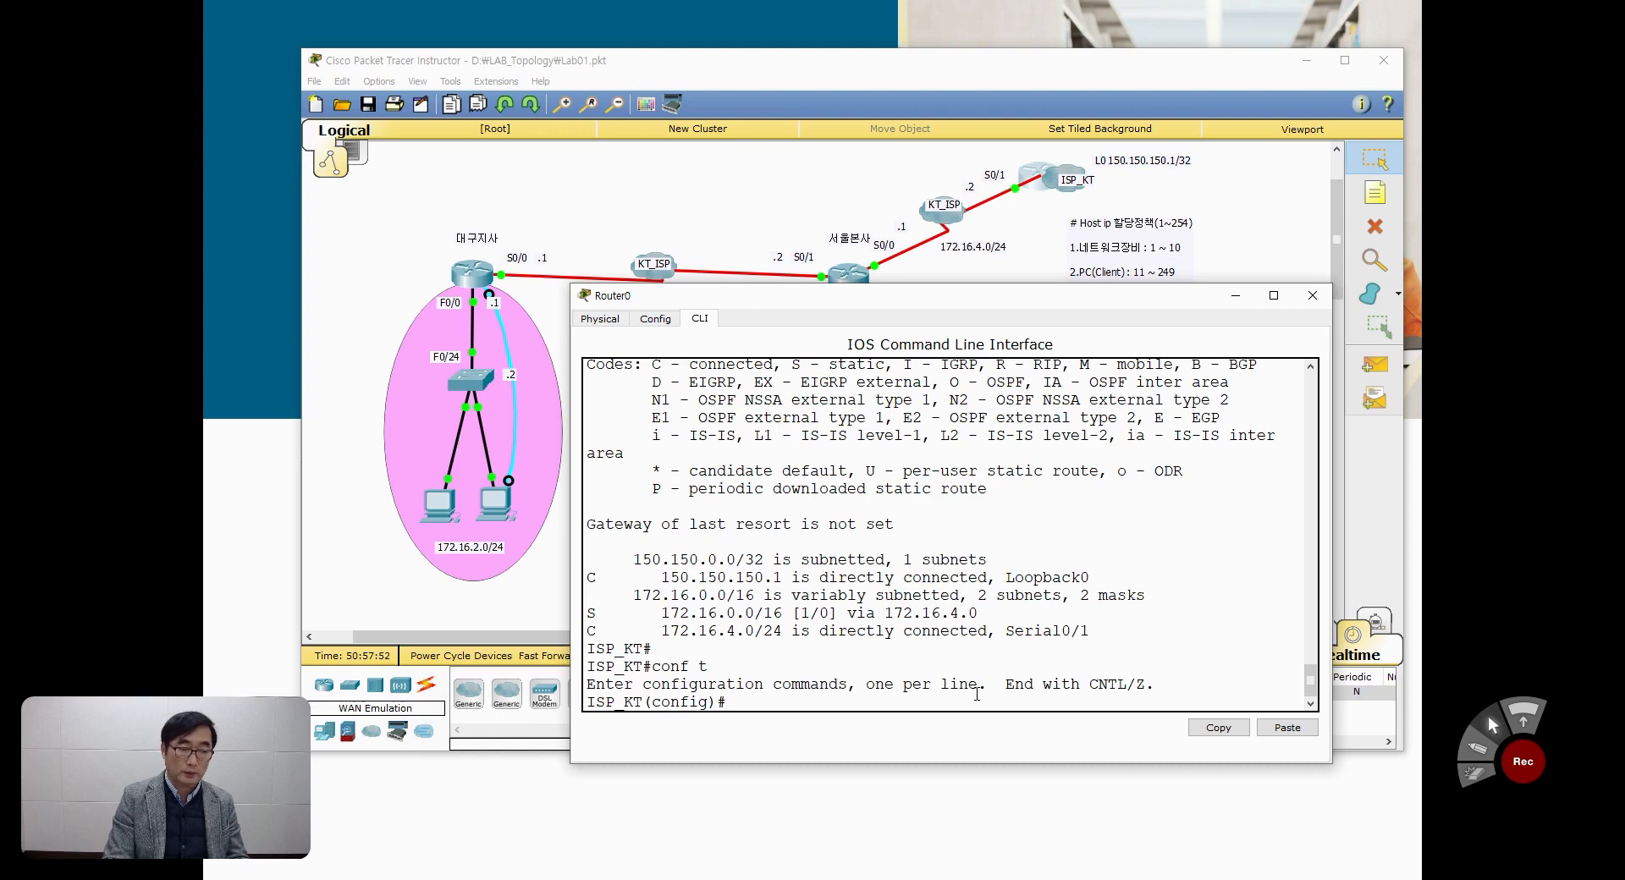
{"action": "type", "text": "ip route 172.16.0.0 255.255.0.0 172.16.4.0"}
{"action": "key", "text": "Left"}
{"action": "key", "text": "Left"}
{"action": "key", "text": "Left"}
{"action": "key", "text": "Left"}
{"action": "key", "text": "Left"}
{"action": "key", "text": "Left"}
{"action": "key", "text": "Left"}
{"action": "key", "text": "Left"}
{"action": "key", "text": "Left"}
{"action": "key", "text": "Left"}
{"action": "key", "text": "Left"}
{"action": "key", "text": "Left"}
{"action": "key", "text": "Left"}
{"action": "key", "text": "Left"}
{"action": "key", "text": "Left"}
{"action": "key", "text": "Left"}
{"action": "key", "text": "Left"}
{"action": "key", "text": "Left"}
{"action": "key", "text": "Left"}
{"action": "key", "text": "Left"}
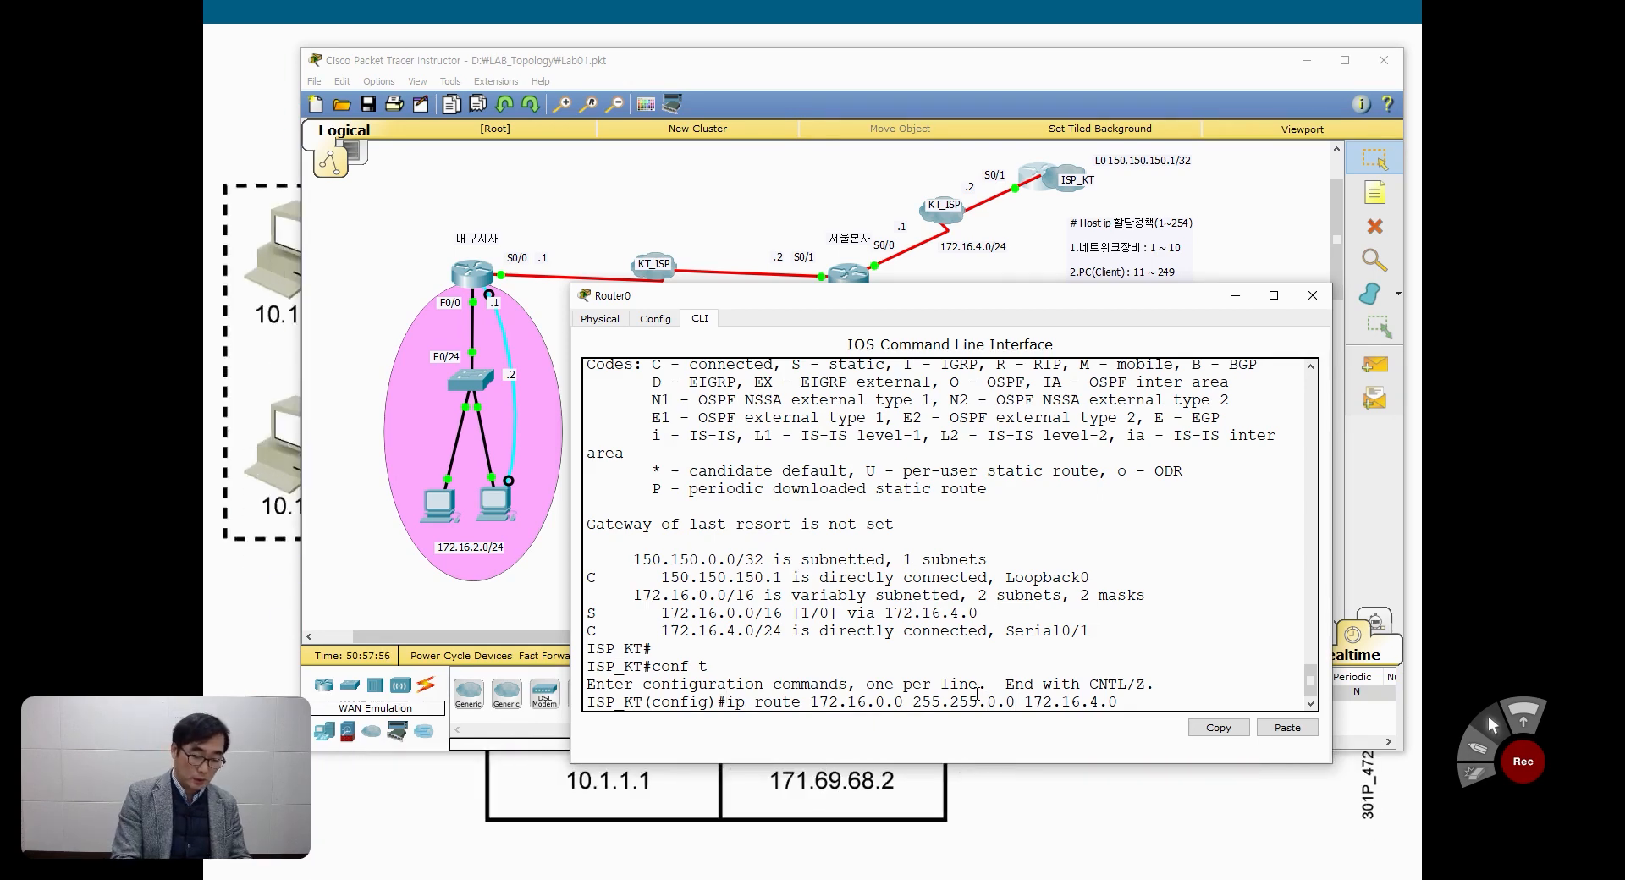
{"action": "key", "text": "Left"}
{"action": "key", "text": "Left"}
{"action": "key", "text": "Left"}
{"action": "key", "text": "Left"}
{"action": "key", "text": "Left"}
{"action": "type", "text": "no"}
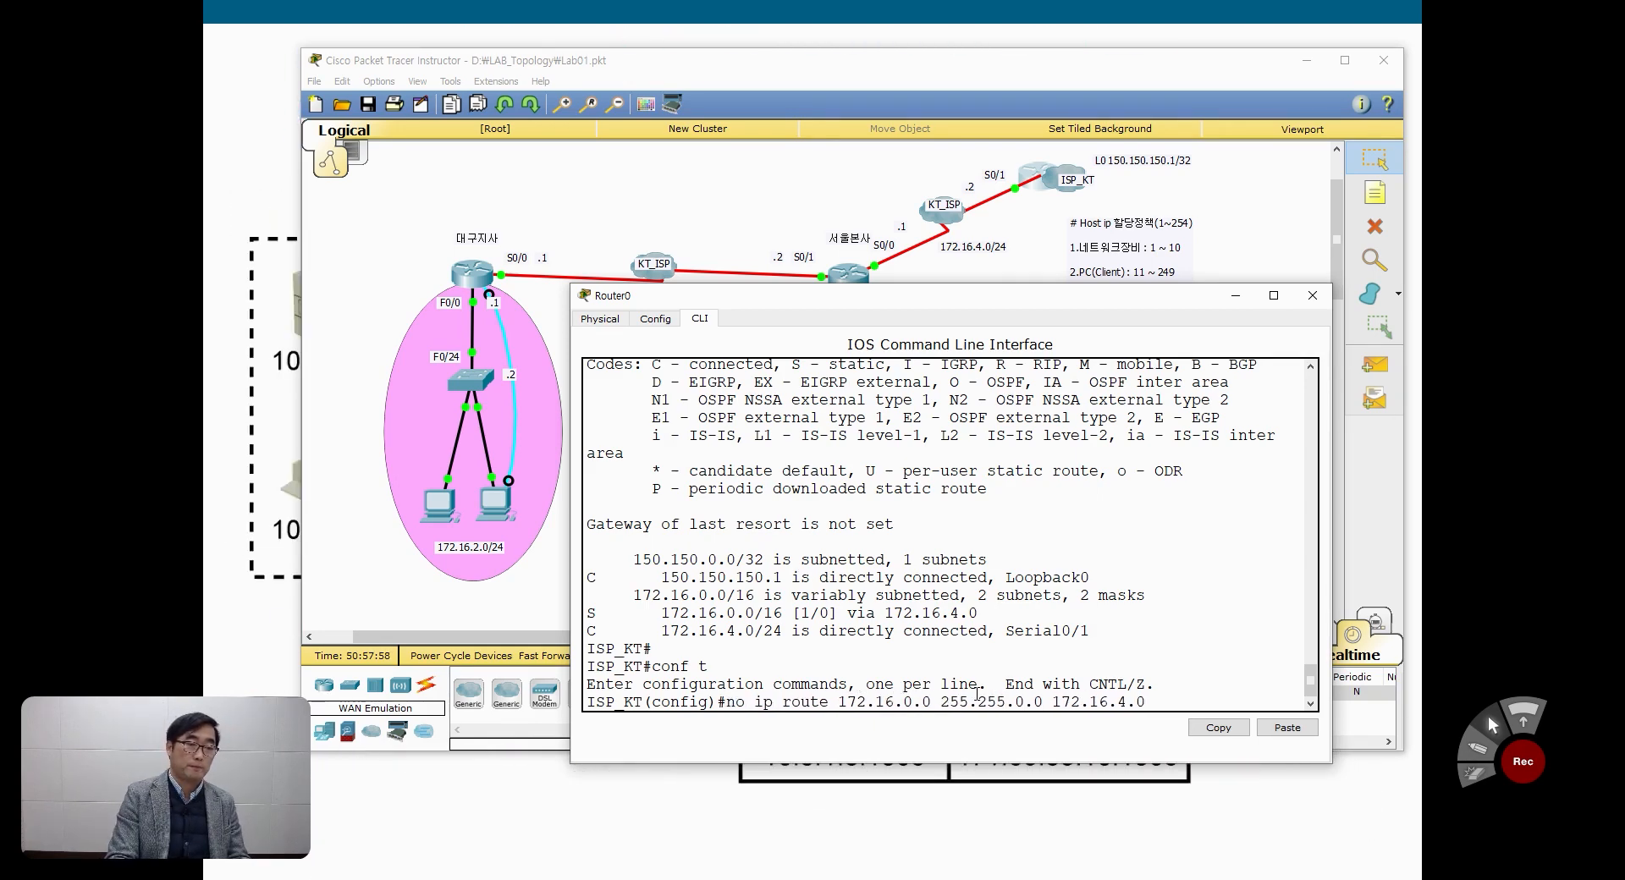
{"action": "key", "text": "Return"}
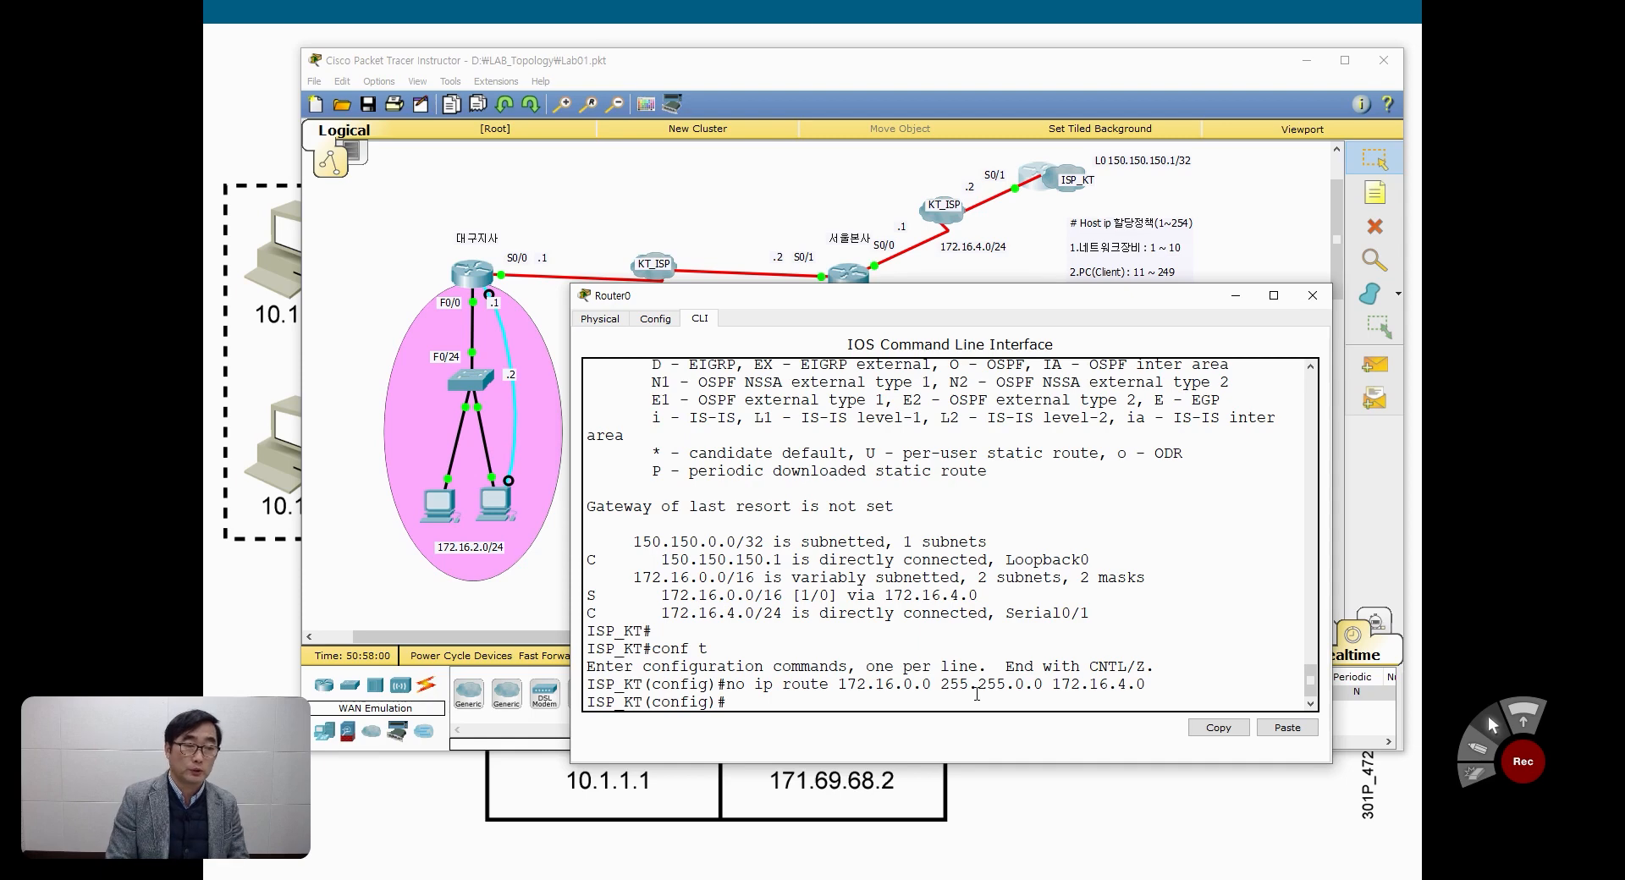
Step: Leave configuration mode on ISP_KT and check the IP routing table for the removed static route
{"action": "key", "text": "ctrl+z"}
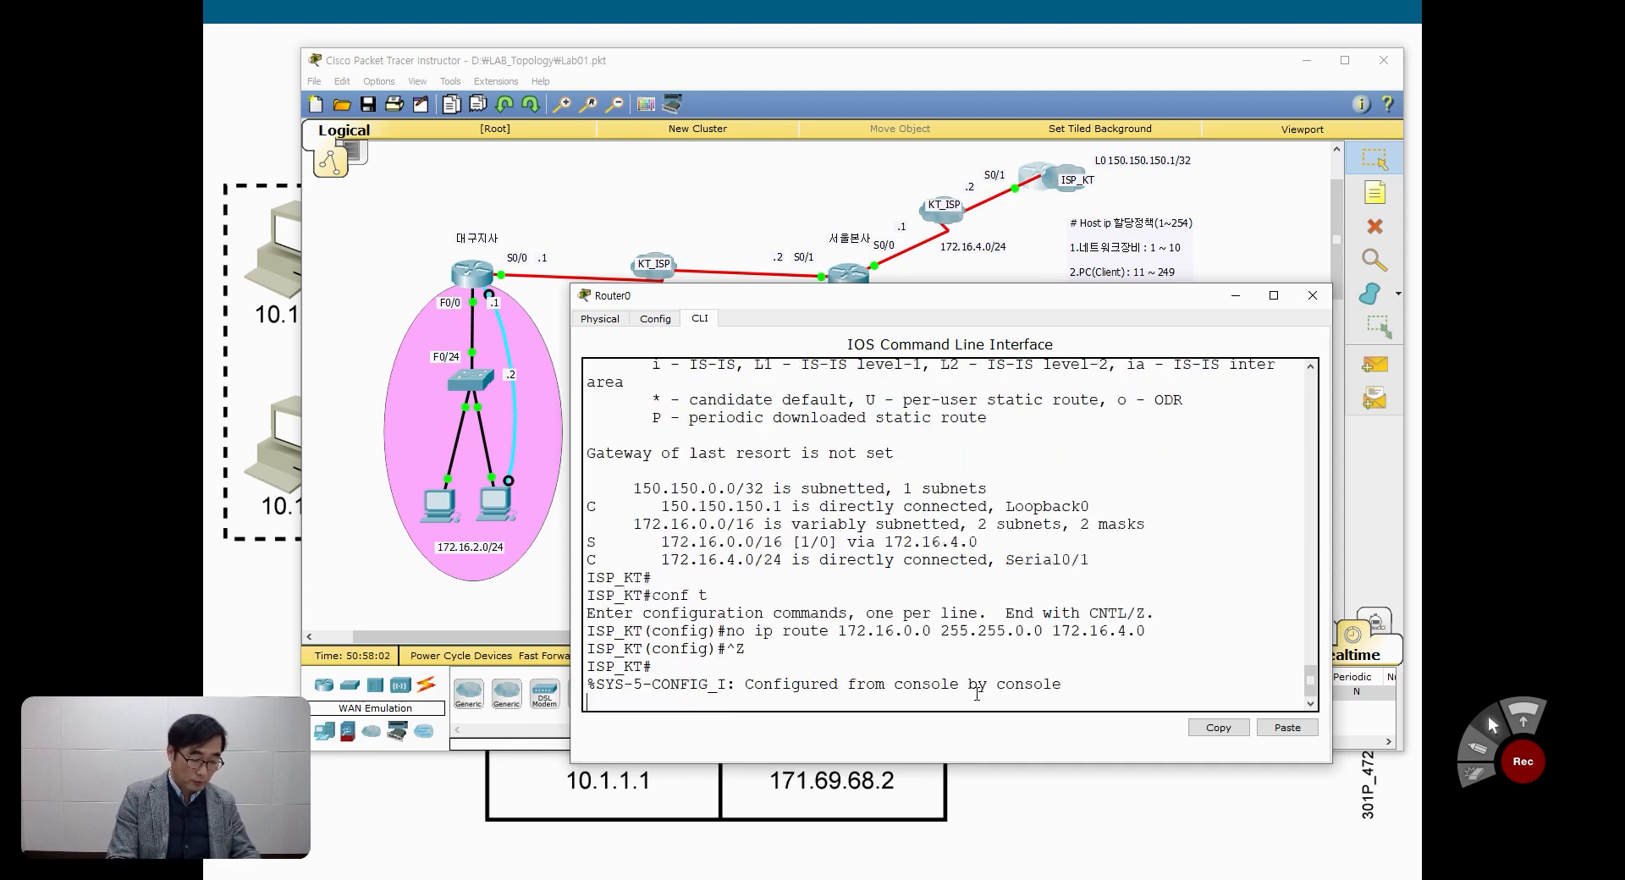
{"action": "type", "text": "sh ip ro"}
{"action": "key", "text": "Tab"}
{"action": "key", "text": "Return"}
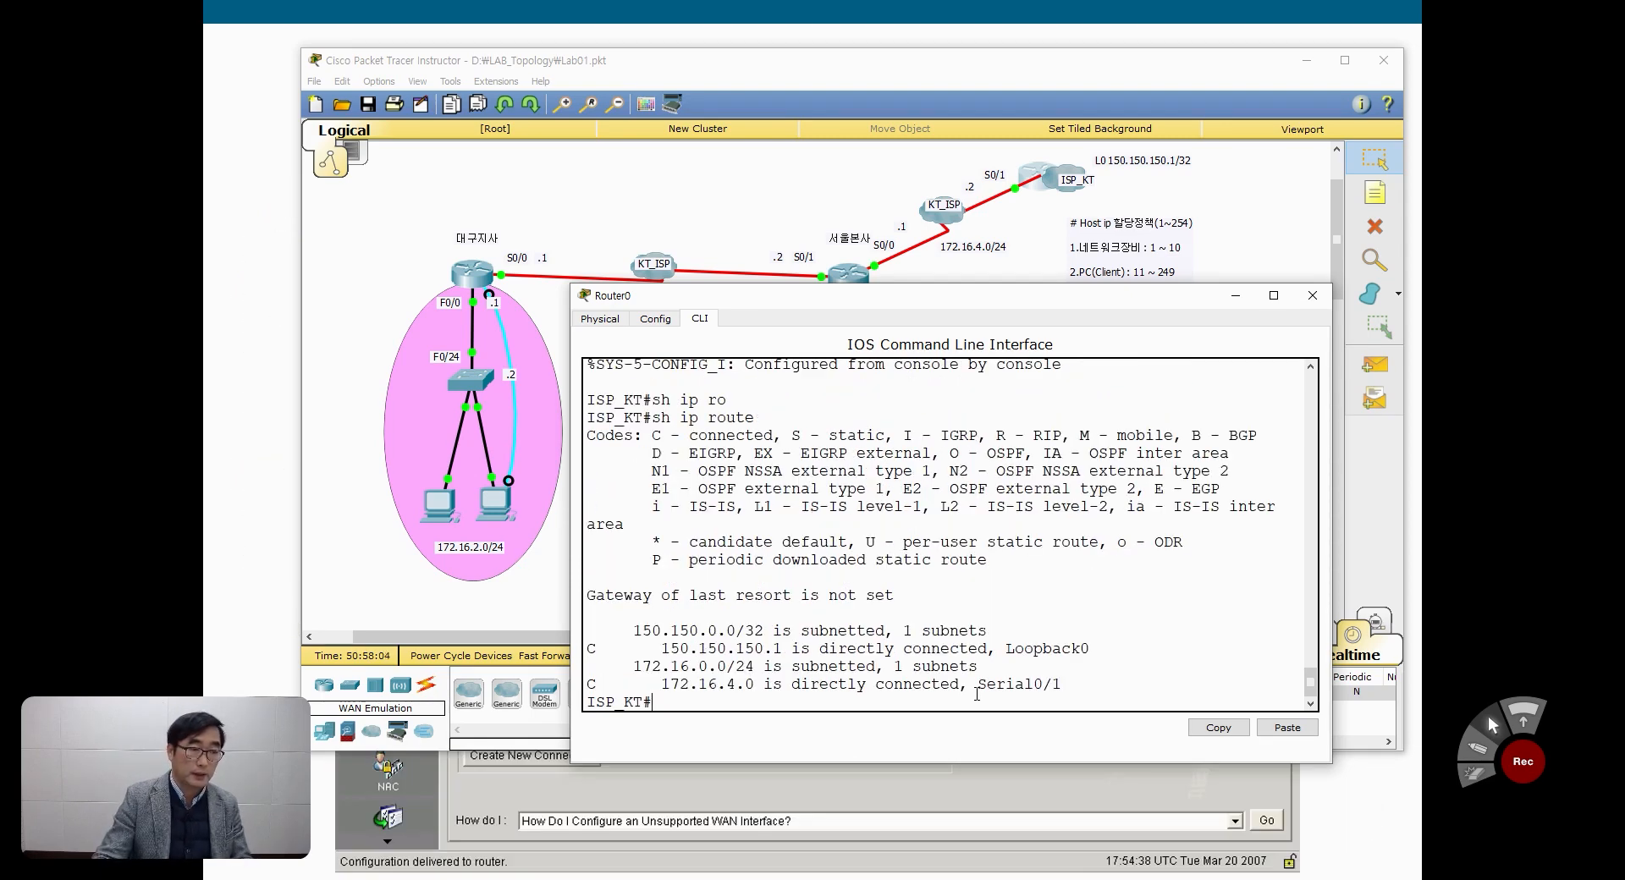
Step: Re-enter global configuration on ISP_KT and compose ip route 172.16.0.0 255.255.0.0 172.16.4.1 from the recalled command
{"action": "type", "text": "conf t"}
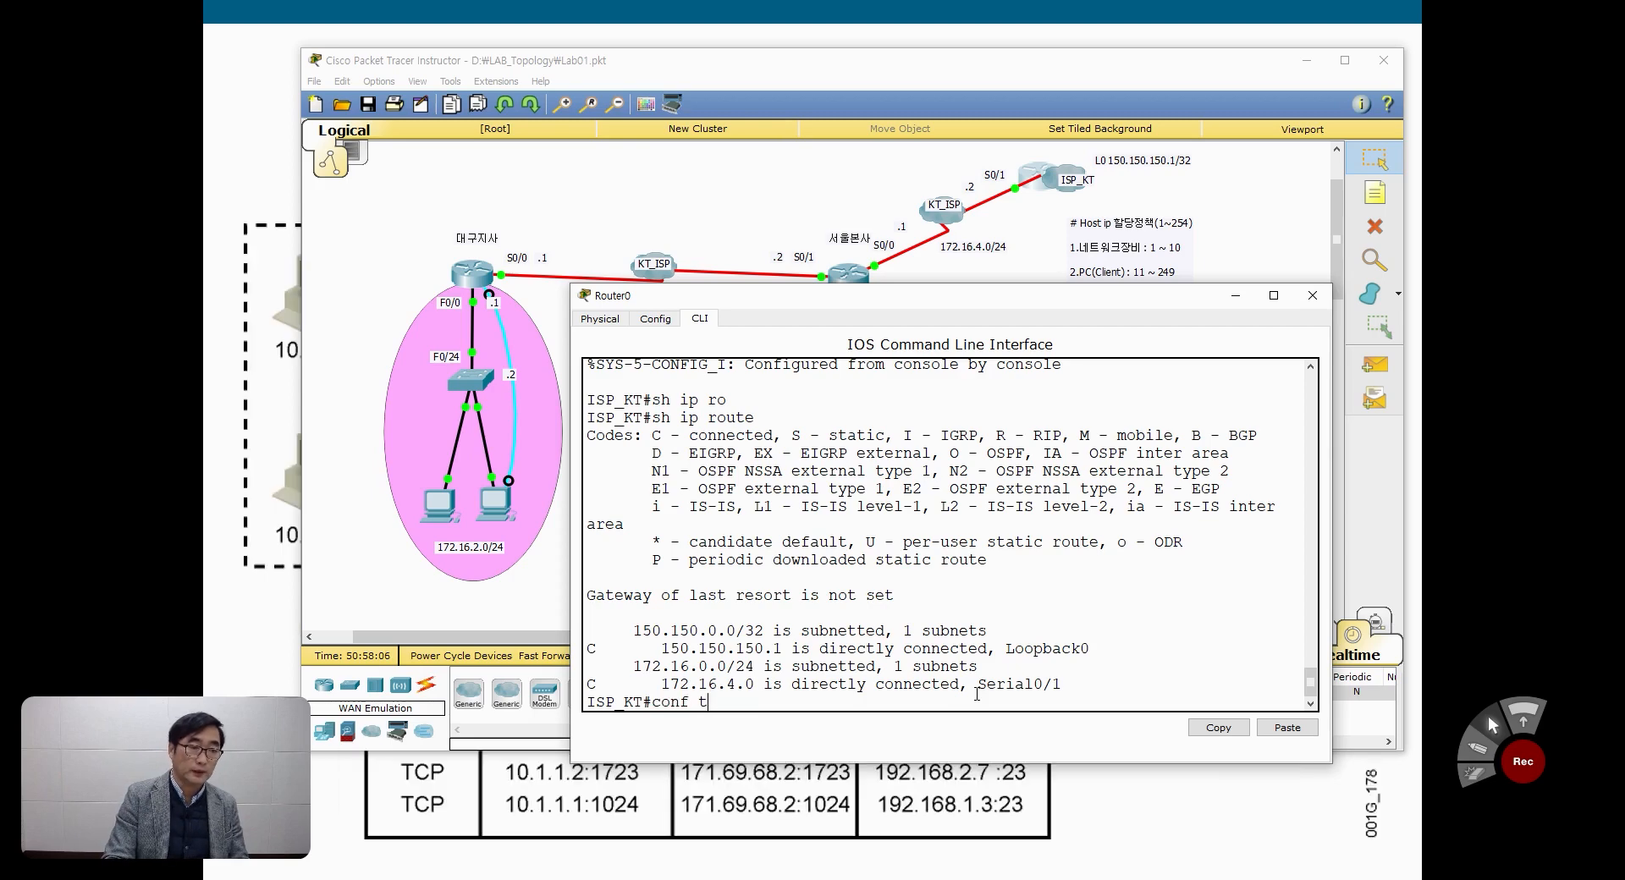
{"action": "key", "text": "Return"}
{"action": "type", "text": "no ip route 172.16.0.0 255.255.0.0 172.16.4.0"}
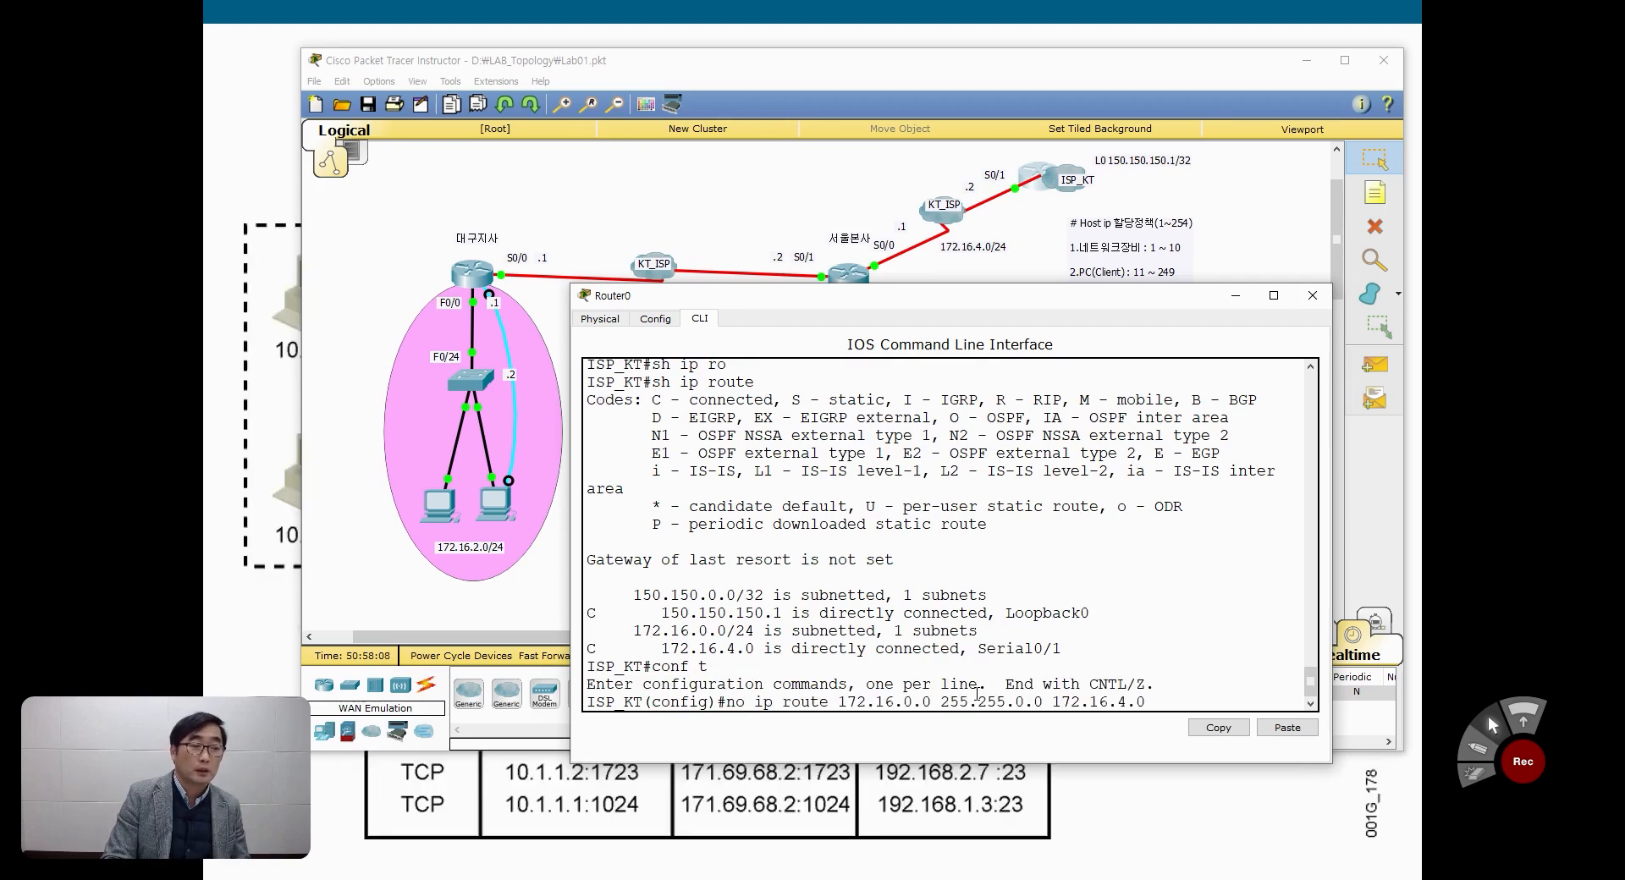
{"action": "key", "text": "Home"}
{"action": "key", "text": "Delete"}
{"action": "key", "text": "Delete"}
{"action": "key", "text": "Delete"}
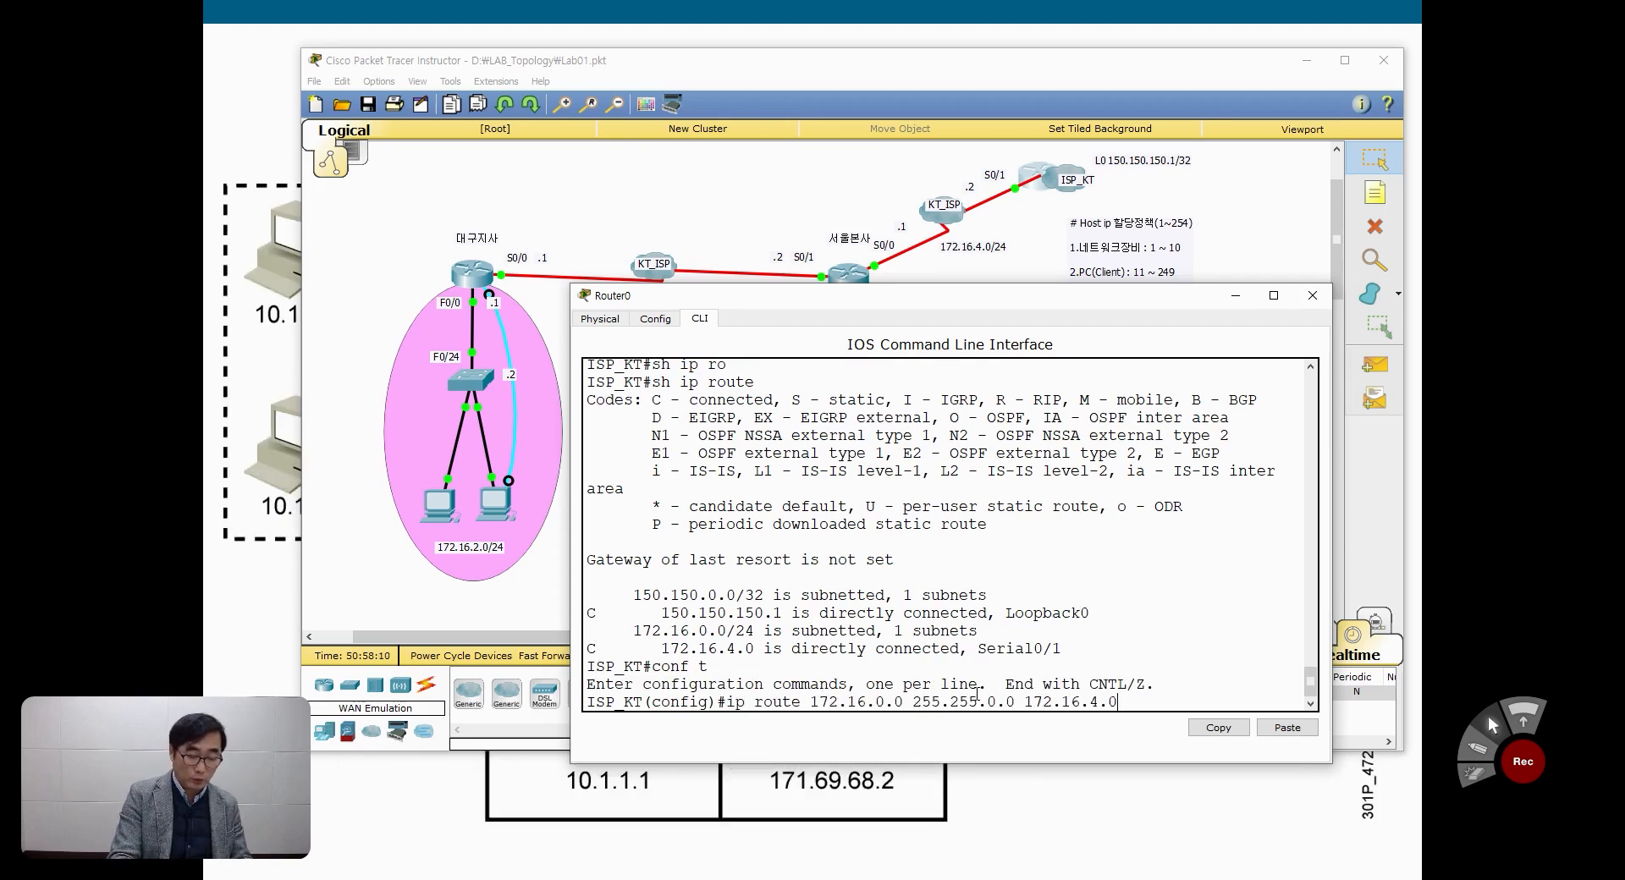
{"action": "key", "text": "BackSpace"}
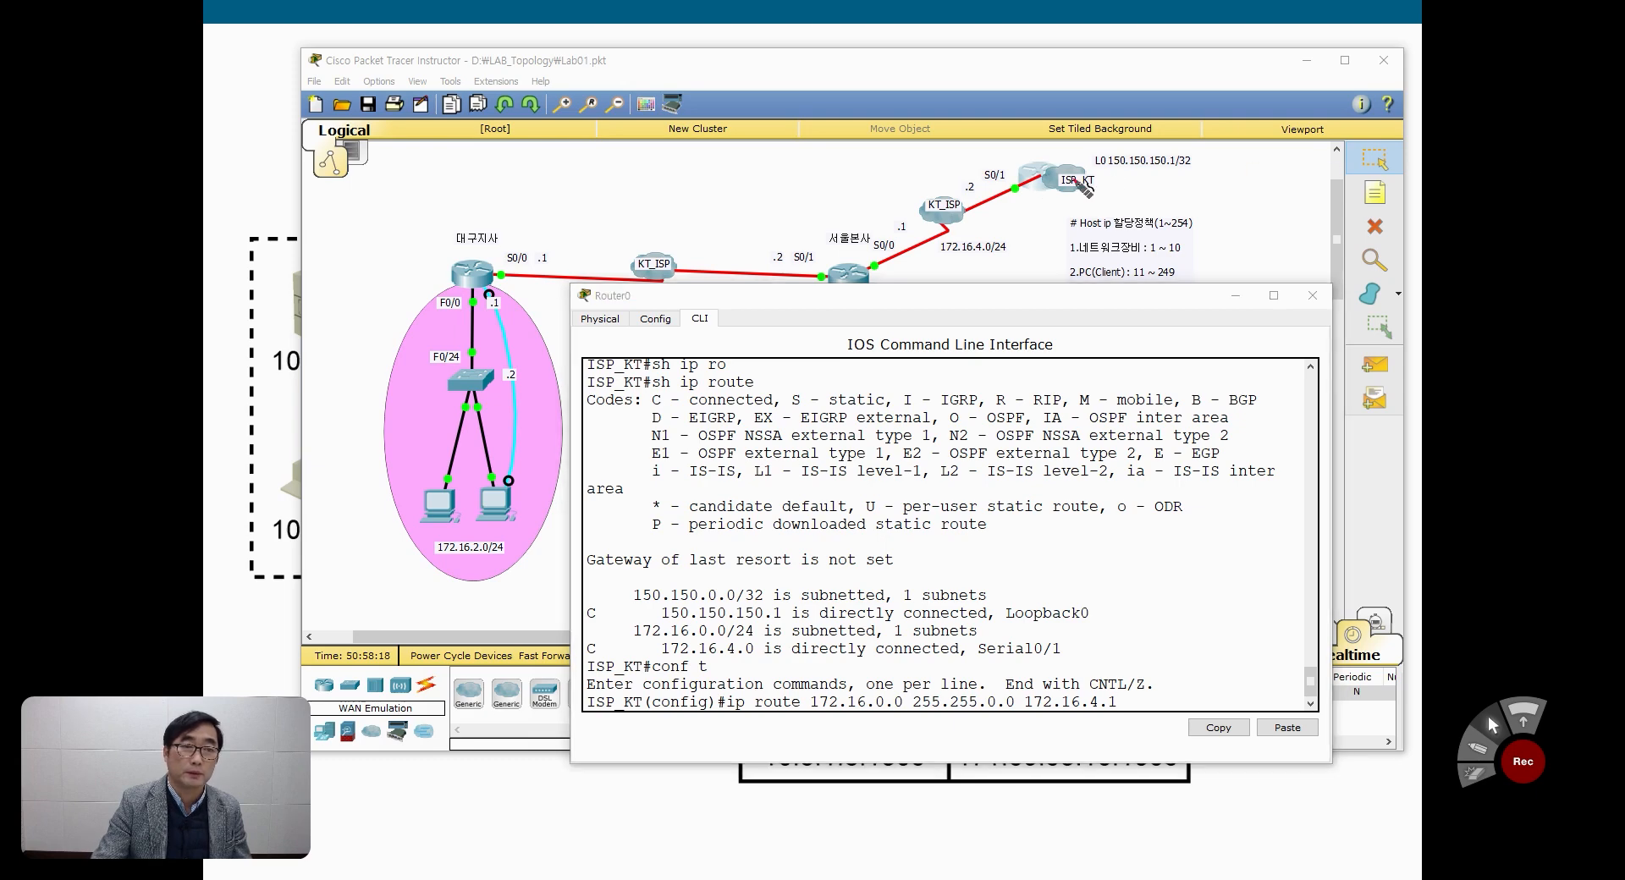
{"action": "mouse_move", "coordinate": [1043, 175]}
{"action": "left_mouse_down"}
{"action": "mouse_move", "coordinate": [888, 210]}
{"action": "mouse_move", "coordinate": [857, 262]}
{"action": "left_mouse_up"}
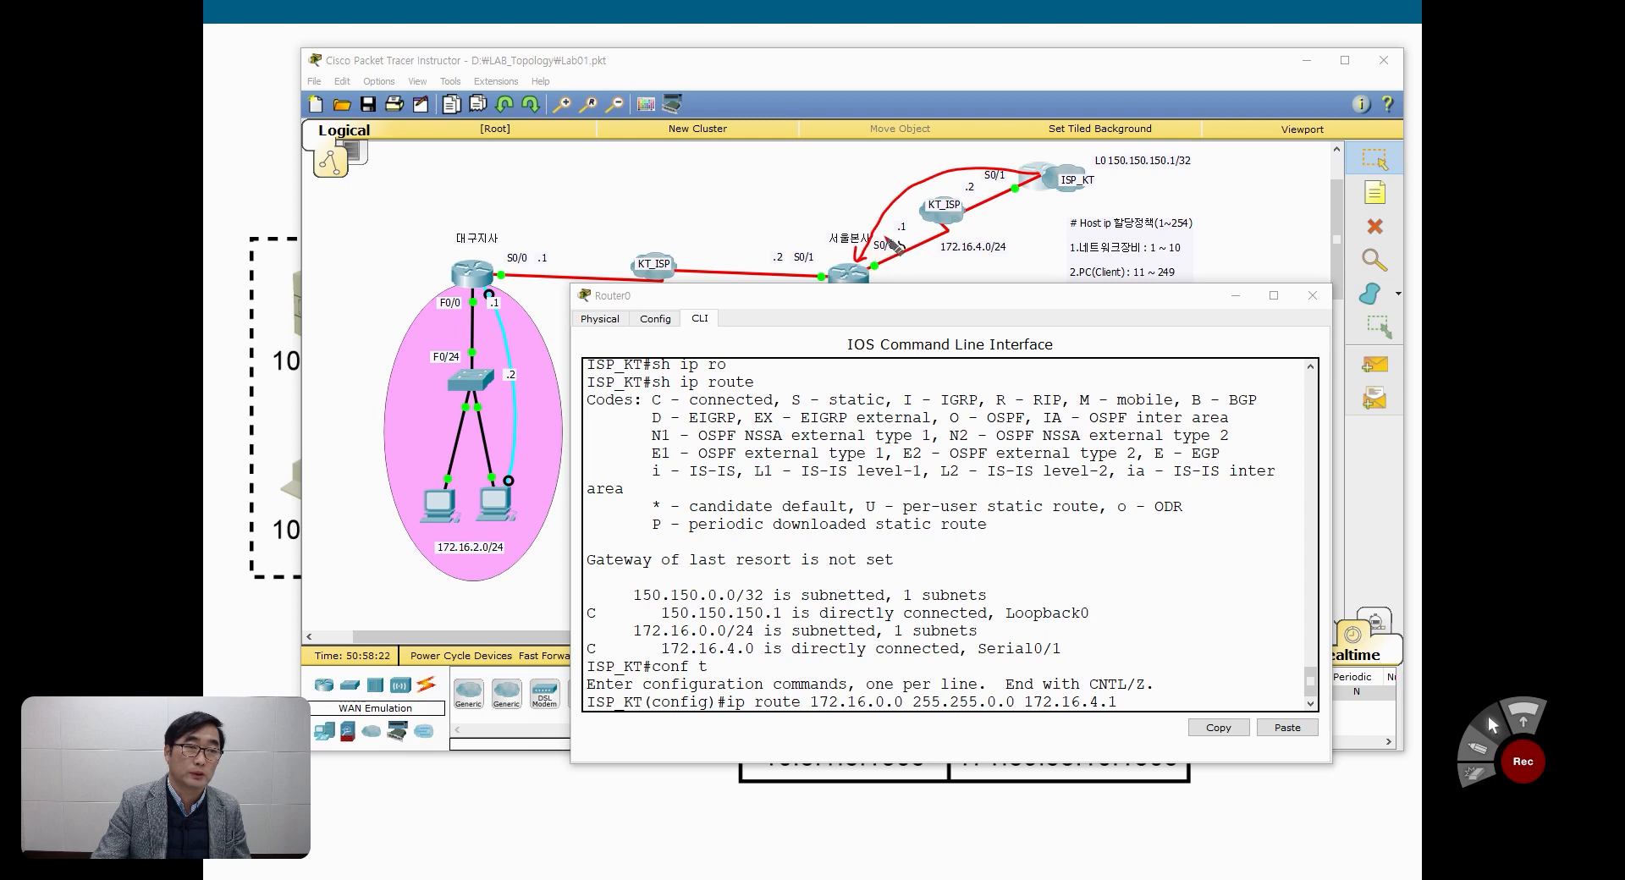
{"action": "mouse_move", "coordinate": [908, 237]}
{"action": "left_mouse_down"}
{"action": "mouse_move", "coordinate": [893, 222]}
{"action": "mouse_move", "coordinate": [909, 234]}
{"action": "left_mouse_up"}
{"action": "mouse_move", "coordinate": [1114, 709]}
{"action": "left_mouse_down"}
{"action": "mouse_move", "coordinate": [1026, 713]}
{"action": "mouse_move", "coordinate": [1094, 682]}
{"action": "mouse_move", "coordinate": [1122, 711]}
{"action": "left_mouse_up"}
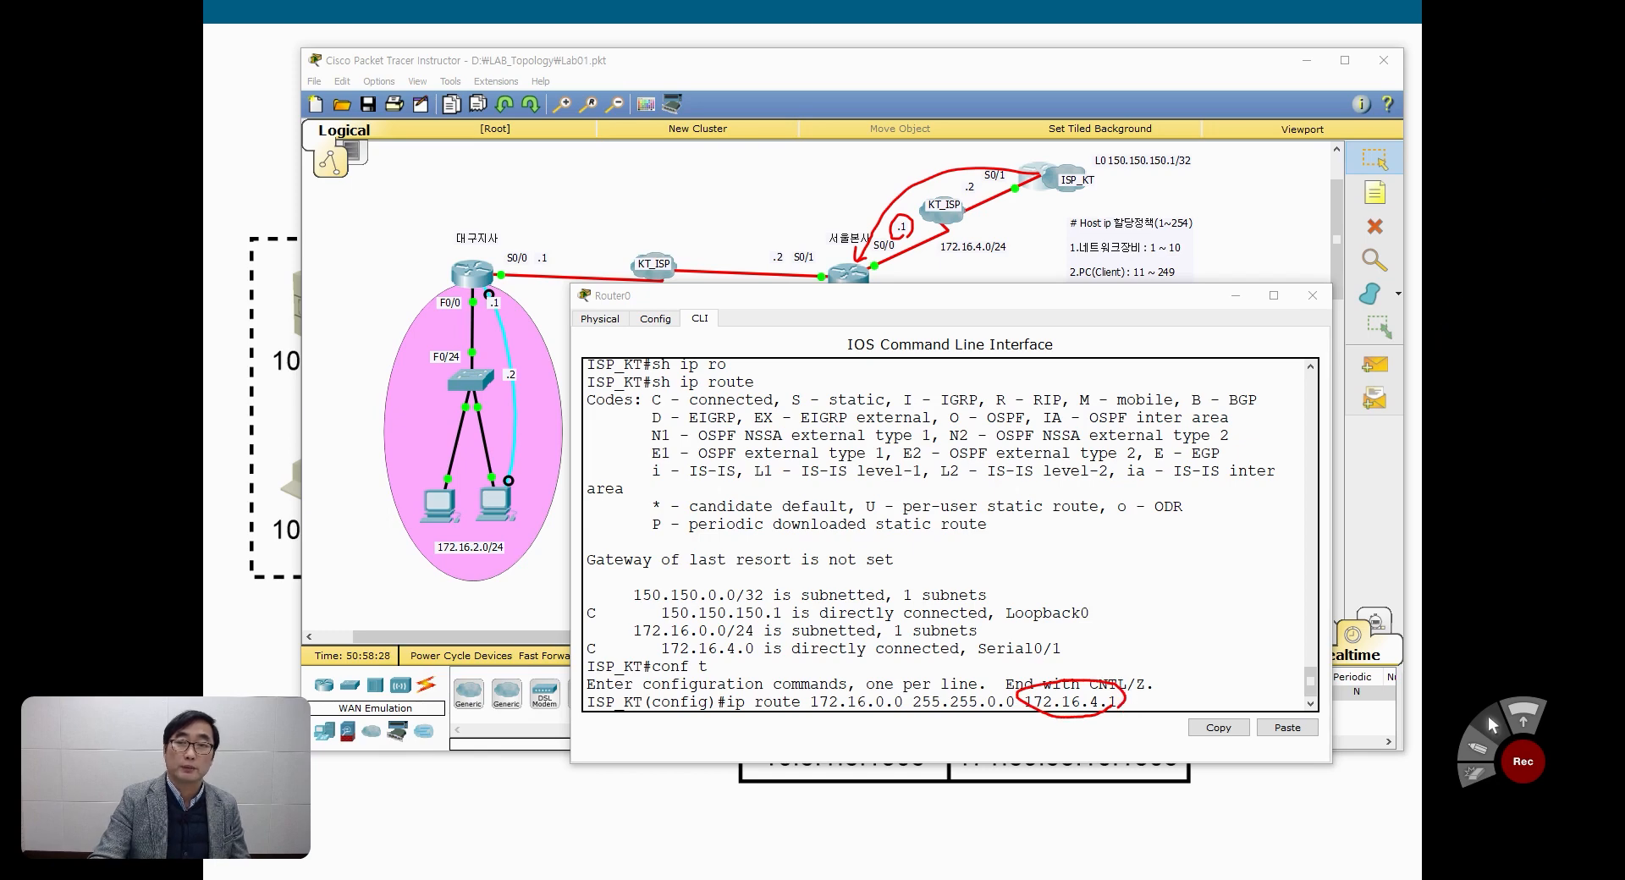
{"action": "key", "text": "Delete"}
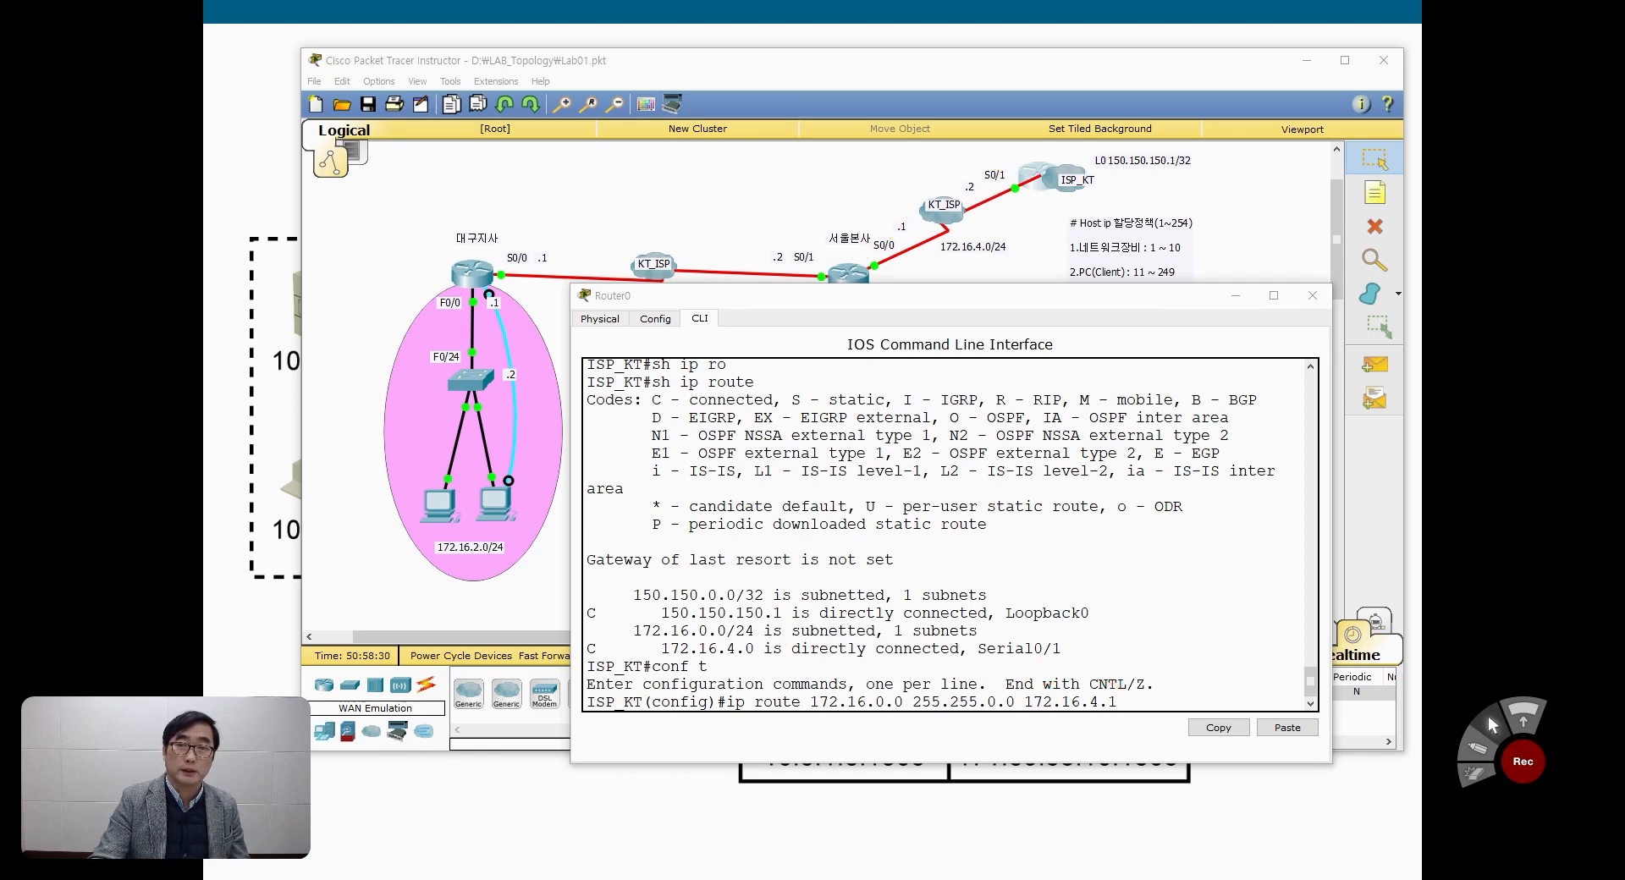
Step: Apply the composed ip route 172.16.0.0 255.255.0.0 172.16.4.1 on ISP_KT and leave configuration mode
{"action": "scroll", "coordinate": [890, 557], "scroll_direction": "down", "scroll_amount": 1}
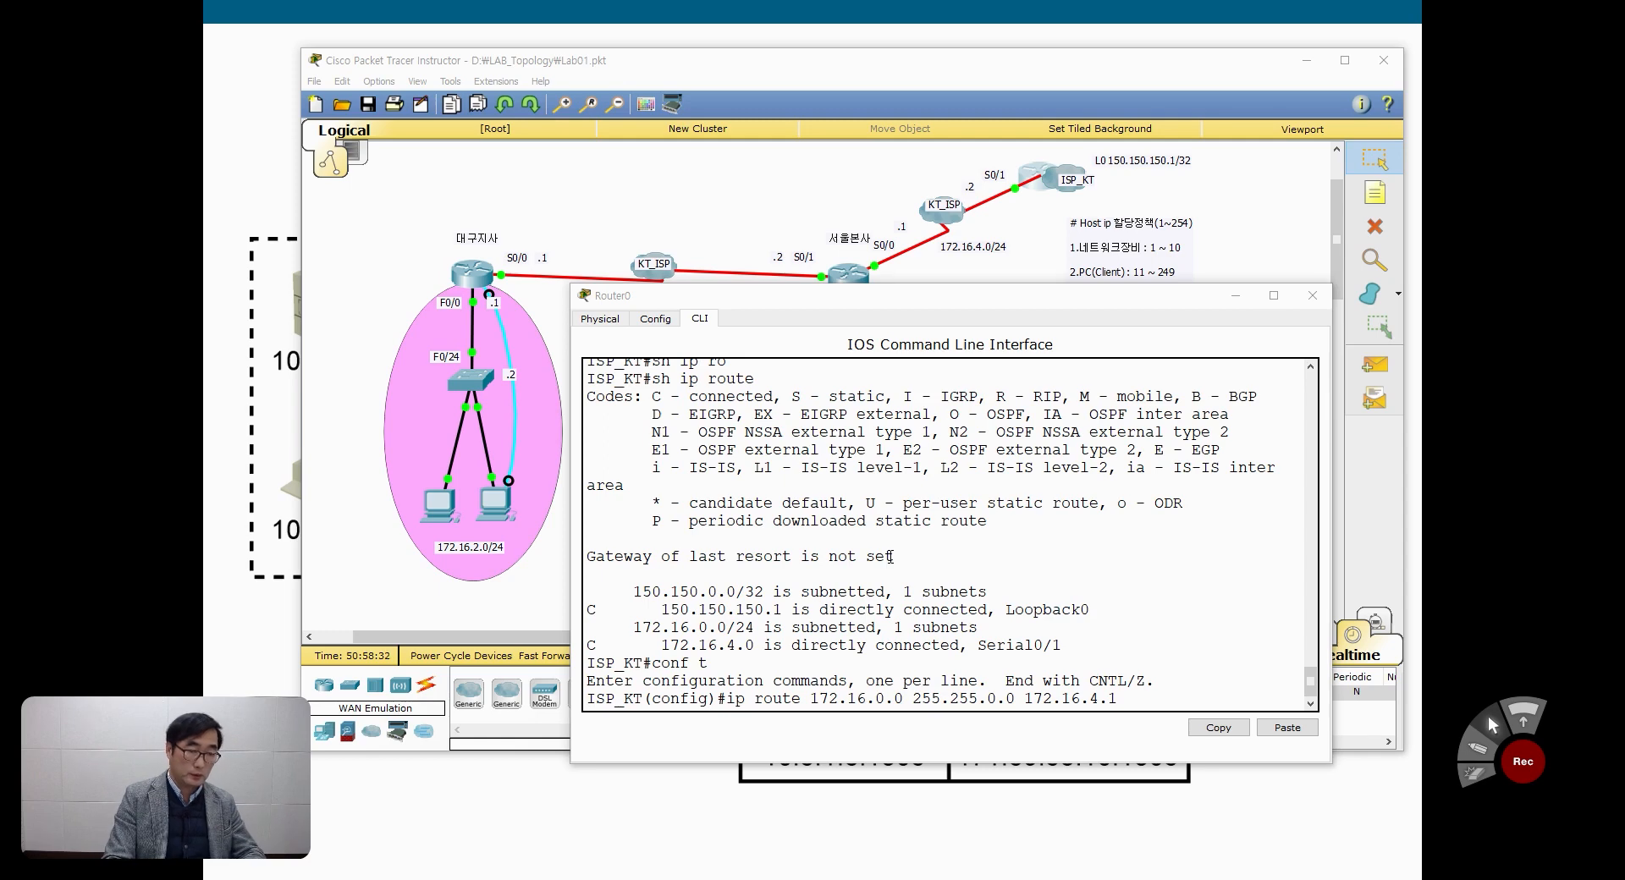
{"action": "key", "text": "Return"}
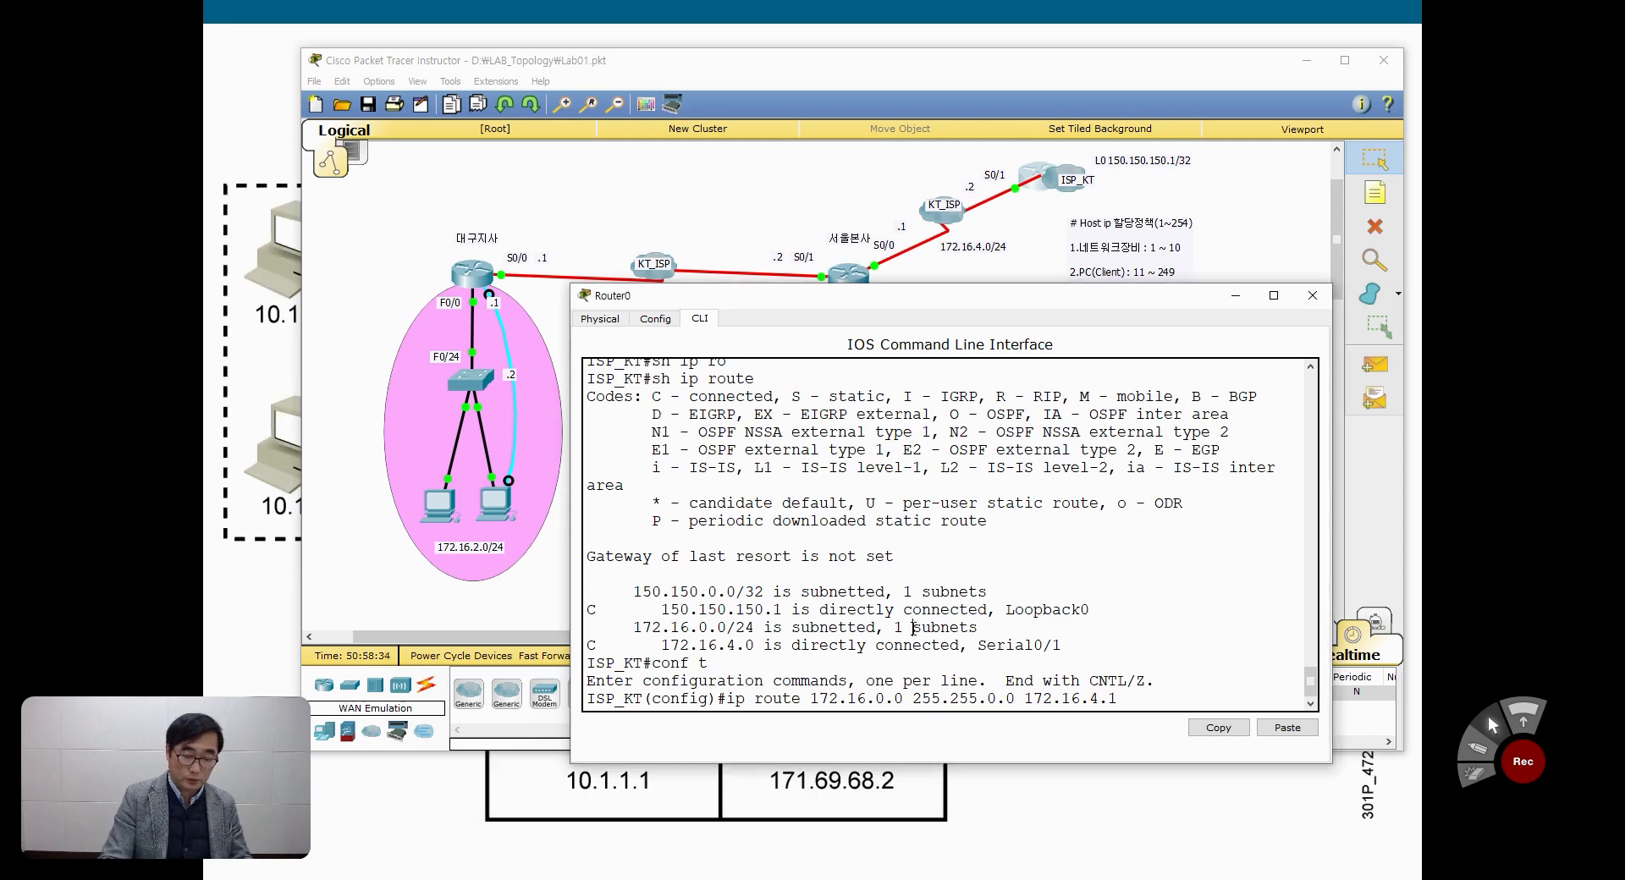
{"action": "key", "text": "ctrl+z"}
{"action": "key", "text": "Return"}
{"action": "key", "text": "Return"}
Step: Display the IP routing table on ISP_KT and examine the static route entry for 172.16.0.0/16
{"action": "type", "text": "sh ip route"}
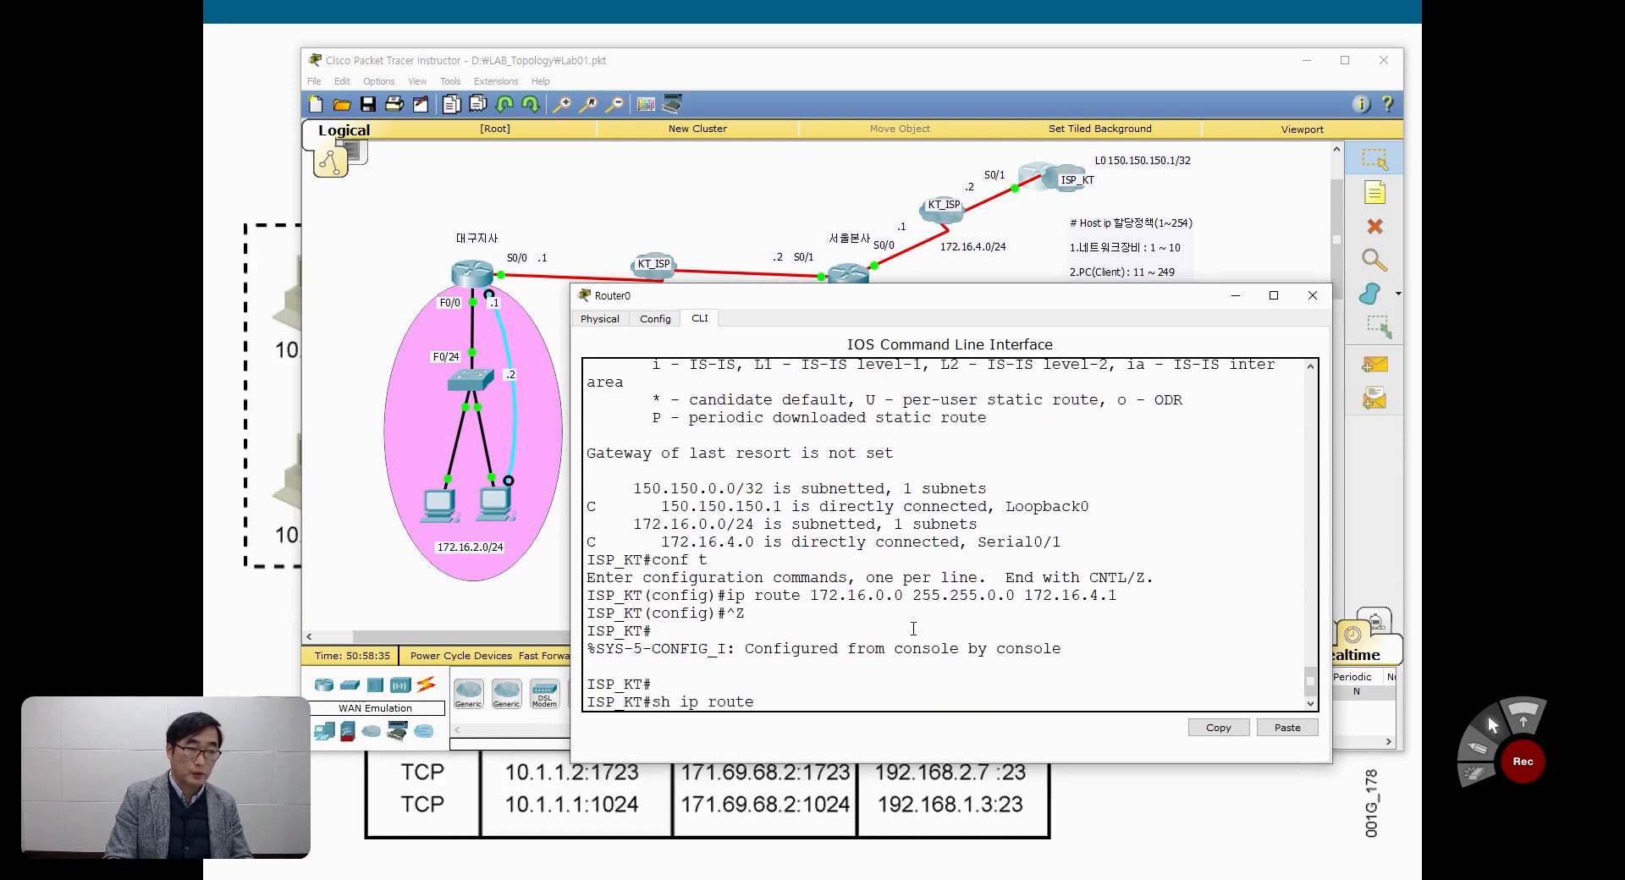
{"action": "key", "text": "Return"}
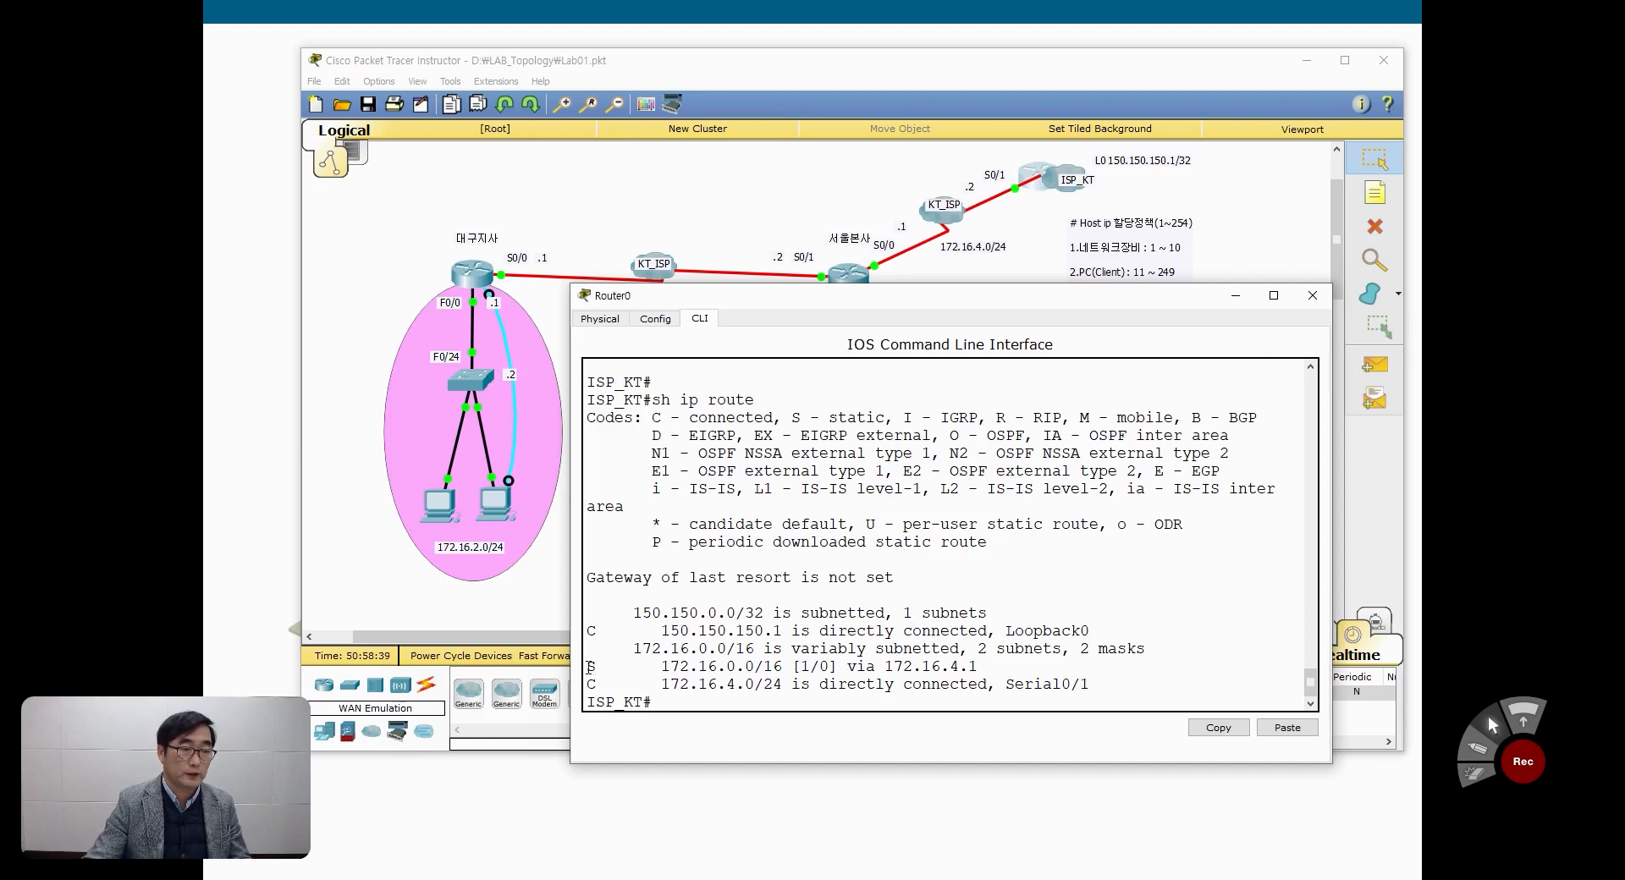
{"action": "left_click_drag", "start_coordinate": [590, 667], "coordinate": [991, 663]}
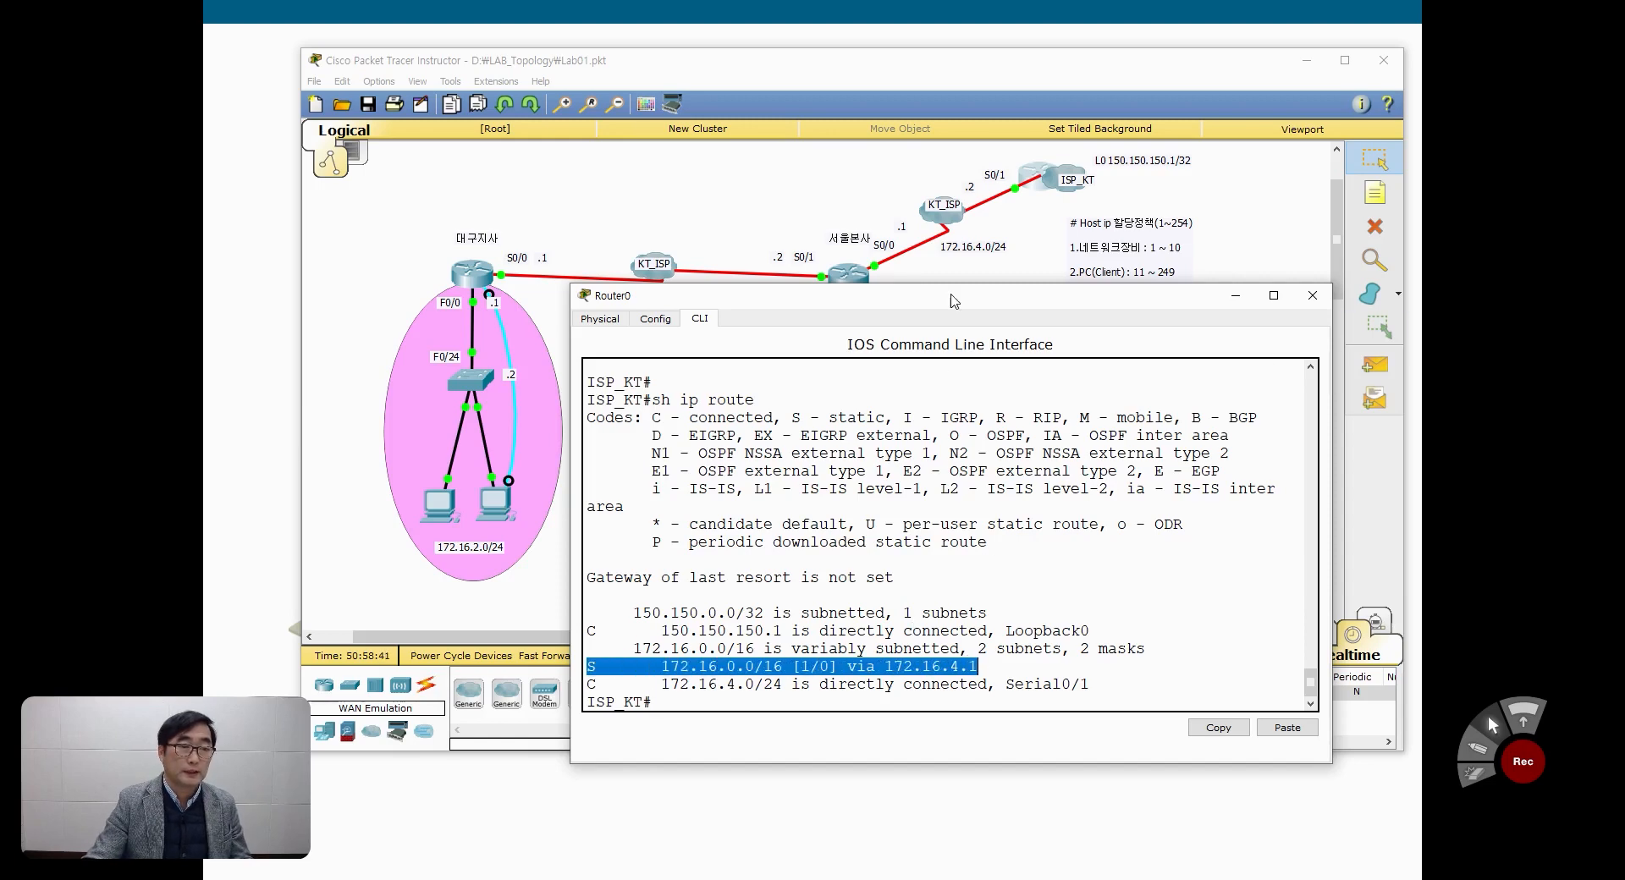
{"action": "left_click_drag", "start_coordinate": [955, 301], "coordinate": [964, 189]}
{"action": "left_click", "coordinate": [1496, 172]}
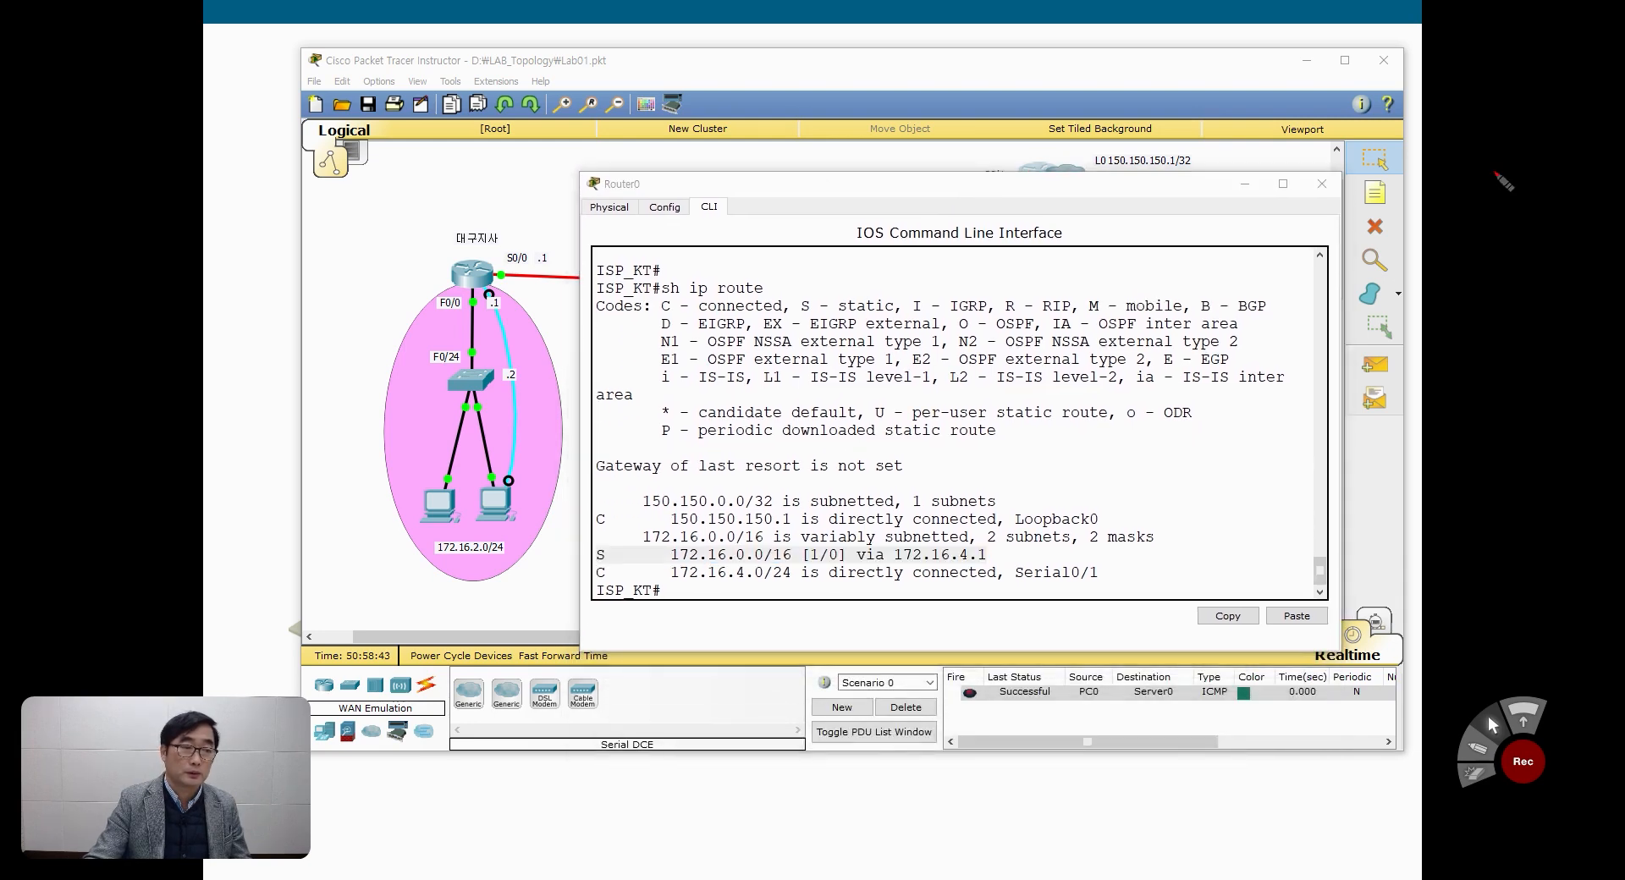
{"action": "mouse_move", "coordinate": [603, 587]}
{"action": "left_mouse_down"}
{"action": "mouse_move", "coordinate": [595, 608]}
{"action": "mouse_move", "coordinate": [604, 593]}
{"action": "mouse_move", "coordinate": [753, 598]}
{"action": "left_mouse_up"}
{"action": "left_click", "coordinate": [665, 598]}
{"action": "left_click", "coordinate": [693, 599]}
{"action": "left_click", "coordinate": [712, 602]}
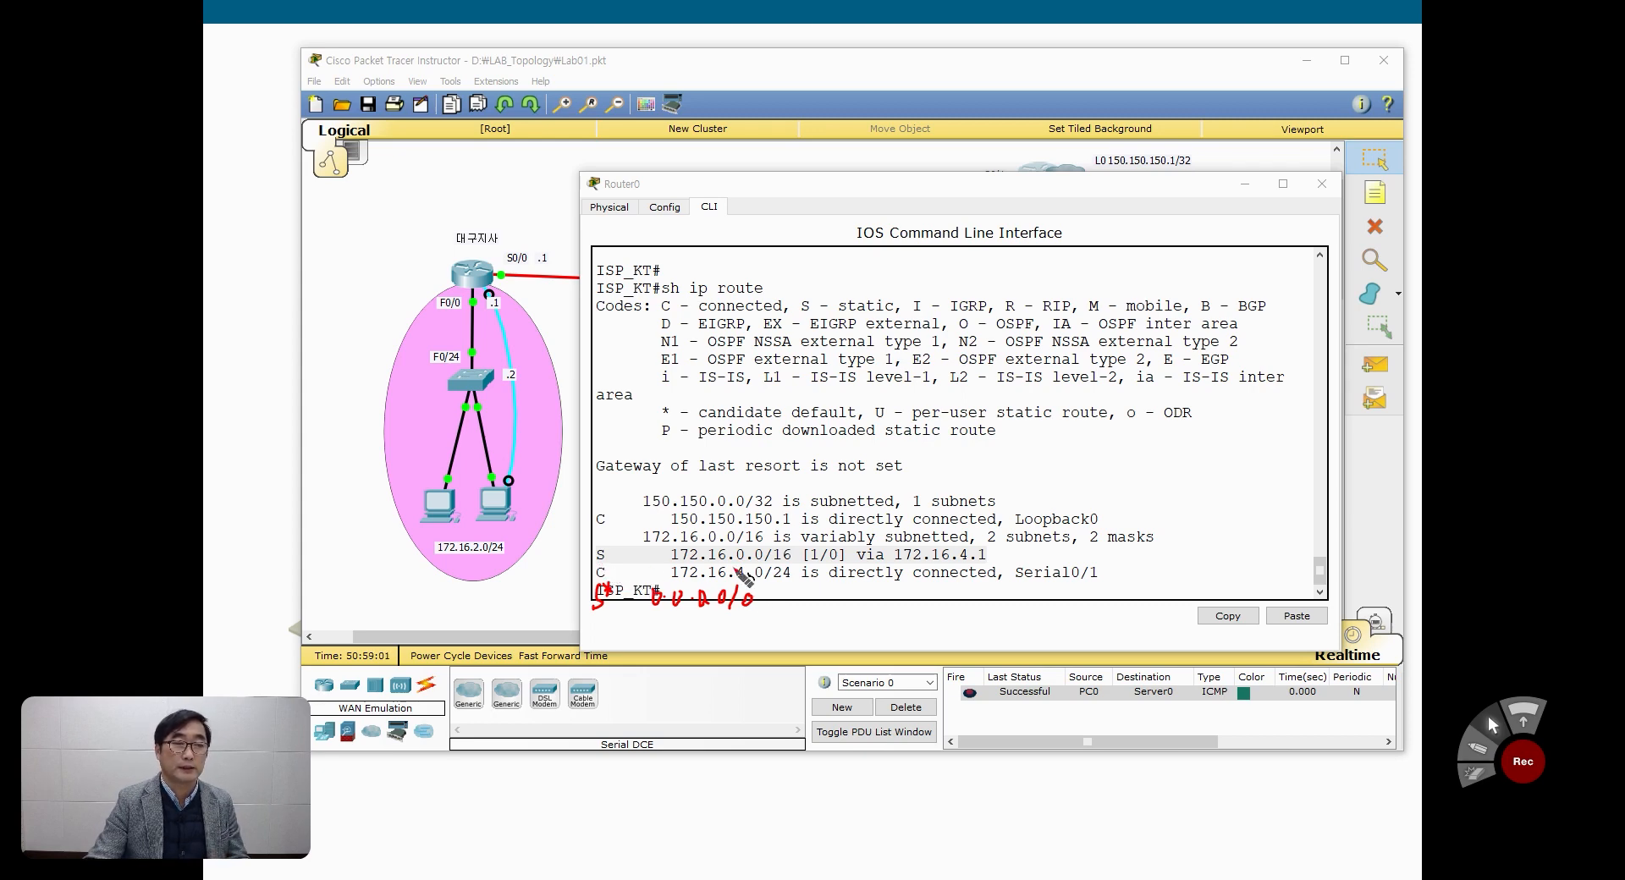
{"action": "left_click_drag", "start_coordinate": [585, 617], "coordinate": [762, 623]}
{"action": "left_click_drag", "start_coordinate": [595, 560], "coordinate": [764, 563]}
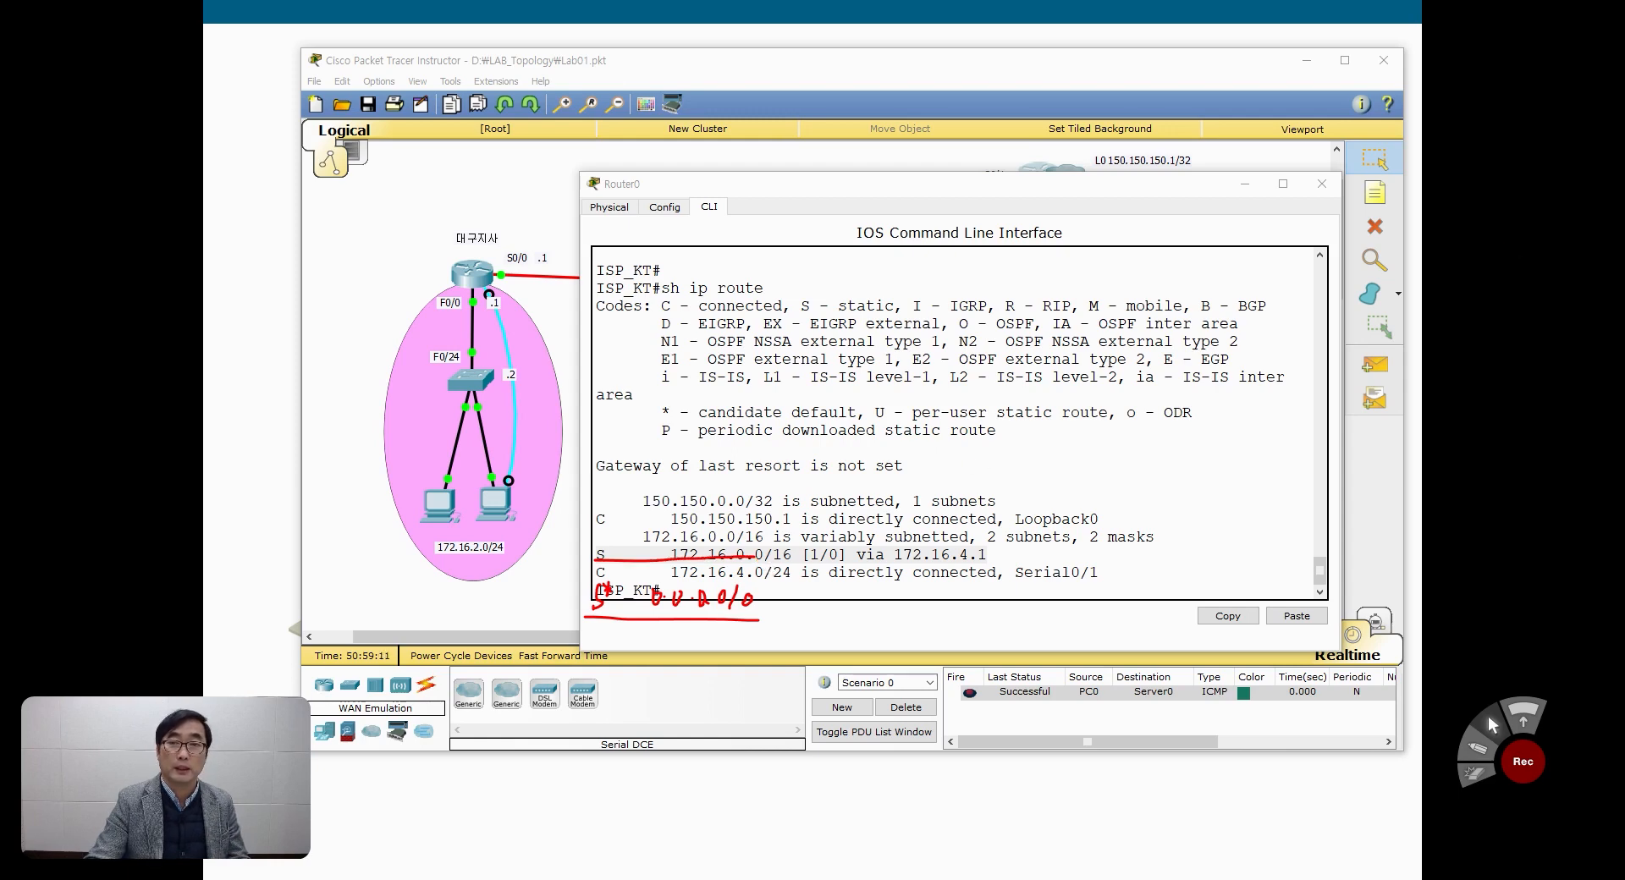
{"action": "key", "text": "Escape"}
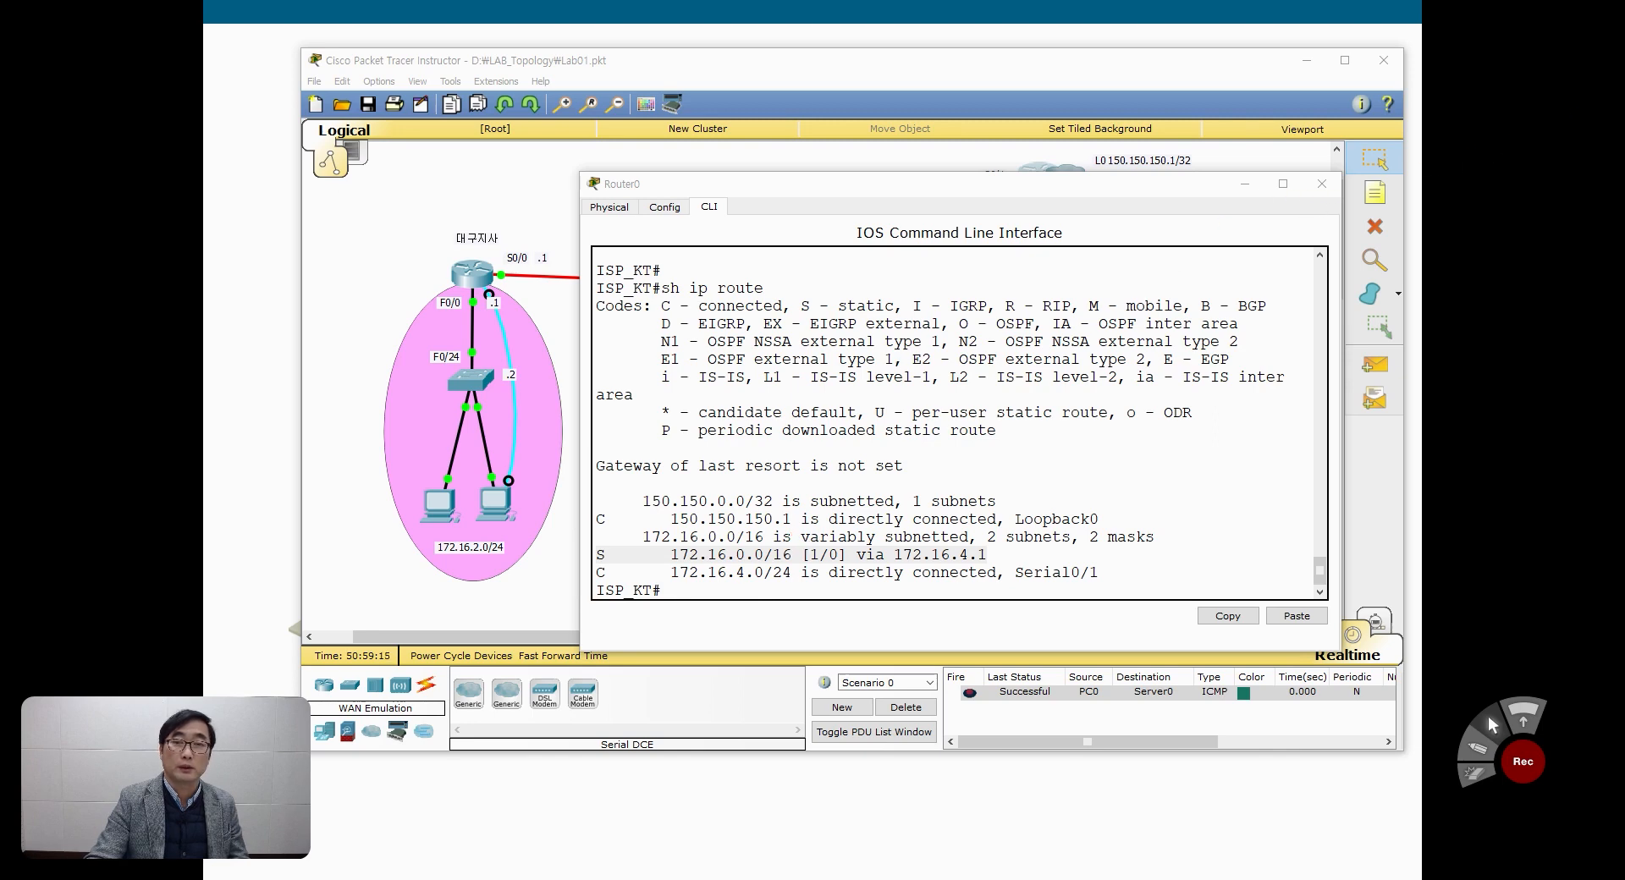
Step: Close the ISP_KT console, open the CLI of the 서울본사 router and leave interface configuration mode
{"action": "left_click", "coordinate": [1322, 184]}
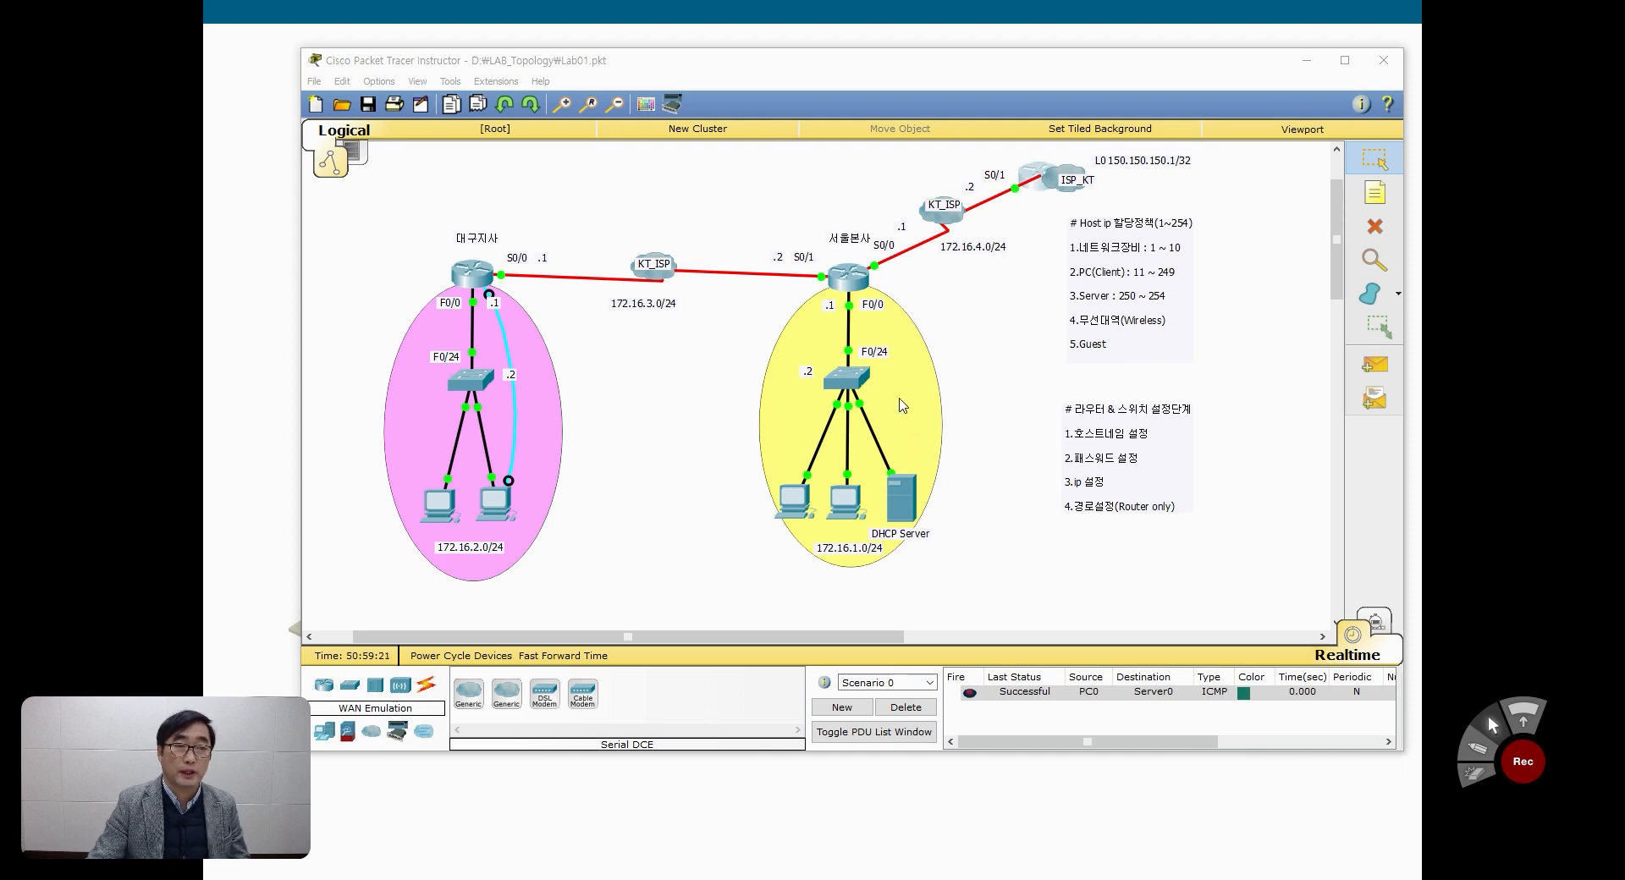
{"action": "left_click", "coordinate": [850, 282]}
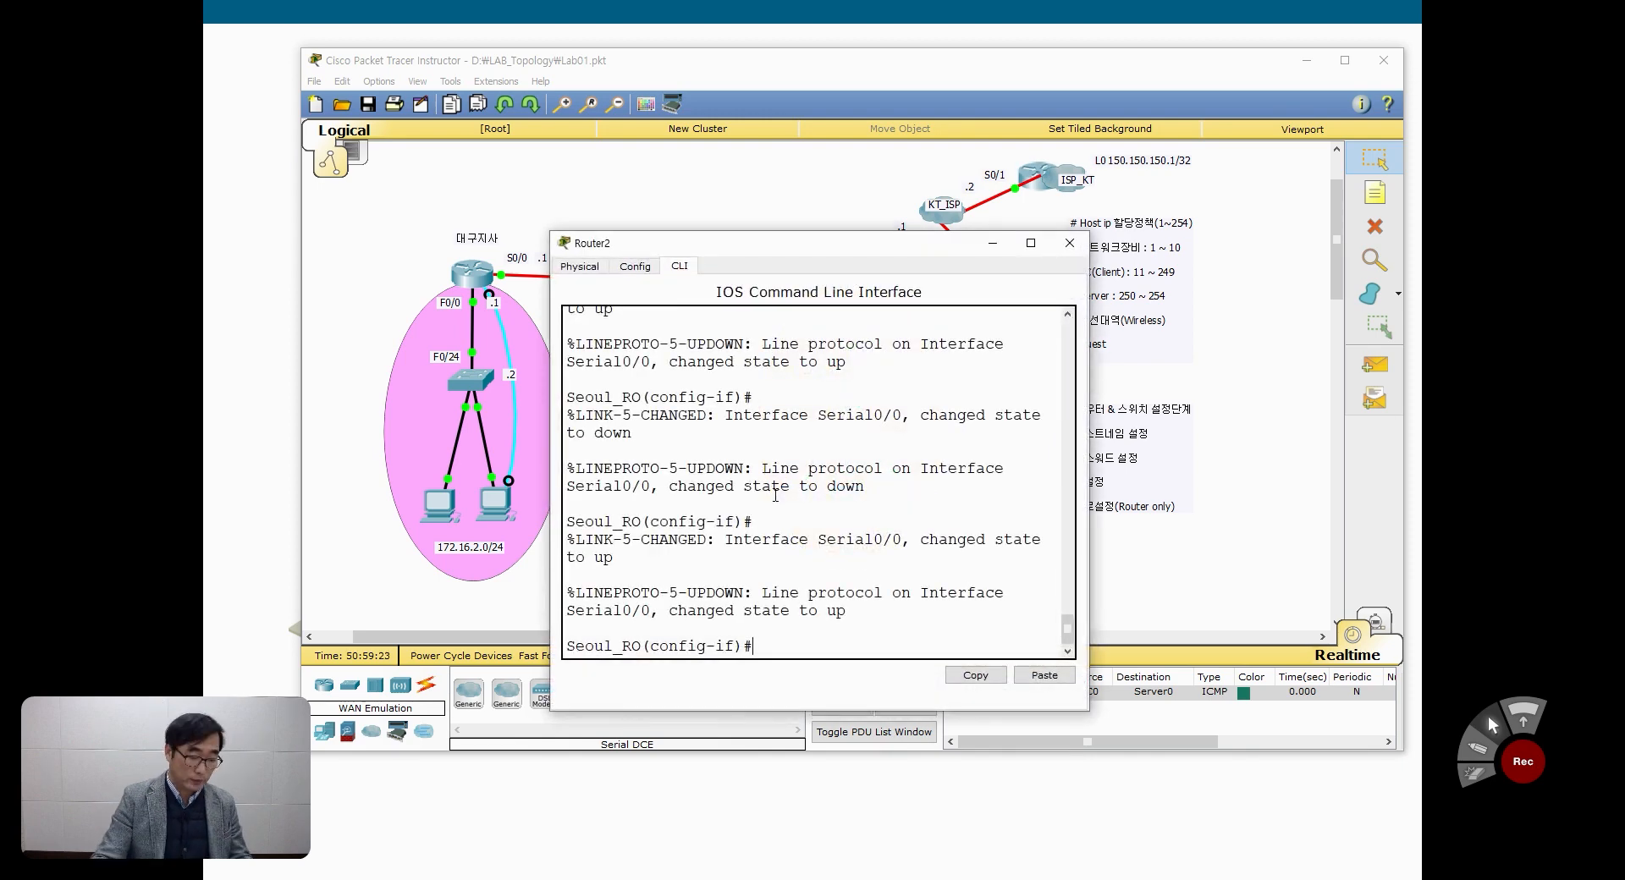
{"action": "key", "text": "ctrl+z"}
{"action": "key", "text": "Return"}
{"action": "key", "text": "Return"}
{"action": "key", "text": "Return"}
{"action": "key", "text": "Return"}
Step: Display the IP routing table on Seoul_RO with show ip route
{"action": "type", "text": "sh"}
{"action": "key", "text": "Tab"}
{"action": "type", "text": "i"}
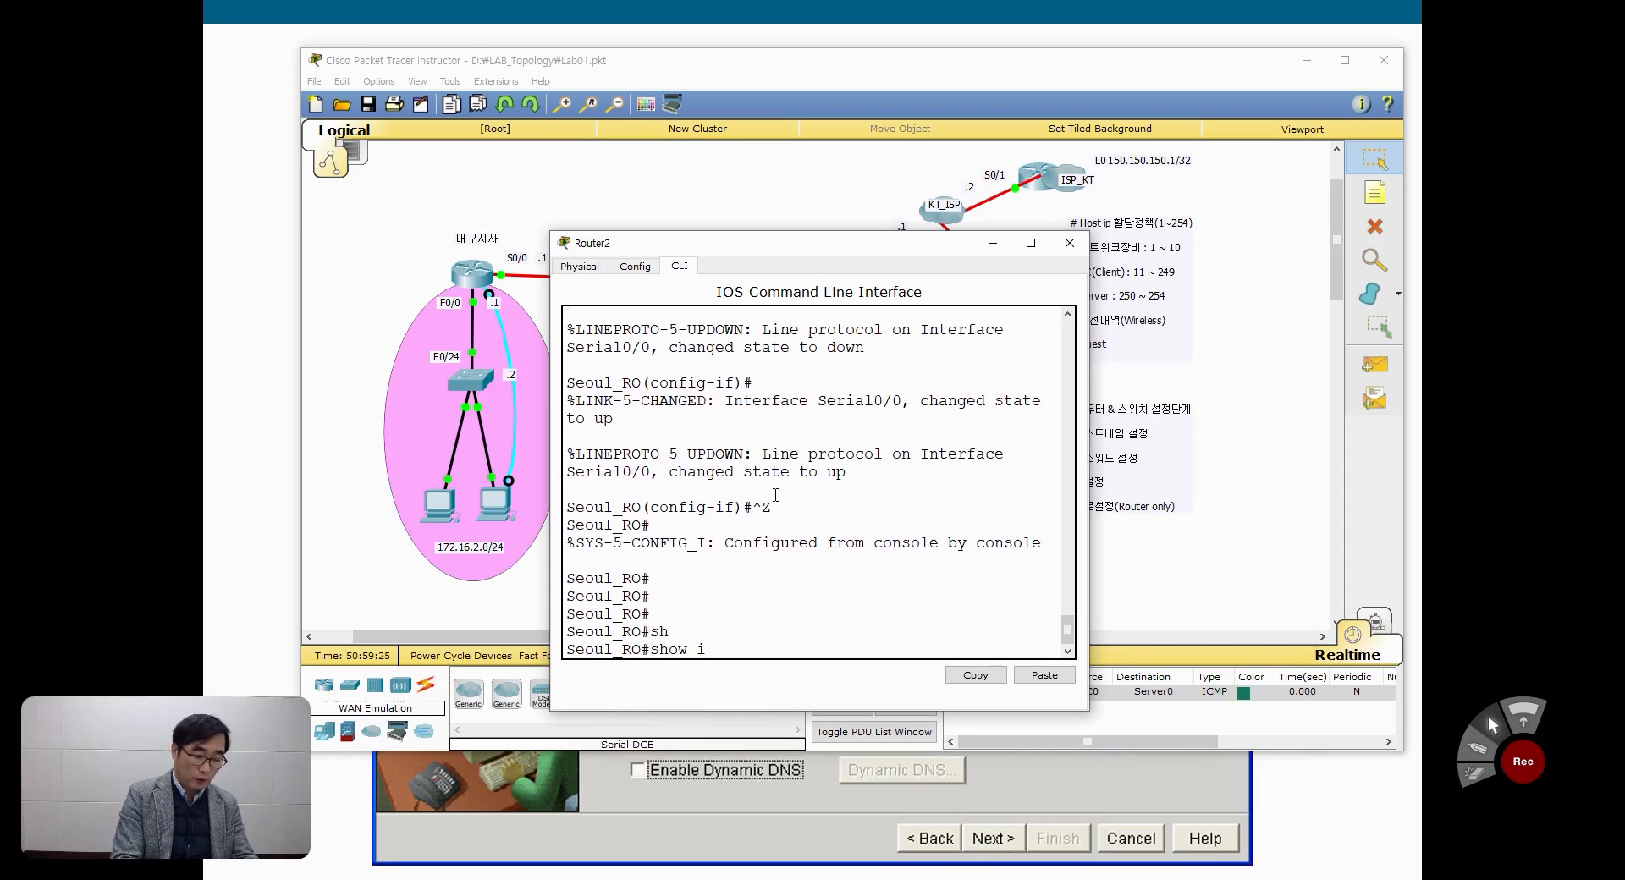
{"action": "type", "text": " ro"}
{"action": "key", "text": "Tab"}
{"action": "key", "text": "Return"}
{"action": "type", "text": "sh ip ro"}
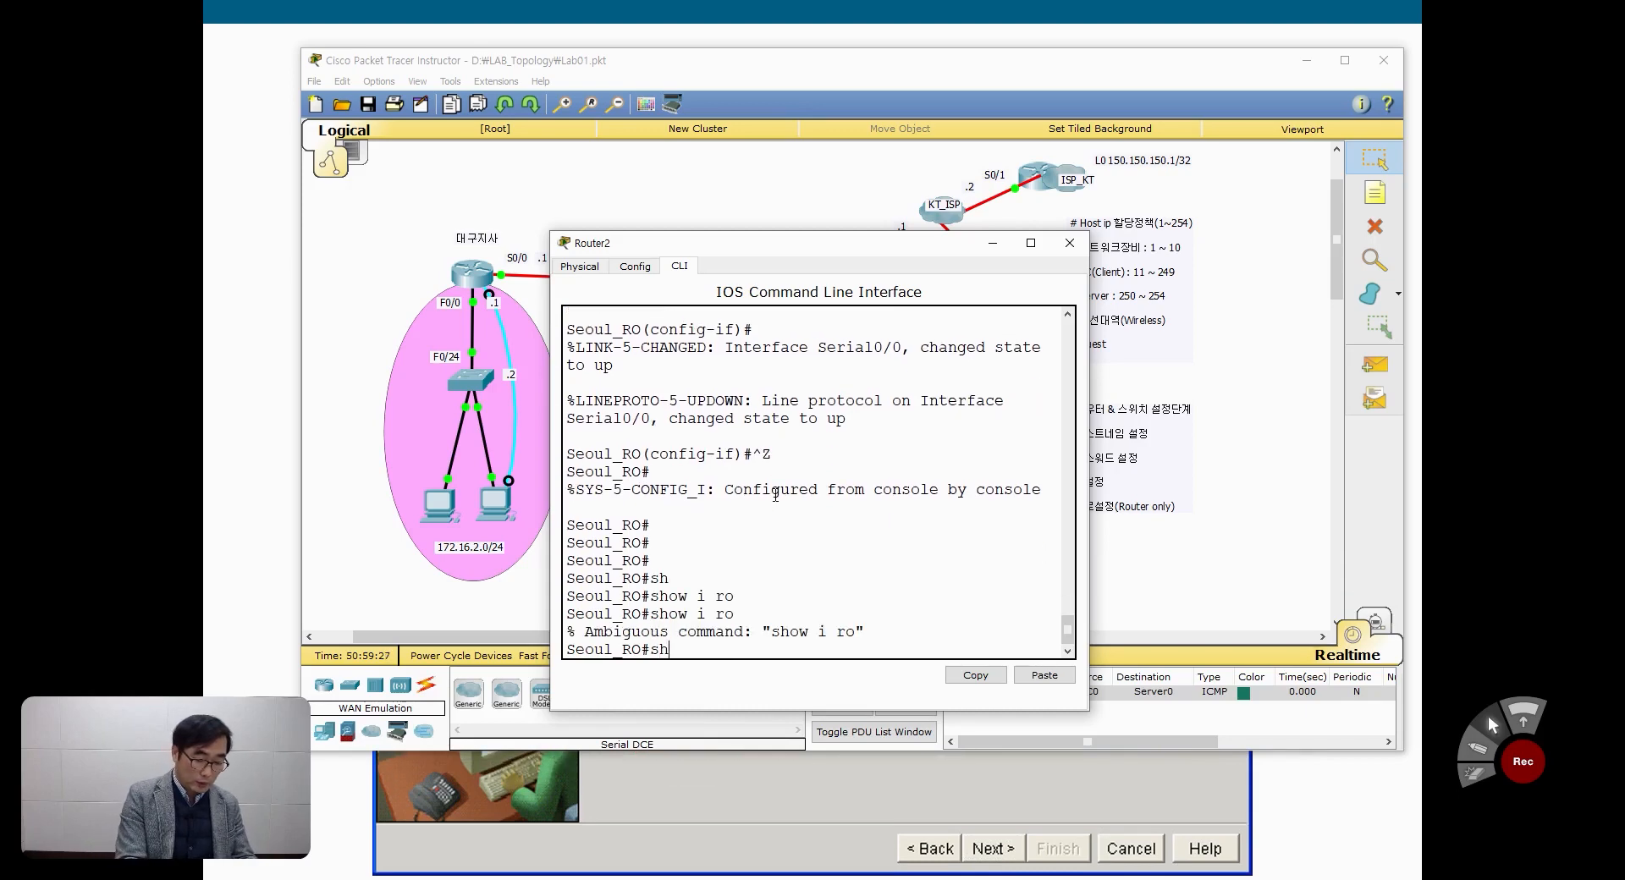
{"action": "key", "text": "Return"}
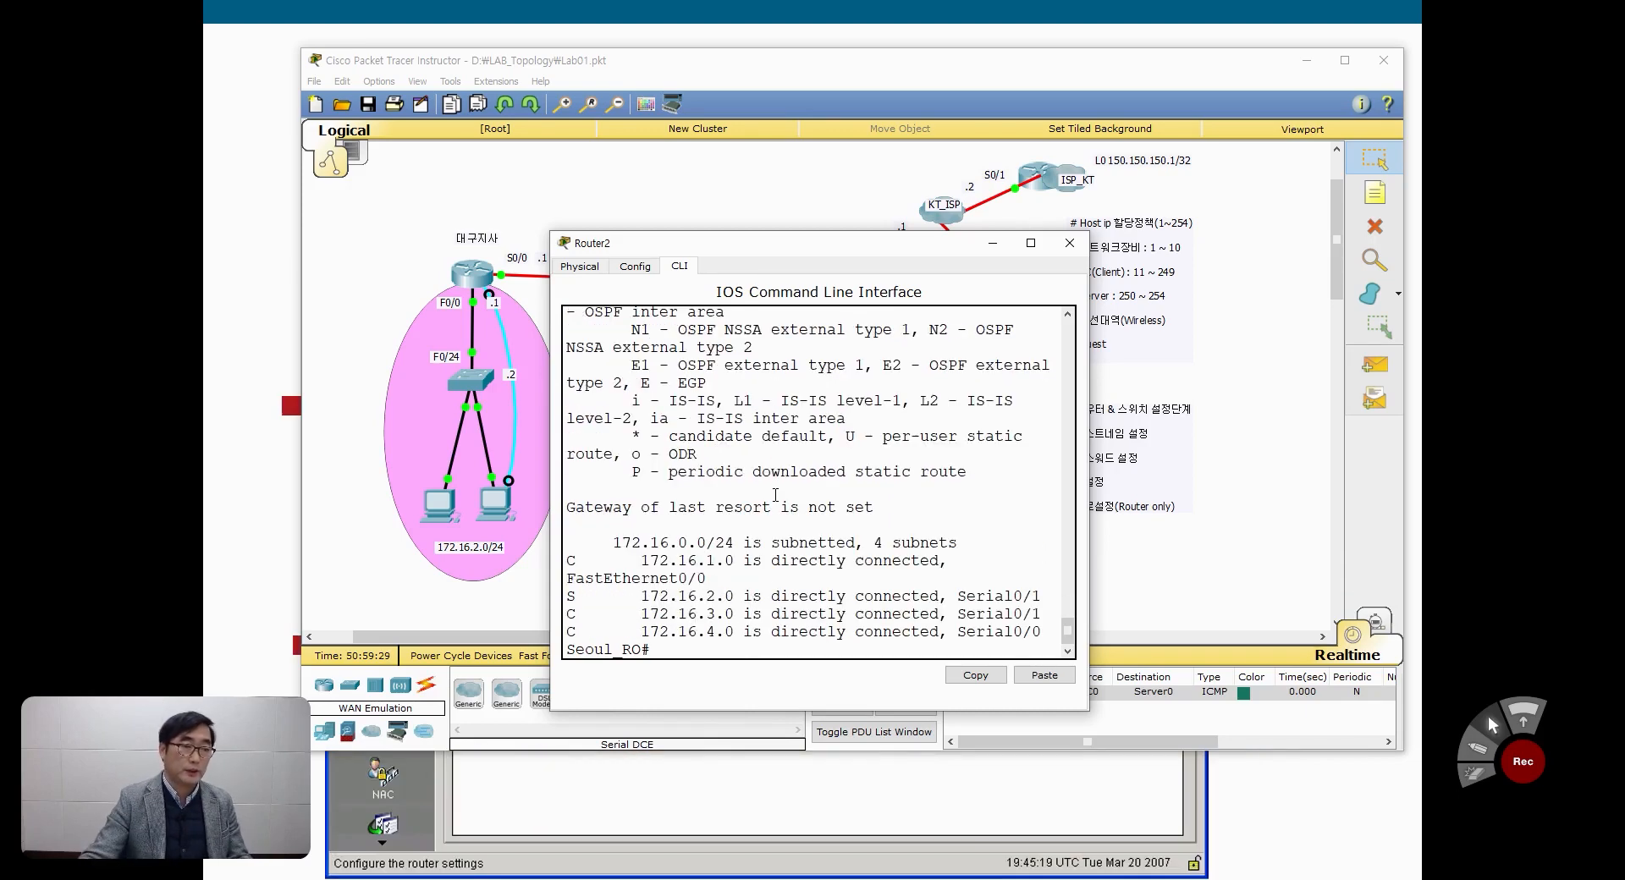
Step: Widen the Seoul_RO console and compare the 172.16.2.0 static route and 172.16.4.0 connected route with the topology
{"action": "left_click_drag", "start_coordinate": [1089, 485], "coordinate": [1375, 490]}
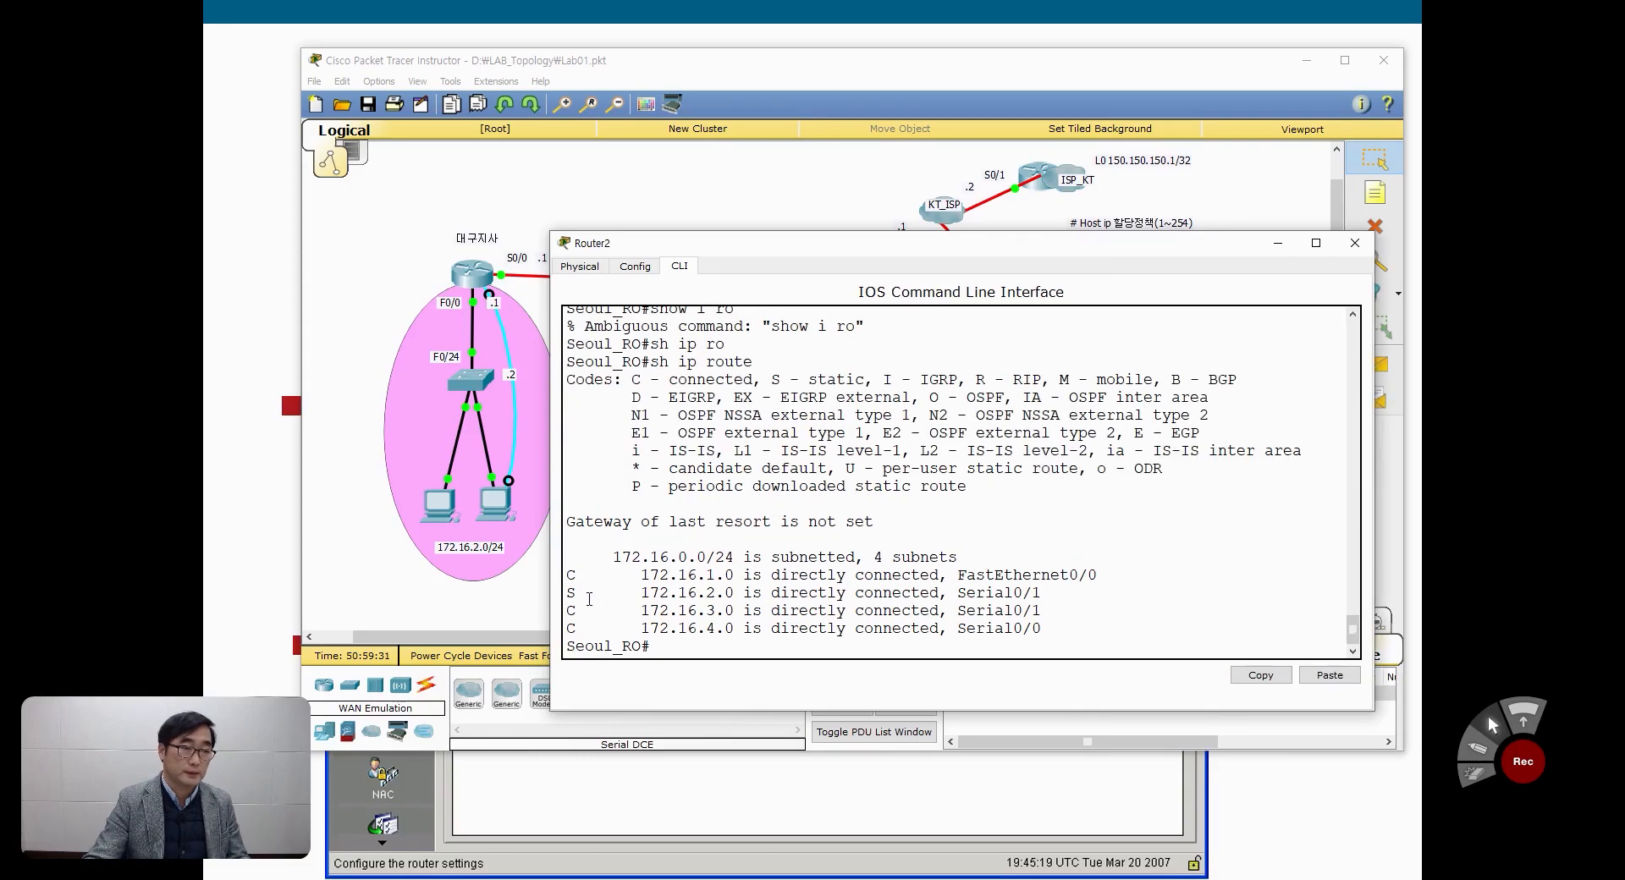
{"action": "left_click_drag", "start_coordinate": [570, 595], "coordinate": [750, 595]}
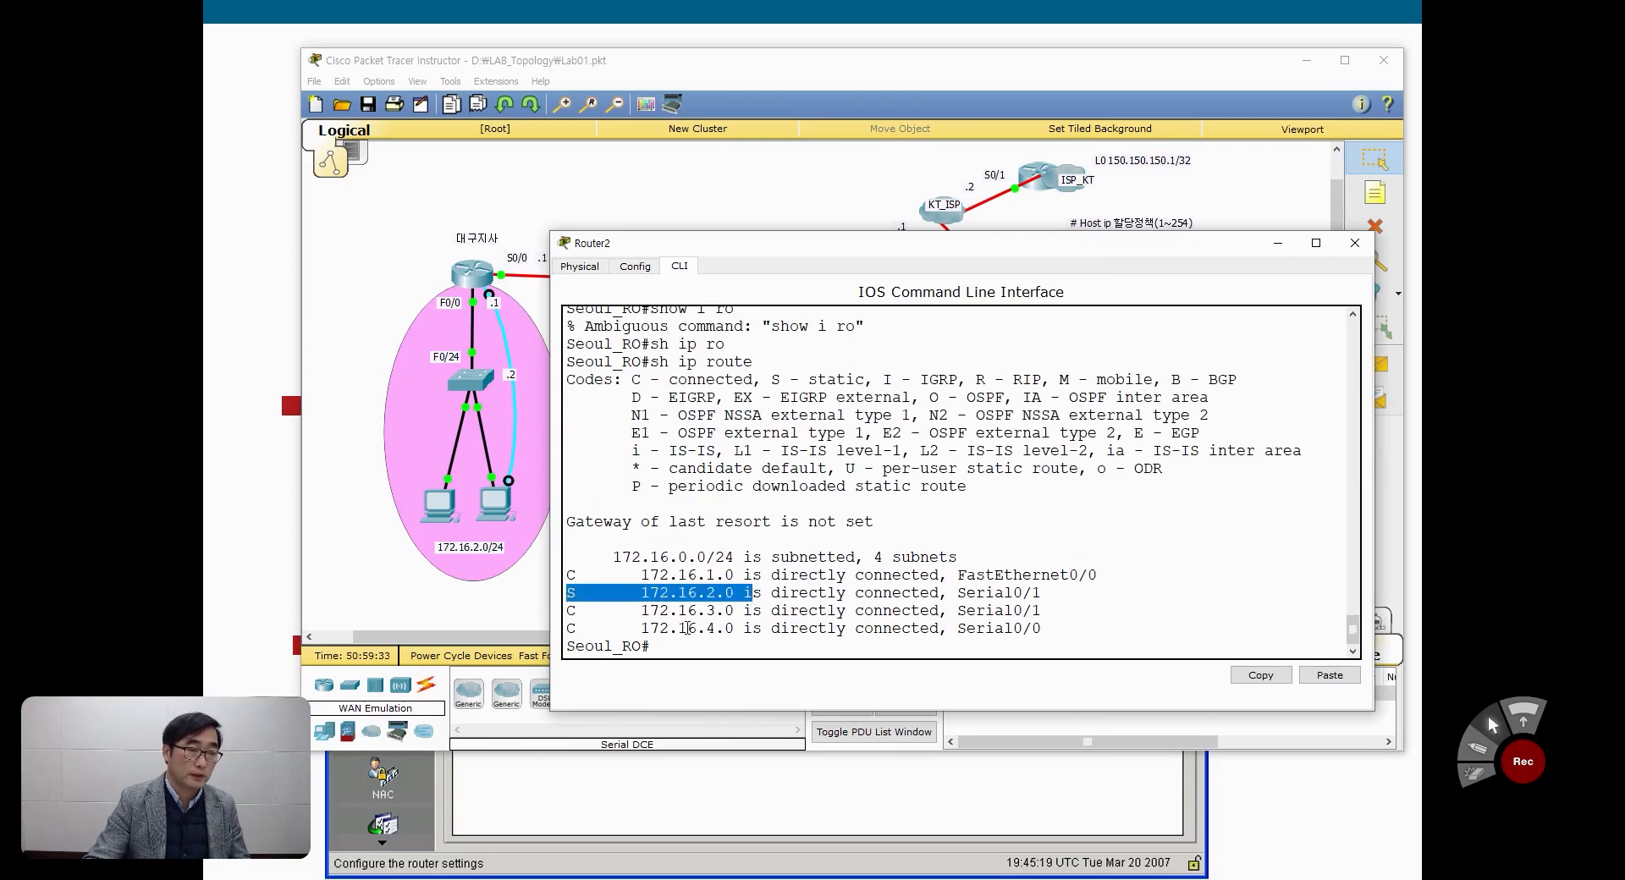
{"action": "left_click_drag", "start_coordinate": [570, 631], "coordinate": [747, 631]}
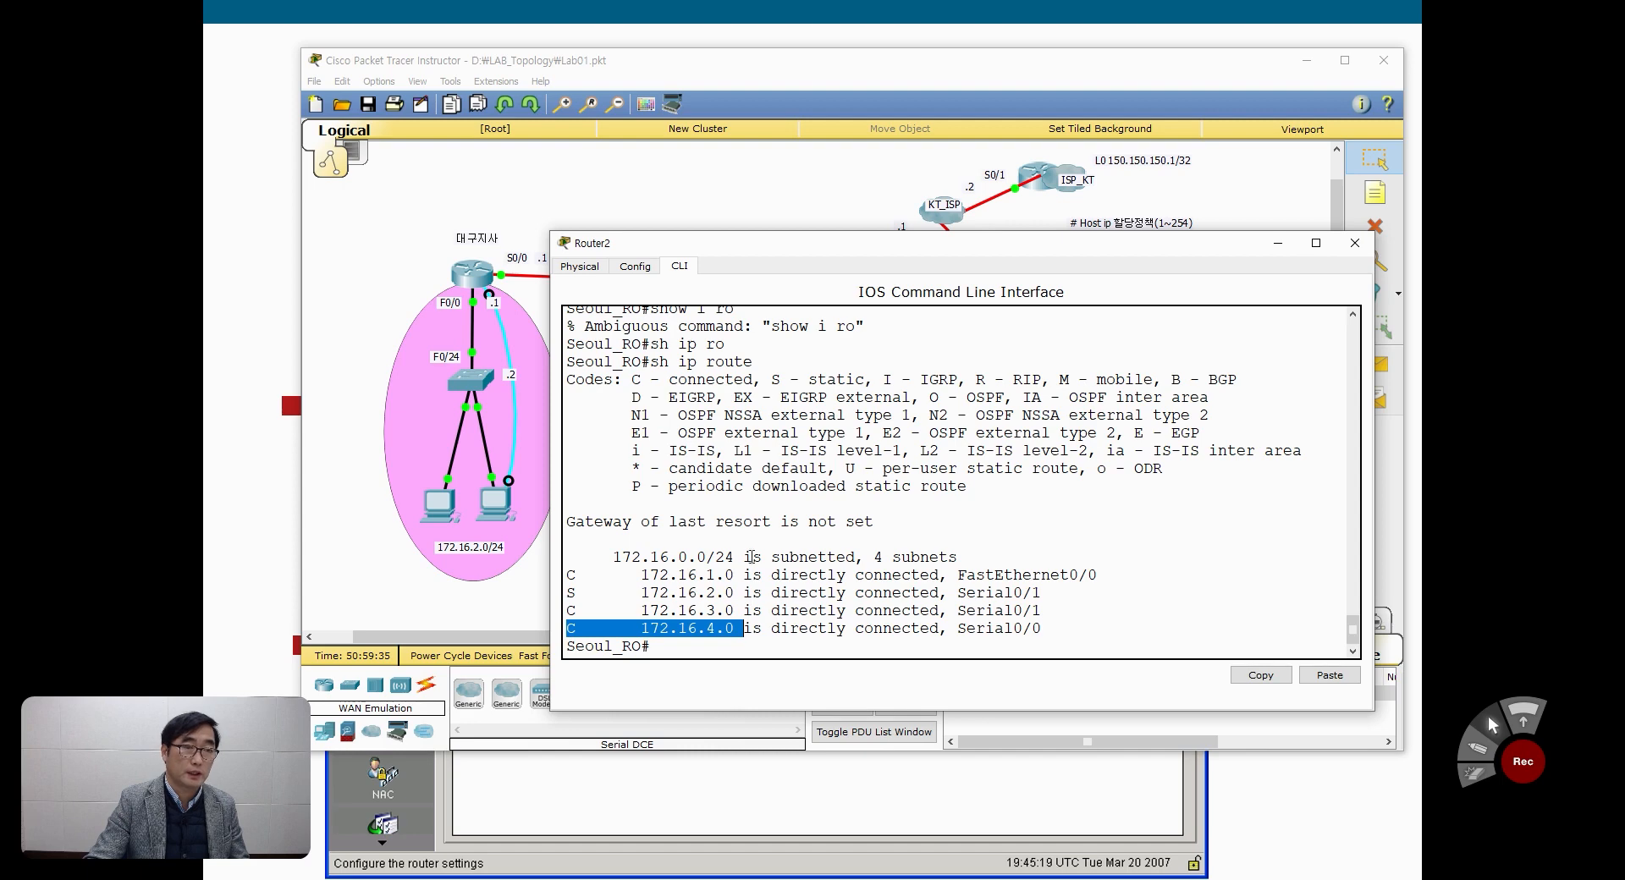
{"action": "left_click_drag", "start_coordinate": [821, 246], "coordinate": [891, 490]}
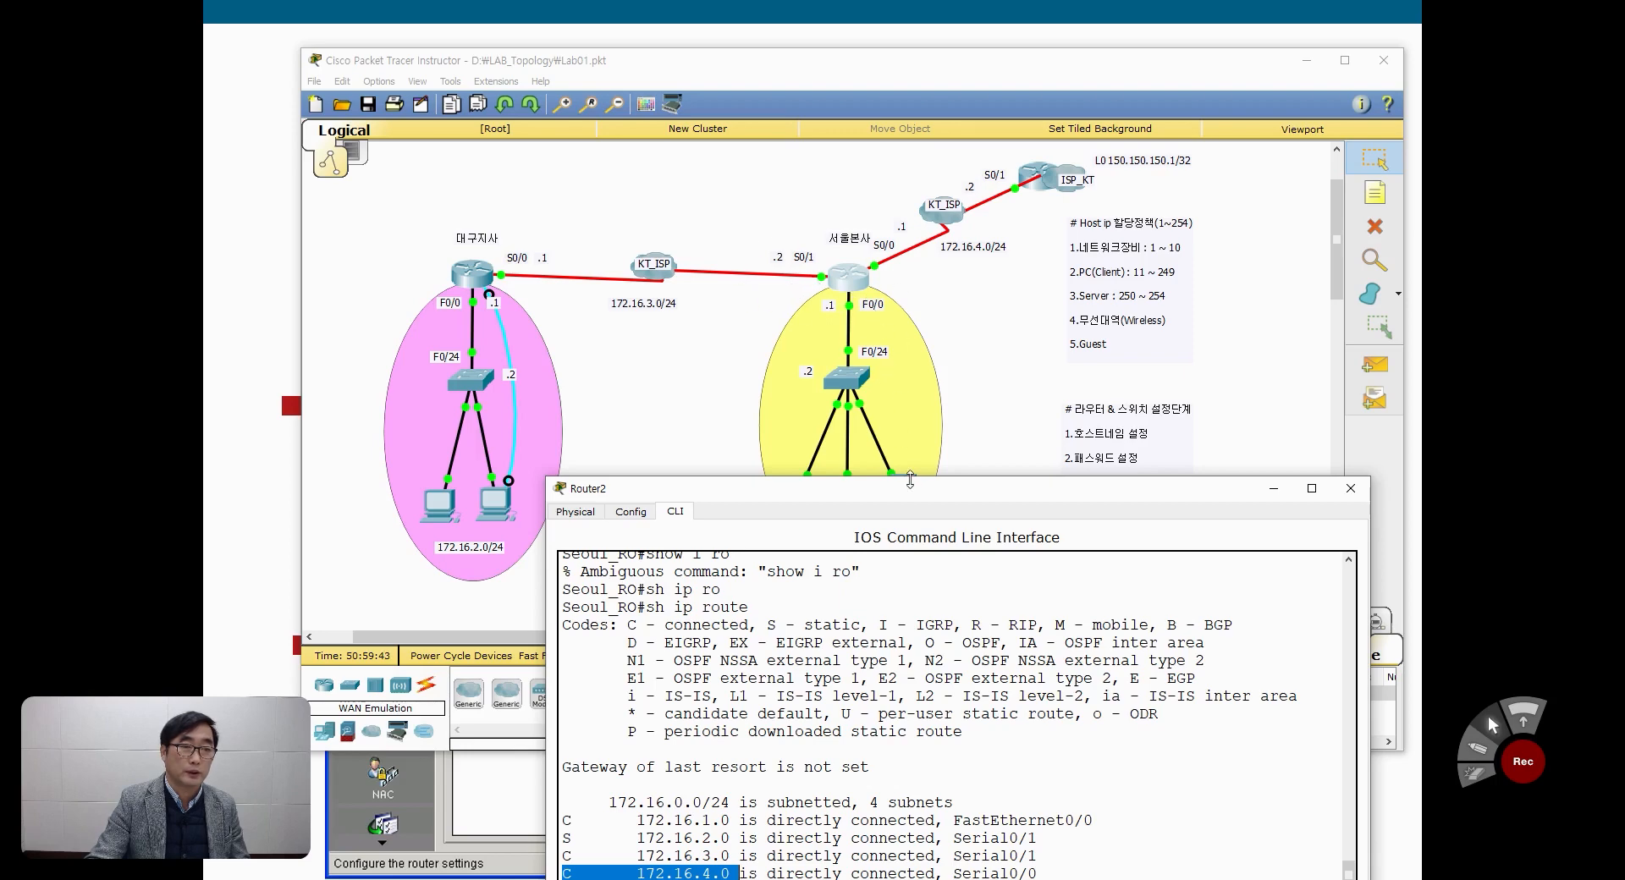
{"action": "left_click_drag", "start_coordinate": [914, 489], "coordinate": [933, 270]}
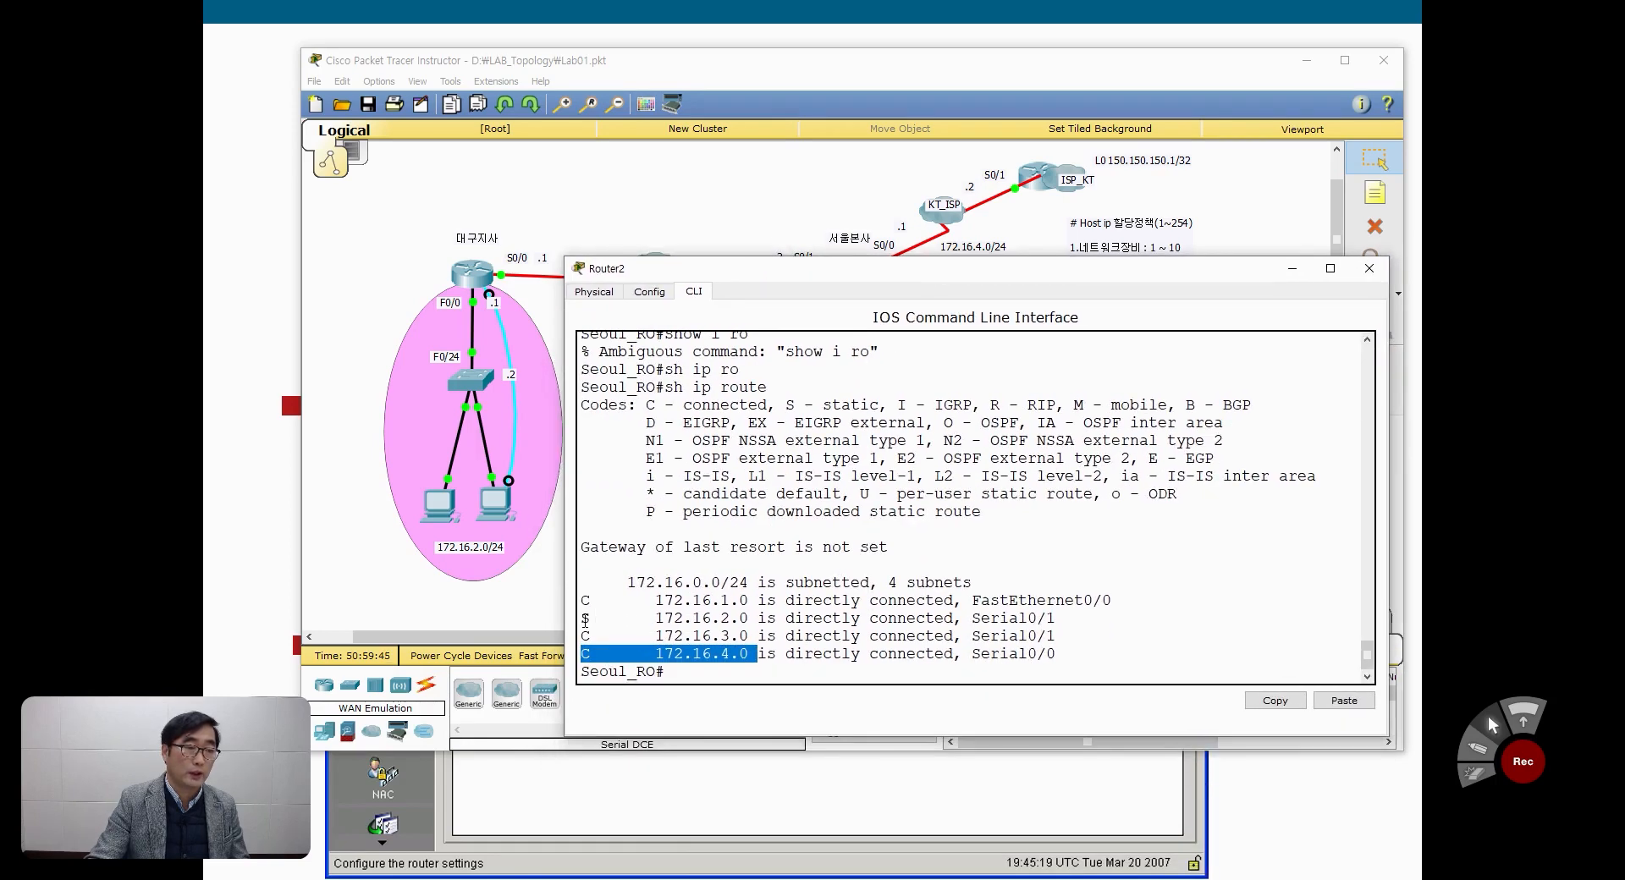
{"action": "left_click_drag", "start_coordinate": [585, 621], "coordinate": [1057, 618]}
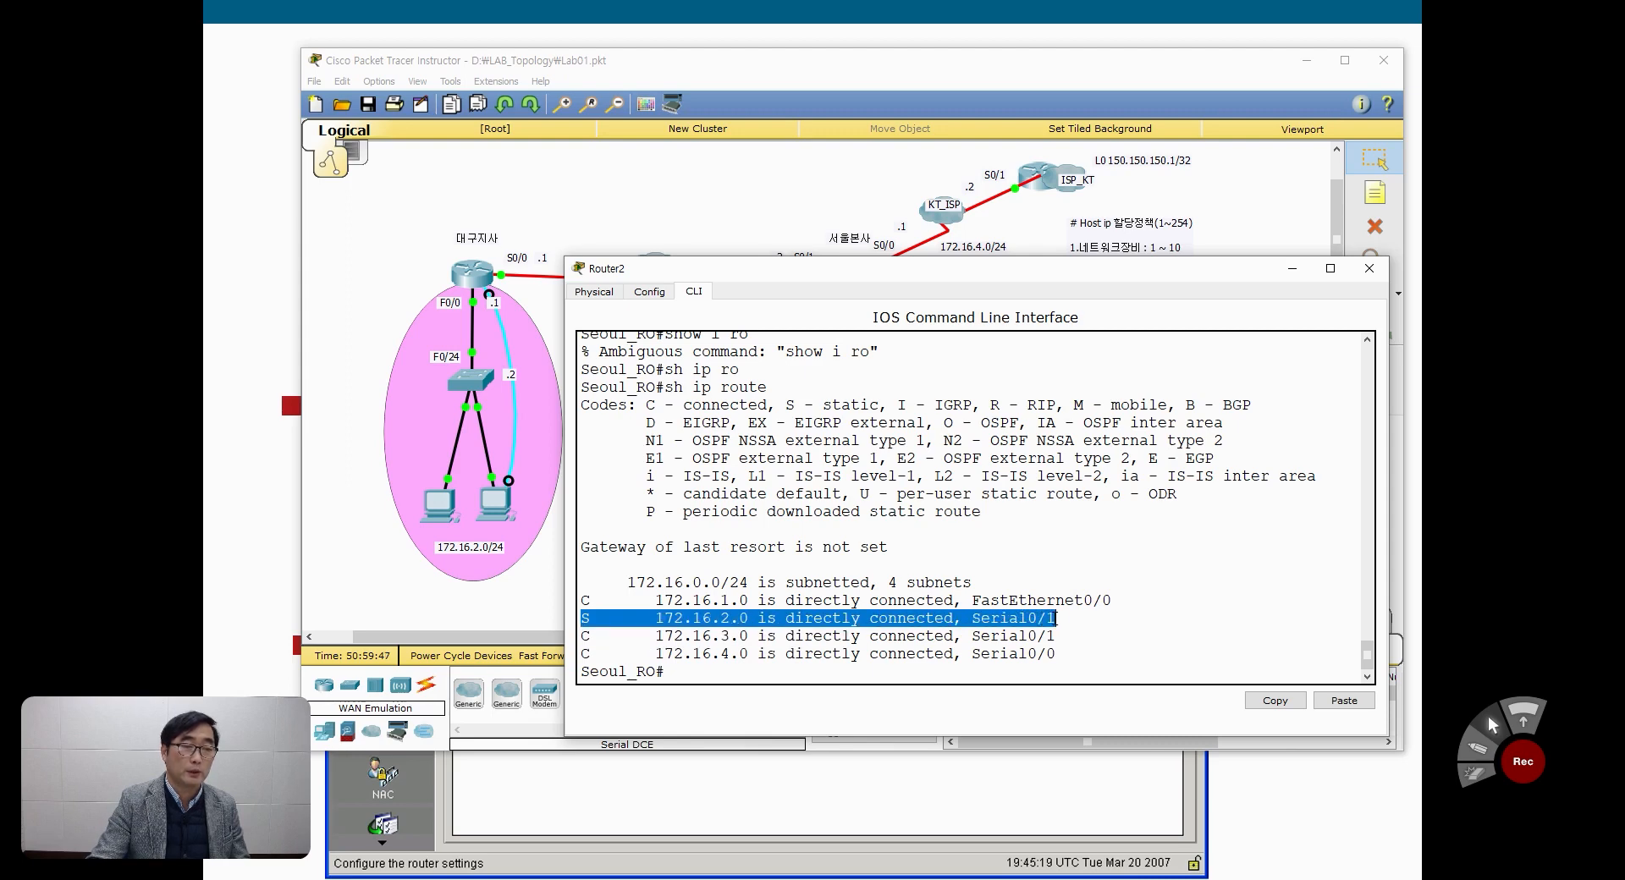
Step: Enter global configuration on Seoul_RO and begin the default route command with ip route 0.0.0.0 0.0.0.0
{"action": "left_click", "coordinate": [750, 668]}
{"action": "type", "text": "c"}
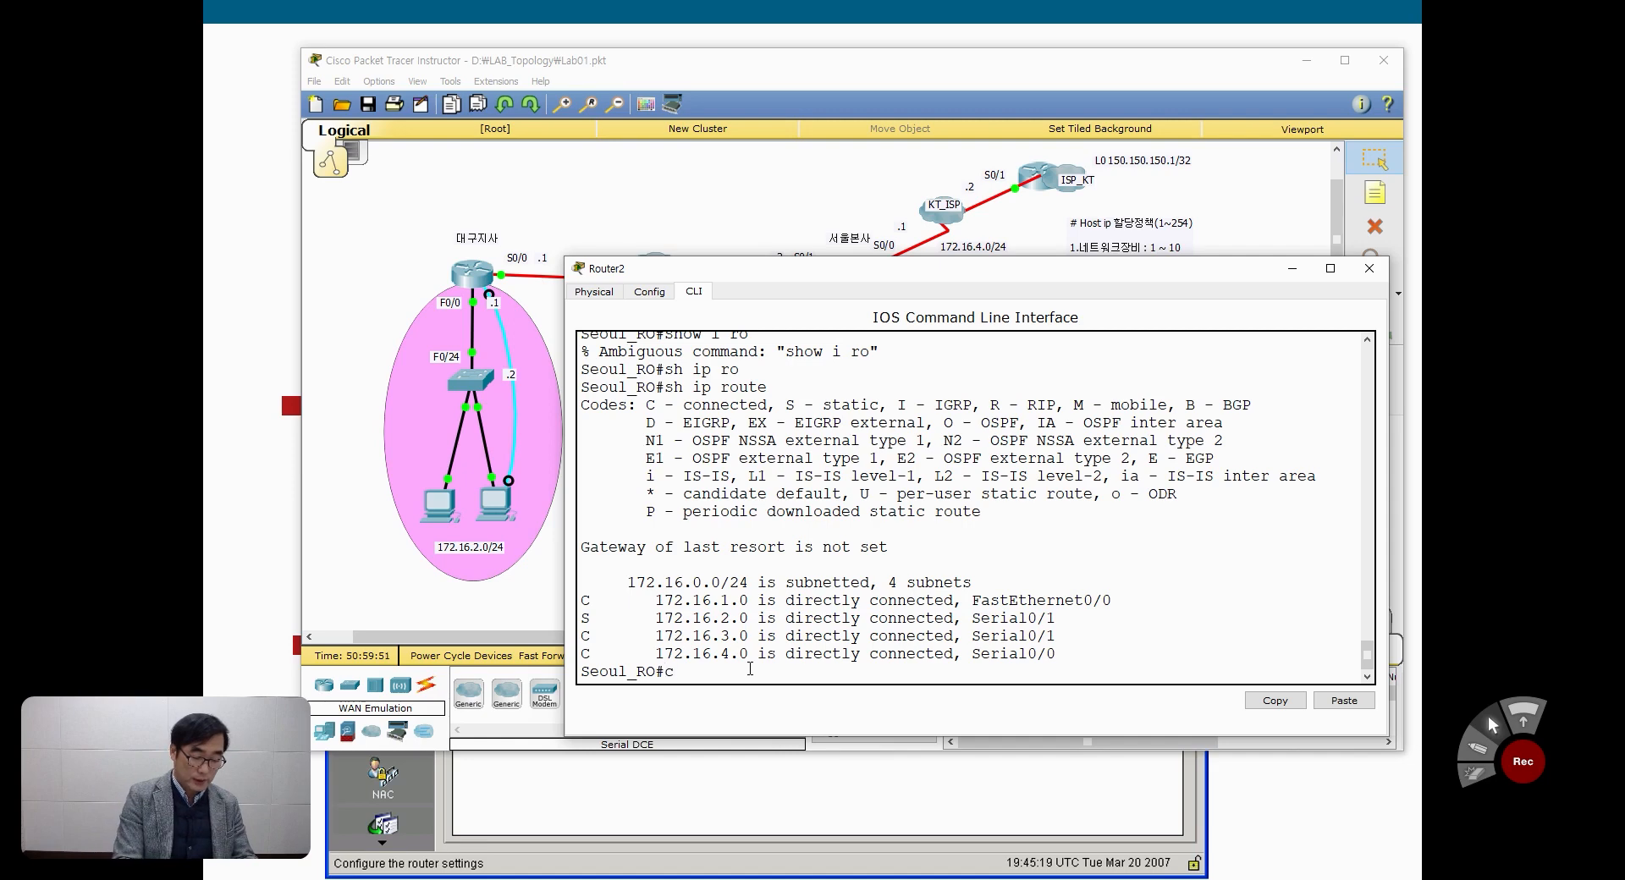
{"action": "type", "text": "onf t"}
{"action": "key", "text": "Return"}
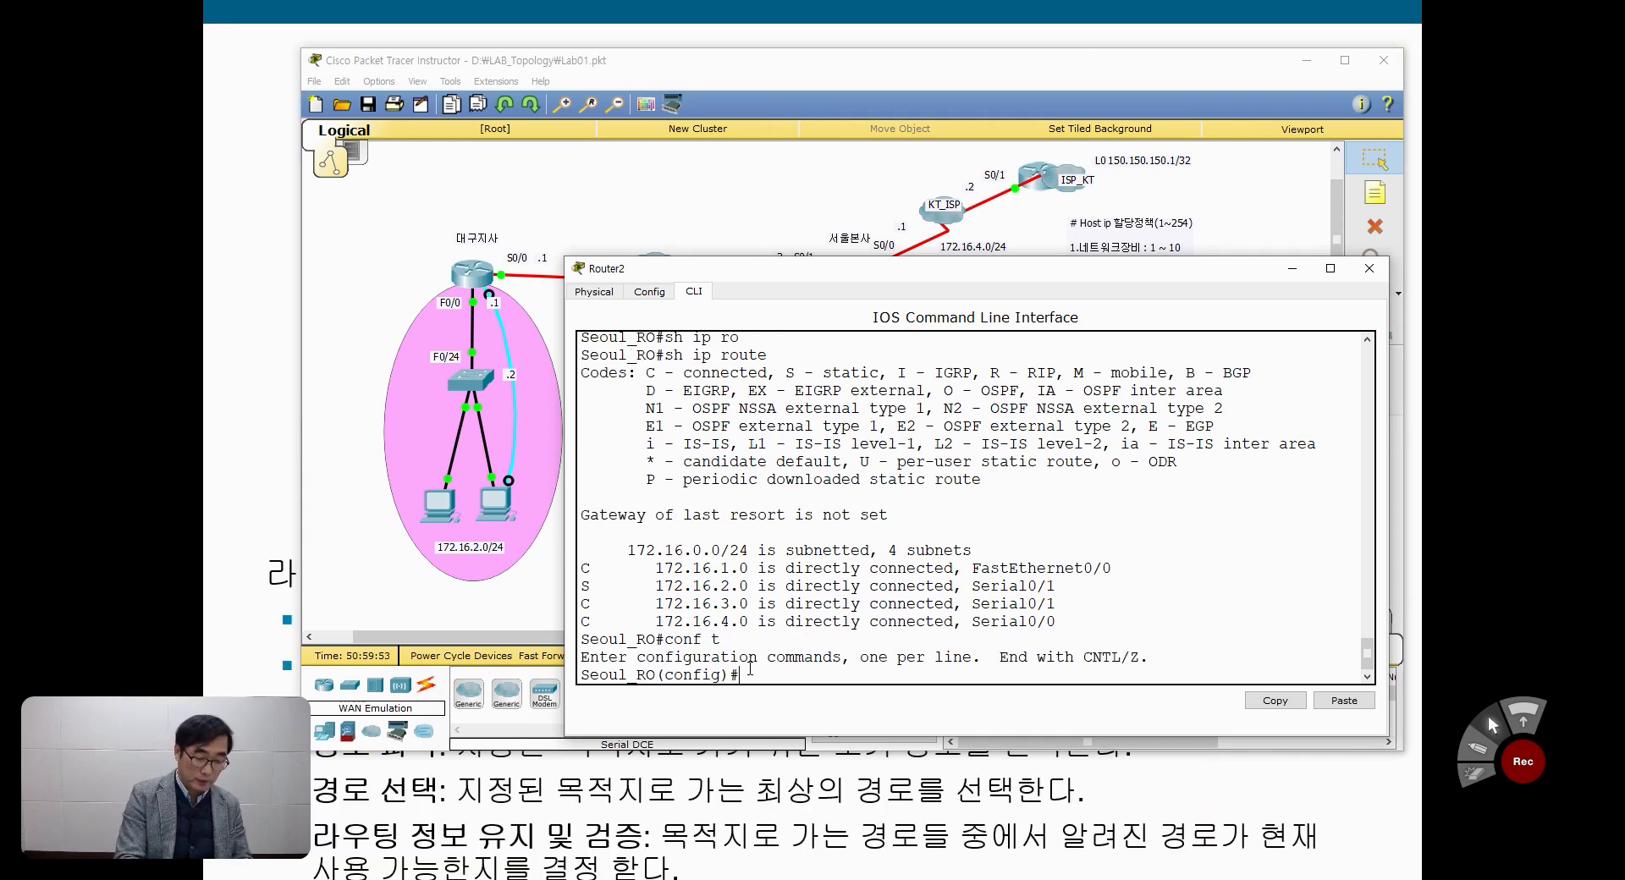
{"action": "type", "text": "ip route 0.0.0."}
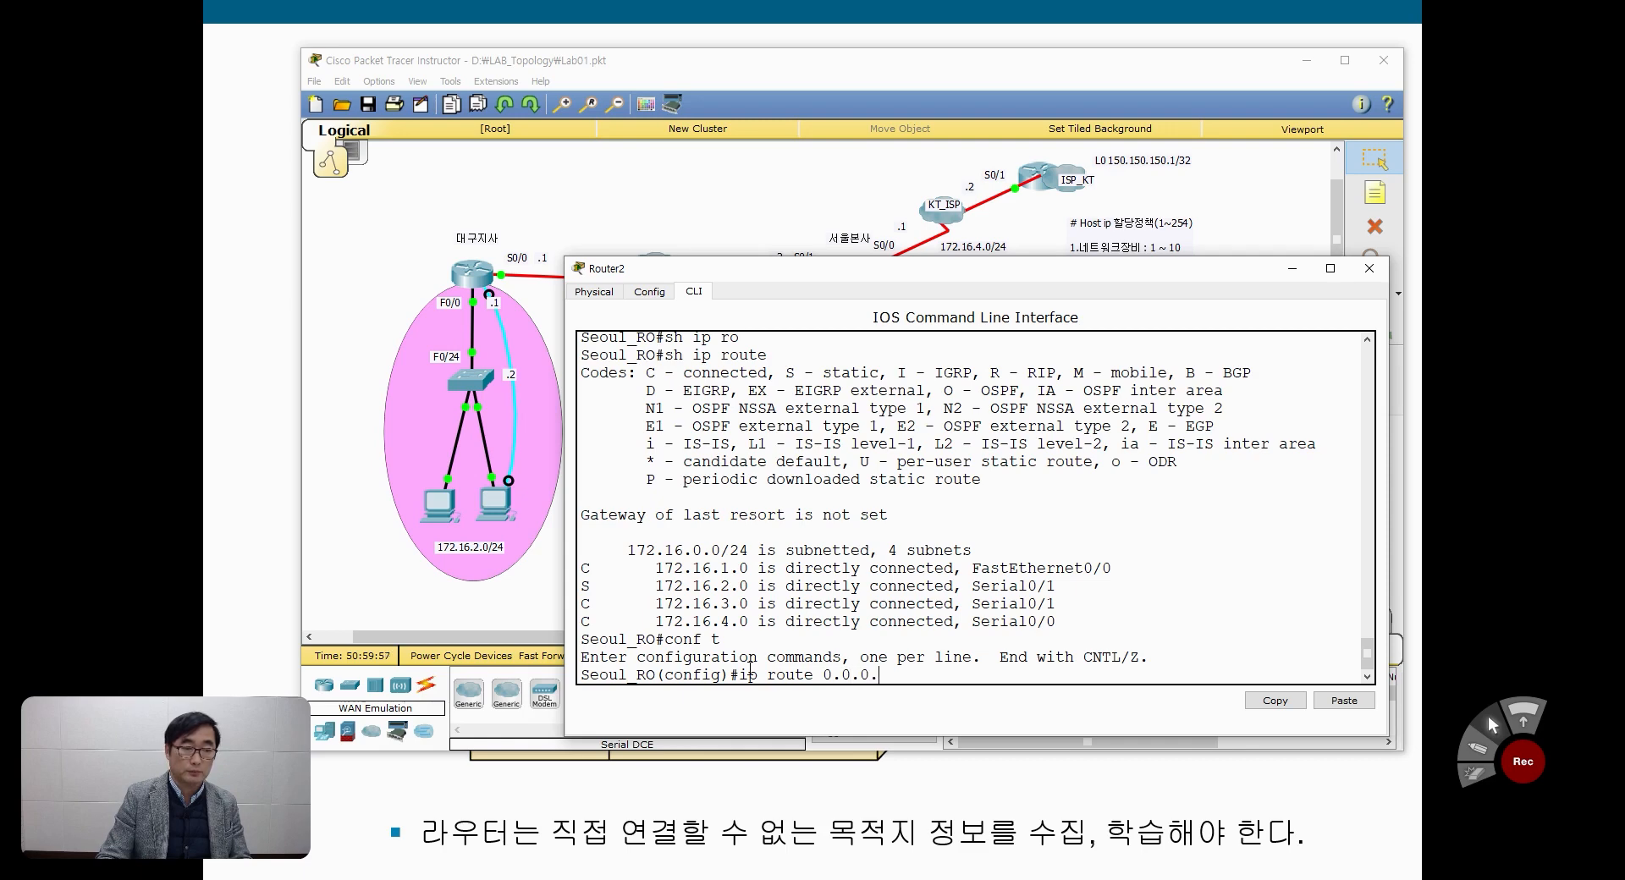
{"action": "type", "text": "0 0.0"}
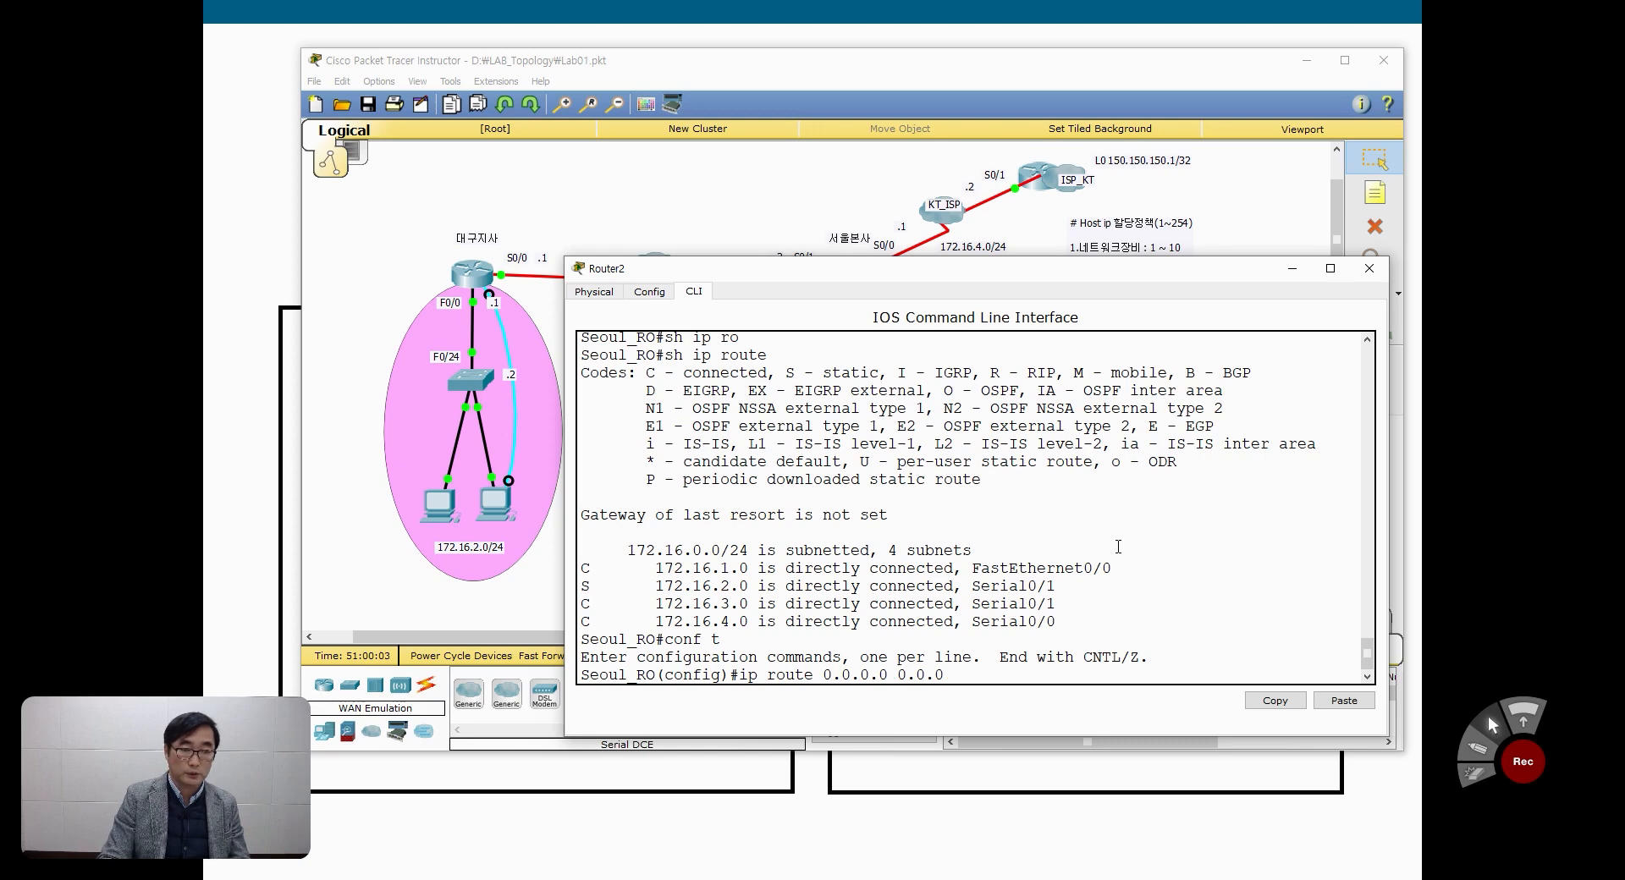
{"action": "type", "text": ".0"}
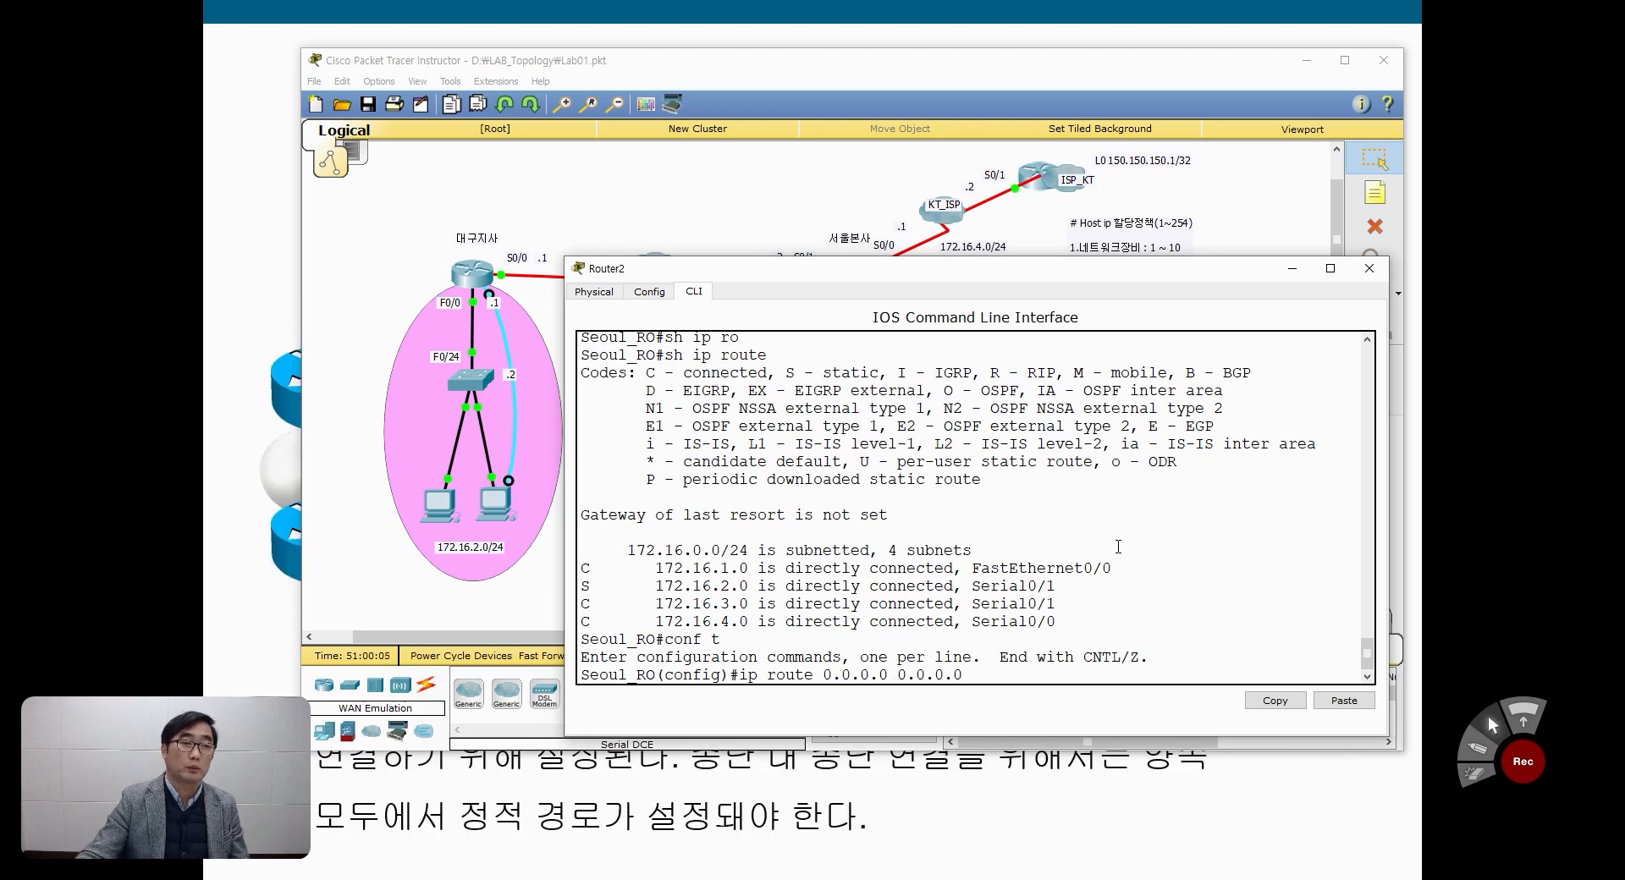
Step: Complete Seoul_RO's default route with next hop 172.16.4.2, checking the ISP_KT link in the topology, and apply it
{"action": "left_click_drag", "start_coordinate": [1021, 273], "coordinate": [996, 401]}
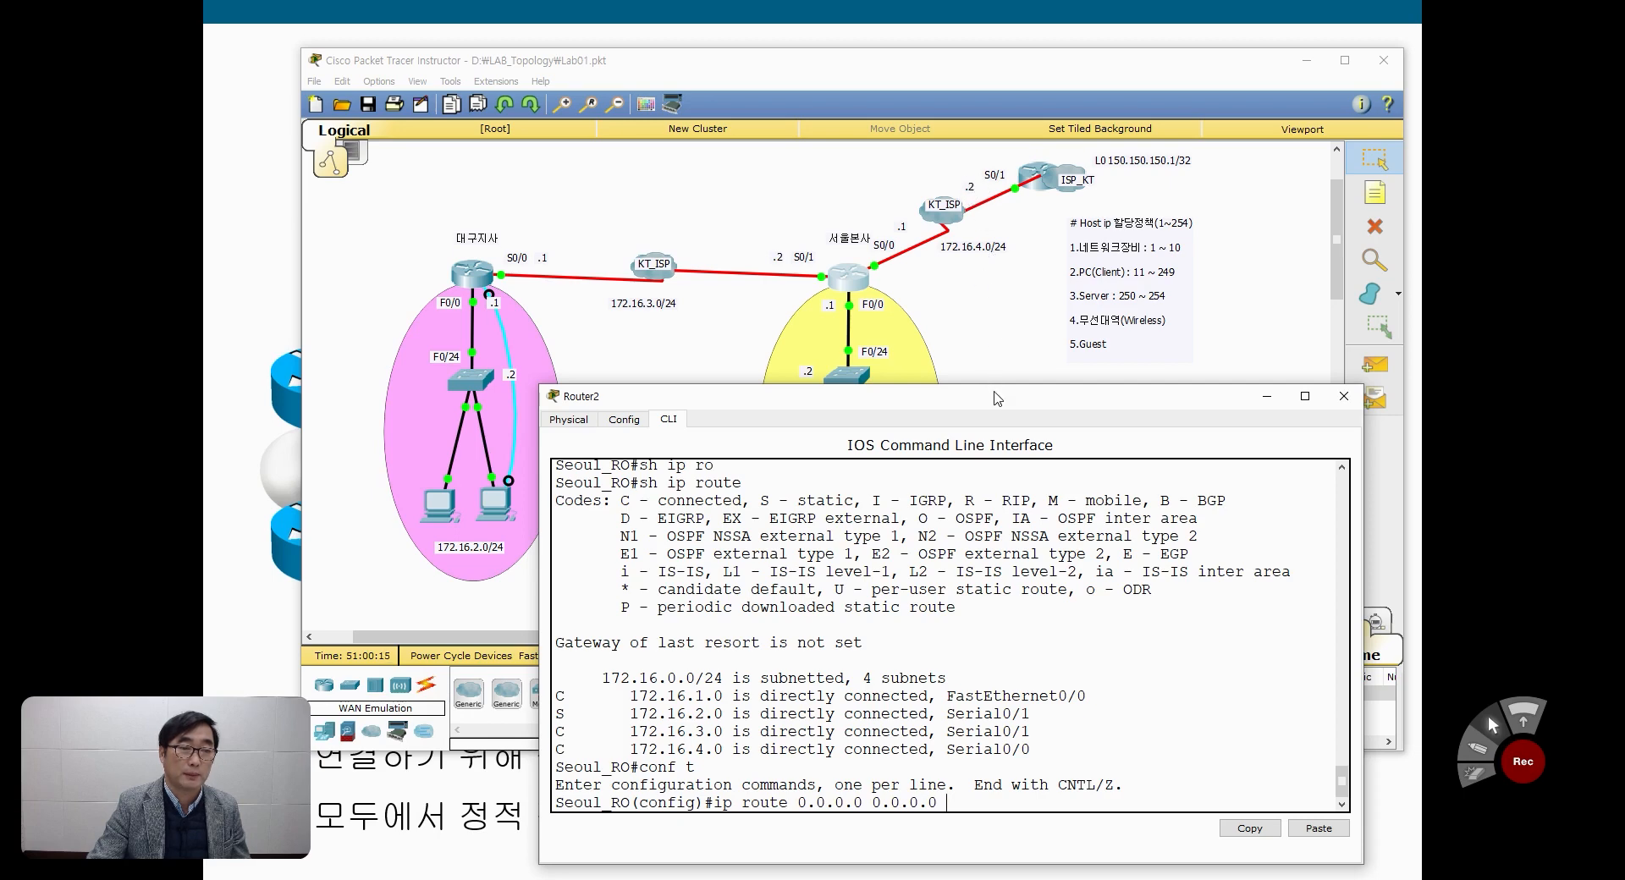
{"action": "left_click_drag", "start_coordinate": [998, 399], "coordinate": [1001, 376]}
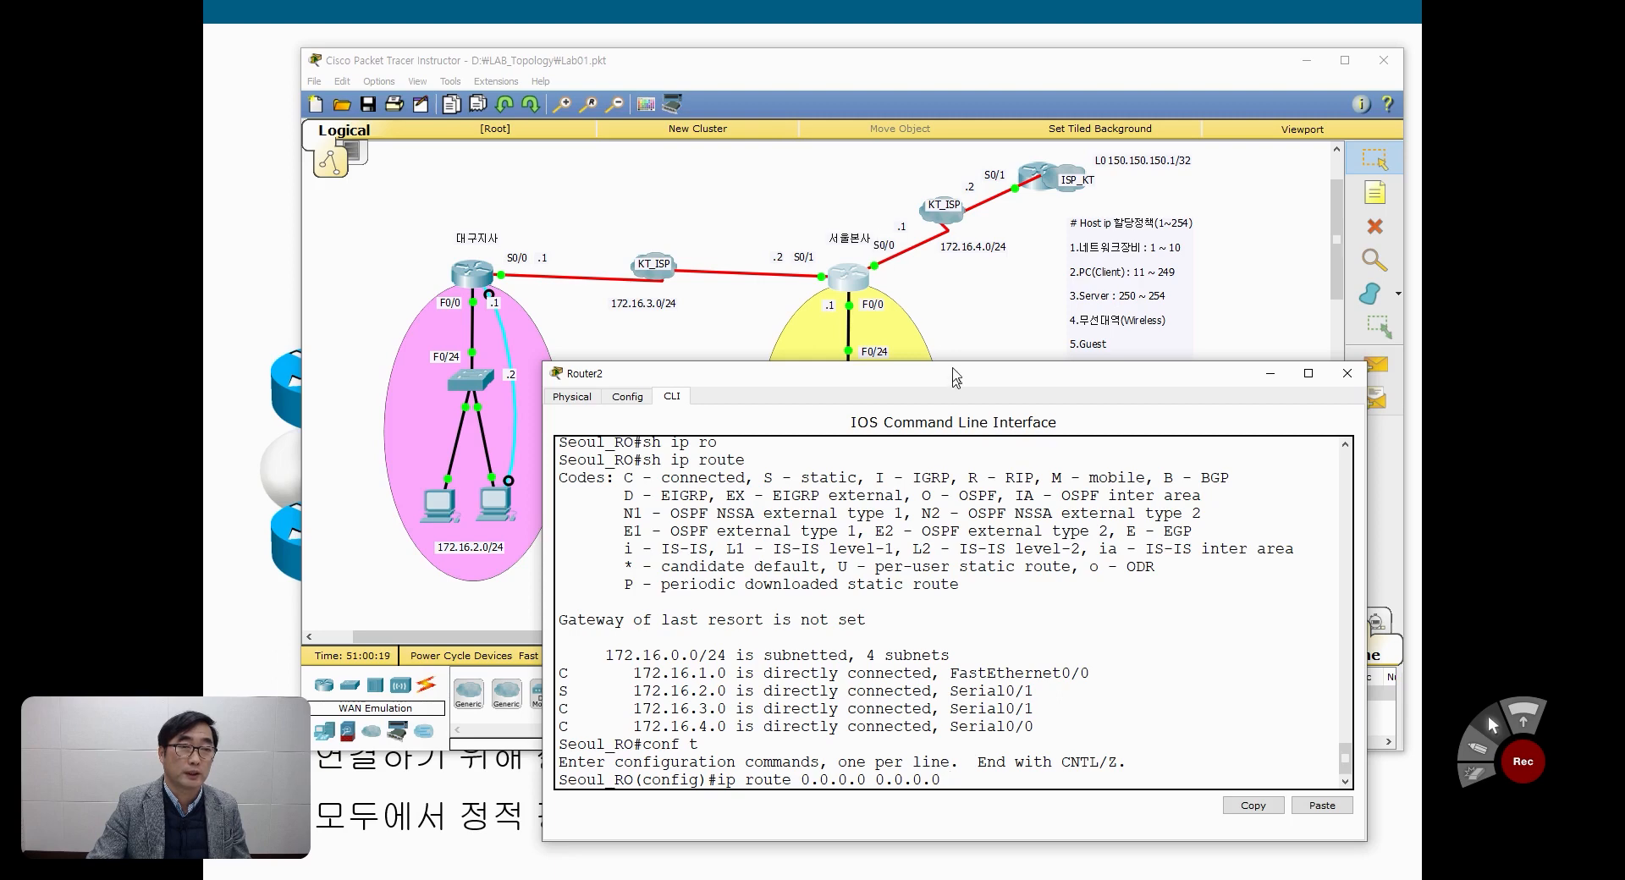
{"action": "left_click_drag", "start_coordinate": [947, 373], "coordinate": [933, 237]}
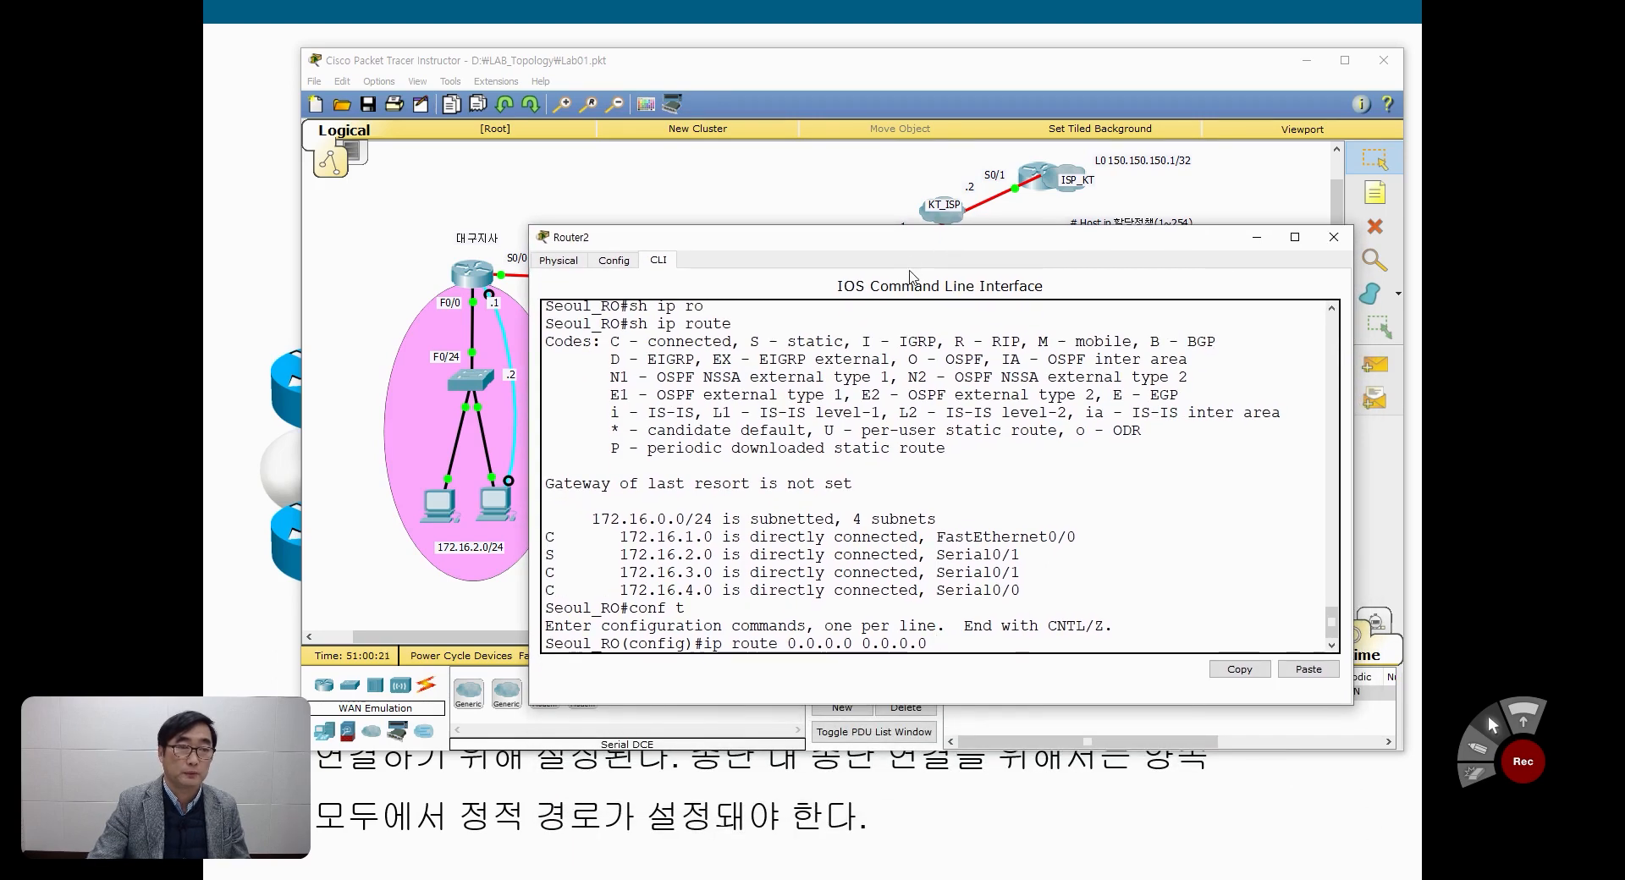
{"action": "type", "text": "172.1"}
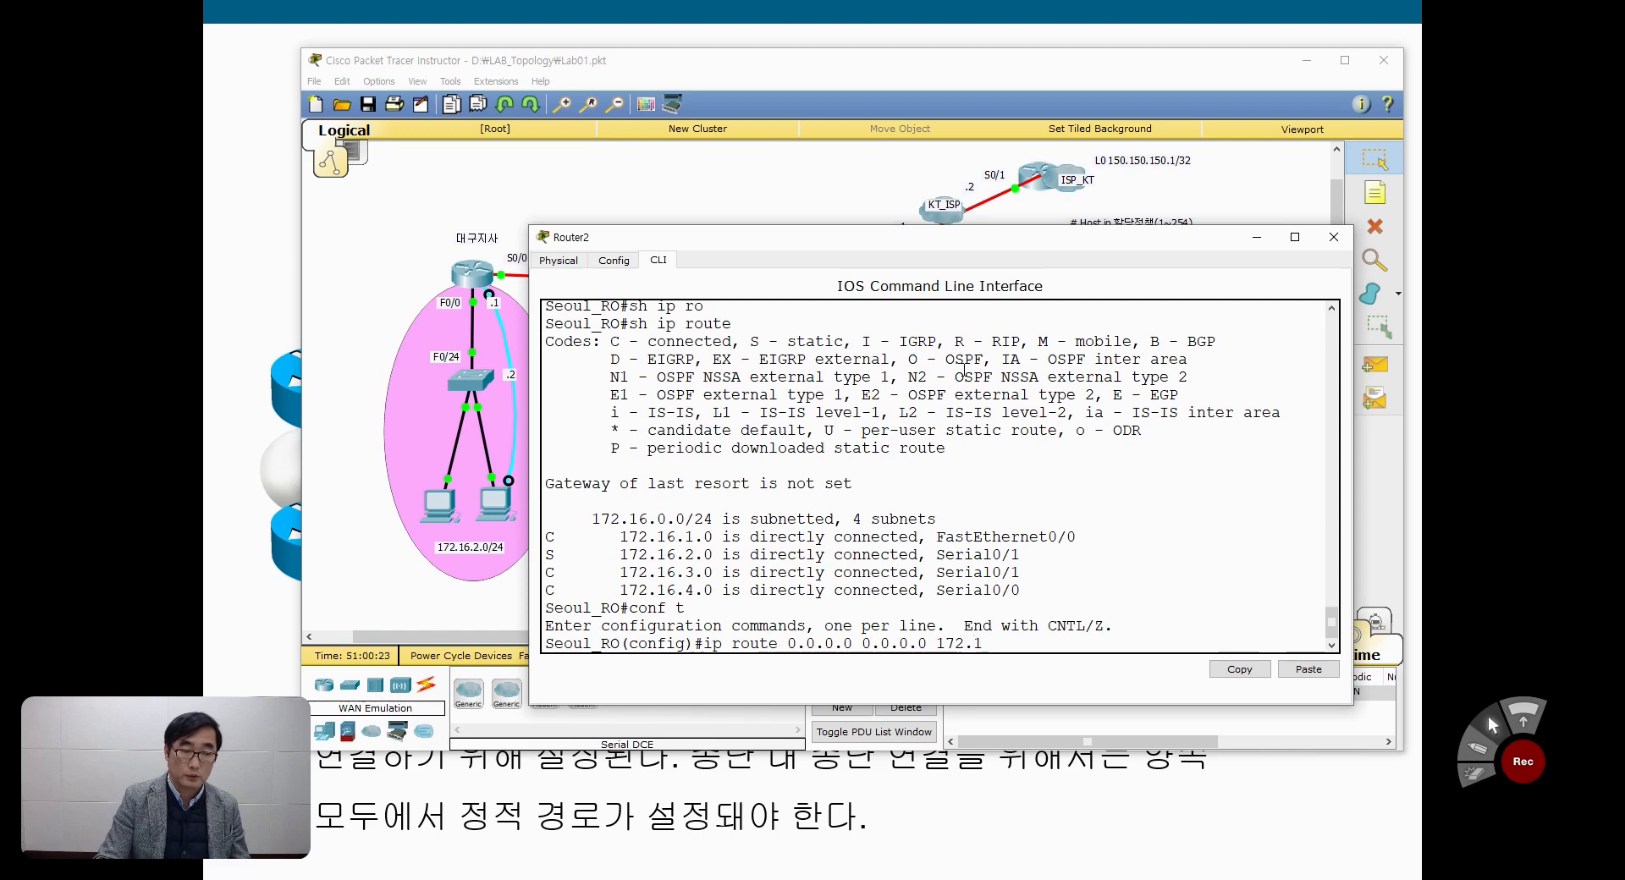
{"action": "type", "text": "6.4.2"}
{"action": "key", "text": "Return"}
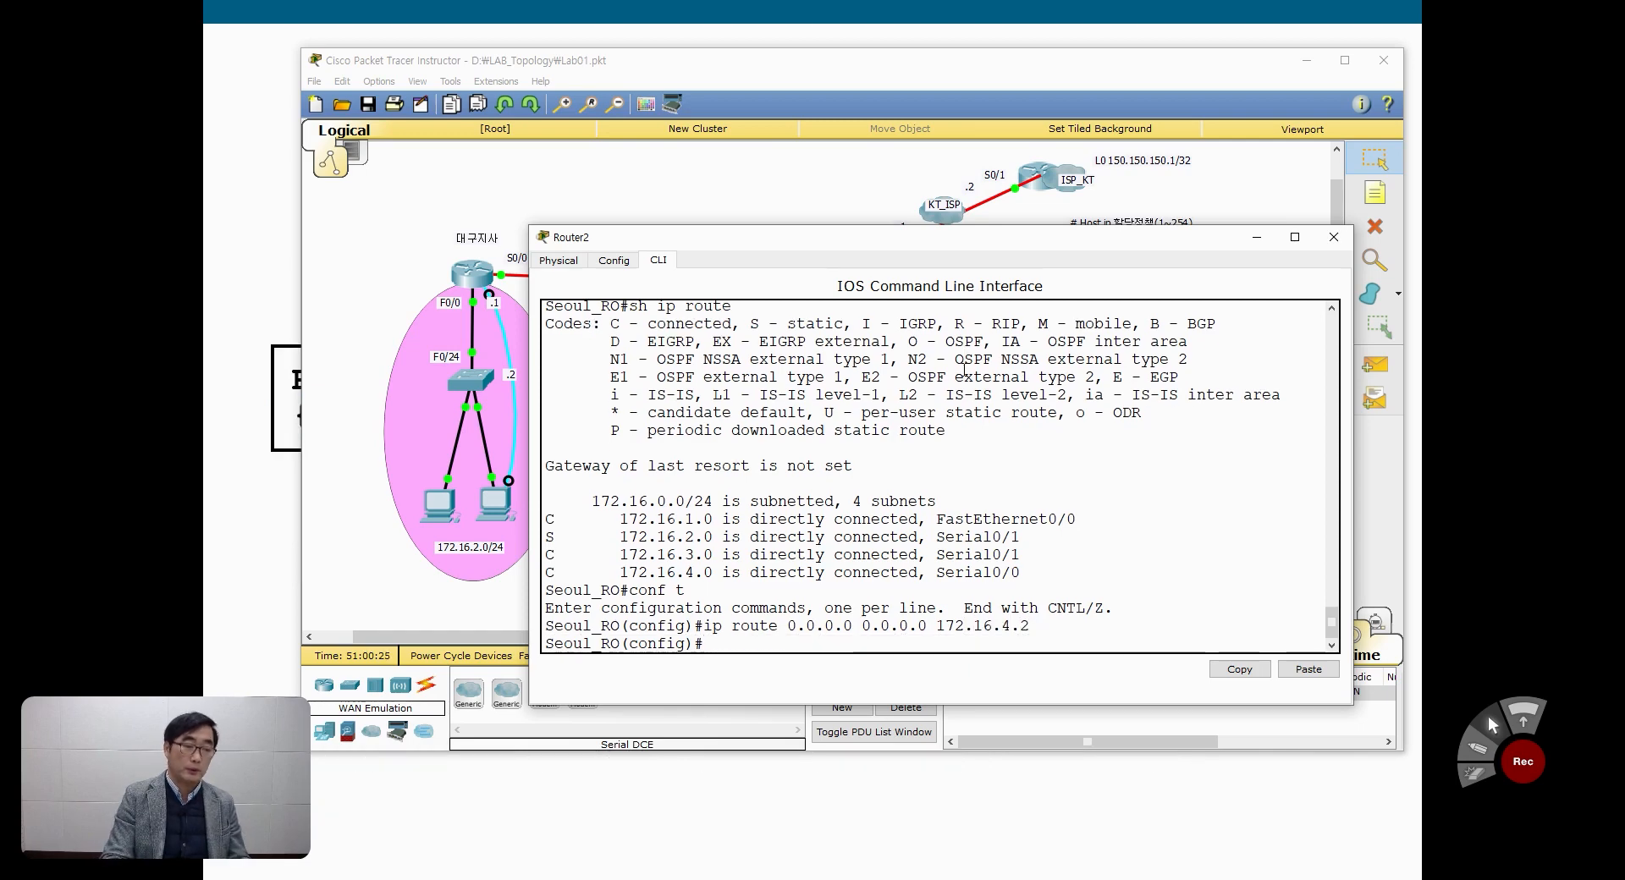
Step: Leave configuration mode on Seoul_RO and check the IP routing table for the default route entry
{"action": "key", "text": "ctrl+z"}
{"action": "key", "text": "Return"}
{"action": "key", "text": "Return"}
{"action": "type", "text": "sh ip route"}
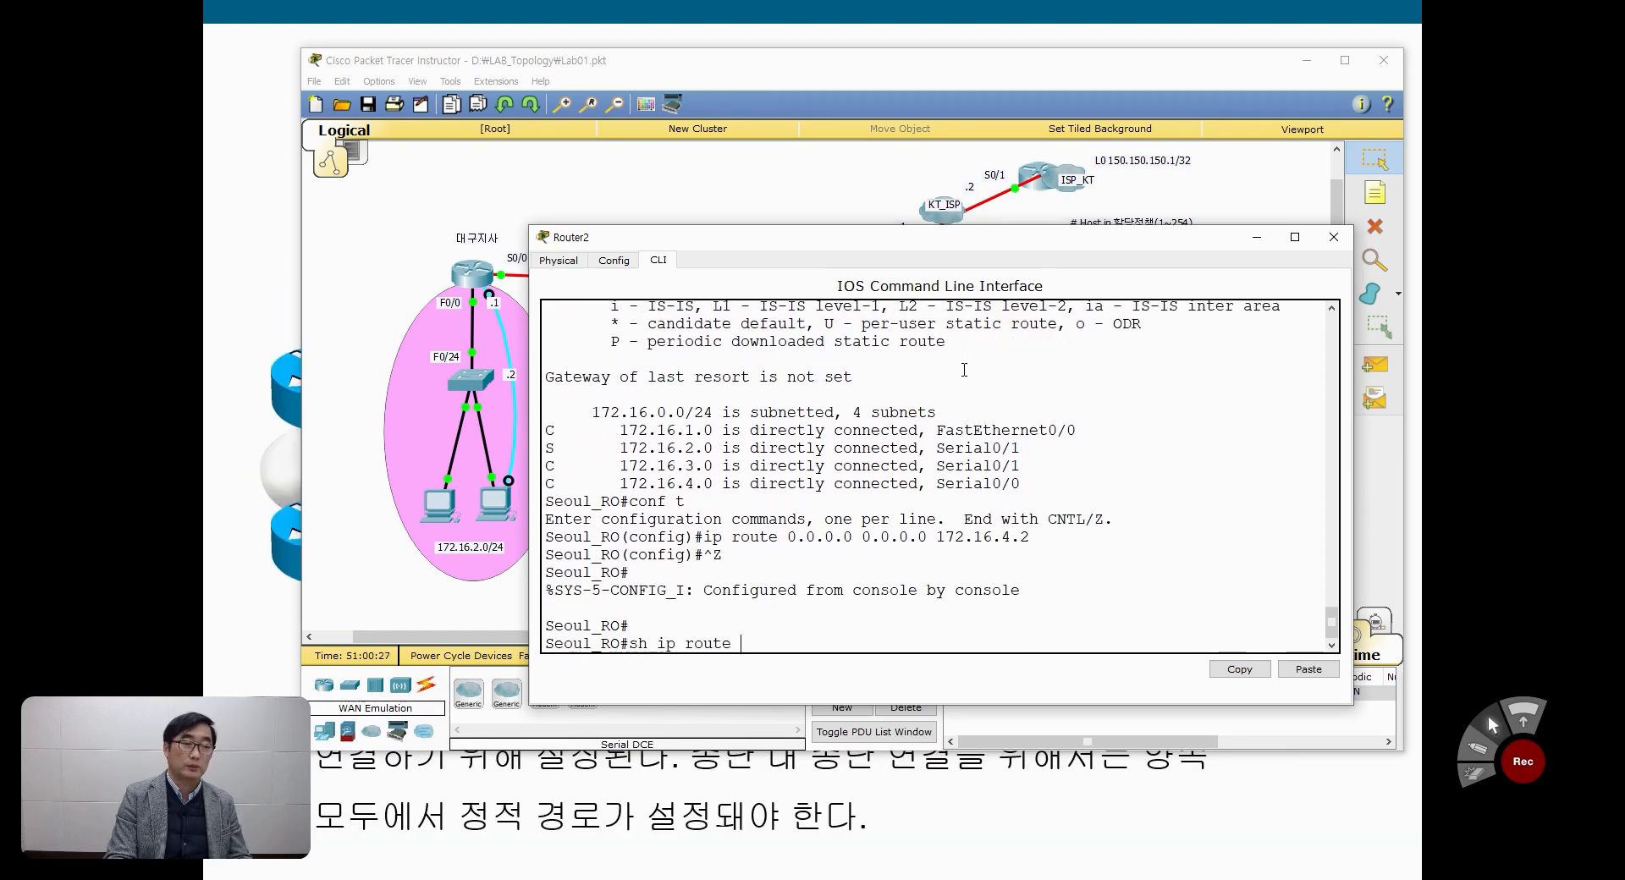
{"action": "key", "text": "Return"}
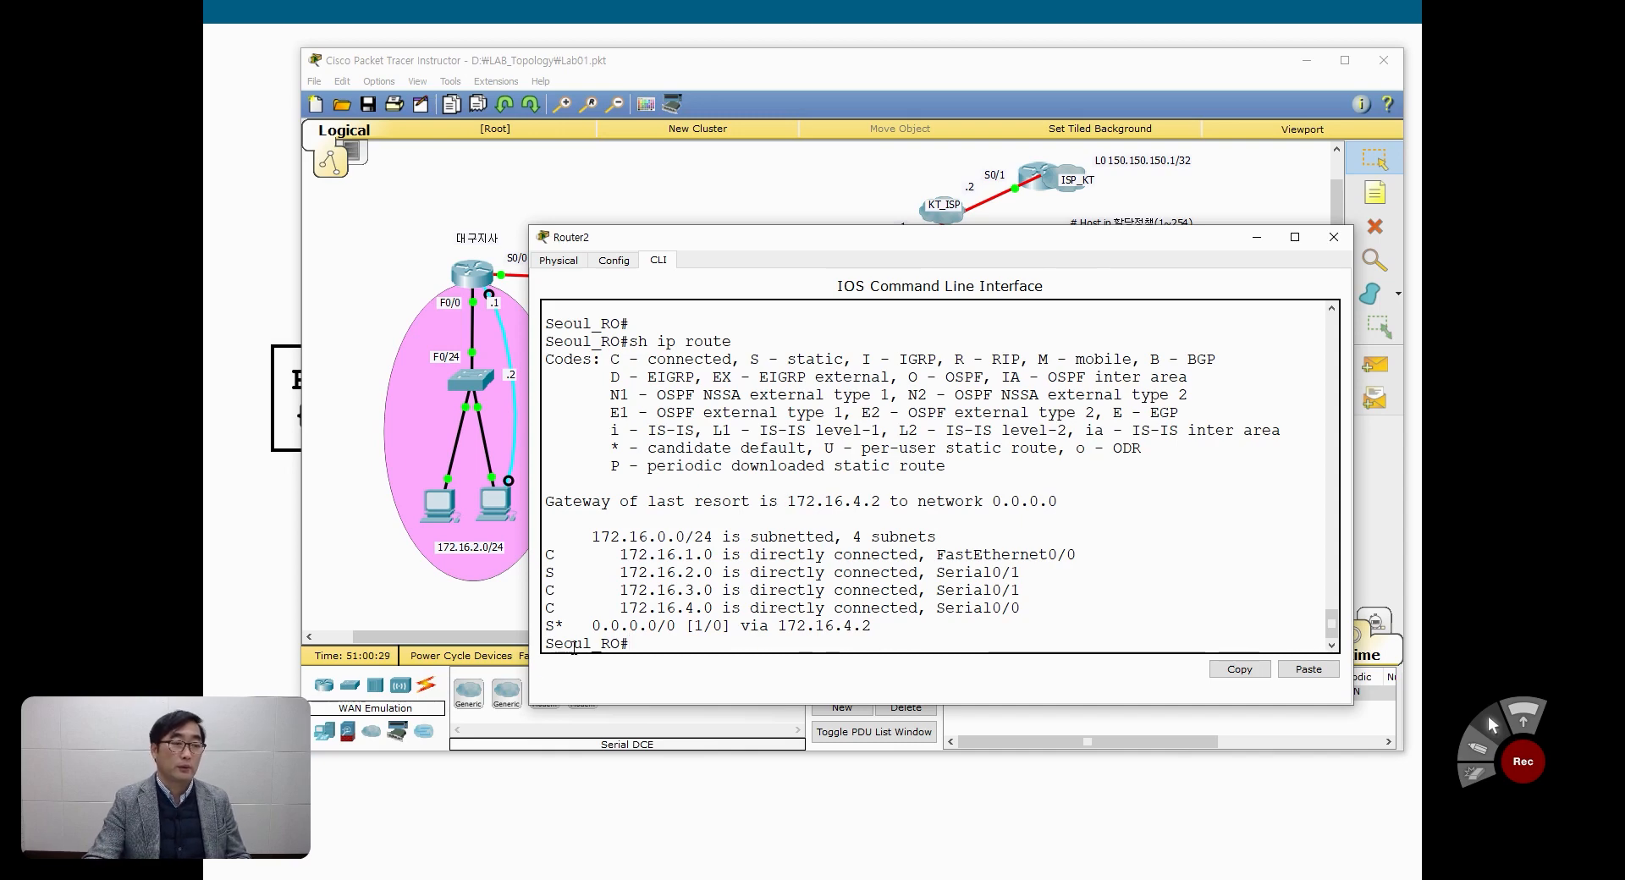
{"action": "left_click_drag", "start_coordinate": [546, 627], "coordinate": [884, 629]}
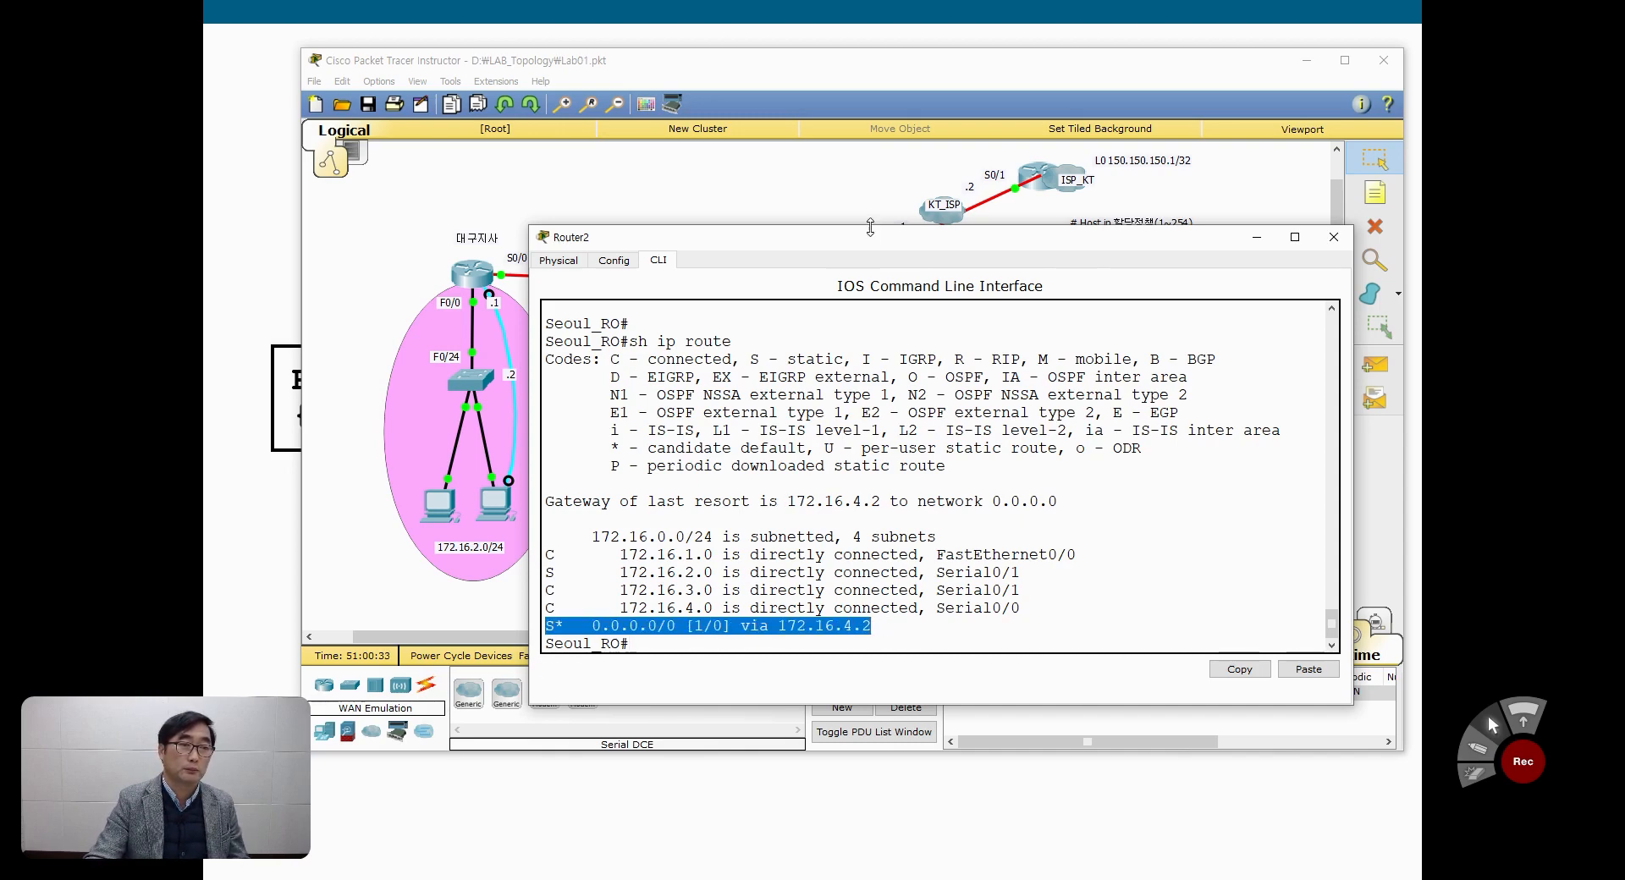
{"action": "left_click_drag", "start_coordinate": [872, 237], "coordinate": [852, 357]}
{"action": "scroll", "coordinate": [884, 555], "scroll_direction": "down", "scroll_amount": 2}
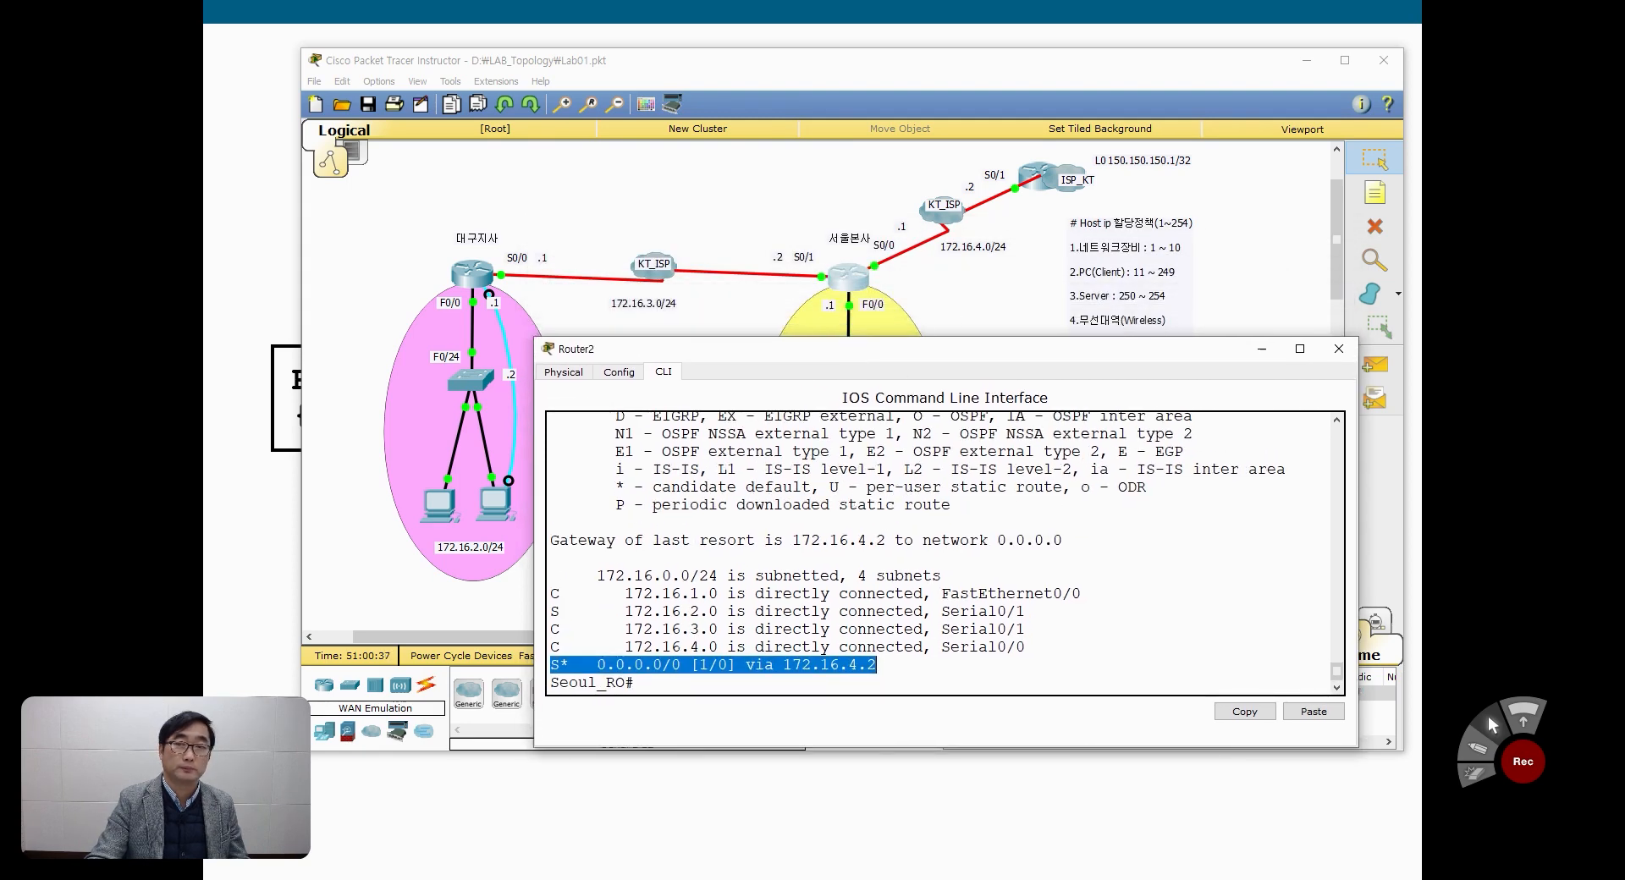
{"action": "left_click", "coordinate": [1478, 749]}
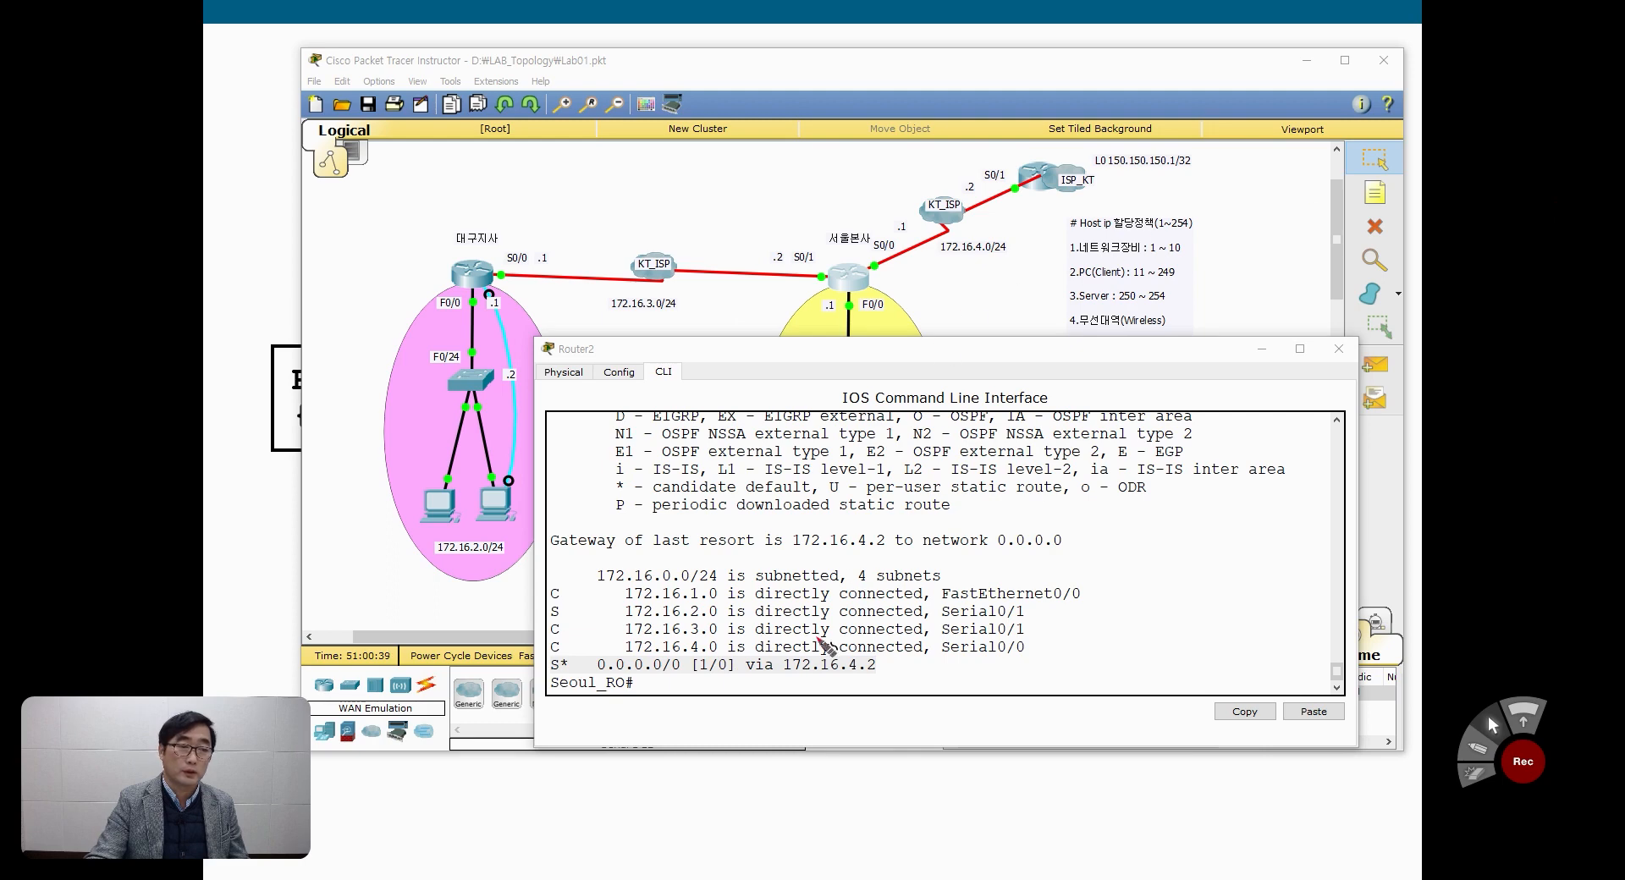
Step: Compare Seoul_RO's default route and 172.16.2.0 static route with the links toward ISP_KT and 대구지사 in the topology
{"action": "mouse_move", "coordinate": [869, 254]}
{"action": "left_mouse_down"}
{"action": "mouse_move", "coordinate": [914, 182]}
{"action": "mouse_move", "coordinate": [991, 180]}
{"action": "left_mouse_up"}
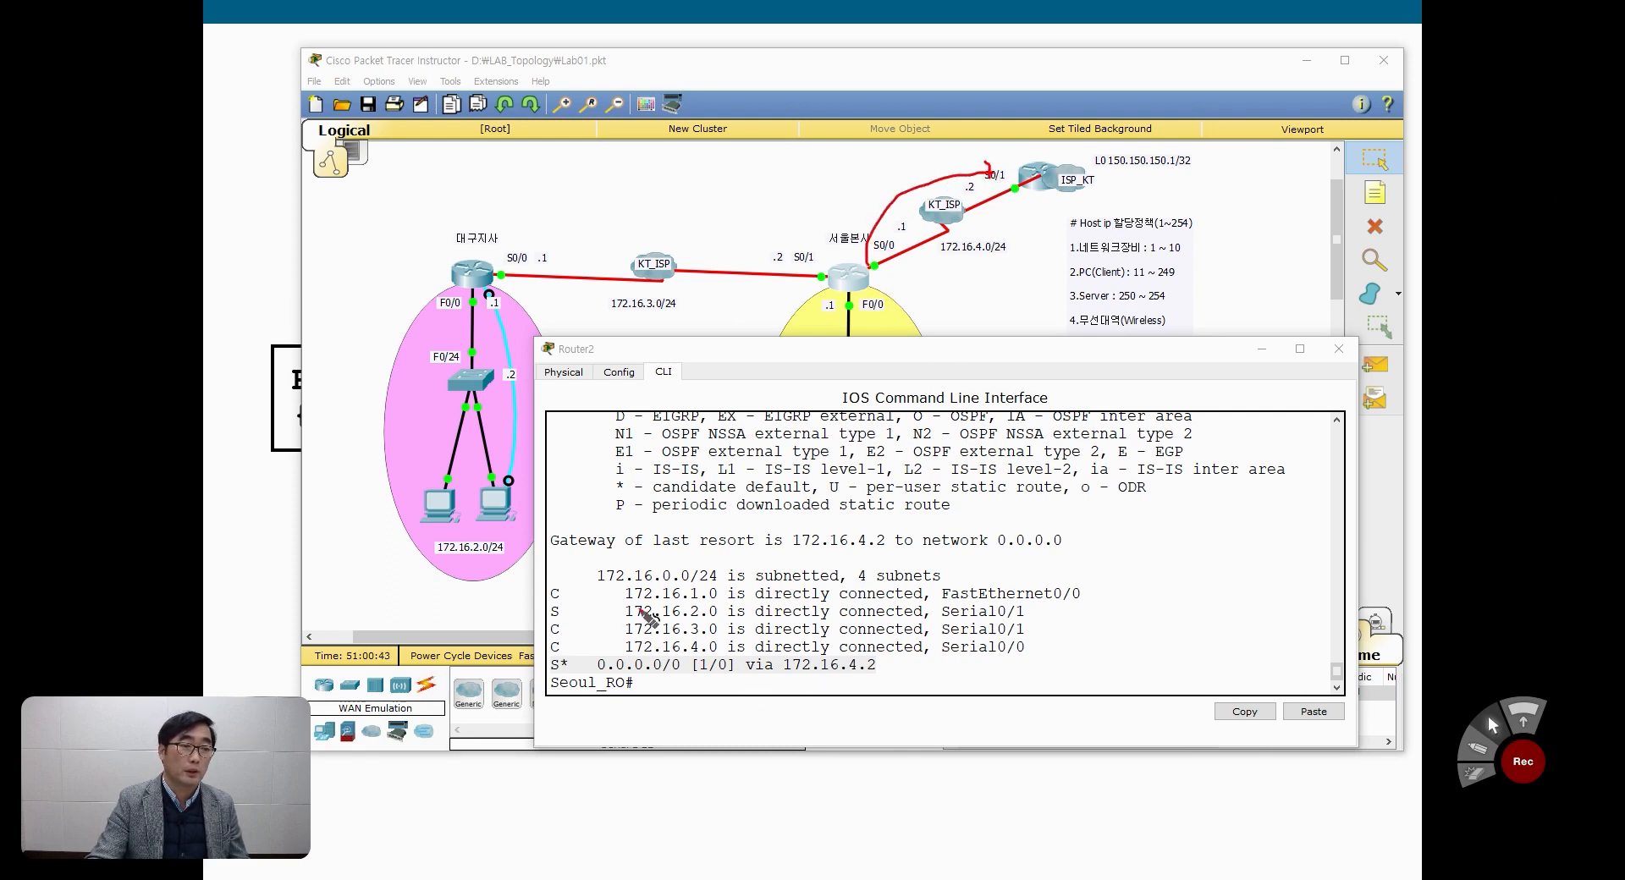
{"action": "left_click_drag", "start_coordinate": [555, 621], "coordinate": [762, 622]}
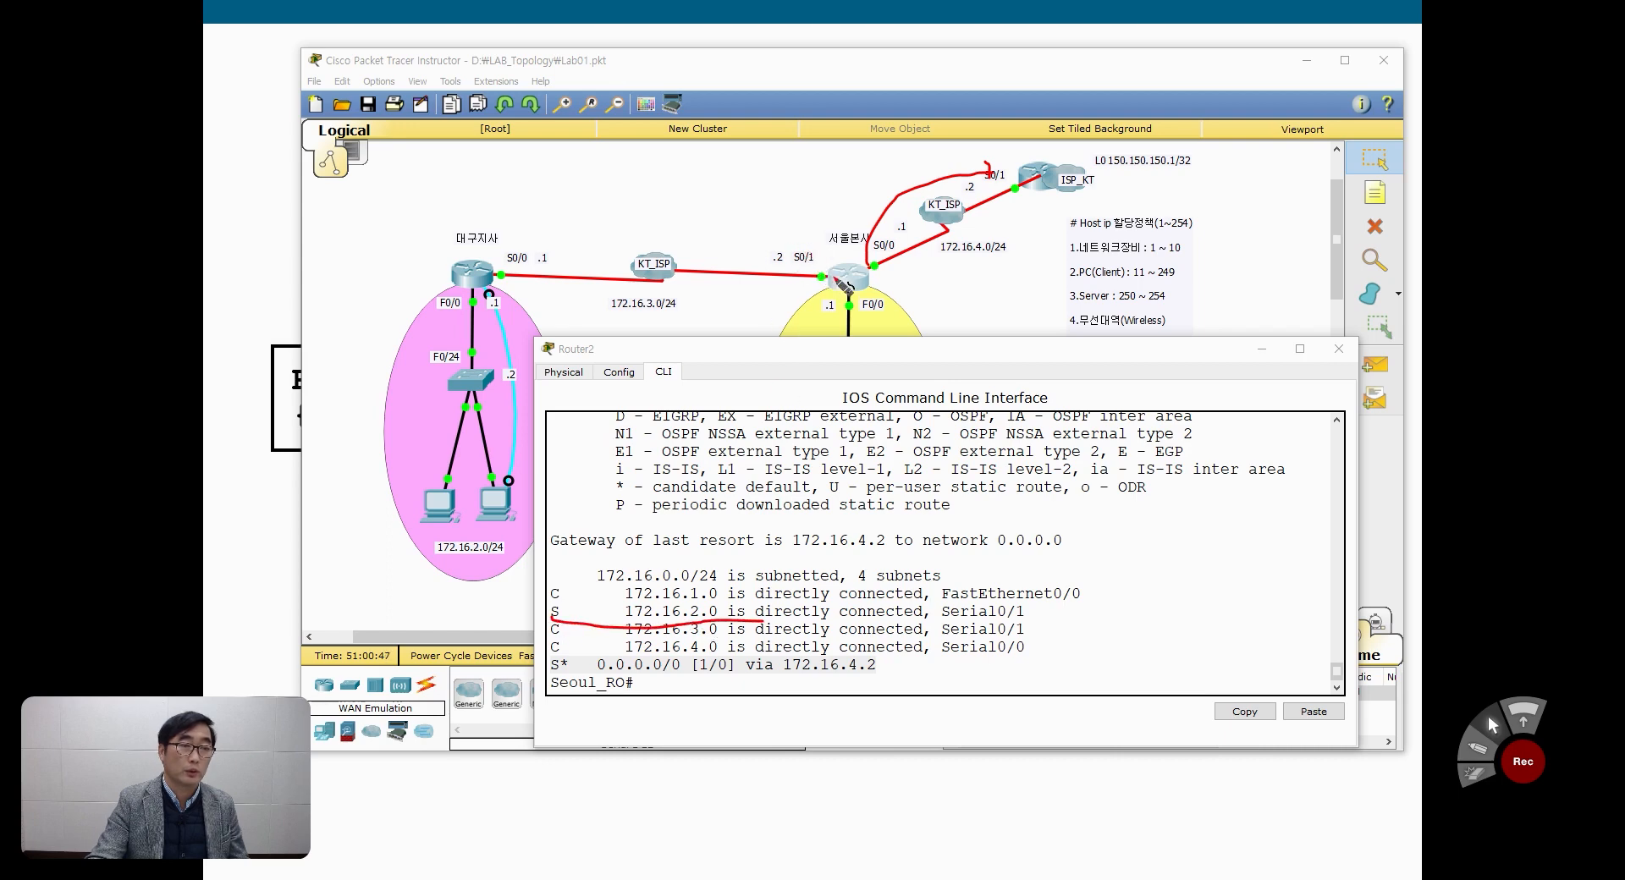
{"action": "mouse_move", "coordinate": [818, 275]}
{"action": "left_mouse_down"}
{"action": "mouse_move", "coordinate": [702, 226]}
{"action": "mouse_move", "coordinate": [672, 239]}
{"action": "left_mouse_up"}
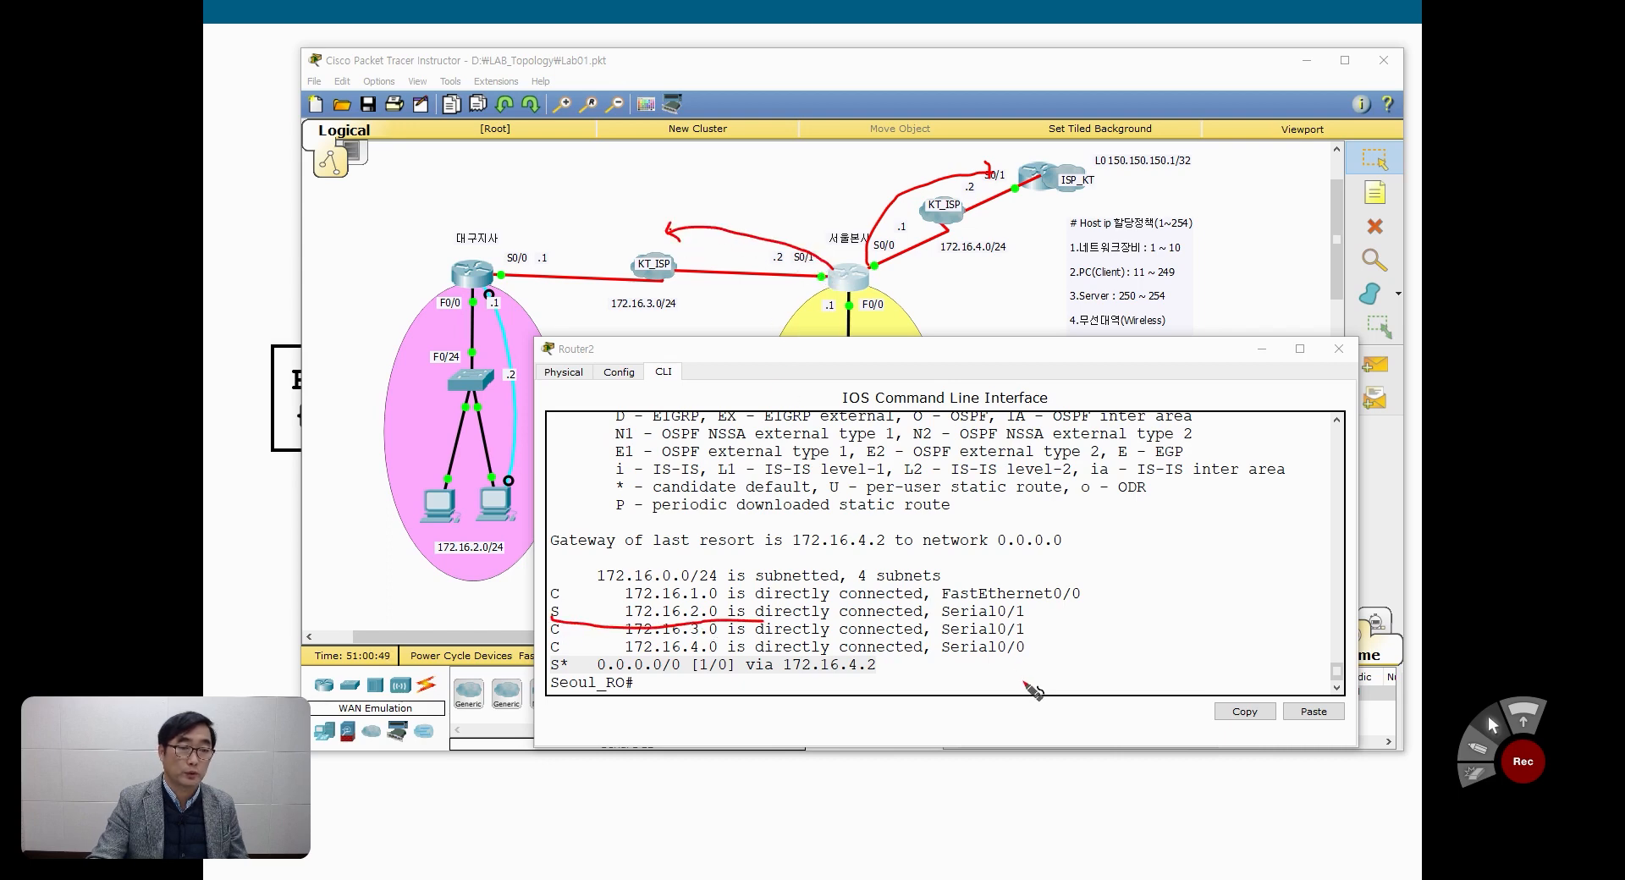
{"action": "left_click_drag", "start_coordinate": [944, 623], "coordinate": [1026, 619]}
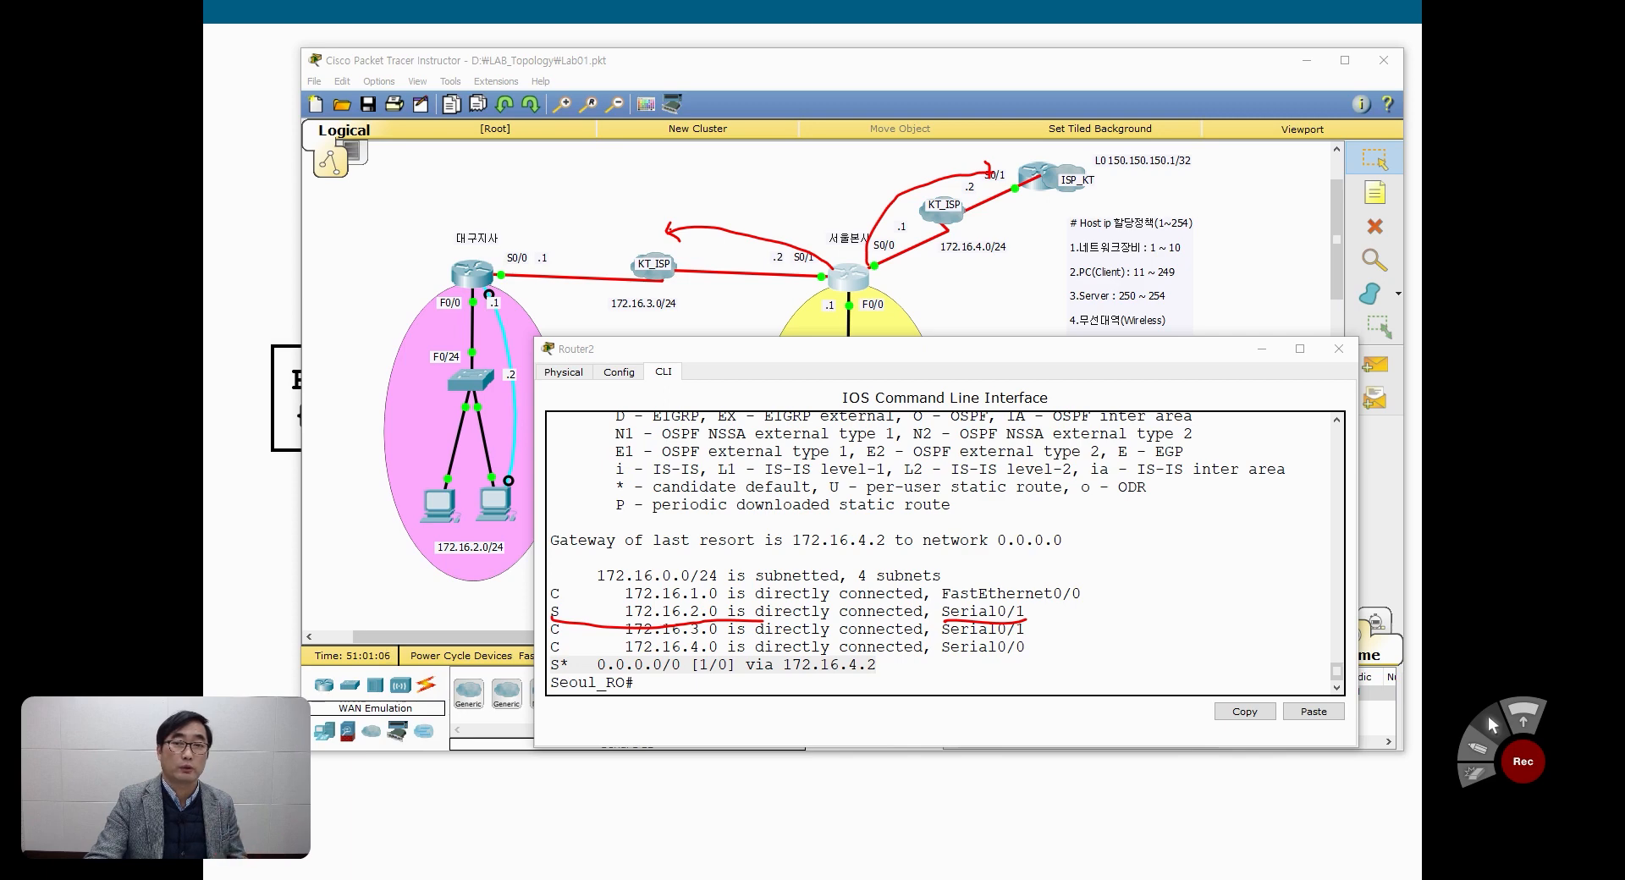
{"action": "key", "text": "Escape"}
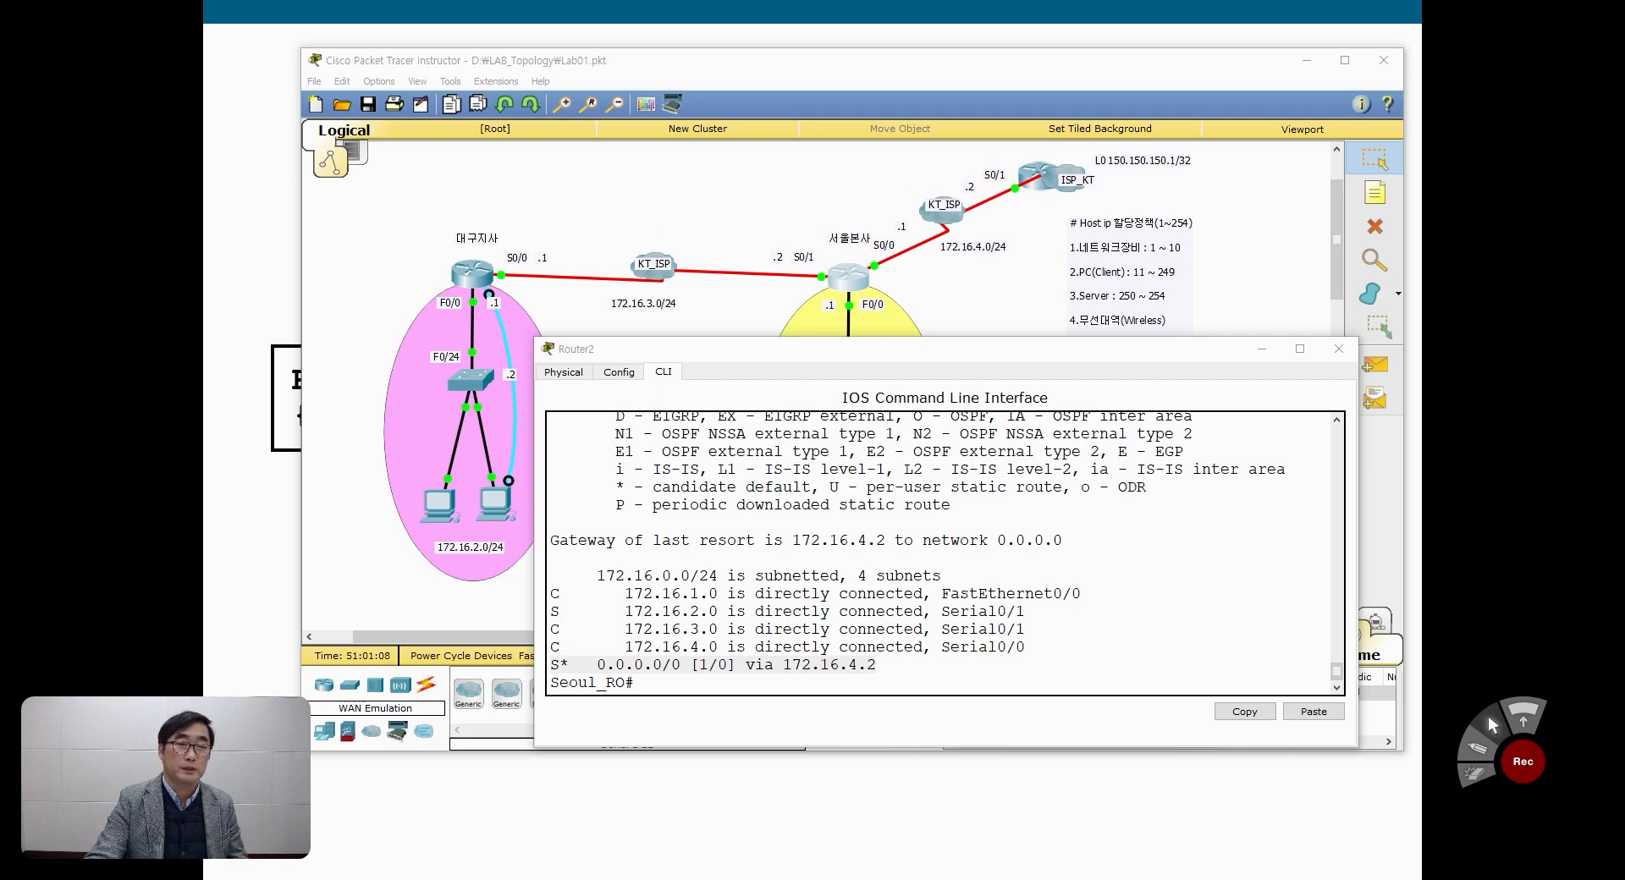
Step: Close the Seoul_RO console and repeat the ping to 172.16.2.11 from PC2's Command Prompt, widening its window
{"action": "left_click", "coordinate": [1337, 351]}
{"action": "left_click", "coordinate": [794, 513]}
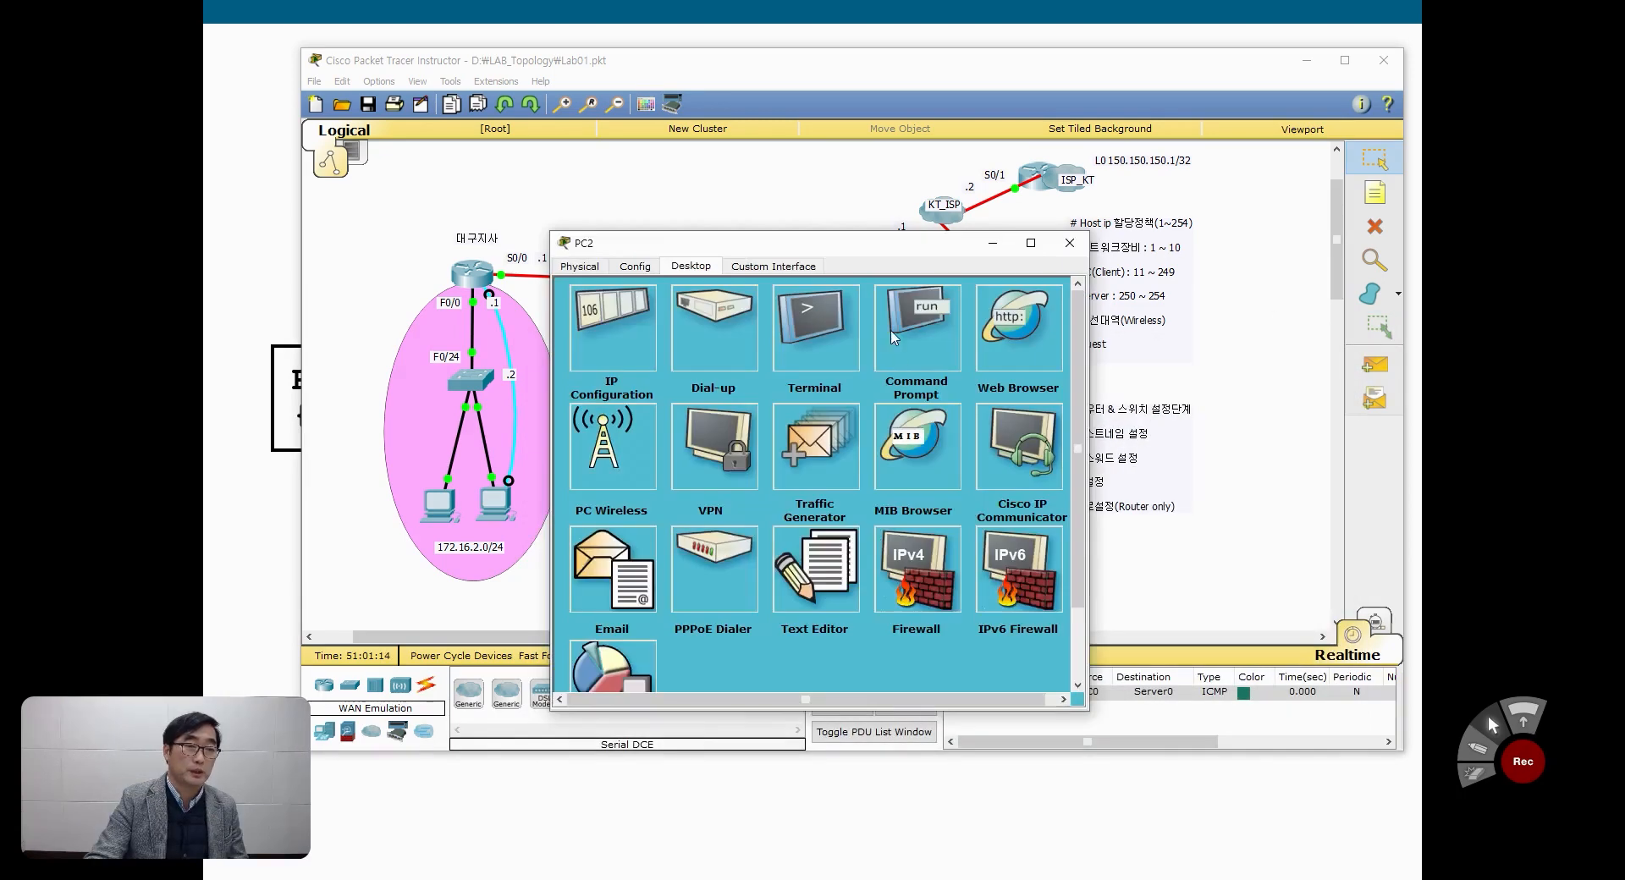
{"action": "left_click", "coordinate": [917, 328]}
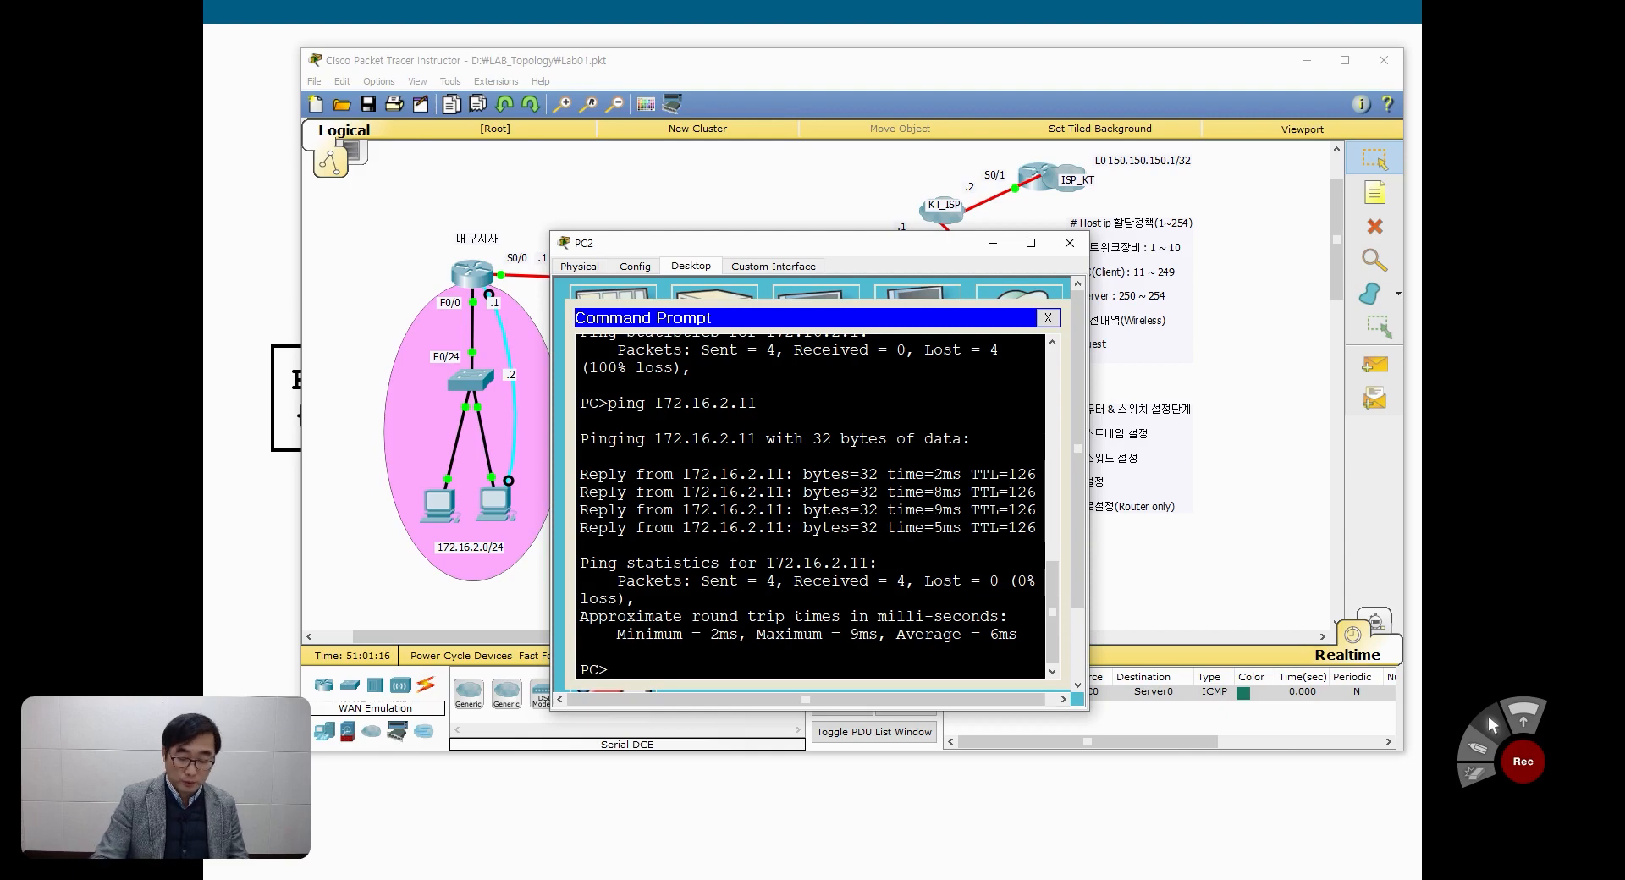
{"action": "key", "text": "Up"}
{"action": "key", "text": "Return"}
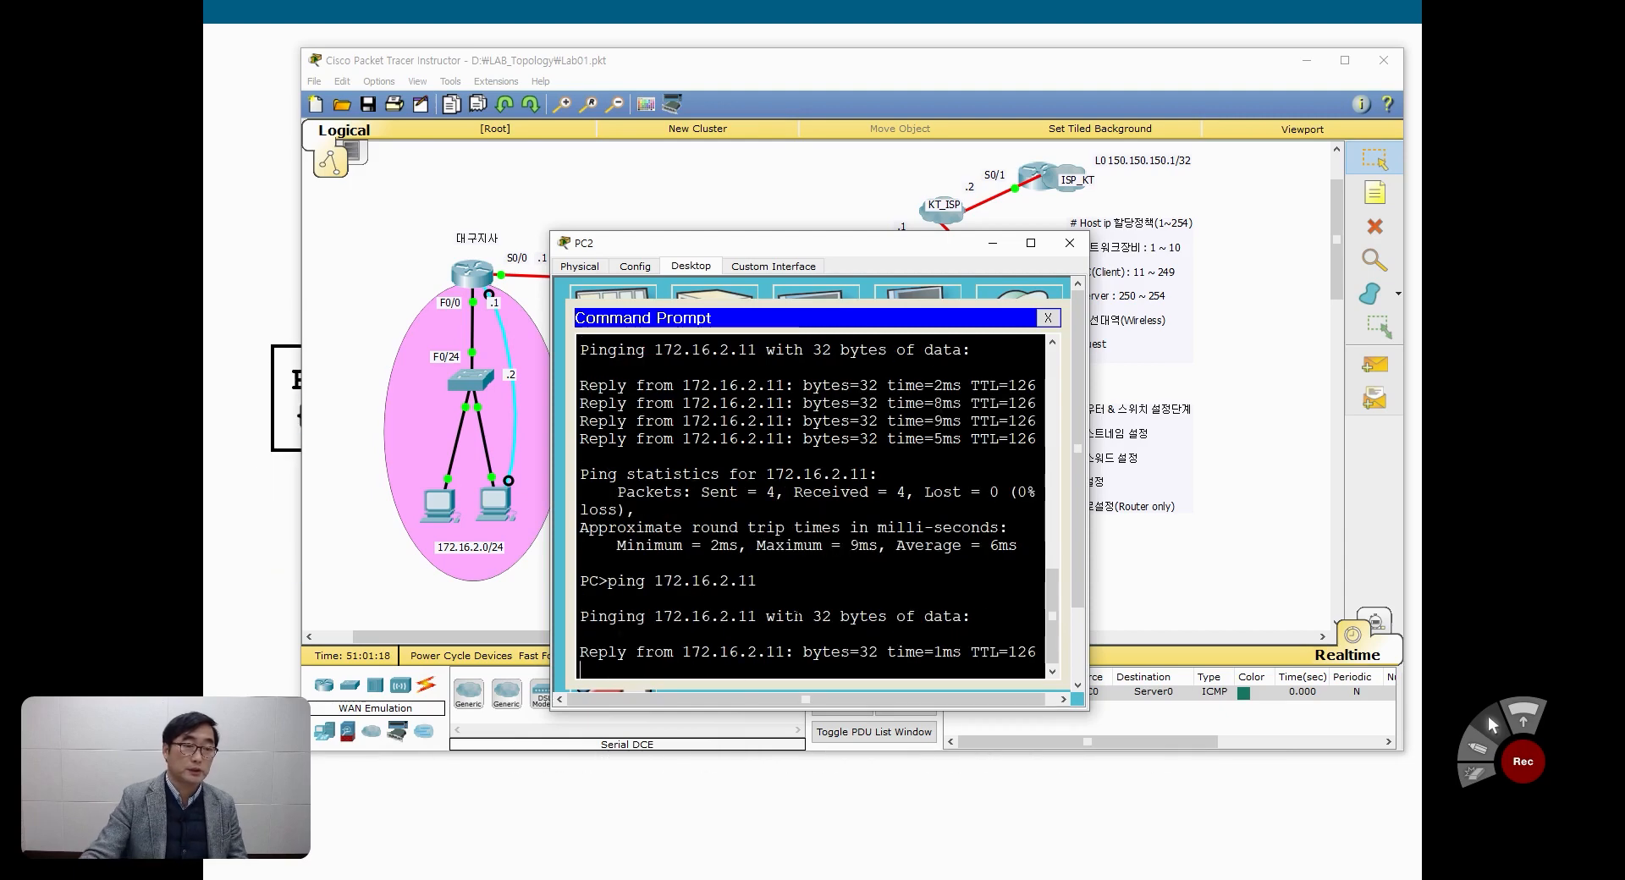
{"action": "left_click_drag", "start_coordinate": [1088, 563], "coordinate": [1168, 559]}
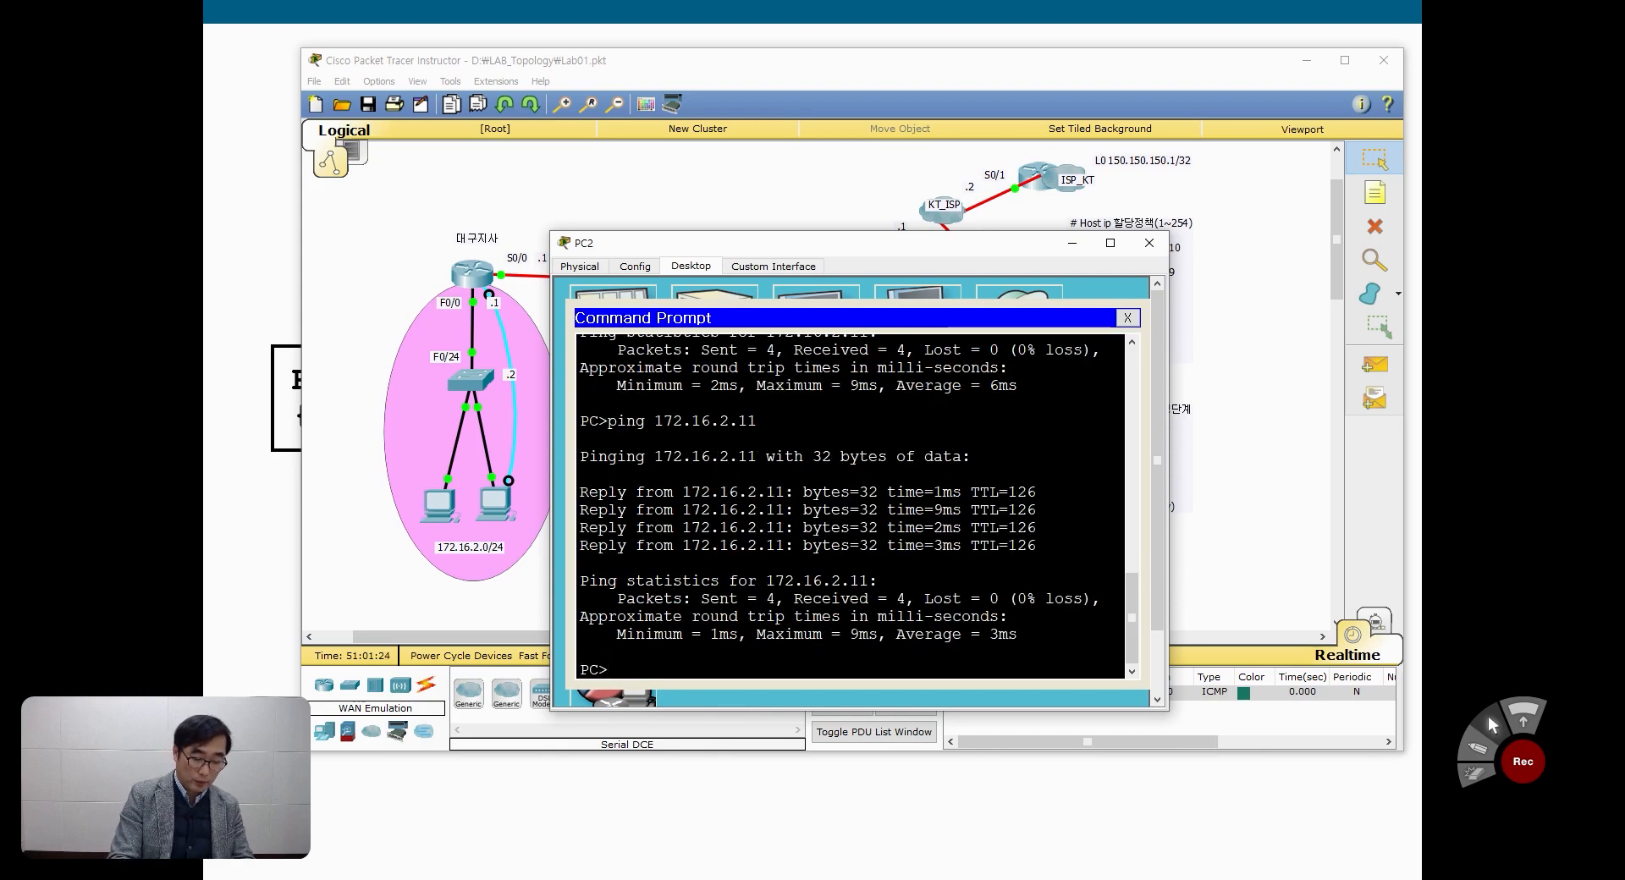
Step: Ping ISP_KT's loopback address 150.150.150.1 from PC2
{"action": "type", "text": "ping 1"}
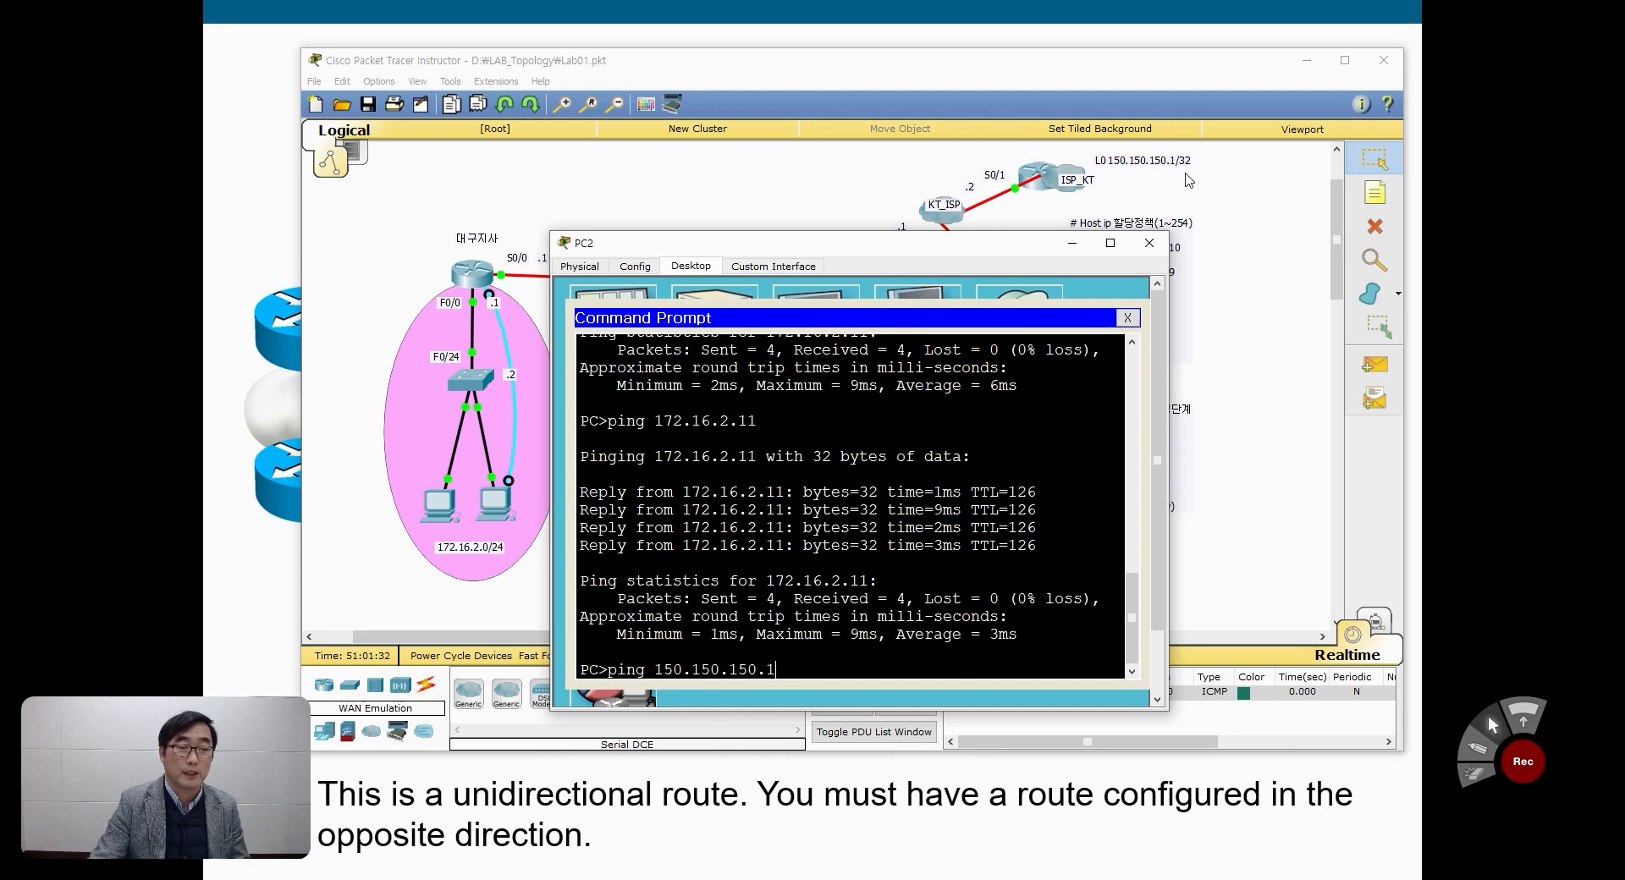
{"action": "type", "text": "50.150.150.1"}
{"action": "key", "text": "Return"}
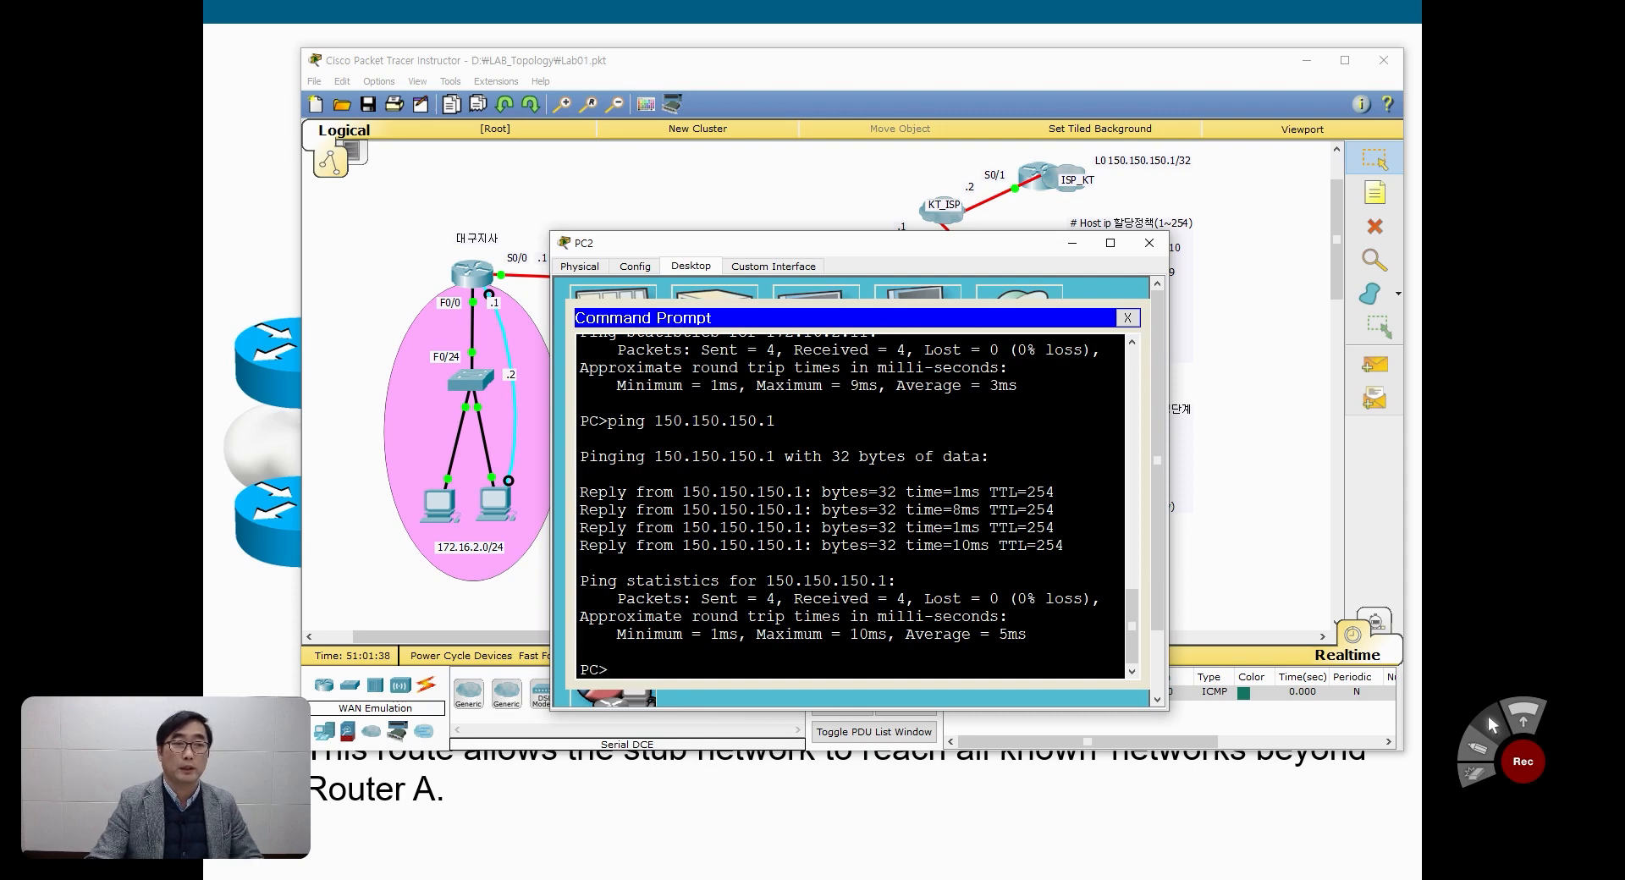
Step: Uncover the topology to trace PC2's paths to 172.16.2.0/24 and 150.150.150.1, and close PC2's Command Prompt and window
{"action": "left_click_drag", "start_coordinate": [843, 245], "coordinate": [1210, 341]}
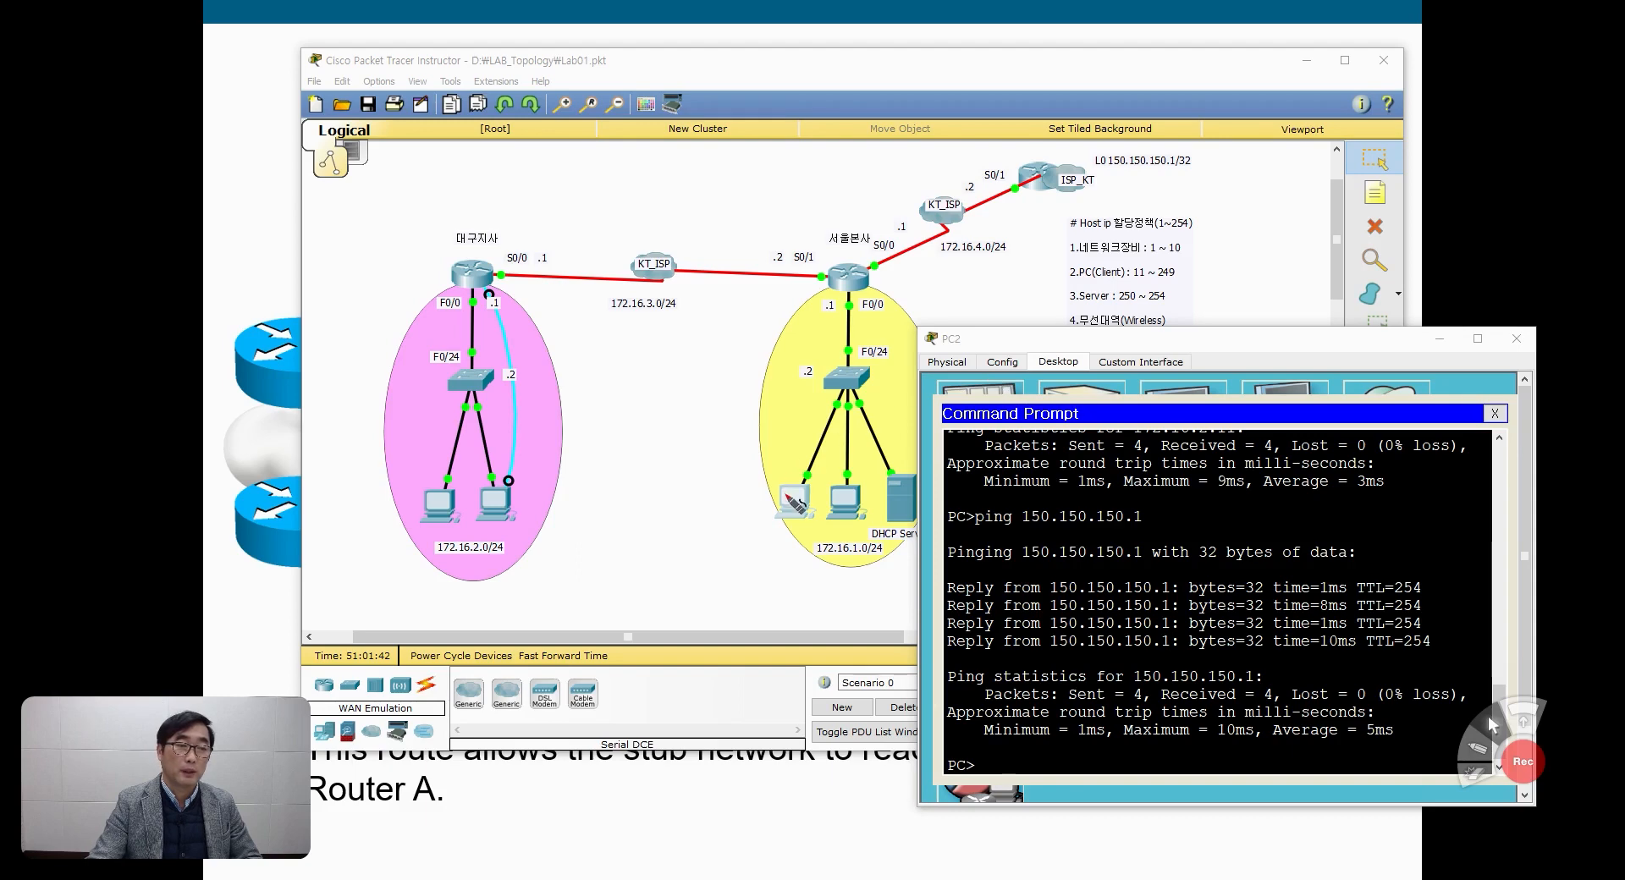
{"action": "mouse_move", "coordinate": [787, 495]}
{"action": "left_mouse_down"}
{"action": "mouse_move", "coordinate": [834, 278]}
{"action": "mouse_move", "coordinate": [516, 259]}
{"action": "mouse_move", "coordinate": [436, 474]}
{"action": "mouse_move", "coordinate": [451, 467]}
{"action": "left_mouse_up"}
{"action": "mouse_move", "coordinate": [410, 398]}
{"action": "left_mouse_down"}
{"action": "mouse_move", "coordinate": [395, 420]}
{"action": "mouse_move", "coordinate": [410, 401]}
{"action": "mouse_move", "coordinate": [430, 418]}
{"action": "left_mouse_up"}
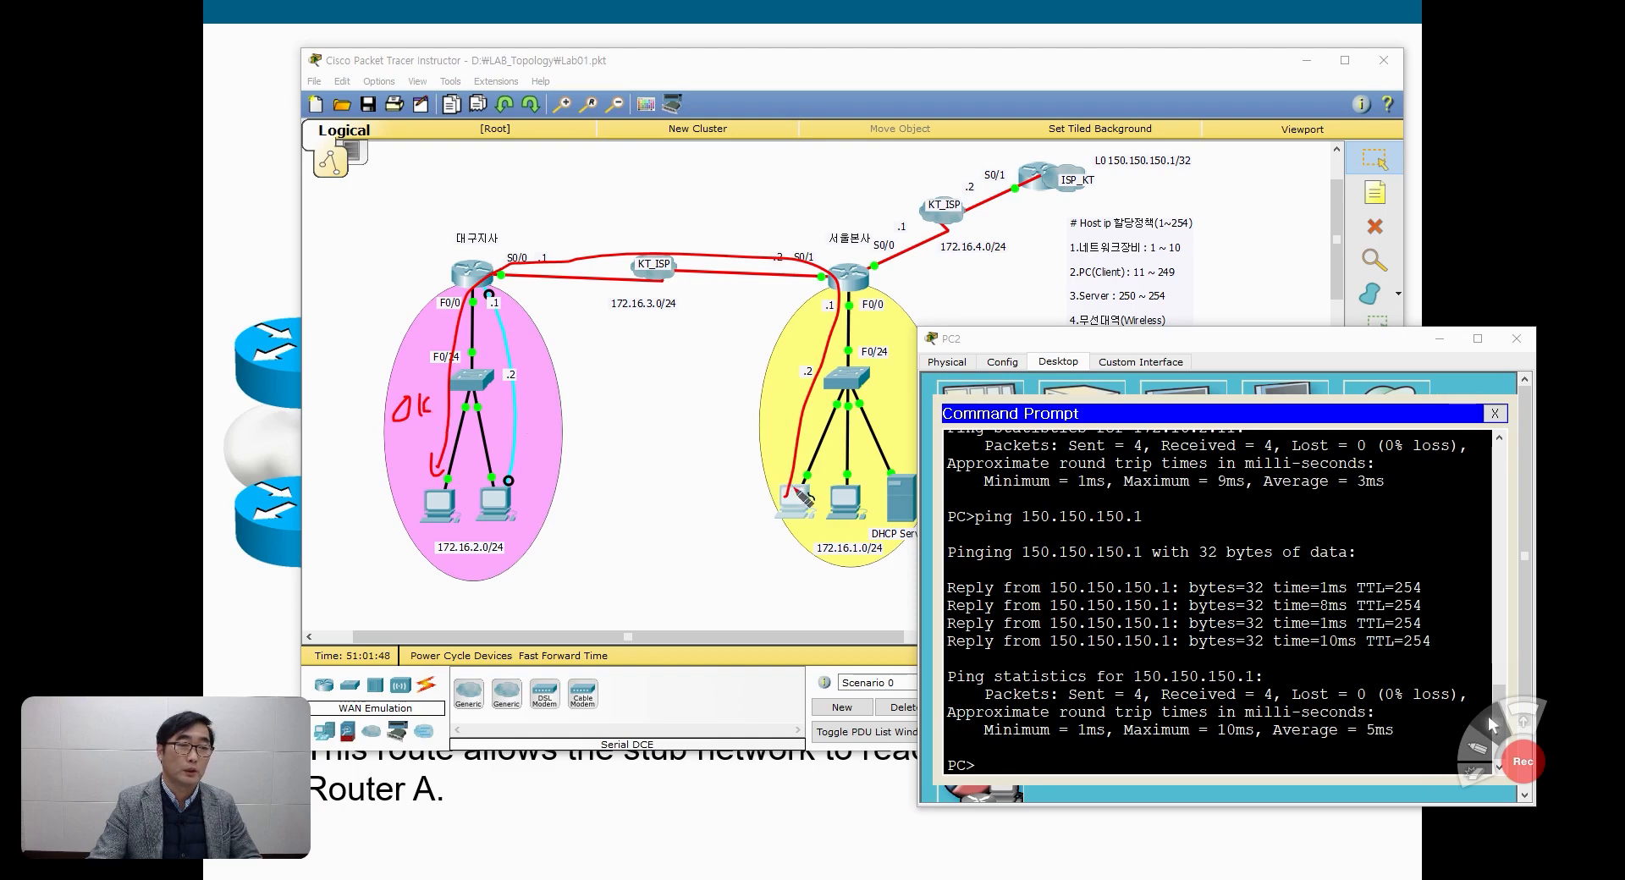
{"action": "mouse_move", "coordinate": [789, 493]}
{"action": "left_mouse_down"}
{"action": "mouse_move", "coordinate": [829, 310]}
{"action": "mouse_move", "coordinate": [927, 175]}
{"action": "mouse_move", "coordinate": [1098, 144]}
{"action": "mouse_move", "coordinate": [1094, 168]}
{"action": "mouse_move", "coordinate": [1254, 173]}
{"action": "left_mouse_up"}
{"action": "left_click", "coordinate": [1233, 170]}
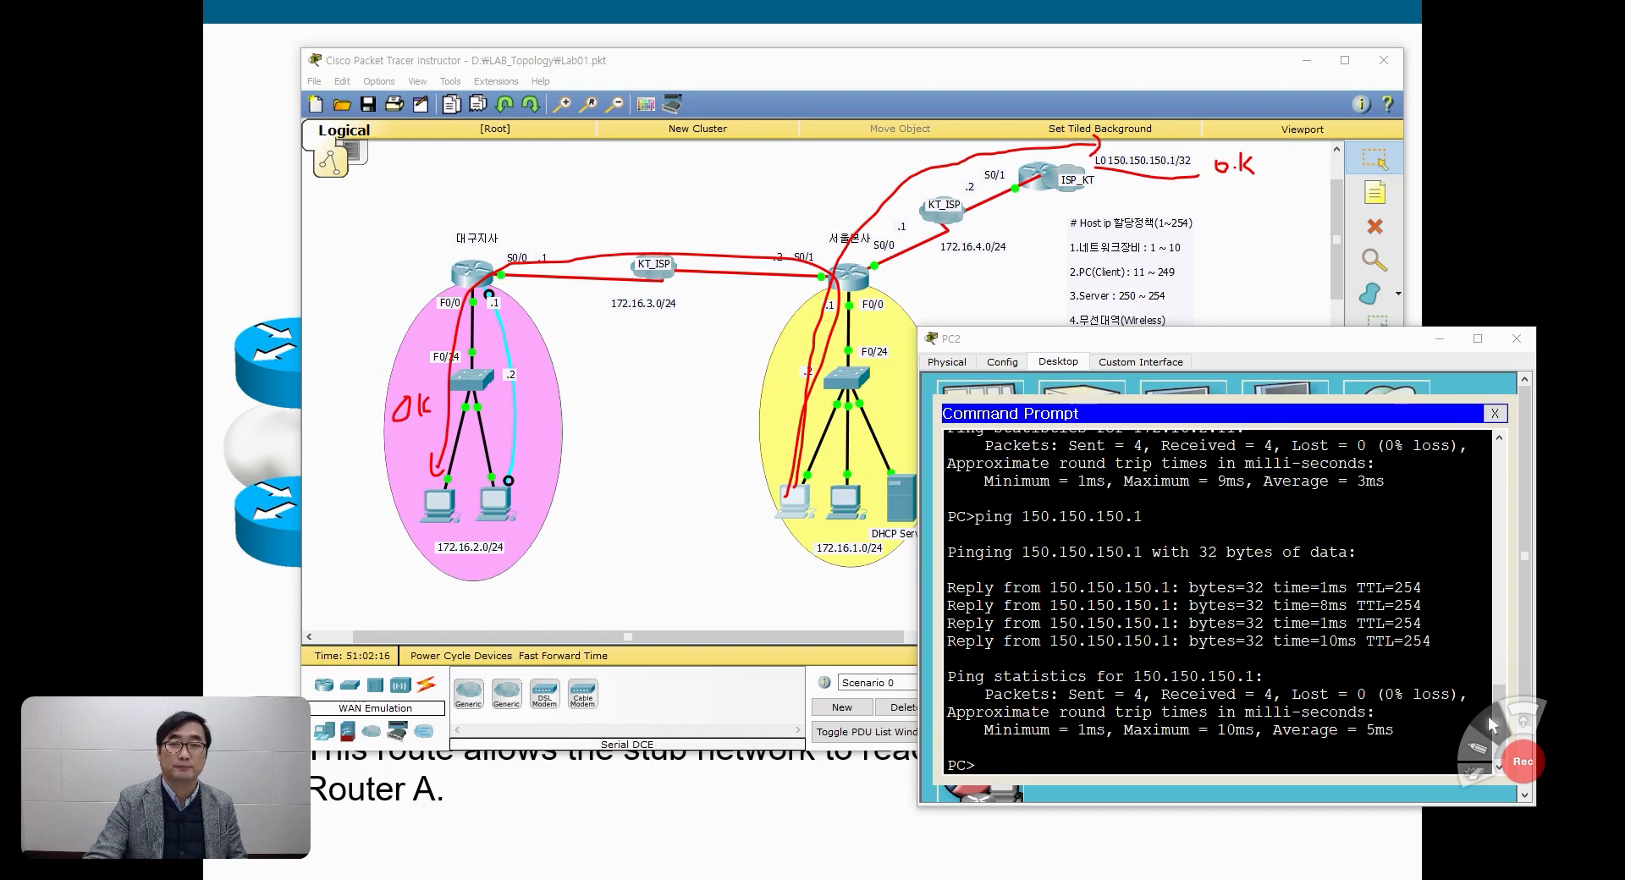
{"action": "key", "text": "Escape"}
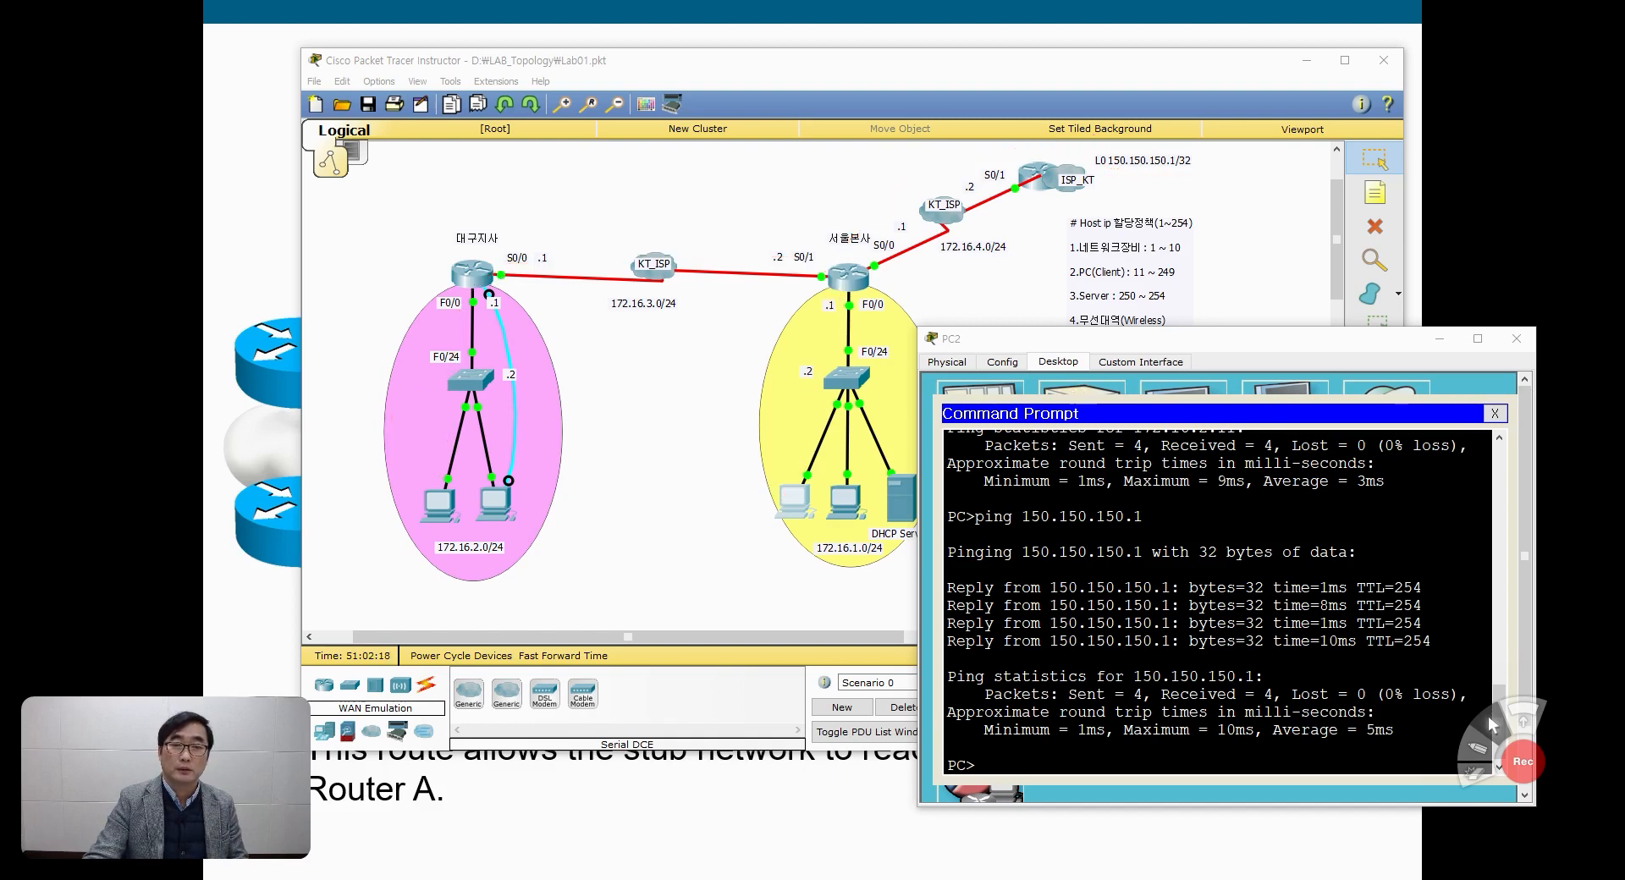
{"action": "left_click", "coordinate": [1495, 413]}
{"action": "left_click", "coordinate": [1517, 339]}
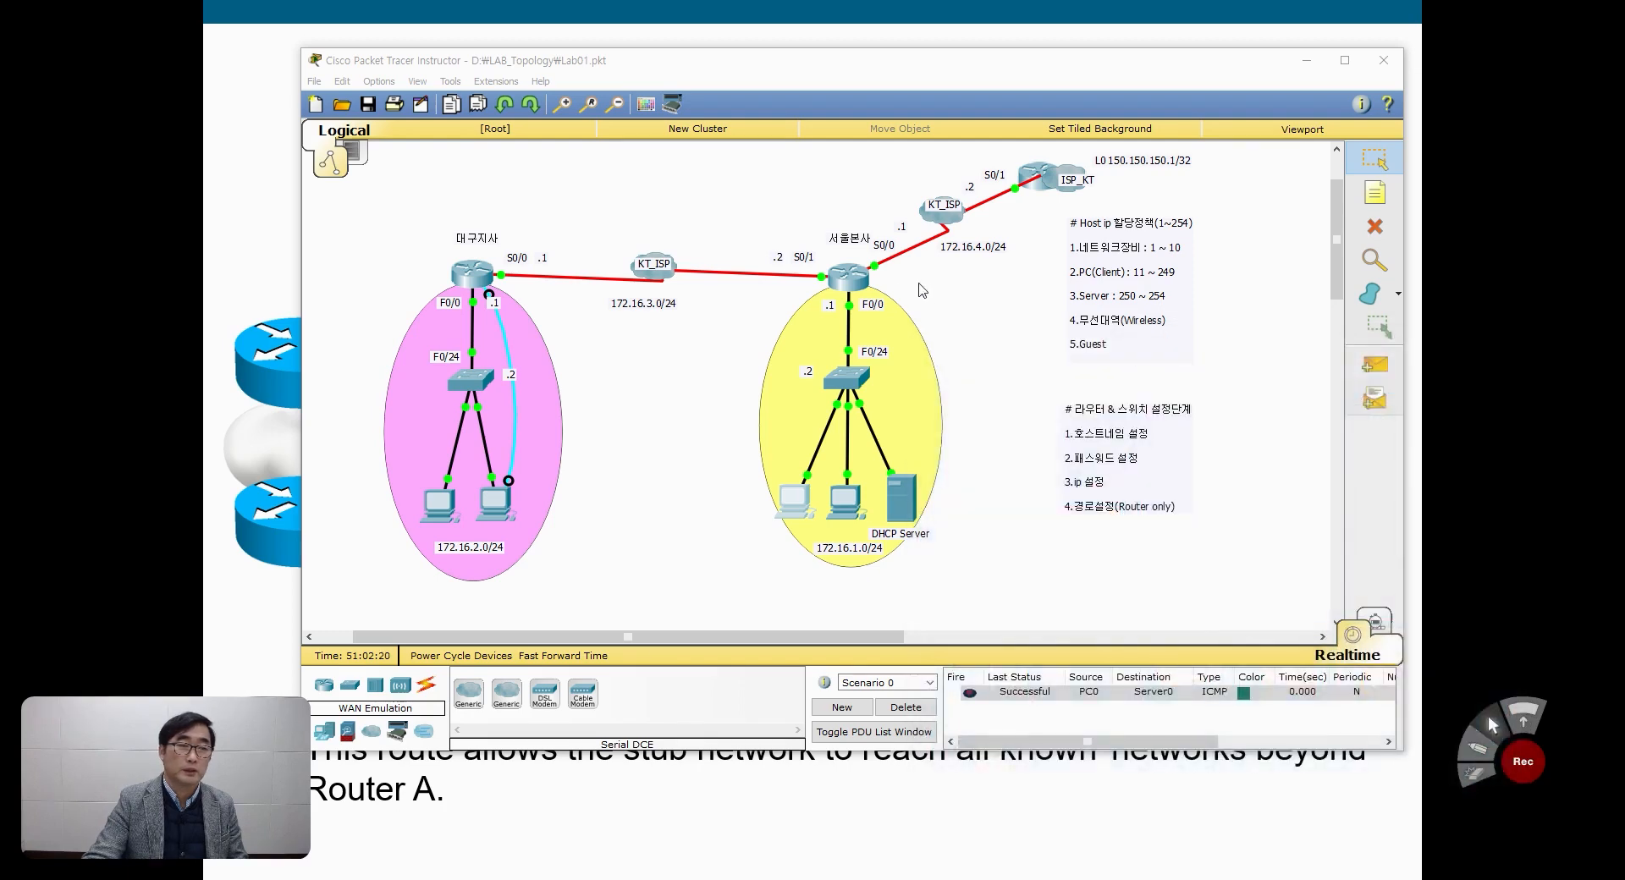
Step: Reopen the Seoul_RO console, widen it, and review the default route and the 172.16.2.0 static route
{"action": "left_click", "coordinate": [844, 284]}
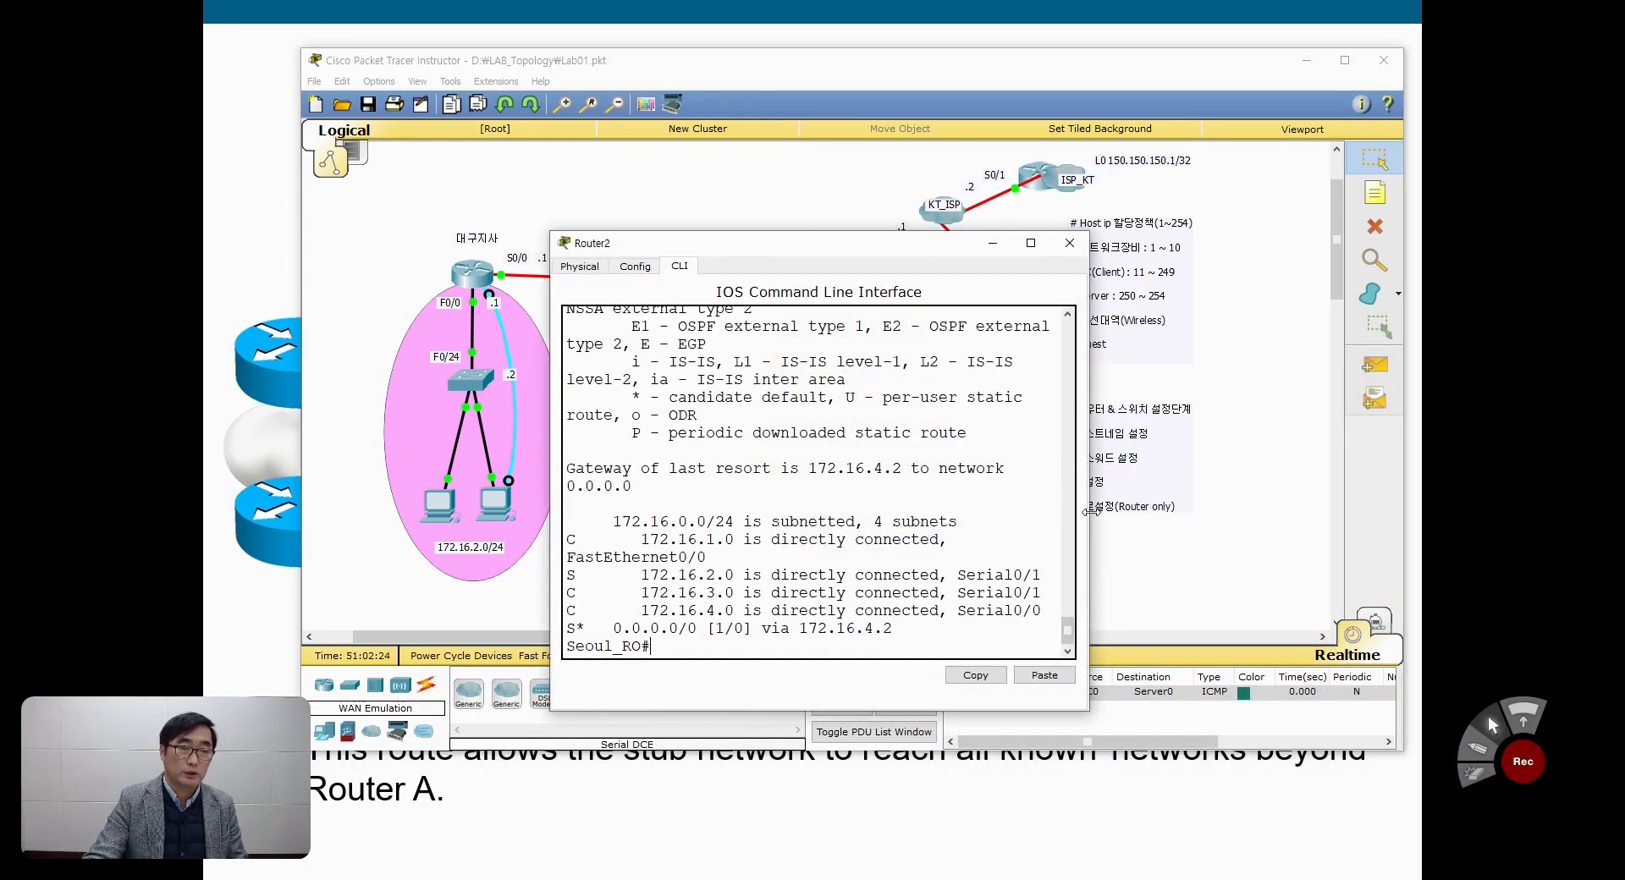
{"action": "left_click_drag", "start_coordinate": [1090, 512], "coordinate": [1295, 511]}
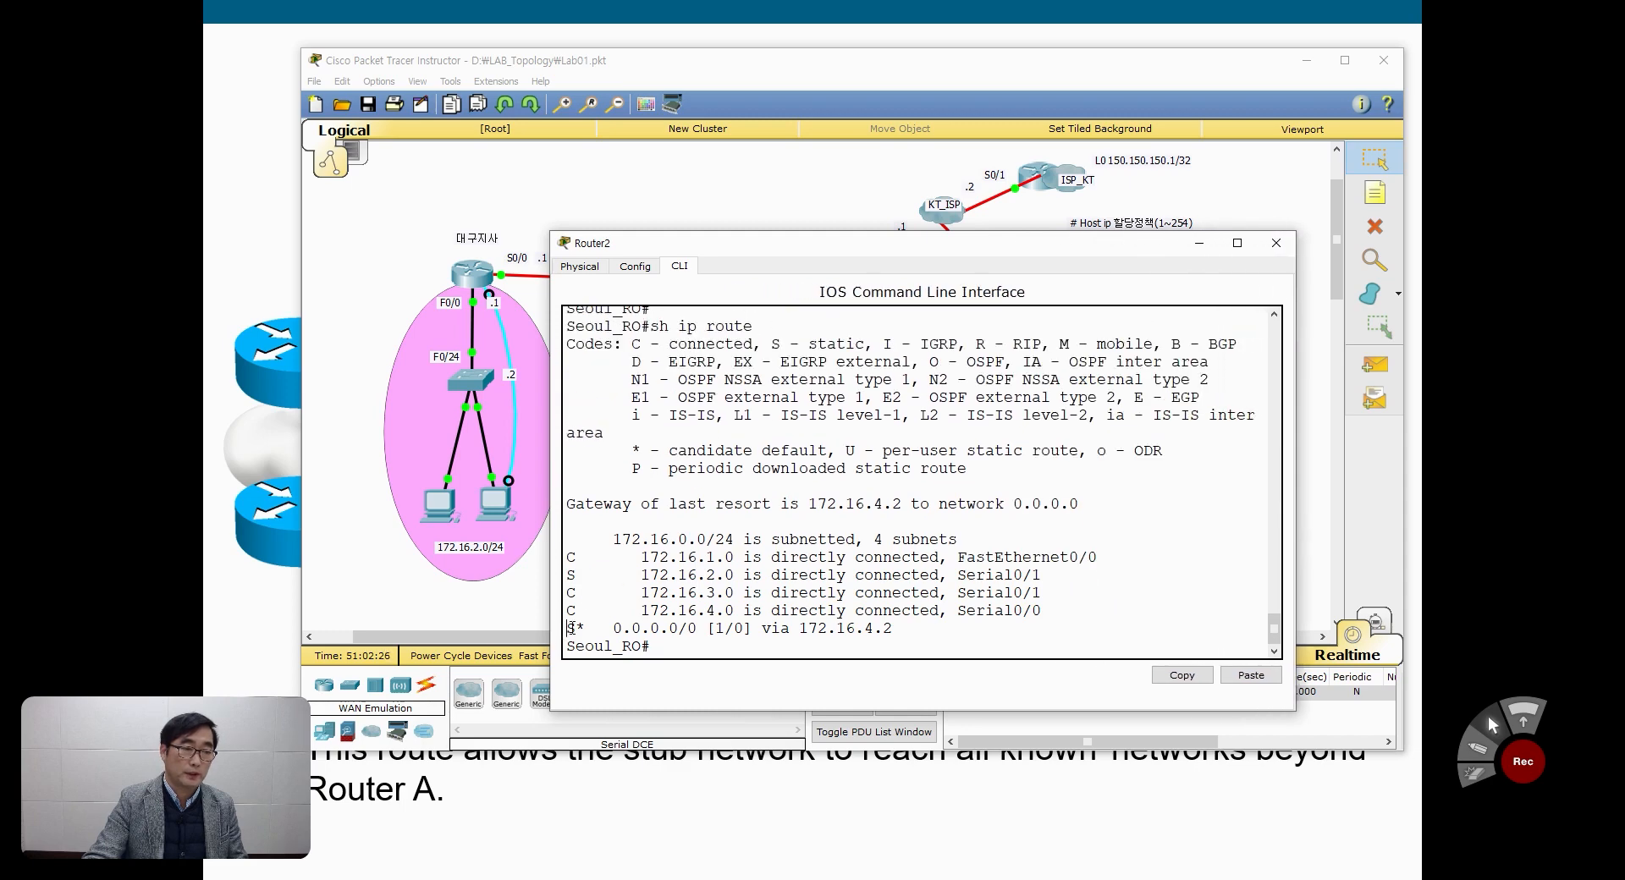
{"action": "left_click_drag", "start_coordinate": [570, 628], "coordinate": [881, 640]}
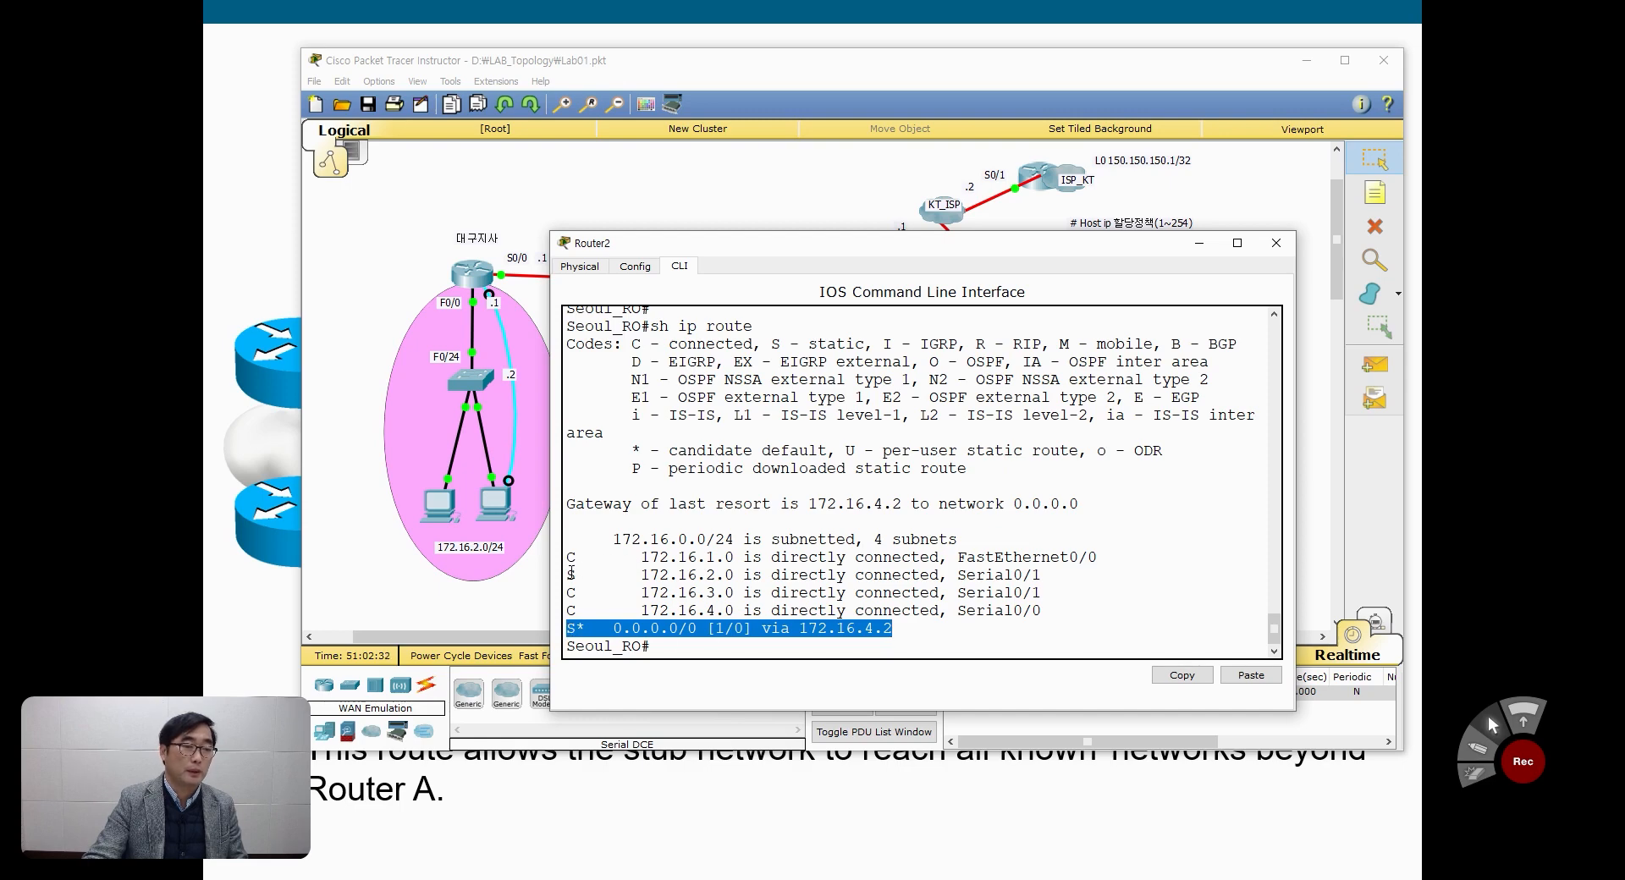
{"action": "left_click_drag", "start_coordinate": [569, 575], "coordinate": [1061, 581]}
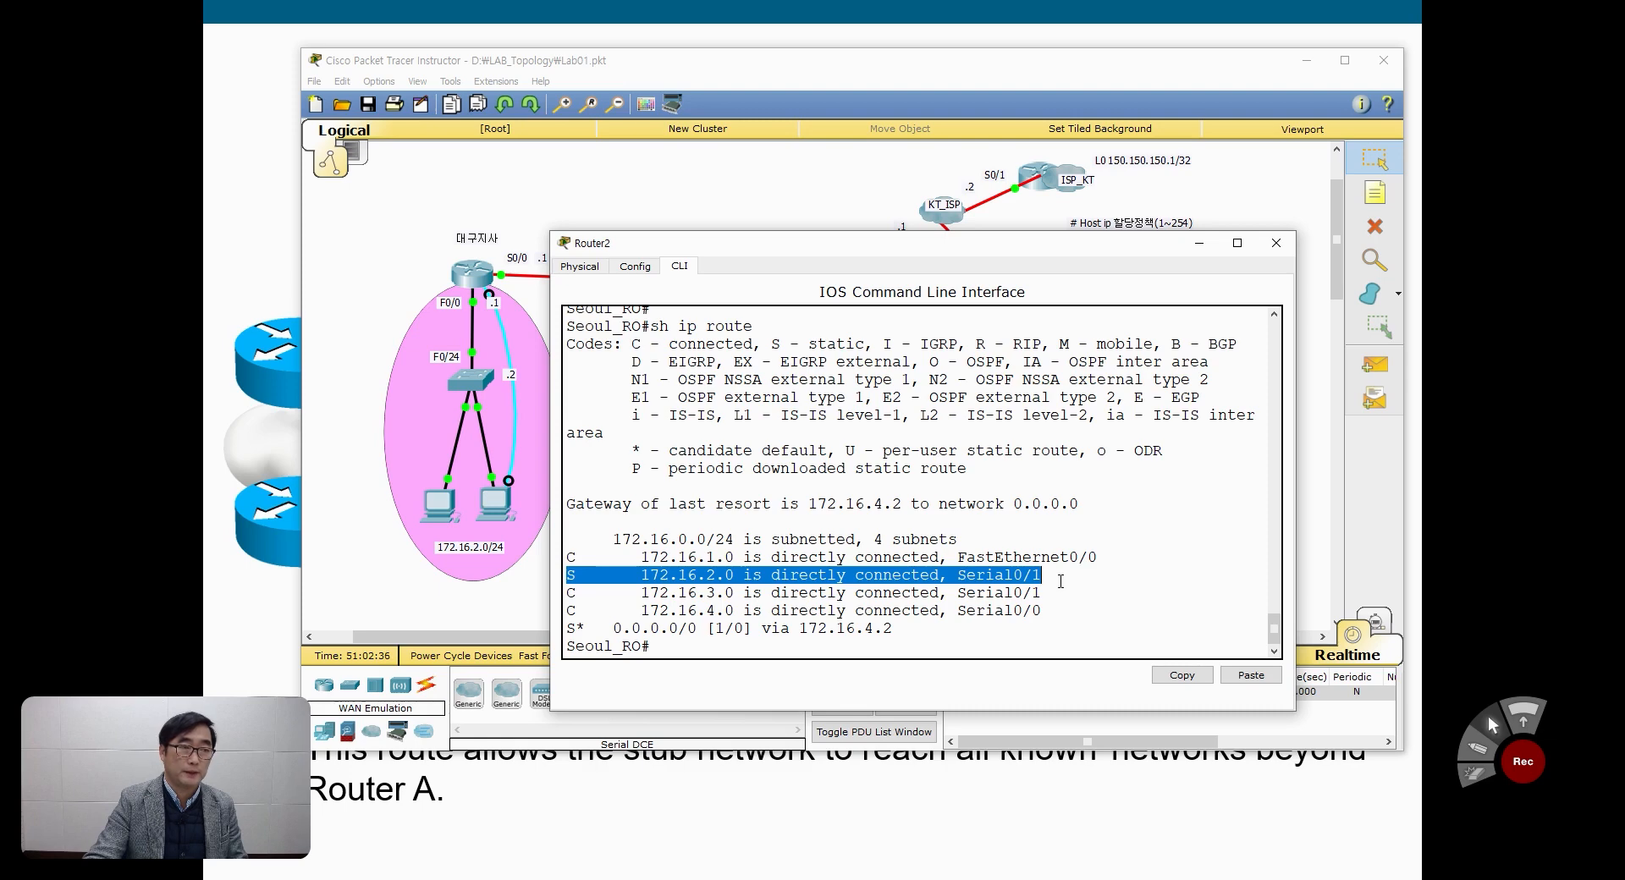
Step: Open the console of the 대구지사 router and enter privileged mode with the enable password
{"action": "left_click", "coordinate": [386, 220]}
{"action": "left_click", "coordinate": [486, 275]}
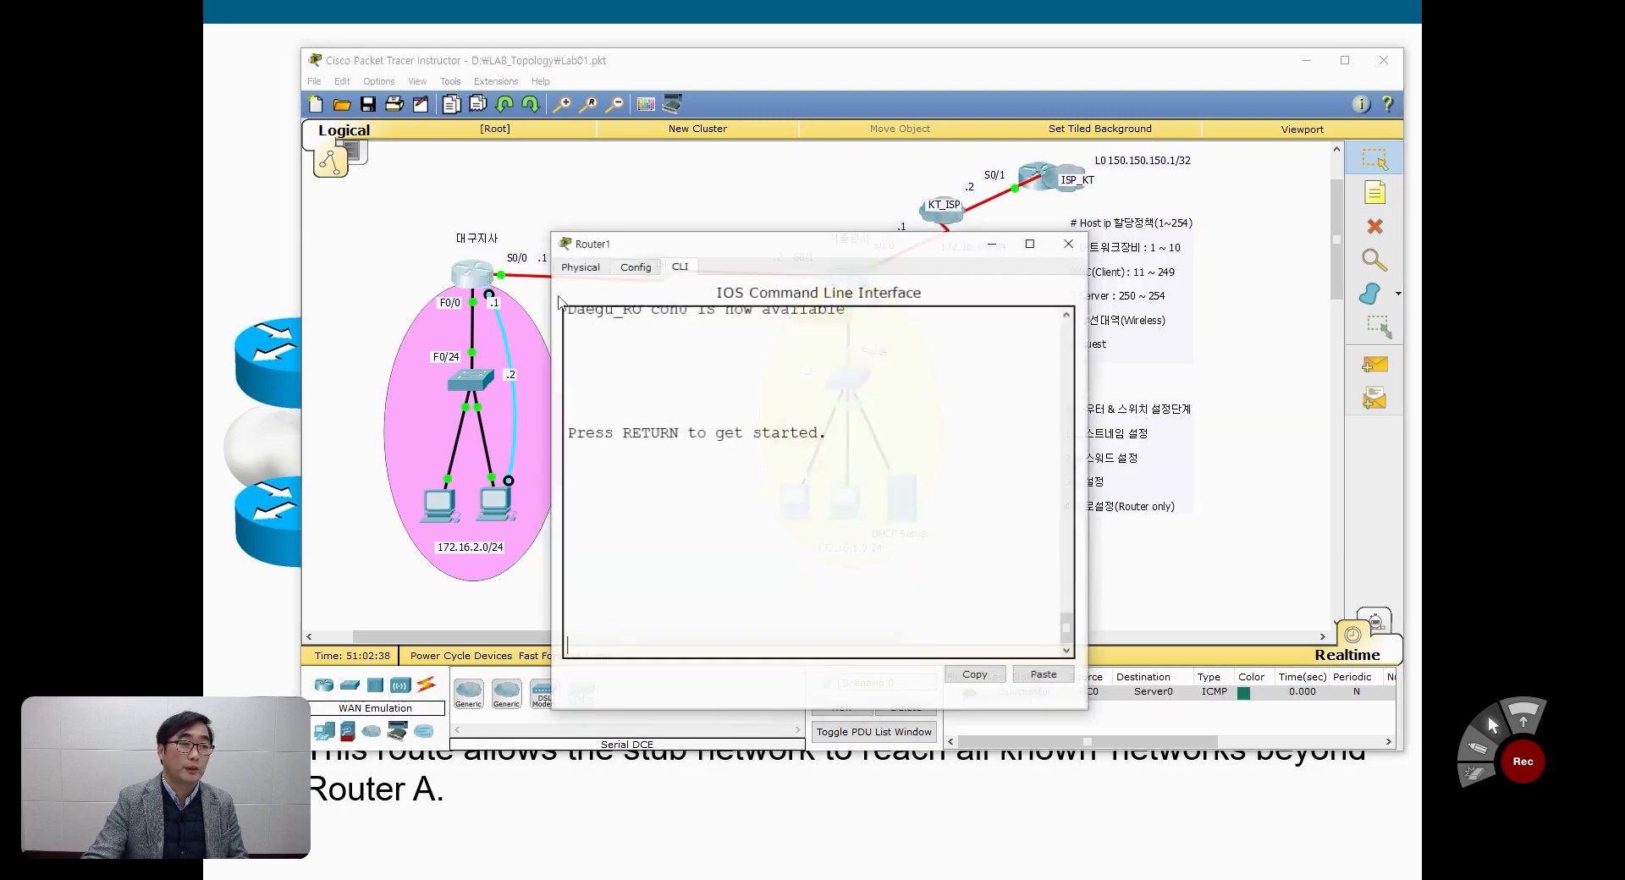
{"action": "key", "text": "Return"}
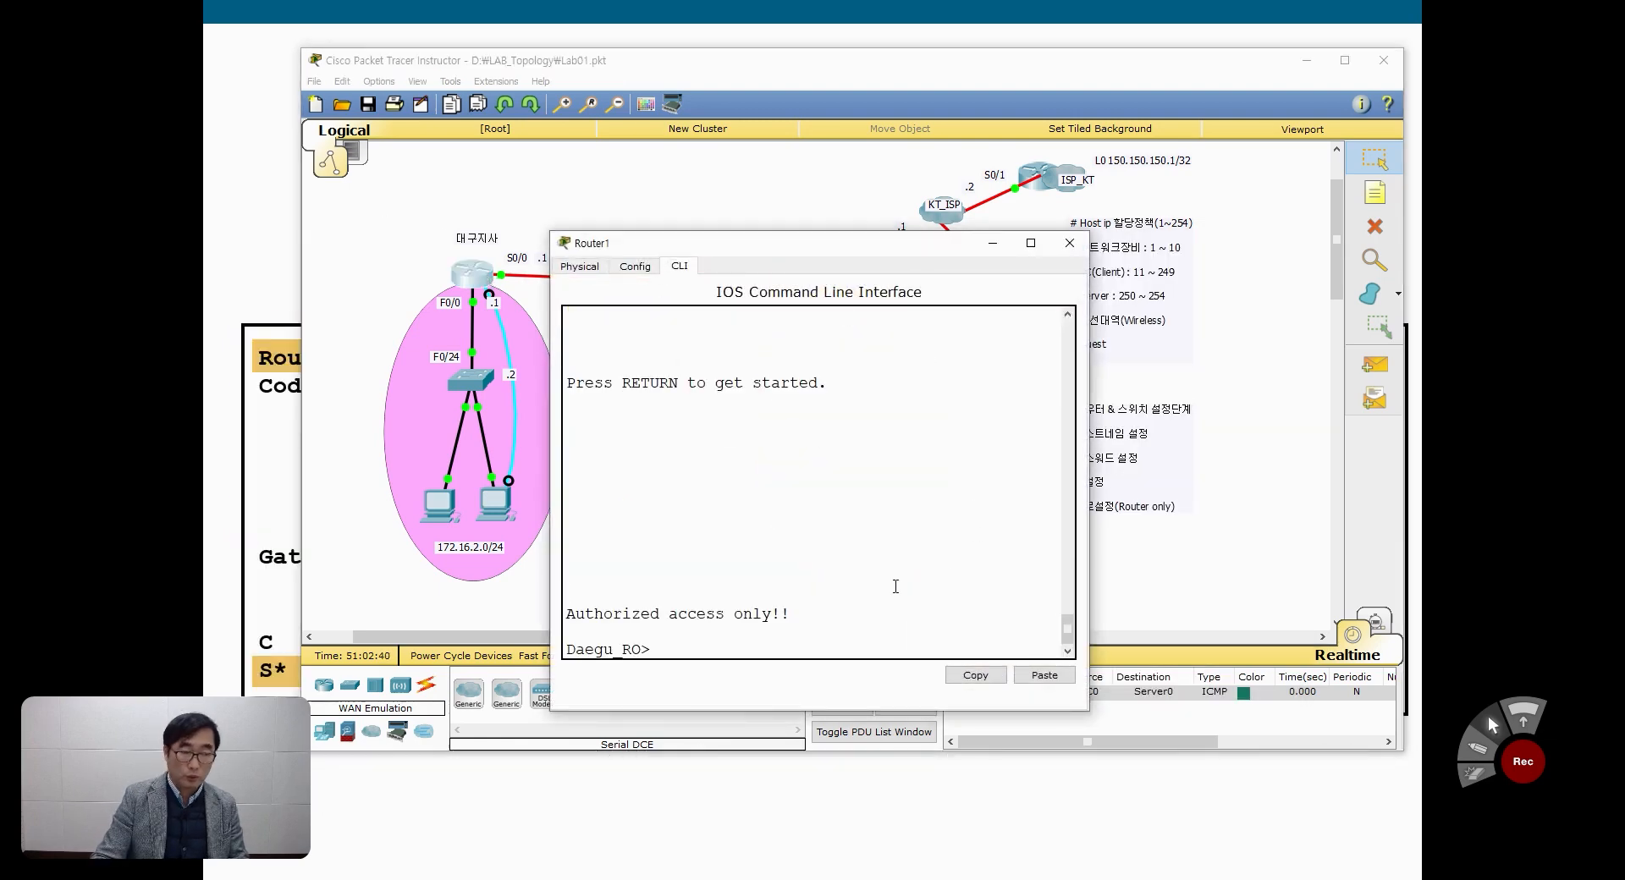
{"action": "type", "text": "en"}
{"action": "key", "text": "Return"}
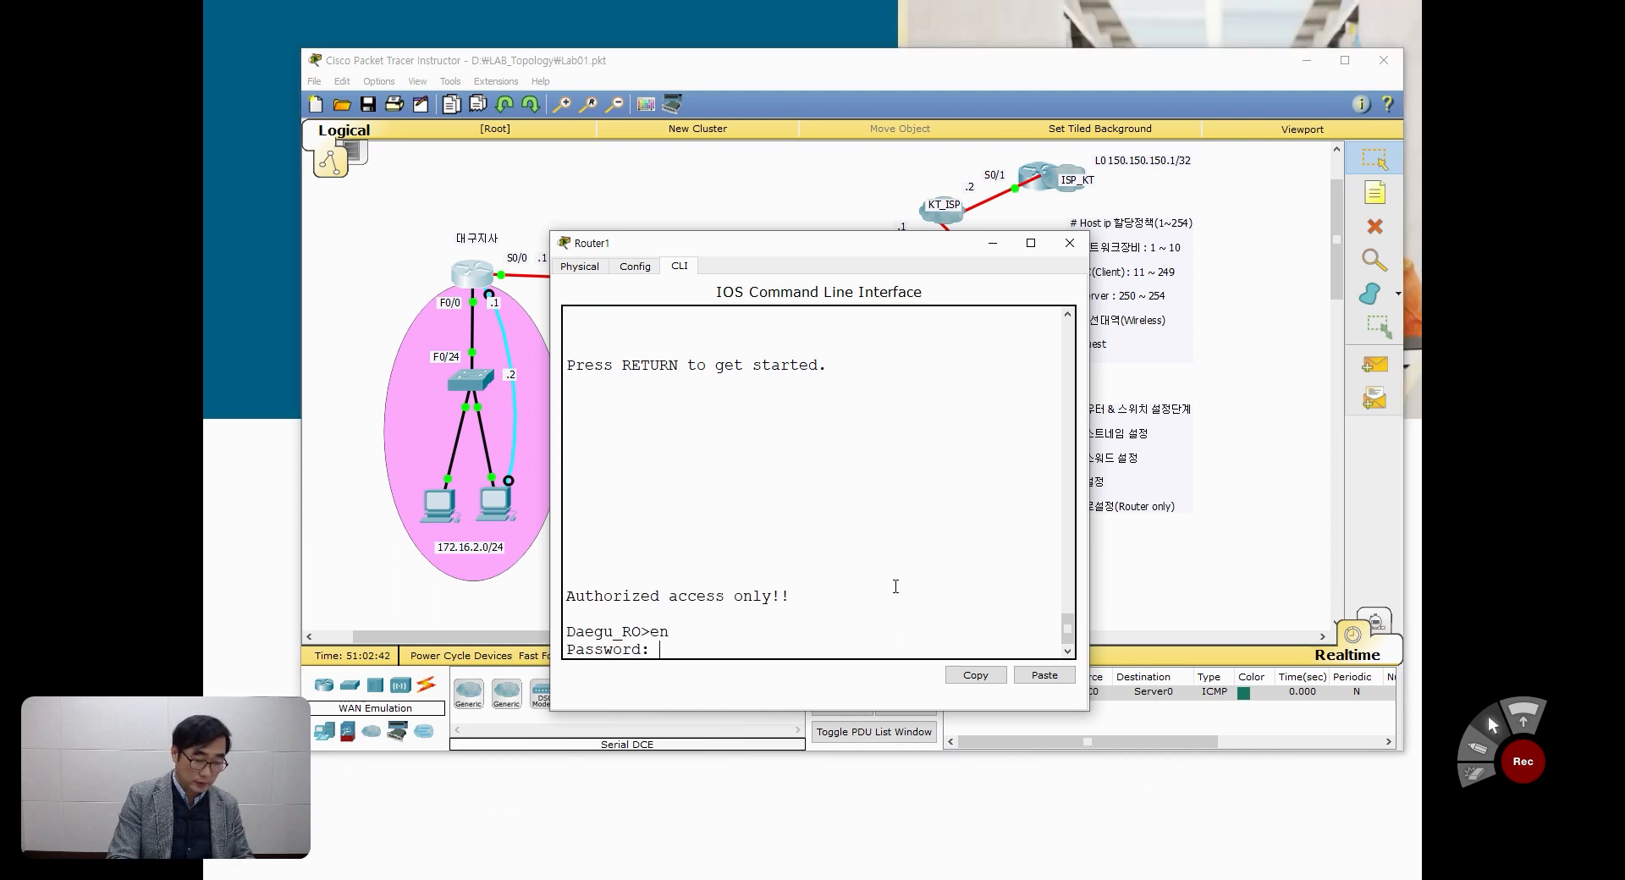
{"action": "key", "text": "Return"}
Step: Display Daegu_RO's IP routing table with sh ip ro and widen the console to read its routes
{"action": "type", "text": "sh"}
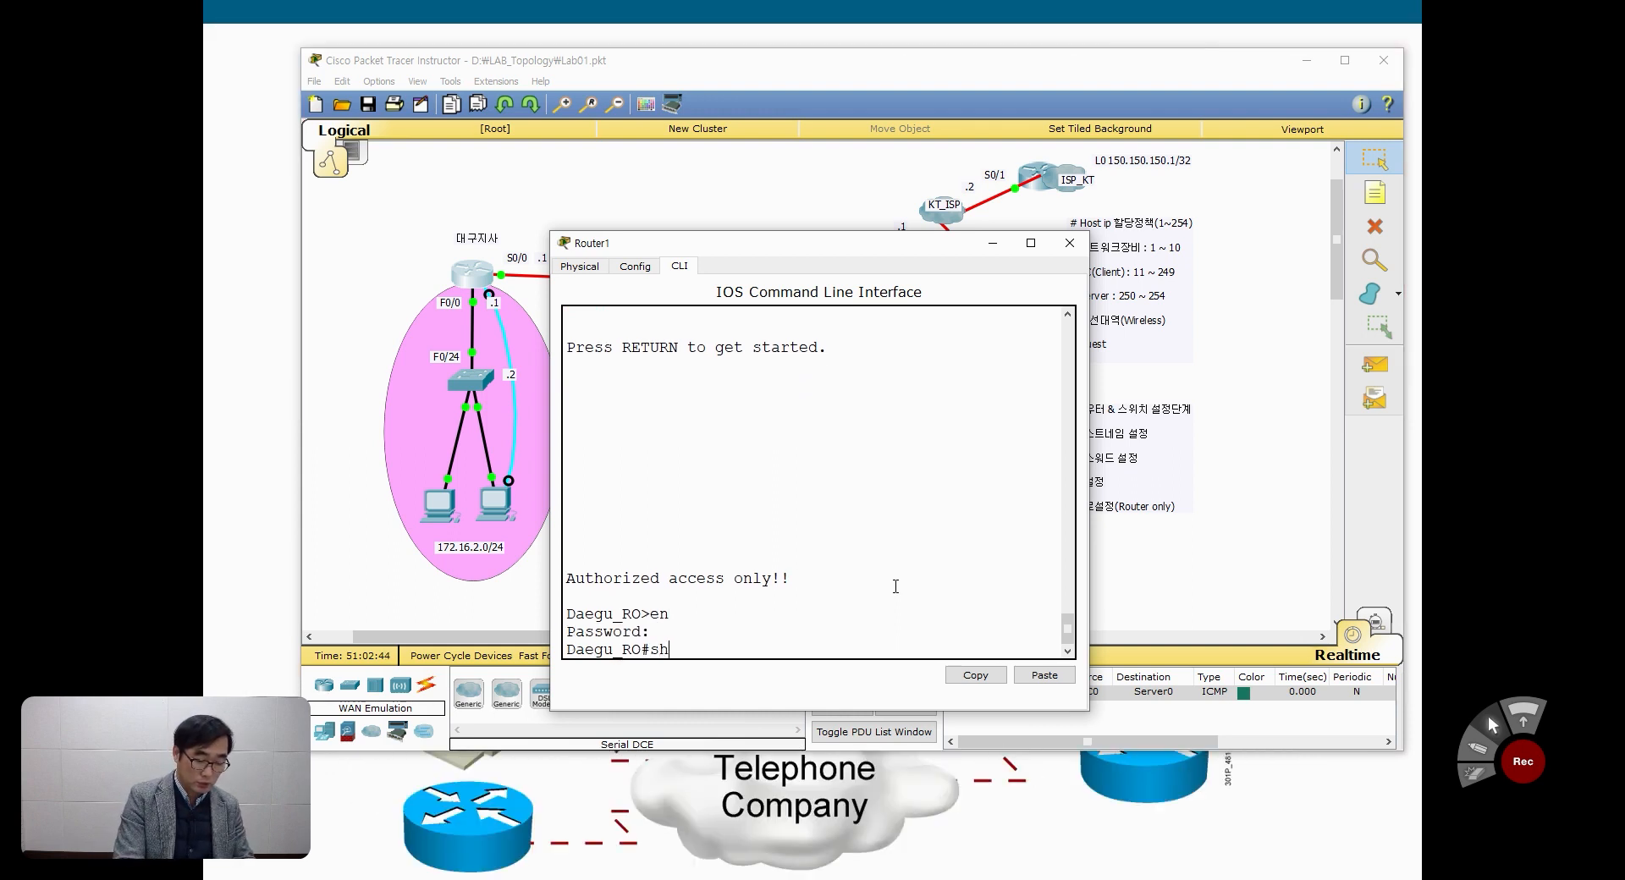
{"action": "type", "text": " ipro"}
{"action": "key", "text": "Return"}
{"action": "type", "text": "s"}
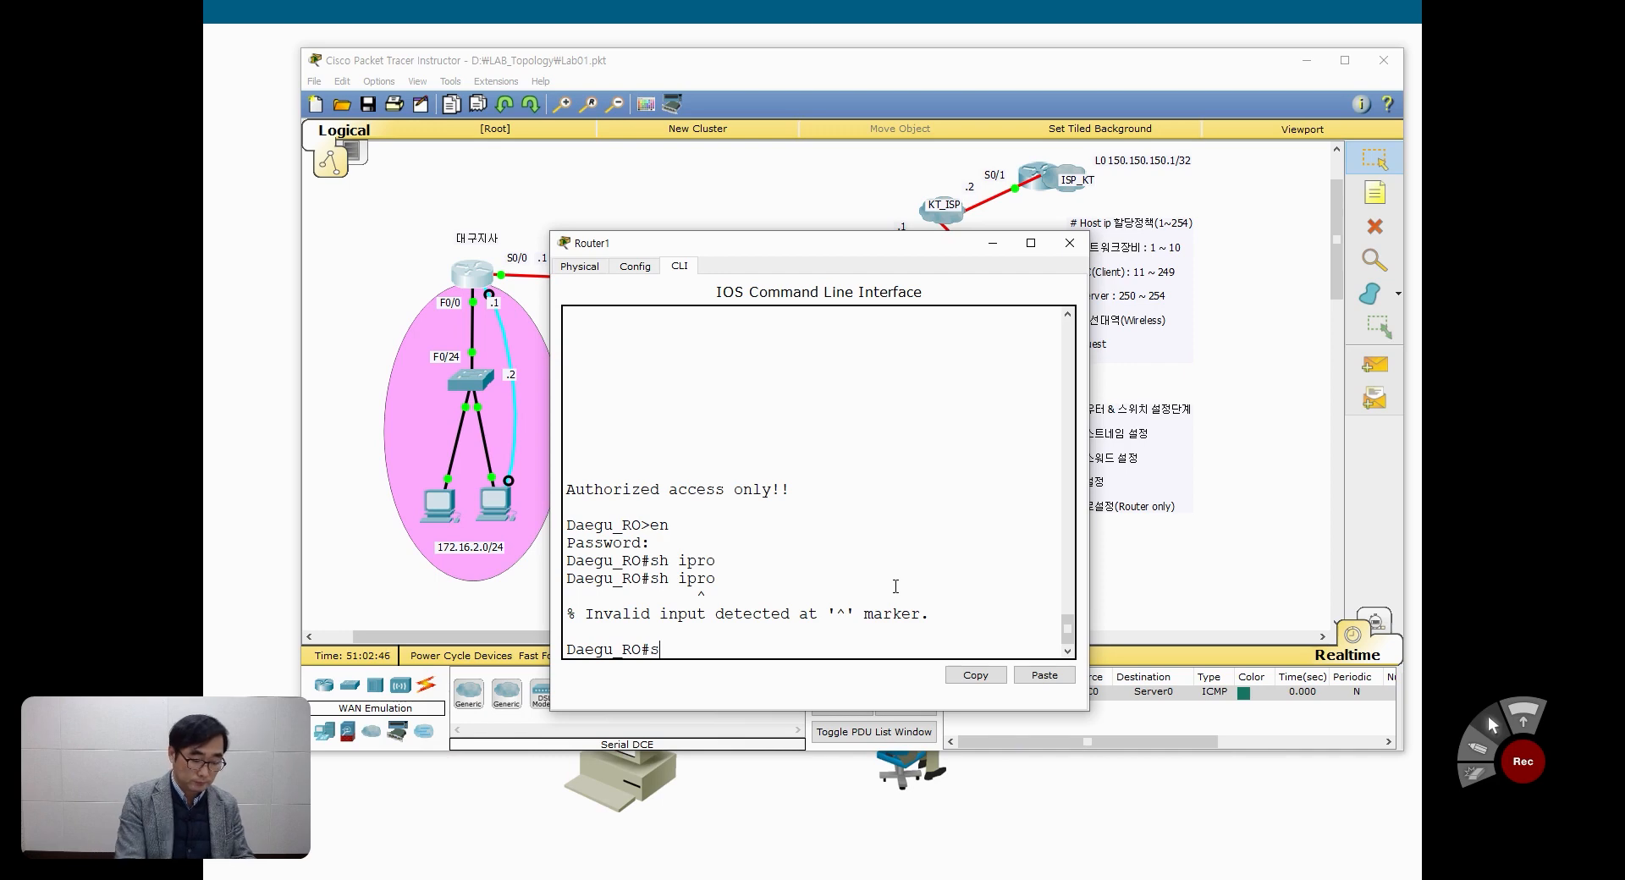
{"action": "type", "text": "h ip ro"}
{"action": "key", "text": "Return"}
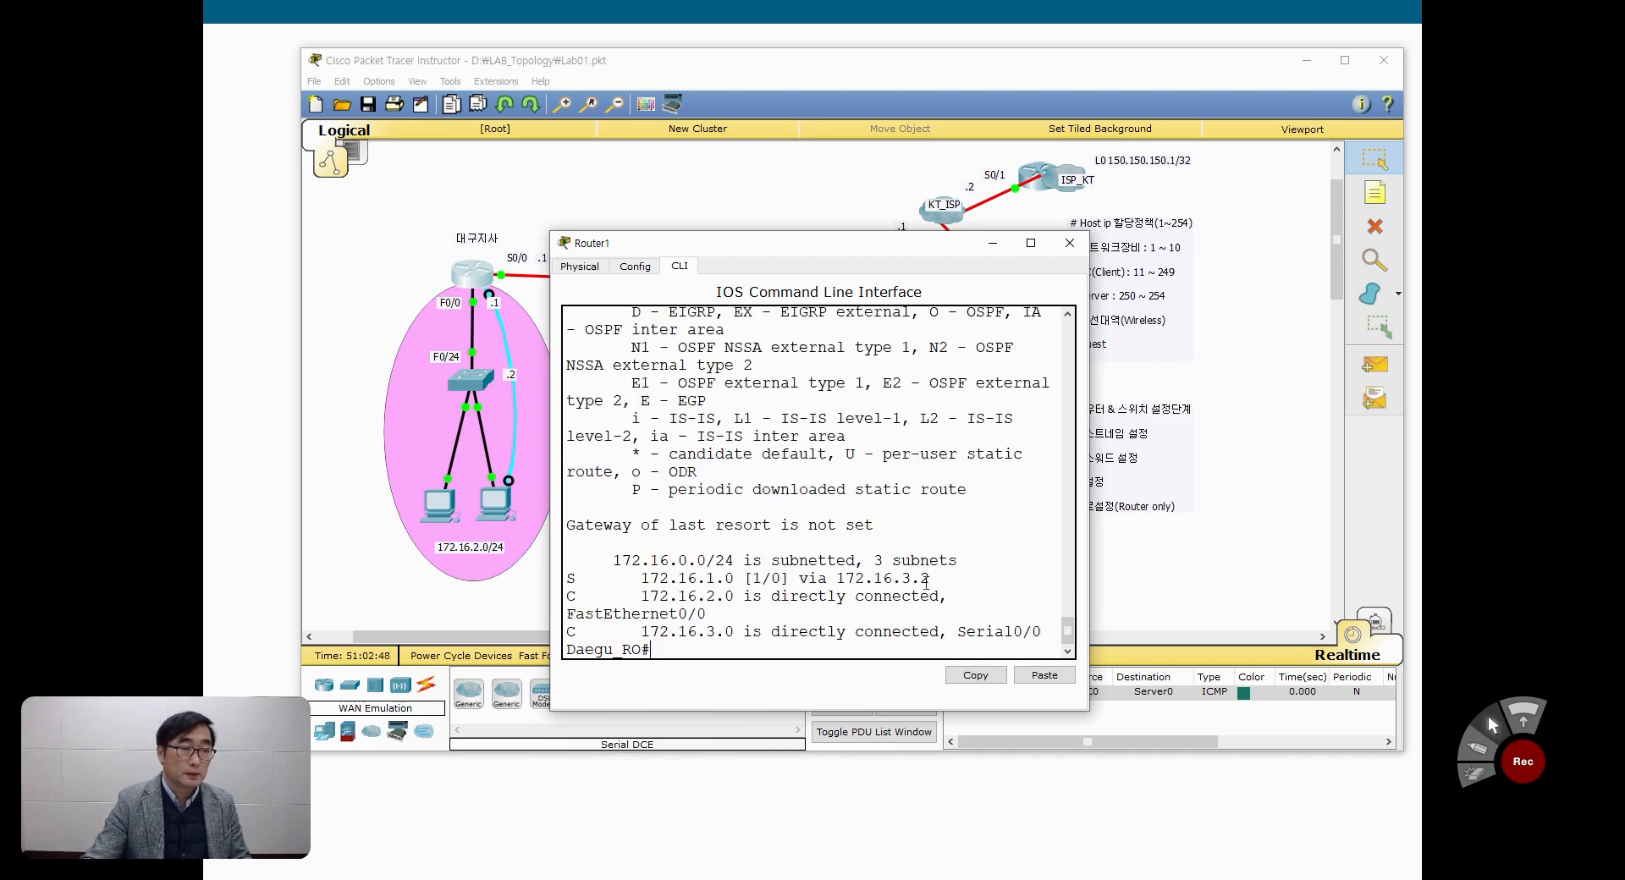
{"action": "left_click_drag", "start_coordinate": [1090, 555], "coordinate": [1228, 555]}
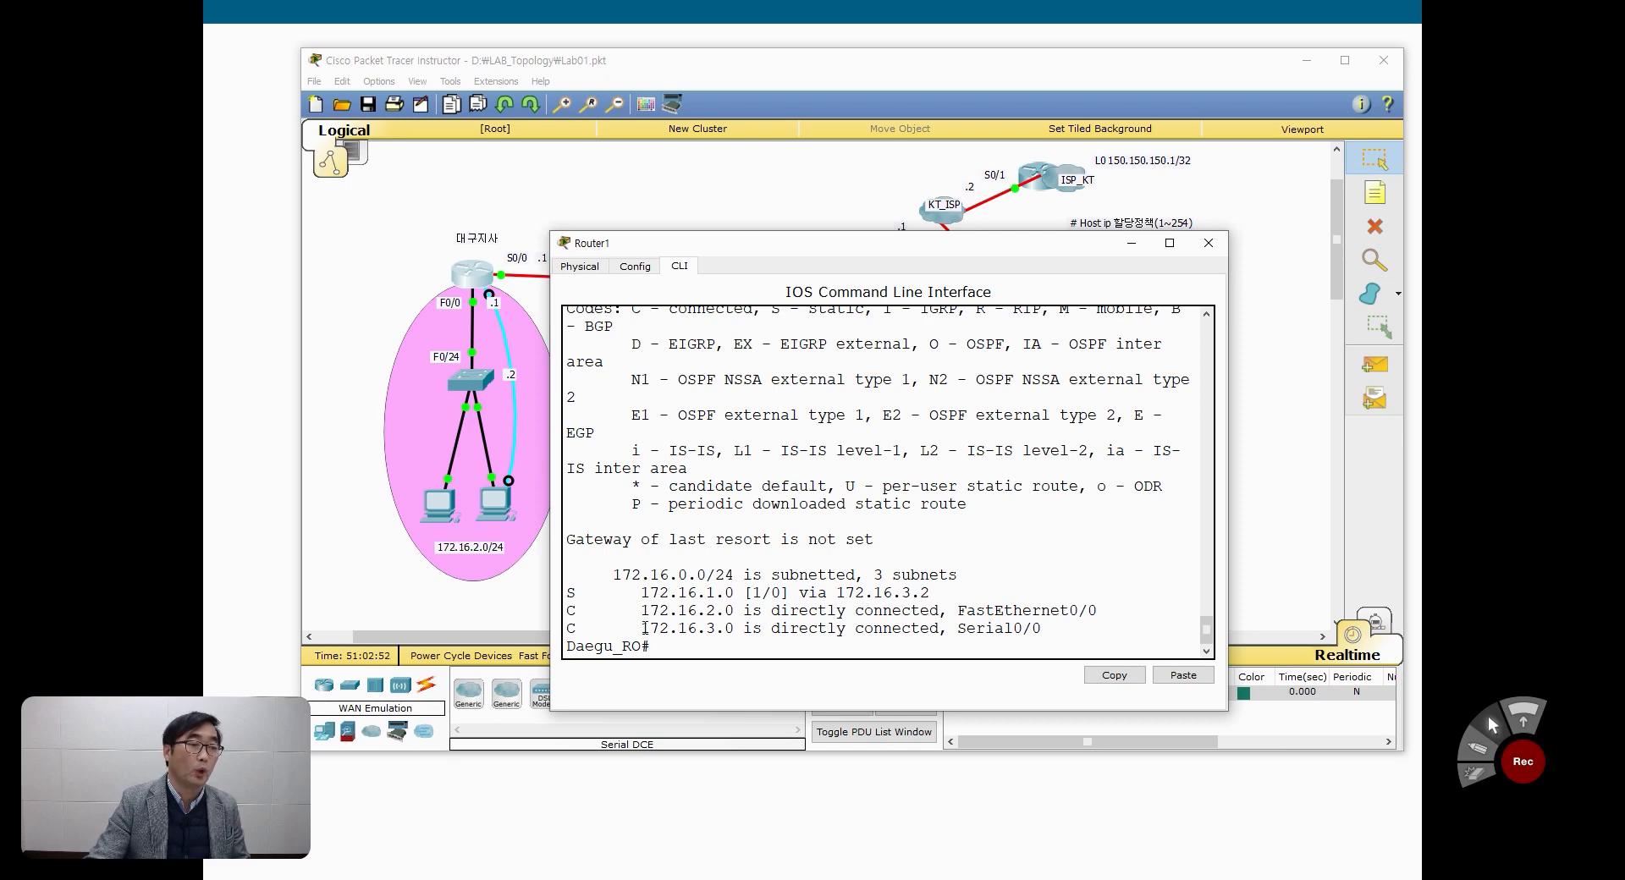
Step: Add a default route on Daegu_RO with ip route 0.0.0.0 0.0.0.0 172.16.3.2, checking the next hop in the topology
{"action": "type", "text": "conf t"}
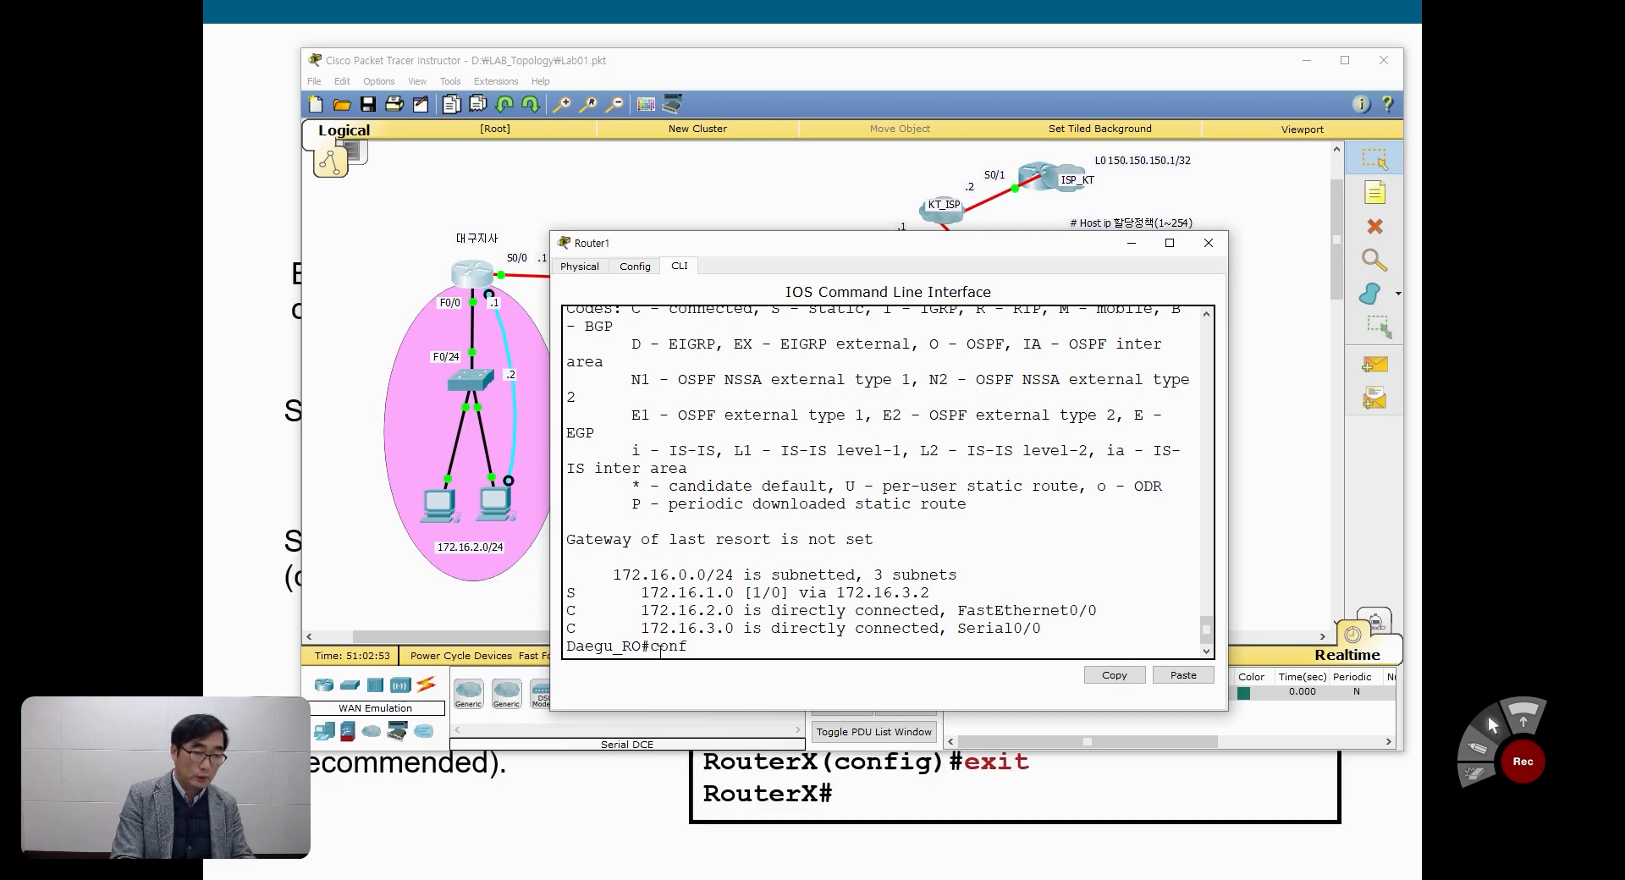
{"action": "key", "text": "Return"}
{"action": "type", "text": "ip route 0.0"}
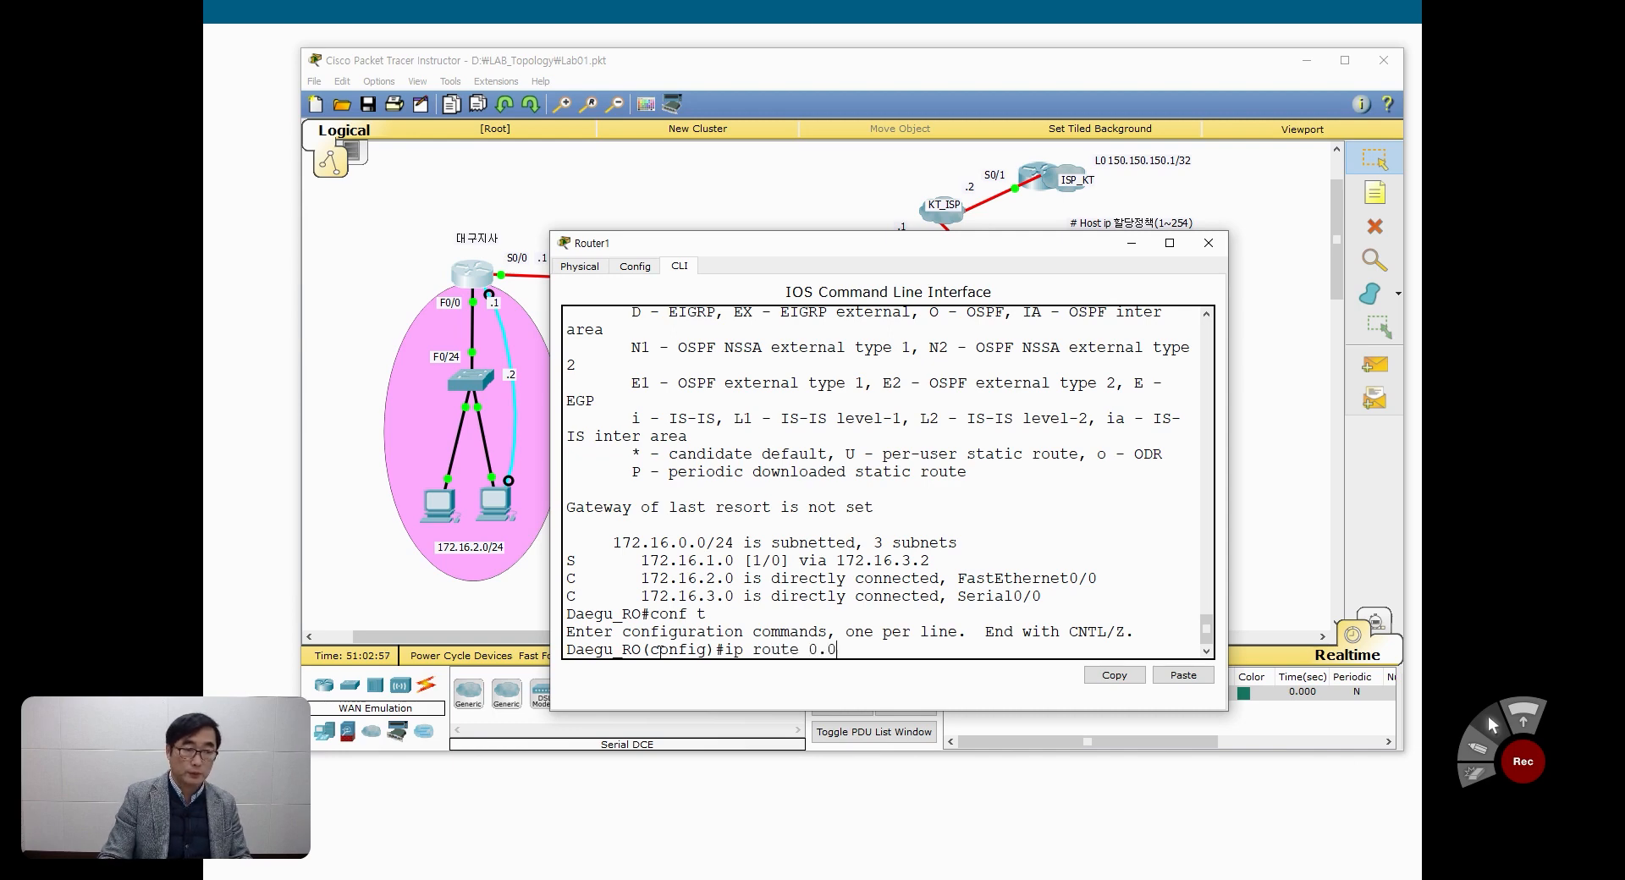
{"action": "type", "text": ".0.0 0.0.0."}
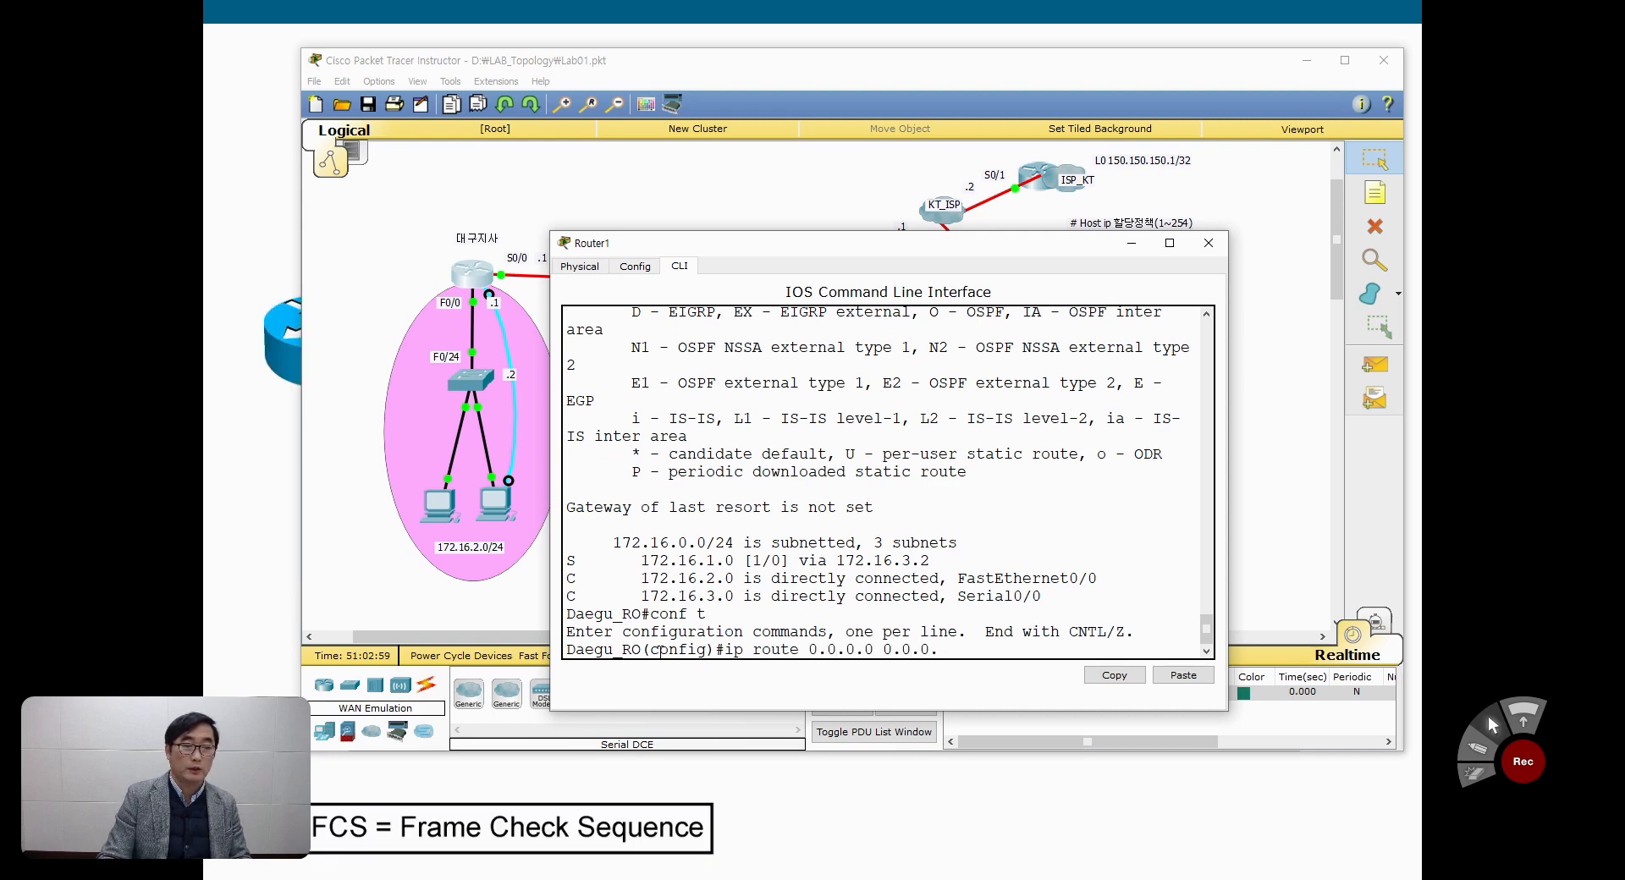
{"action": "type", "text": "0"}
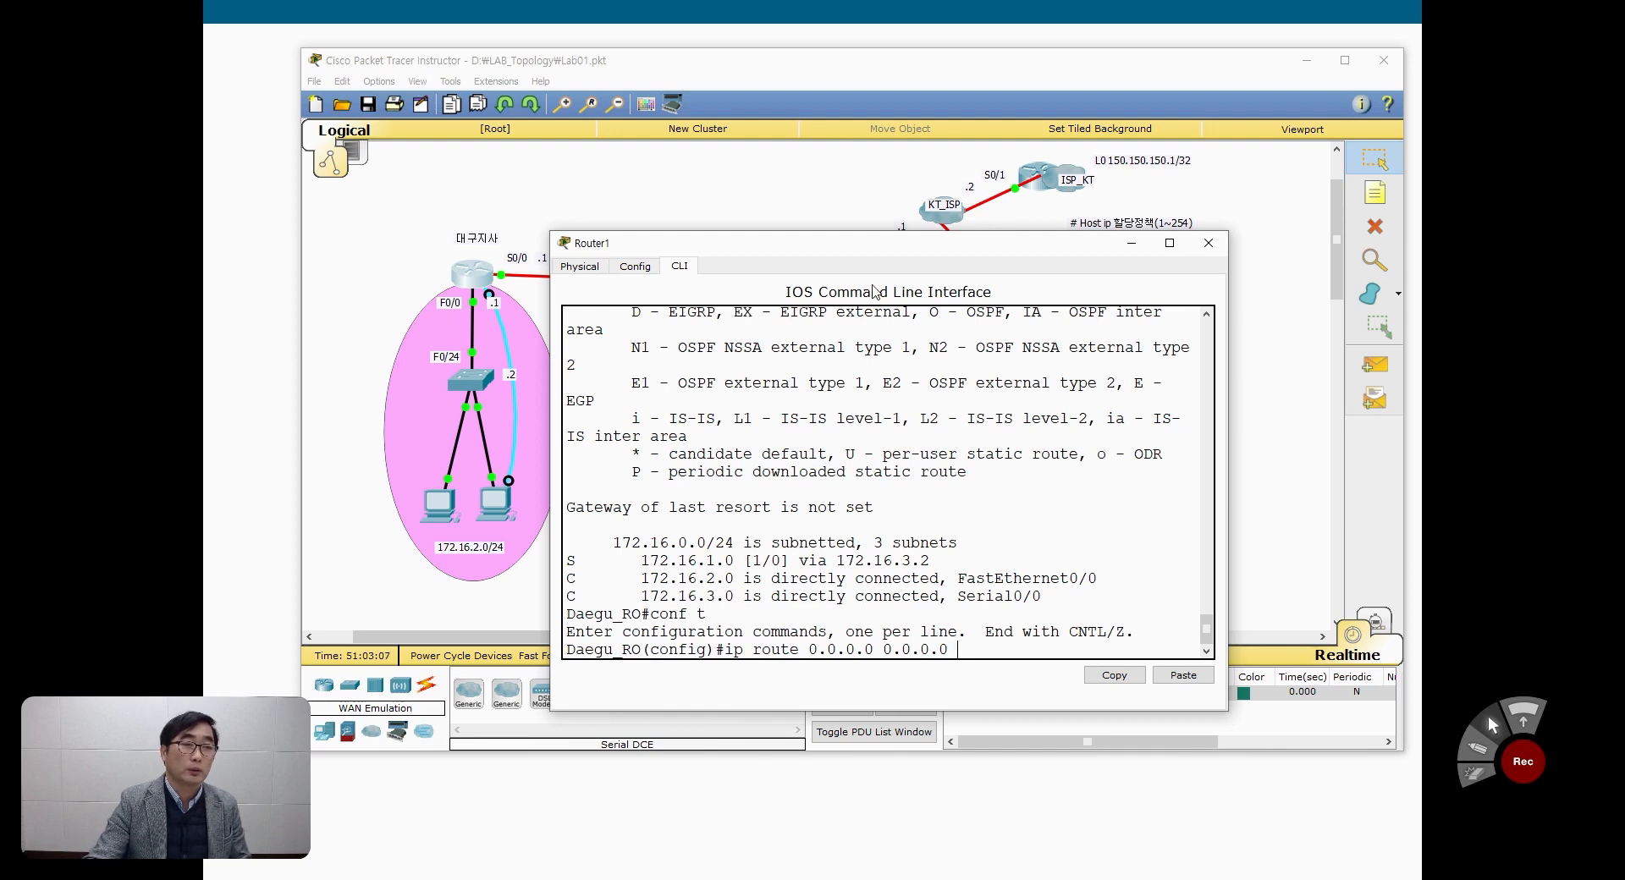
{"action": "left_click_drag", "start_coordinate": [860, 250], "coordinate": [896, 464]}
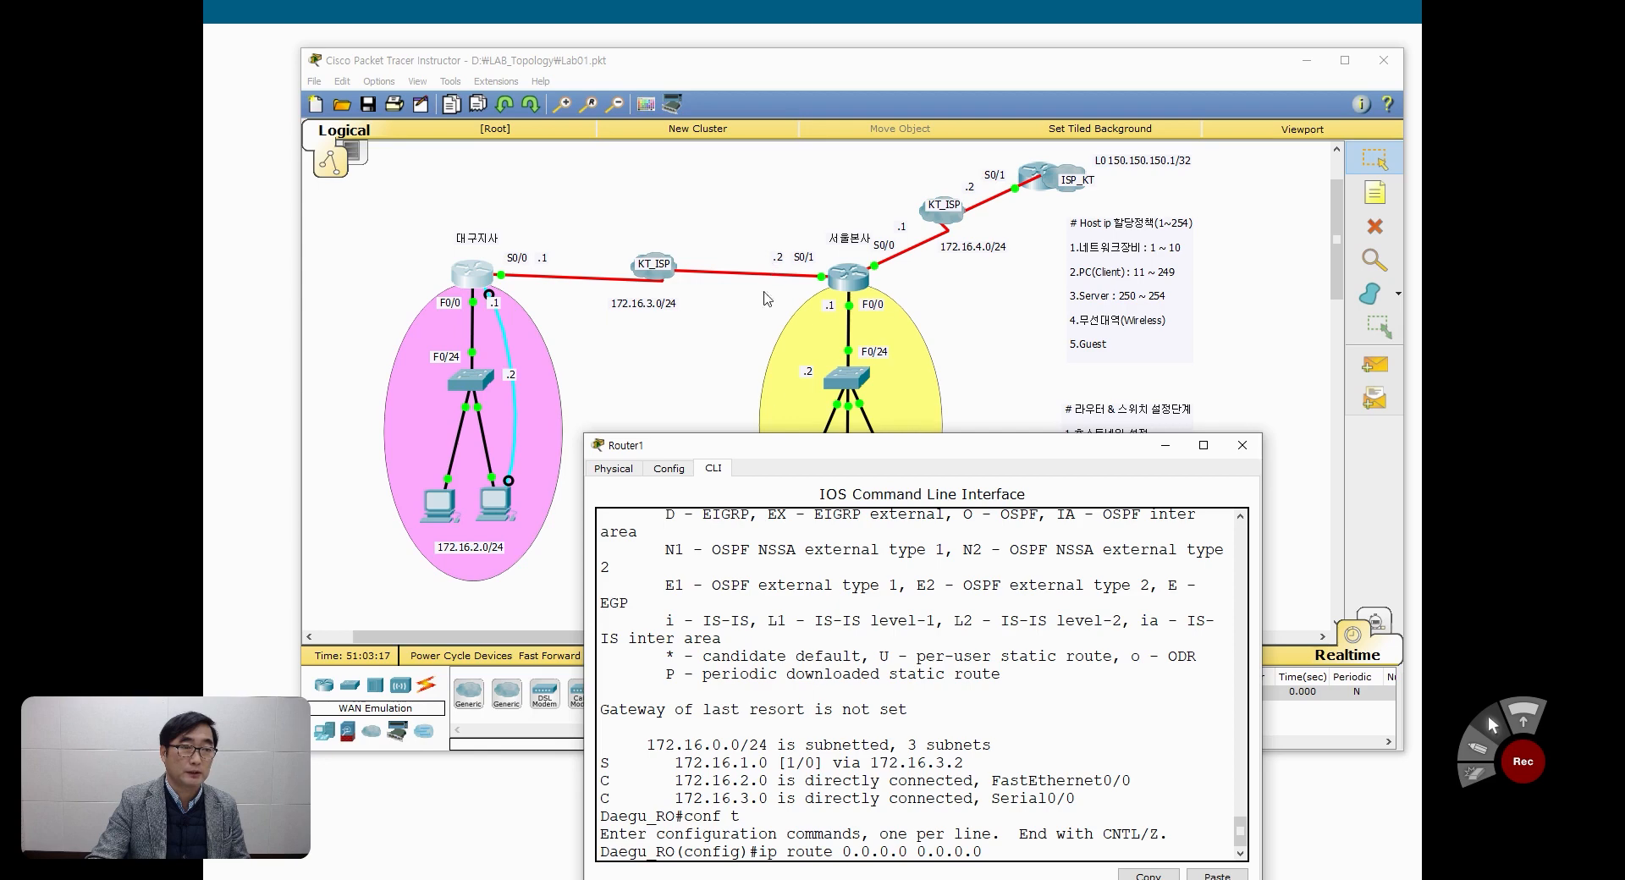
{"action": "left_click_drag", "start_coordinate": [796, 447], "coordinate": [786, 269]}
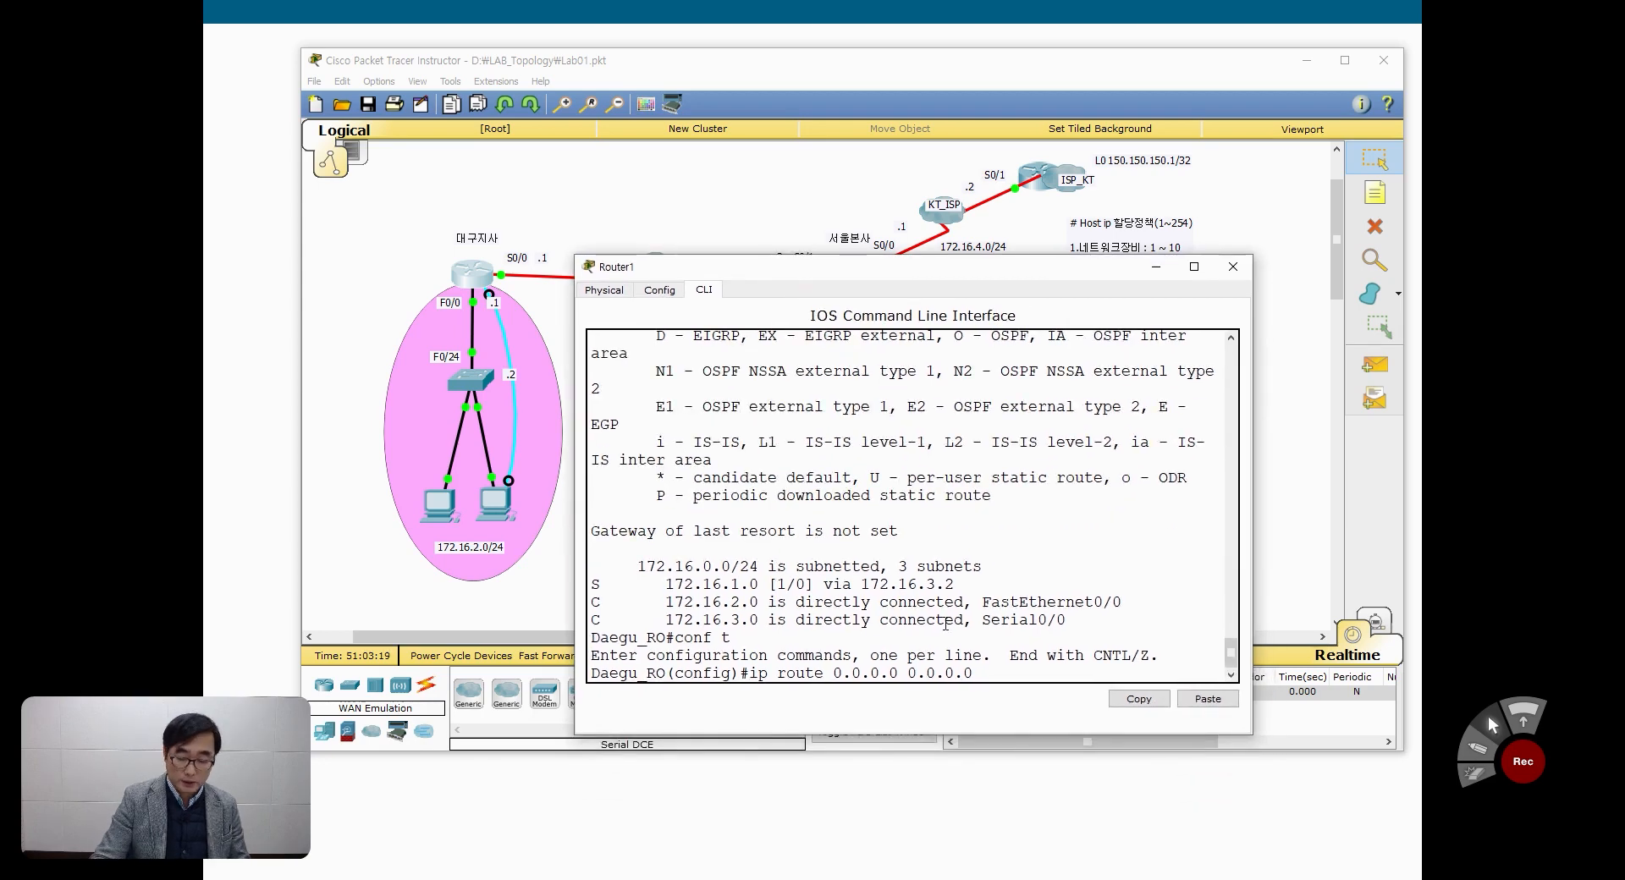
{"action": "type", "text": "172.16.3."}
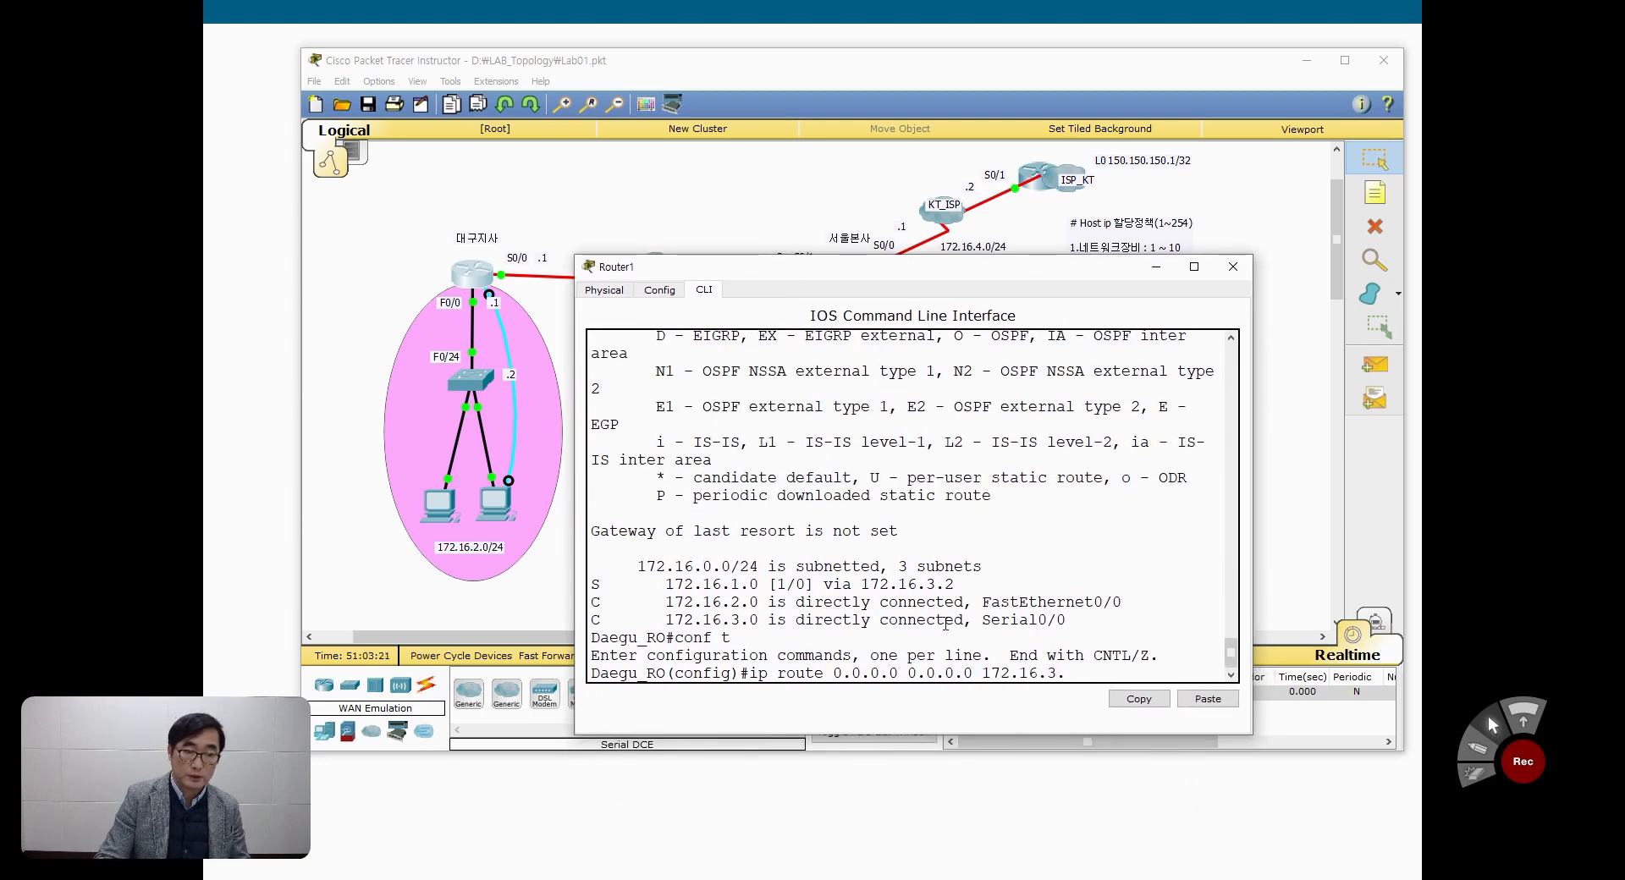
{"action": "type", "text": "2"}
{"action": "key", "text": "Return"}
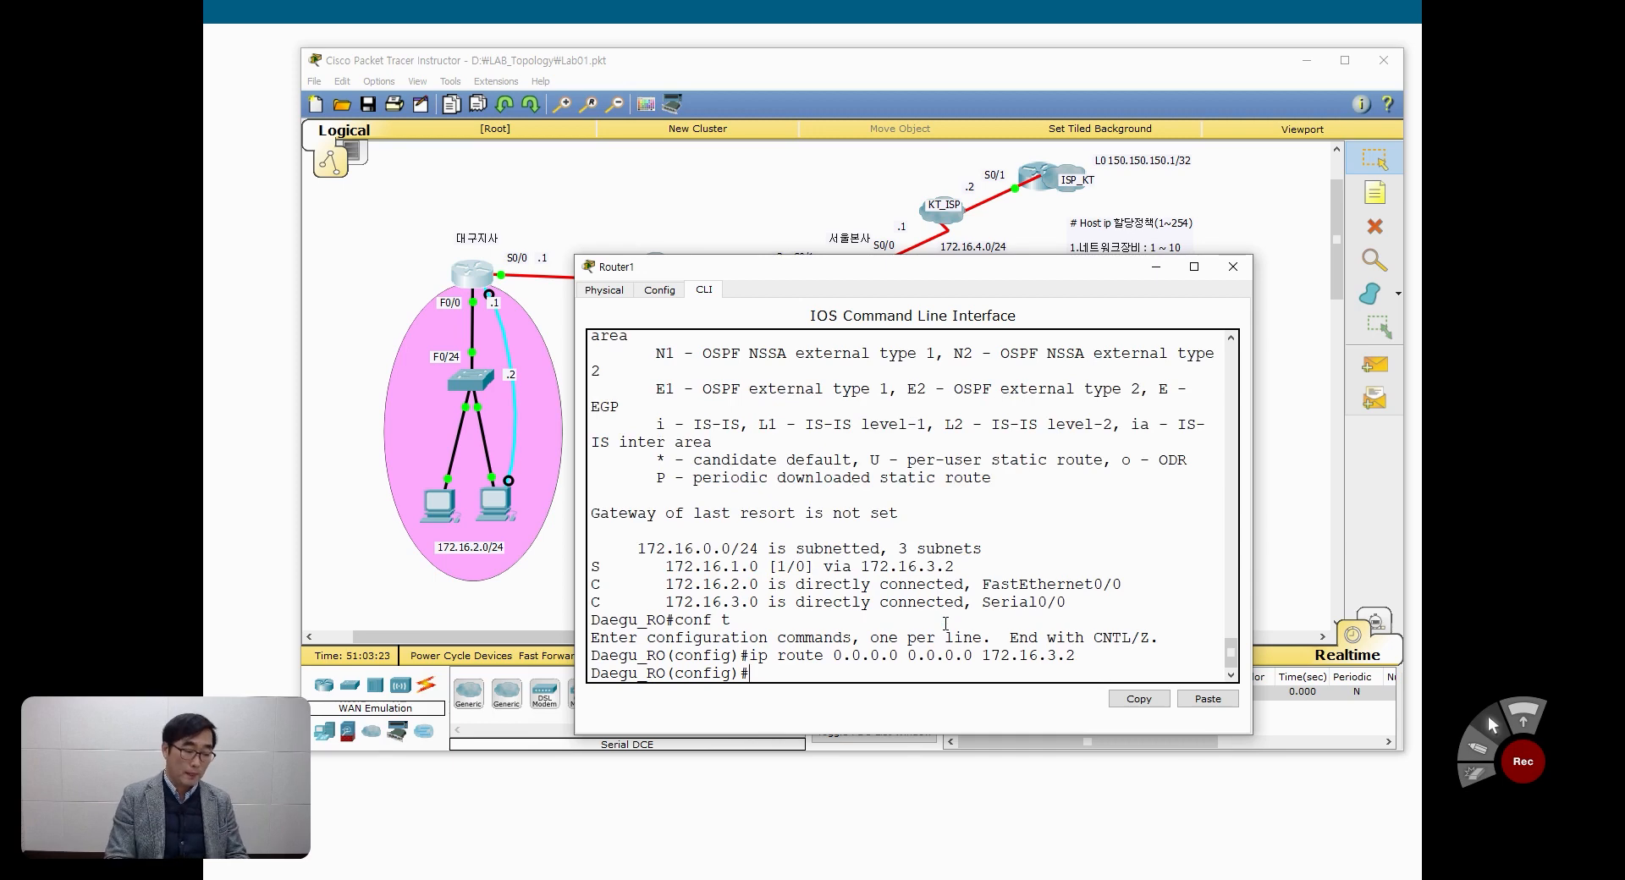
Step: Leave configuration mode on Daegu_RO and display its routing table with show ip route to check the default route entry
{"action": "key", "text": "ctrl+z"}
{"action": "key", "text": "Return"}
{"action": "key", "text": "Return"}
{"action": "type", "text": "sh"}
{"action": "key", "text": "Tab"}
{"action": "type", "text": "ip"}
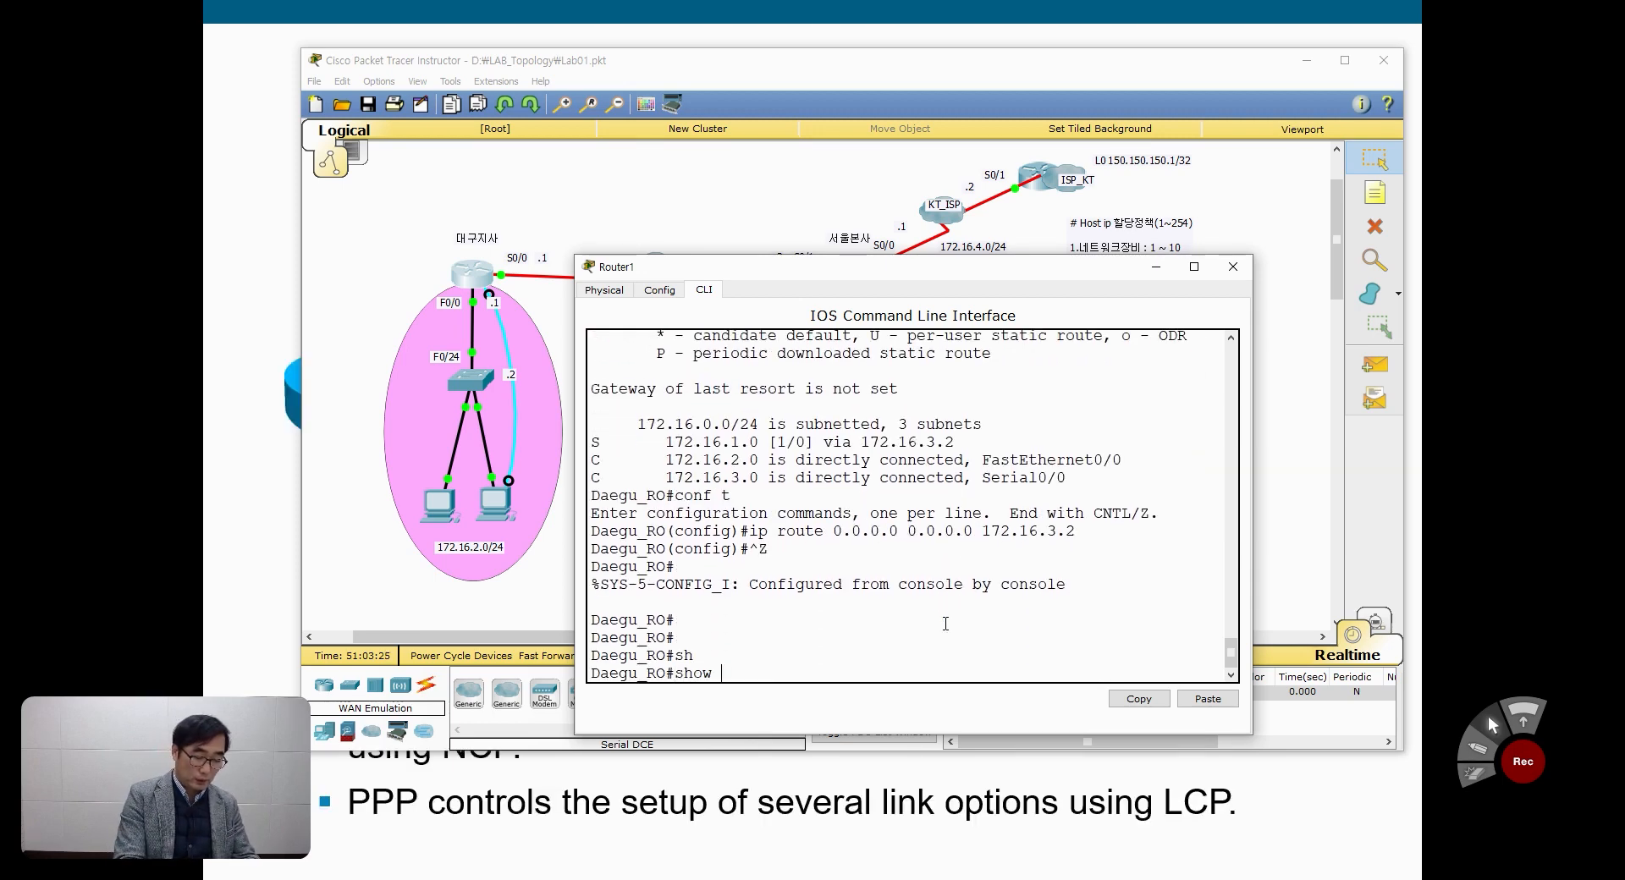
{"action": "type", "text": " r"}
{"action": "key", "text": "Tab"}
{"action": "key", "text": "Return"}
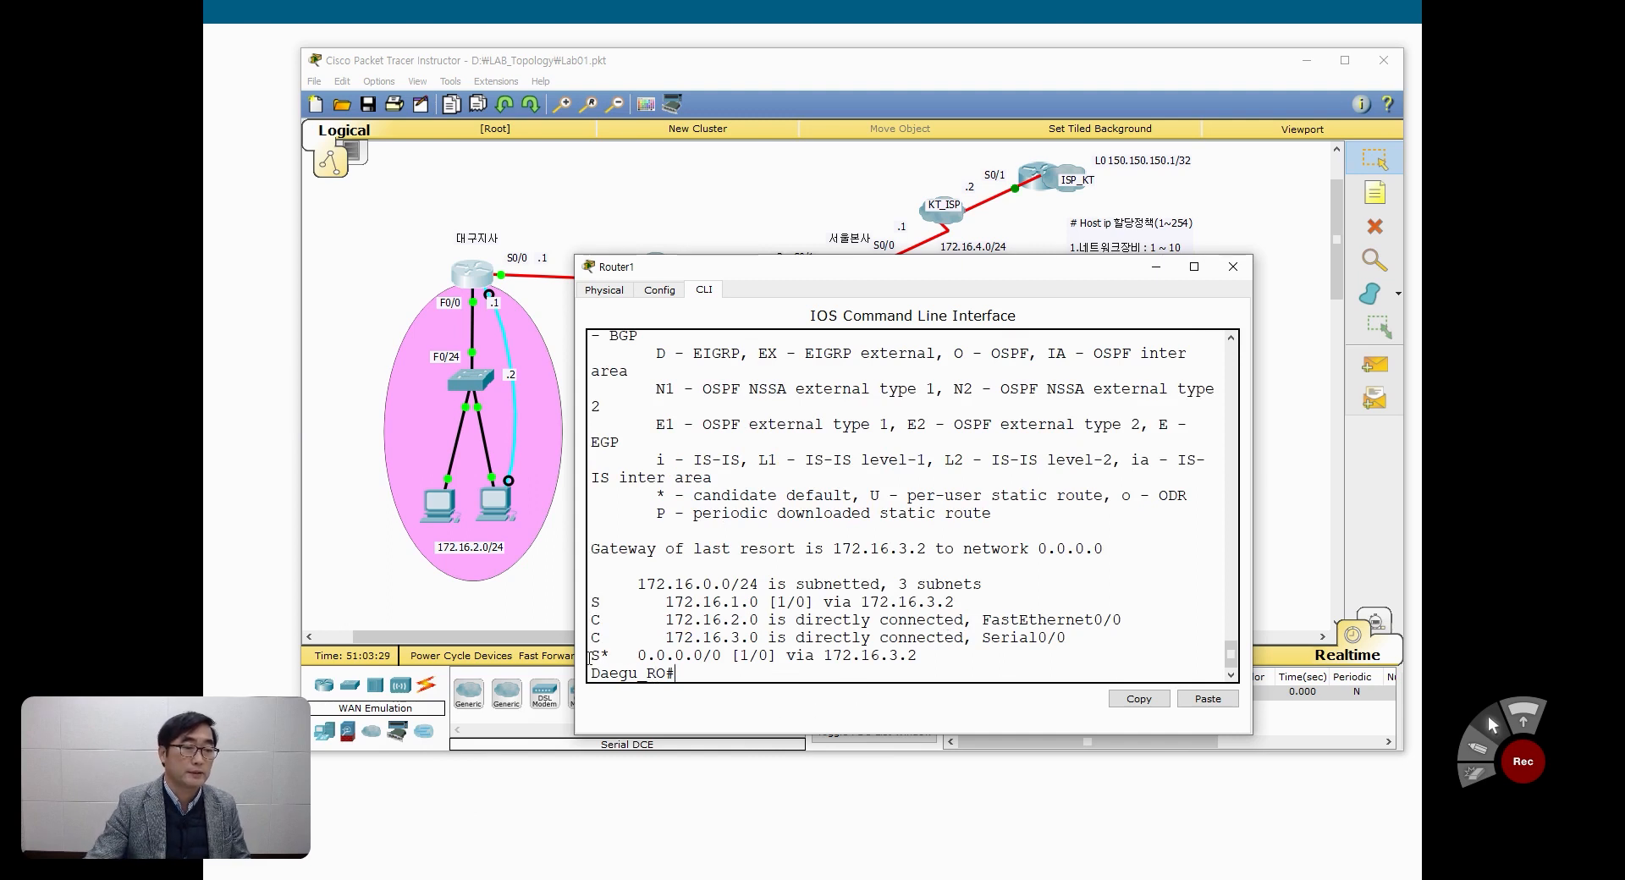
{"action": "left_click_drag", "start_coordinate": [595, 657], "coordinate": [926, 650]}
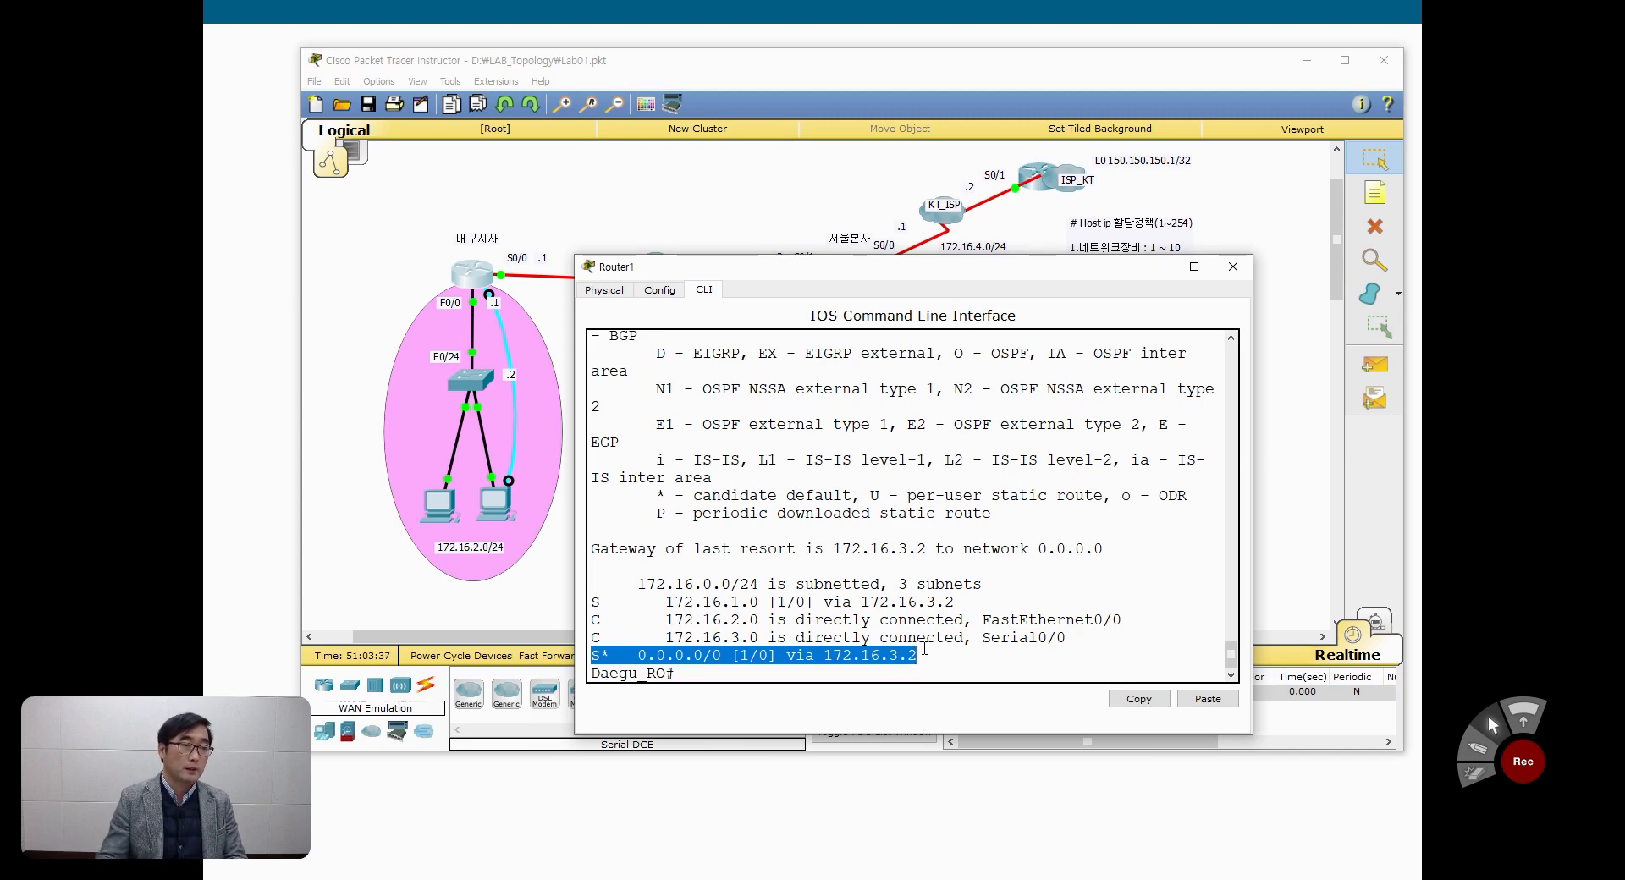
Step: Open PC0's Command Prompt in the 172.16.2.0/24 network, ping 172.16.1.254 again, and widen the window to read the replies
{"action": "left_click", "coordinate": [358, 542]}
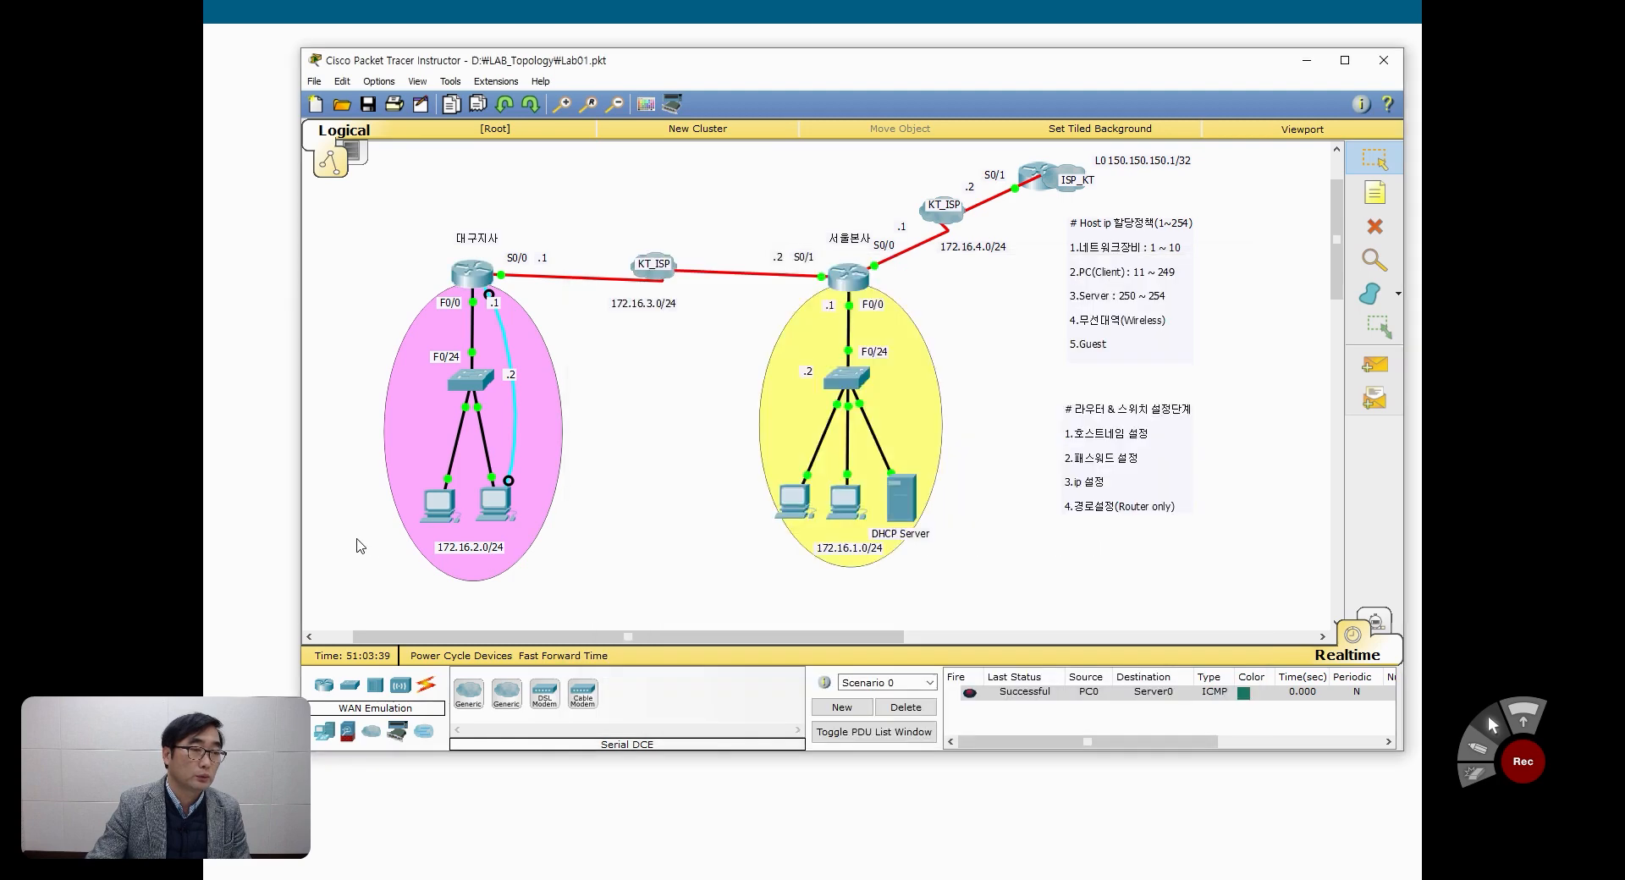
{"action": "left_click", "coordinate": [440, 506]}
{"action": "left_click", "coordinate": [889, 373]}
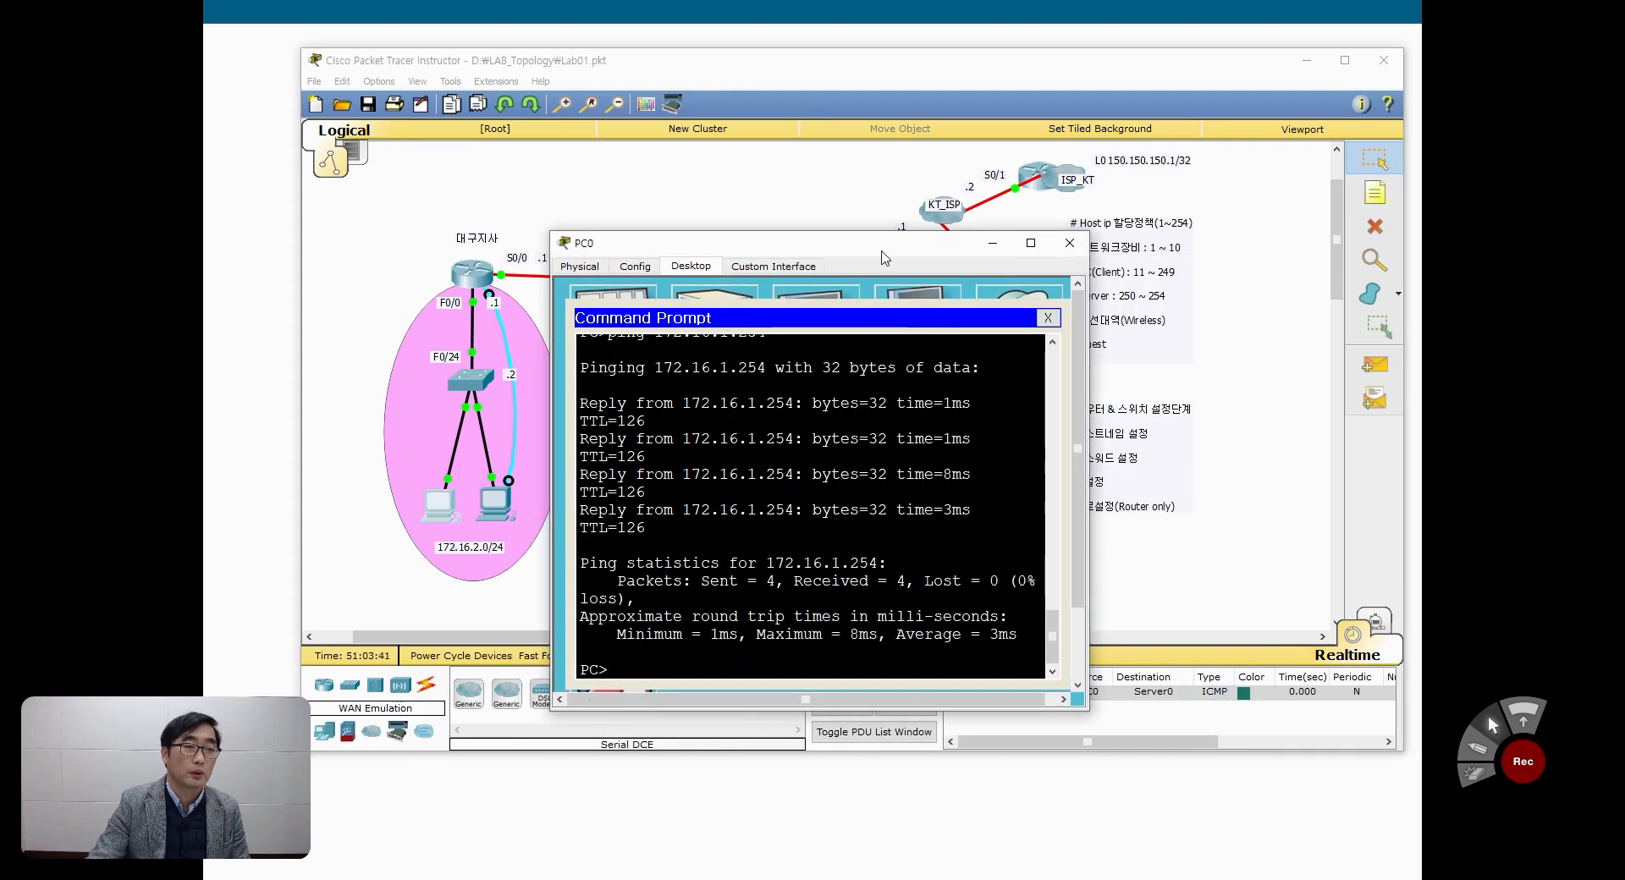
{"action": "left_click_drag", "start_coordinate": [891, 266], "coordinate": [951, 256]}
{"action": "key", "text": "Up"}
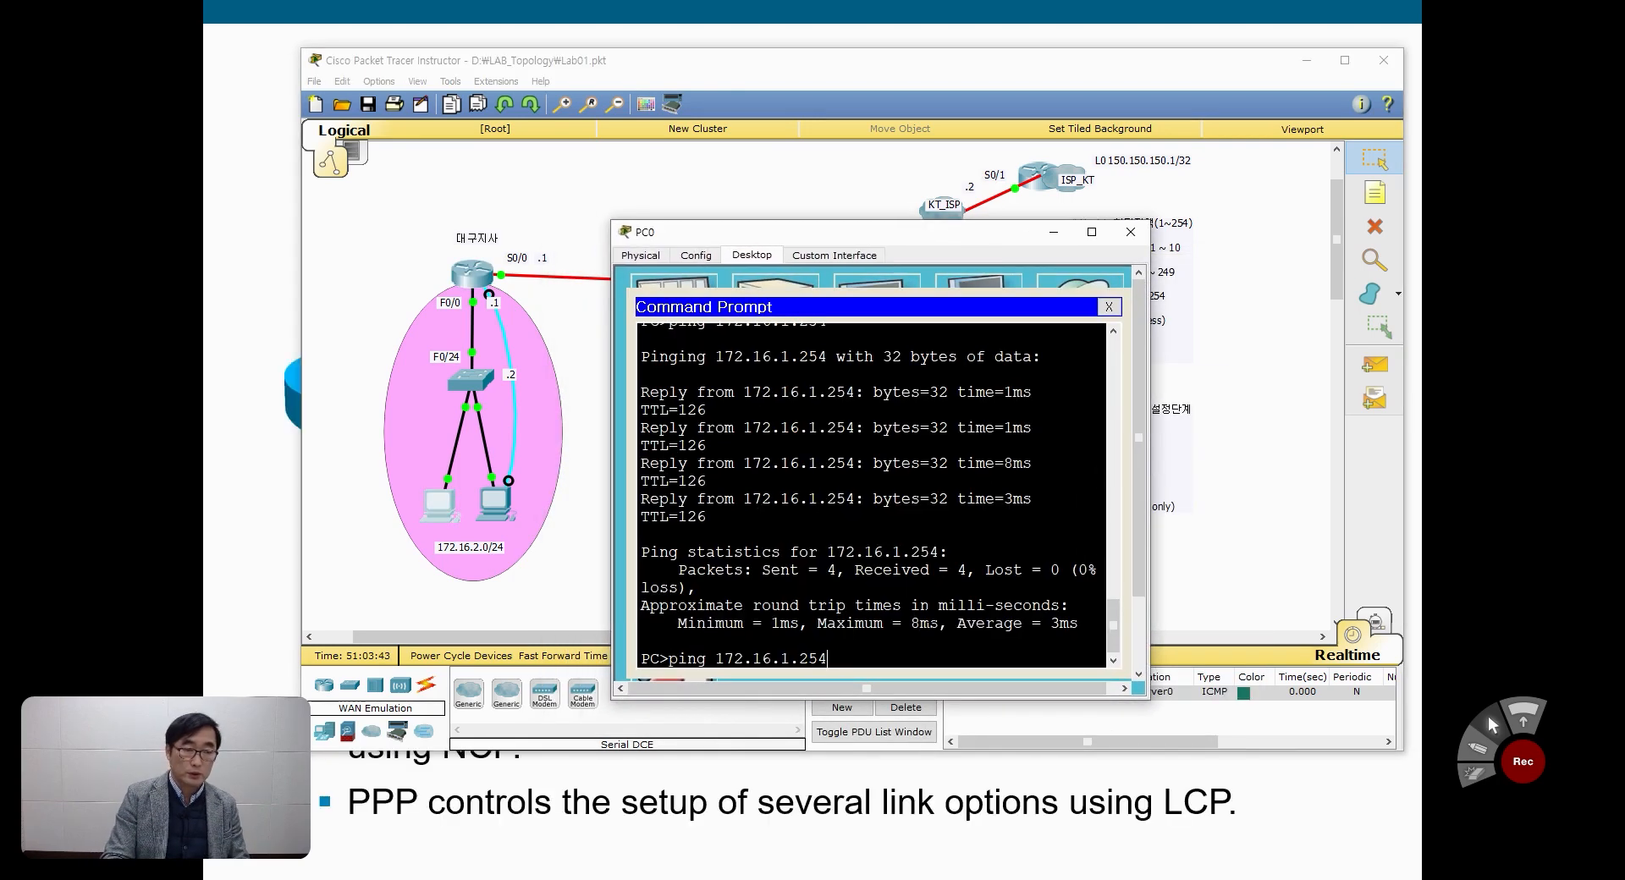
{"action": "key", "text": "Return"}
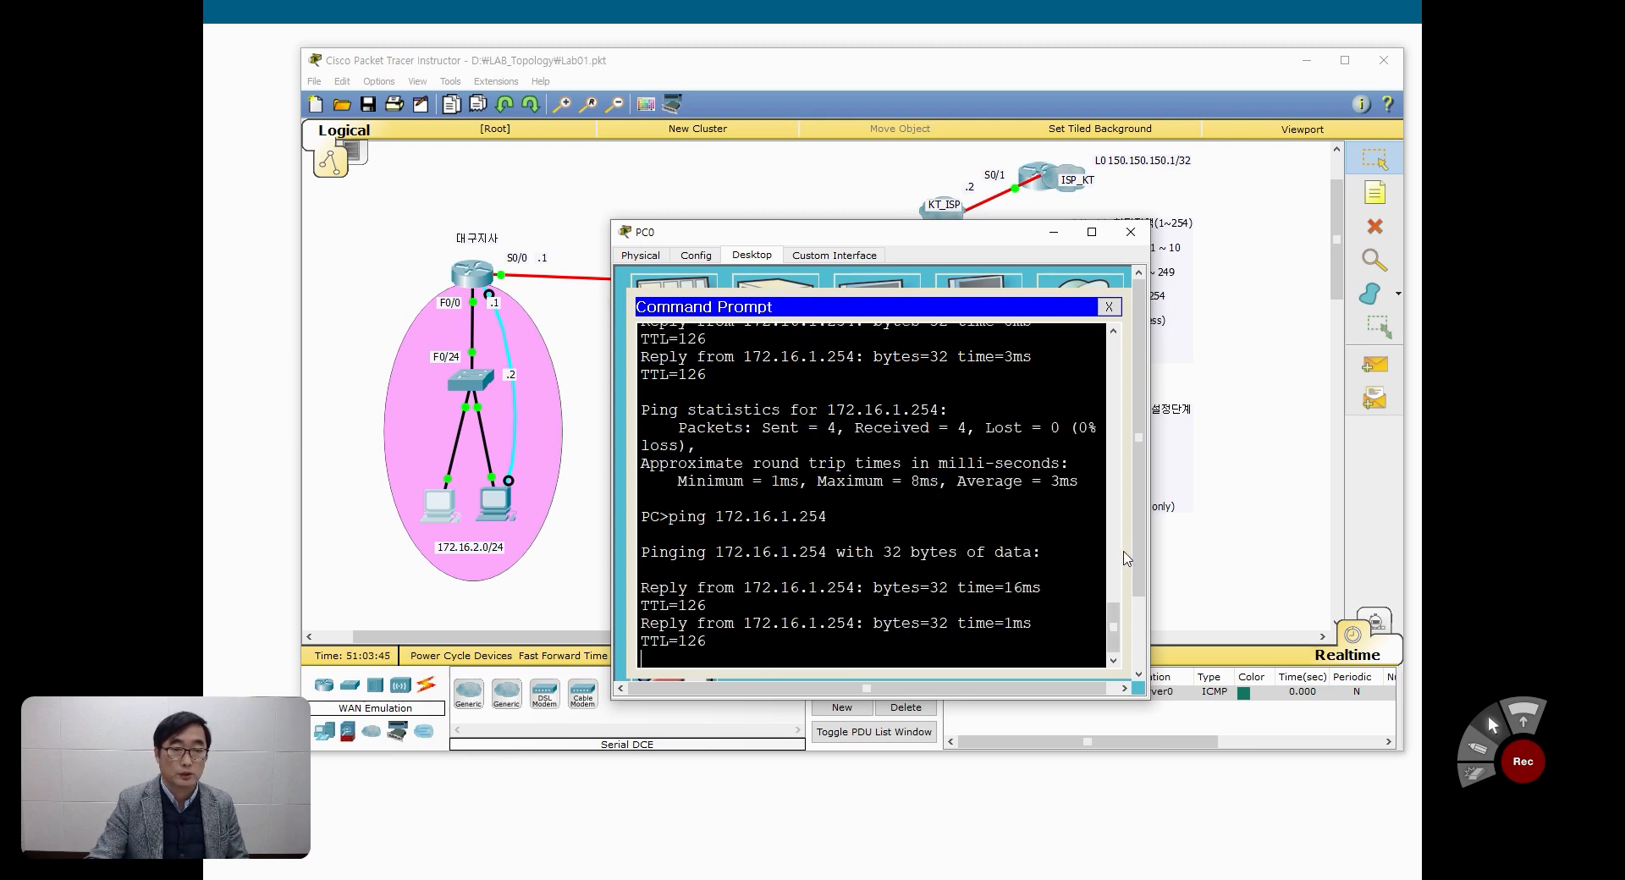
{"action": "left_click_drag", "start_coordinate": [1150, 569], "coordinate": [1299, 569]}
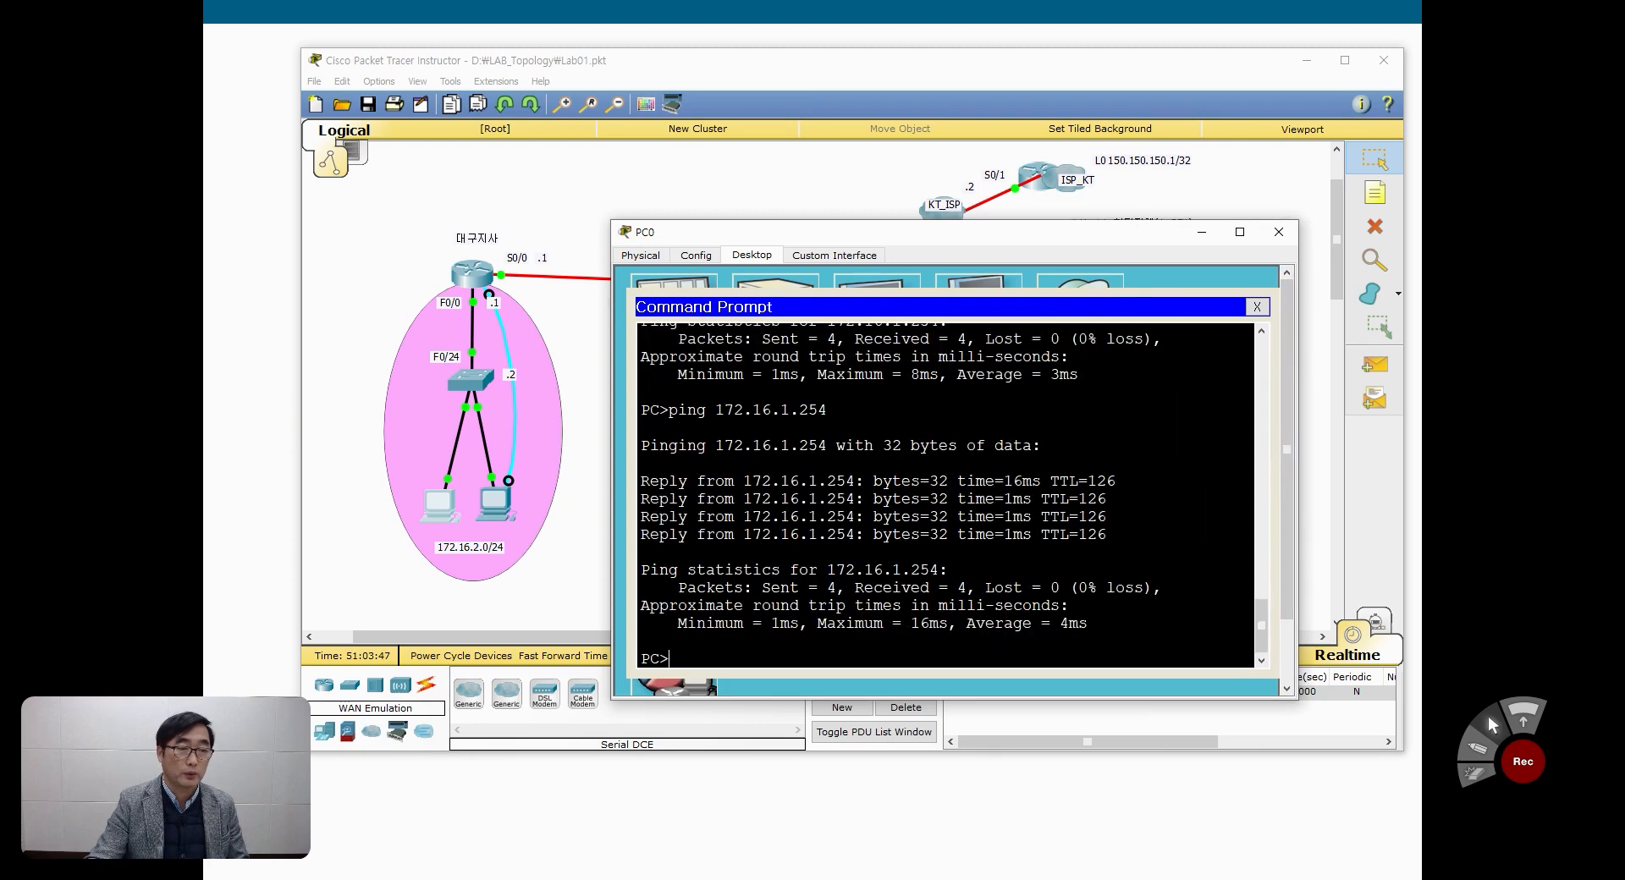
Step: Ping ISP_KT's loopback address 150.150.150.1 from PC0 to test the default routes
{"action": "type", "text": "ping"}
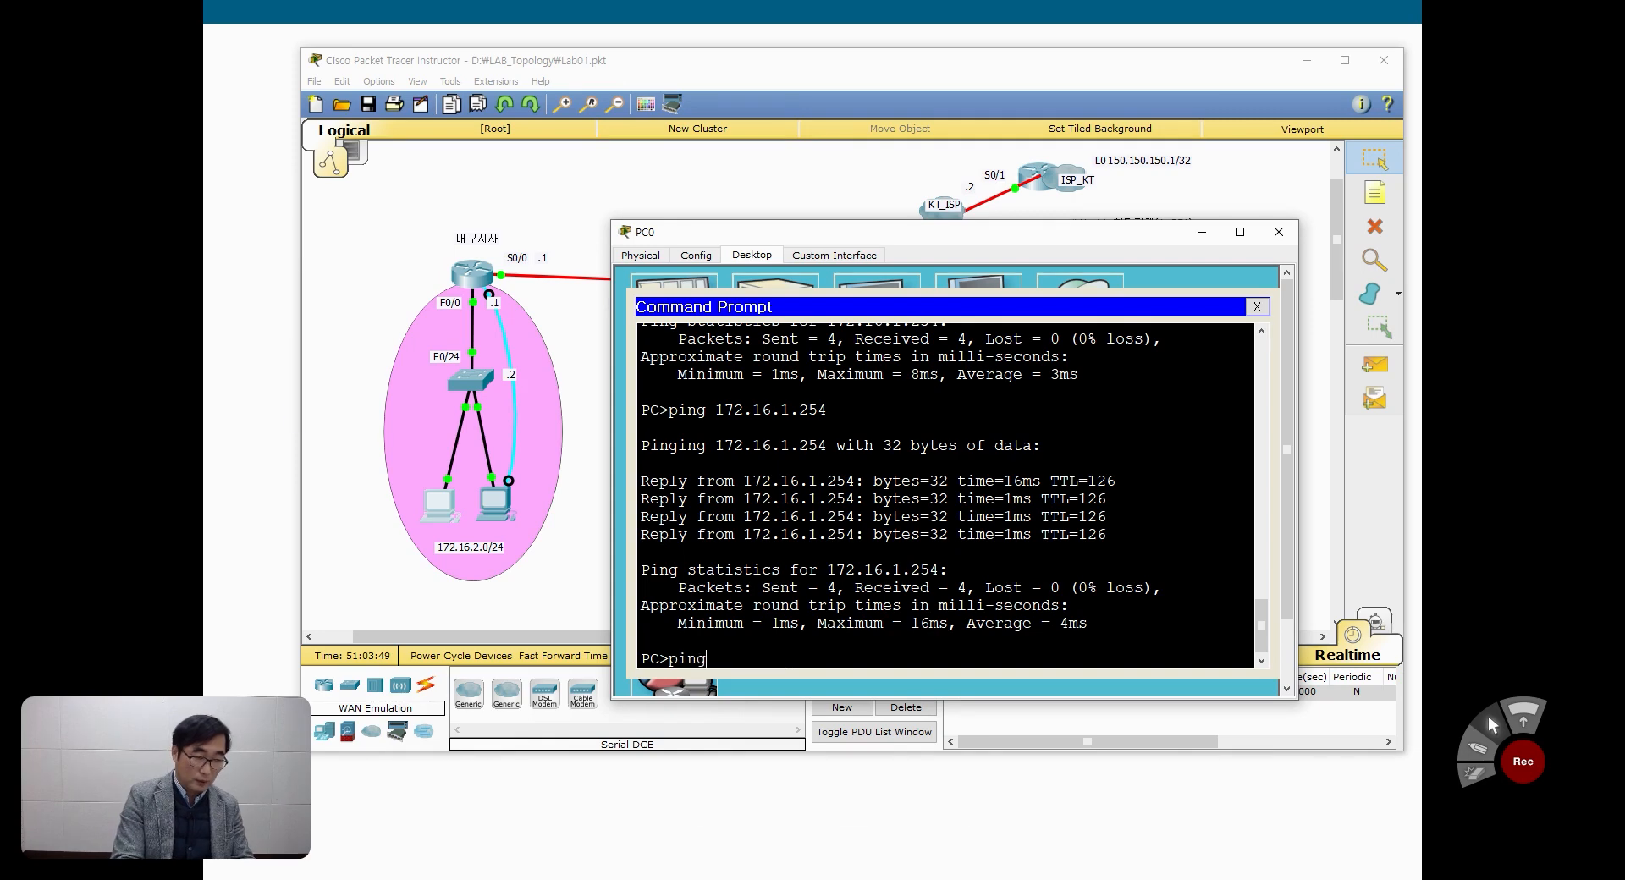
{"action": "type", "text": " 150.150"}
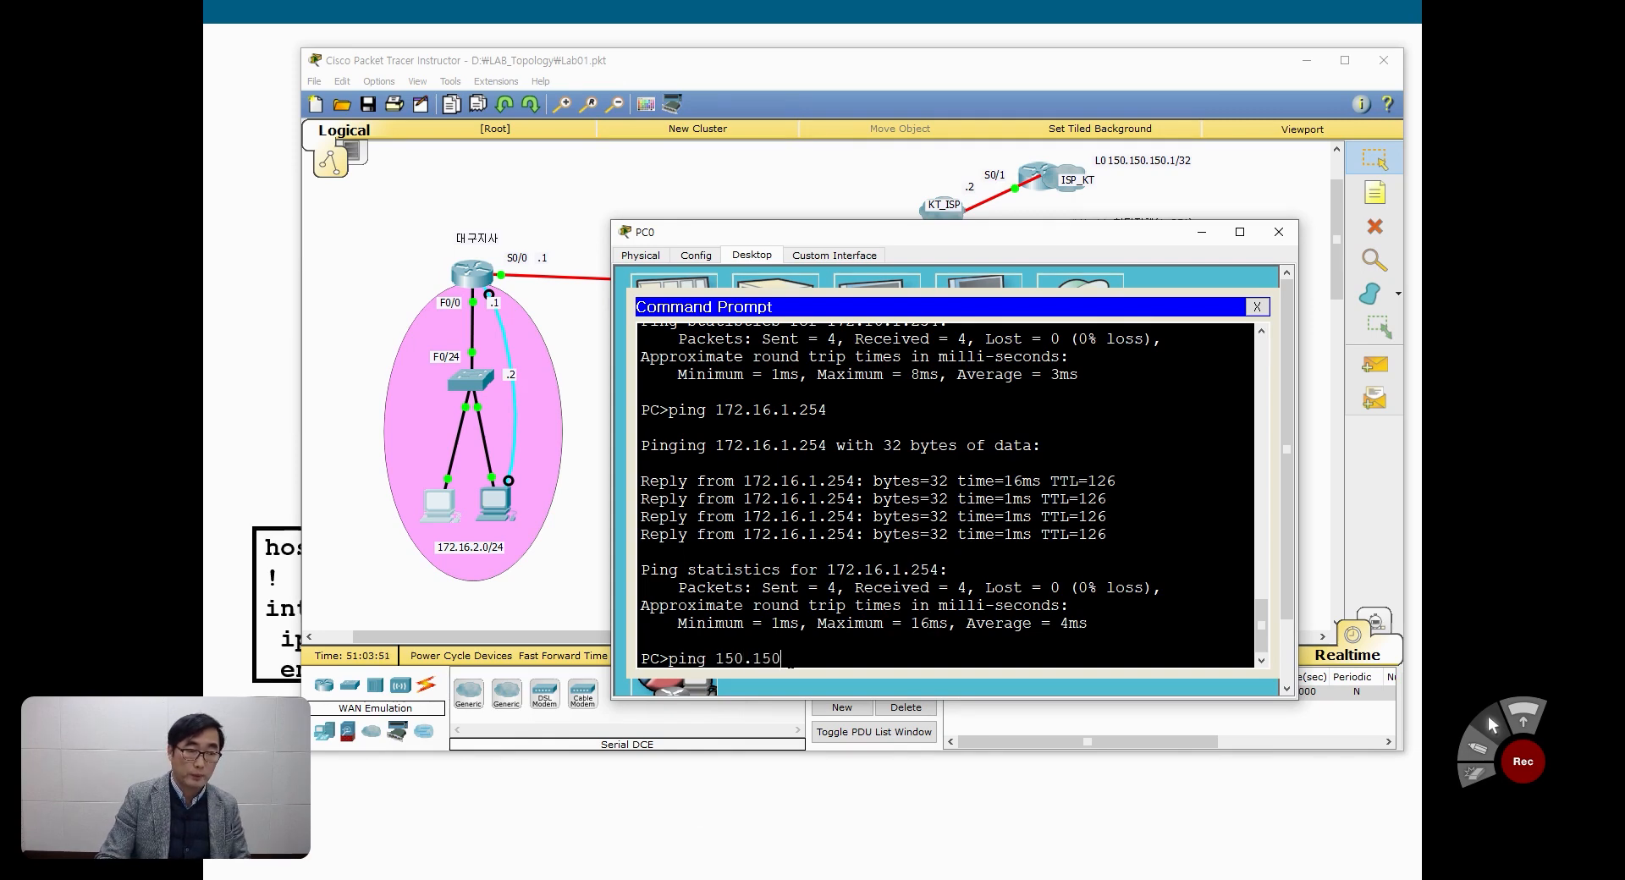
{"action": "type", "text": ".150.1"}
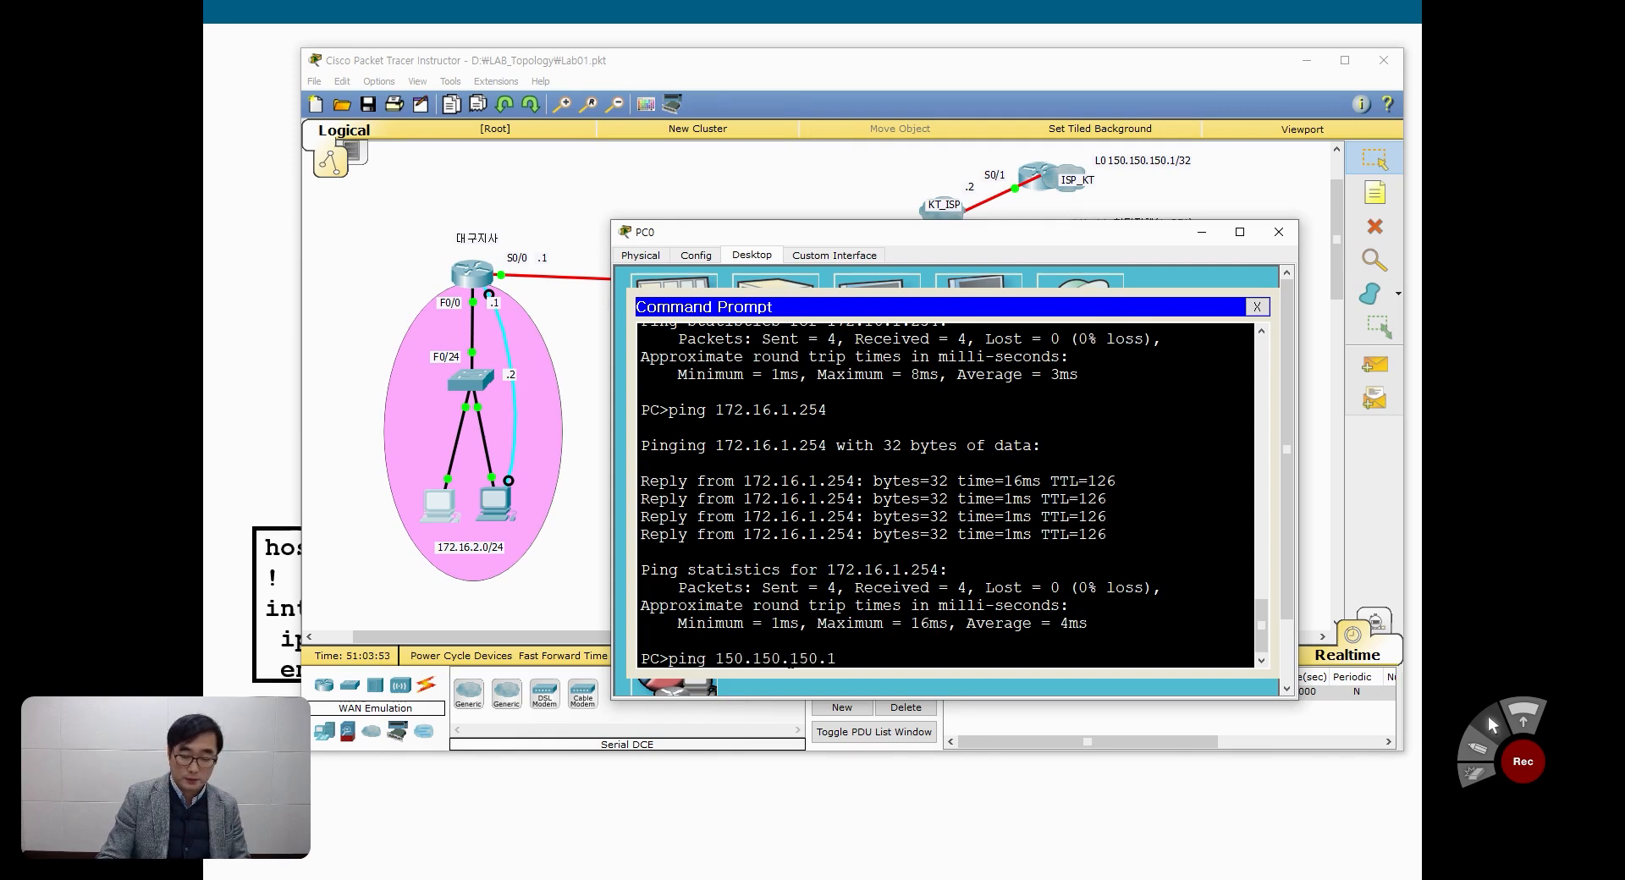
{"action": "key", "text": "Return"}
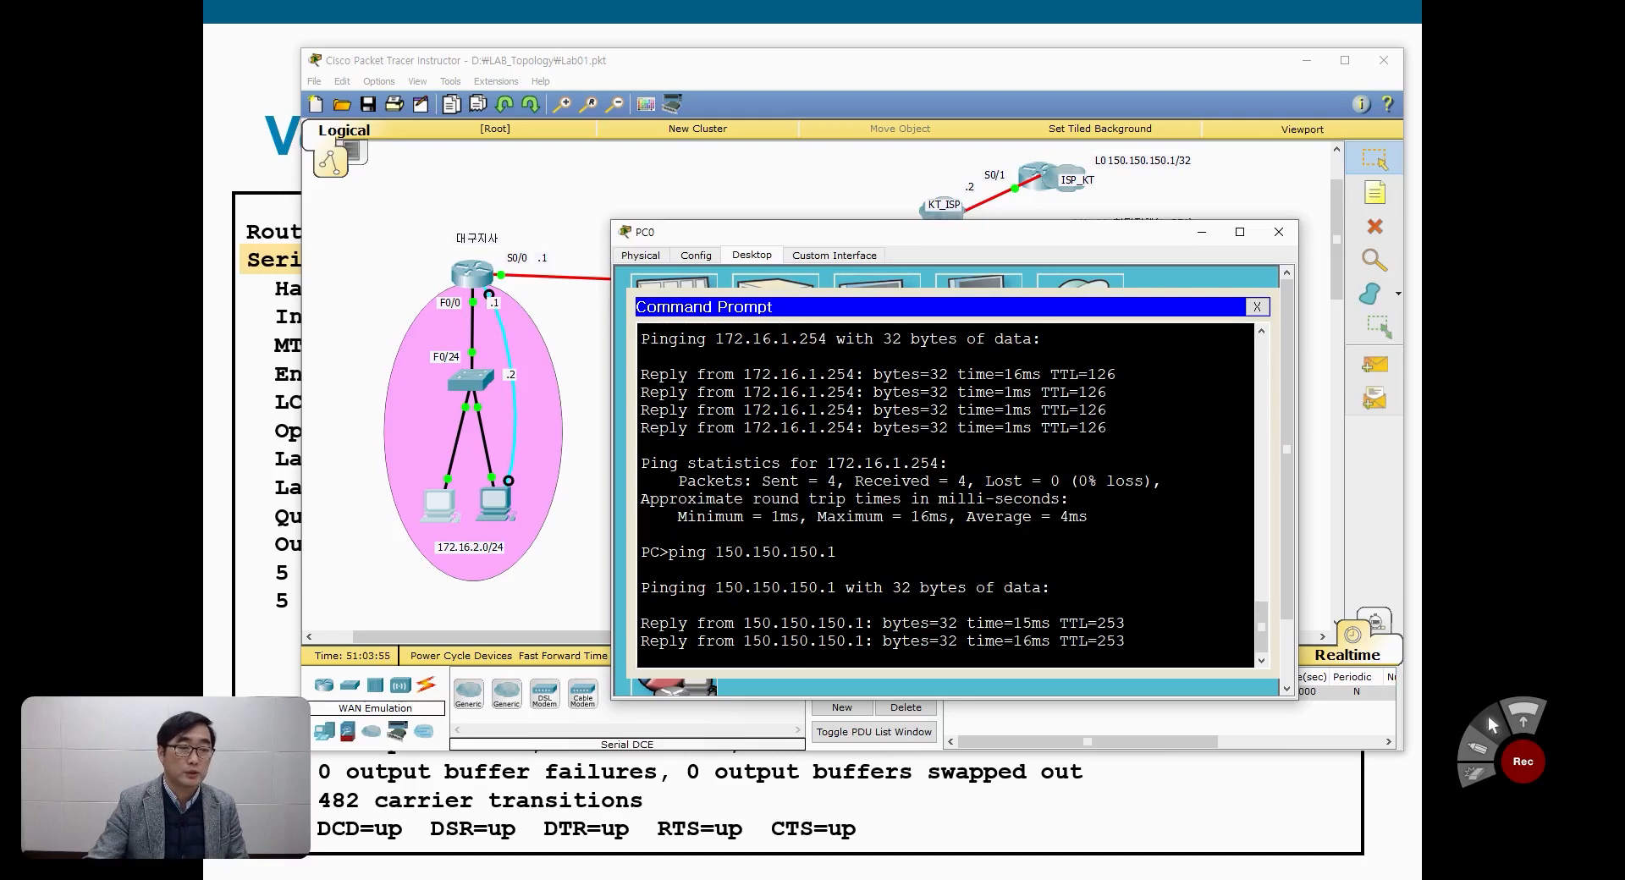
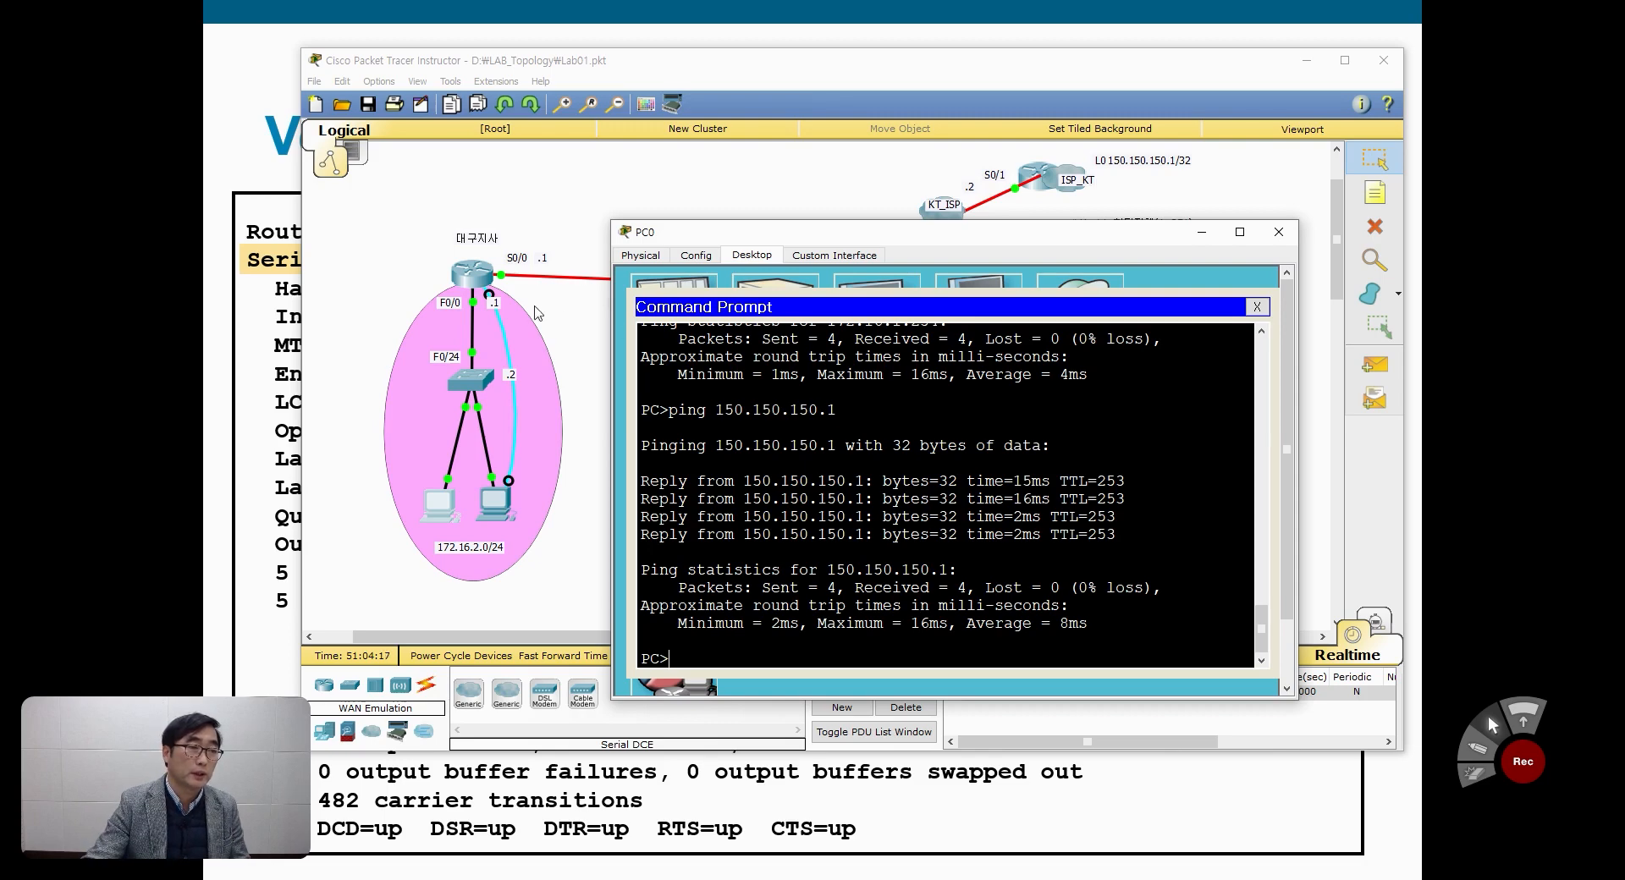
Step: Examine Daegu_RO's routing table, comparing the S* default route entry with its ip route 0.0.0.0 0.0.0.0 172.16.3.2 command and the route code legend
{"action": "left_click", "coordinate": [479, 282]}
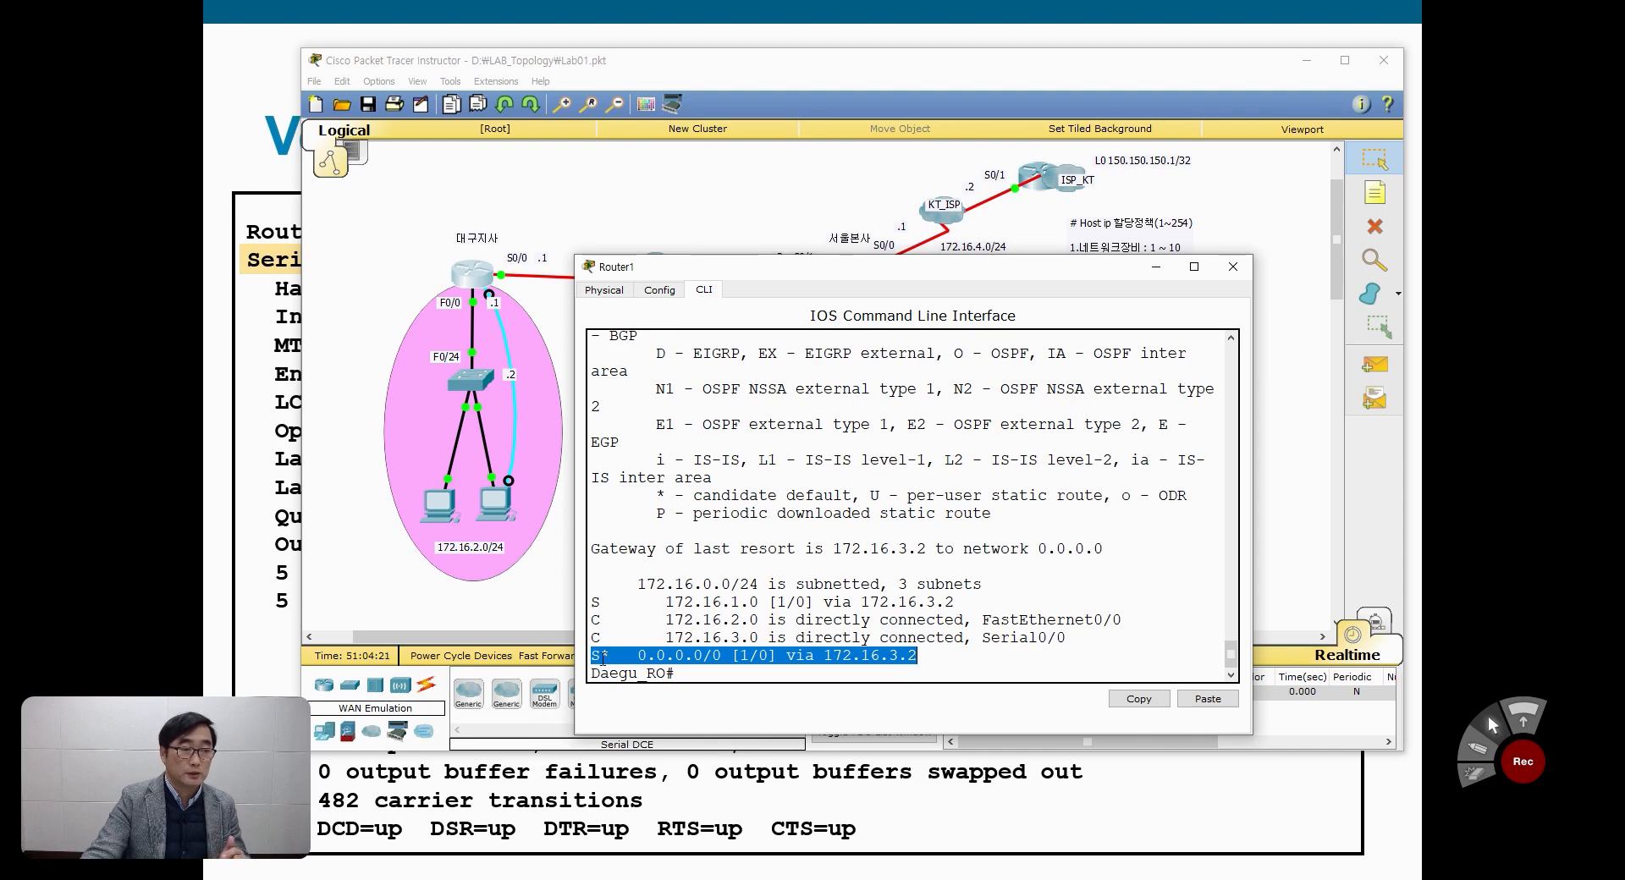
{"action": "left_click", "coordinate": [593, 658]}
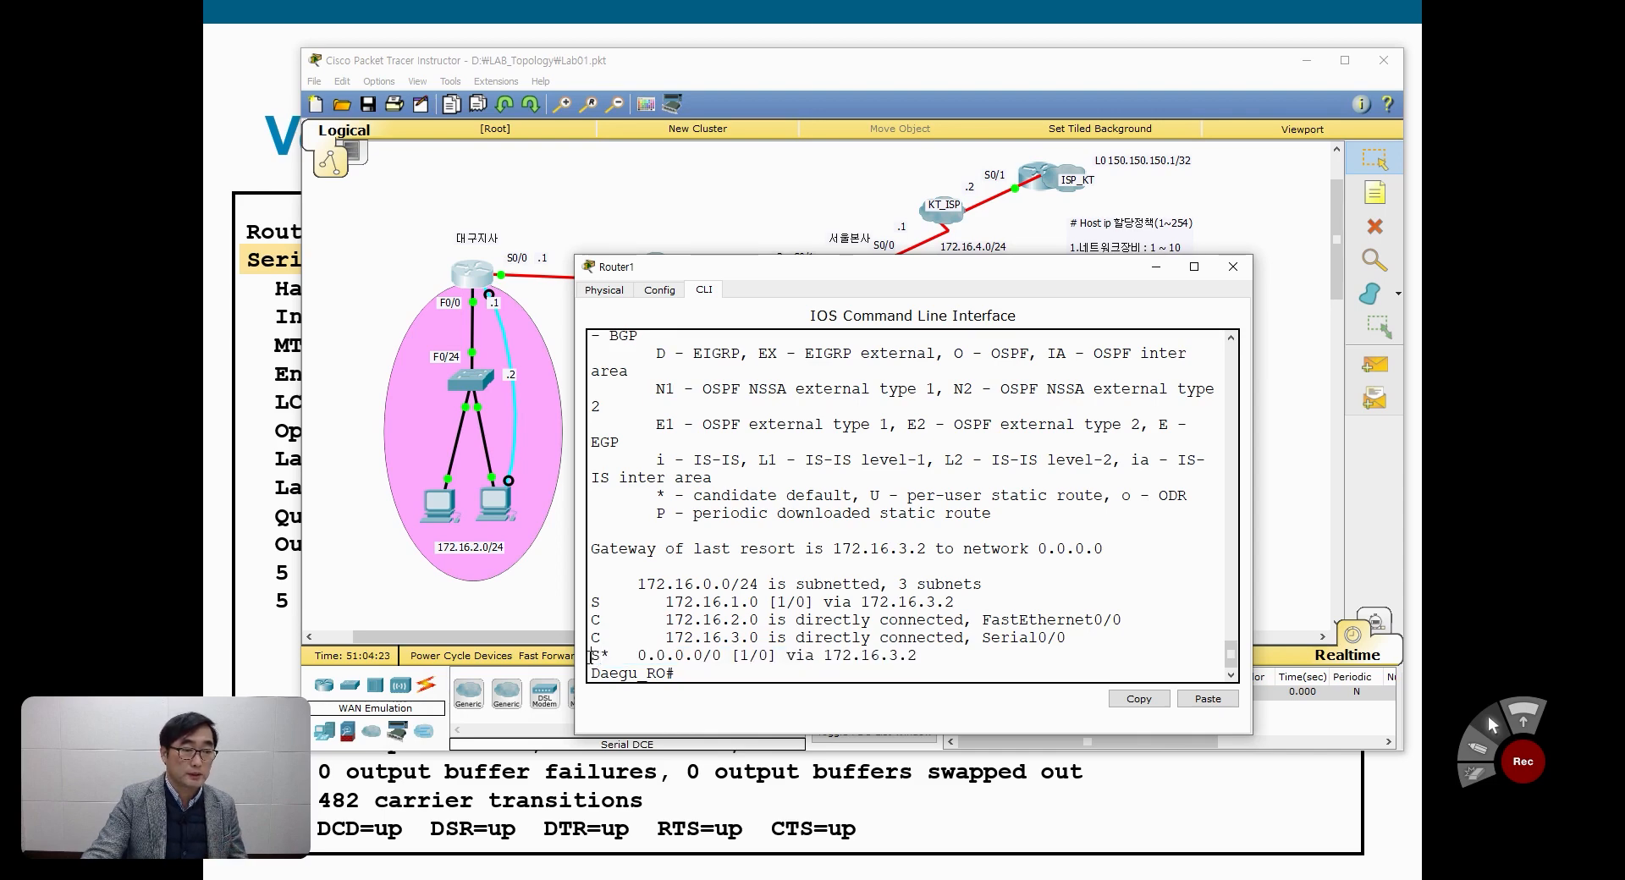
{"action": "scroll", "coordinate": [699, 610], "scroll_direction": "up", "scroll_amount": 3}
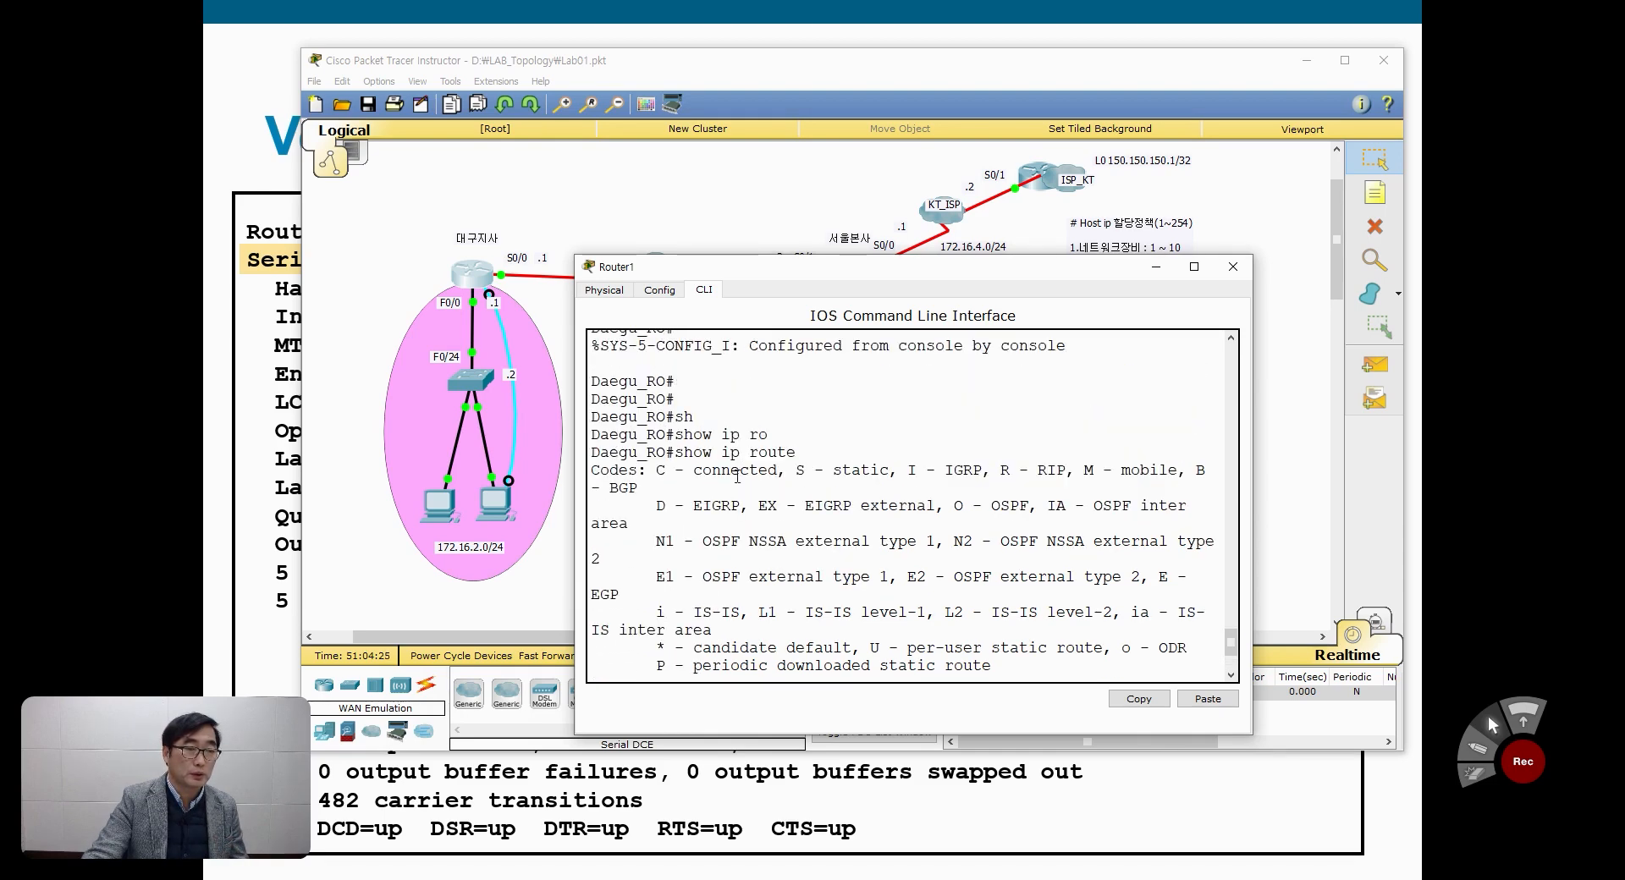
{"action": "scroll", "coordinate": [737, 477], "scroll_direction": "up", "scroll_amount": 2}
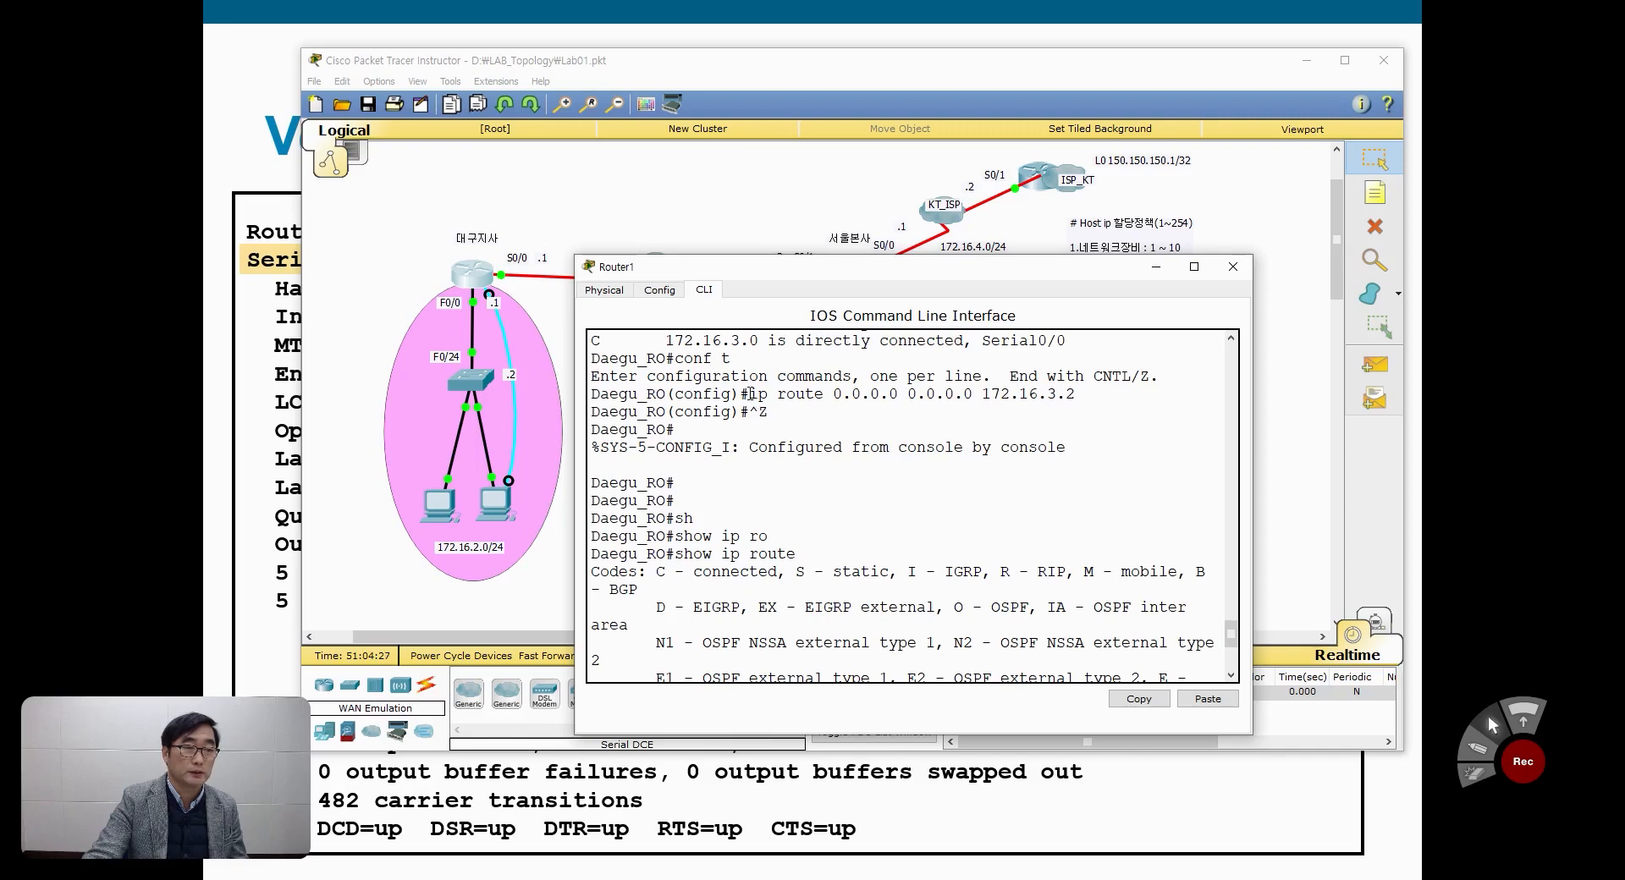
{"action": "left_click_drag", "start_coordinate": [751, 395], "coordinate": [1081, 391]}
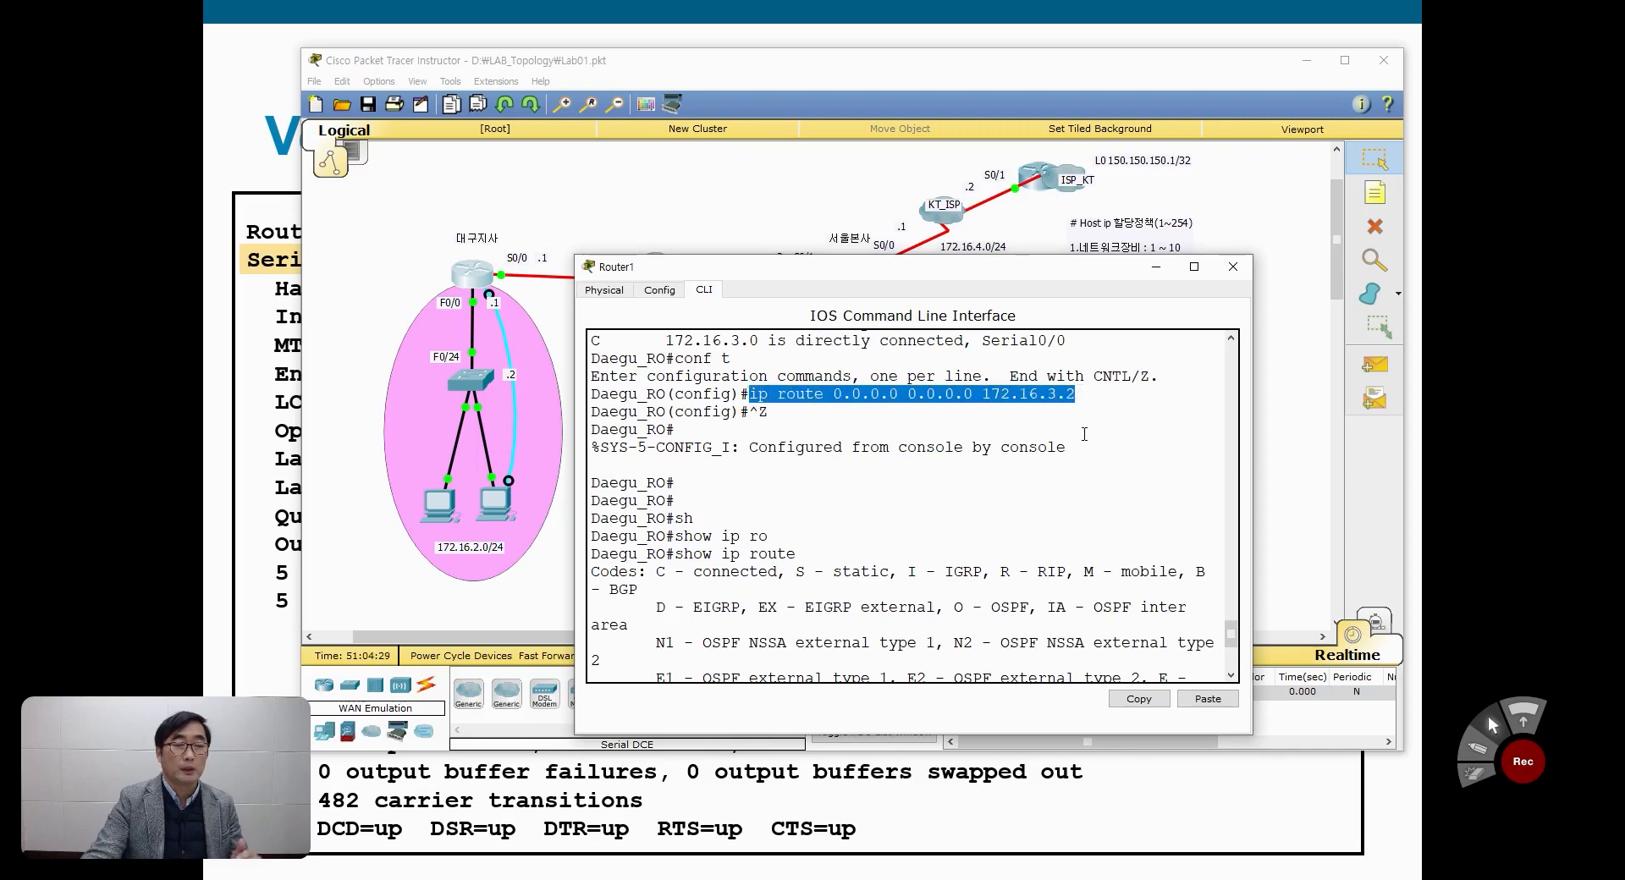
{"action": "scroll", "coordinate": [1073, 552], "scroll_direction": "down", "scroll_amount": 5}
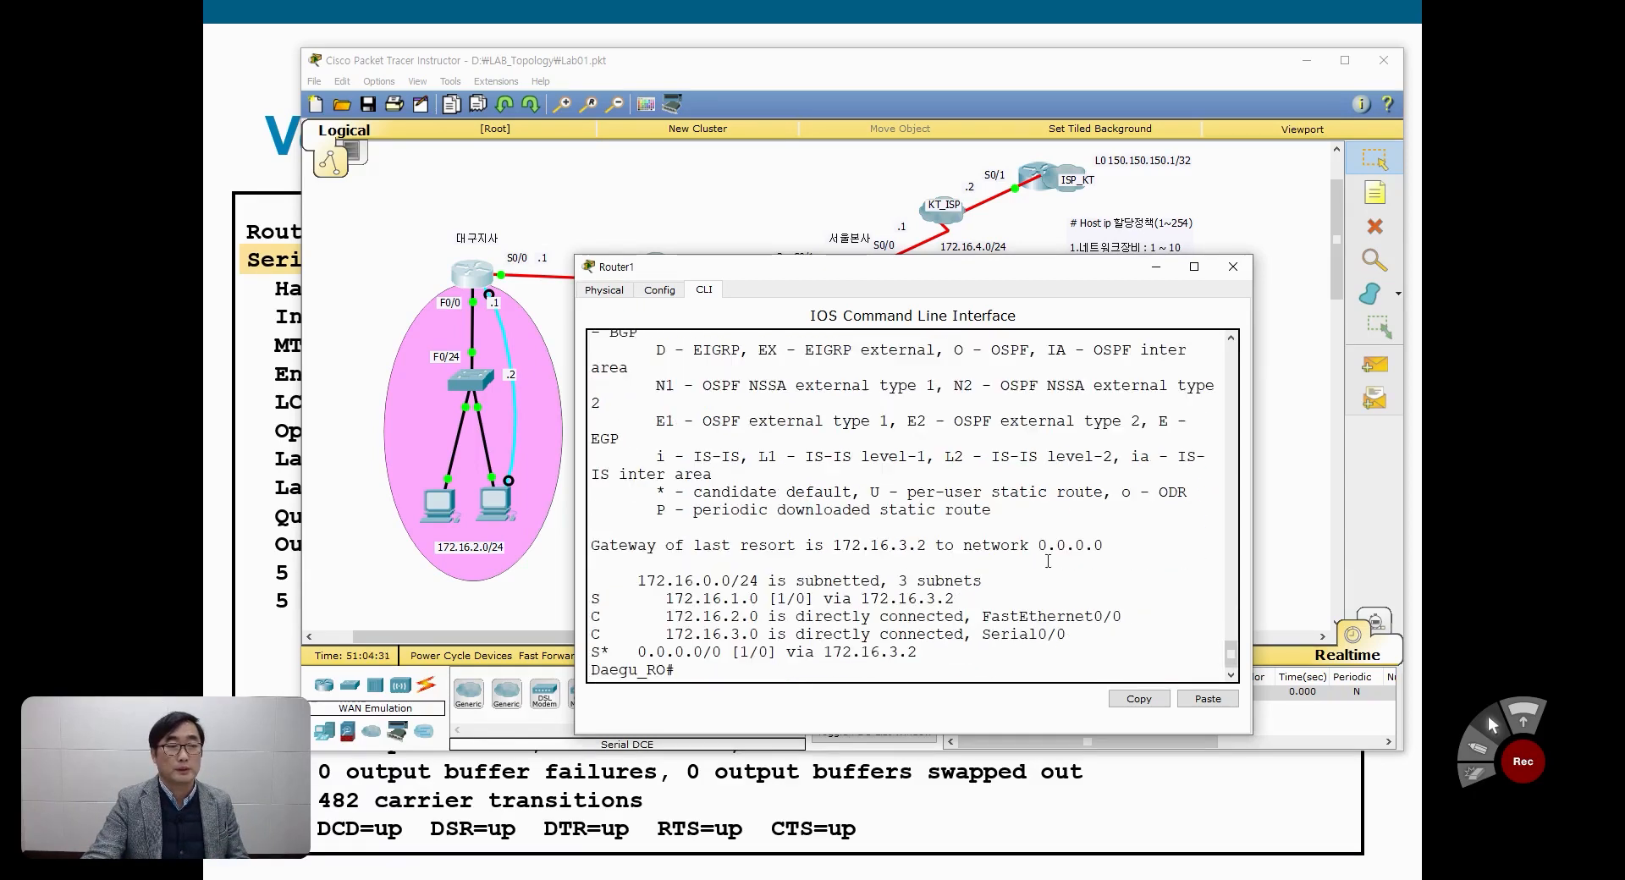
{"action": "double_click", "coordinate": [594, 652]}
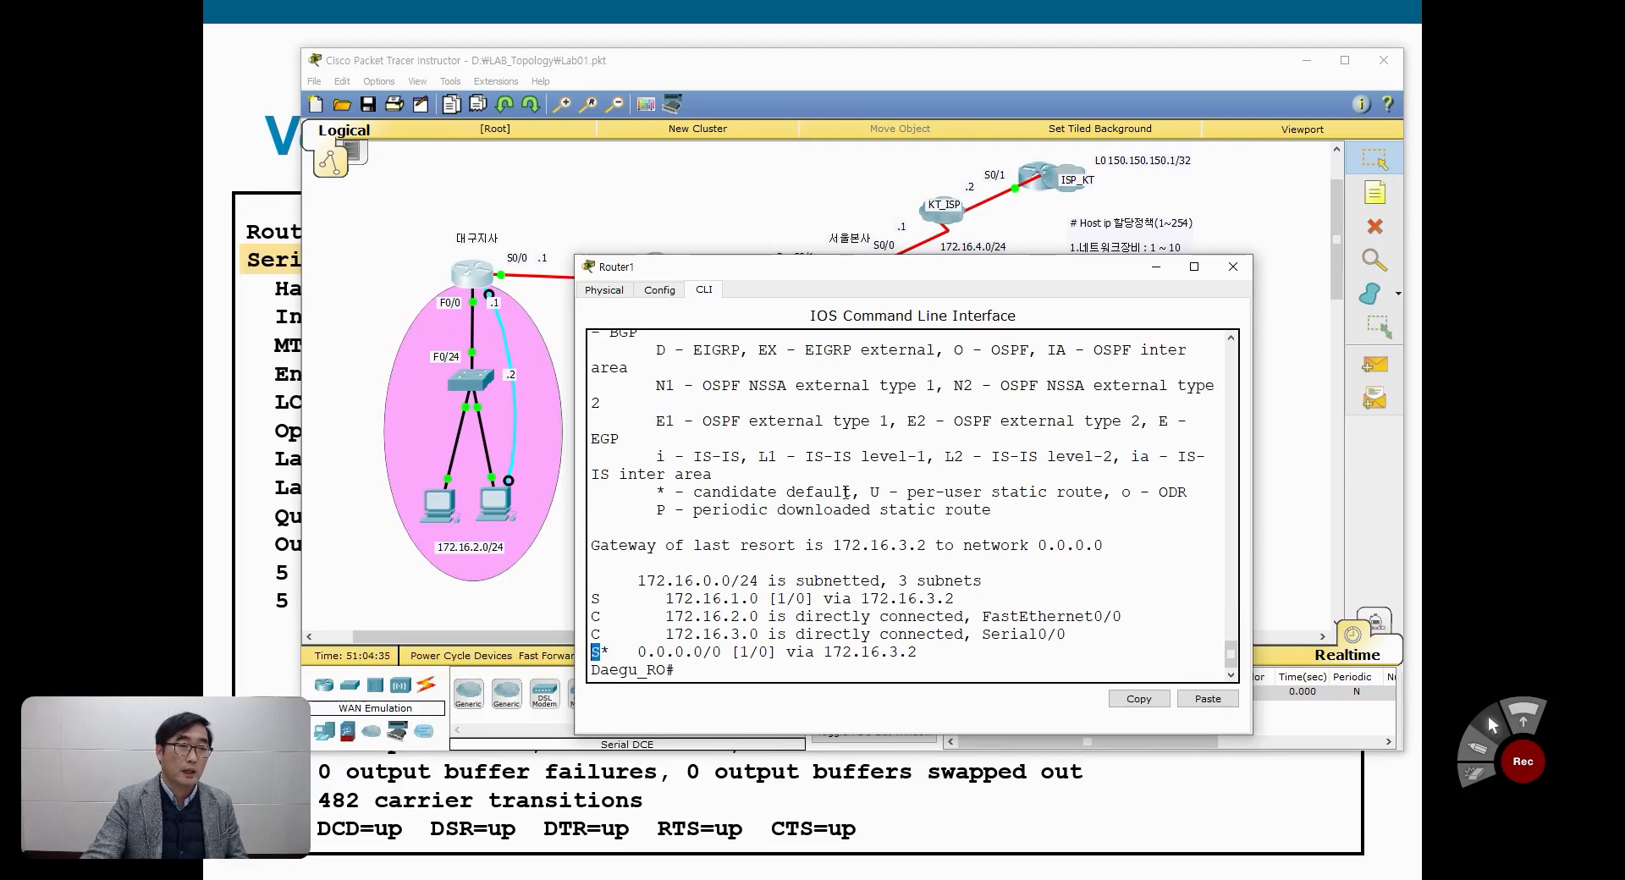
{"action": "scroll", "coordinate": [846, 492], "scroll_direction": "up", "scroll_amount": 2}
{"action": "left_click_drag", "start_coordinate": [1038, 415], "coordinate": [1069, 415]}
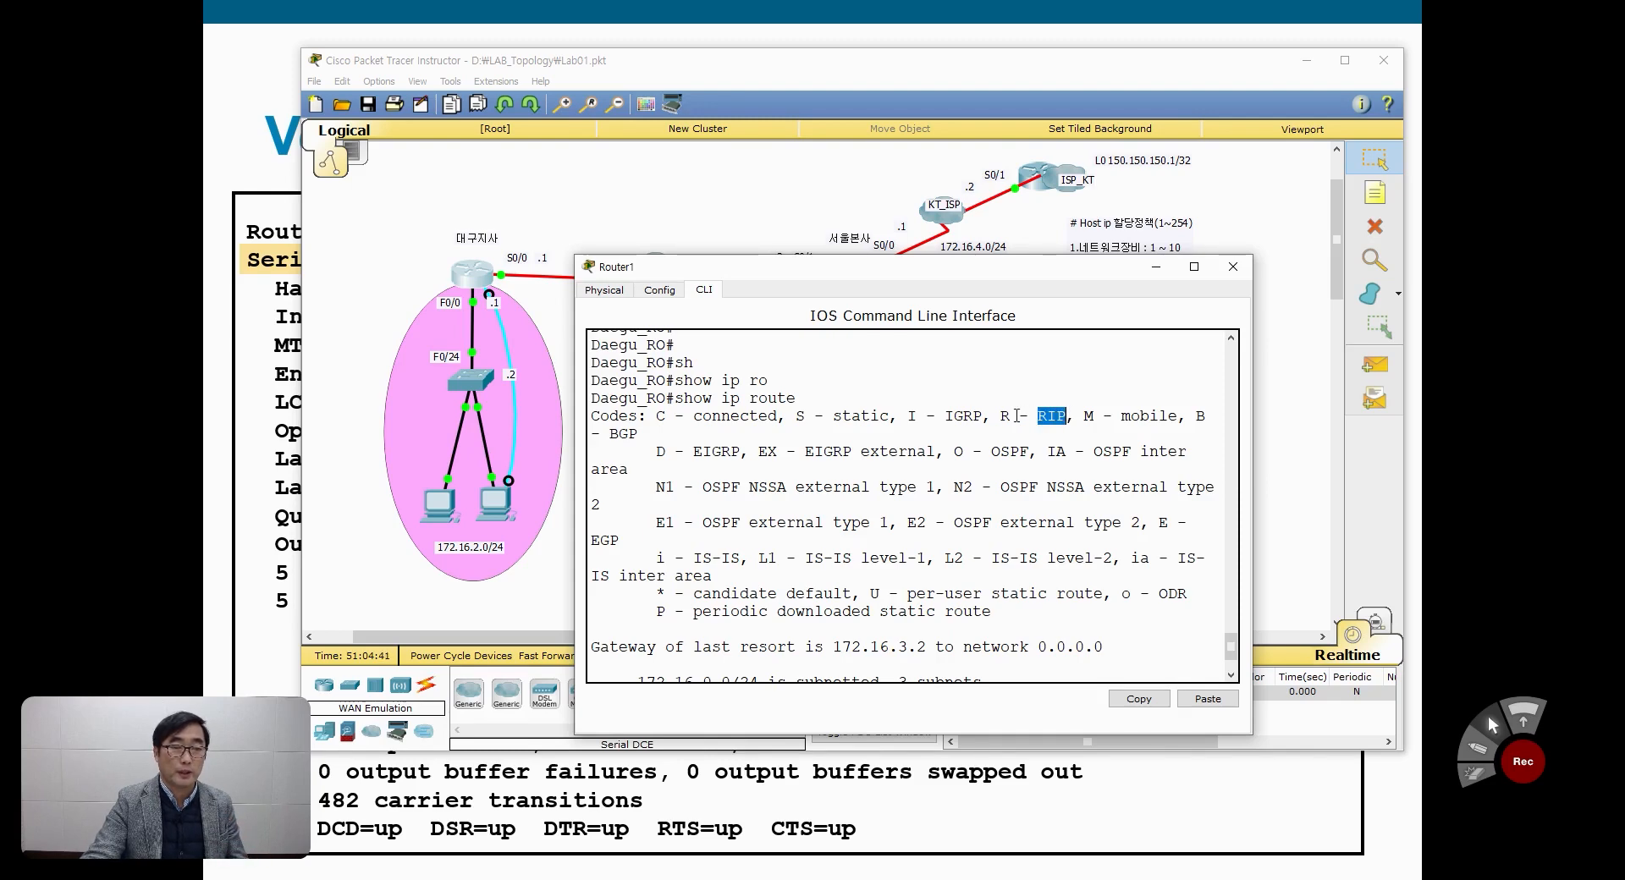
{"action": "left_click_drag", "start_coordinate": [1001, 415], "coordinate": [1010, 415]}
{"action": "scroll", "coordinate": [914, 527], "scroll_direction": "down", "scroll_amount": 2}
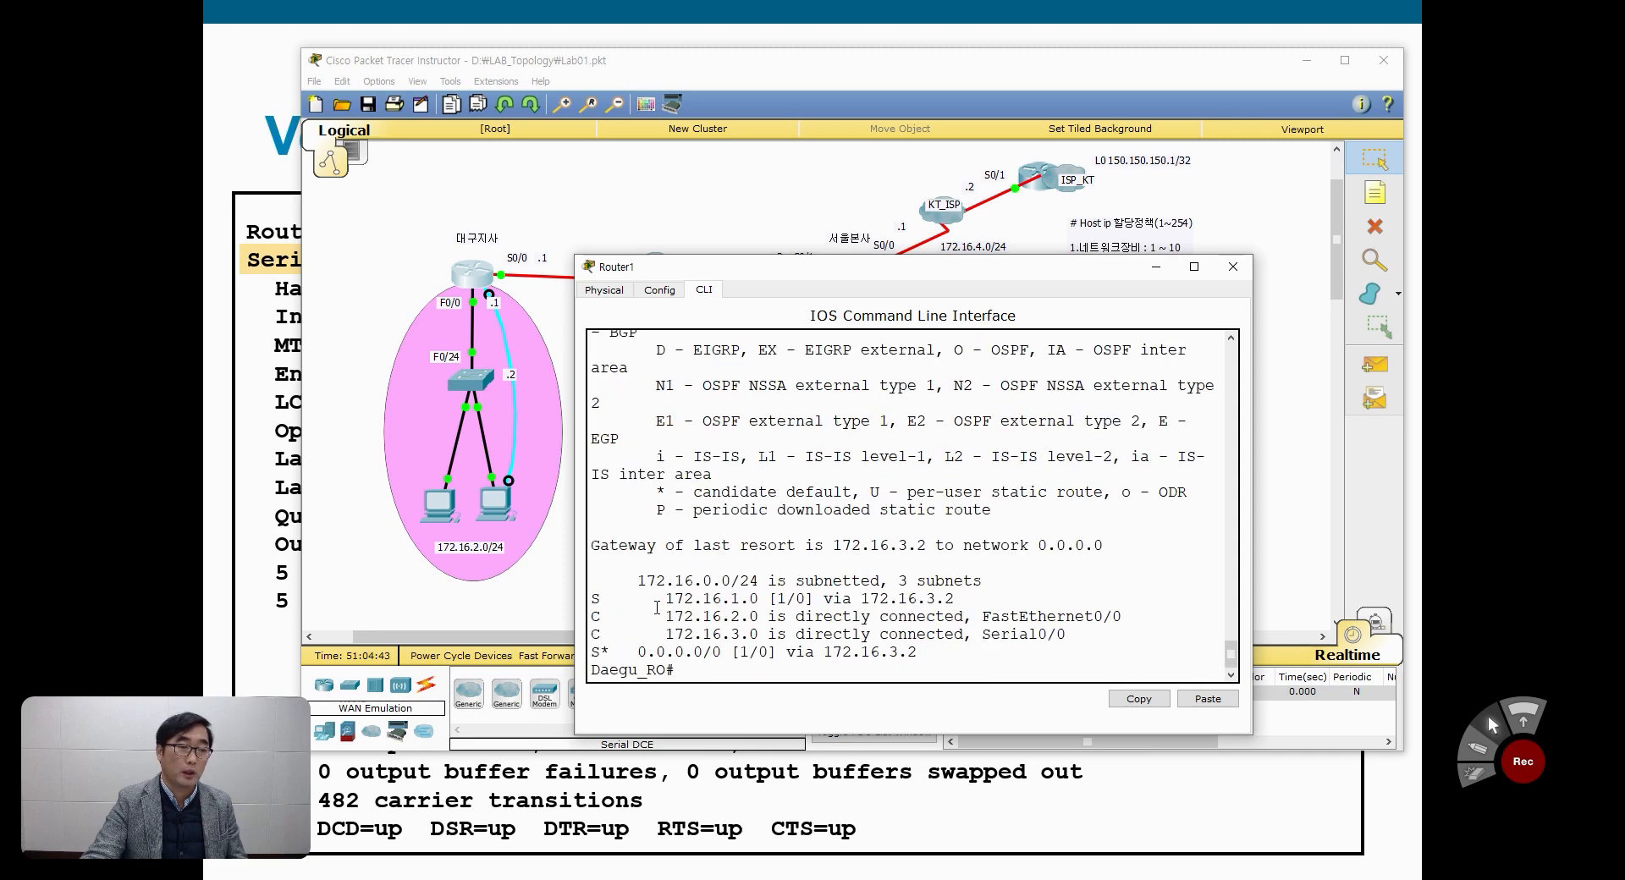
{"action": "left_click_drag", "start_coordinate": [590, 652], "coordinate": [925, 650]}
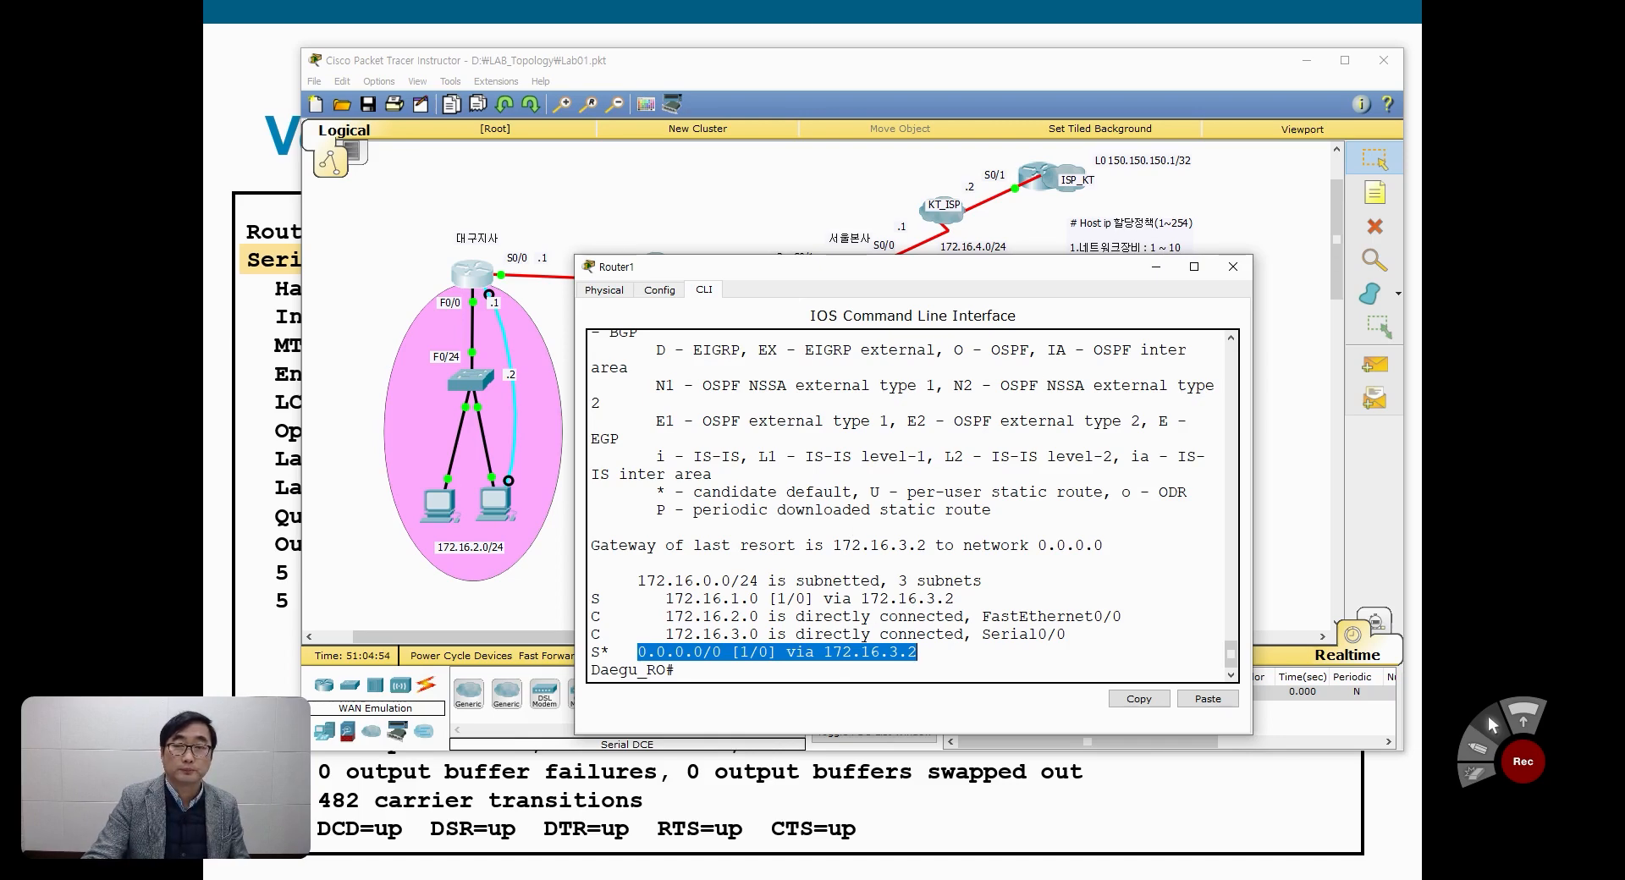
Step: Add a text note reading Stub Network above the 대구지사 router label in the topology
{"action": "left_click", "coordinate": [905, 200]}
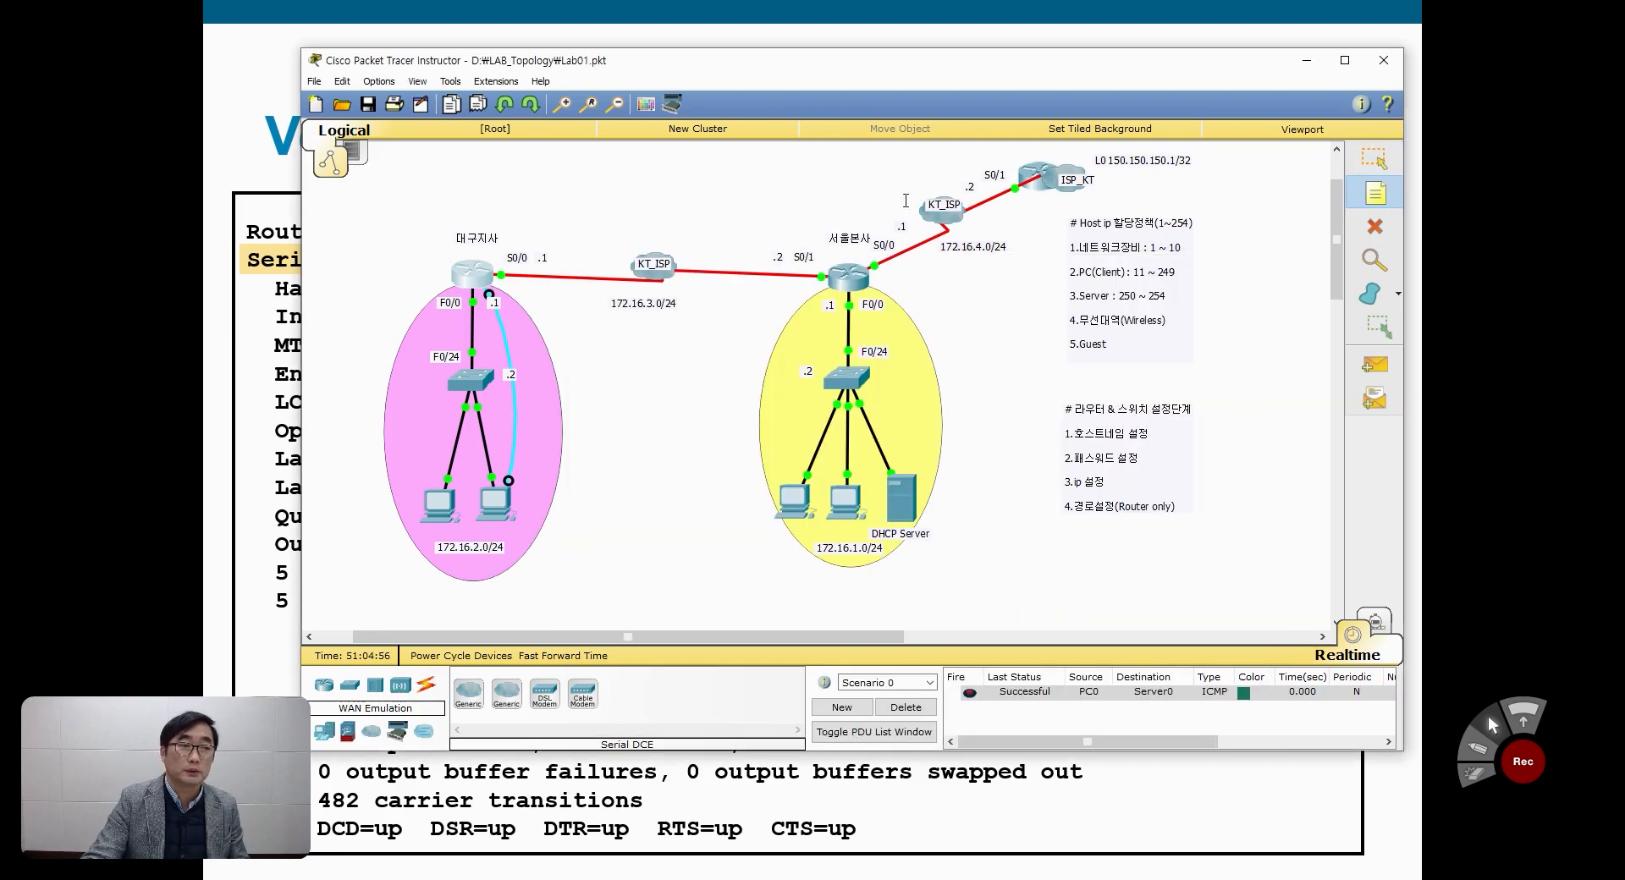
{"action": "left_click", "coordinate": [455, 213]}
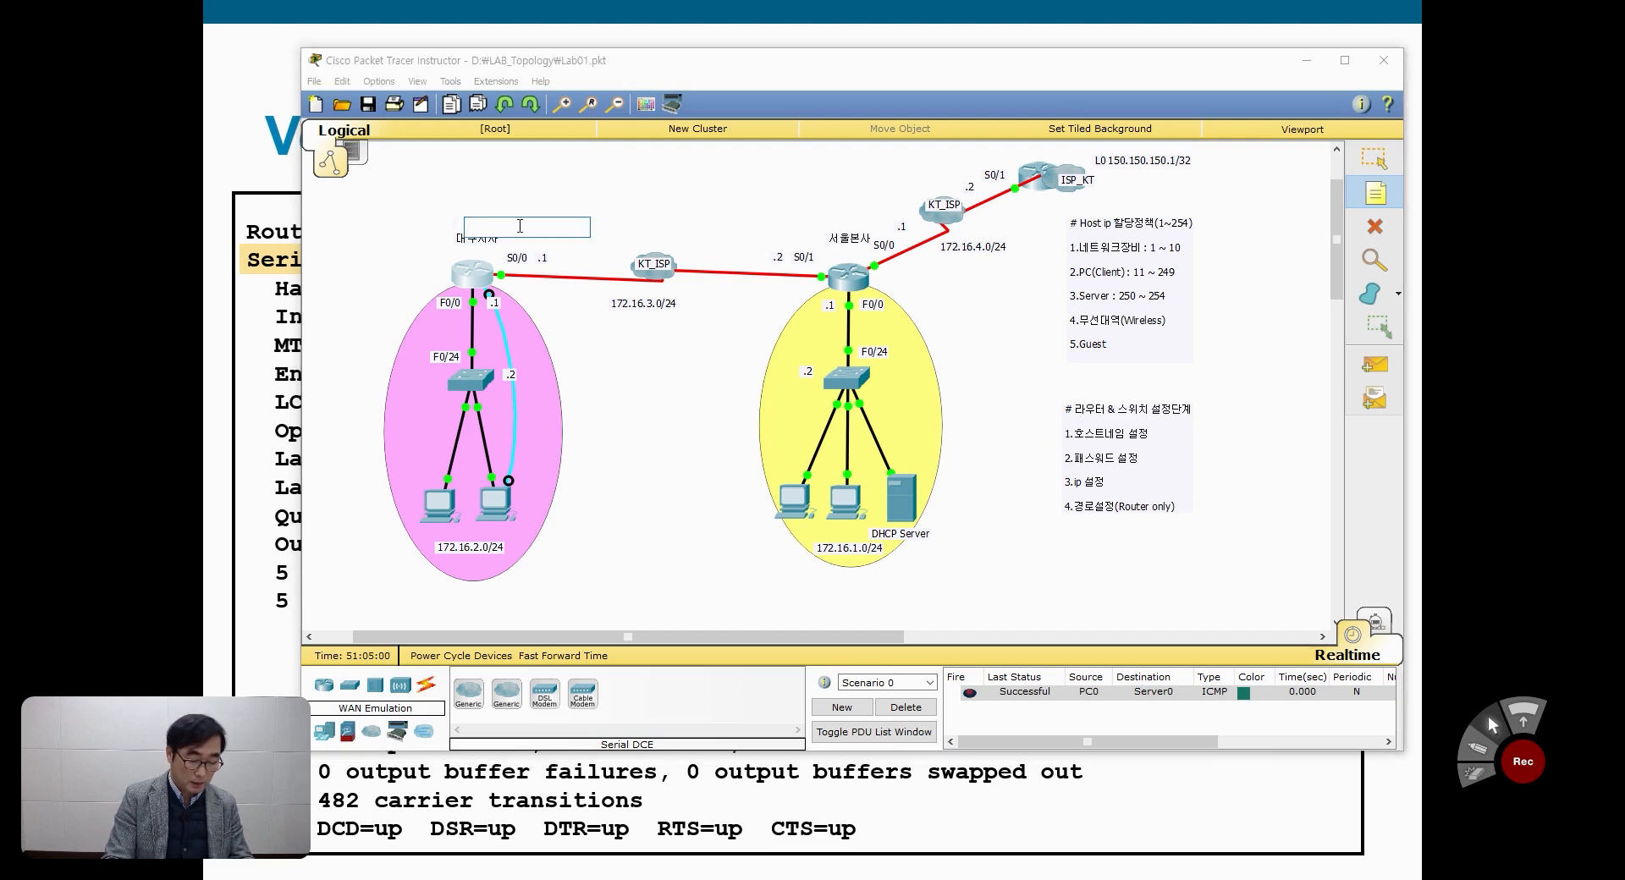
{"action": "type", "text": "Stub "}
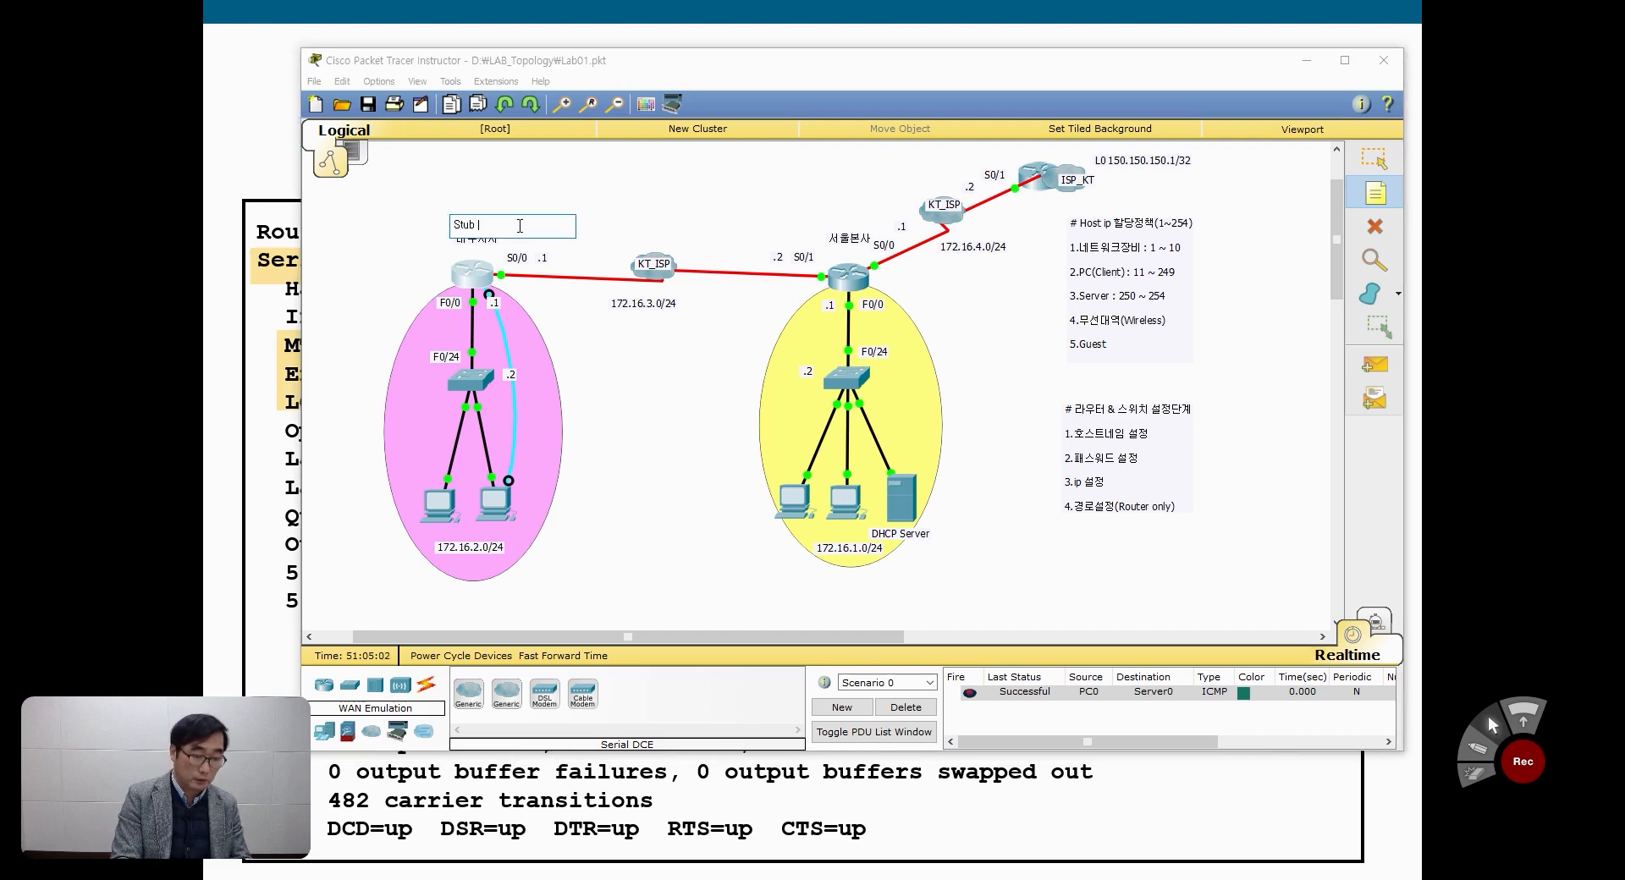
{"action": "type", "text": "Network"}
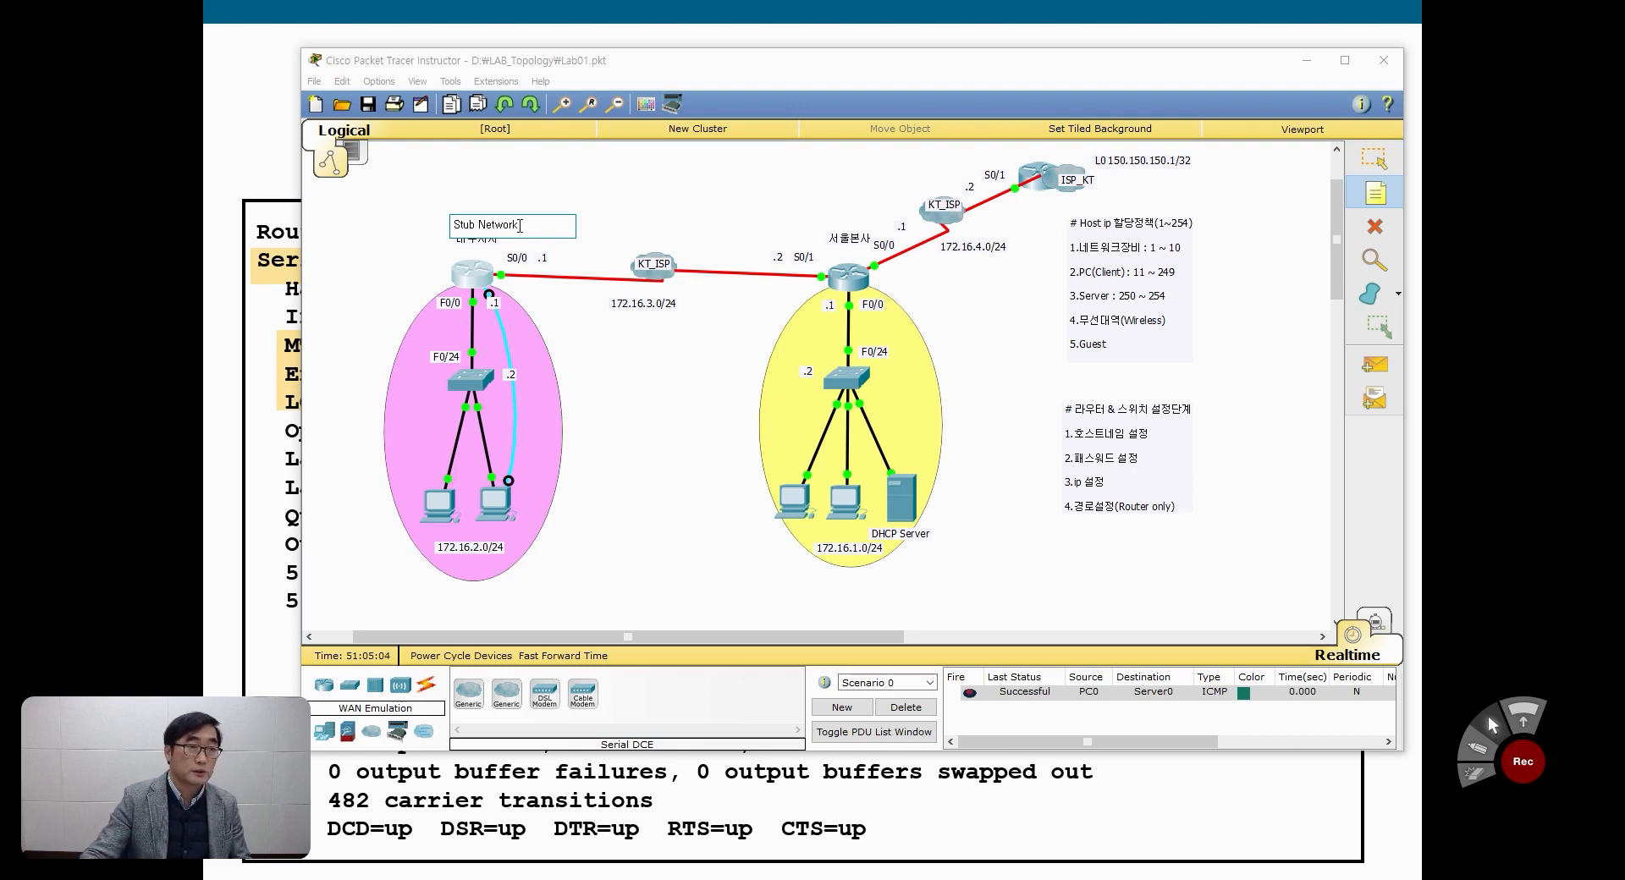
{"action": "left_click", "coordinate": [1375, 158]}
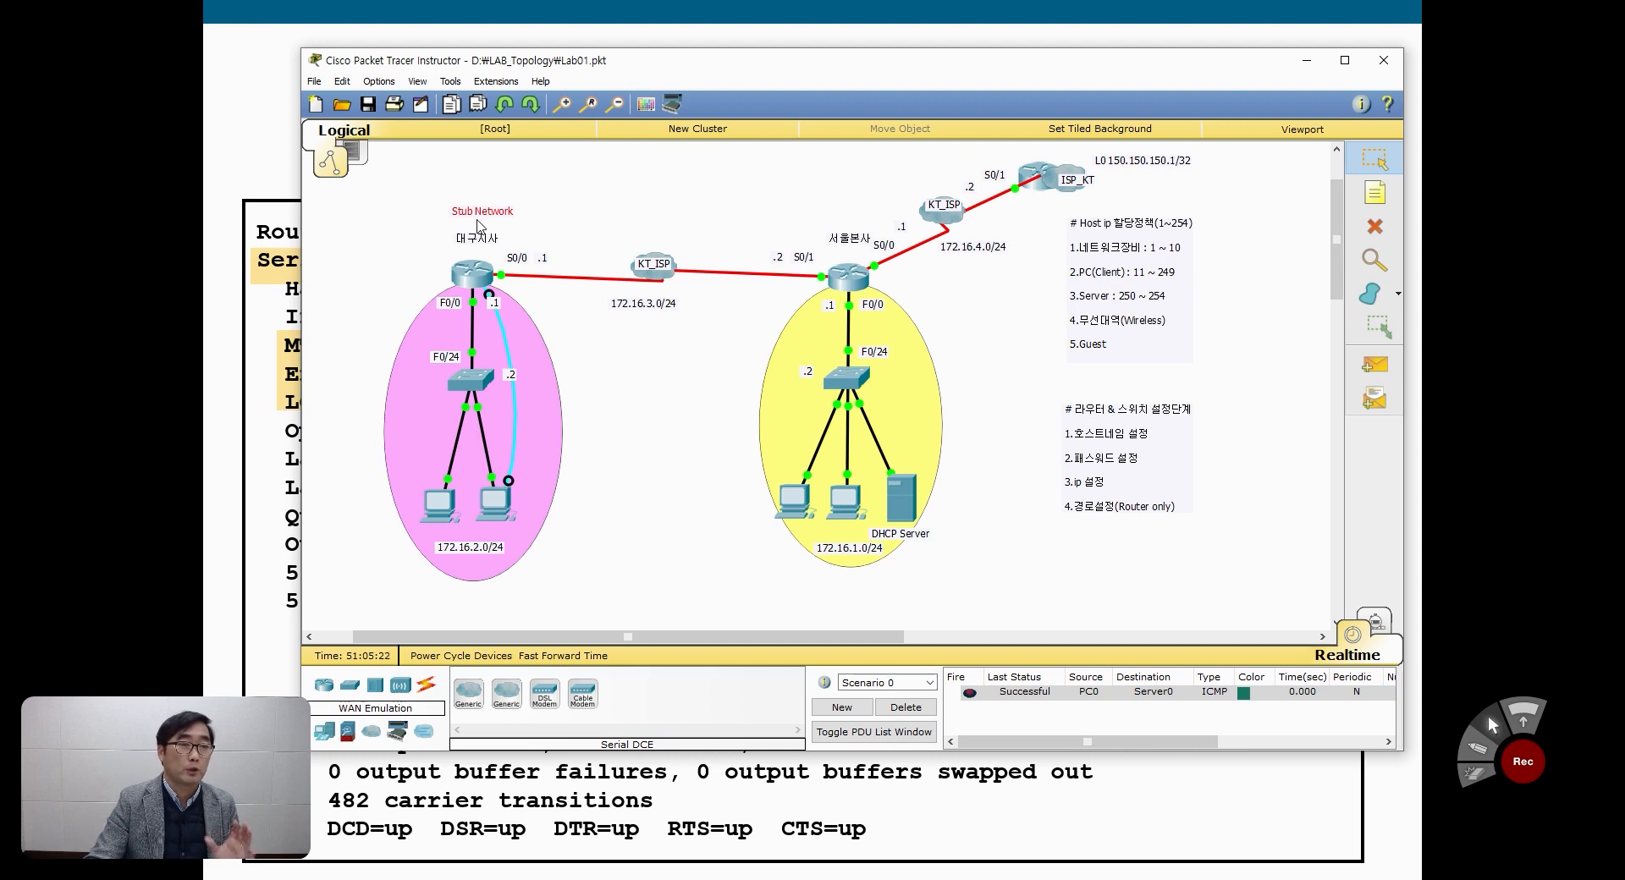
Step: Compare the static 172.16.1.0, directly connected and default route entries in Daegu_RO's routing table
{"action": "left_click", "coordinate": [487, 284]}
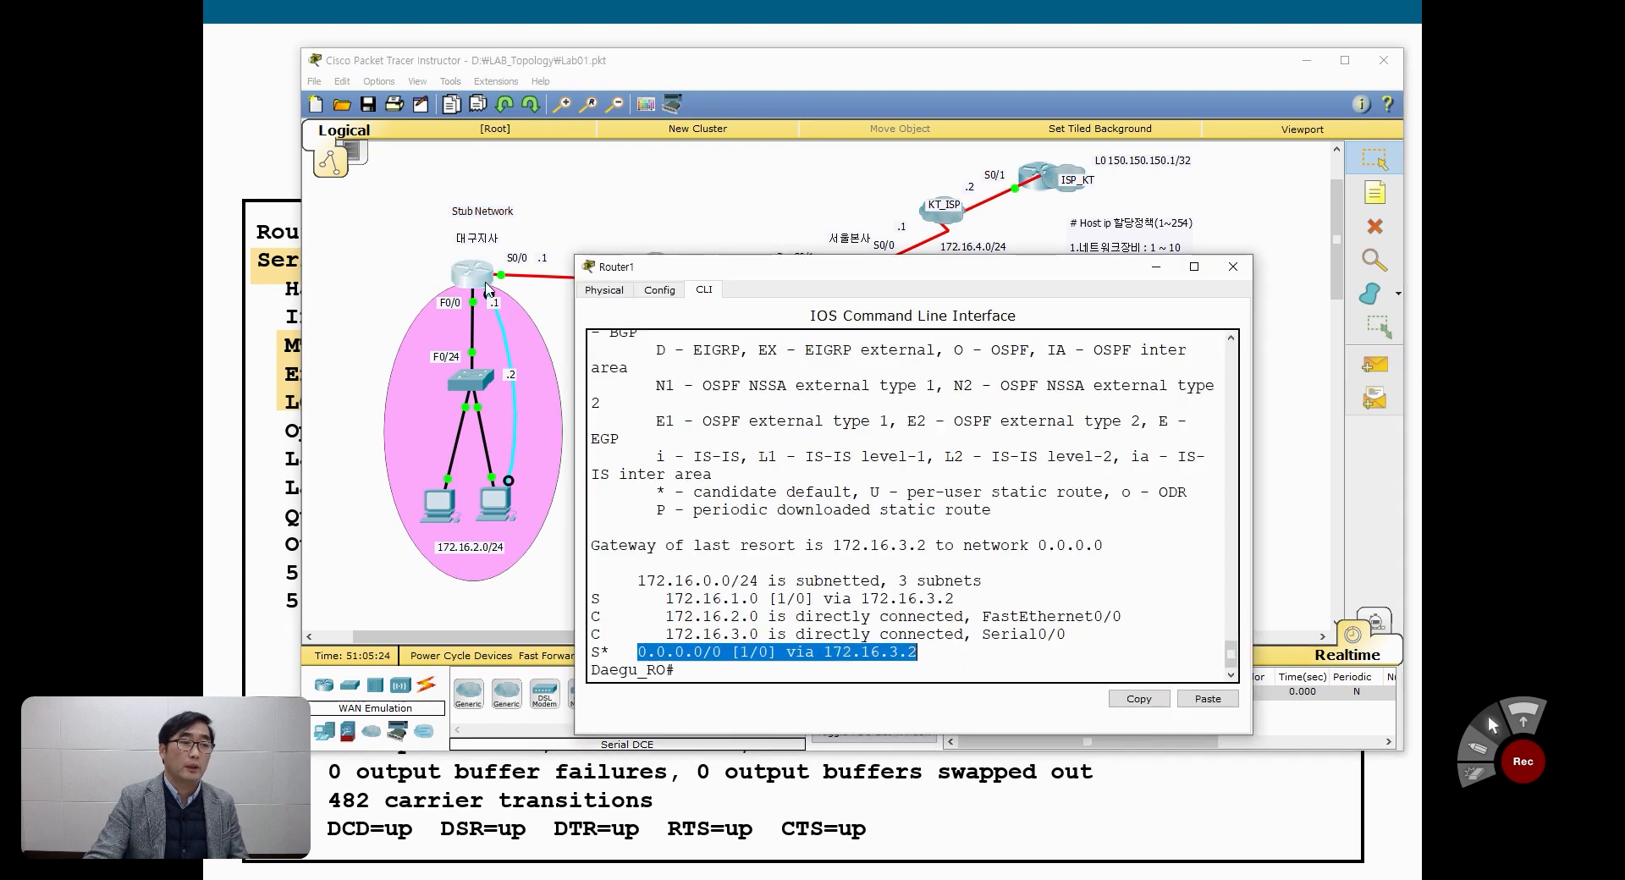
{"action": "left_click_drag", "start_coordinate": [595, 600], "coordinate": [960, 602]}
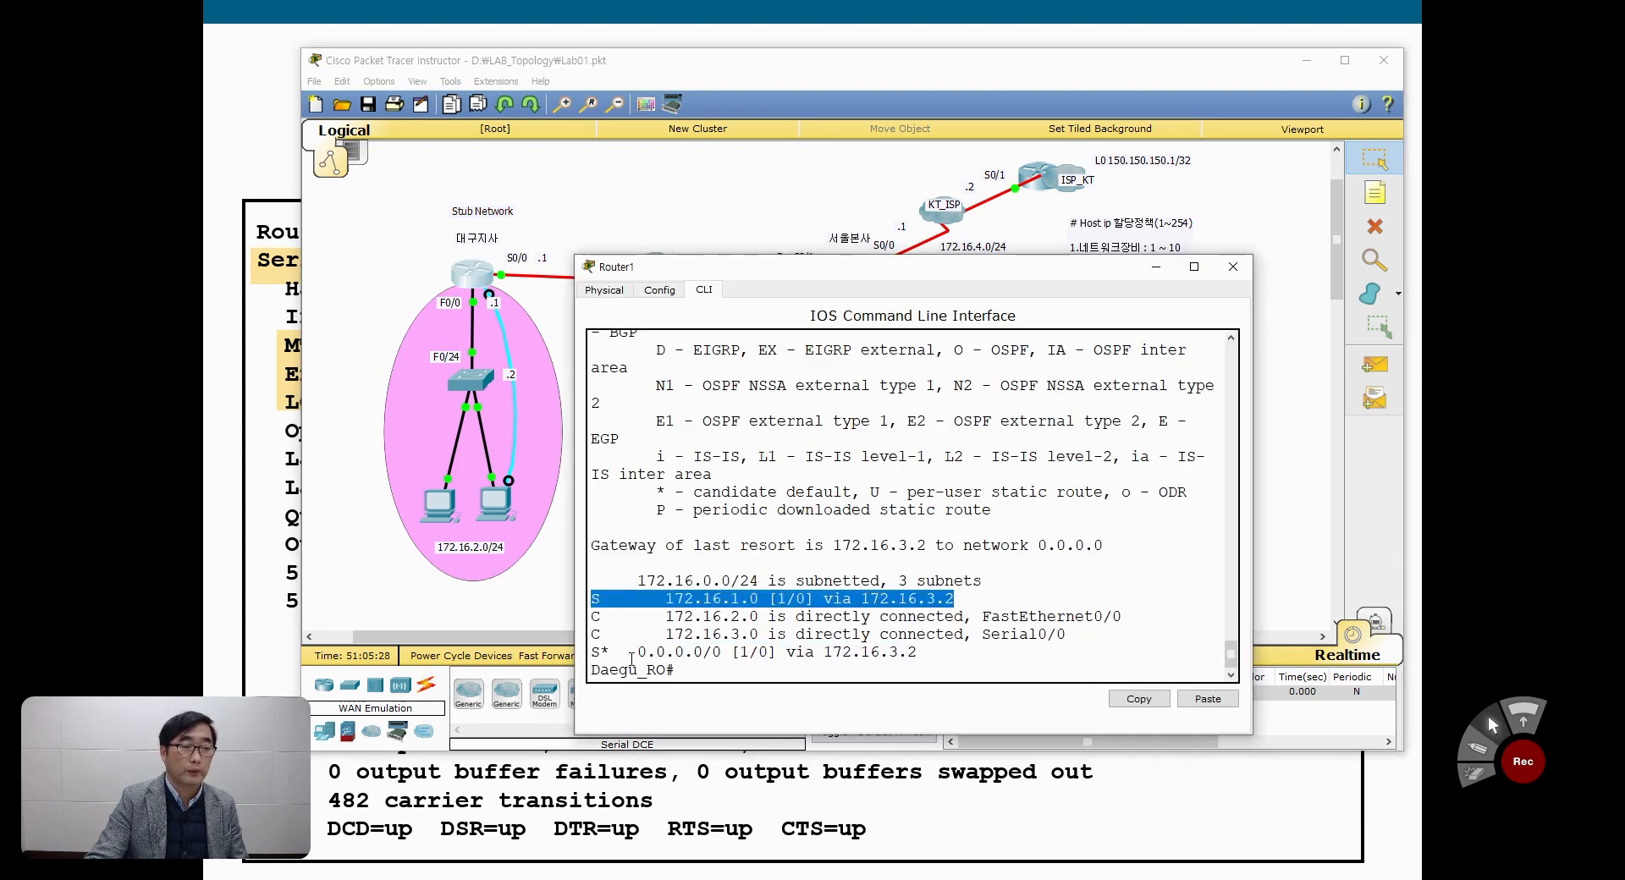
{"action": "left_click_drag", "start_coordinate": [819, 267], "coordinate": [877, 293]}
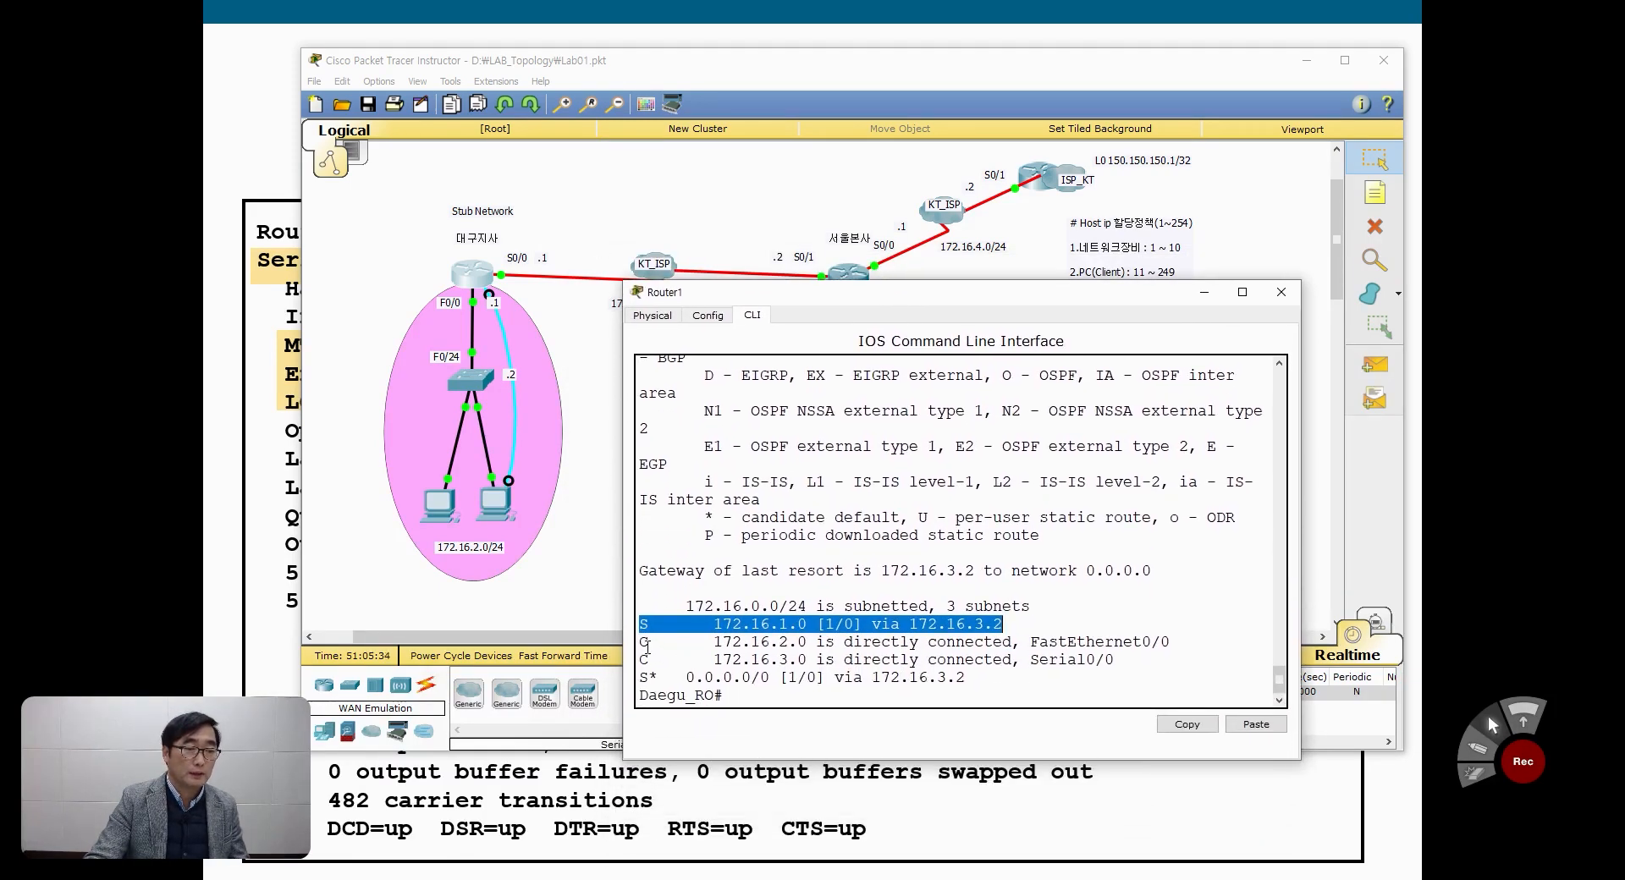
{"action": "left_click_drag", "start_coordinate": [643, 643], "coordinate": [1108, 660]}
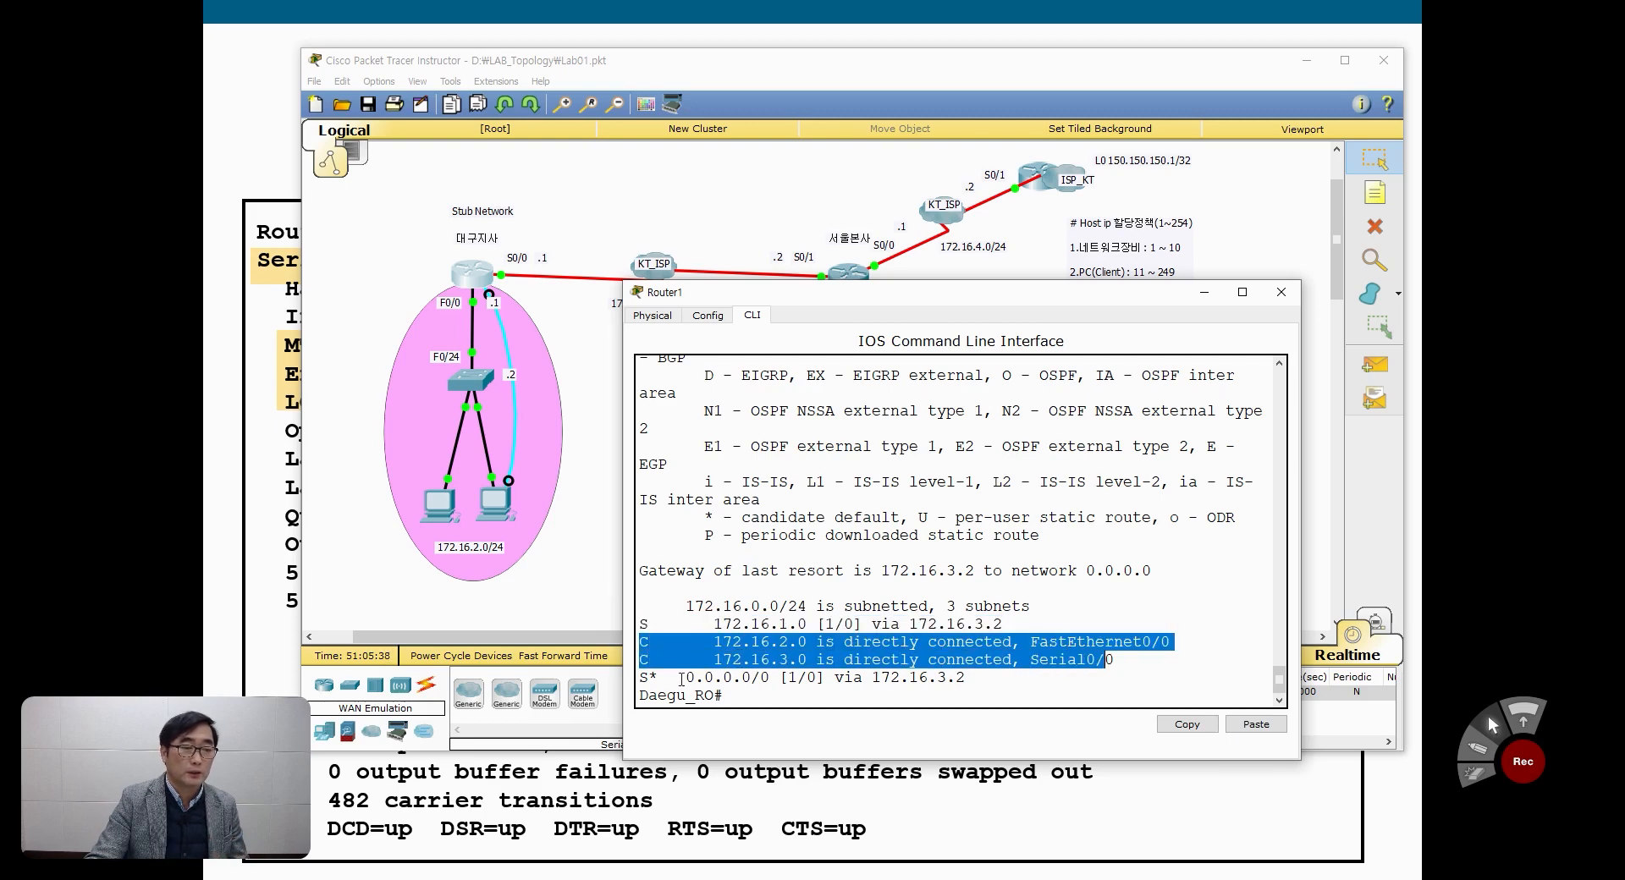
{"action": "left_click_drag", "start_coordinate": [641, 677], "coordinate": [982, 682]}
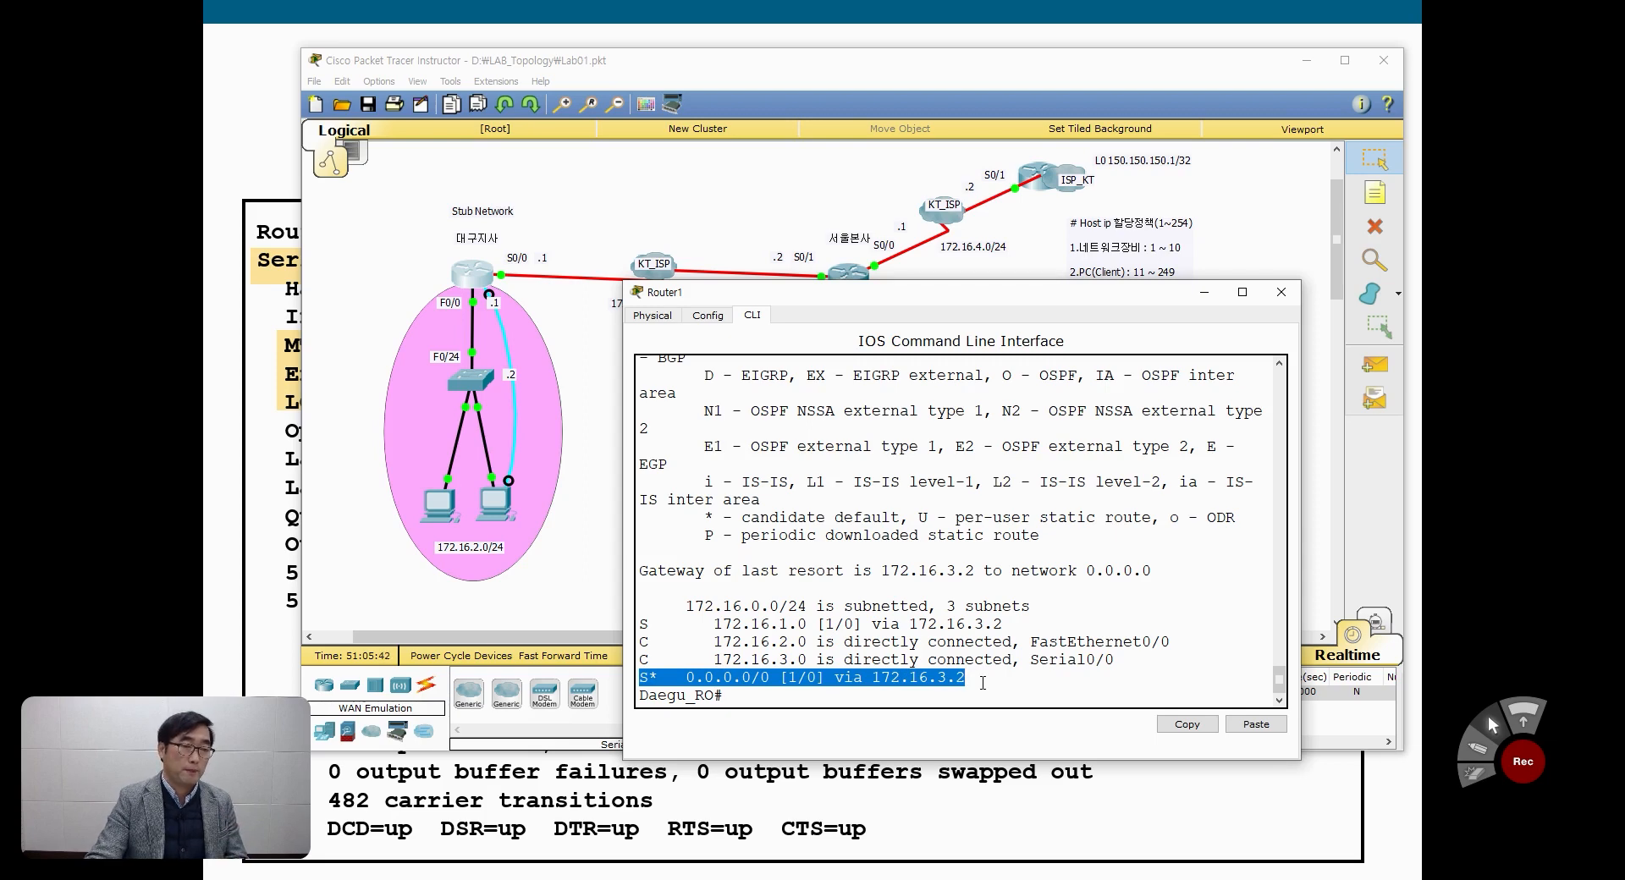
{"action": "left_click_drag", "start_coordinate": [640, 624], "coordinate": [1009, 622]}
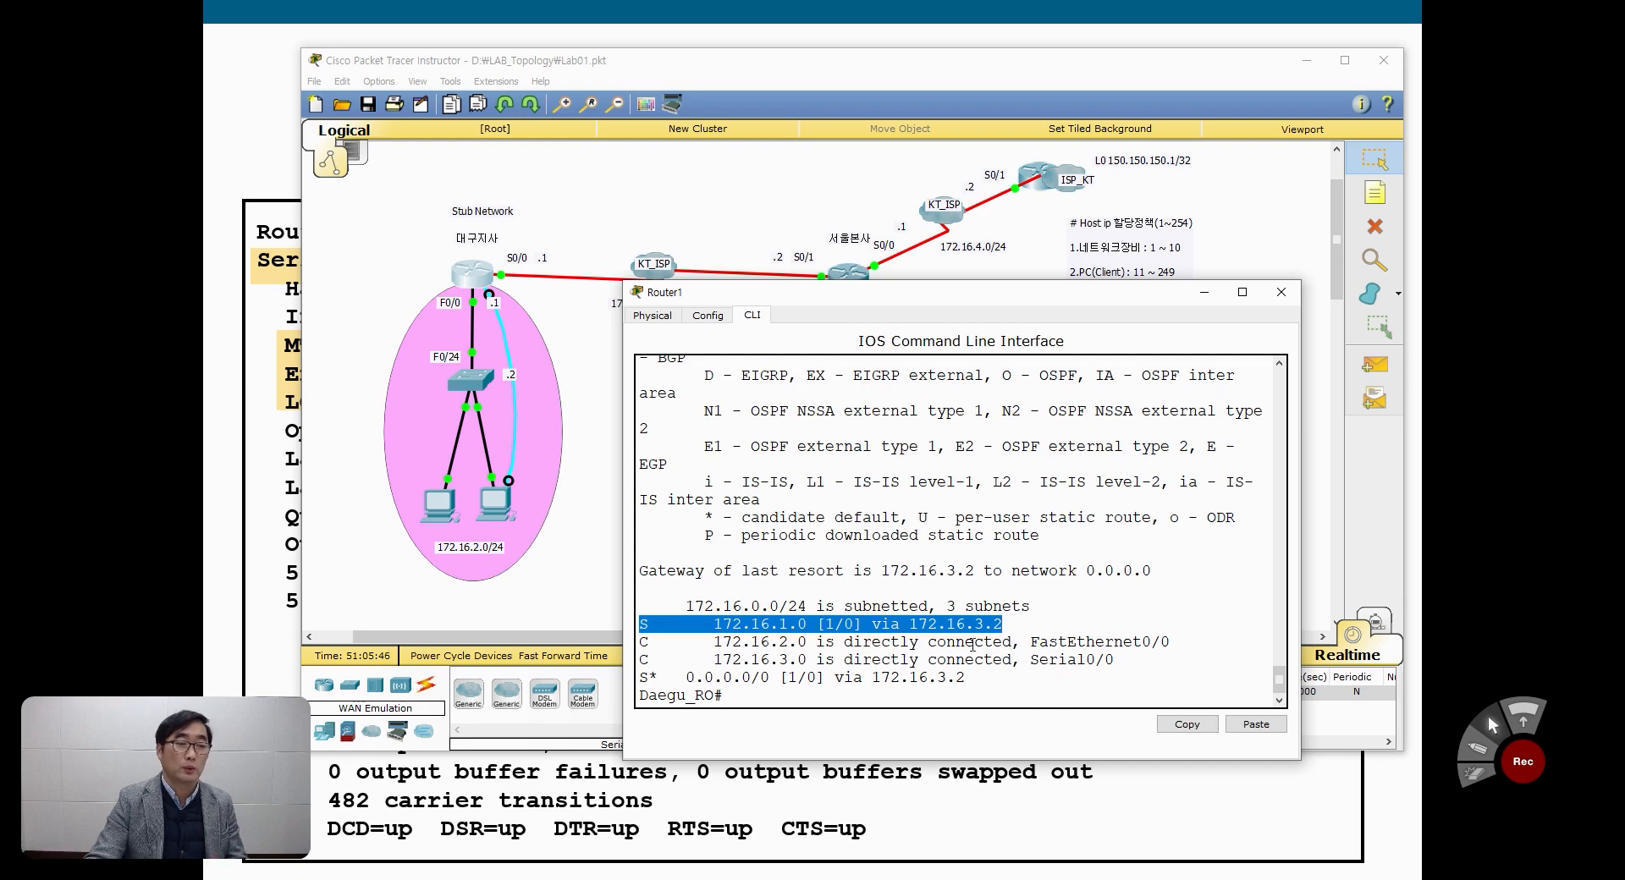
Step: Display Daegu_RO's running configuration with show running-config and page through to its ip route lines
{"action": "left_click", "coordinate": [883, 695]}
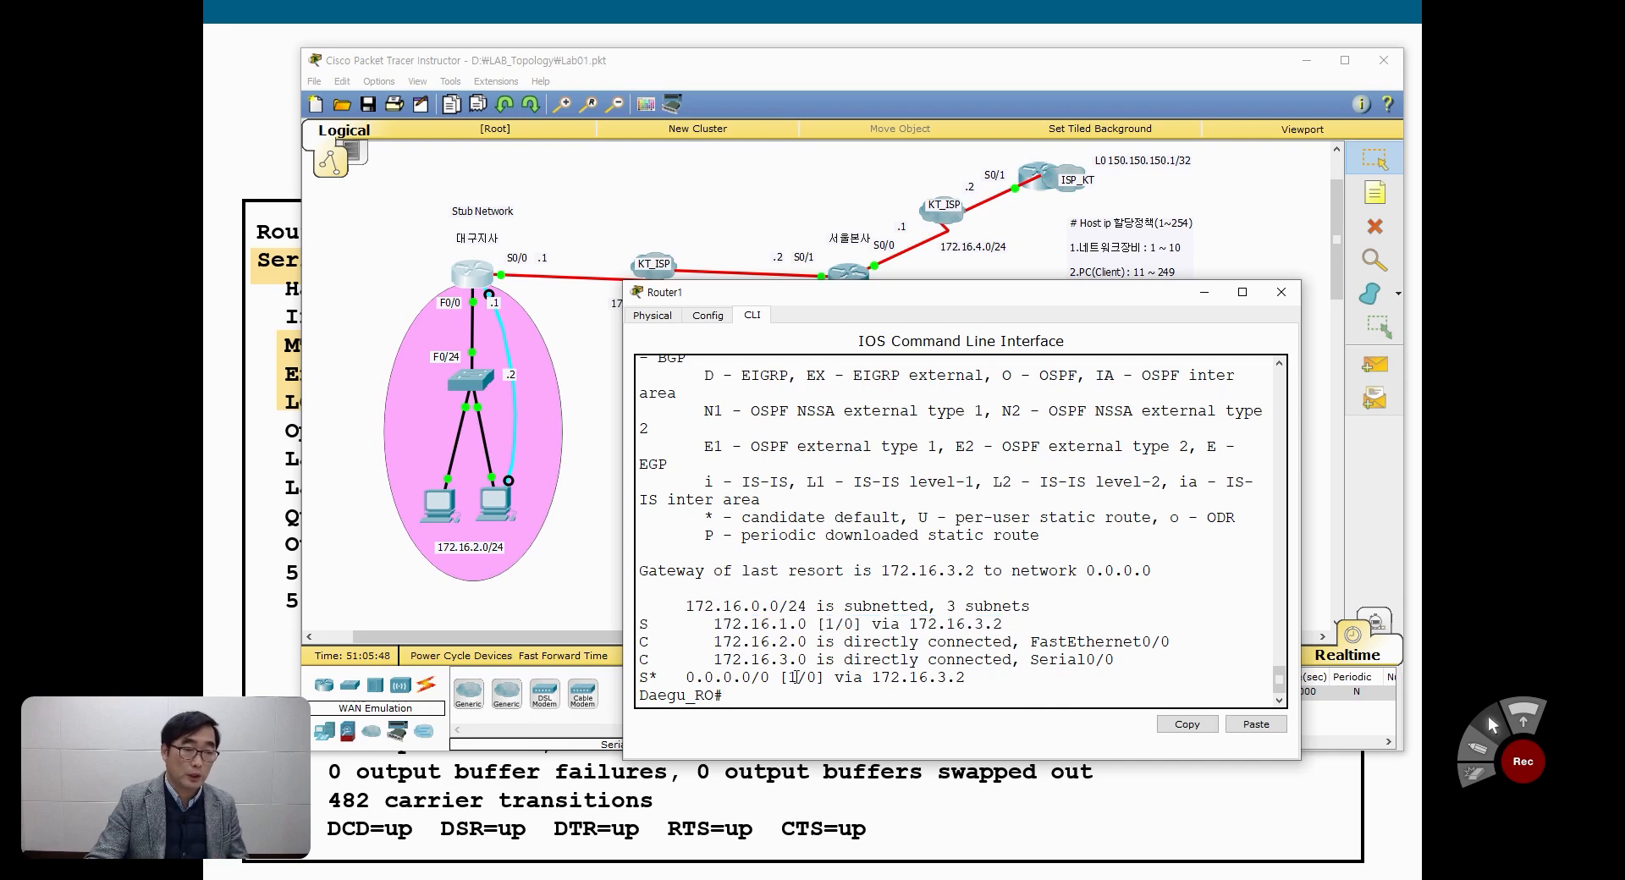
{"action": "type", "text": "sh"}
{"action": "key", "text": "Tab"}
{"action": "type", "text": "run"}
{"action": "key", "text": "Tab"}
{"action": "key", "text": "Return"}
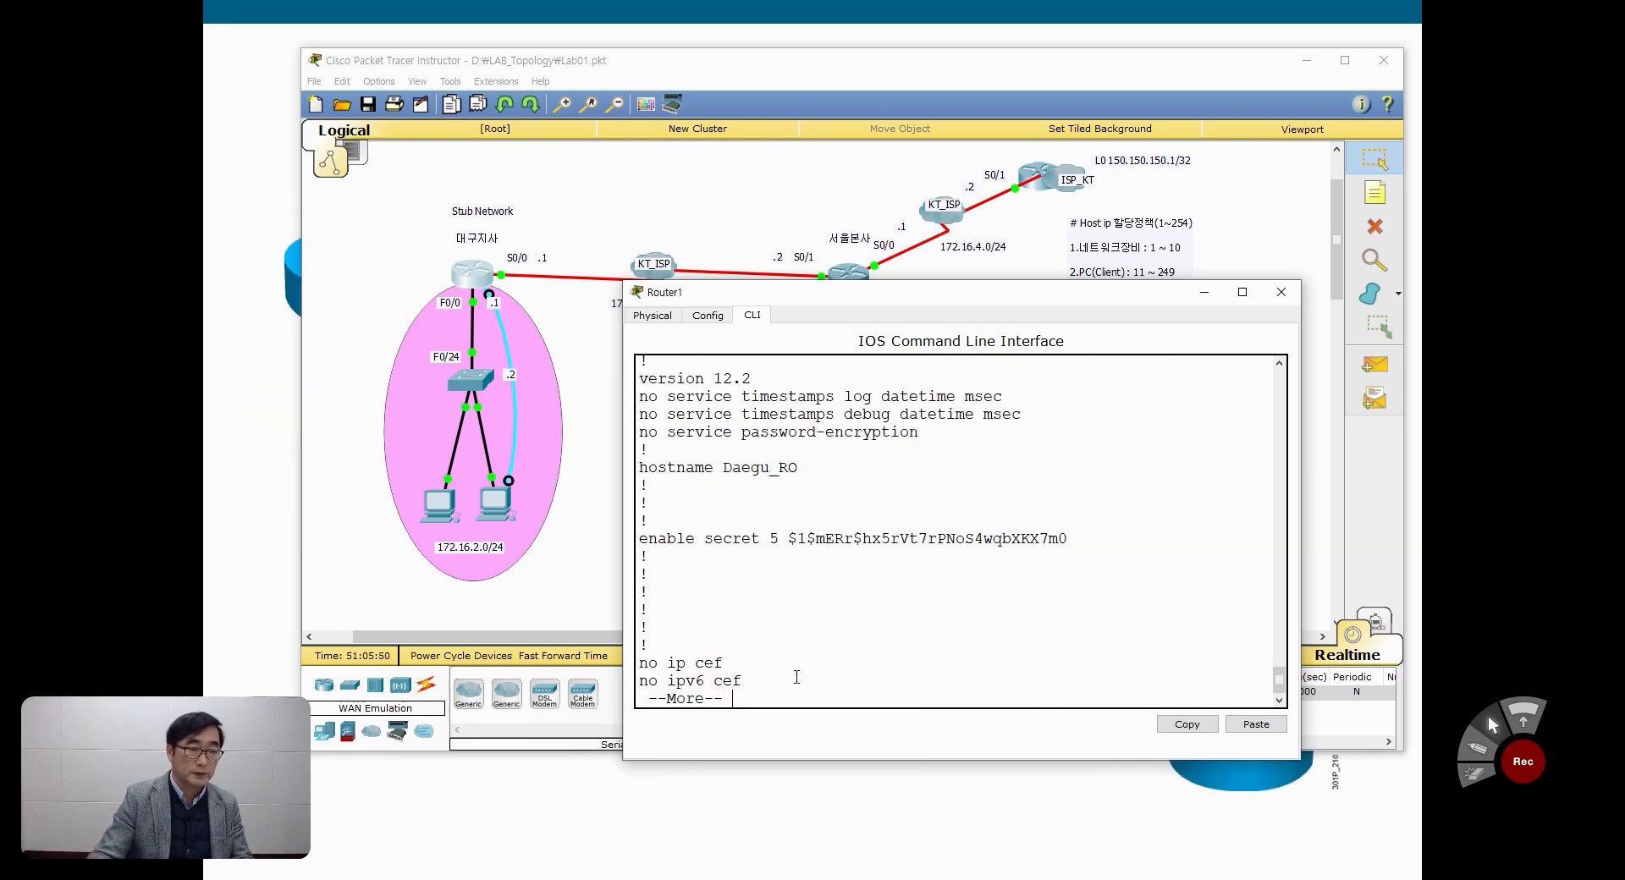
{"action": "key", "text": "space"}
{"action": "key", "text": "space"}
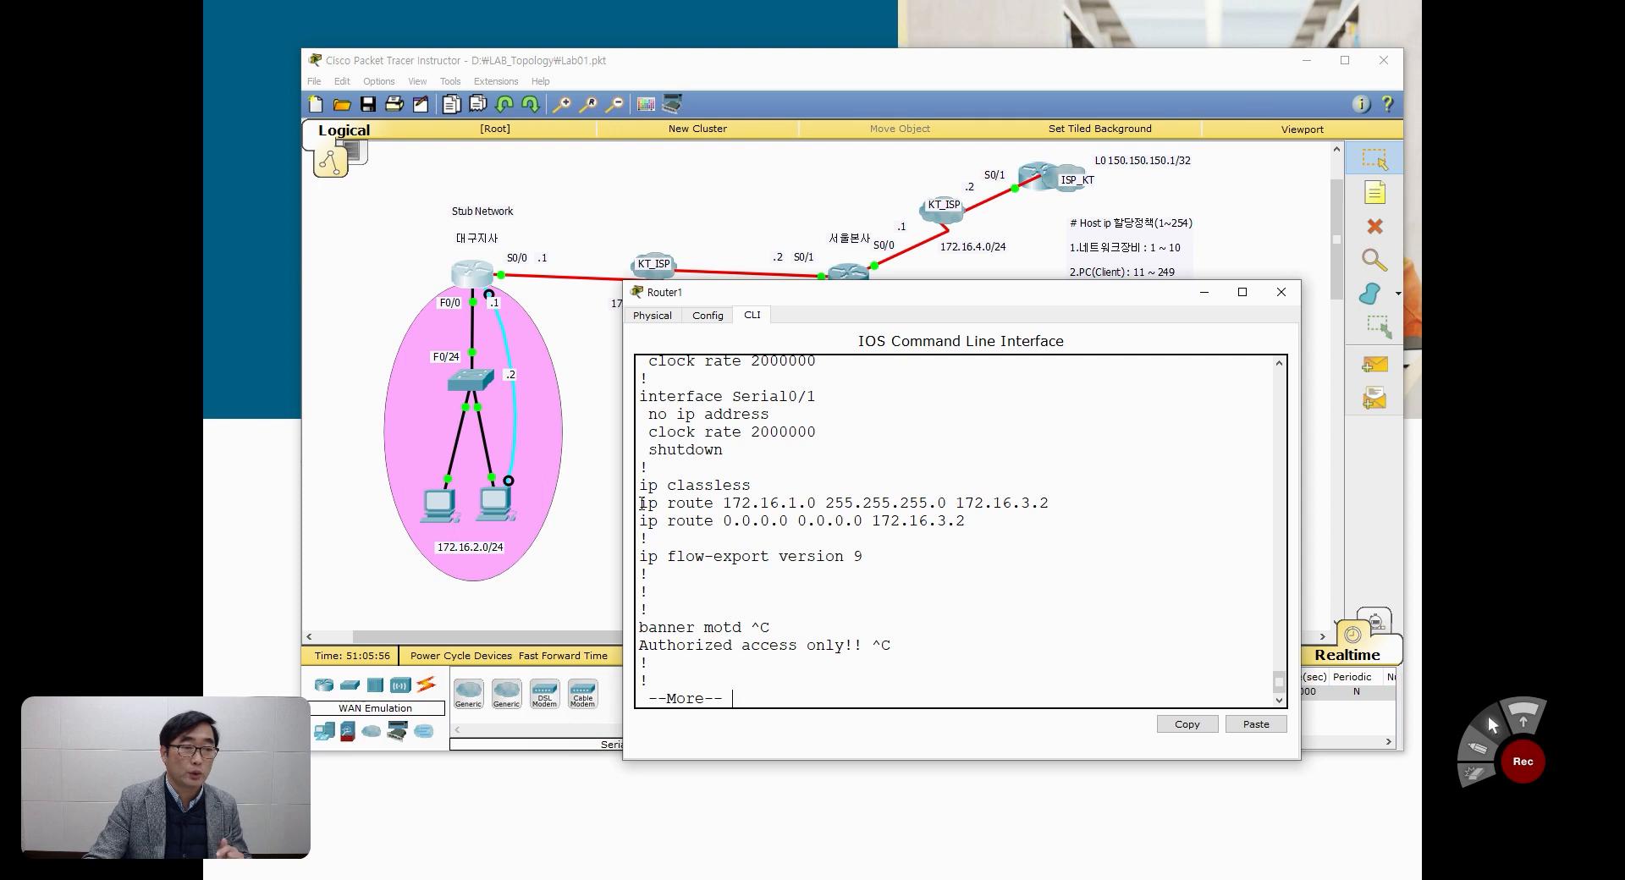
Step: Copy the 172.16.1.0 static route line and remove it in configuration mode with no ip route 172.16.1.0 255.255.255.0 172.16.3.2
{"action": "left_click_drag", "start_coordinate": [642, 503], "coordinate": [1050, 504]}
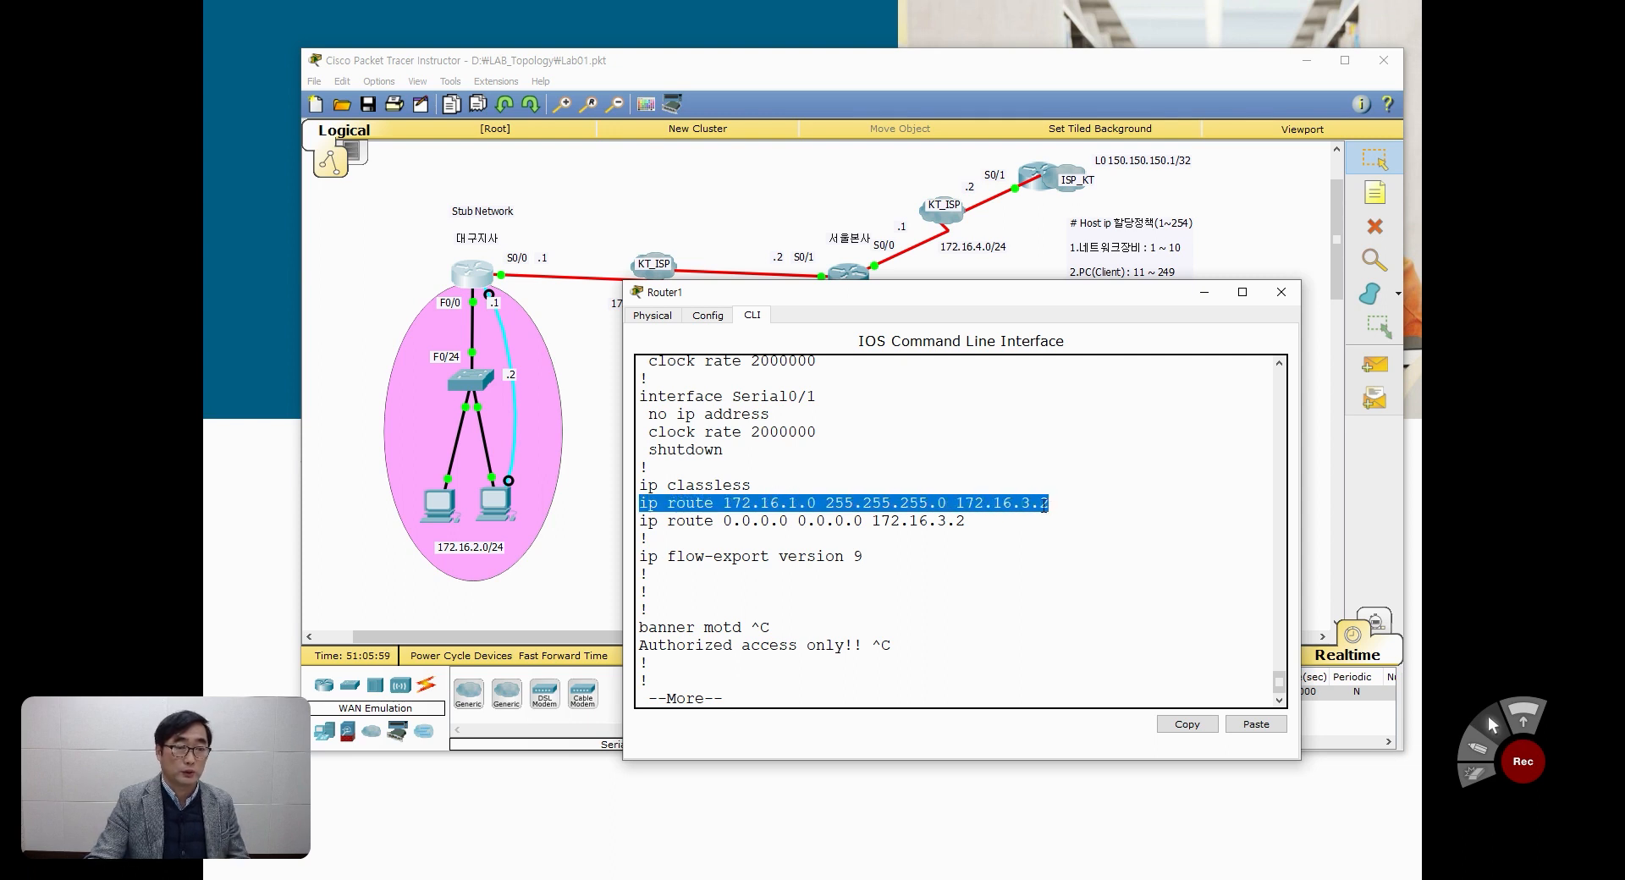
{"action": "right_click", "coordinate": [1000, 506]}
{"action": "left_click", "coordinate": [1020, 519]}
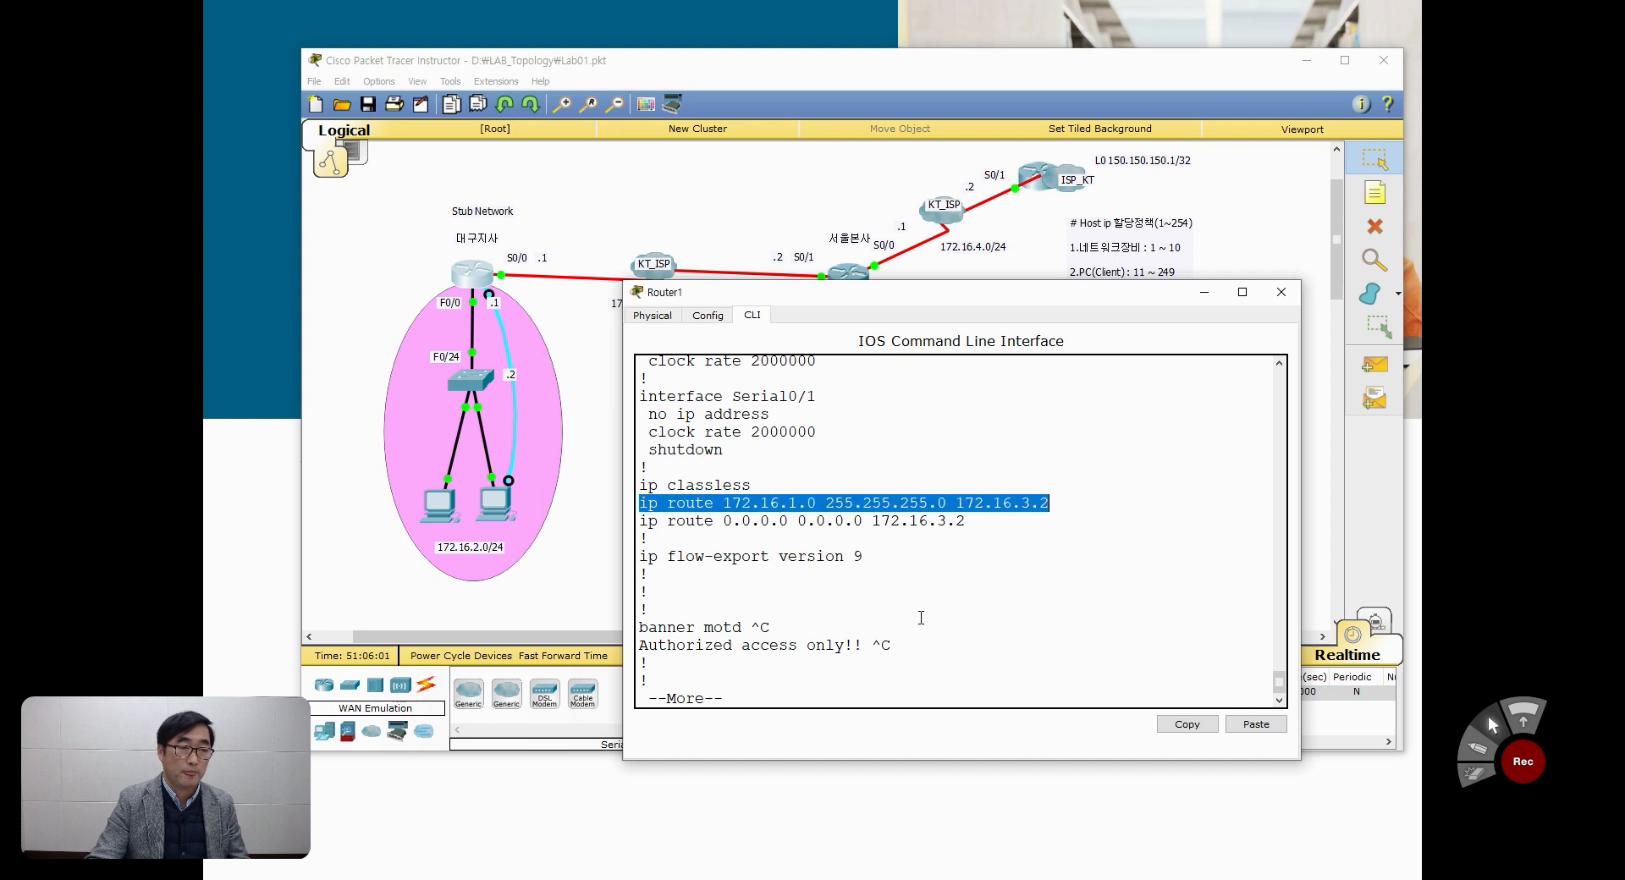
{"action": "key", "text": "space"}
{"action": "type", "text": "conf t"}
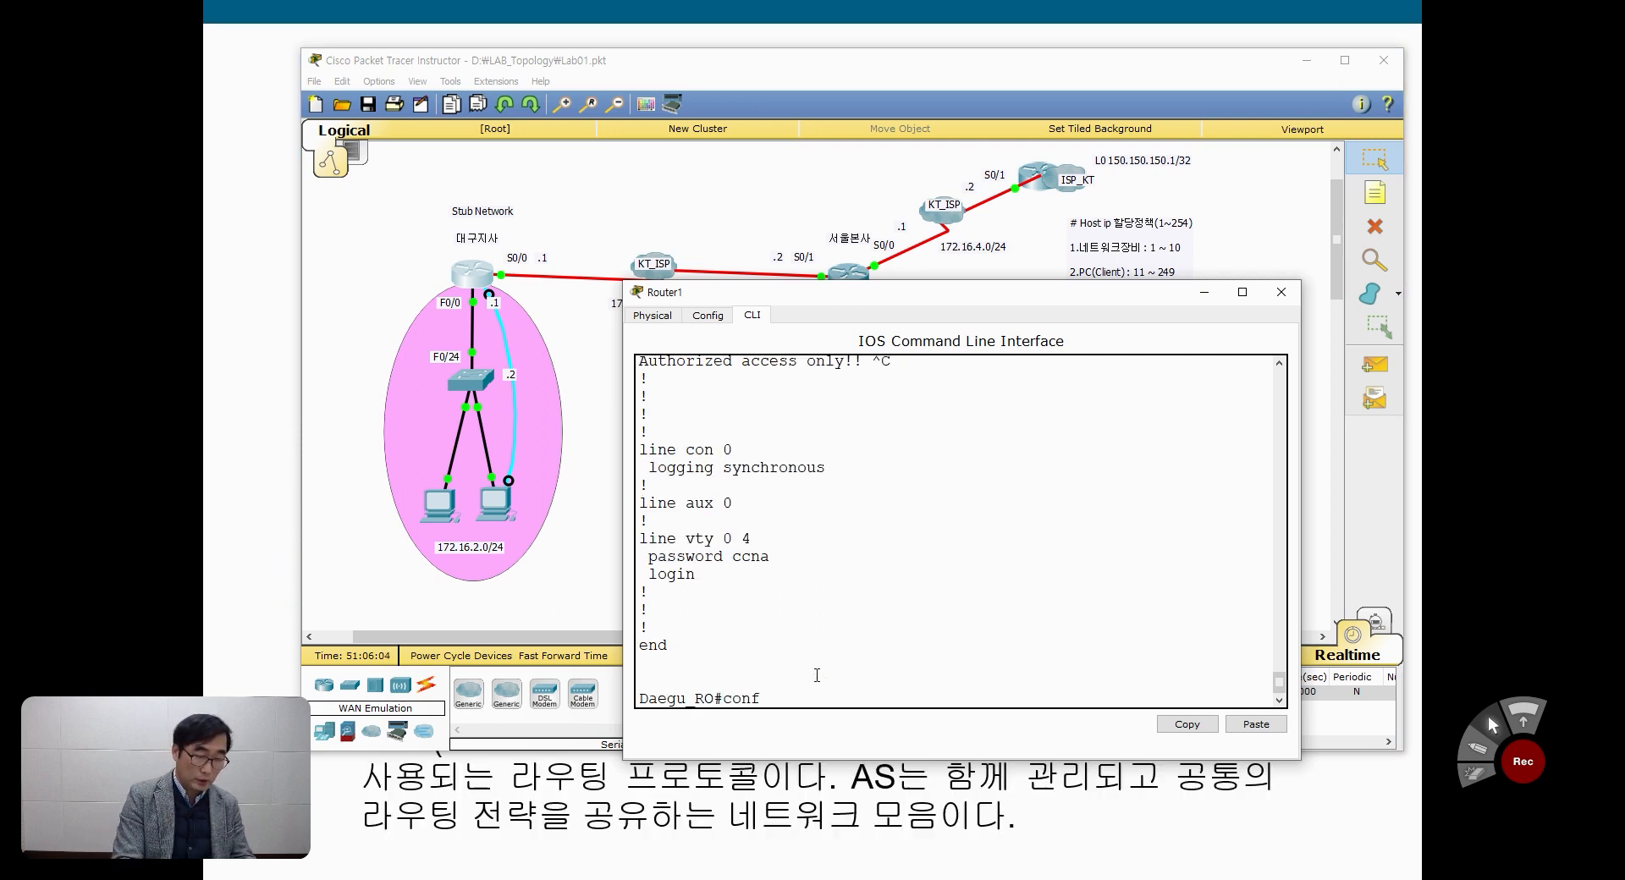
{"action": "key", "text": "Return"}
{"action": "type", "text": "no"}
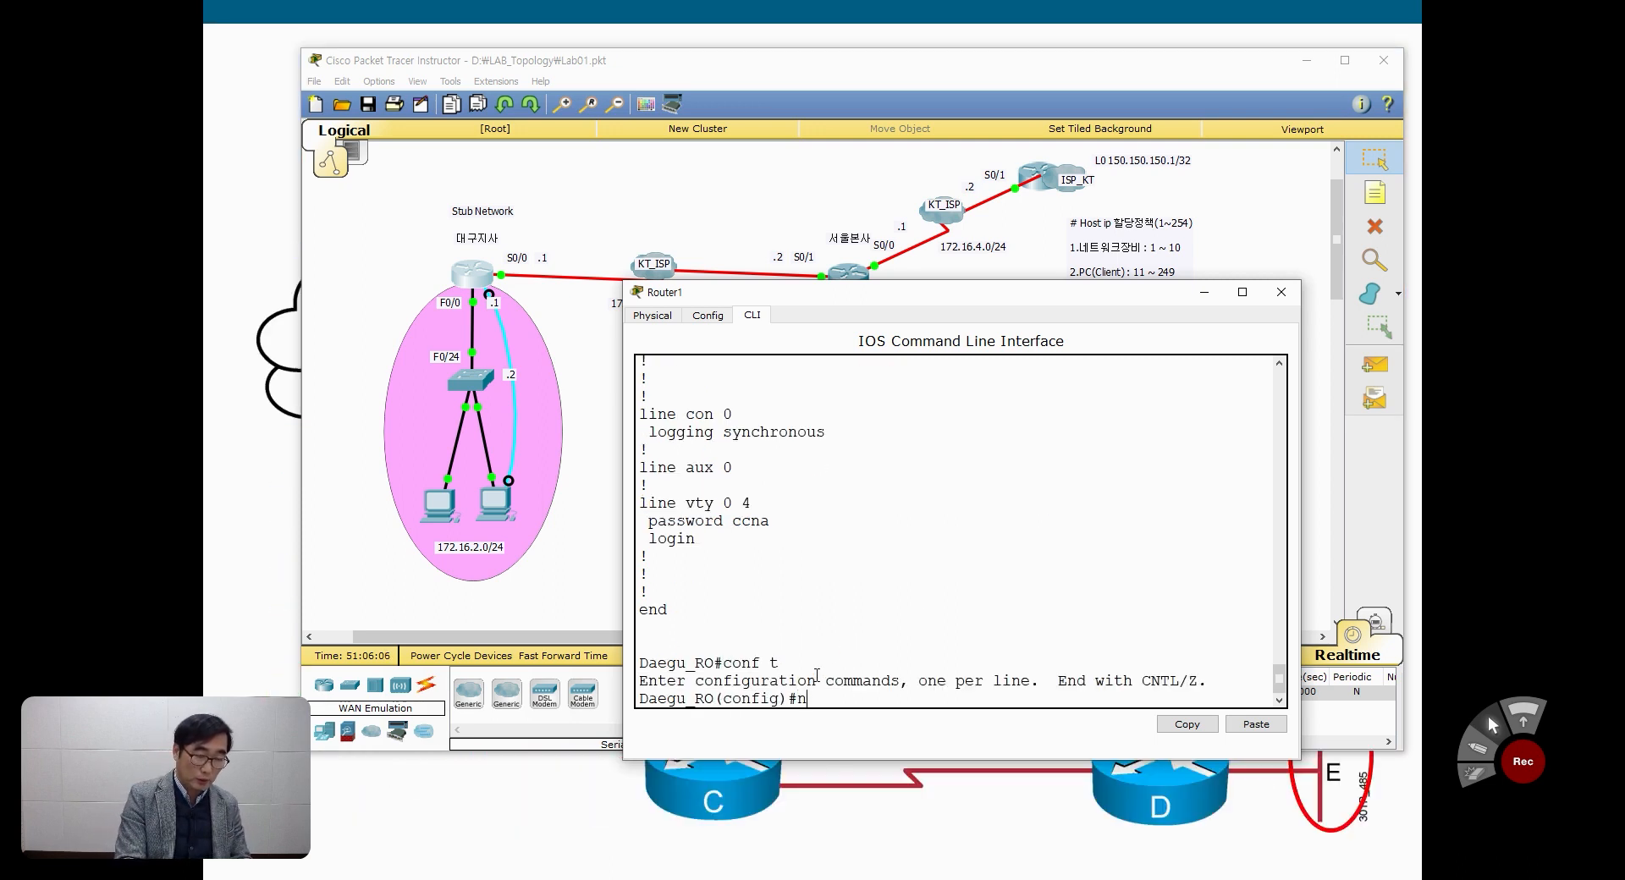
{"action": "right_click", "coordinate": [830, 702]}
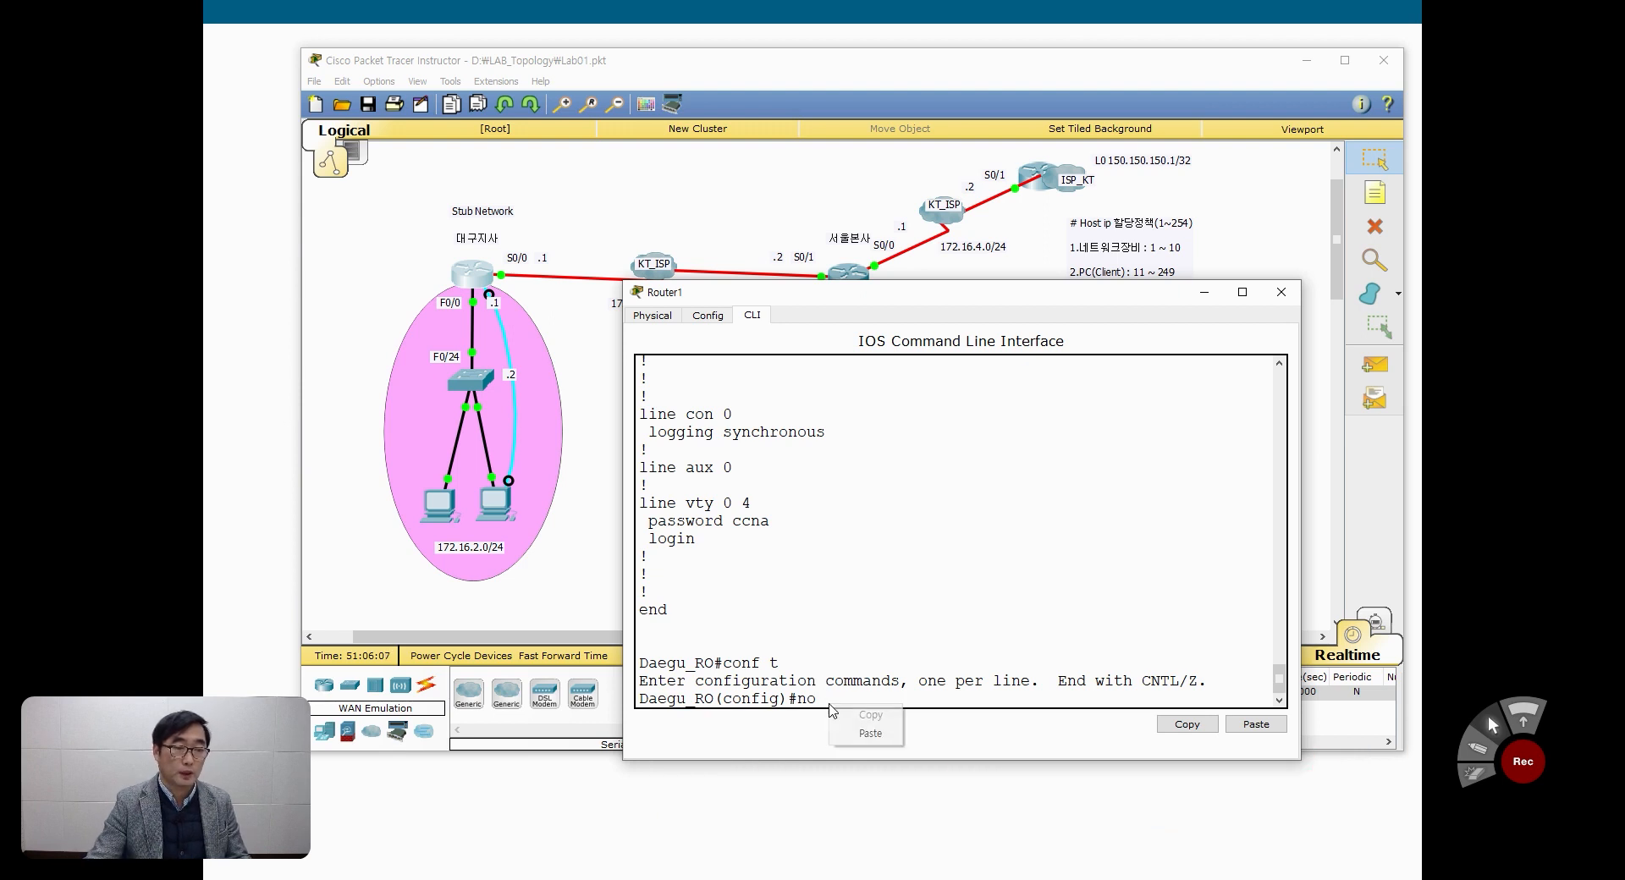
{"action": "left_click", "coordinate": [867, 733]}
{"action": "key", "text": "Return"}
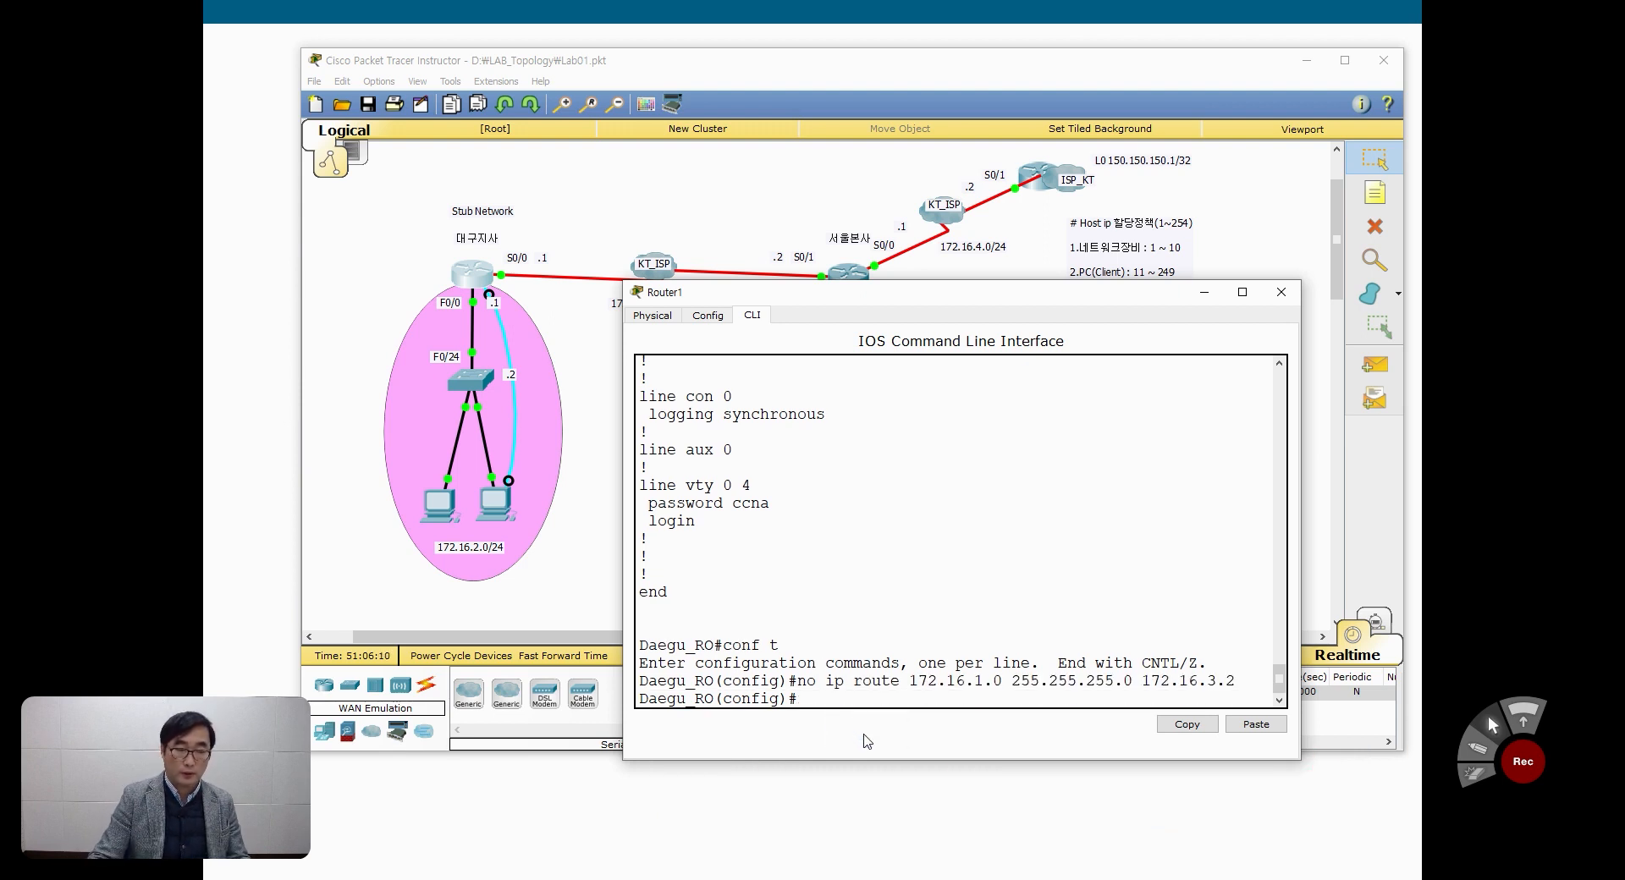
Step: Leave configuration mode on Daegu_RO and run show ip route to check the connected and default route entries
{"action": "key", "text": "ctrl+z"}
{"action": "type", "text": "sh"}
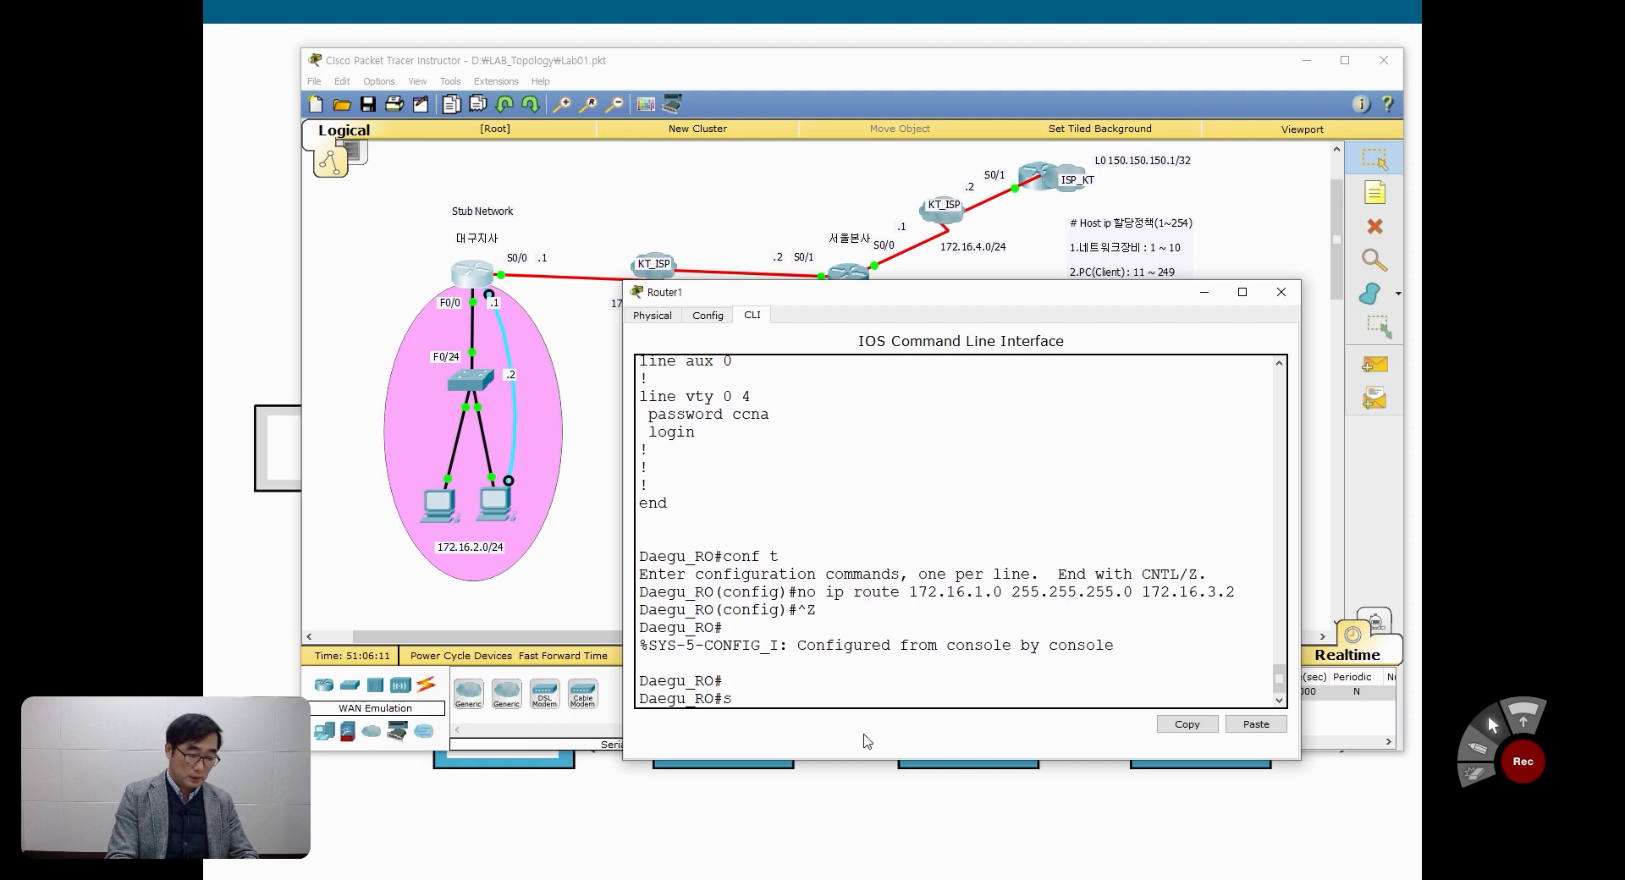
{"action": "key", "text": "Tab"}
{"action": "type", "text": "ip r"}
{"action": "key", "text": "Return"}
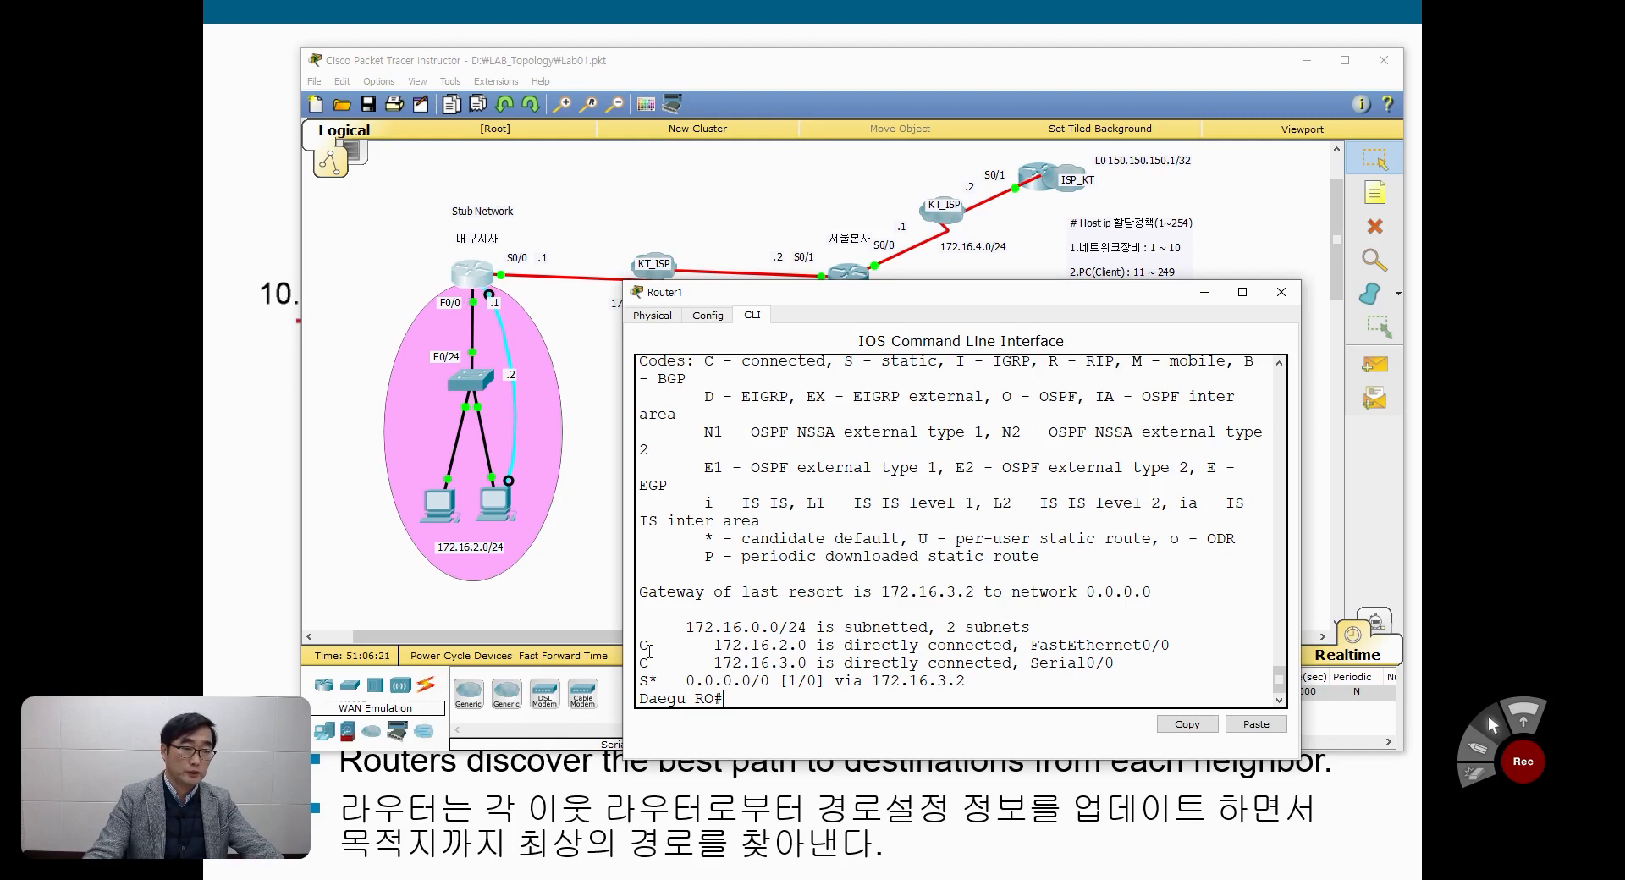
{"action": "left_click_drag", "start_coordinate": [641, 645], "coordinate": [1117, 665]}
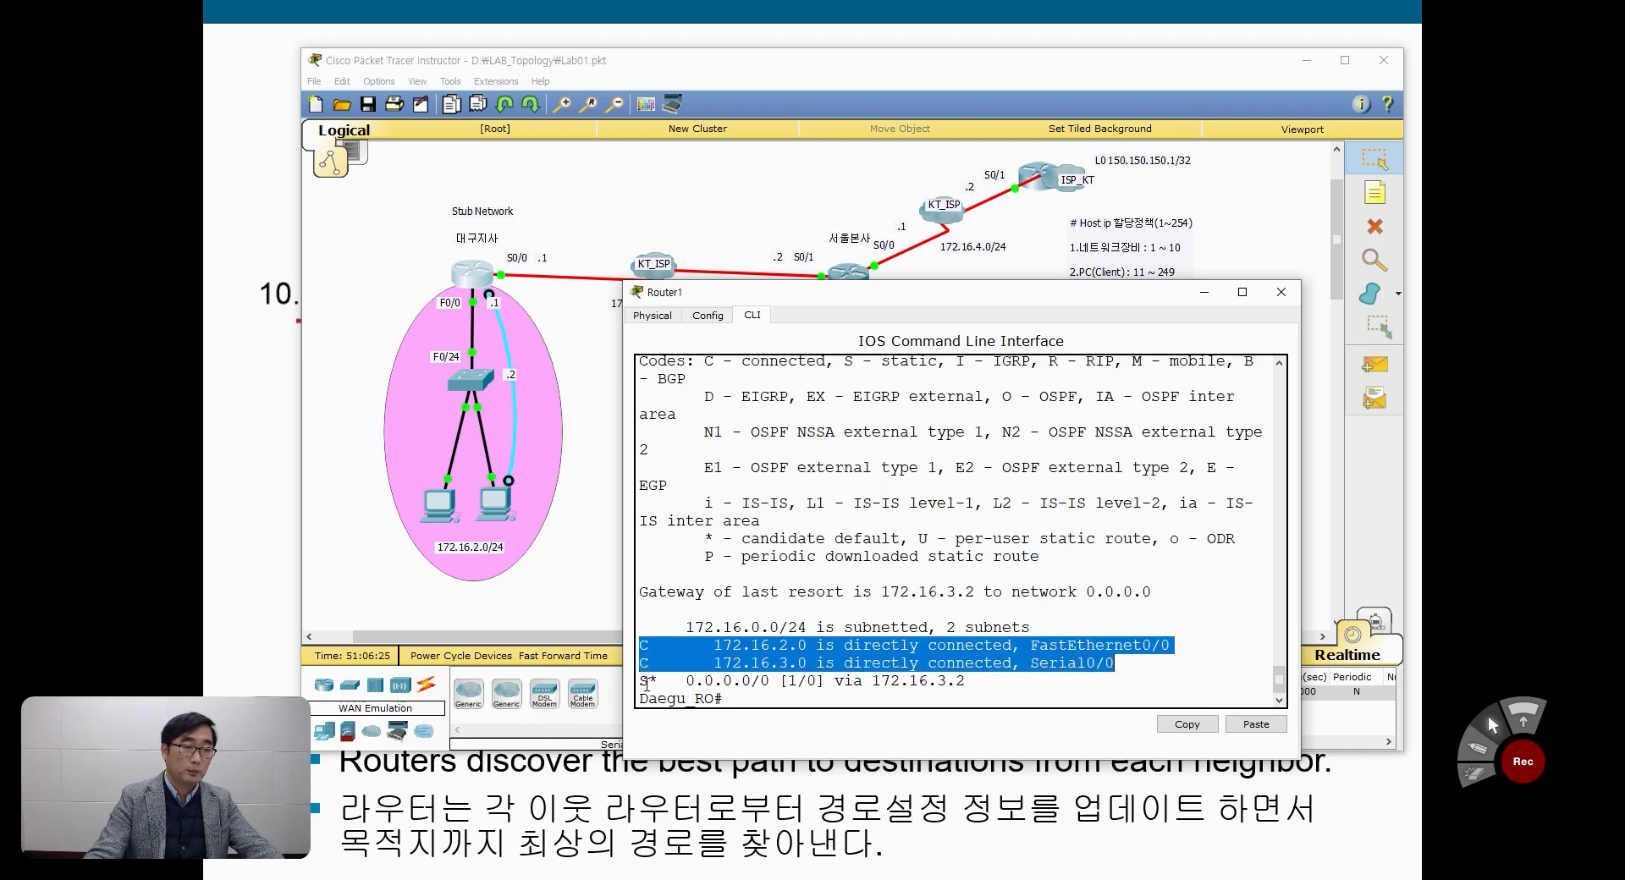
{"action": "left_click_drag", "start_coordinate": [642, 682], "coordinate": [971, 682]}
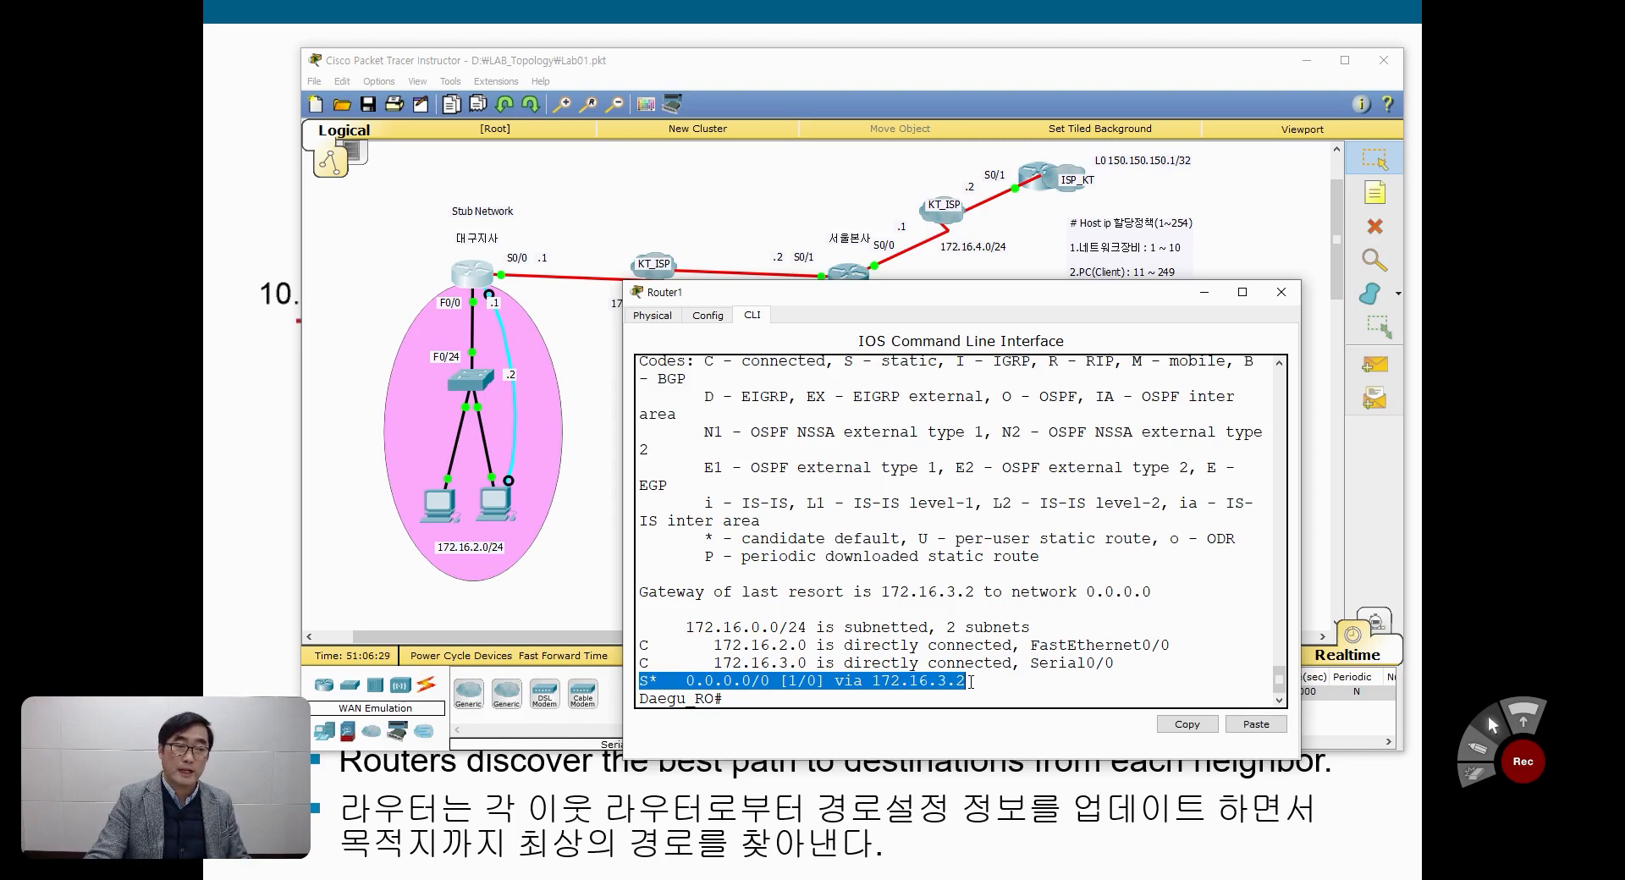
Step: Ping 150.150.150.1 and 172.16.1.254 from PC0's command prompt to test connectivity over the default route
{"action": "left_click", "coordinate": [589, 577]}
{"action": "left_click", "coordinate": [439, 517]}
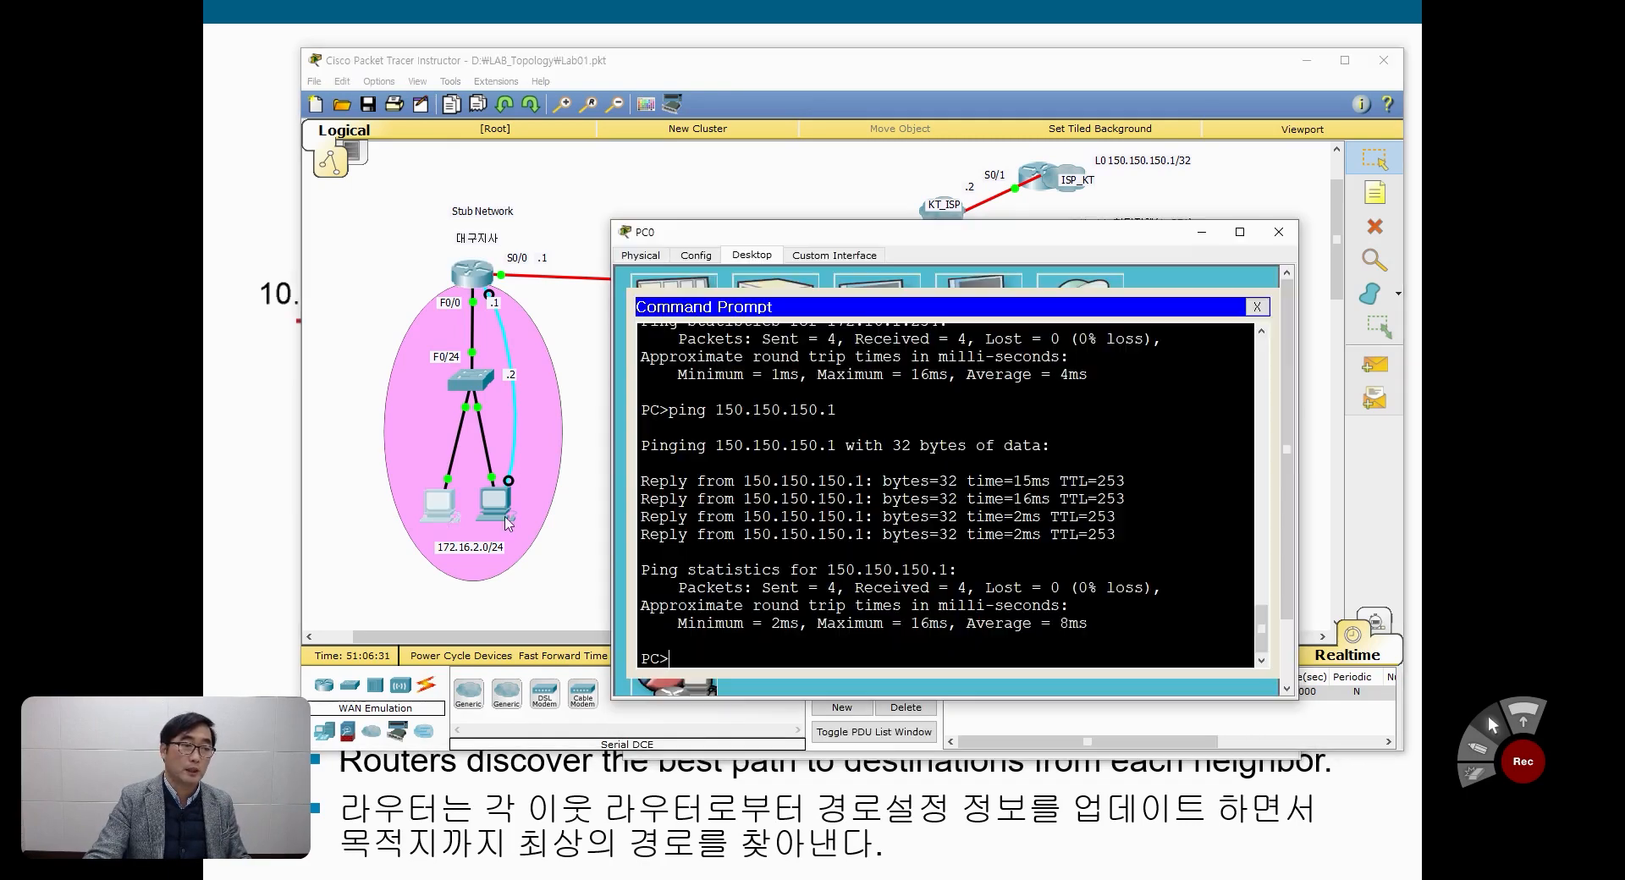
{"action": "key", "text": "Up"}
{"action": "key", "text": "Return"}
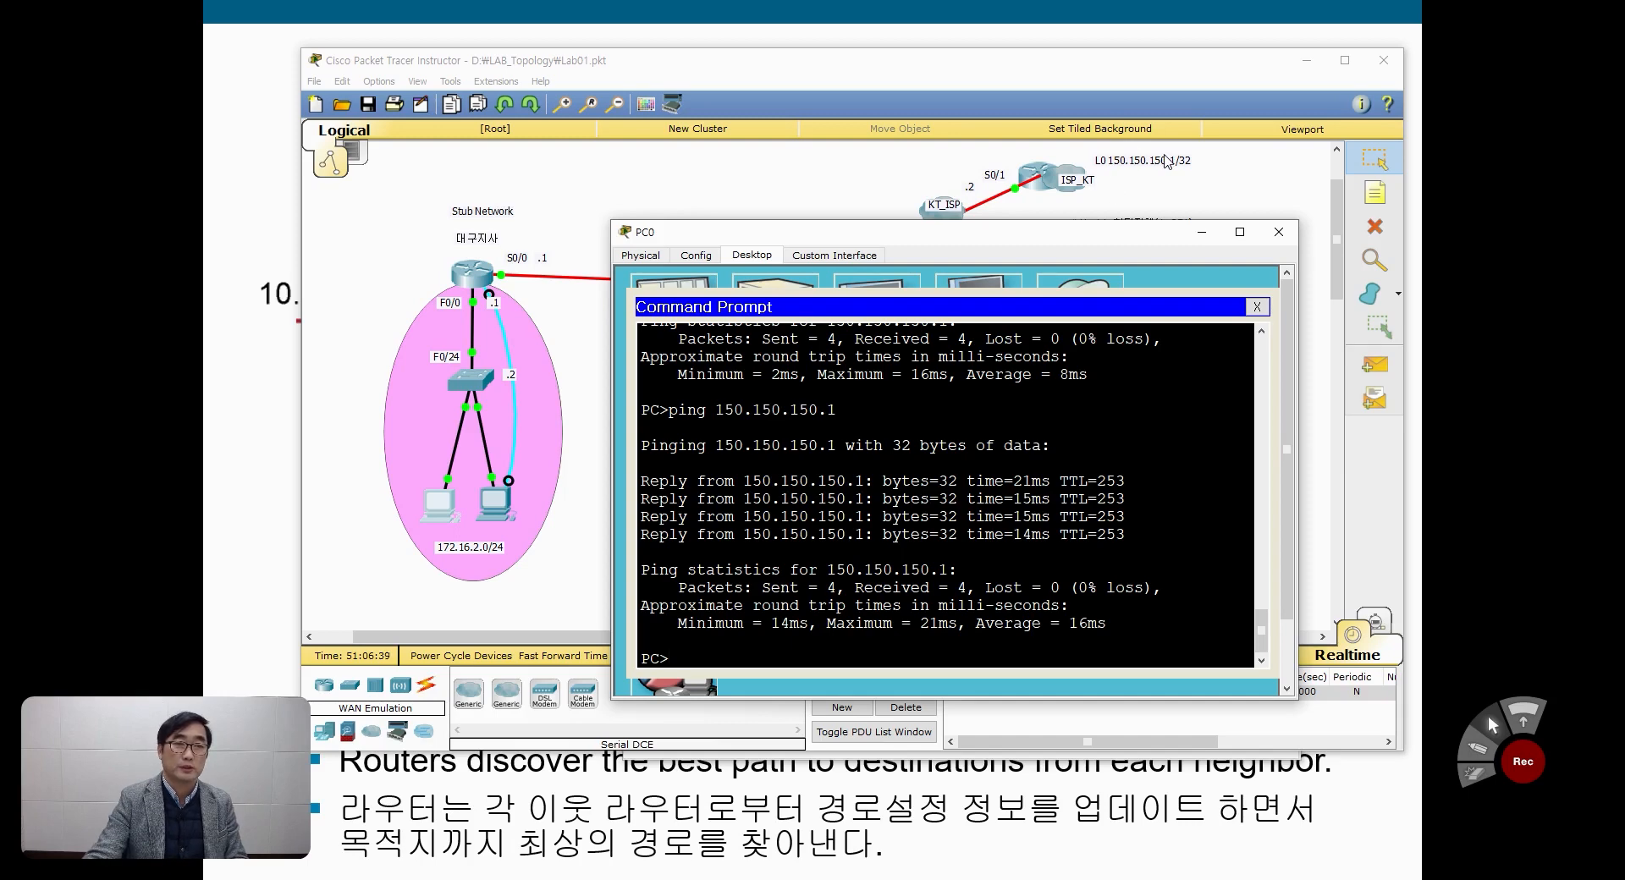
{"action": "type", "text": "ping 172.16.1.254"}
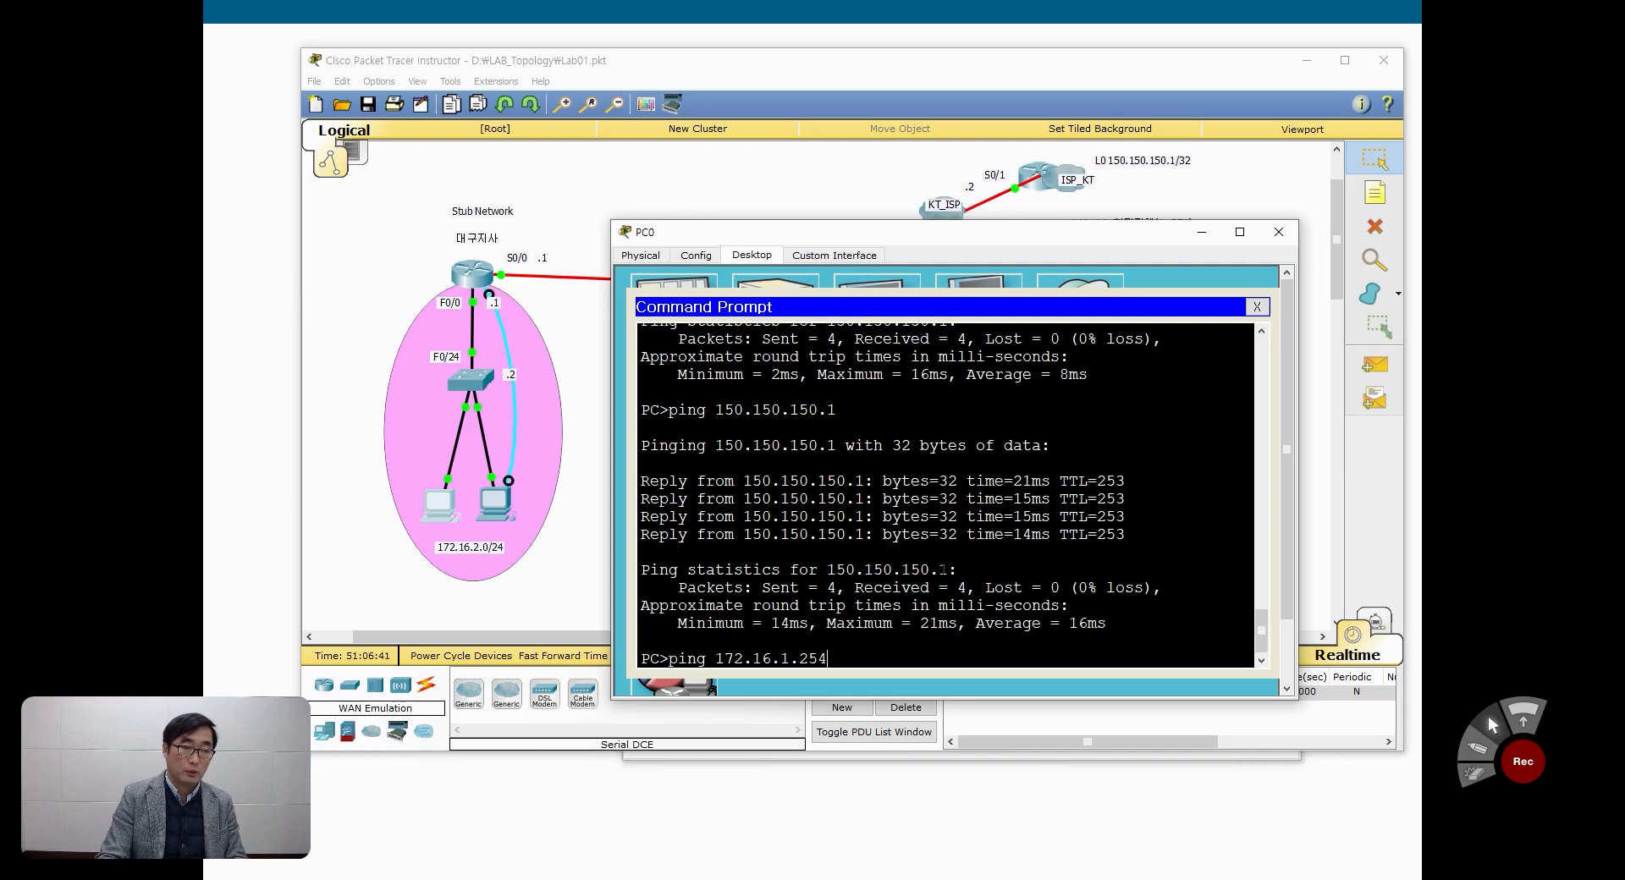
{"action": "key", "text": "Return"}
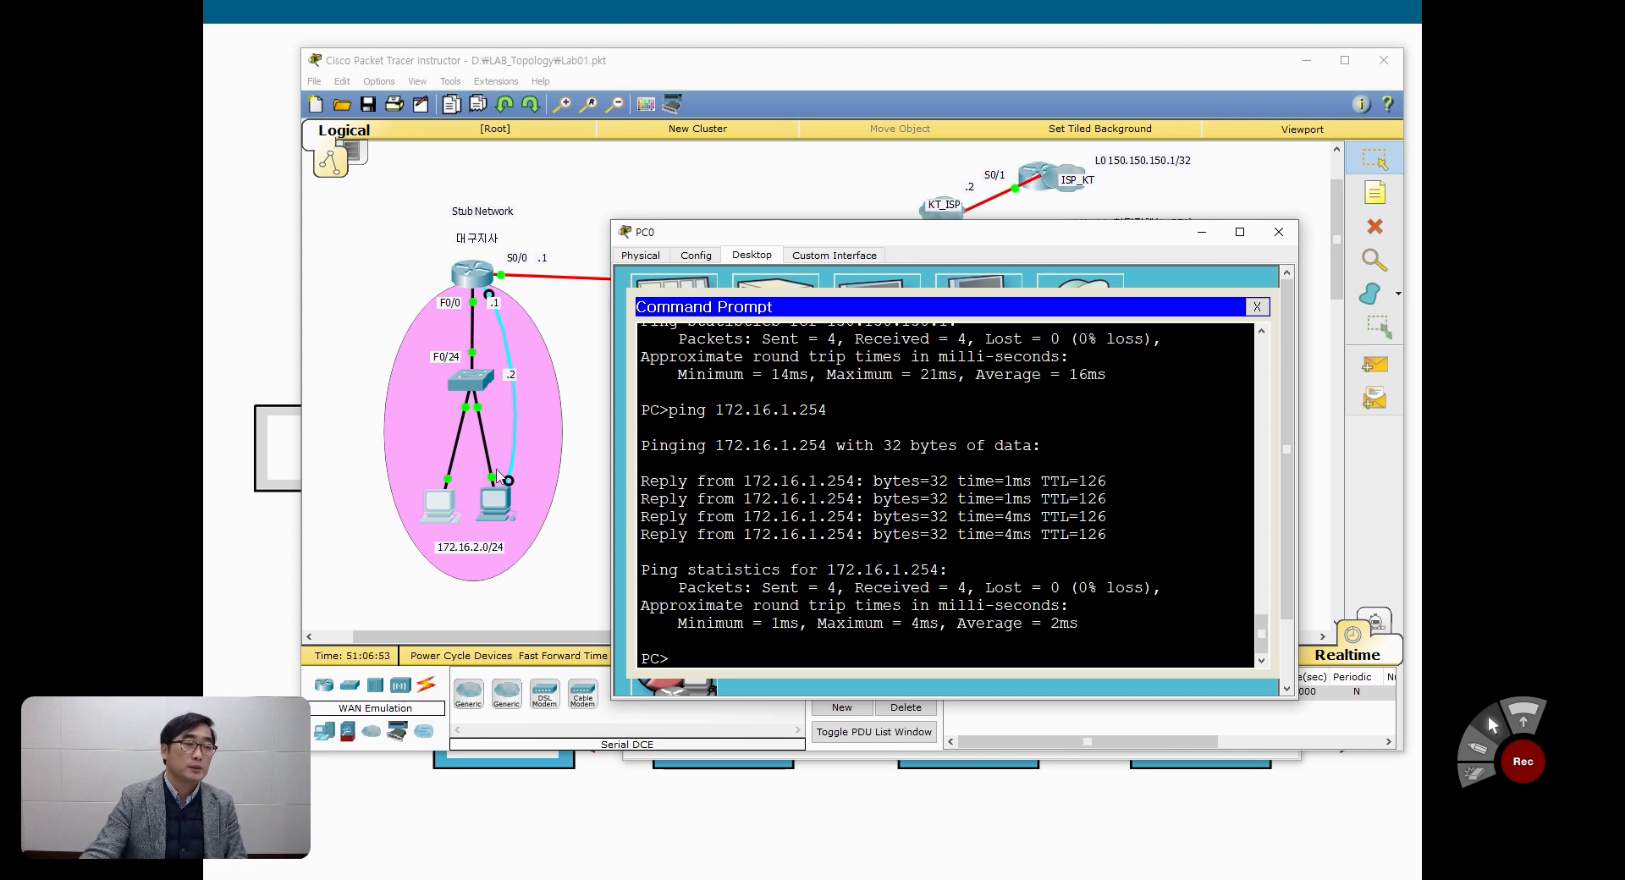
Step: Return to Daegu_RO's command line and widen and reposition its window to review the routing table
{"action": "left_click", "coordinate": [472, 275]}
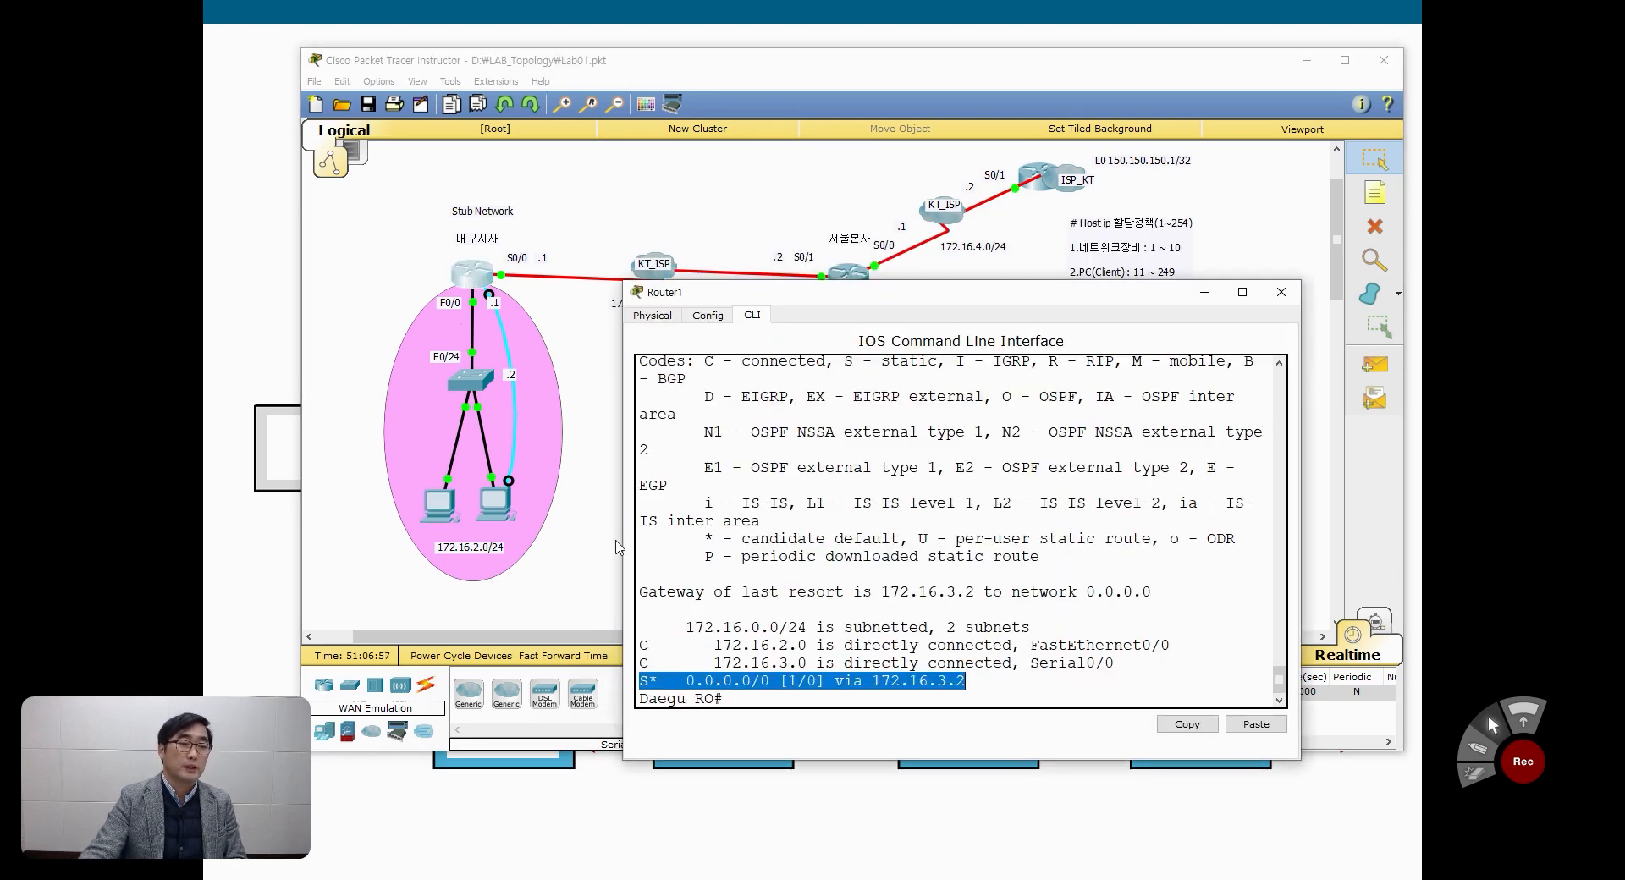
{"action": "left_click_drag", "start_coordinate": [622, 541], "coordinate": [522, 541]}
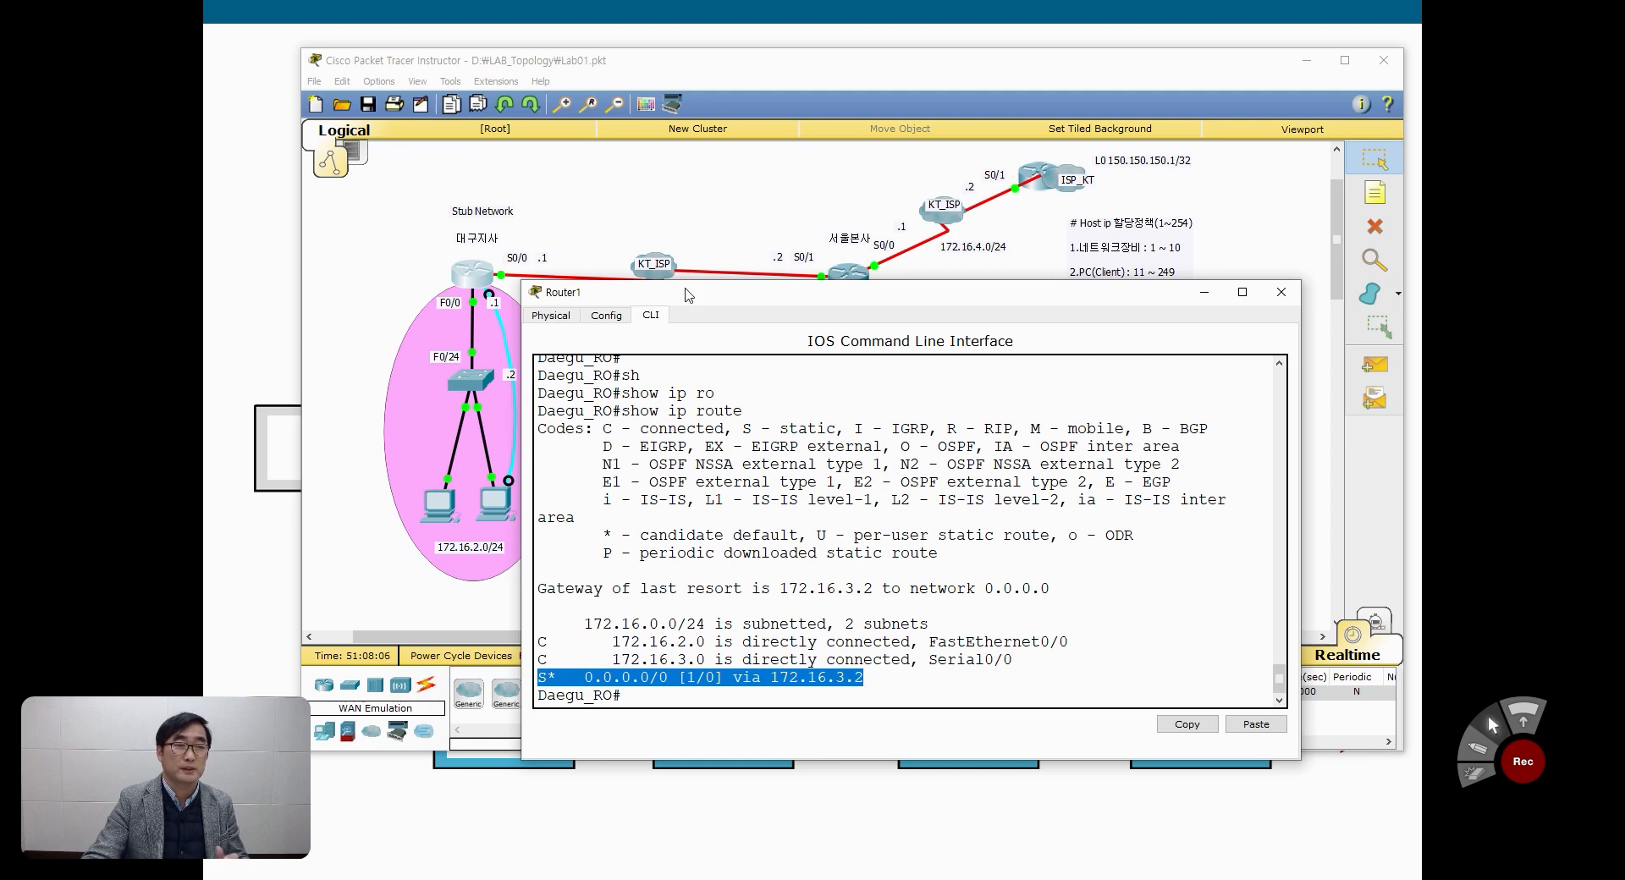
{"action": "left_click_drag", "start_coordinate": [688, 294], "coordinate": [688, 303]}
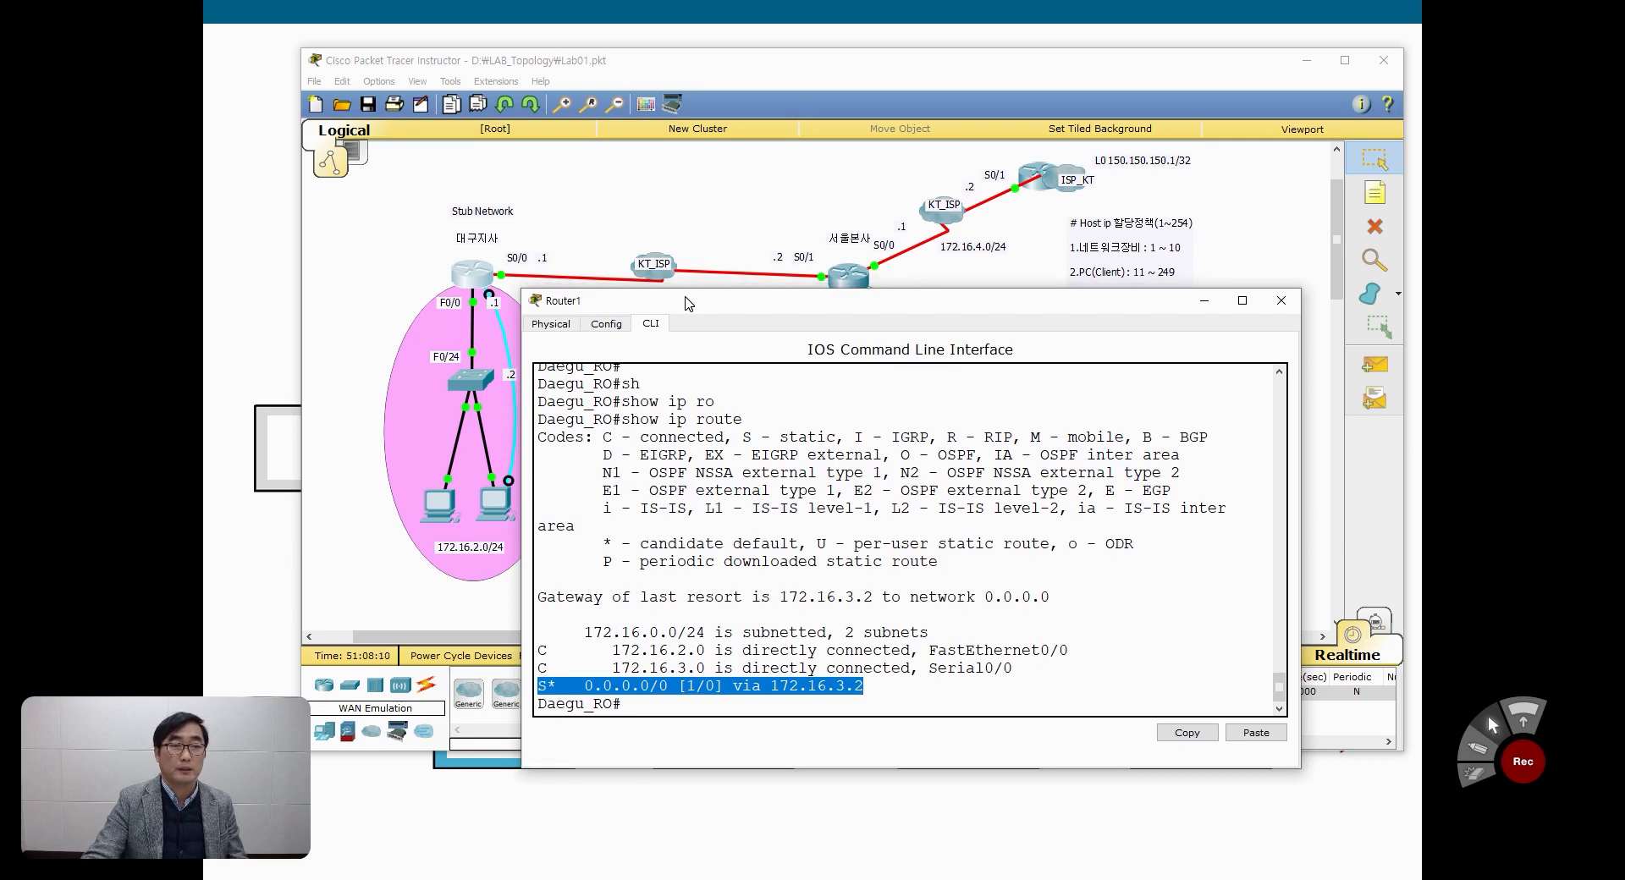